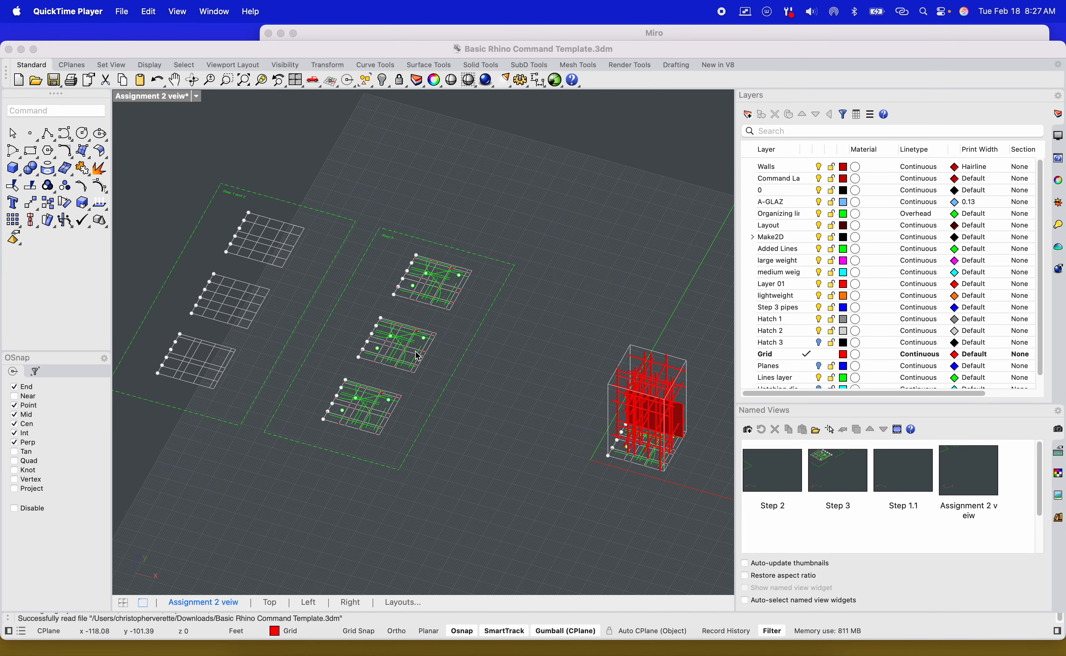
# Orbit, pan and zoom around the viewport to examine the Step 1 and 2 grids, Step 3 grids and the red tower model.
pyautogui.scroll(5, 417, 347)
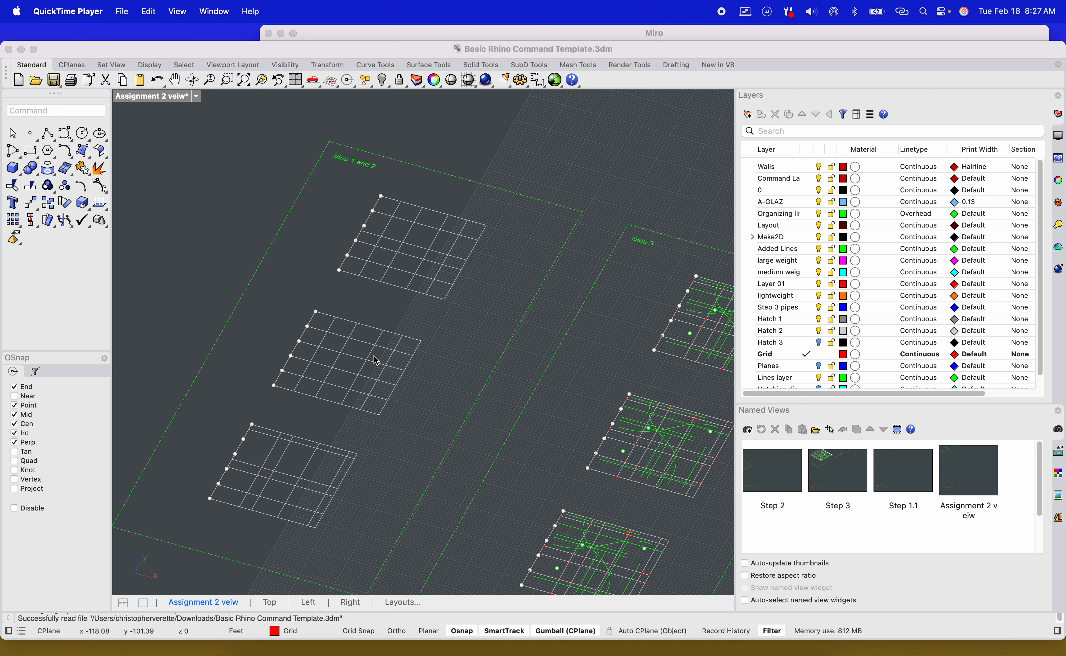
pyautogui.scroll(-3, 374, 357)
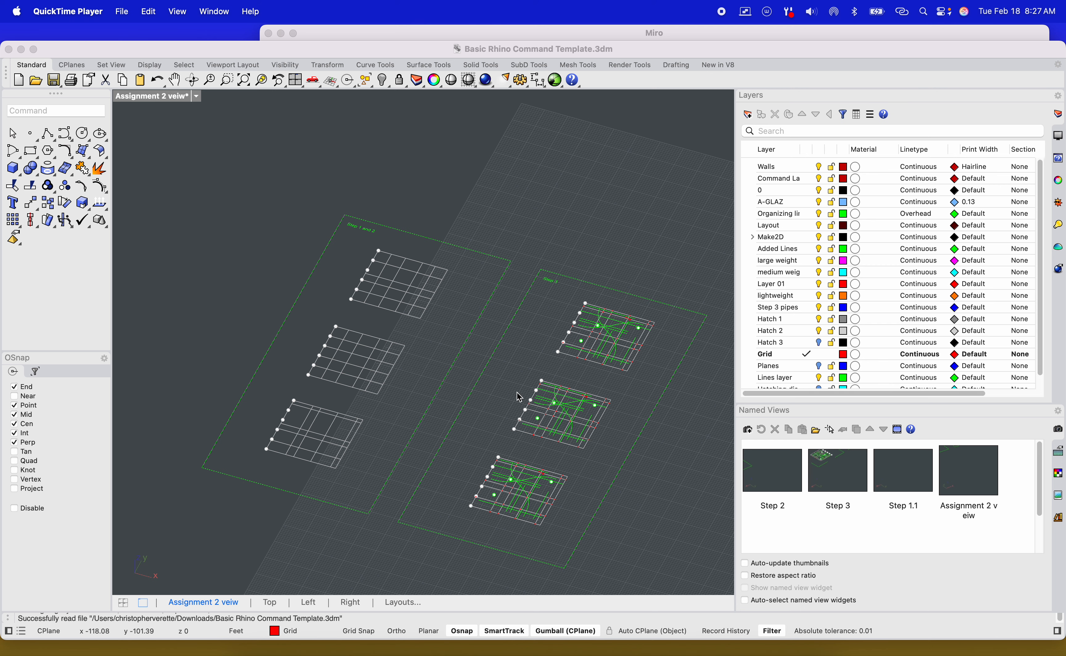
pyautogui.moveTo(514, 391); pyautogui.dragTo(494, 381, button='right')
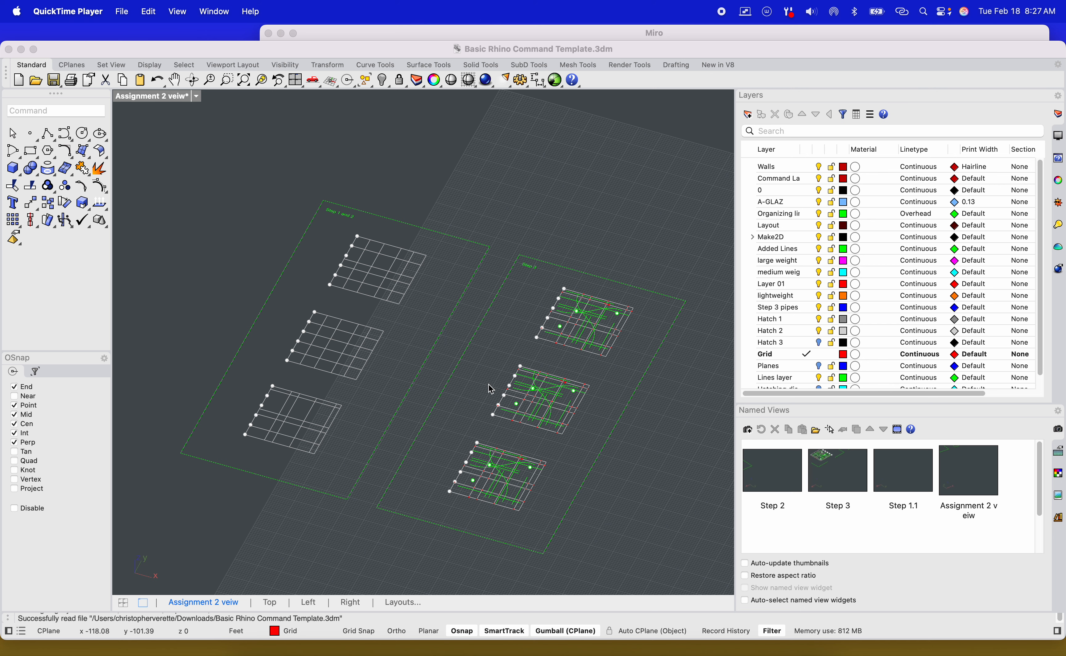
pyautogui.scroll(3, 494, 389)
pyautogui.scroll(2, 493, 389)
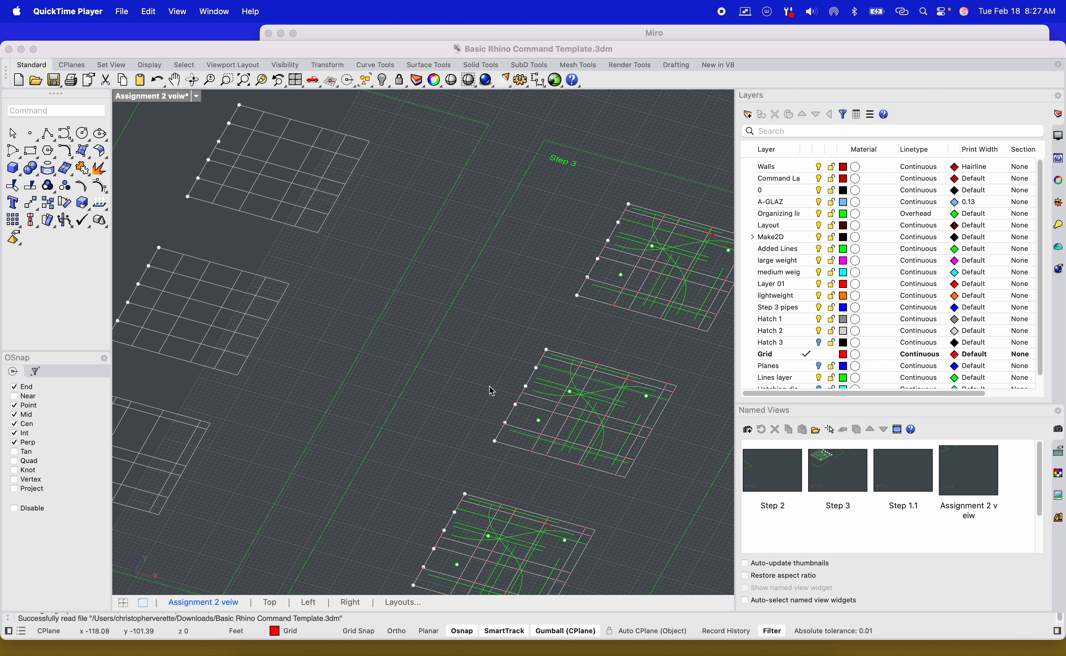
pyautogui.scroll(-6, 492, 391)
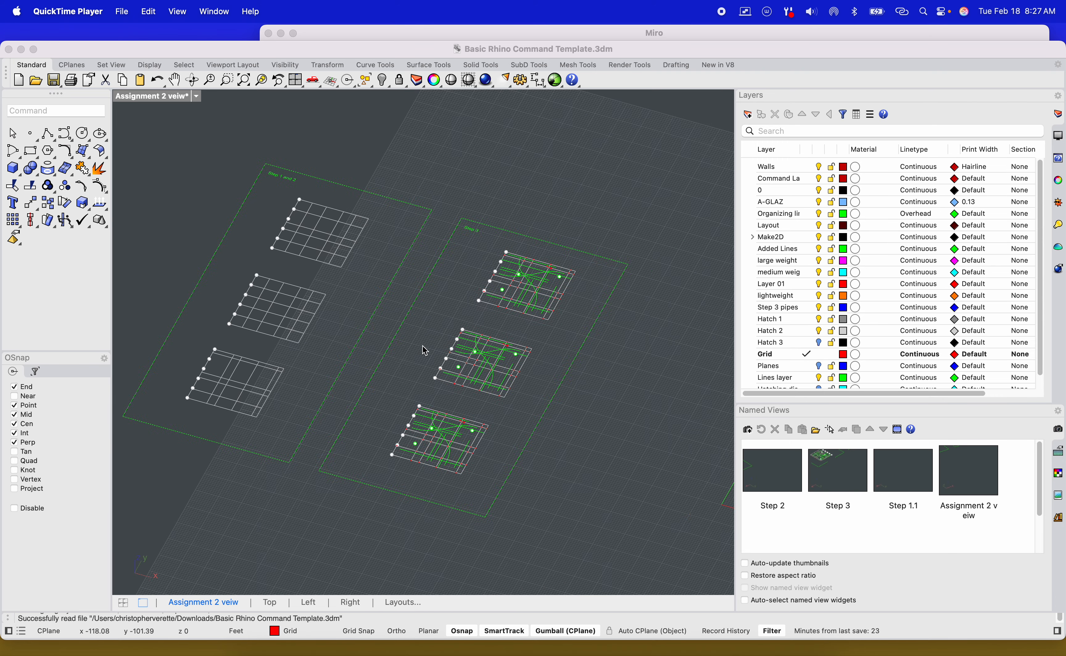
pyautogui.moveTo(533, 395); pyautogui.dragTo(398, 362, button='right')
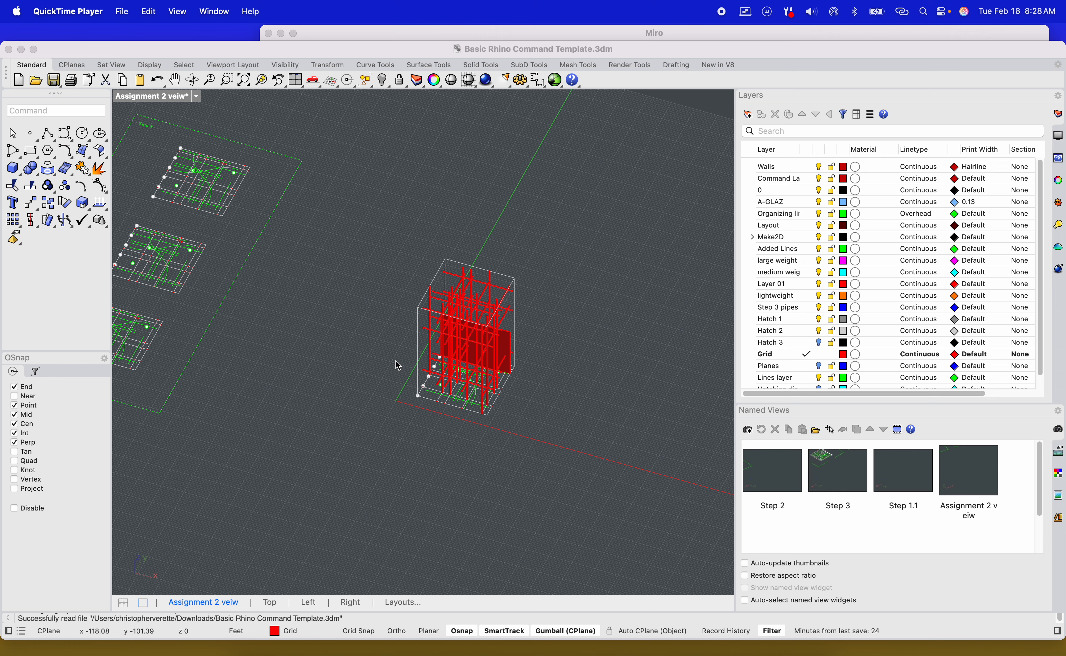
pyautogui.scroll(5, 396, 361)
pyautogui.scroll(10, 455, 358)
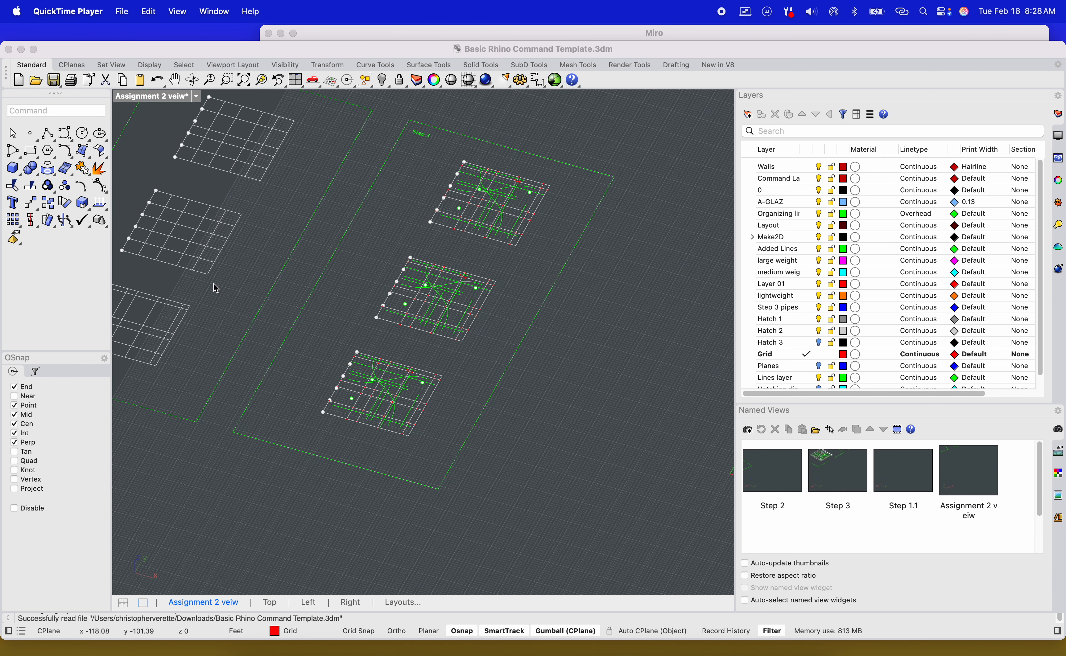
pyautogui.scroll(3, 458, 304)
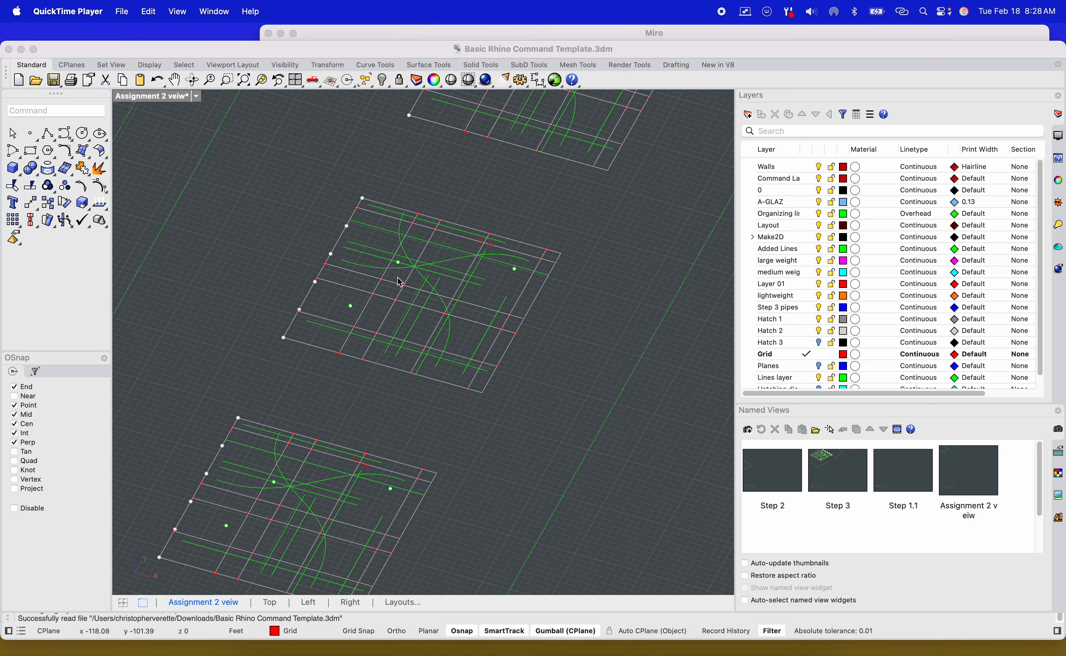
pyautogui.scroll(3, 400, 282)
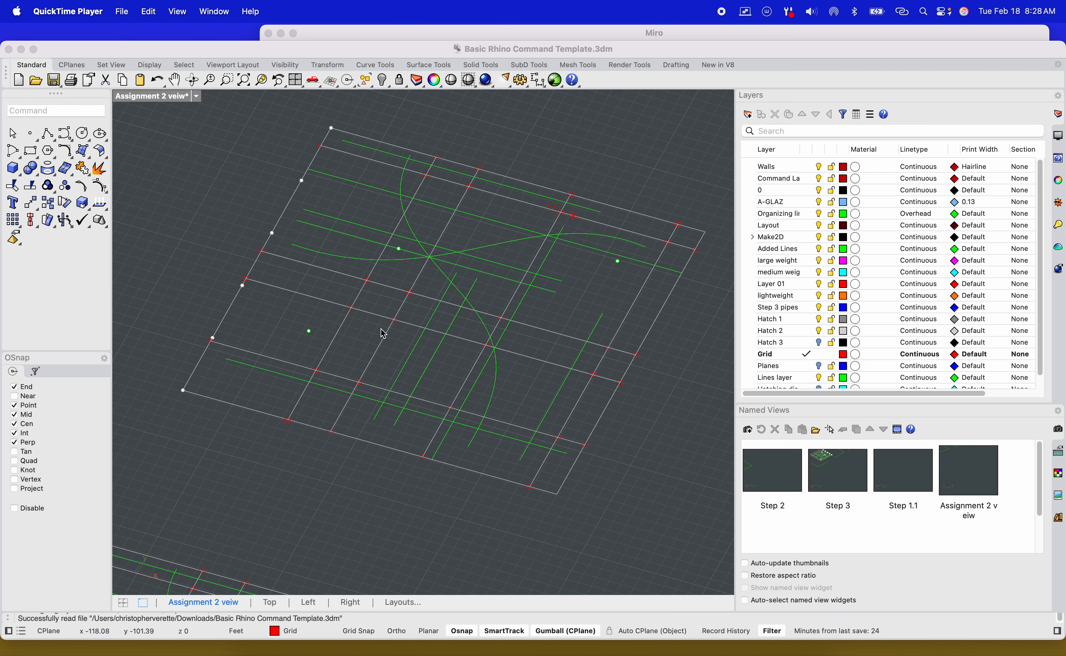
pyautogui.scroll(-5, 359, 343)
pyautogui.keyDown('shift'); pyautogui.moveTo(359, 376); pyautogui.dragTo(361, 305, button='right'); pyautogui.keyUp('shift')
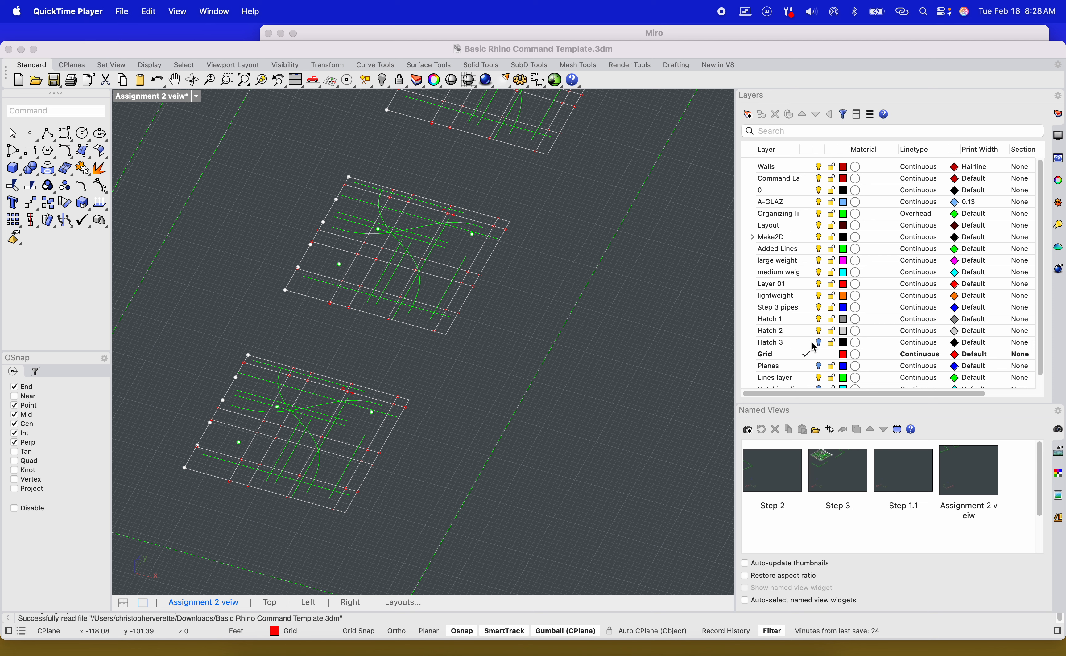
# Turn on the Planes and Hatch 3 layers in the layer list.
pyautogui.scroll(-1, 820, 335)
pyautogui.click(824, 377)
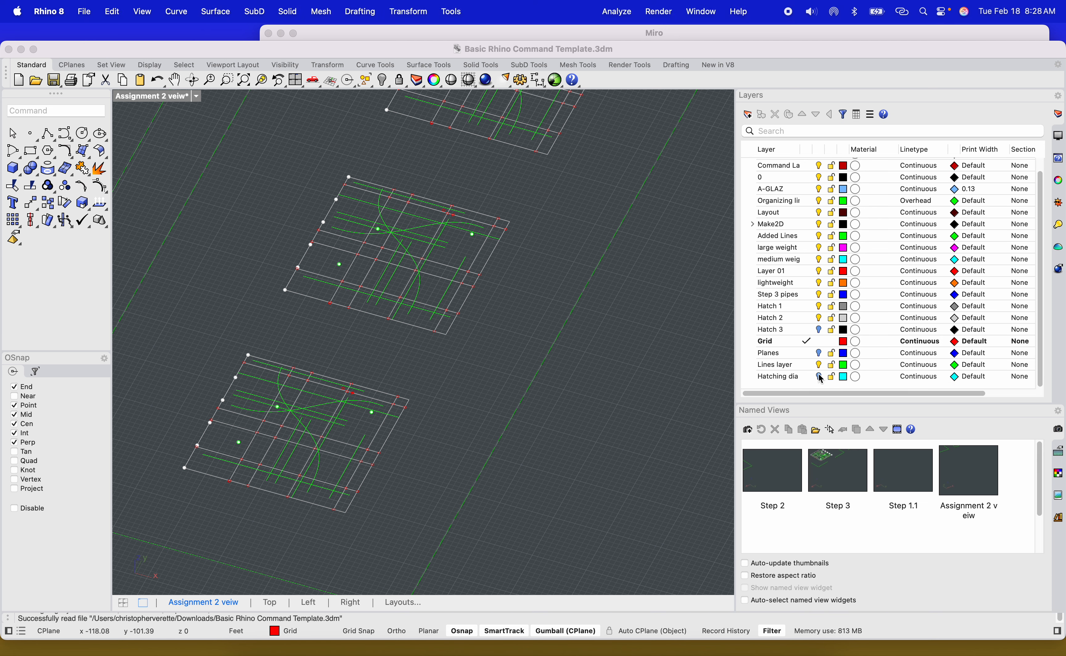
pyautogui.click(821, 354)
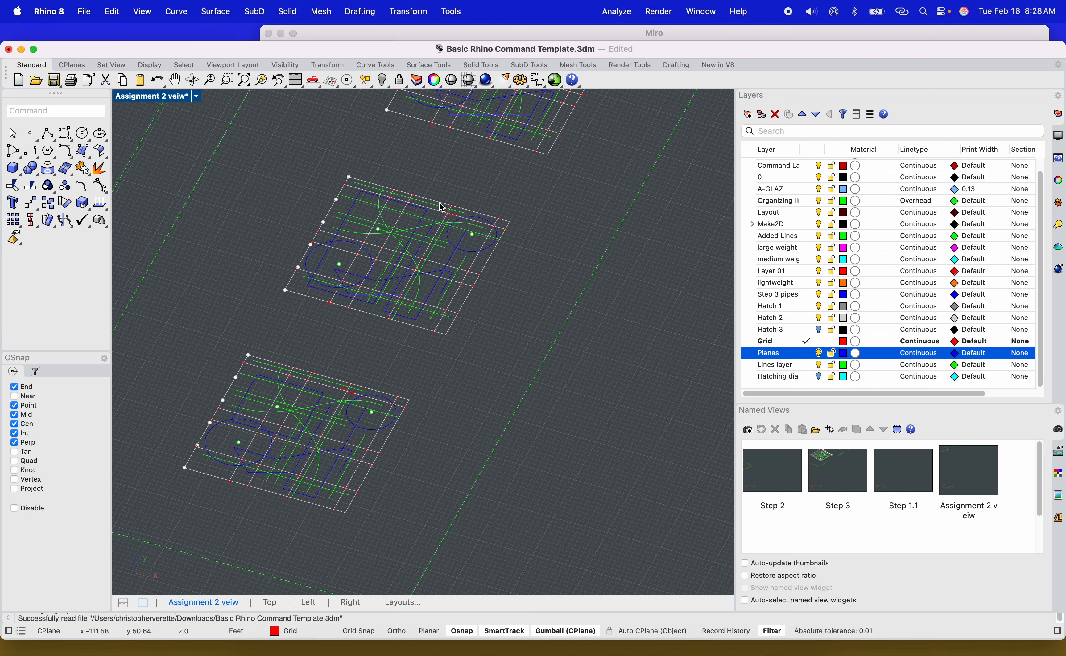
pyautogui.click(818, 330)
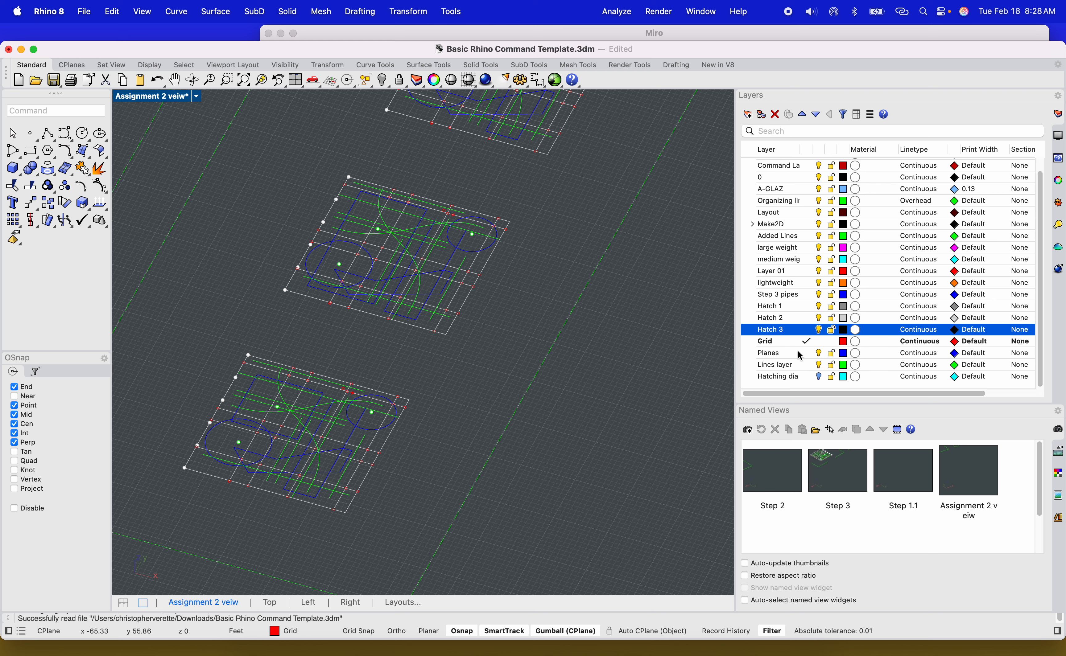
# Turn the Hatching dia layer on and back off.
pyautogui.click(819, 377)
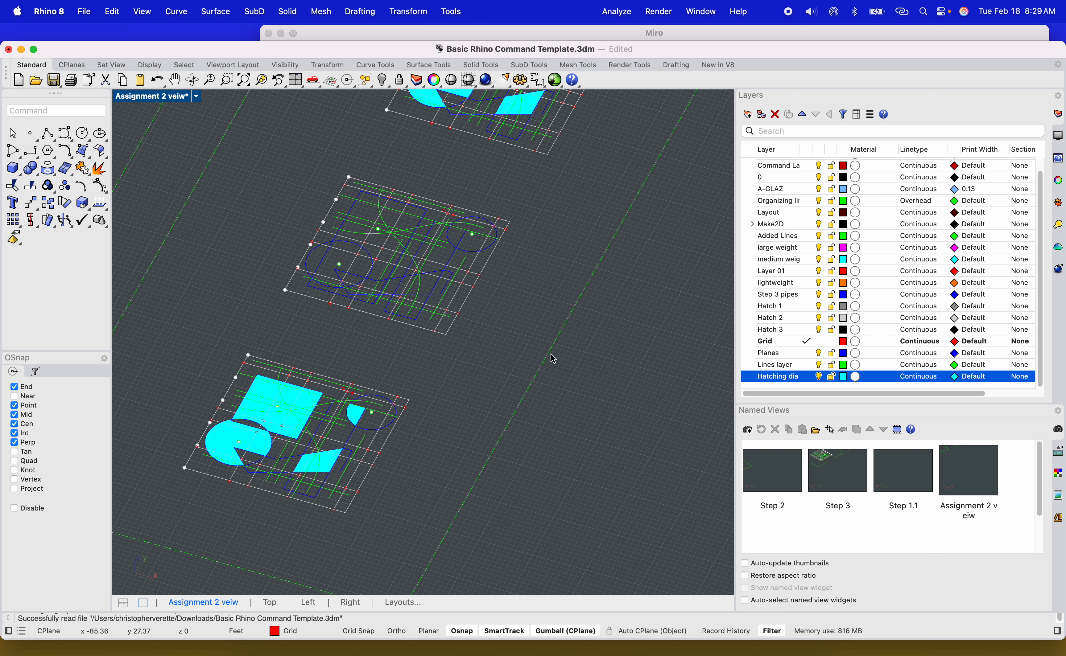
pyautogui.click(819, 377)
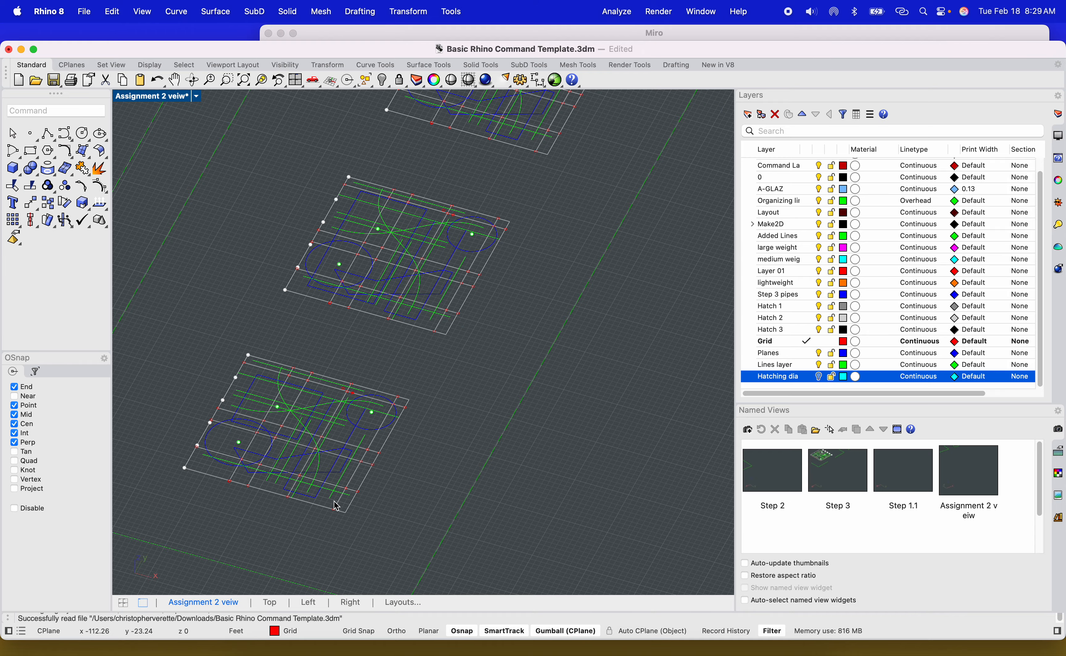
# Pan, zoom and orbit the view to examine the Step 3 grids and the red plane inside the tower frame.
pyautogui.scroll(-10, 289, 416)
pyautogui.moveTo(397, 431)
pyautogui.keyDown('shift'); pyautogui.mouseDown(button='right')
pyautogui.moveTo(392, 402)
pyautogui.moveTo(421, 437)
pyautogui.moveTo(393, 465)
pyautogui.moveTo(411, 446)
pyautogui.mouseUp(button='right'); pyautogui.keyUp('shift')
pyautogui.keyDown('shift'); pyautogui.moveTo(410, 446); pyautogui.dragTo(488, 457, button='right'); pyautogui.keyUp('shift')
pyautogui.scroll(5, 393, 299)
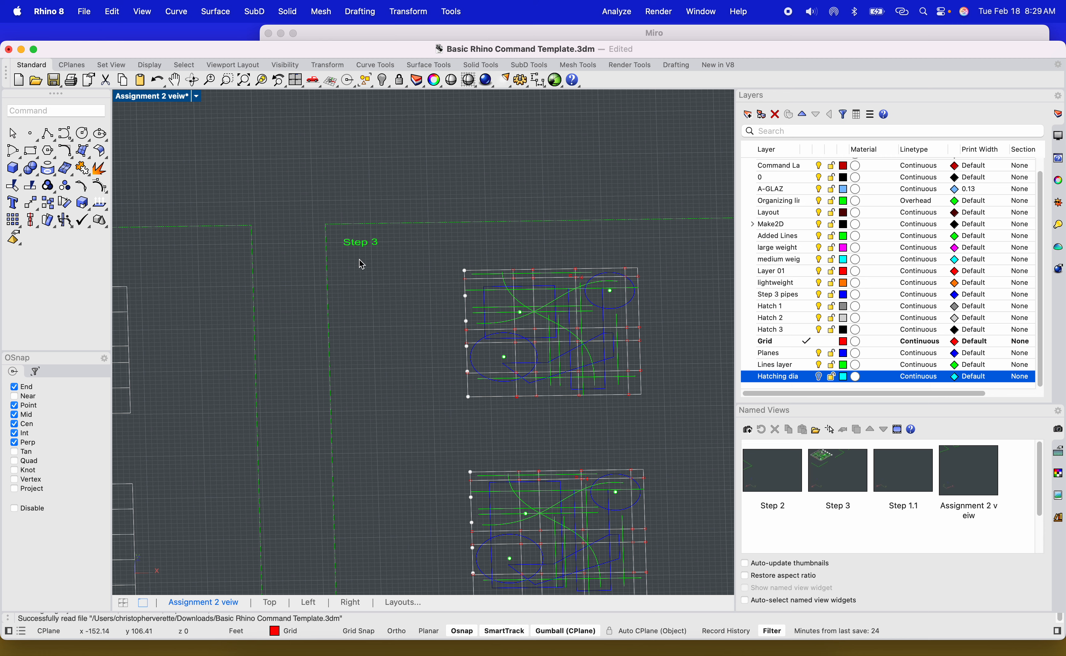
pyautogui.keyDown('shift'); pyautogui.moveTo(357, 262); pyautogui.dragTo(601, 271, button='right'); pyautogui.keyUp('shift')
pyautogui.keyDown('shift'); pyautogui.moveTo(336, 294); pyautogui.dragTo(158, 314, button='right'); pyautogui.keyUp('shift')
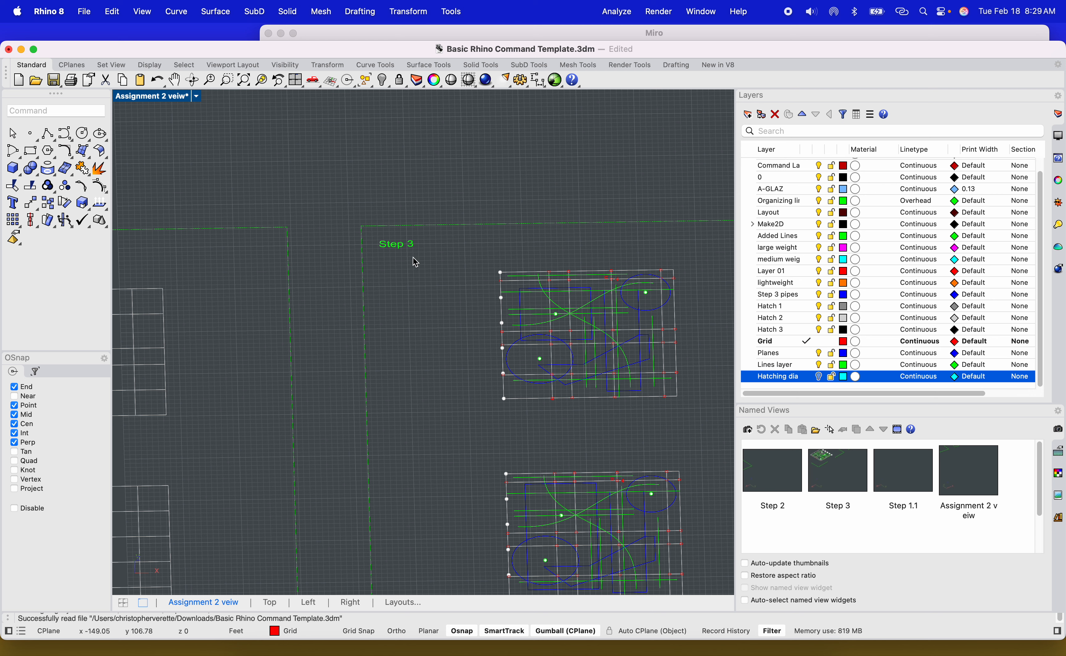
pyautogui.scroll(-6, 413, 257)
pyautogui.keyDown('shift'); pyautogui.moveTo(441, 304); pyautogui.dragTo(407, 258, button='right'); pyautogui.keyUp('shift')
pyautogui.moveTo(516, 356); pyautogui.dragTo(483, 397, button='right')
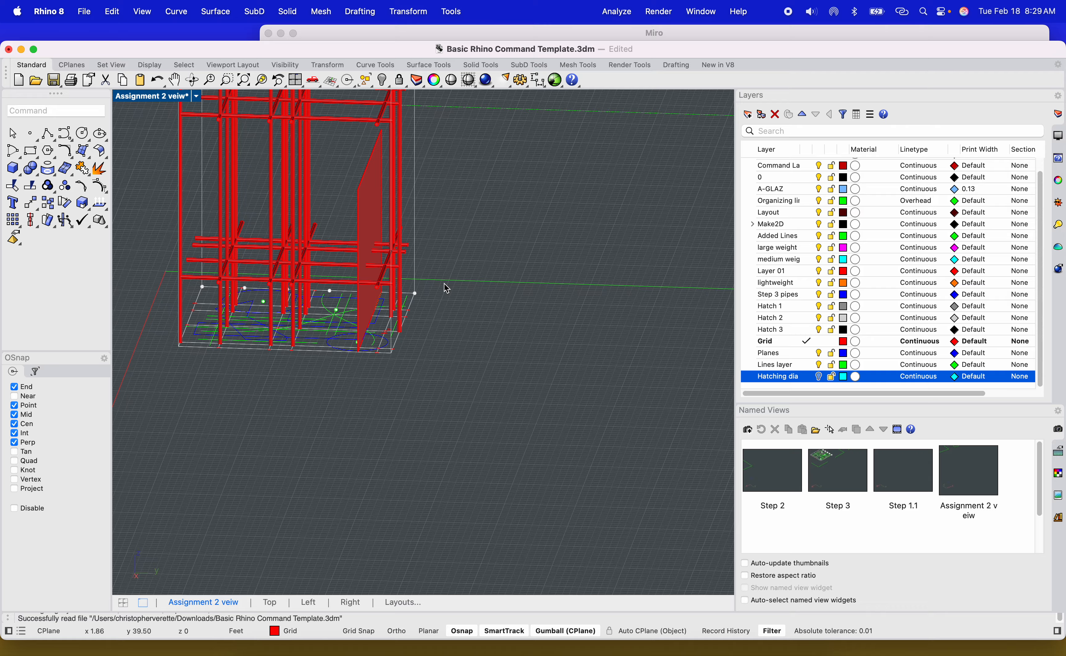
pyautogui.scroll(5, 363, 219)
pyautogui.moveTo(350, 240)
pyautogui.mouseDown(button='right')
pyautogui.moveTo(376, 247)
pyautogui.moveTo(365, 264)
pyautogui.moveTo(365, 245)
pyautogui.mouseUp(button='right')
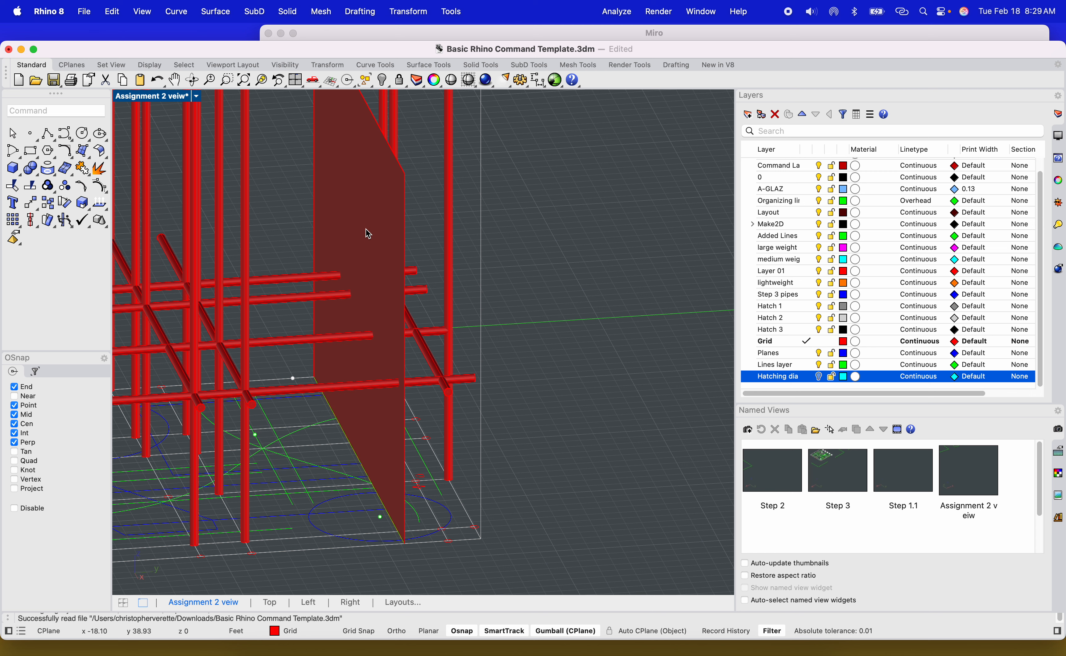
# Select the red vertical plane in the tower and offset it as a solid to both sides with a distance of 3".
pyautogui.click(366, 219)
pyautogui.keyDown('shift'); pyautogui.moveTo(387, 209); pyautogui.dragTo(463, 283, button='right'); pyautogui.keyUp('shift')
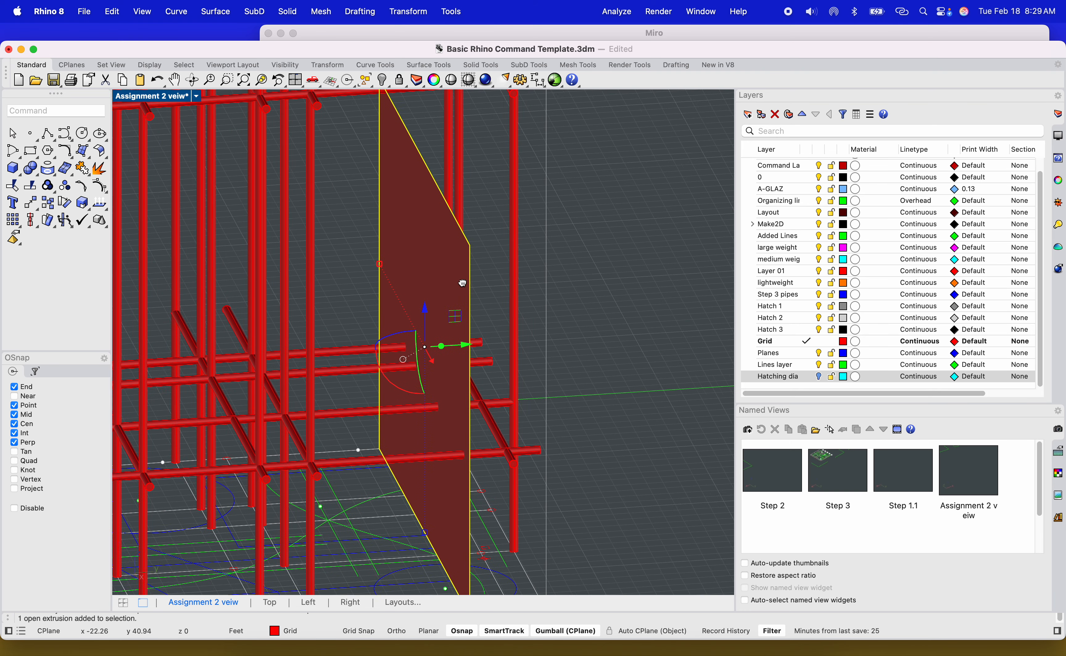
pyautogui.scroll(-3, 464, 281)
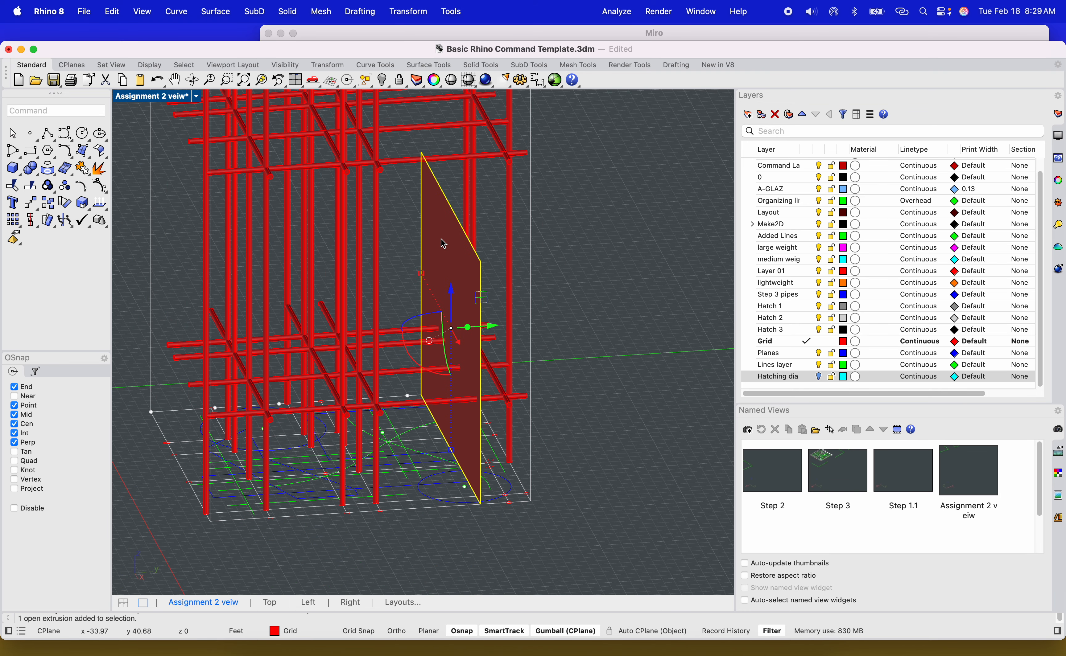
pyautogui.write('Offset')
pyautogui.press('Down')
pyautogui.press('Down')
pyautogui.press('Down')
pyautogui.press('Down')
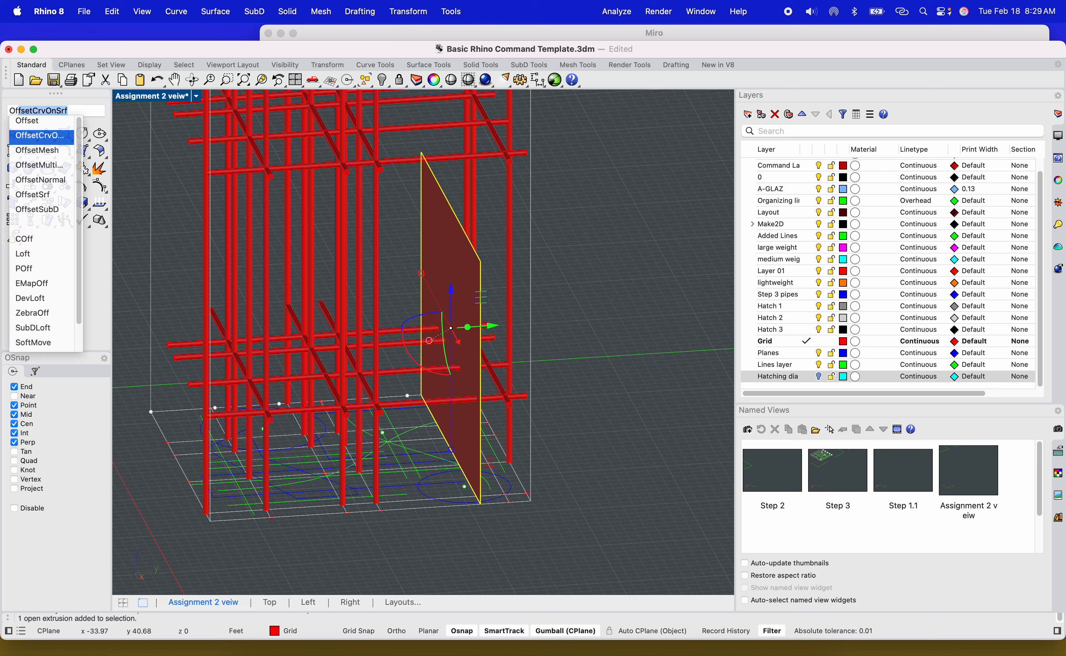
pyautogui.press('Down')
pyautogui.press('Return')
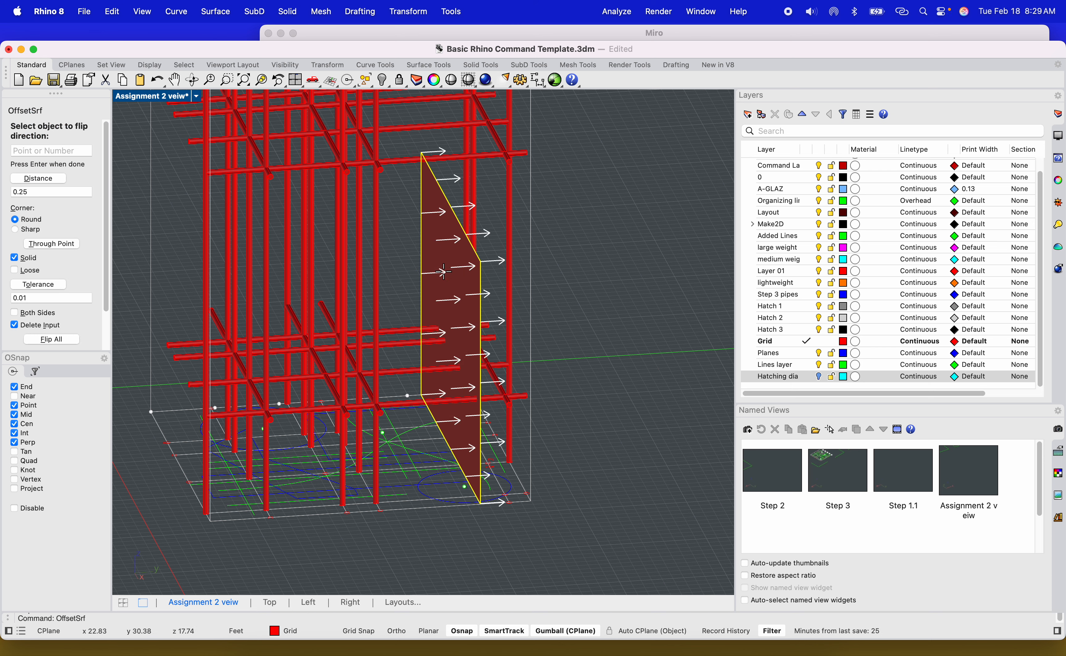
pyautogui.click(445, 271)
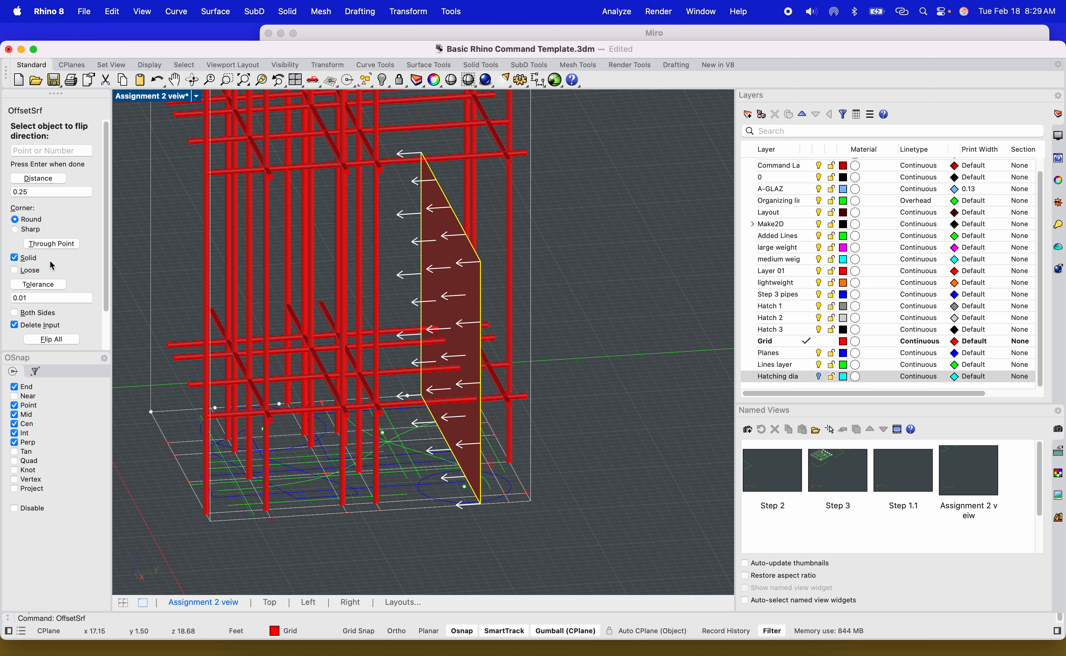
pyautogui.scroll(-1, 51, 250)
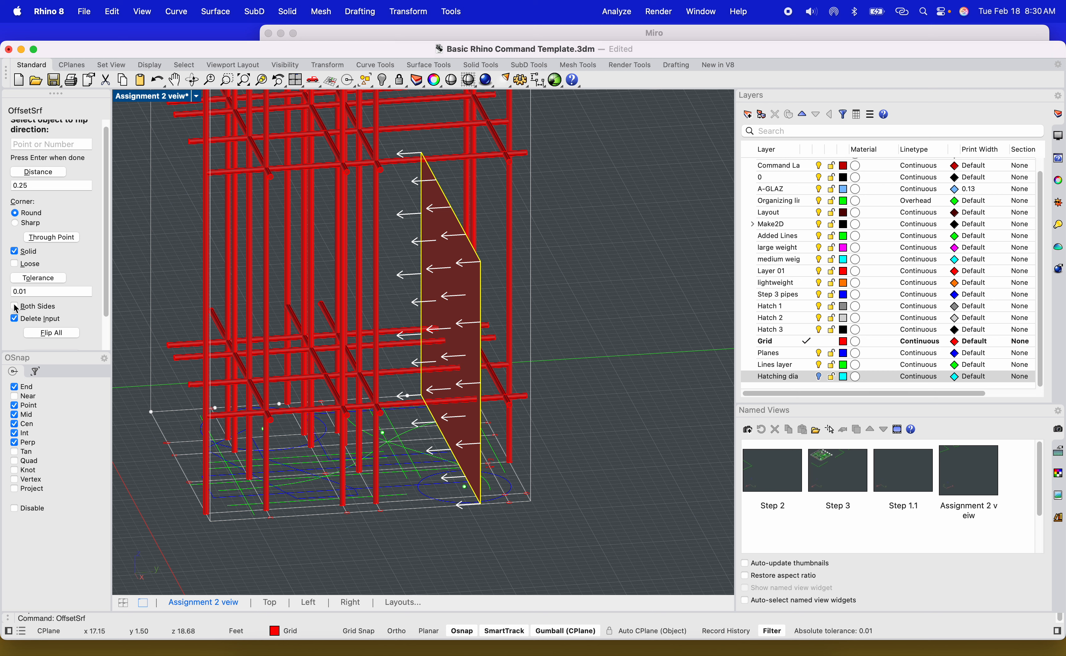
pyautogui.click(15, 307)
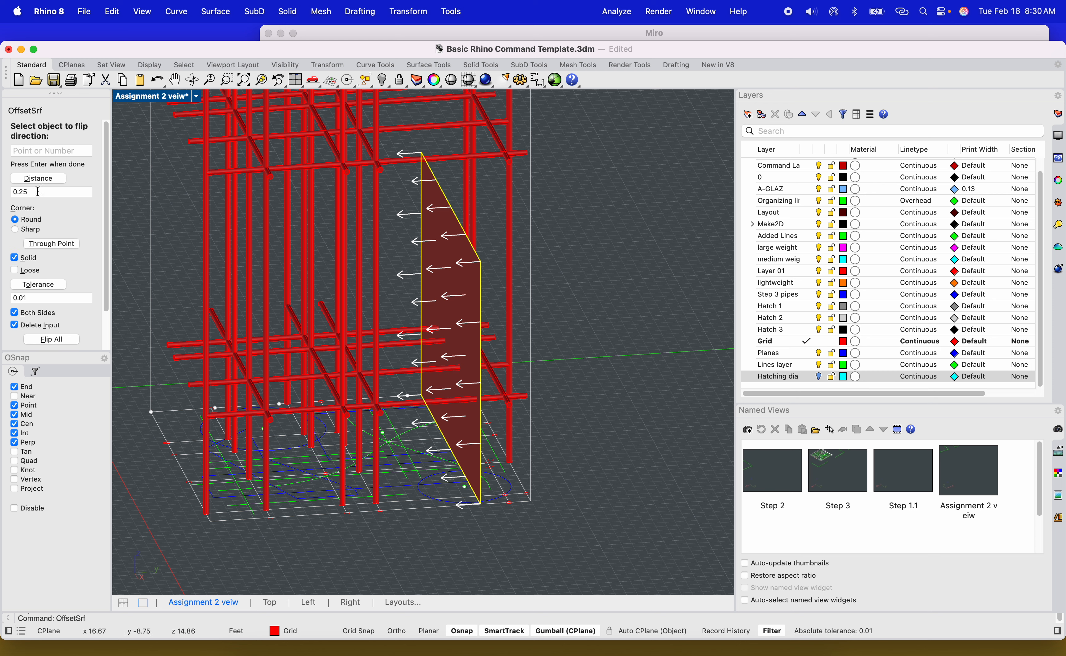
pyautogui.click(37, 192)
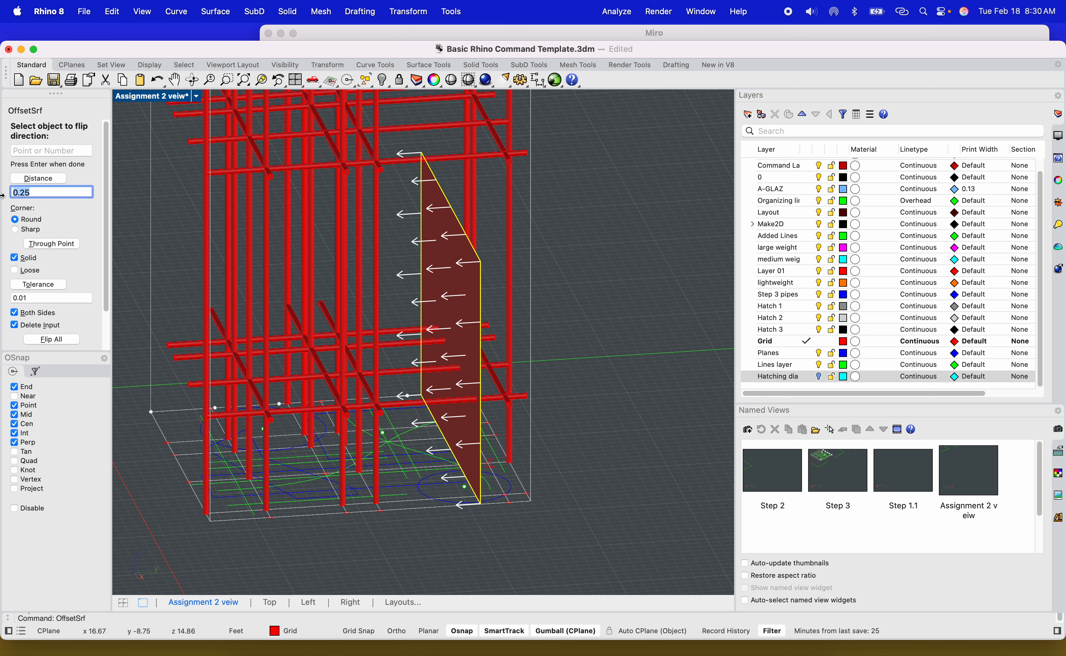
pyautogui.write('3"')
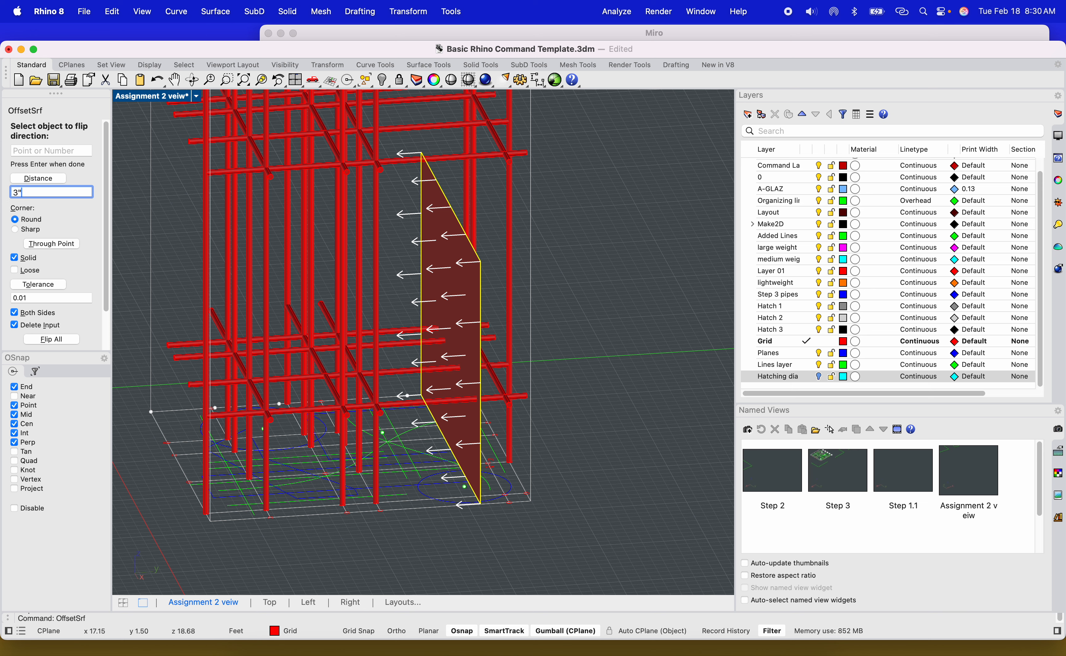
pyautogui.press('Return')
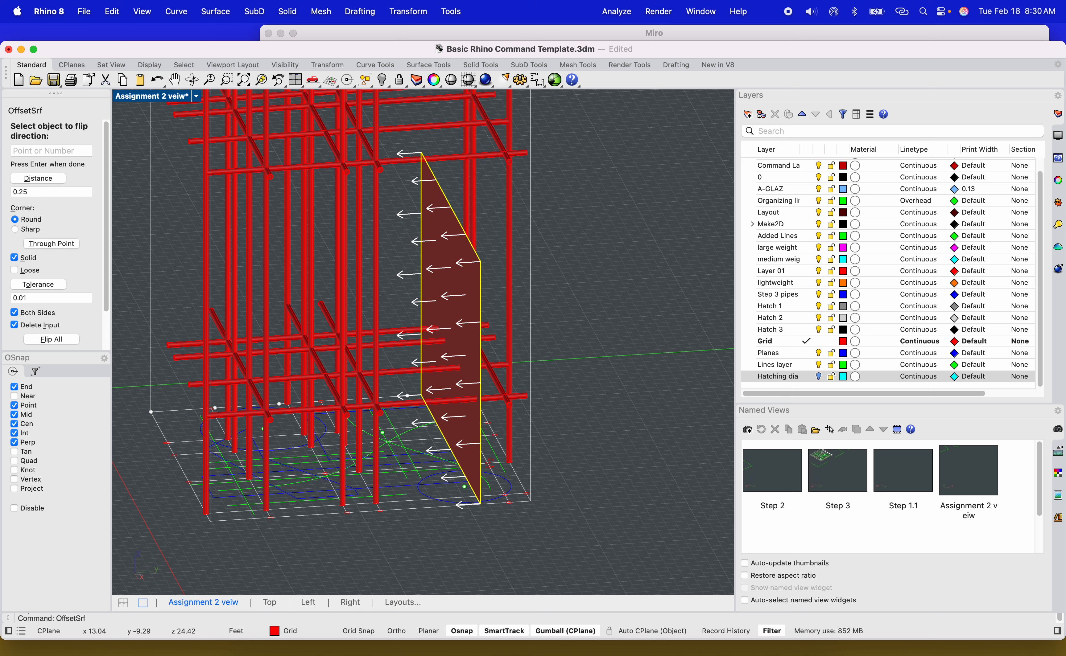
pyautogui.press('Return')
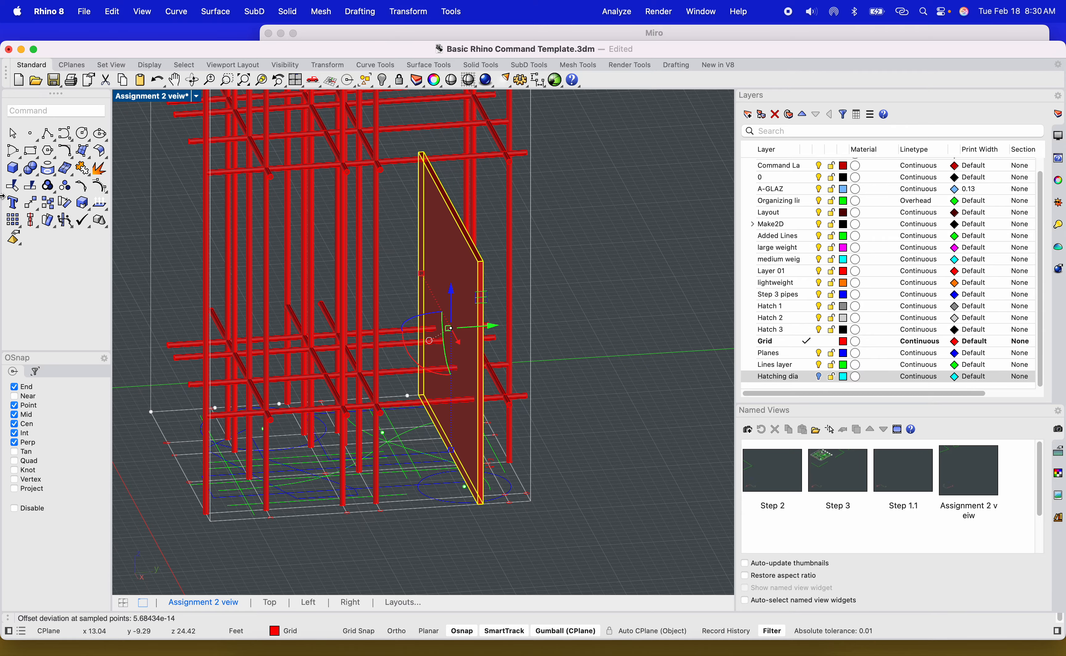
# Select the thickened plane and move it upward within the tower frame.
pyautogui.click(594, 264)
pyautogui.scroll(5, 462, 321)
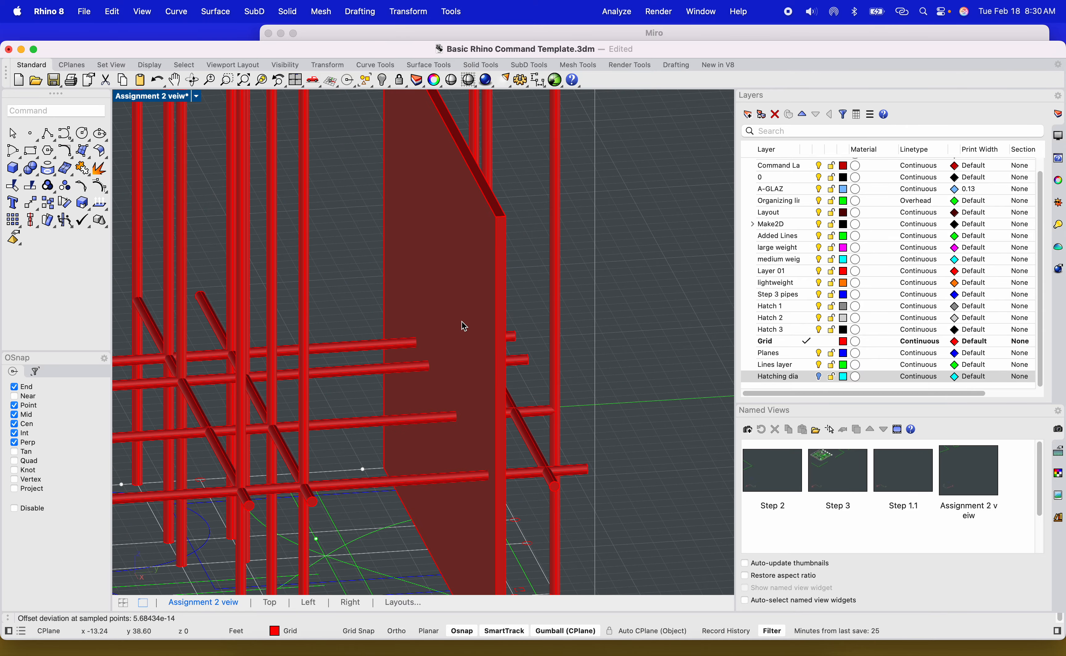
pyautogui.moveTo(462, 322); pyautogui.dragTo(511, 319, button='right')
pyautogui.keyDown('shift'); pyautogui.moveTo(497, 328); pyautogui.dragTo(463, 366, button='right'); pyautogui.keyUp('shift')
pyautogui.click(463, 367)
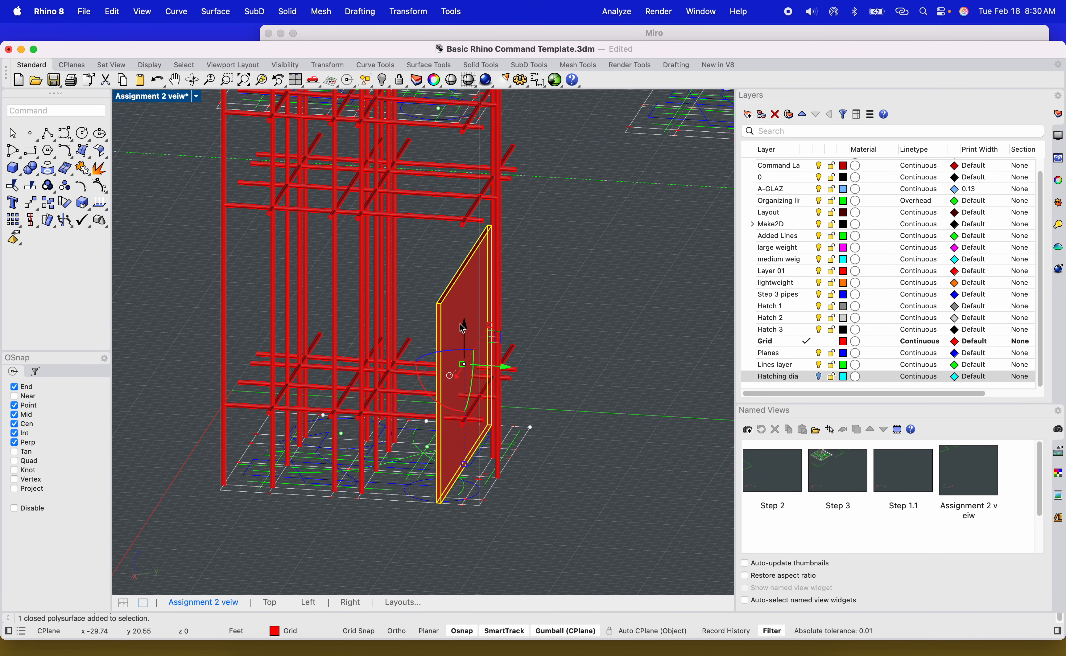
pyautogui.moveTo(463, 330); pyautogui.dragTo(458, 195)
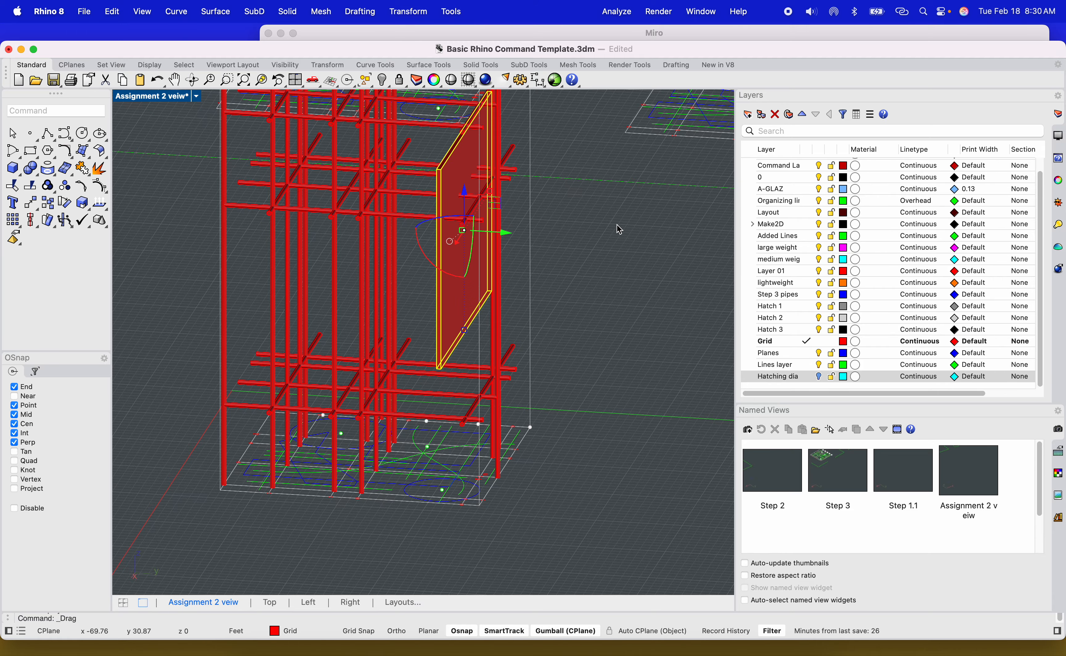
pyautogui.click(613, 230)
# Move the thickened plane down toward the tower's base.
pyautogui.keyDown('shift'); pyautogui.moveTo(585, 260); pyautogui.dragTo(555, 295, button='right'); pyautogui.keyUp('shift')
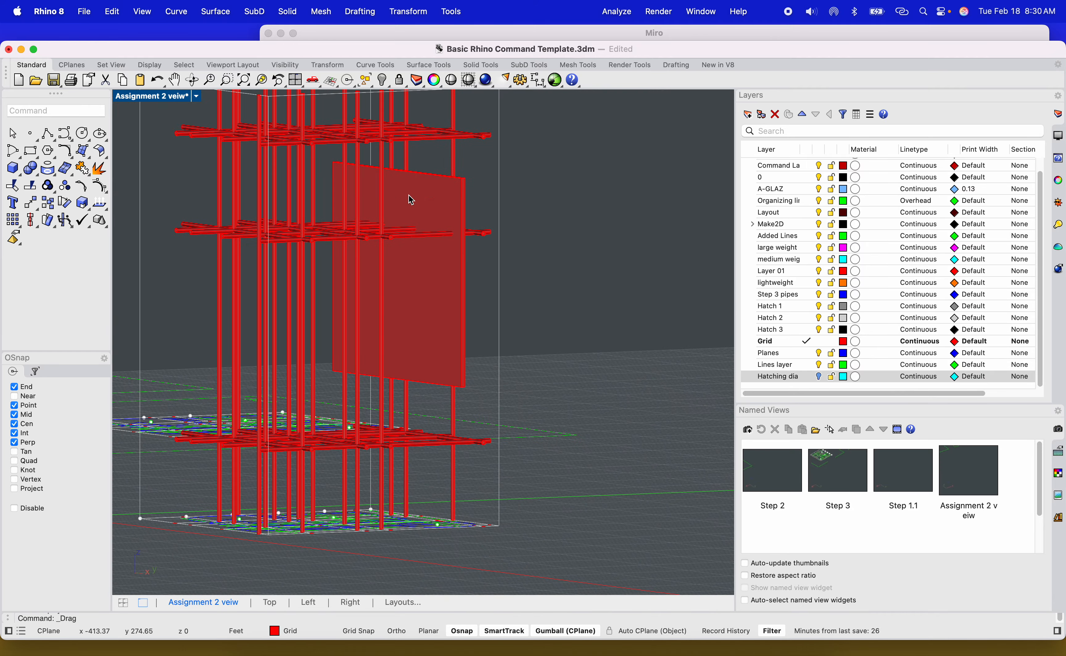
pyautogui.moveTo(455, 222); pyautogui.dragTo(425, 399, button='right')
pyautogui.scroll(8, 343, 435)
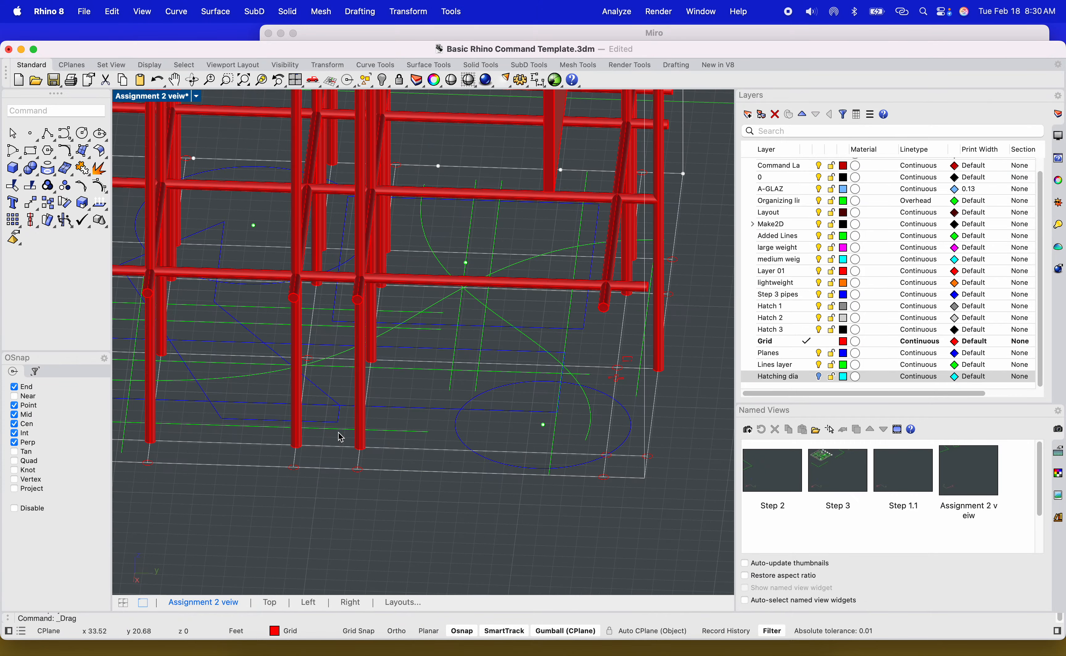
# Select the blue circle at the tower's base and extrude it as a solid 24" high.
pyautogui.keyDown('shift'); pyautogui.moveTo(342, 436); pyautogui.dragTo(448, 479, button='right'); pyautogui.keyUp('shift')
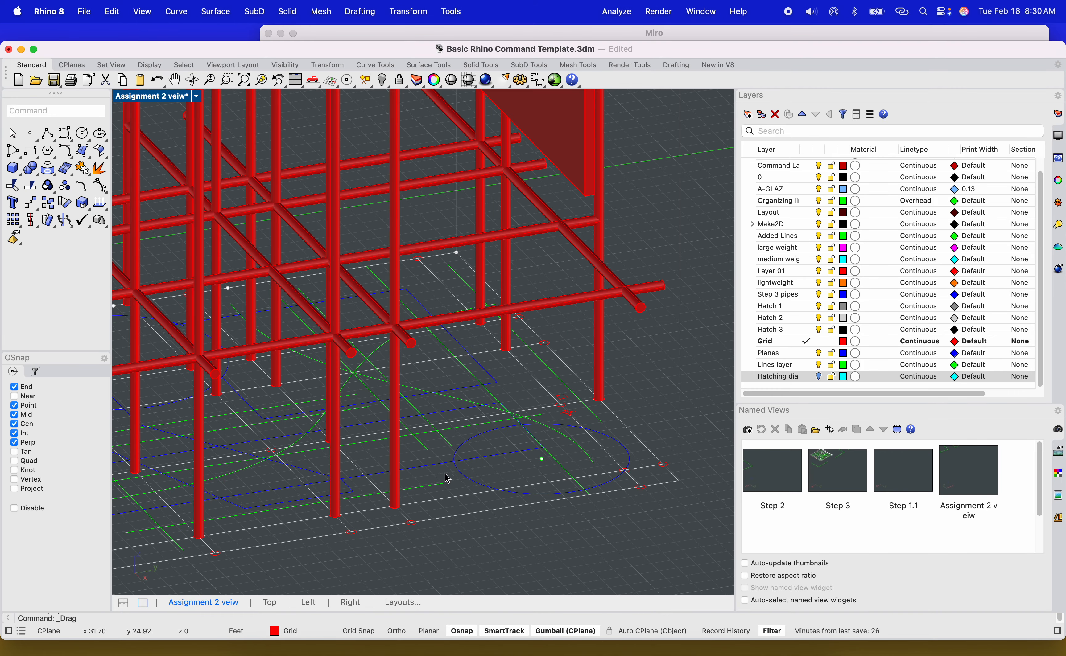
pyautogui.click(471, 480)
pyautogui.keyDown('shift'); pyautogui.moveTo(527, 445); pyautogui.dragTo(470, 477, button='right'); pyautogui.keyUp('shift')
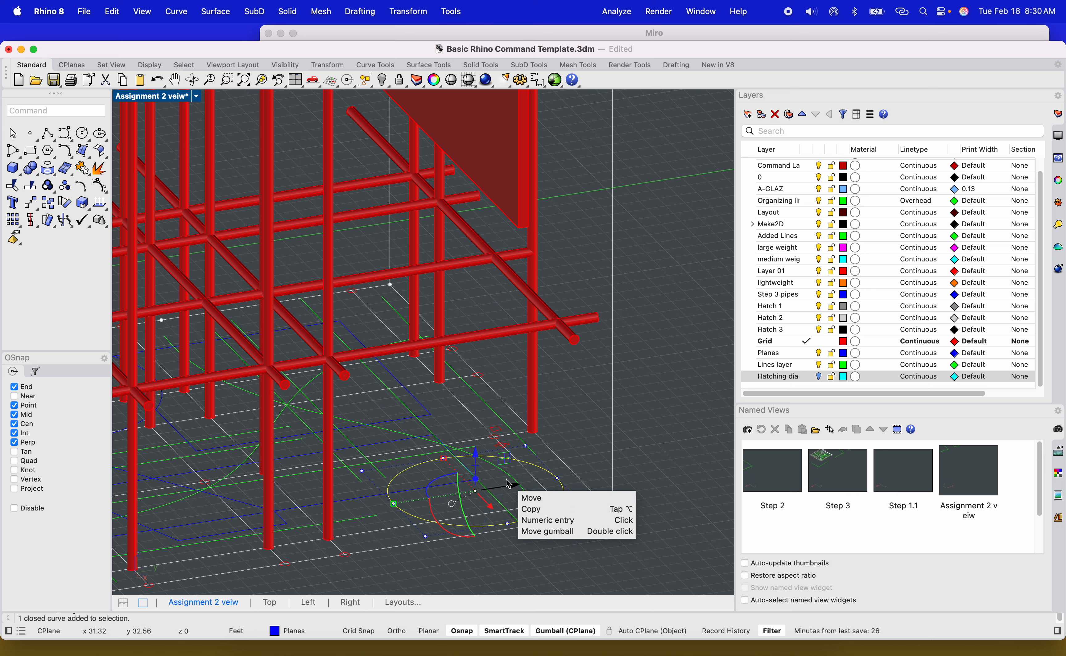
pyautogui.write('Extrude')
pyautogui.press('Return')
pyautogui.scroll(-6, 520, 417)
pyautogui.scroll(5, 493, 408)
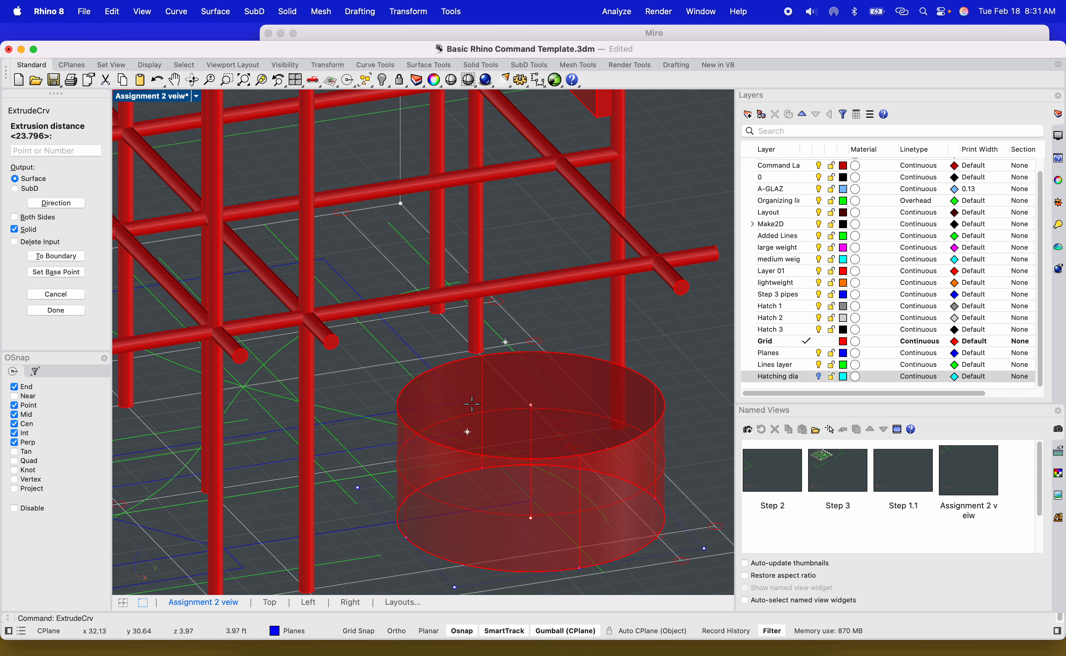
pyautogui.scroll(-3, 463, 404)
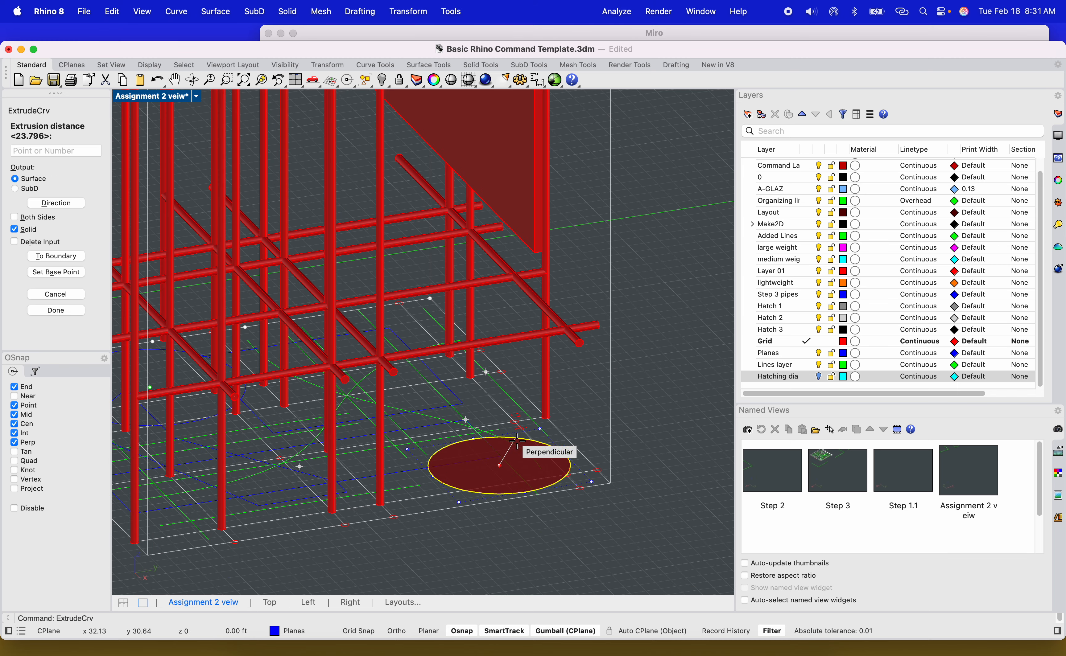
pyautogui.scroll(3, 588, 427)
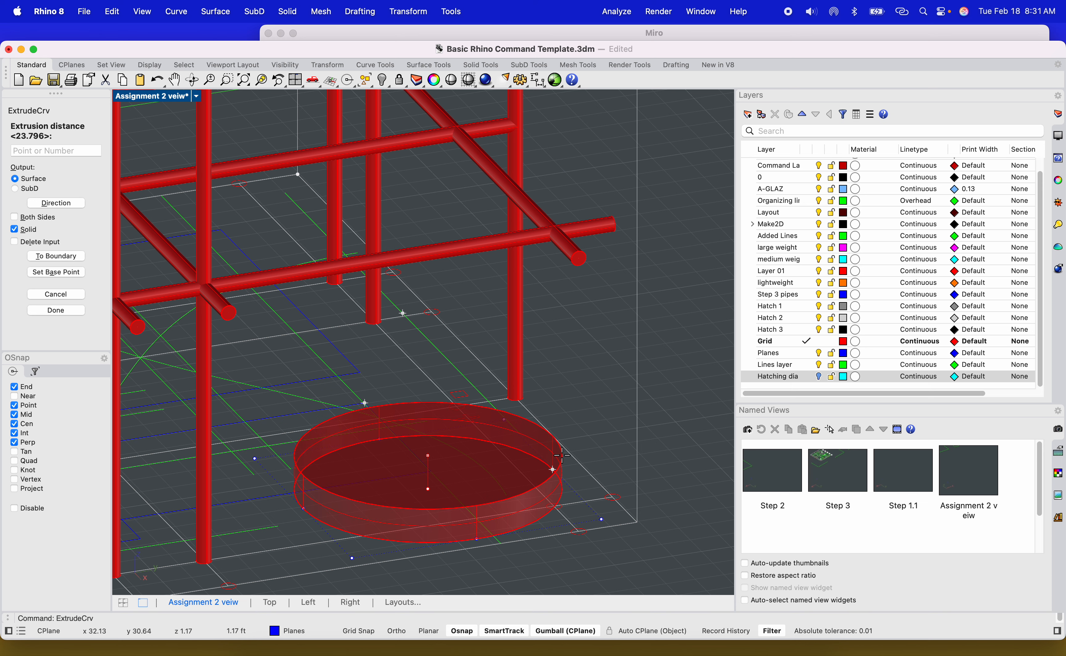
pyautogui.write('24"')
pyautogui.press('Return')
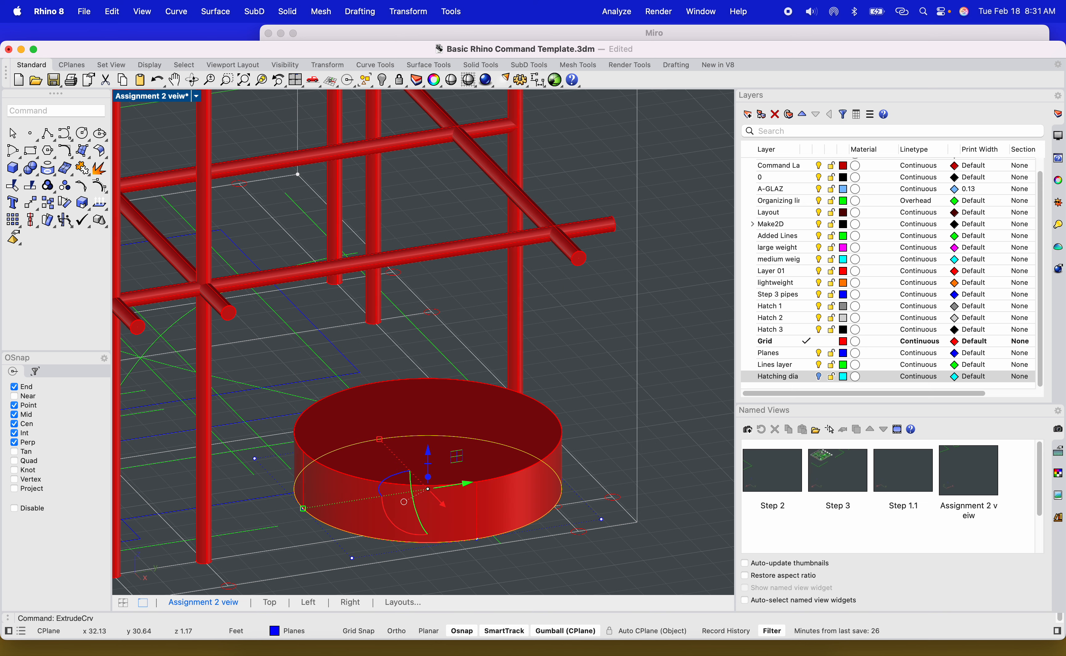
# Try copying the cylinder upward several times in the Right view, then undo the copy.
pyautogui.click(501, 450)
pyautogui.doubleClick(175, 97)
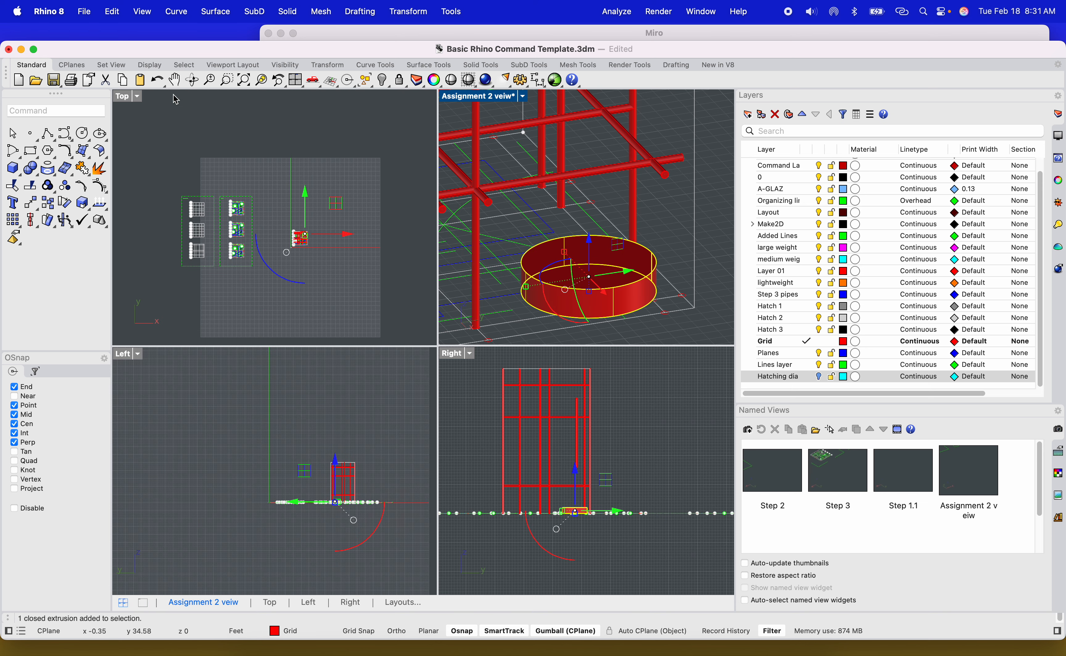
pyautogui.scroll(3, 318, 515)
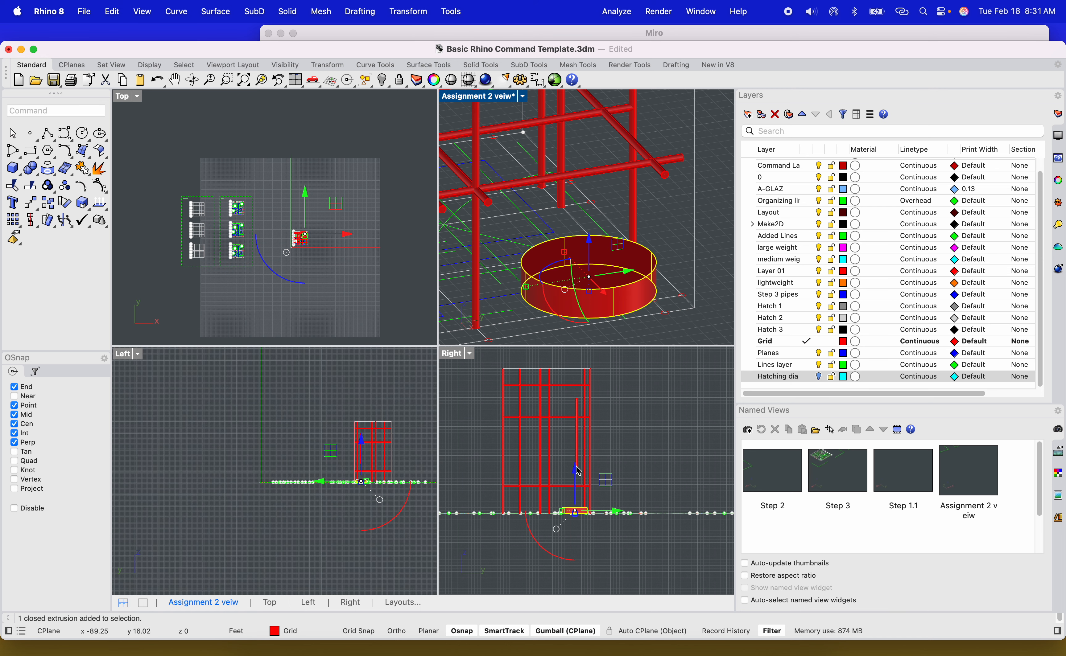
pyautogui.scroll(5, 586, 483)
pyautogui.scroll(-2, 587, 472)
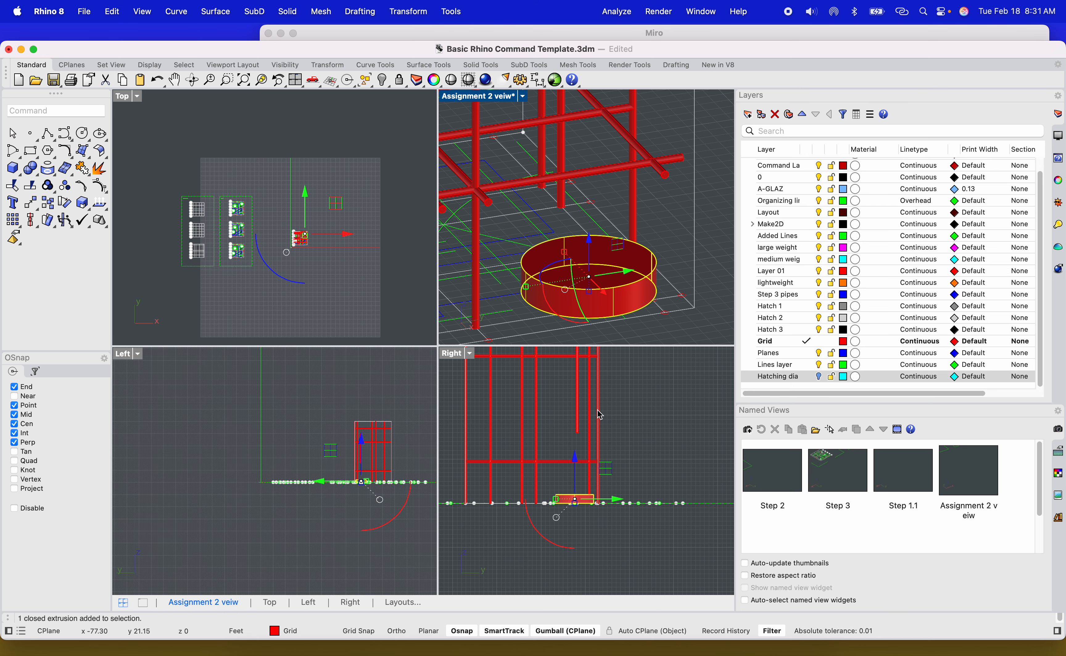
pyautogui.write('copy')
pyautogui.press('Return')
pyautogui.click(631, 490)
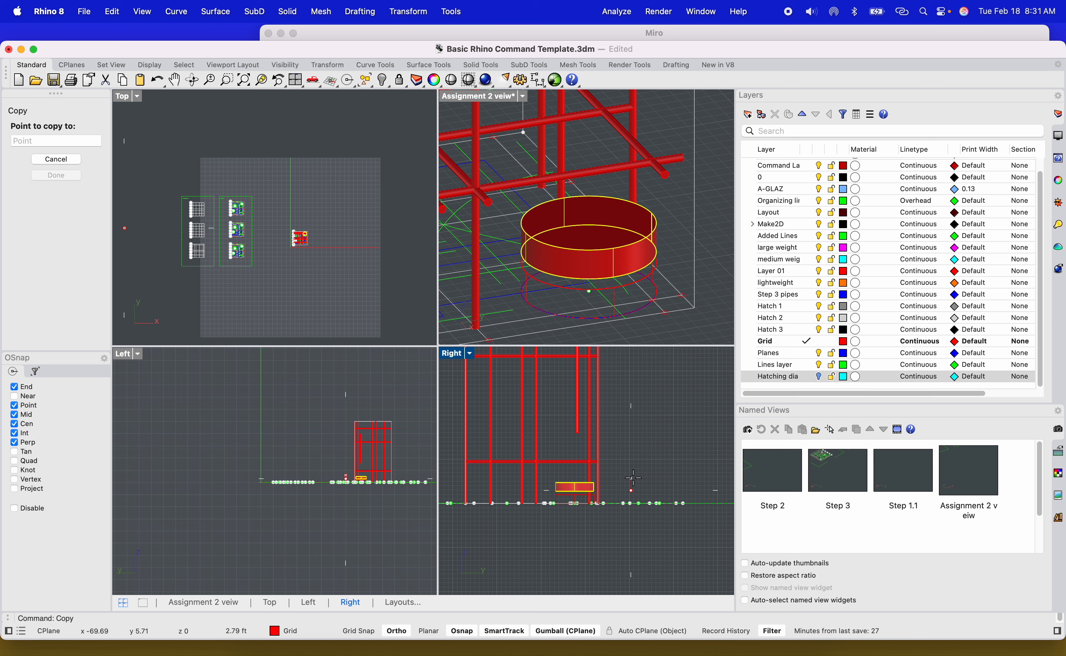
pyautogui.click(631, 473)
pyautogui.click(631, 449)
pyautogui.keyDown('shift'); pyautogui.click(634, 435); pyautogui.keyUp('shift')
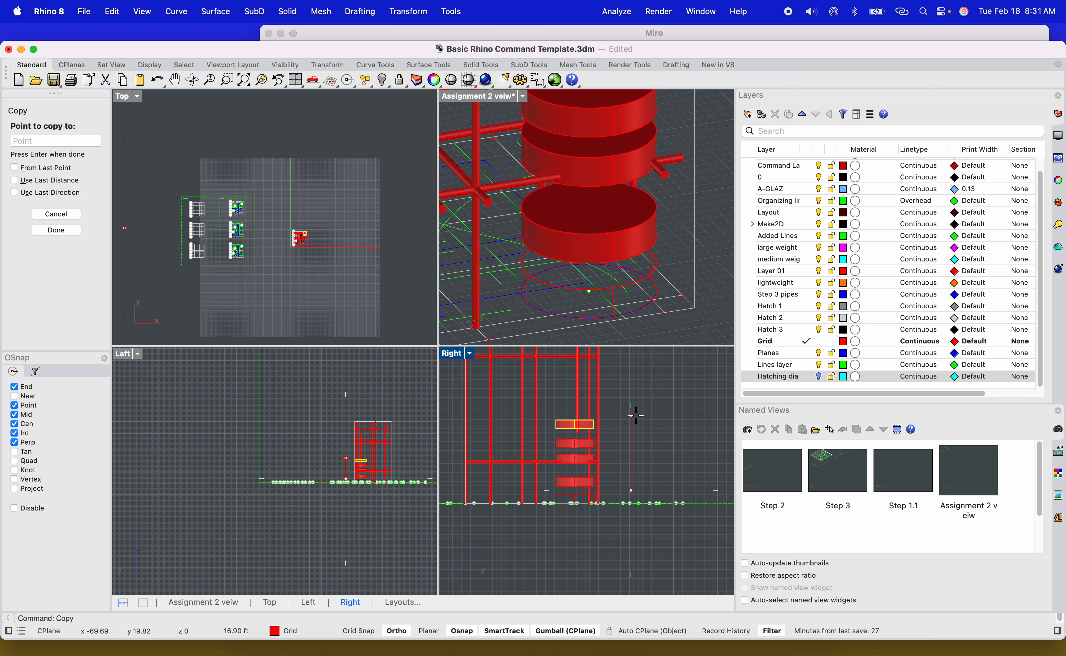
pyautogui.keyDown('shift'); pyautogui.click(637, 416); pyautogui.keyUp('shift')
pyautogui.keyDown('shift'); pyautogui.click(638, 397); pyautogui.keyUp('shift')
pyautogui.keyDown('shift'); pyautogui.click(638, 380); pyautogui.keyUp('shift')
pyautogui.scroll(-5, 656, 230)
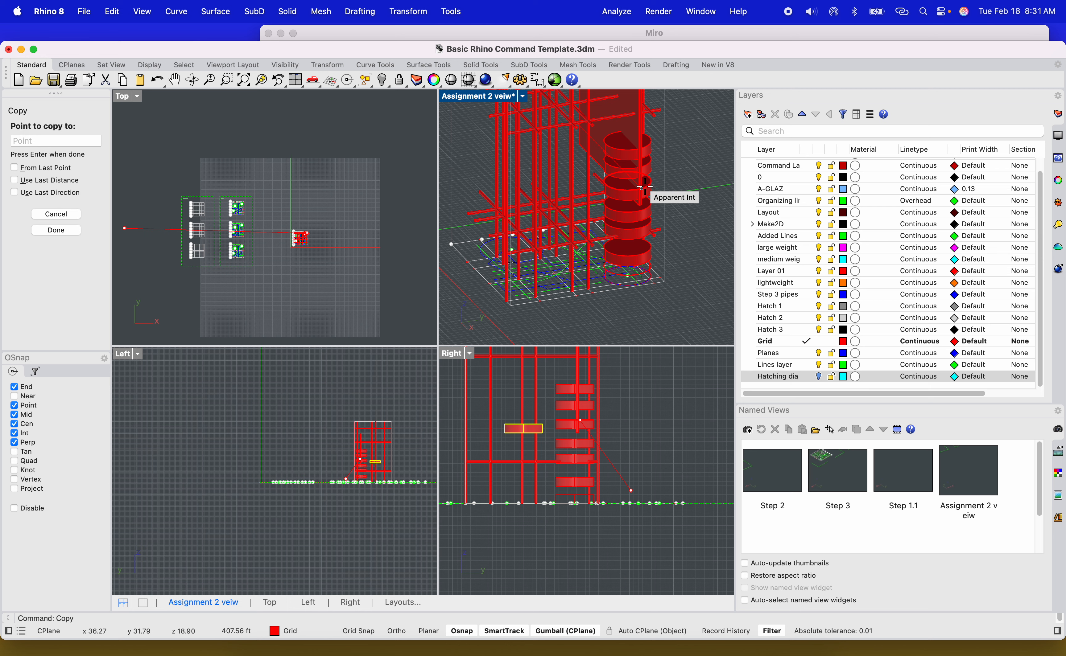
pyautogui.press('Return')
pyautogui.press('super+z')
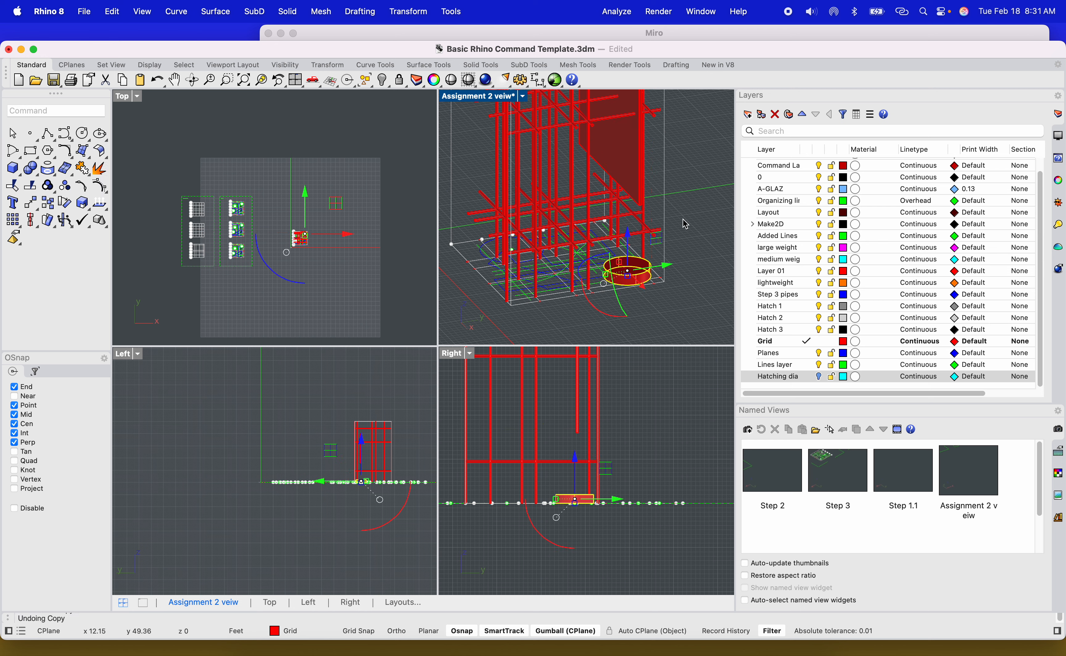
# Try arraying the cylinder with 12 copies in the Z direction, then undo it.
pyautogui.scroll(5, 656, 301)
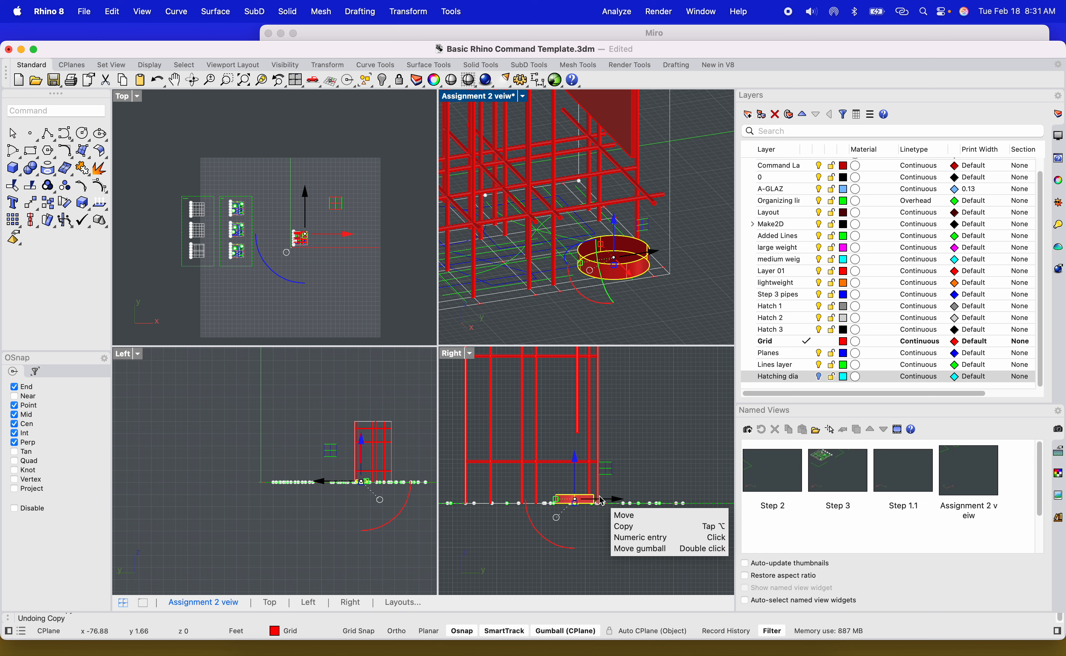
pyautogui.write('Angle')
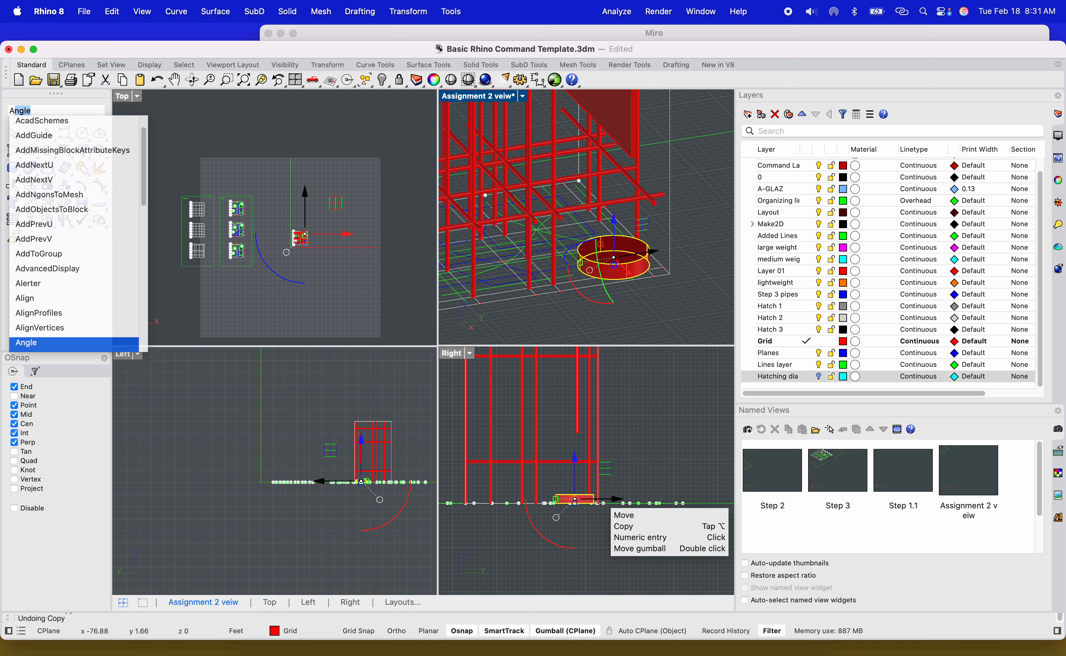
pyautogui.write('rray')
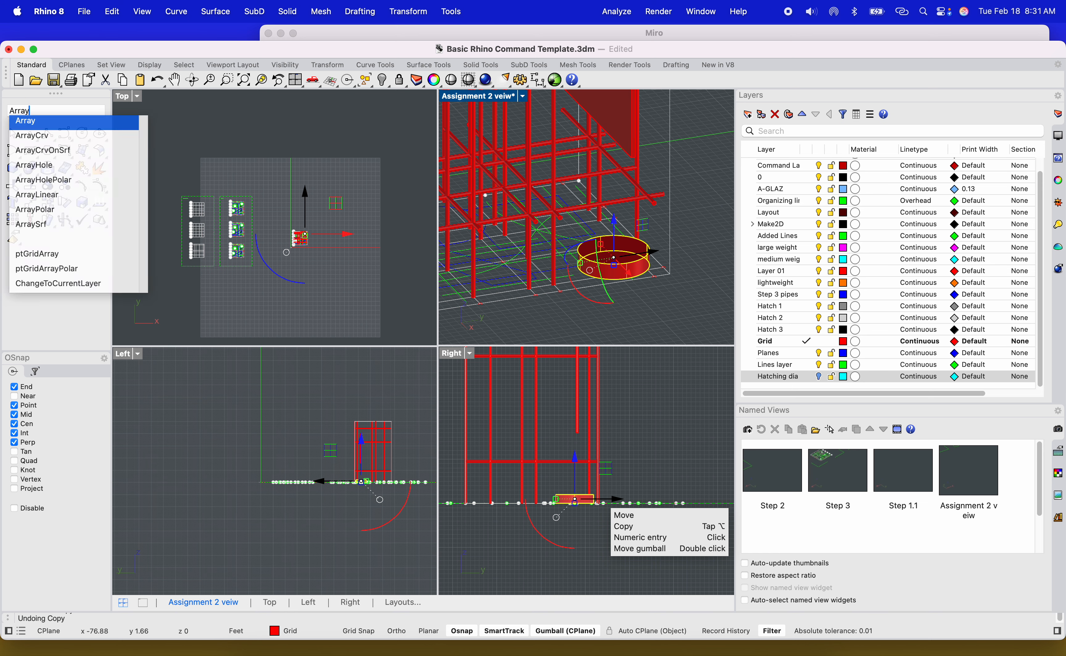
pyautogui.press('Return')
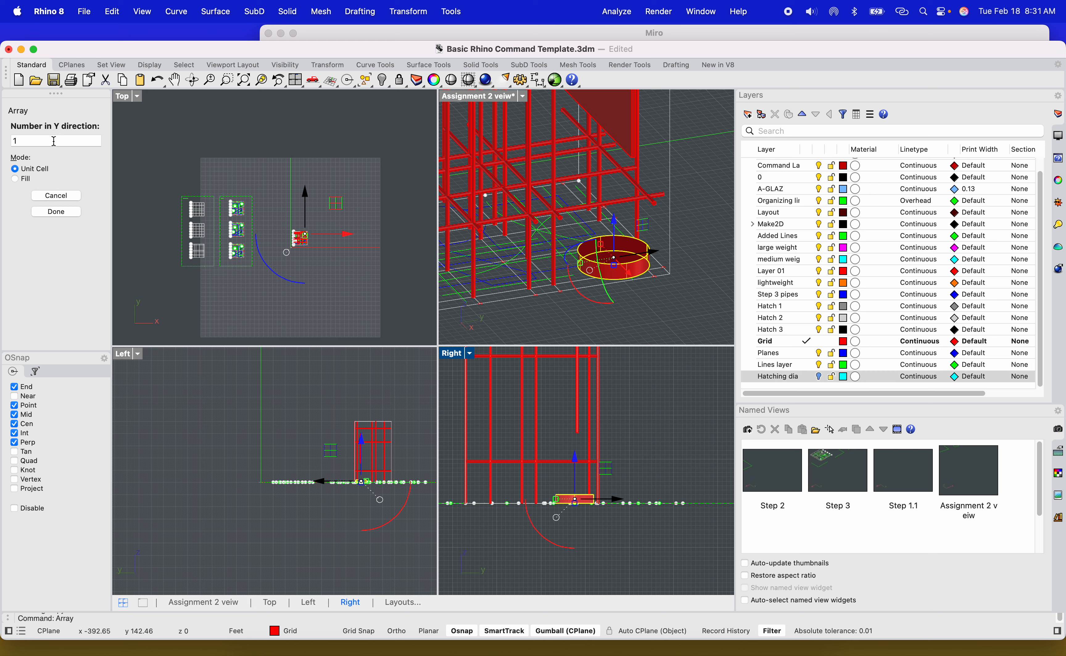
pyautogui.press('Return')
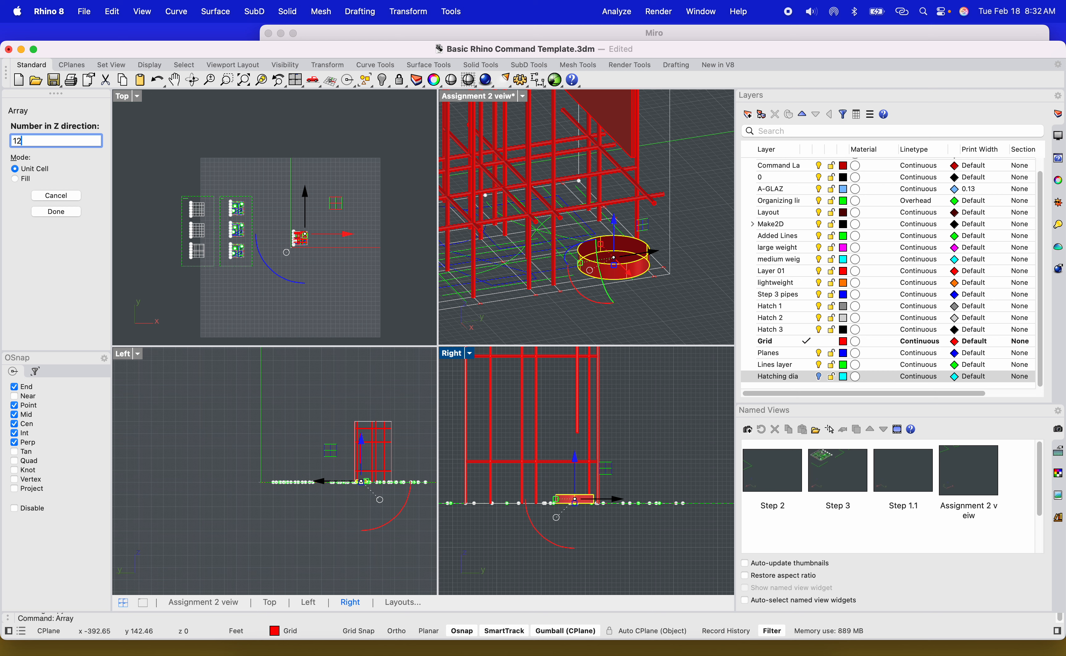
pyautogui.press('Return')
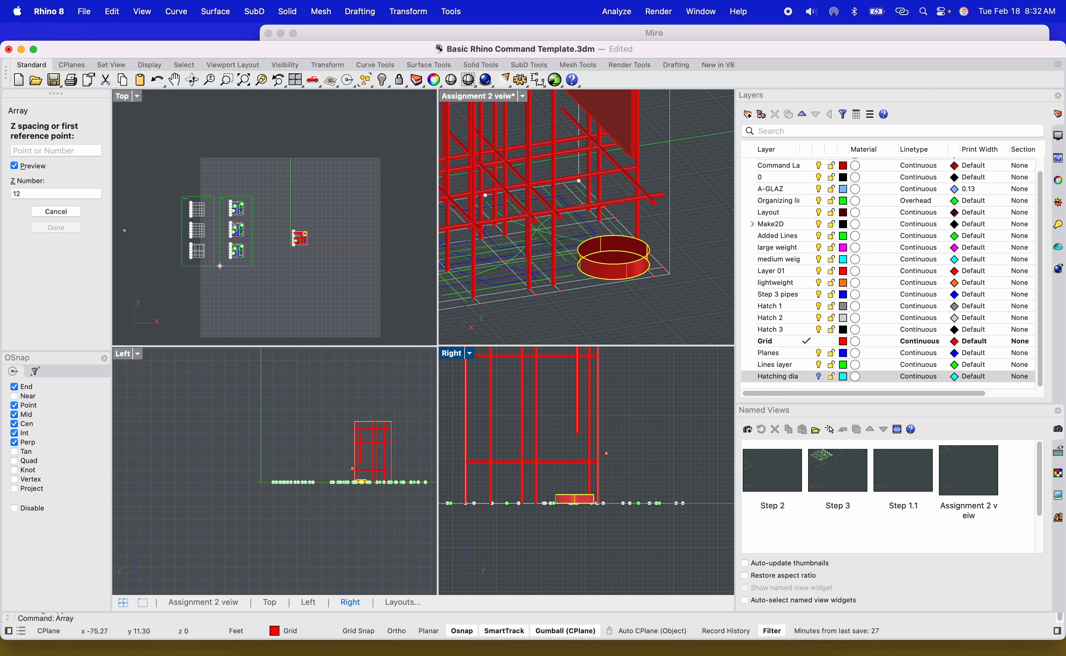
pyautogui.click(615, 494)
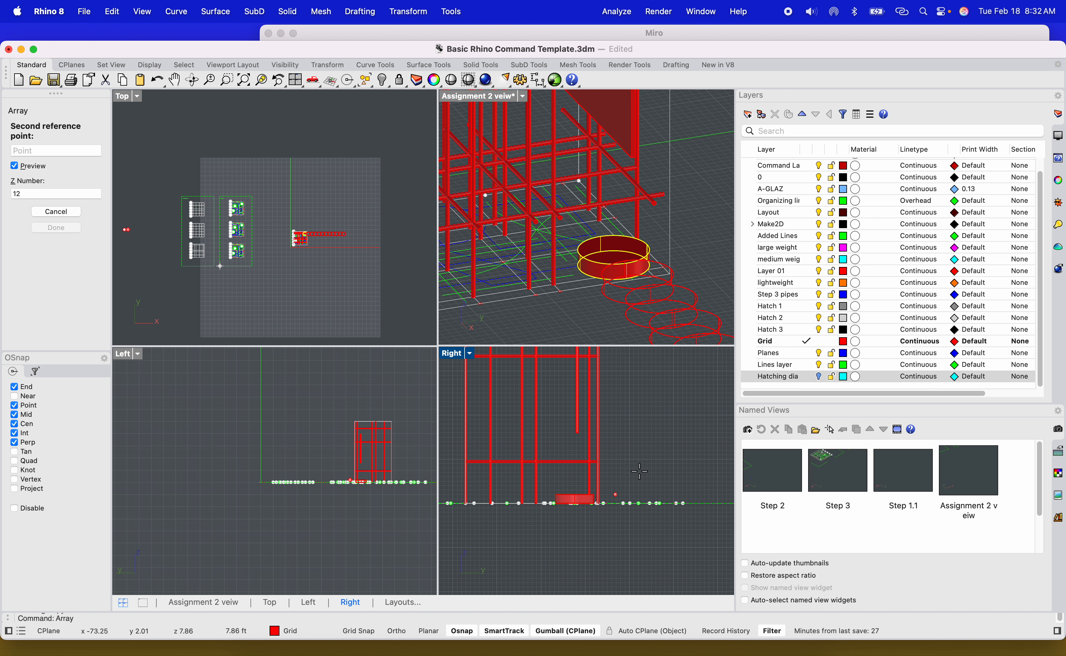
pyautogui.click(639, 487)
pyautogui.press('super+z')
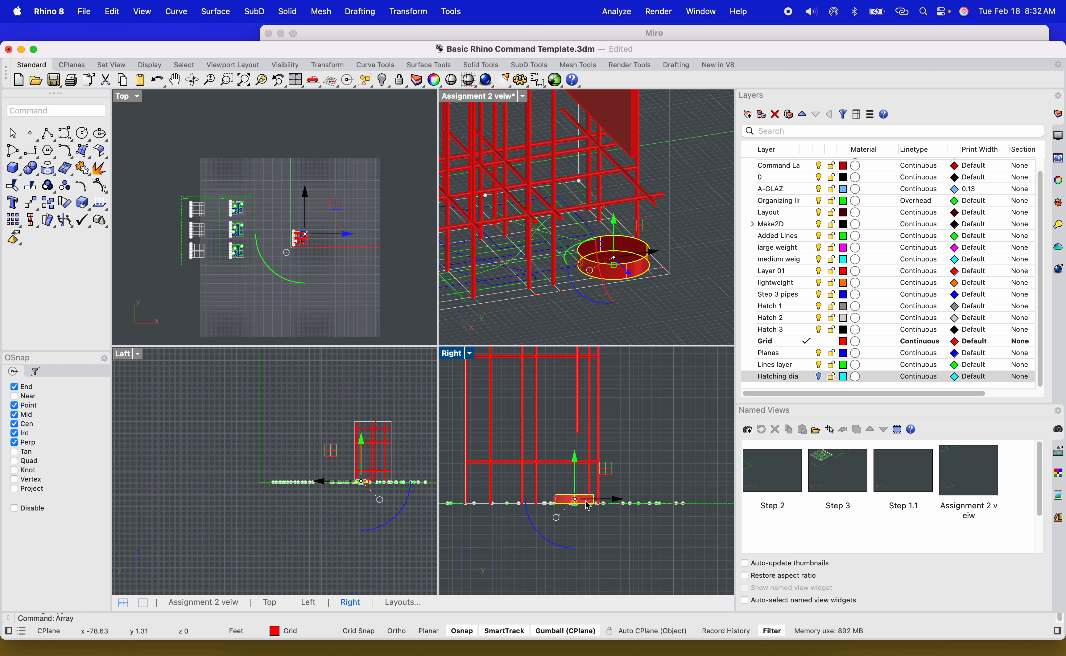
# Array the cylinder 12 times in the Y direction, setting a spacing of about 4.5 with two reference points.
pyautogui.rightClick(414, 371)
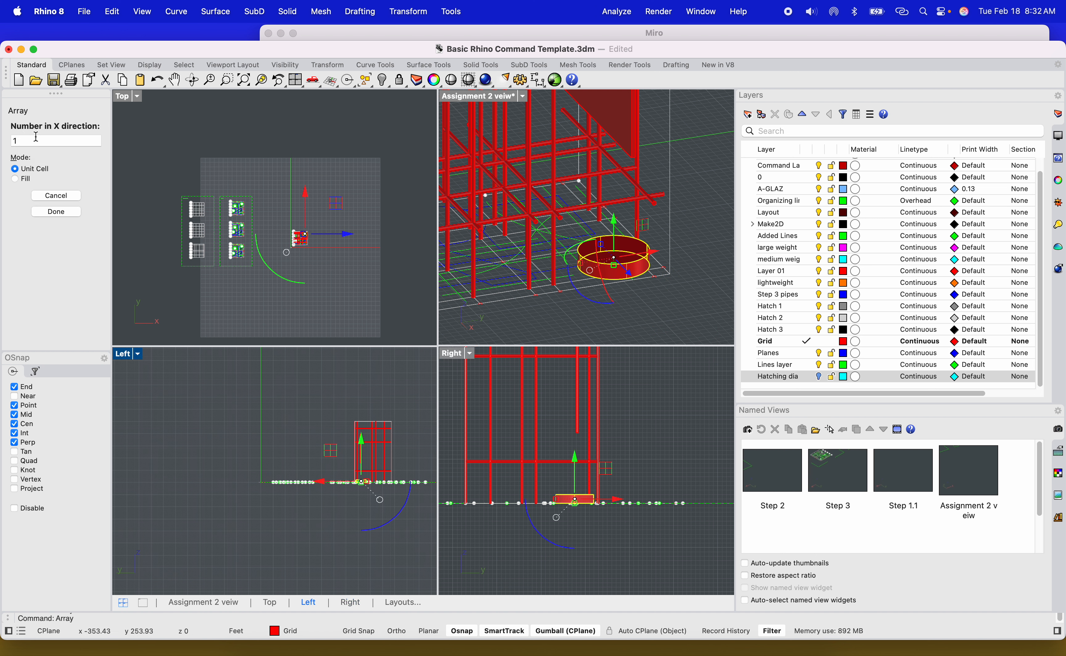
pyautogui.press('Return')
pyautogui.moveTo(38, 140); pyautogui.dragTo(8, 140)
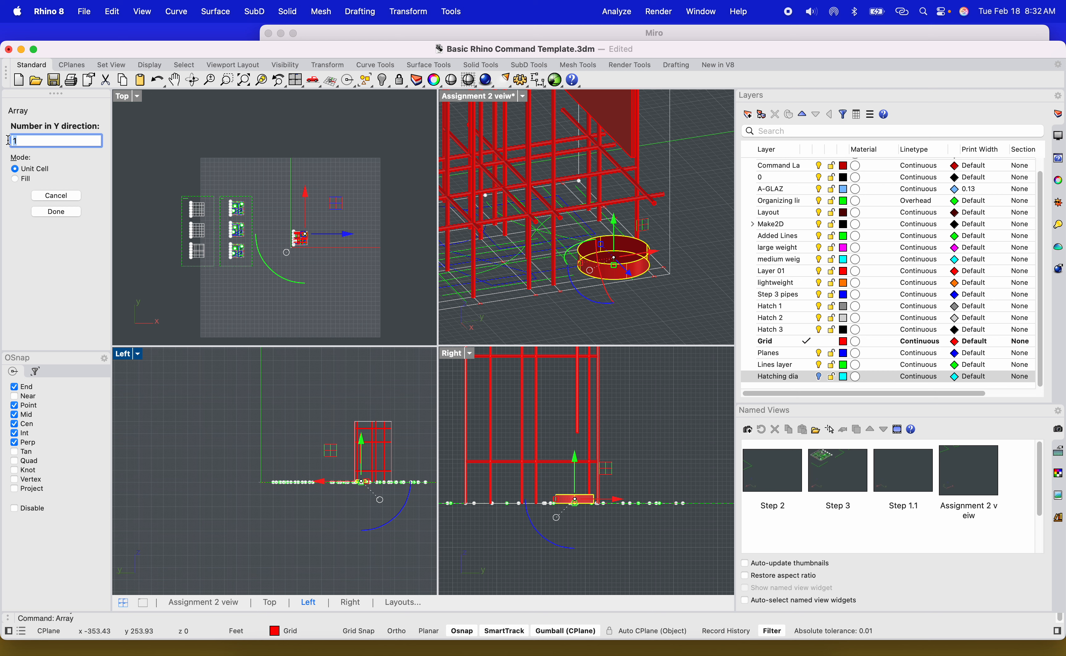
pyautogui.write('12')
pyautogui.press('Return')
pyautogui.press('Return')
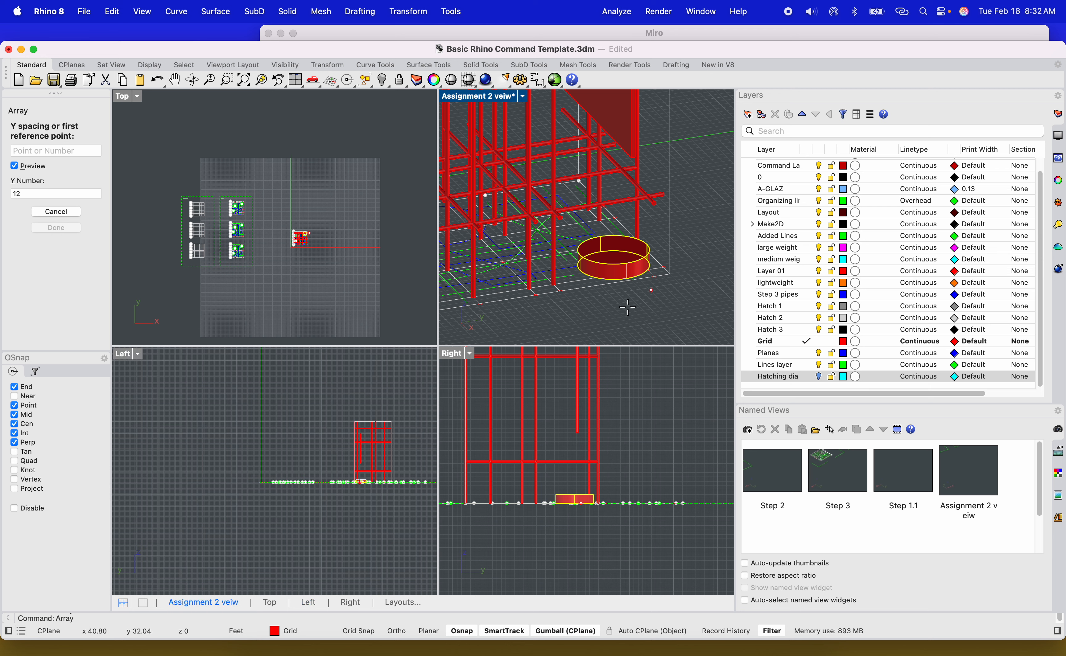
pyautogui.click(618, 490)
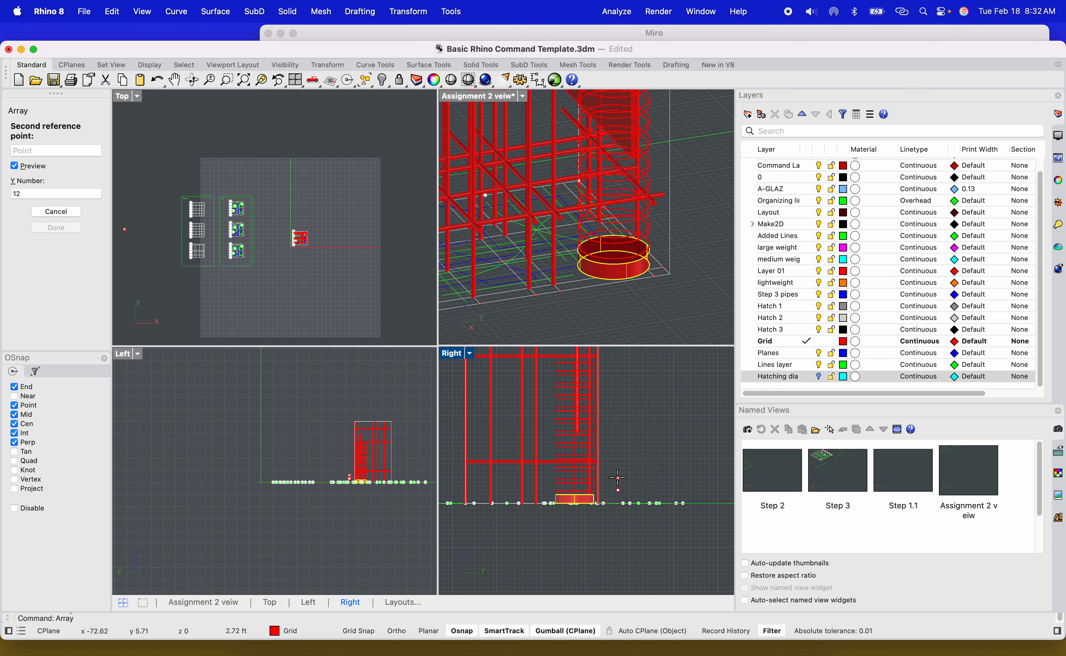
pyautogui.scroll(-3, 617, 471)
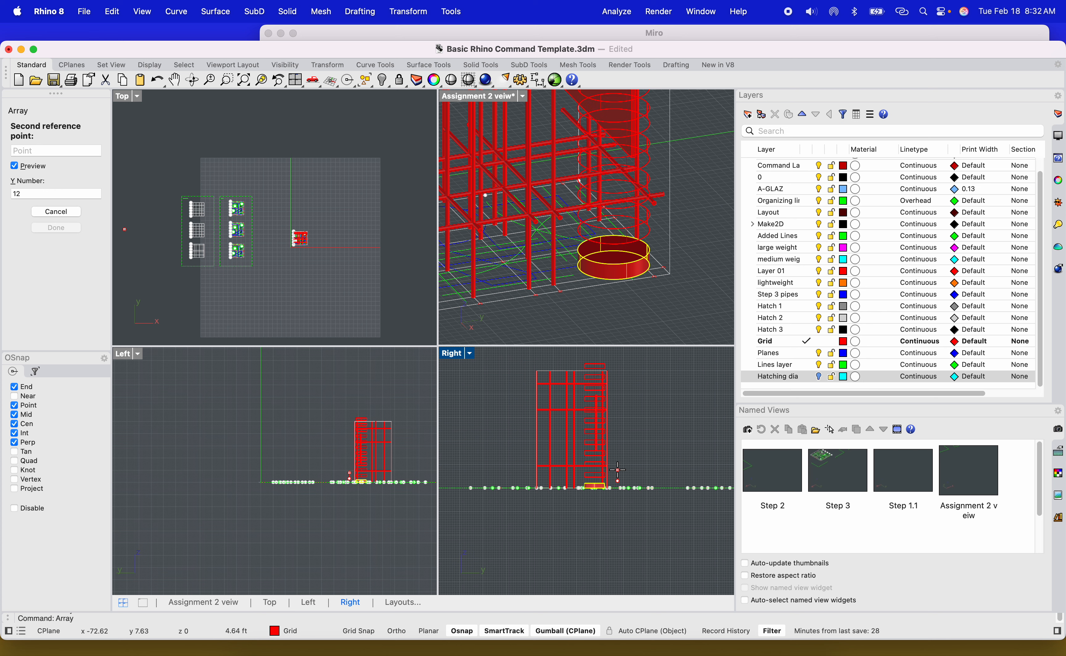
pyautogui.click(617, 470)
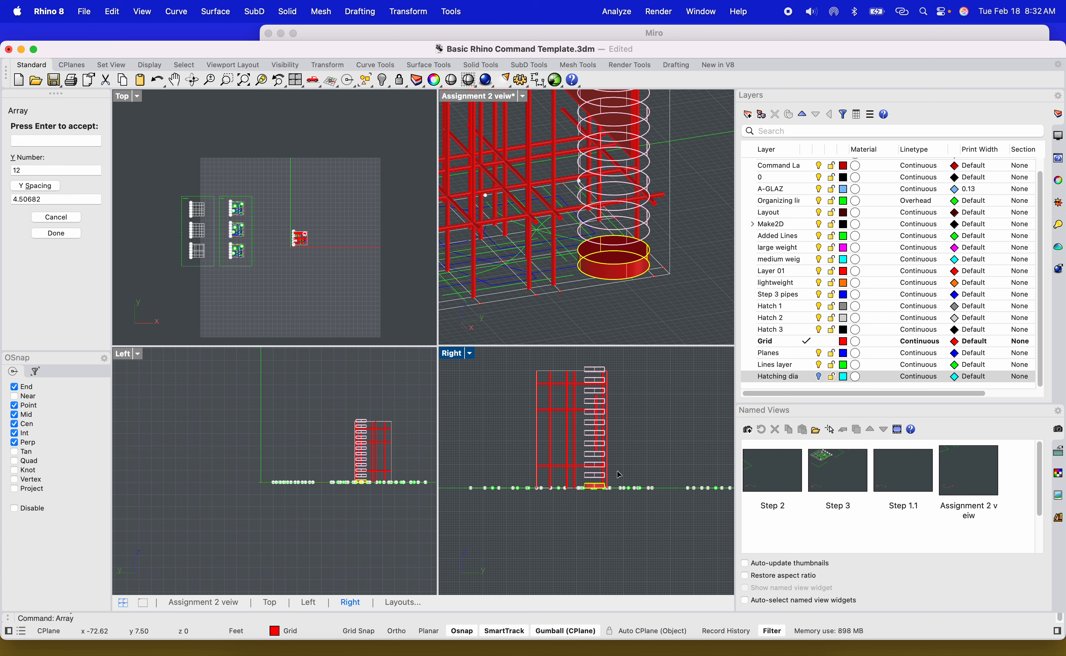
pyautogui.scroll(-8, 603, 241)
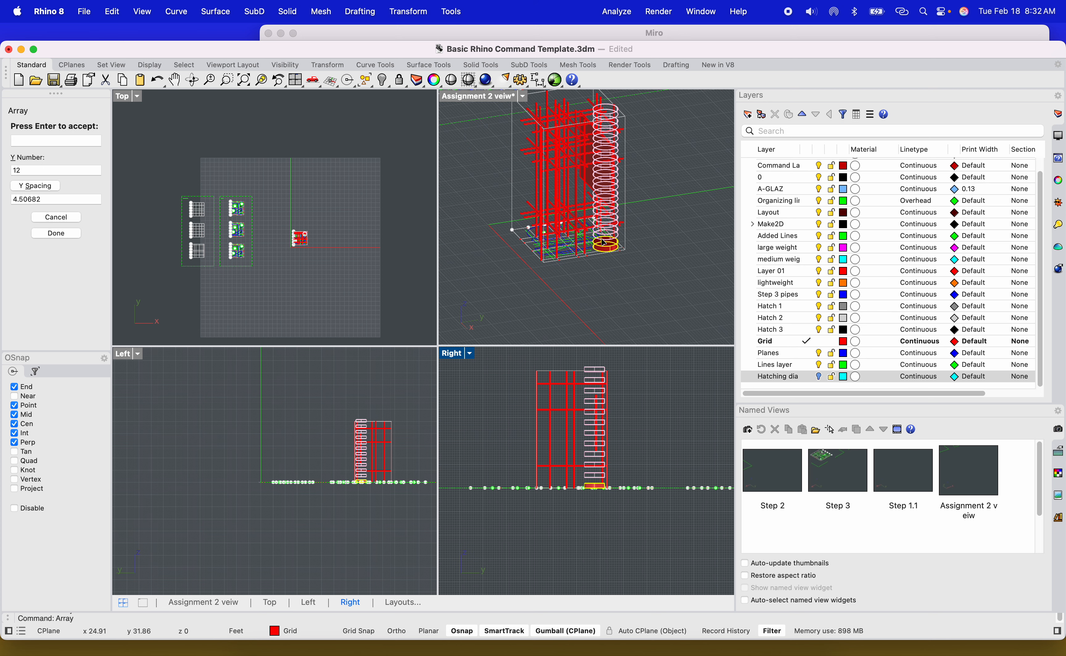
pyautogui.scroll(5, 624, 158)
pyautogui.keyDown('shift'); pyautogui.moveTo(623, 158); pyautogui.dragTo(610, 213, button='right'); pyautogui.keyUp('shift')
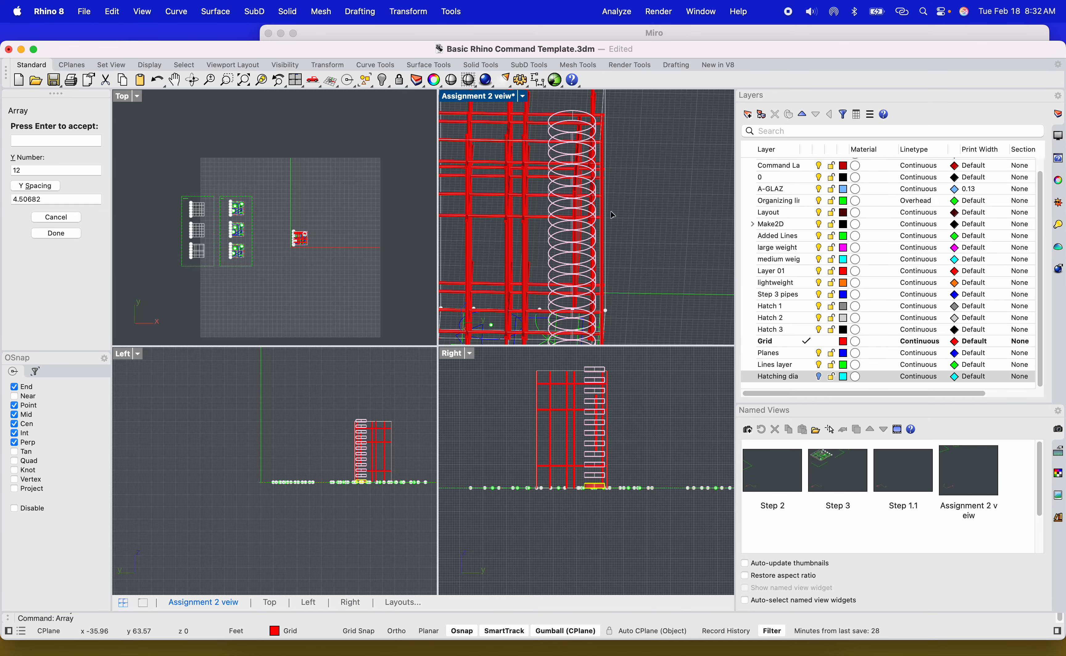
pyautogui.press('Return')
# Delete one of the arrayed cylinders where it meets the red plane.
pyautogui.scroll(-6, 584, 218)
pyautogui.moveTo(555, 235); pyautogui.dragTo(601, 231, button='right')
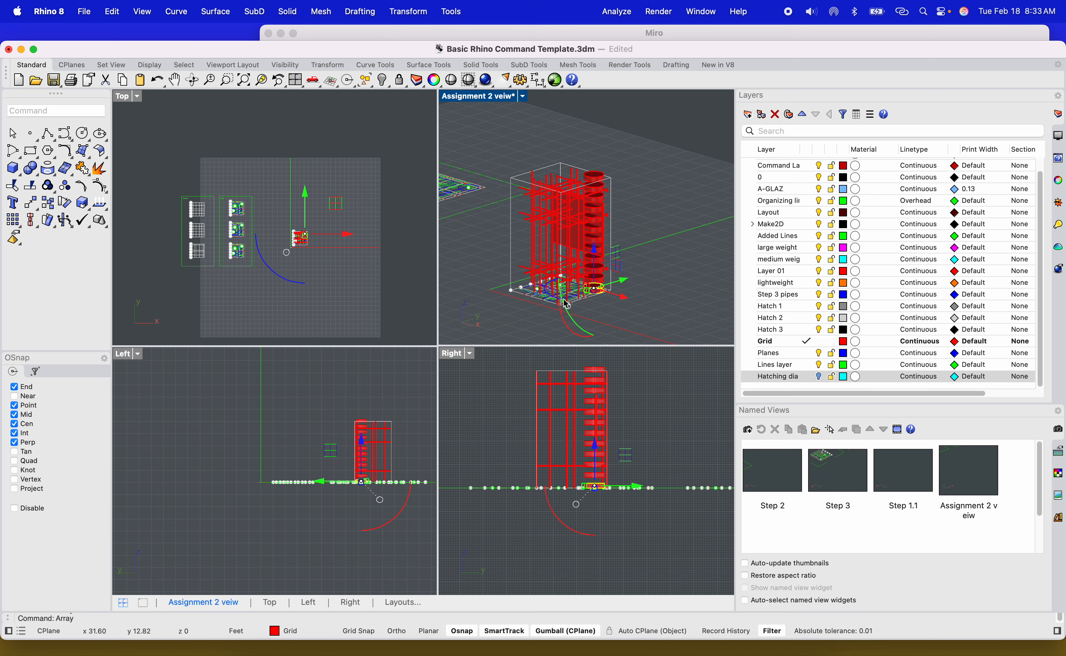
pyautogui.scroll(6, 563, 299)
pyautogui.keyDown('shift'); pyautogui.moveTo(563, 300); pyautogui.dragTo(476, 312, button='right'); pyautogui.keyUp('shift')
pyautogui.doubleClick(469, 101)
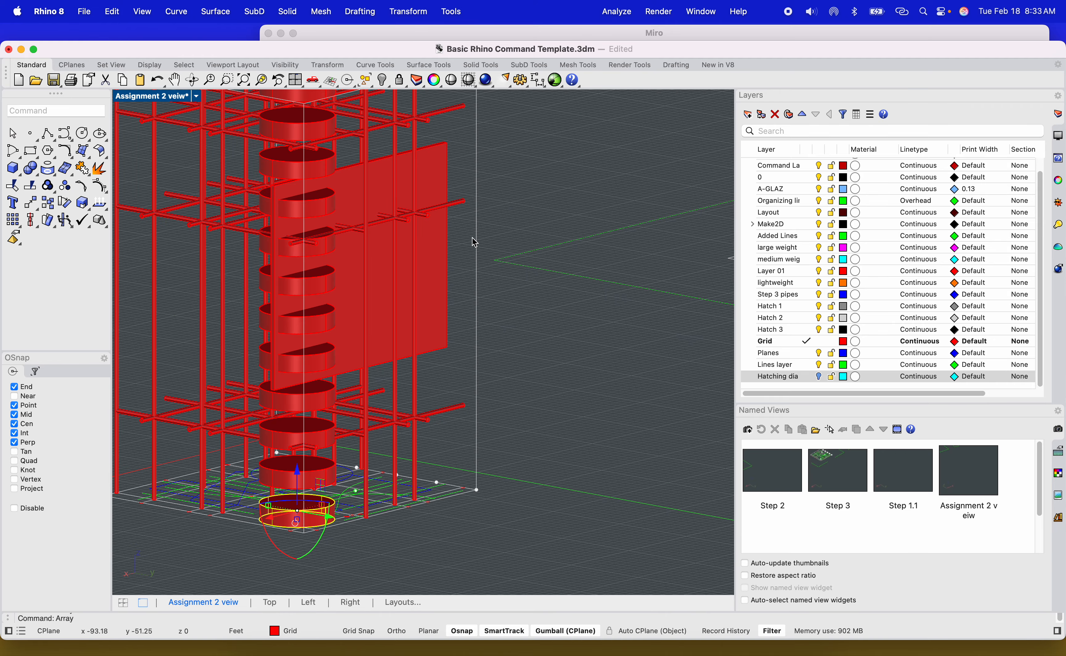
pyautogui.scroll(-4, 381, 272)
pyautogui.scroll(10, 383, 275)
pyautogui.moveTo(374, 287); pyautogui.dragTo(371, 248, button='right')
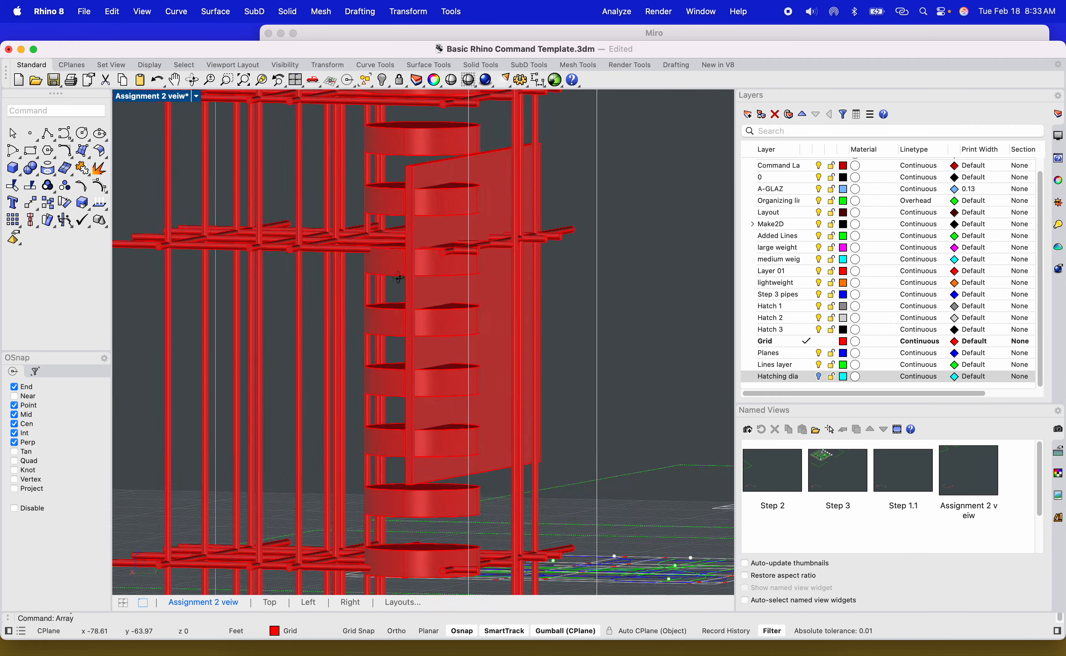
pyautogui.scroll(8, 371, 247)
pyautogui.keyDown('shift'); pyautogui.moveTo(429, 266); pyautogui.dragTo(476, 367, button='right'); pyautogui.keyUp('shift')
pyautogui.click(571, 418)
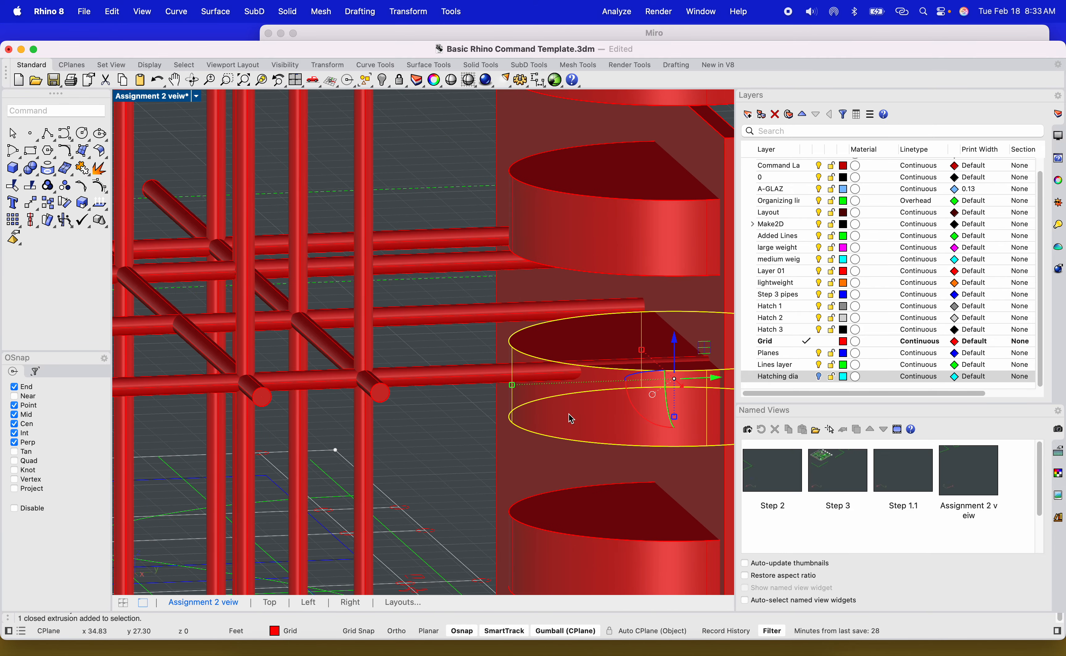
pyautogui.press('Delete')
pyautogui.scroll(-5, 574, 421)
pyautogui.moveTo(578, 424); pyautogui.dragTo(460, 380, button='right')
pyautogui.scroll(-6, 481, 404)
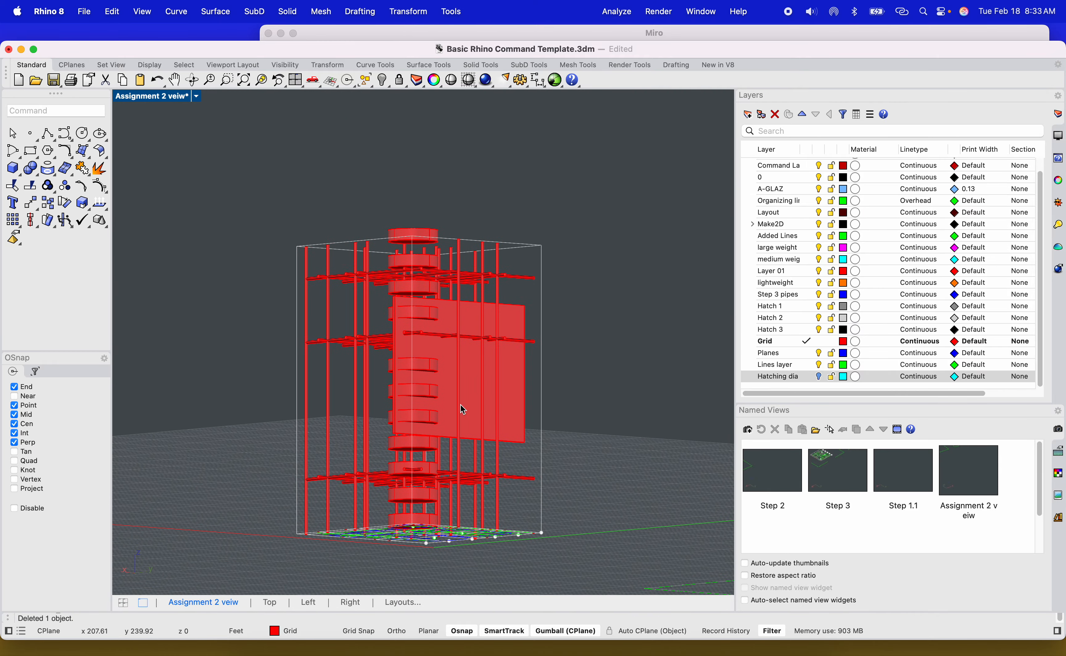
pyautogui.scroll(4, 428, 480)
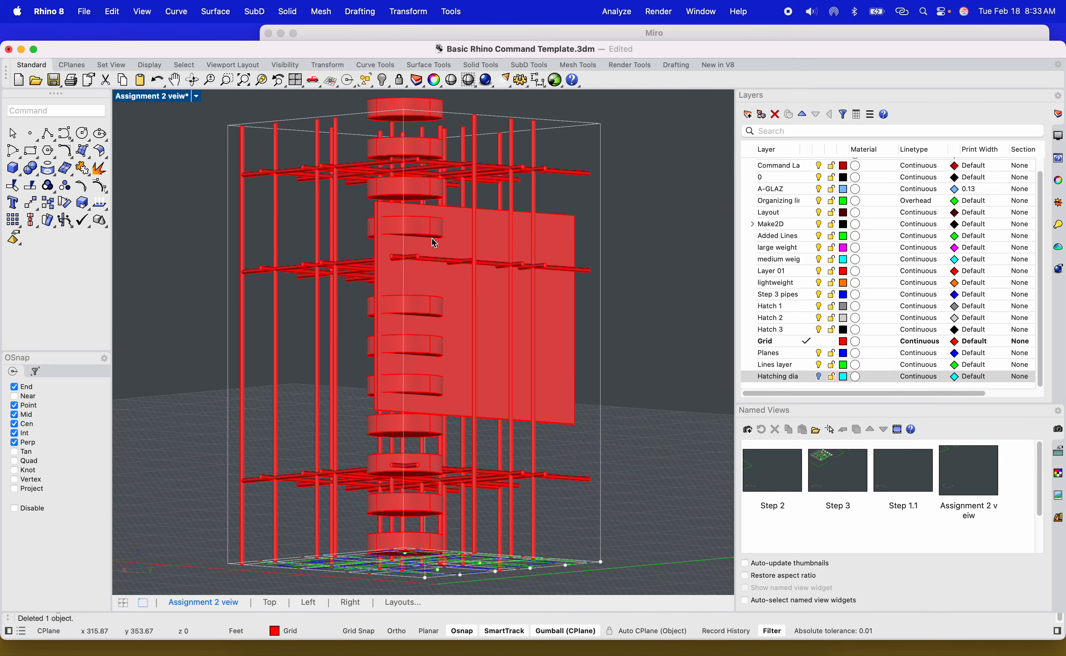
# Select the rectangular curve on the ground plane beside the tower base.
pyautogui.keyDown('shift'); pyautogui.moveTo(394, 272); pyautogui.dragTo(446, 320, button='right'); pyautogui.keyUp('shift')
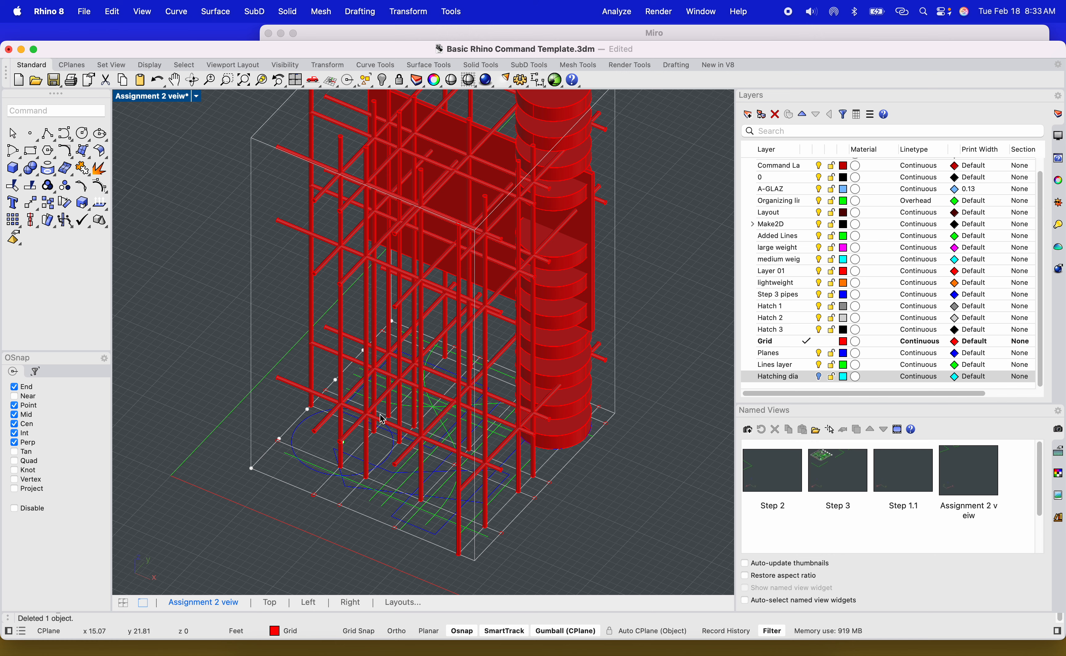
pyautogui.scroll(5, 382, 419)
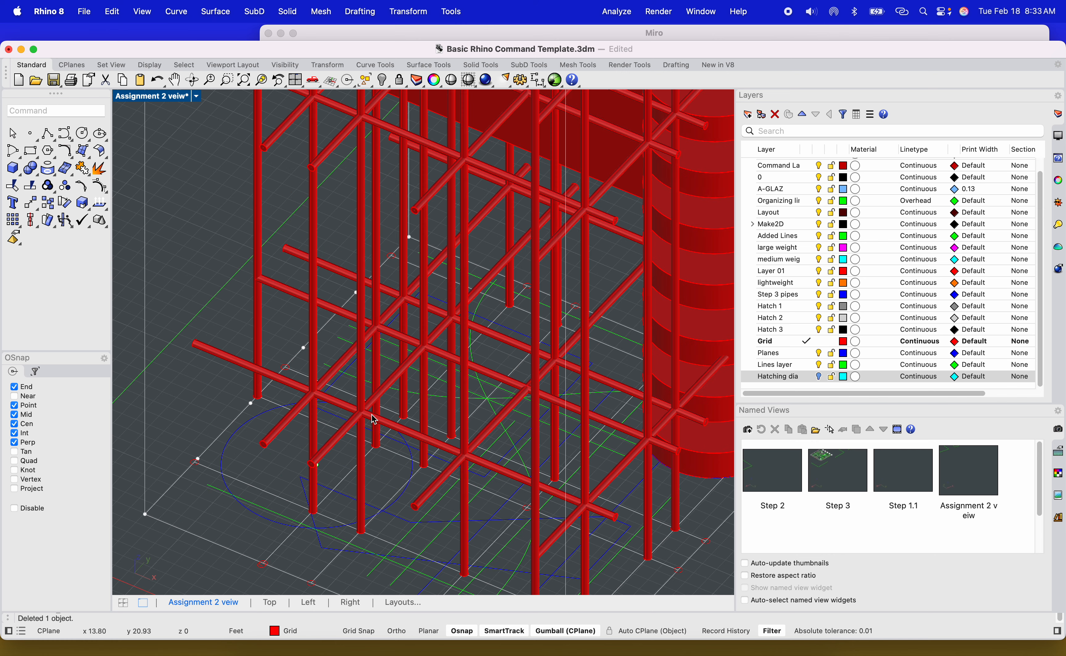
pyautogui.scroll(-5, 374, 420)
pyautogui.scroll(2, 547, 272)
pyautogui.scroll(4, 381, 422)
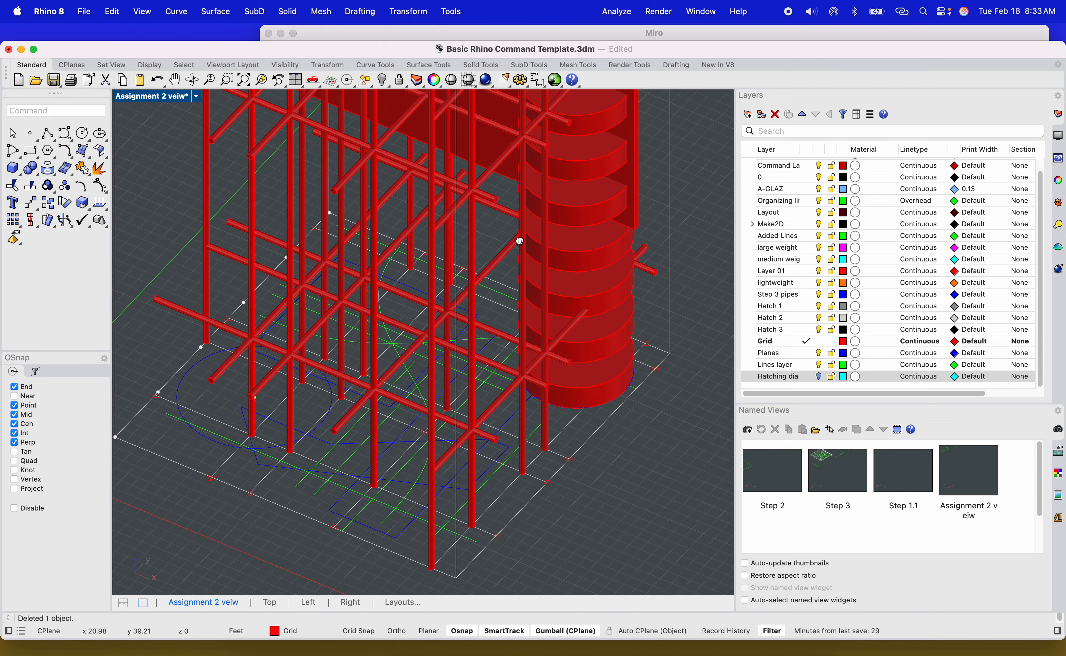
pyautogui.moveTo(385, 428); pyautogui.dragTo(452, 449, button='right')
pyautogui.click(415, 392)
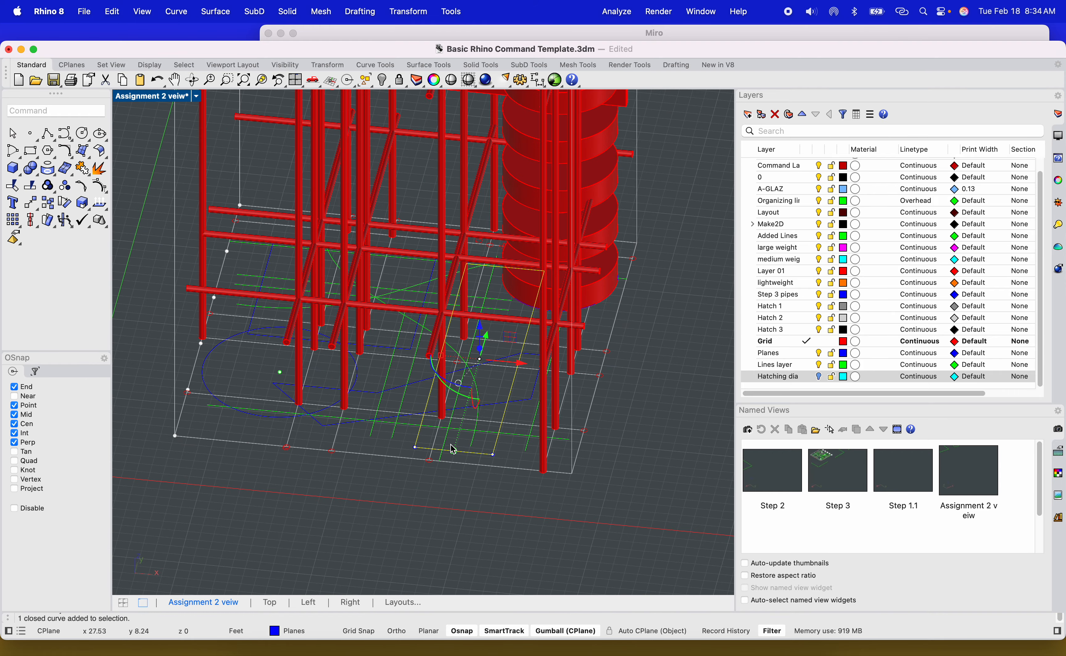
pyautogui.scroll(3, 452, 449)
pyautogui.scroll(3, 401, 439)
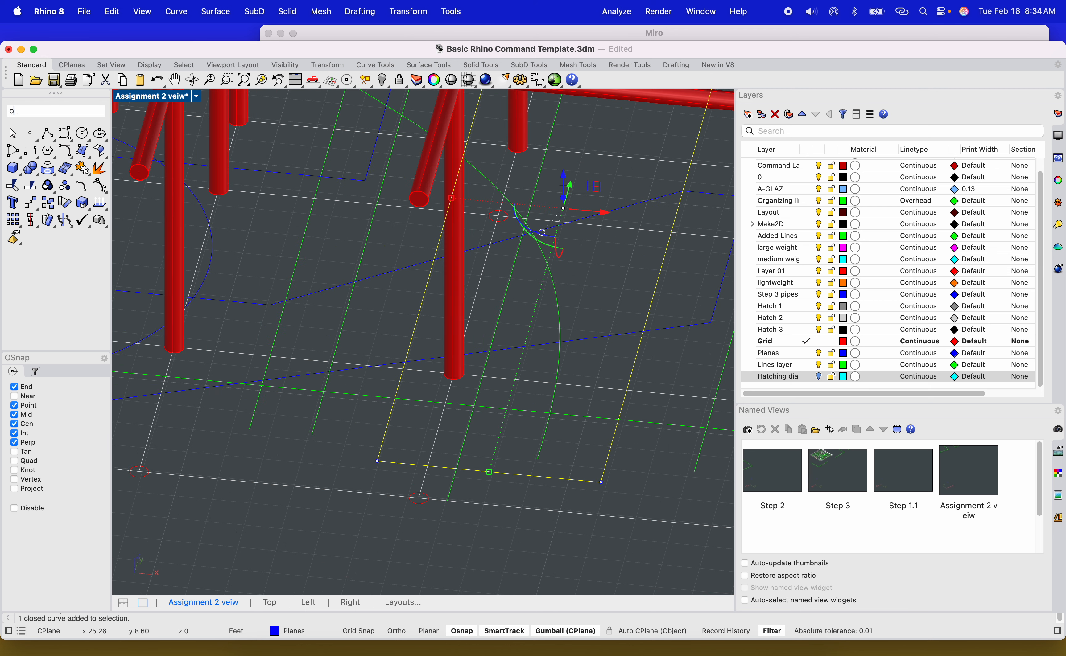
pyautogui.write('OffsetSrf')
pyautogui.press('Return')
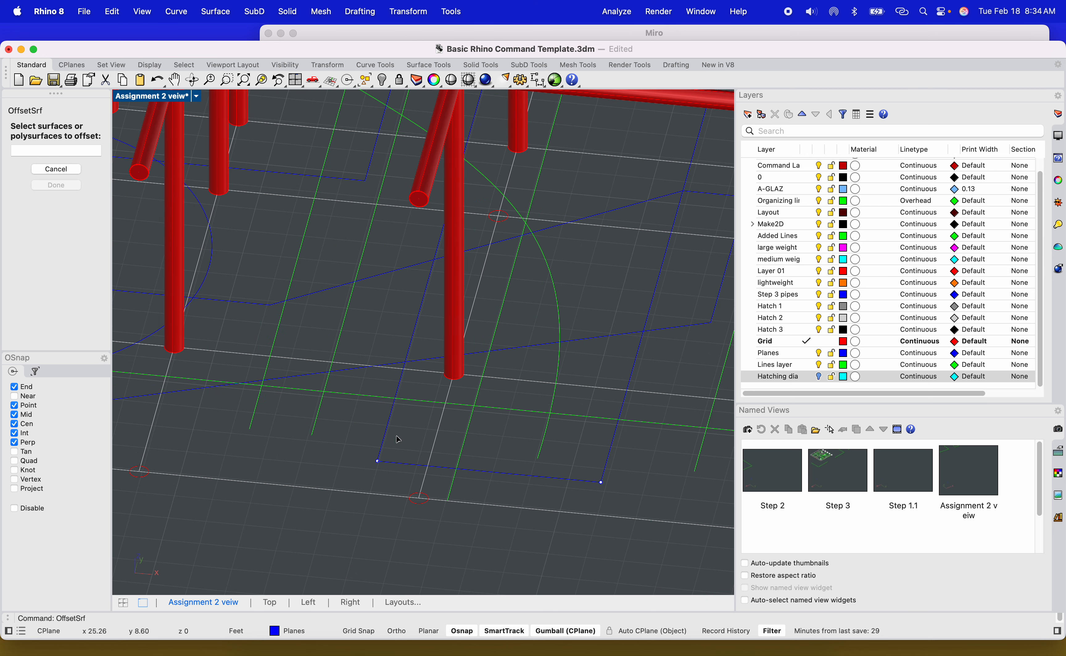
pyautogui.press('Escape')
# Offset the selected rectangular curve 0.5 outward to create a second outline.
pyautogui.click(420, 326)
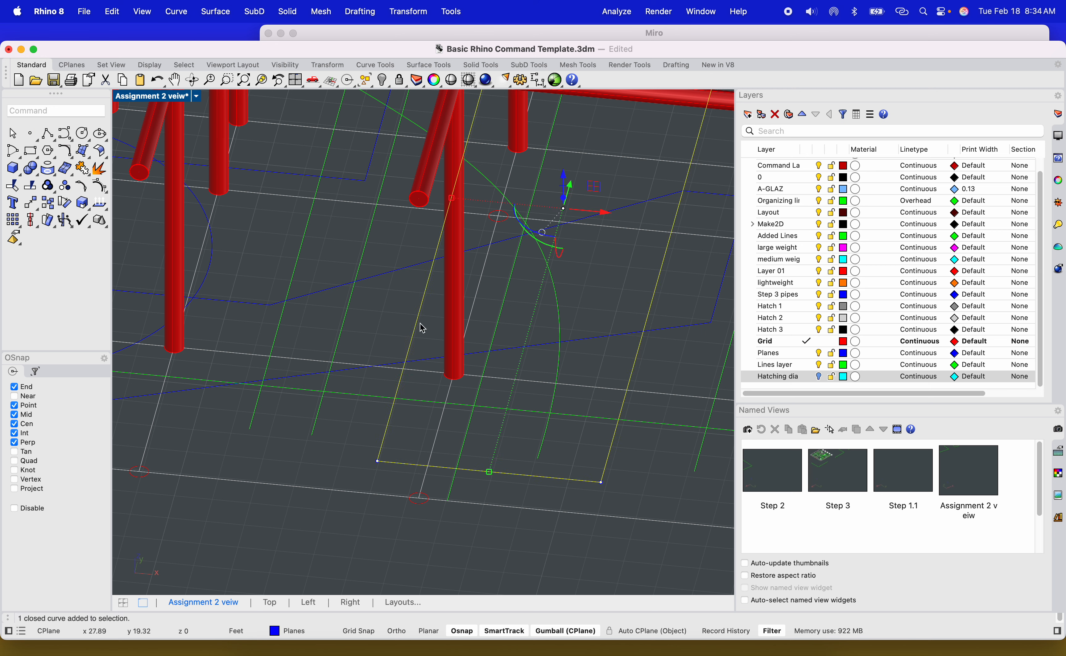
pyautogui.write('Off')
pyautogui.press('Up')
pyautogui.press('Up')
pyautogui.press('Up')
pyautogui.press('Up')
pyautogui.press('Up')
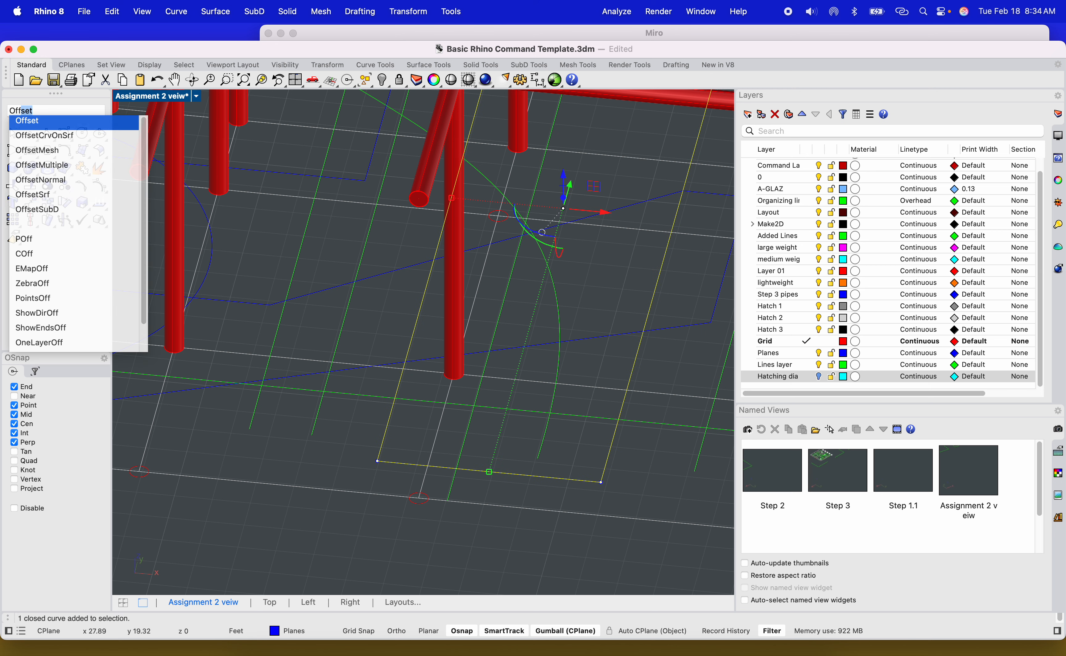
pyautogui.press('Return')
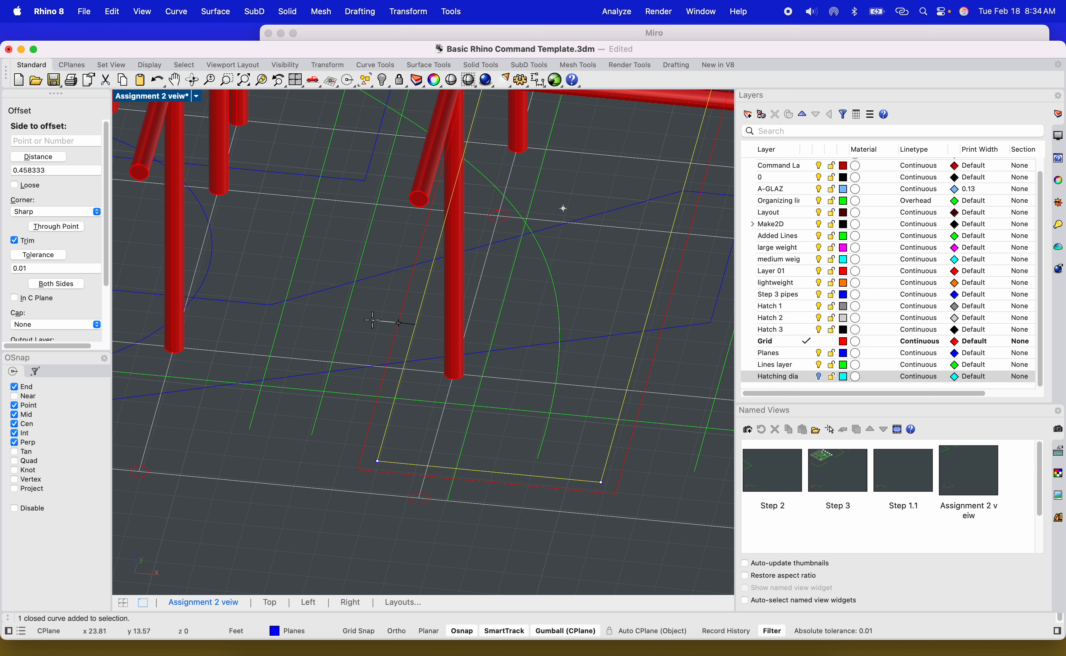
pyautogui.write('0.5')
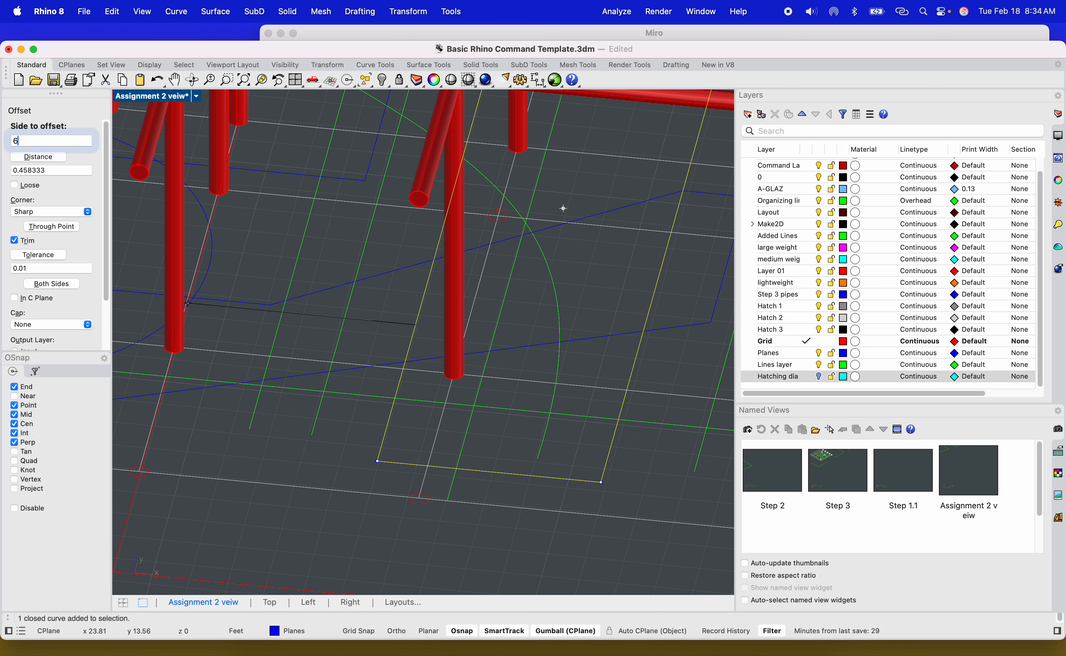
pyautogui.press('Return')
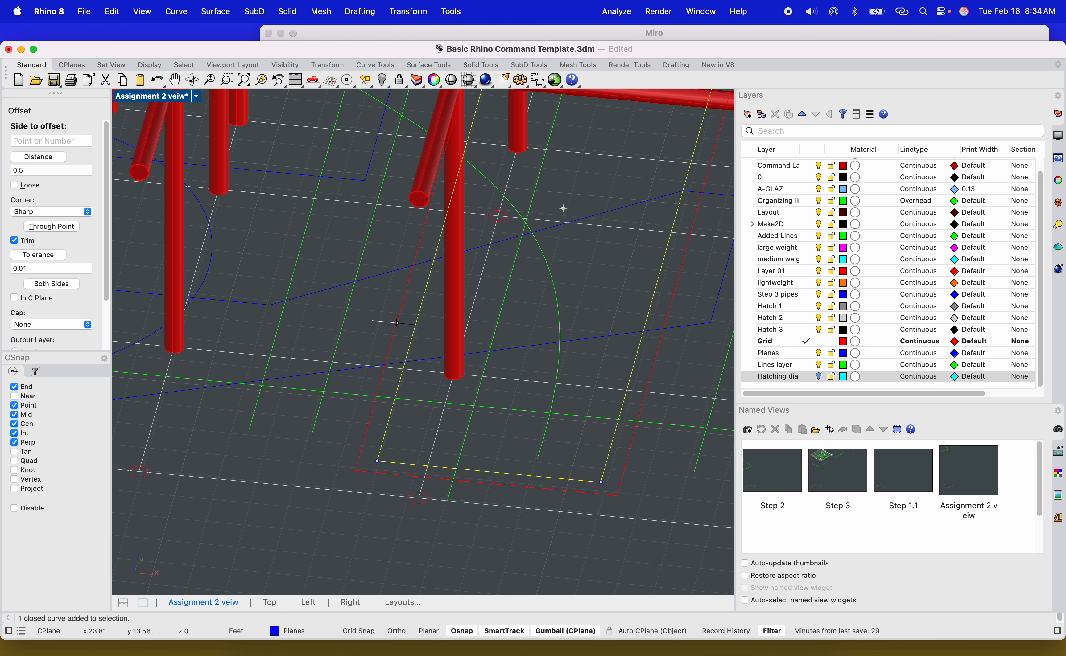
pyautogui.click(362, 330)
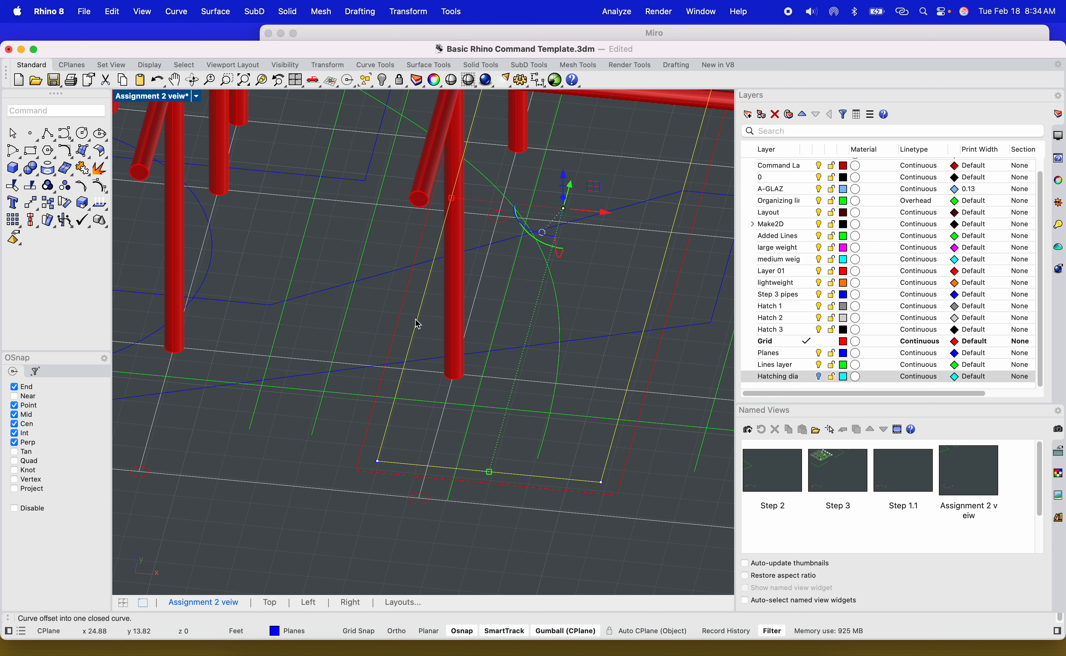
# Extrude both rectangular curves upward together into a hollow box about 15 ft tall.
pyautogui.click(435, 333)
pyautogui.moveTo(387, 311); pyautogui.dragTo(414, 344)
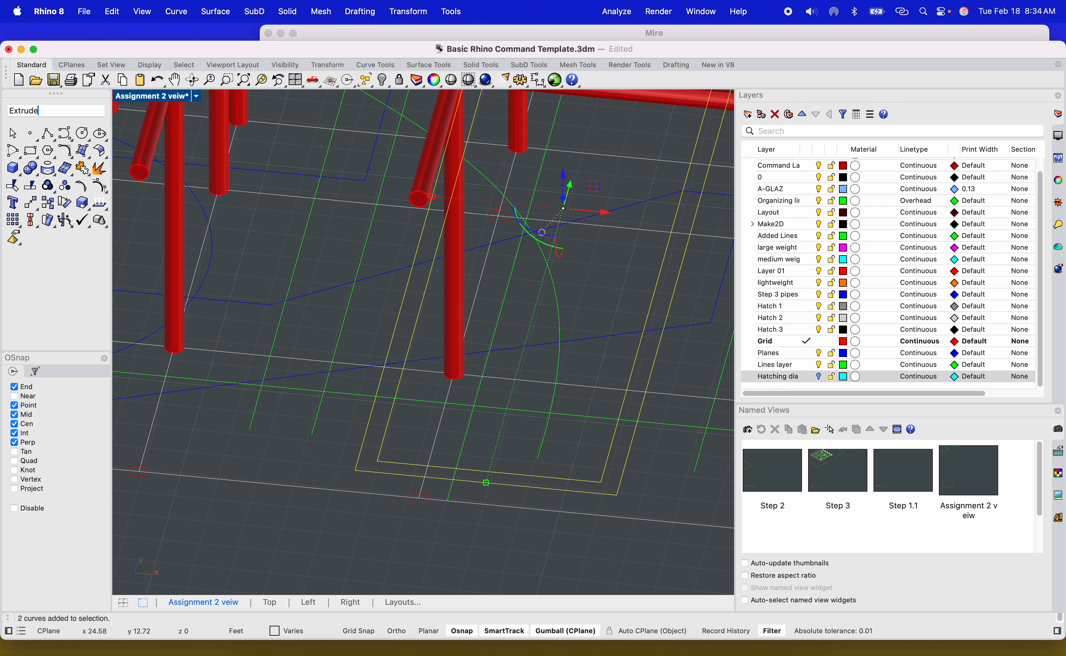
pyautogui.press('Return')
pyautogui.scroll(-10, 387, 358)
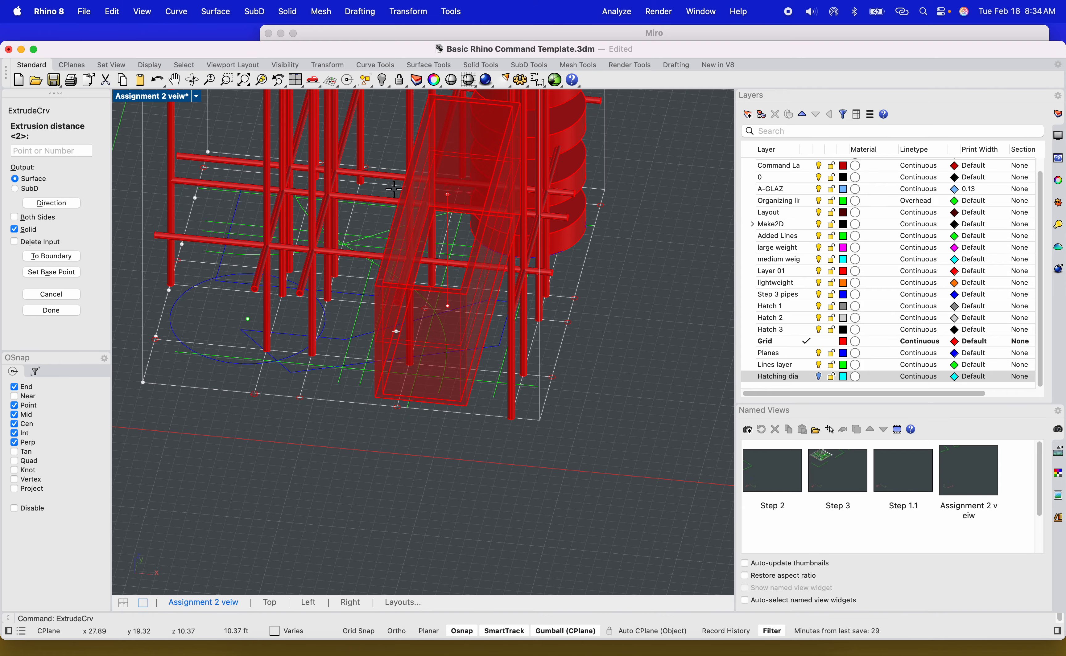
pyautogui.moveTo(393, 189)
pyautogui.keyDown('ctrl'); pyautogui.keyDown('shift'); pyautogui.mouseDown(button='right')
pyautogui.moveTo(442, 196)
pyautogui.moveTo(396, 219)
pyautogui.moveTo(394, 175)
pyautogui.mouseUp(button='right'); pyautogui.keyUp('shift'); pyautogui.keyUp('ctrl')
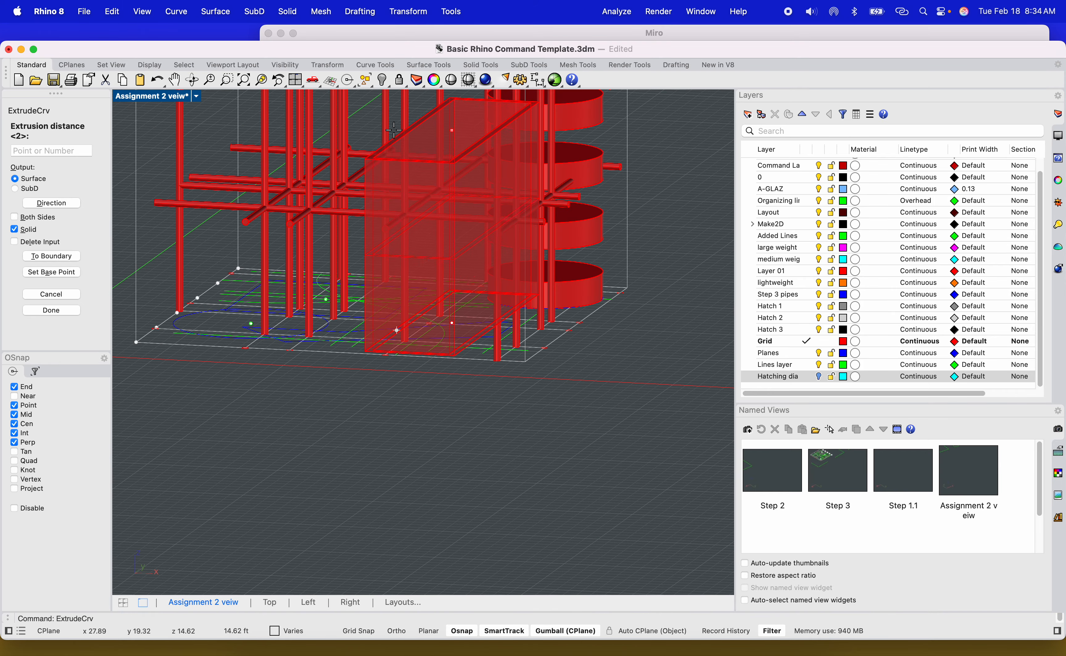
pyautogui.scroll(-5, 393, 131)
pyautogui.click(544, 116)
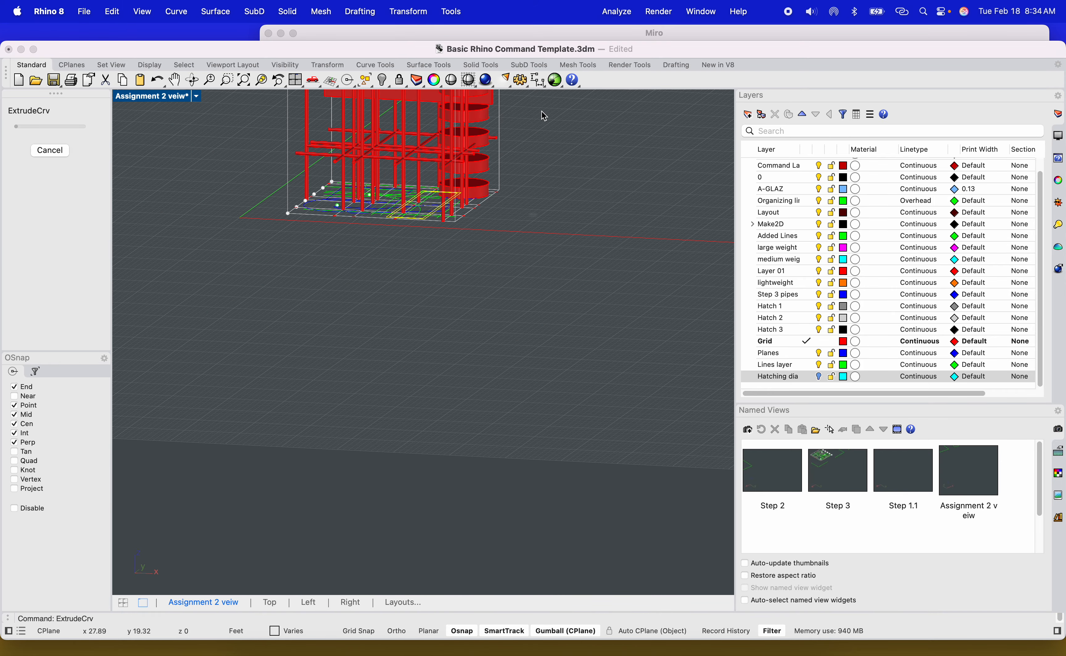
pyautogui.click(533, 264)
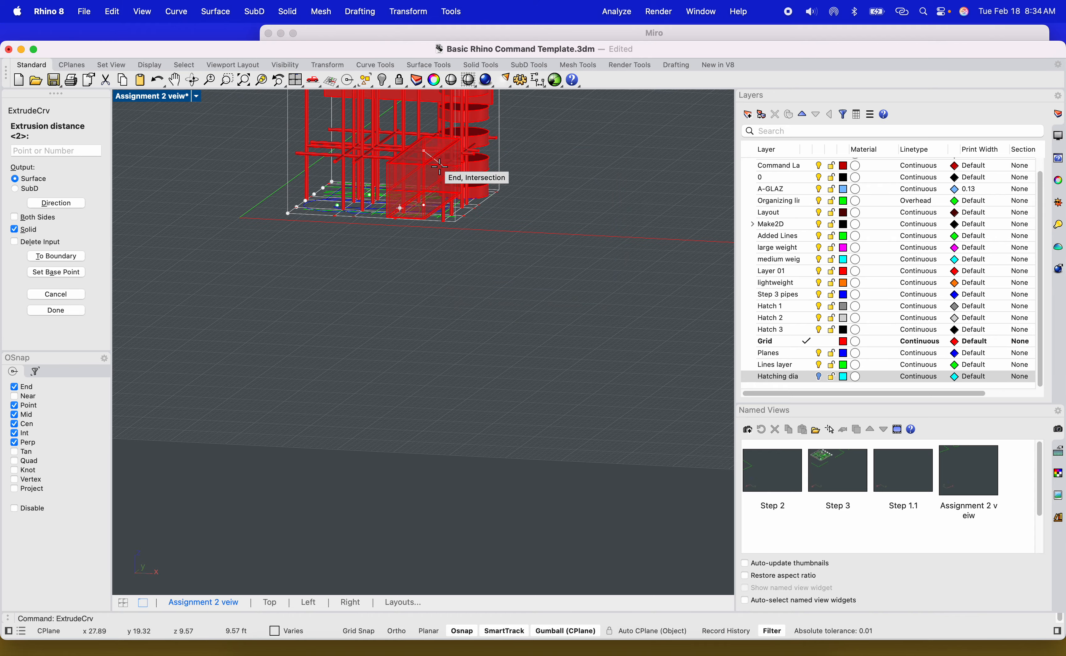
pyautogui.click(548, 118)
# Move the extruded hollow box upward along the side of the tower.
pyautogui.scroll(10, 452, 371)
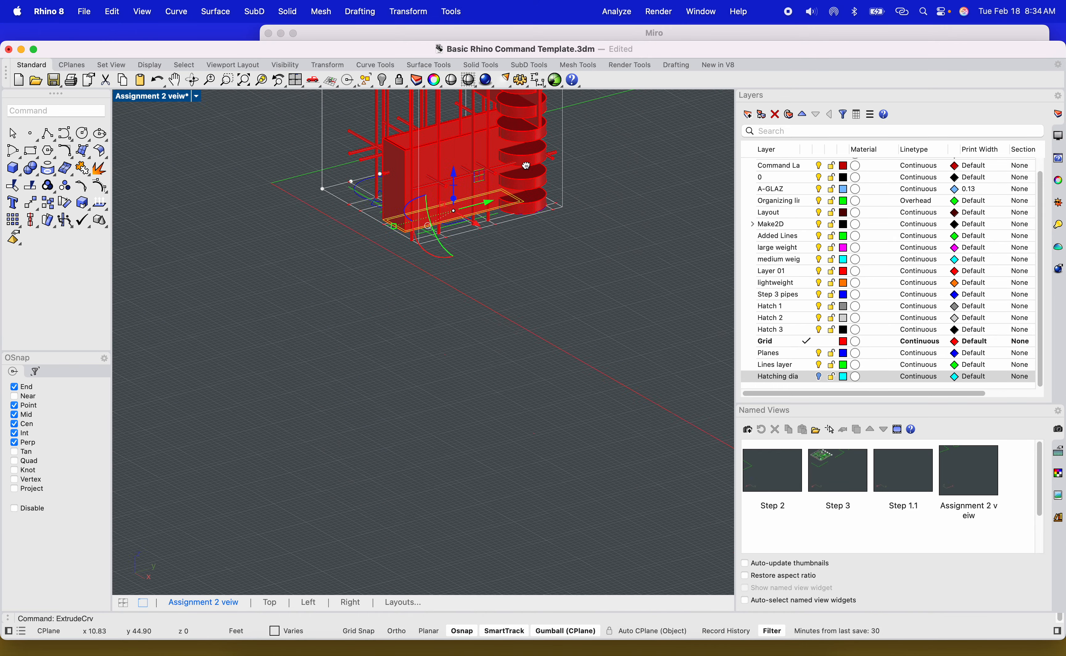
pyautogui.click(453, 371)
pyautogui.scroll(4, 453, 371)
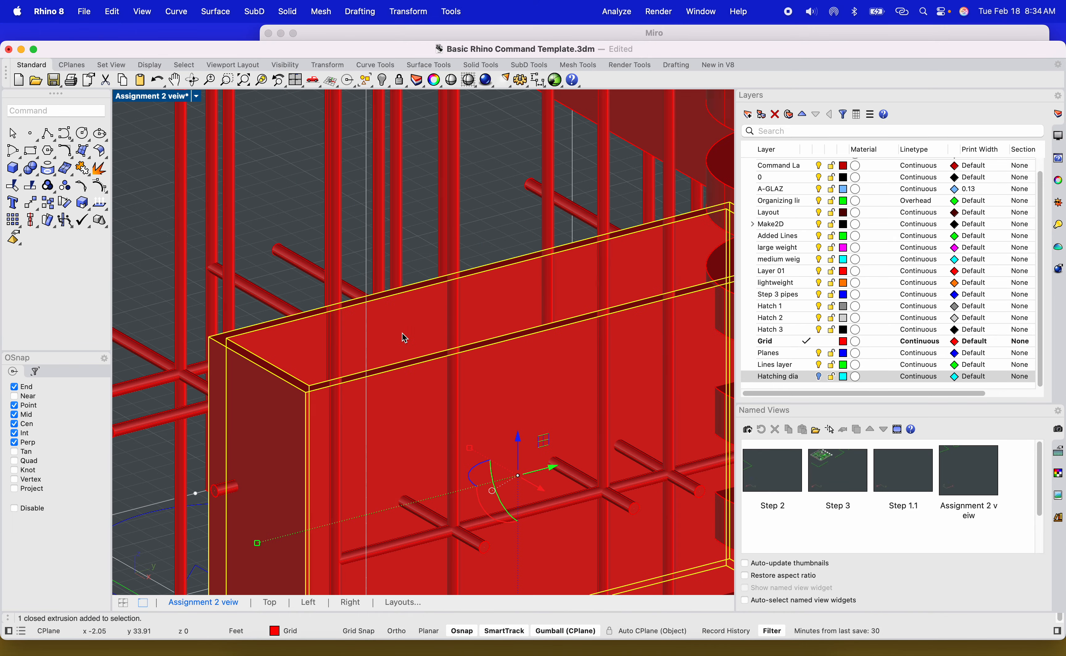
pyautogui.scroll(-10, 328, 368)
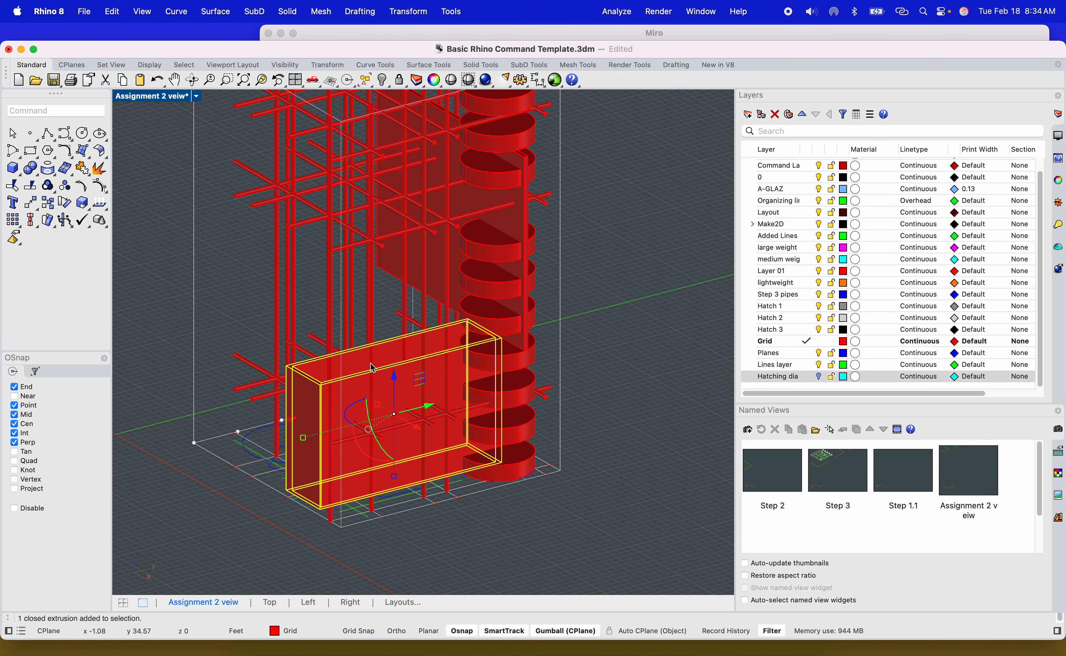
pyautogui.moveTo(329, 367); pyautogui.dragTo(433, 355, button='right')
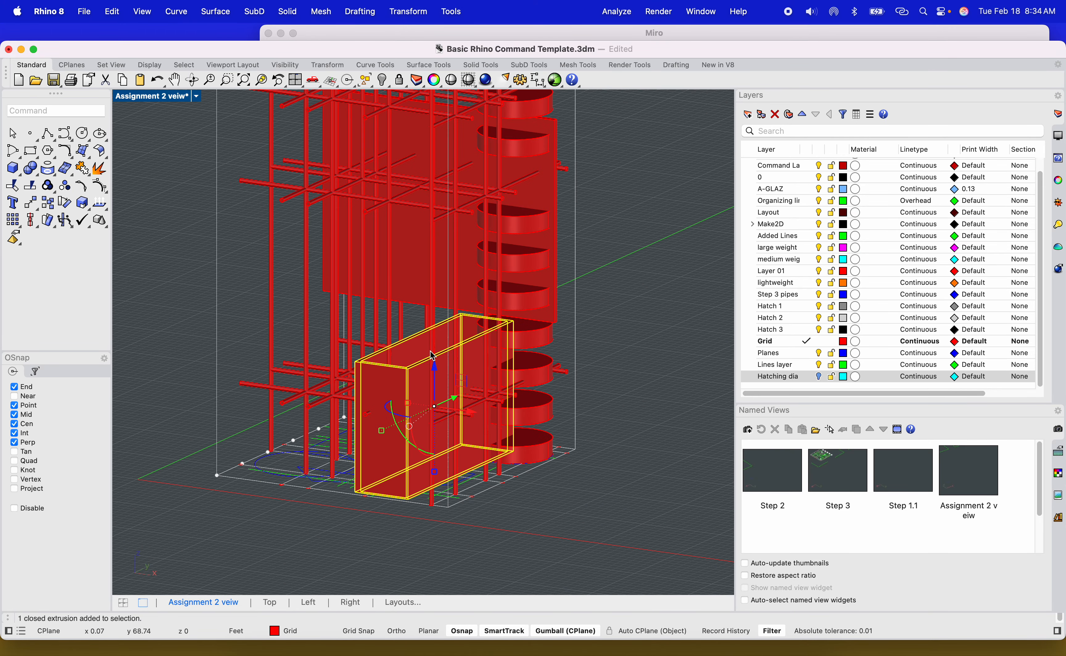
pyautogui.moveTo(433, 364); pyautogui.dragTo(514, 307)
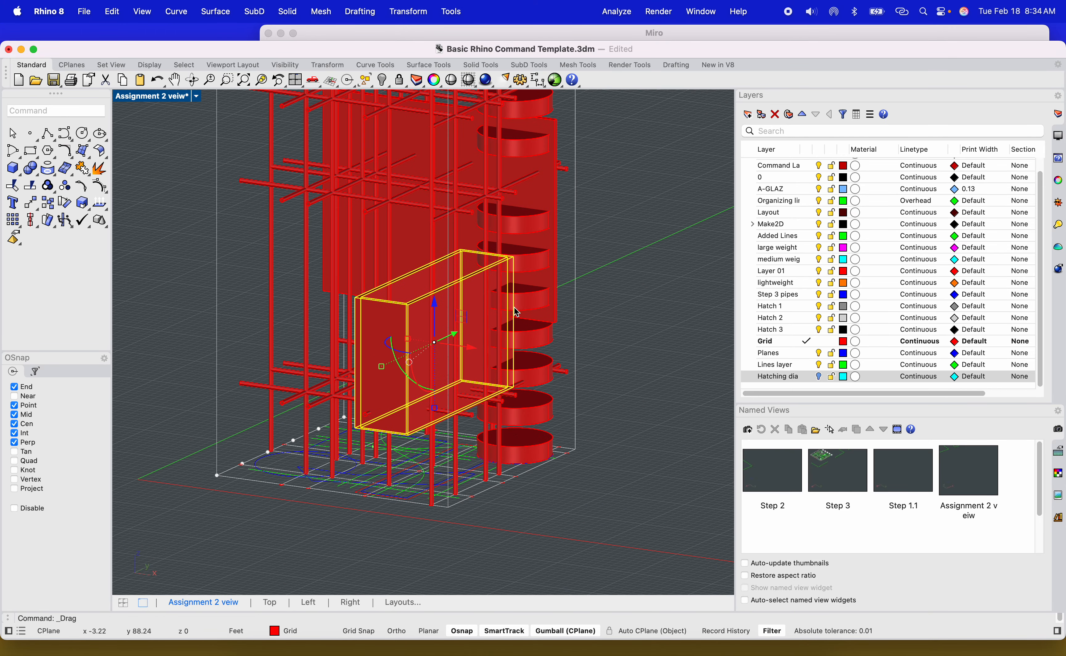
# Delete the horizontal pipe that runs across the top of the box.
pyautogui.click(612, 319)
pyautogui.moveTo(612, 319); pyautogui.dragTo(634, 404, button='right')
pyautogui.scroll(10, 493, 270)
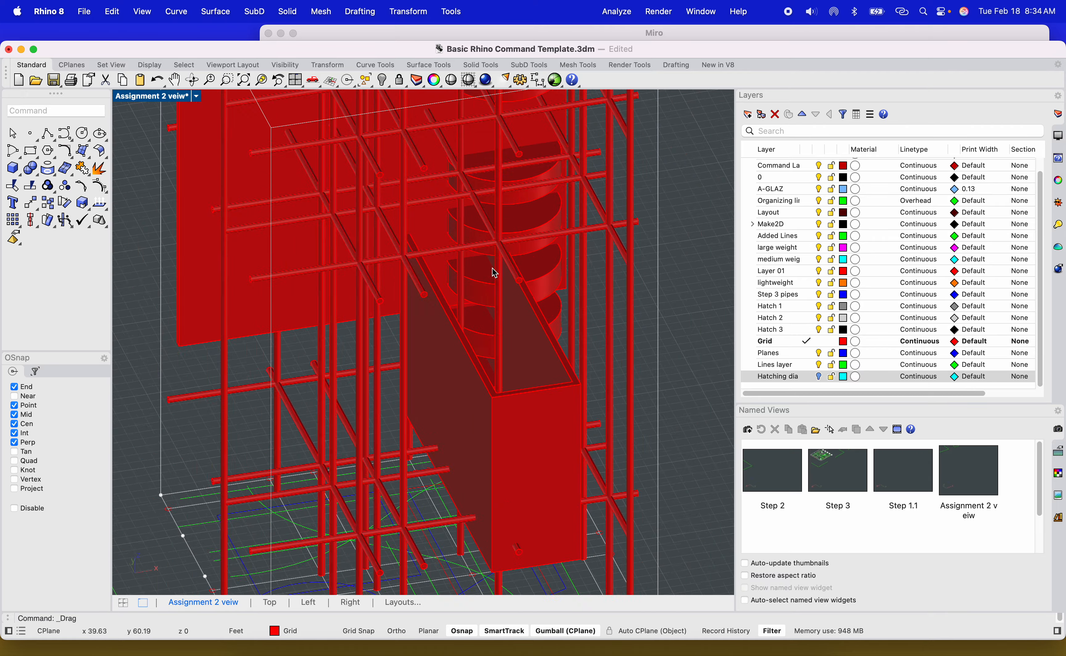
pyautogui.scroll(-8, 481, 306)
pyautogui.moveTo(459, 373); pyautogui.dragTo(449, 257, button='right')
pyautogui.scroll(5, 449, 257)
pyautogui.click(427, 285)
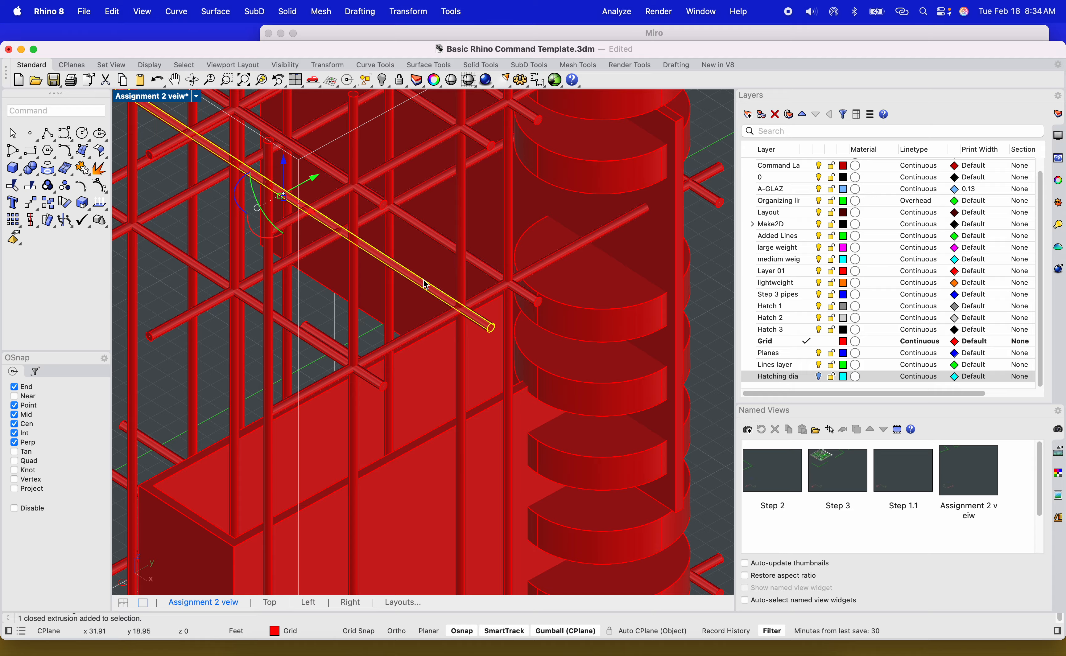
pyautogui.press('Delete')
pyautogui.press('super+z')
pyautogui.press('Delete')
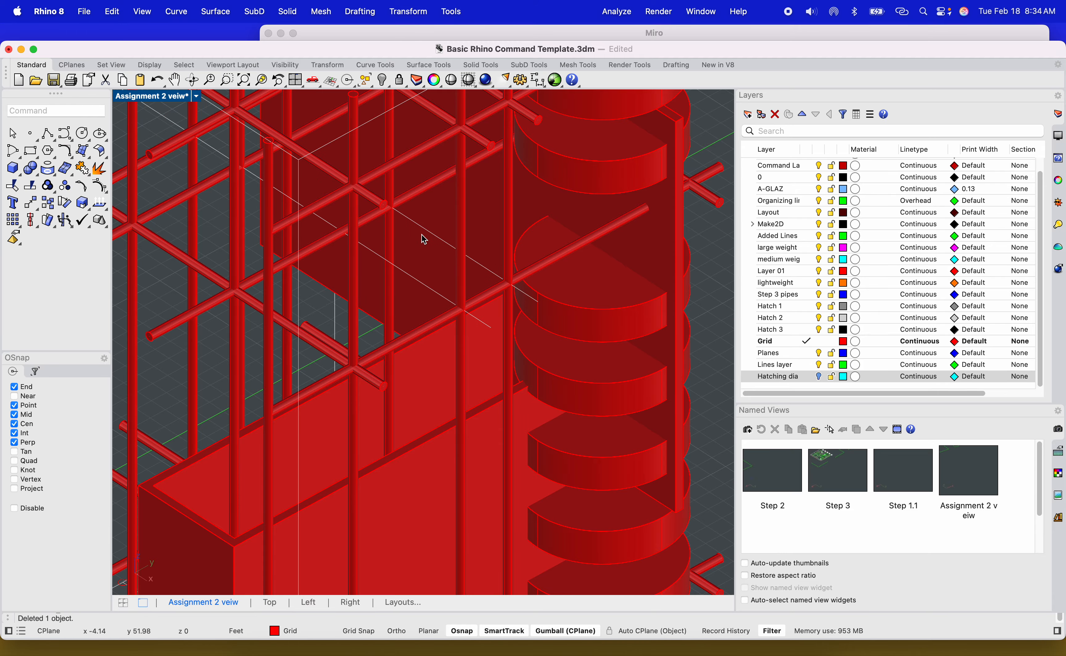
# Start extruding the circular curve at the tower base, turning off the Solid option.
pyautogui.scroll(-5, 422, 250)
pyautogui.moveTo(416, 272); pyautogui.dragTo(501, 287, button='right')
pyautogui.scroll(10, 490, 289)
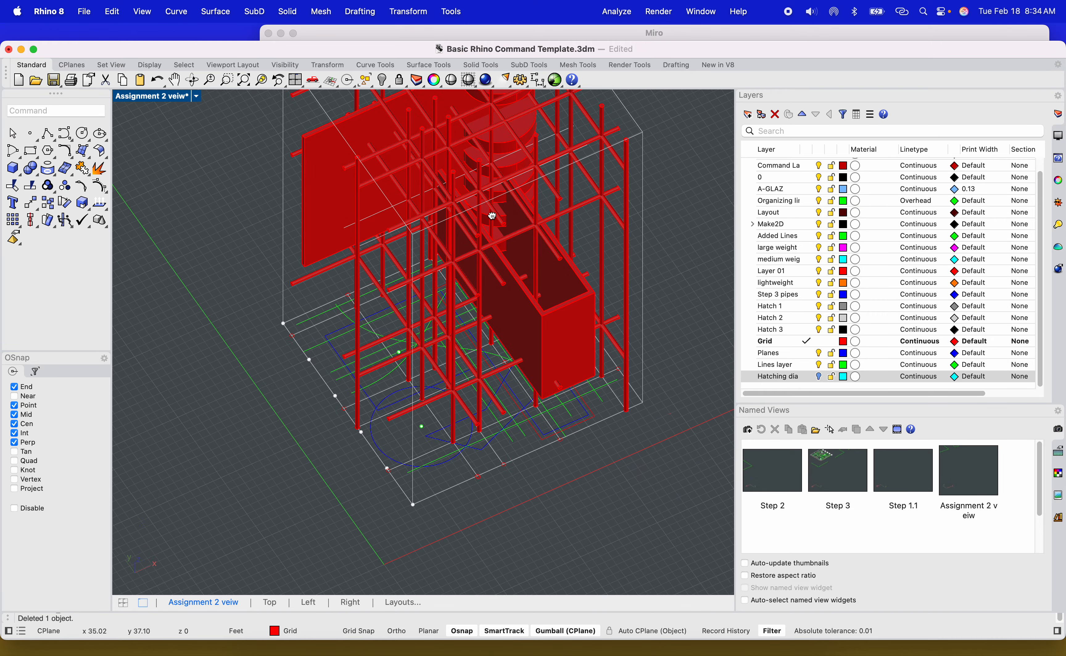
pyautogui.scroll(-3, 435, 363)
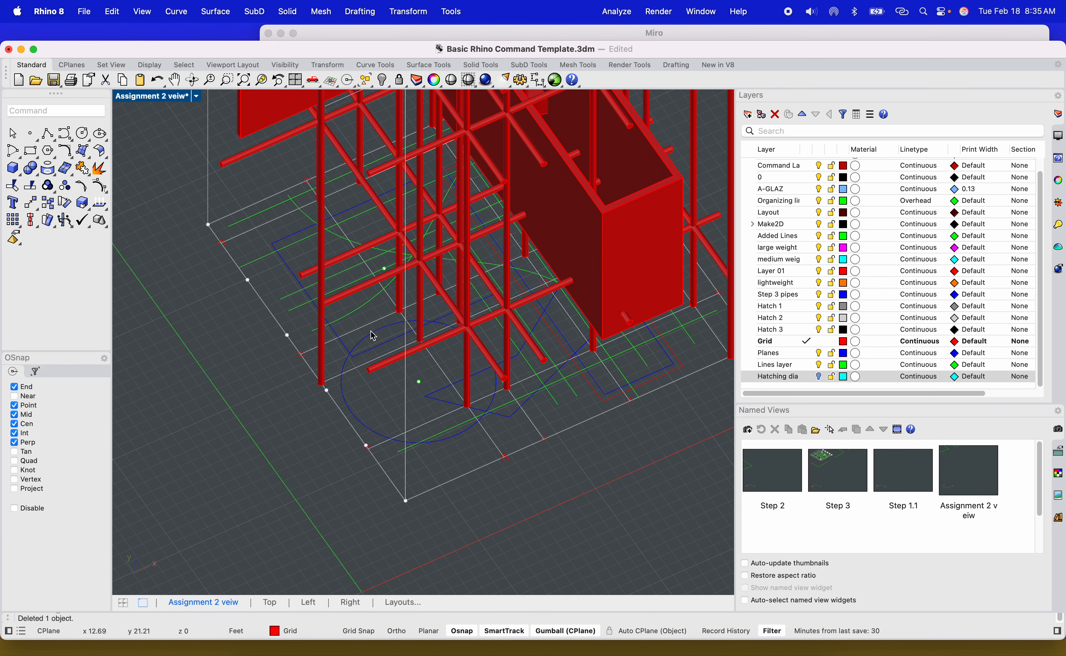
pyautogui.scroll(3, 373, 336)
pyautogui.click(372, 346)
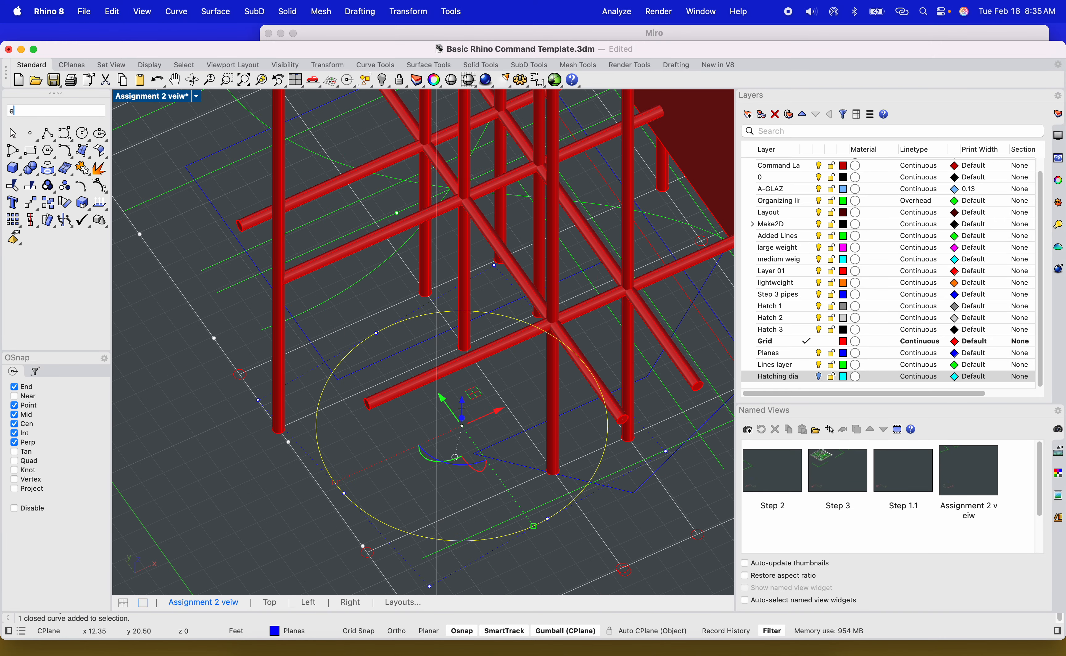
pyautogui.press('Return')
pyautogui.scroll(-8, 414, 365)
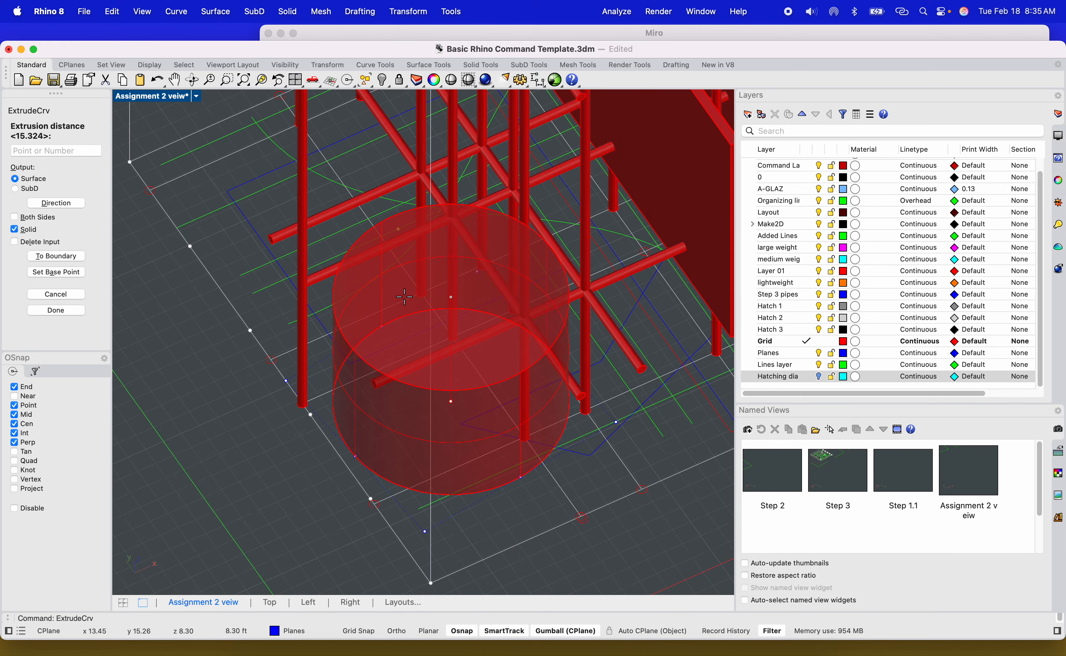
pyautogui.moveTo(414, 361); pyautogui.dragTo(418, 280, button='right')
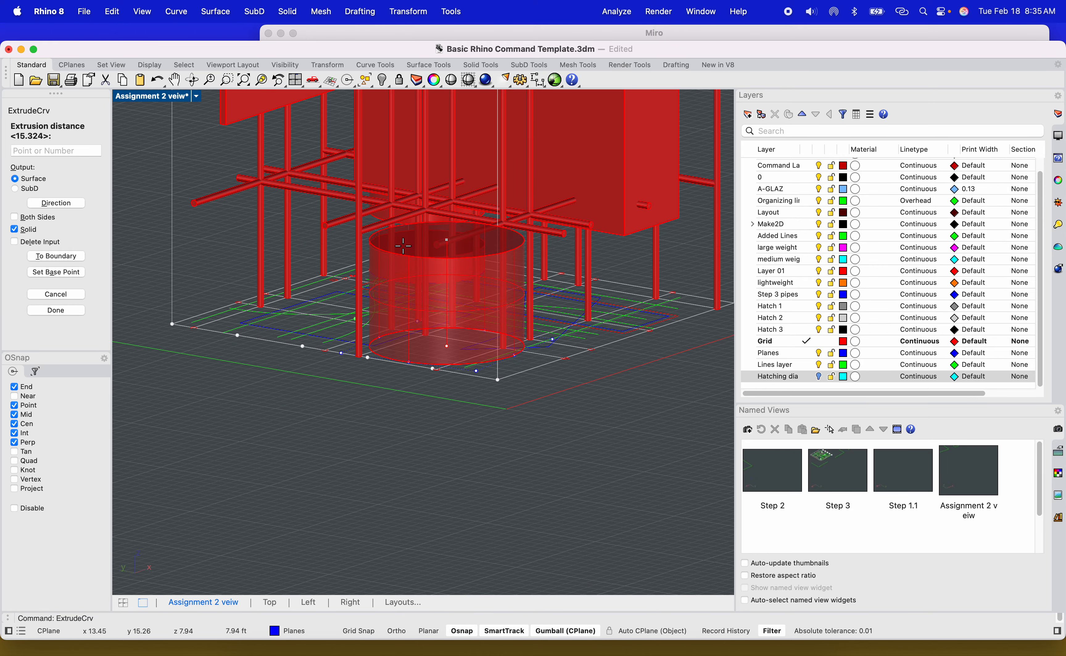
pyautogui.click(16, 231)
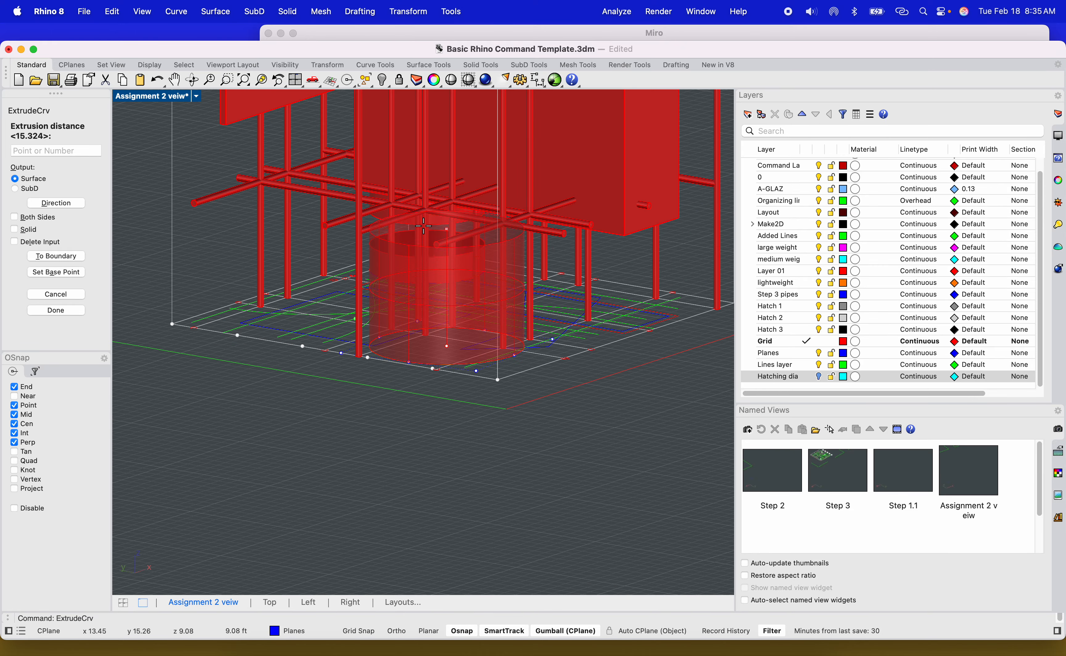
pyautogui.keyDown('ctrl'); pyautogui.keyDown('shift'); pyautogui.moveTo(459, 126); pyautogui.dragTo(427, 197, button='right'); pyautogui.keyUp('shift'); pyautogui.keyUp('ctrl')
pyautogui.scroll(-5, 427, 197)
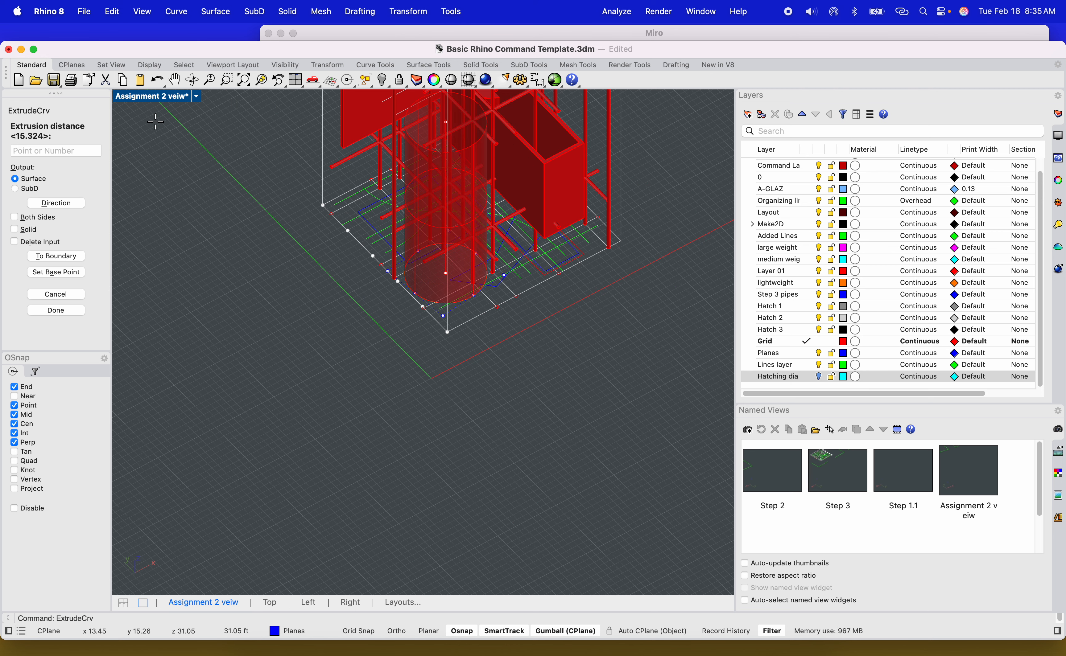
# Finish extruding the circular curve to a picked height in the Left view, then move the open cylinder upward inside the tower.
pyautogui.doubleClick(151, 96)
pyautogui.scroll(8, 388, 429)
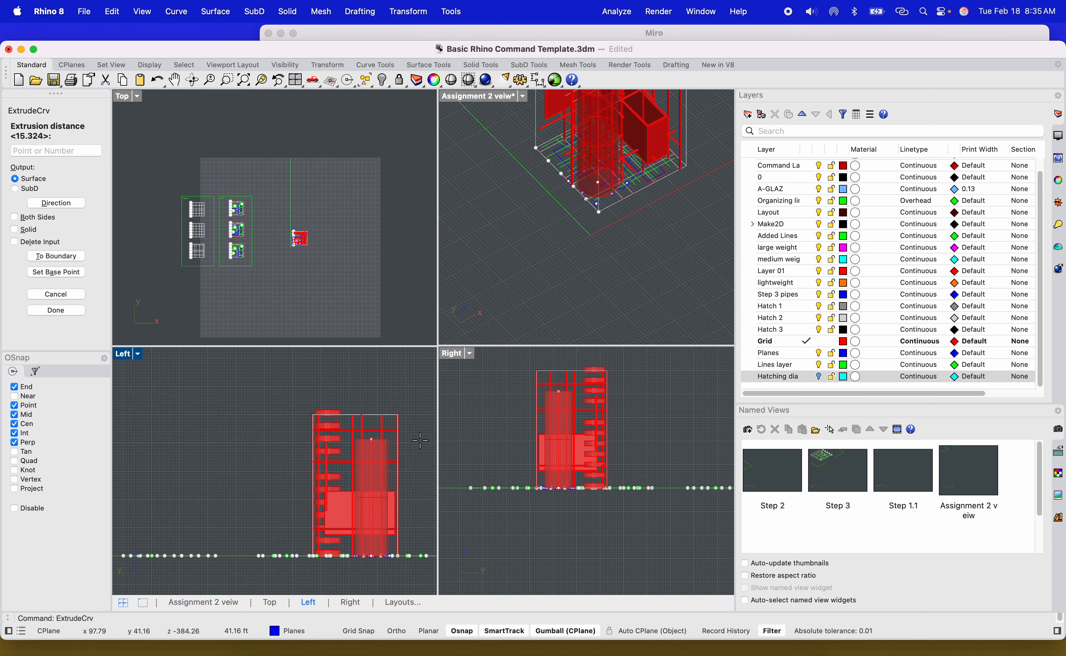
pyautogui.moveTo(431, 472)
pyautogui.keyDown('ctrl'); pyautogui.keyDown('shift'); pyautogui.mouseDown(button='right')
pyautogui.moveTo(402, 471)
pyautogui.moveTo(418, 470)
pyautogui.mouseUp(button='right'); pyautogui.keyUp('shift'); pyautogui.keyUp('ctrl')
pyautogui.click(138, 354)
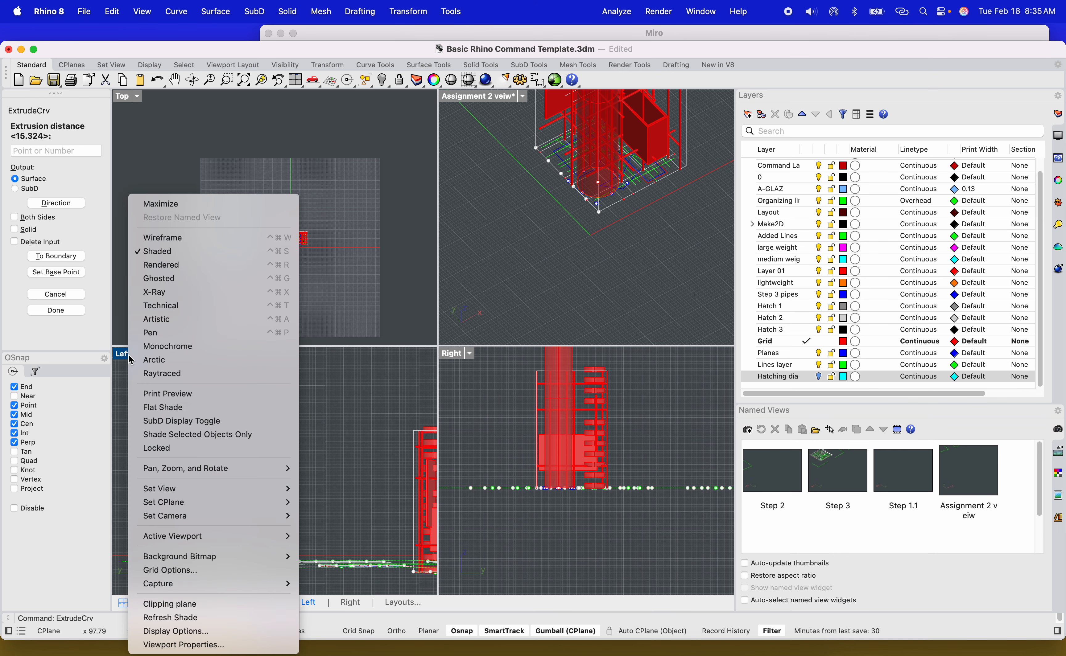
pyautogui.moveTo(191, 491)
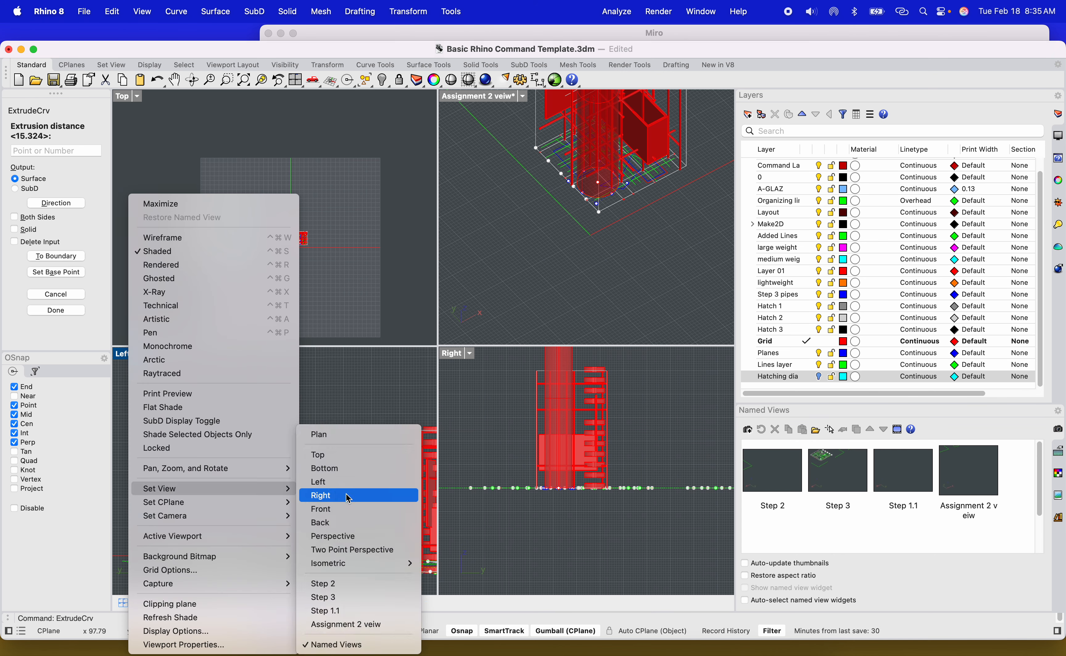
pyautogui.click(319, 481)
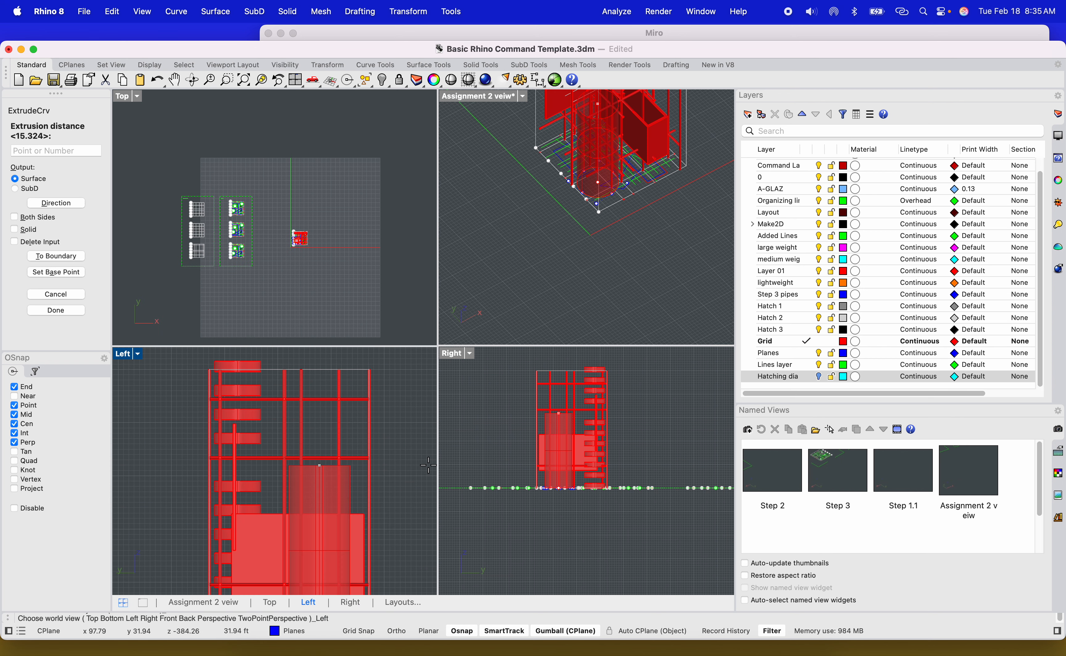
pyautogui.scroll(-5, 400, 476)
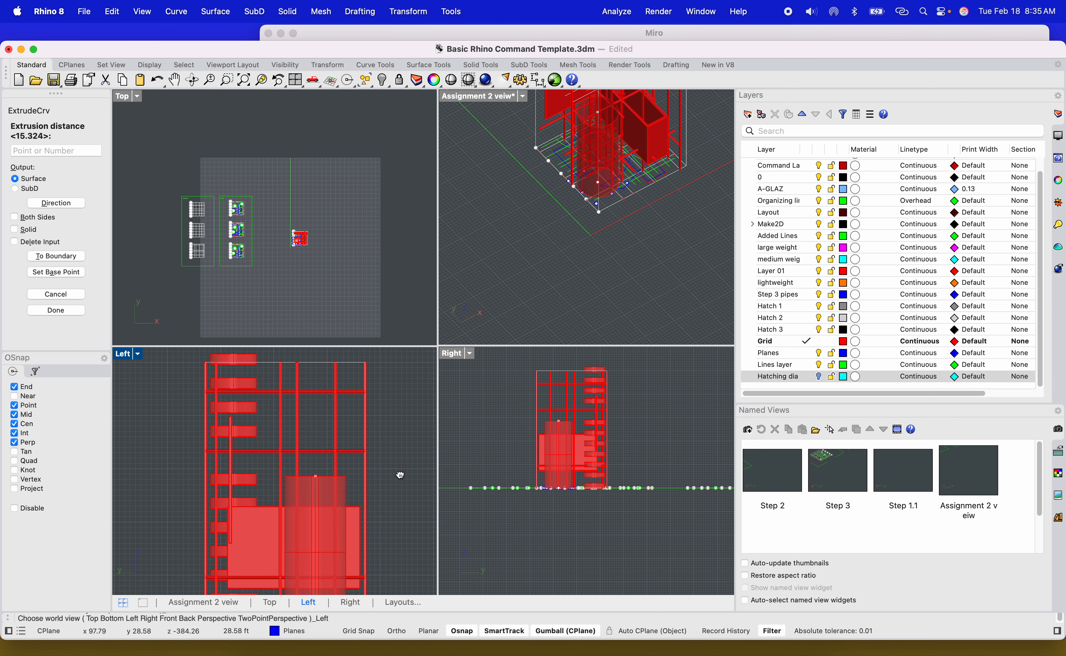
pyautogui.click(385, 395)
pyautogui.moveTo(384, 398); pyautogui.dragTo(375, 490, button='right')
pyautogui.click(305, 502)
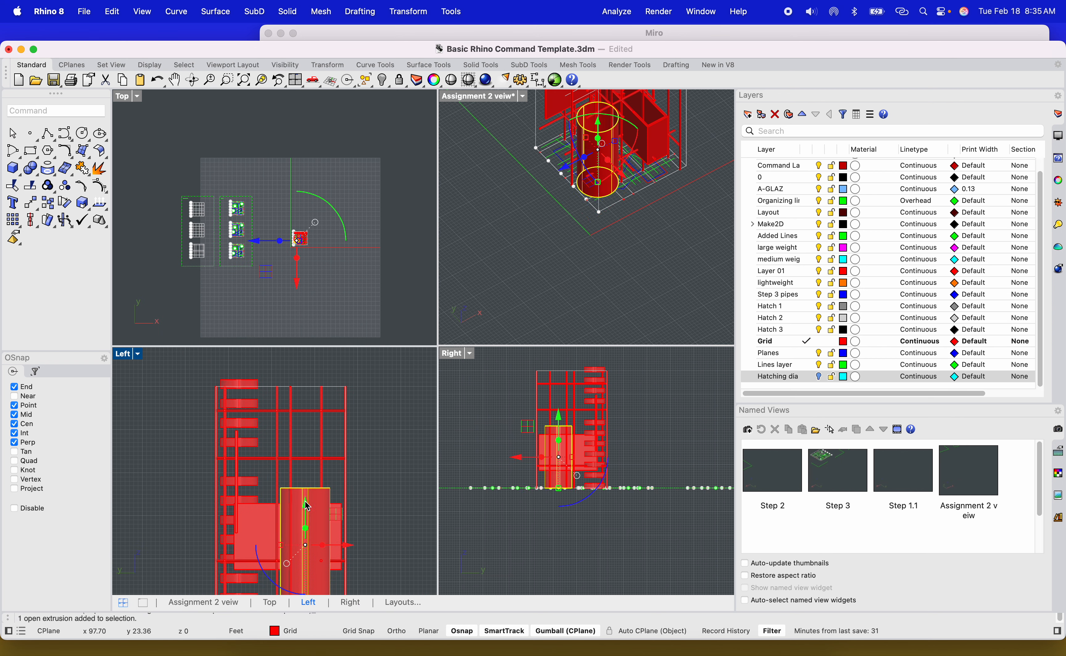
pyautogui.moveTo(306, 509); pyautogui.dragTo(328, 399)
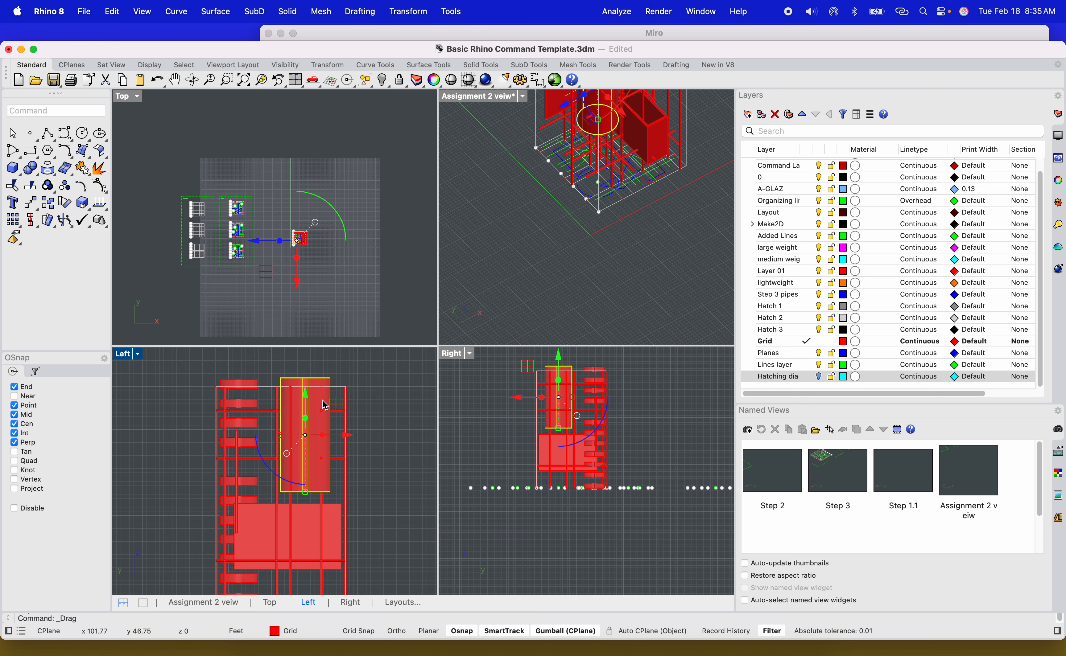
# Thicken the cylindrical surface with OffsetSrf at 0.25 distance, solid and on both sides, flipping the direction inward.
pyautogui.moveTo(585, 240); pyautogui.dragTo(586, 216, button='right')
pyautogui.scroll(10, 586, 215)
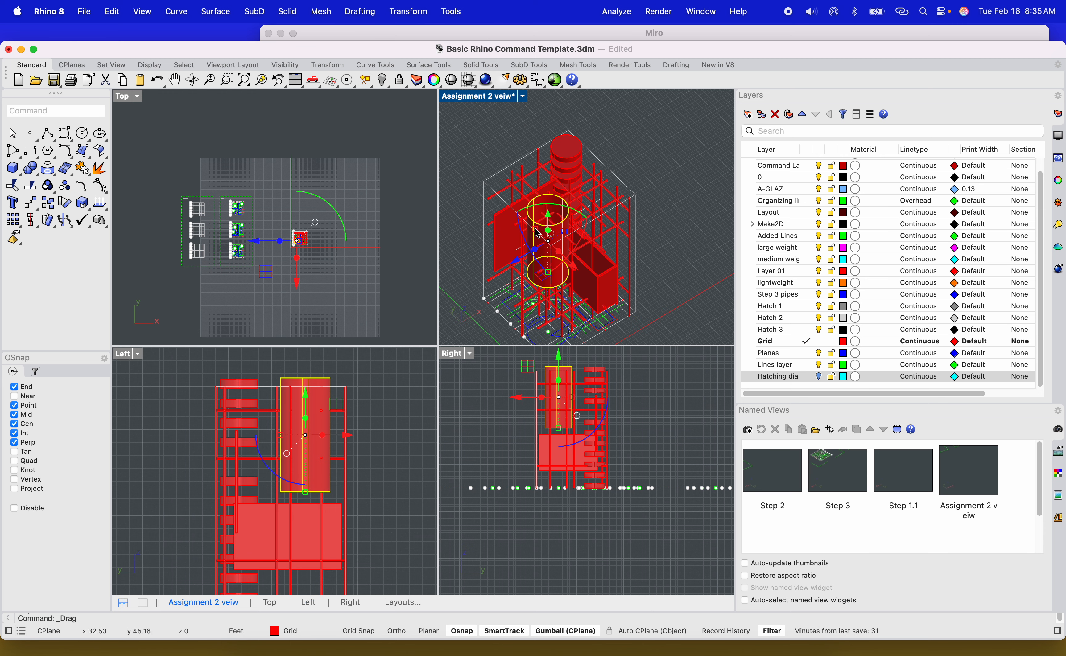
pyautogui.scroll(3, 545, 209)
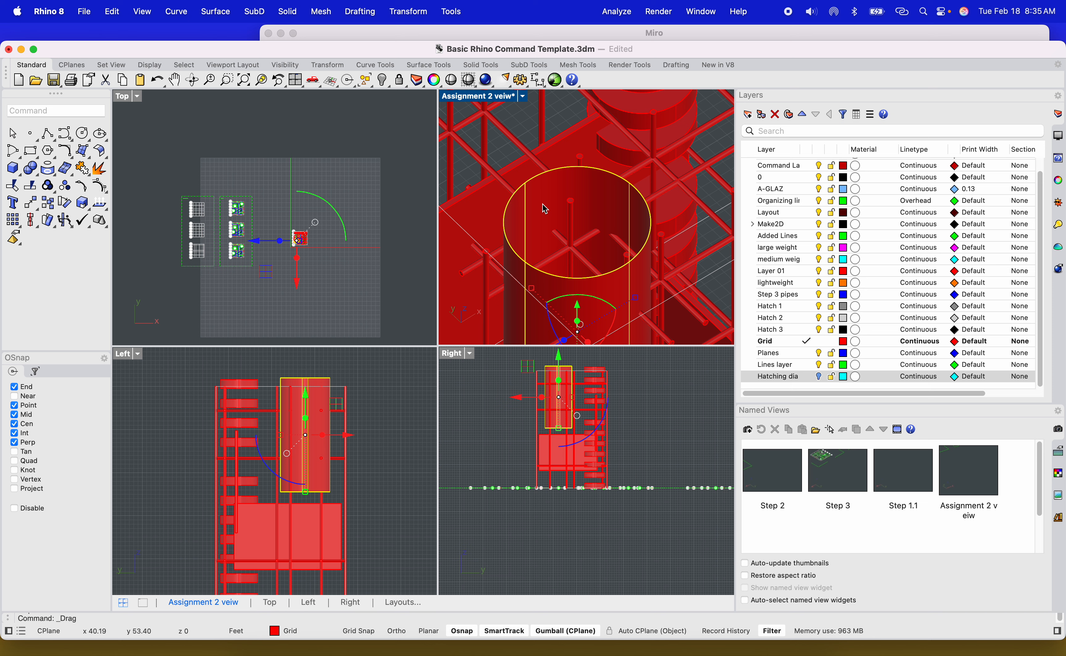
pyautogui.write('off')
pyautogui.press('Down')
pyautogui.press('Down')
pyautogui.press('Down')
pyautogui.press('Down')
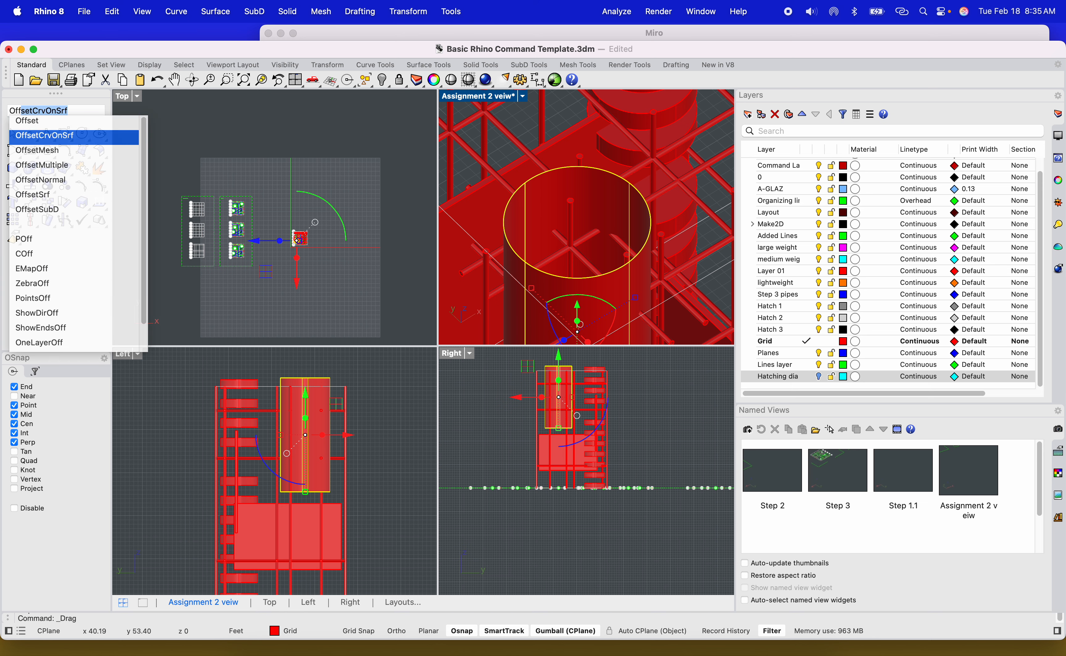
pyautogui.press('Return')
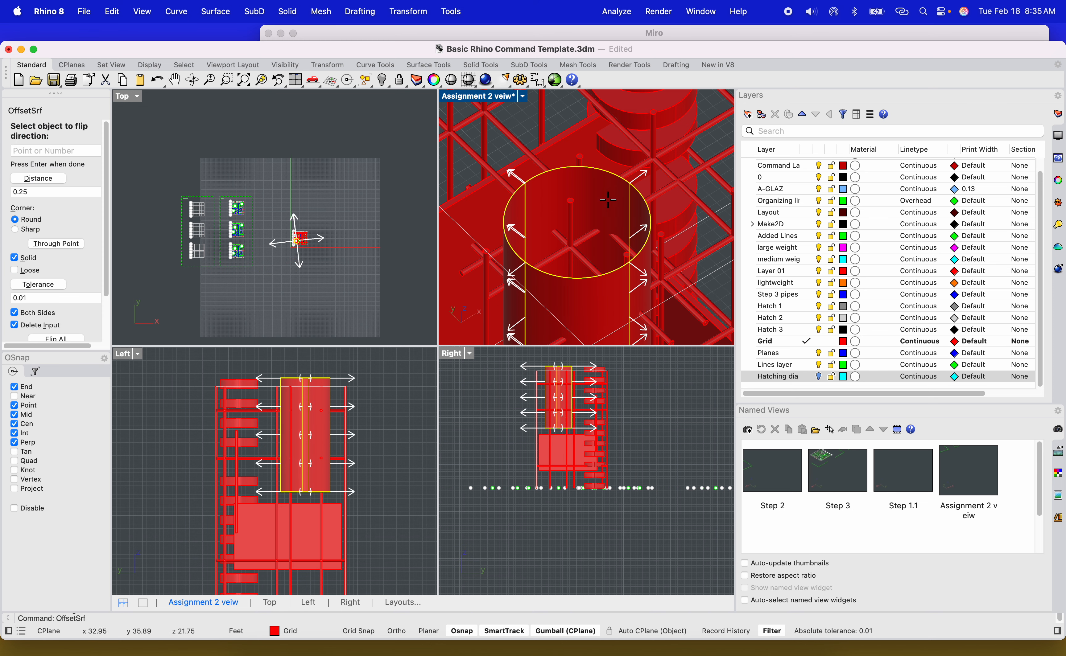
pyautogui.click(553, 197)
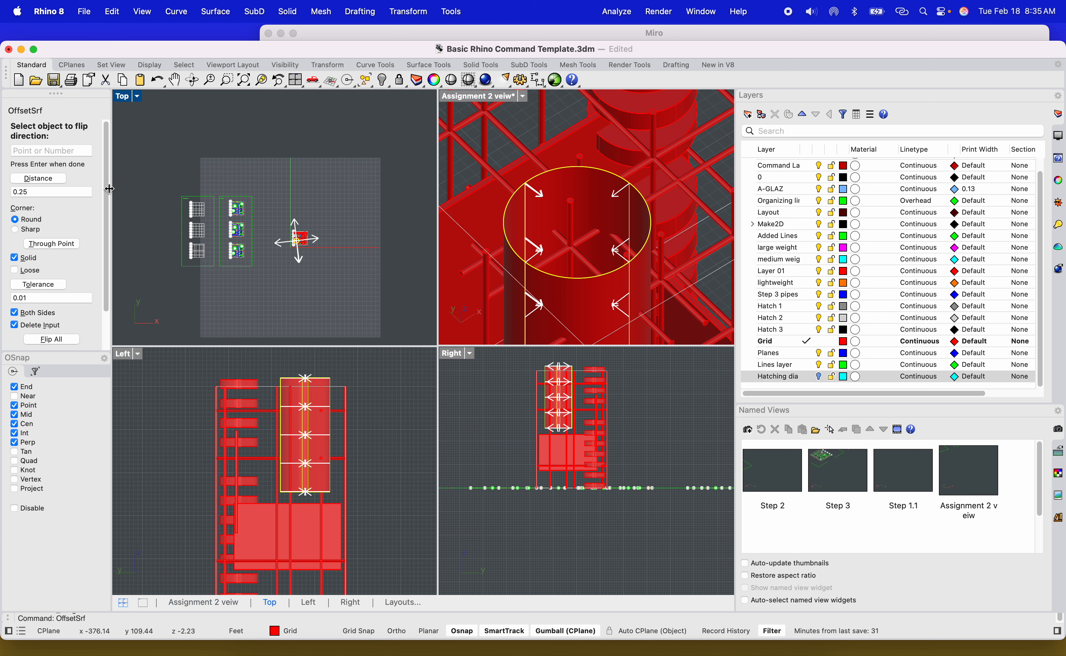
pyautogui.click(74, 191)
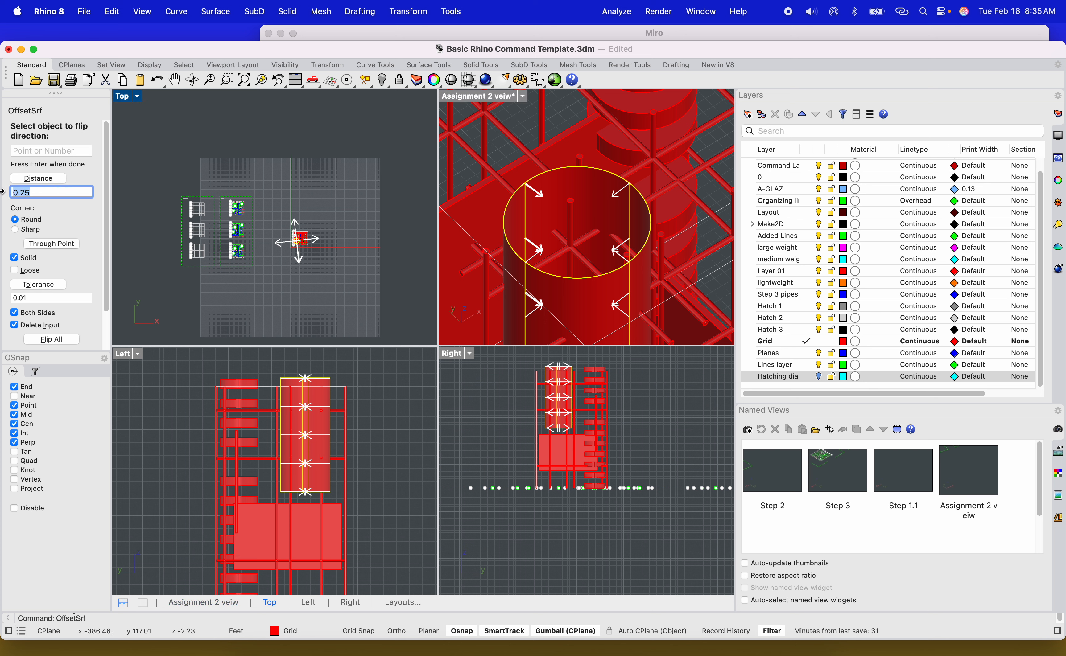
pyautogui.press('Return')
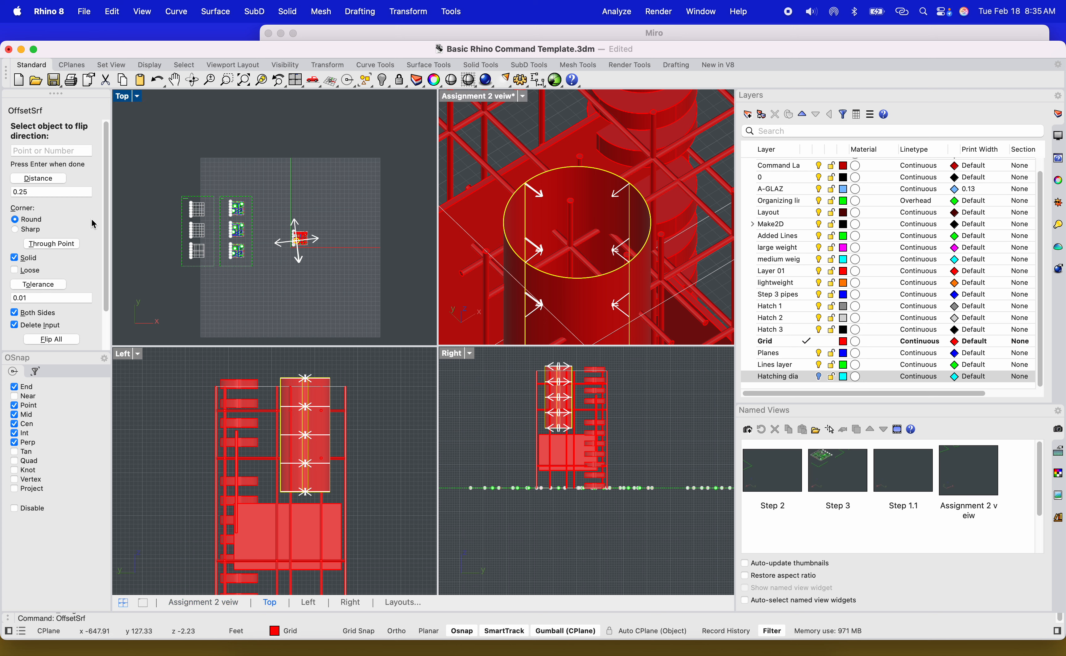
pyautogui.press('Return')
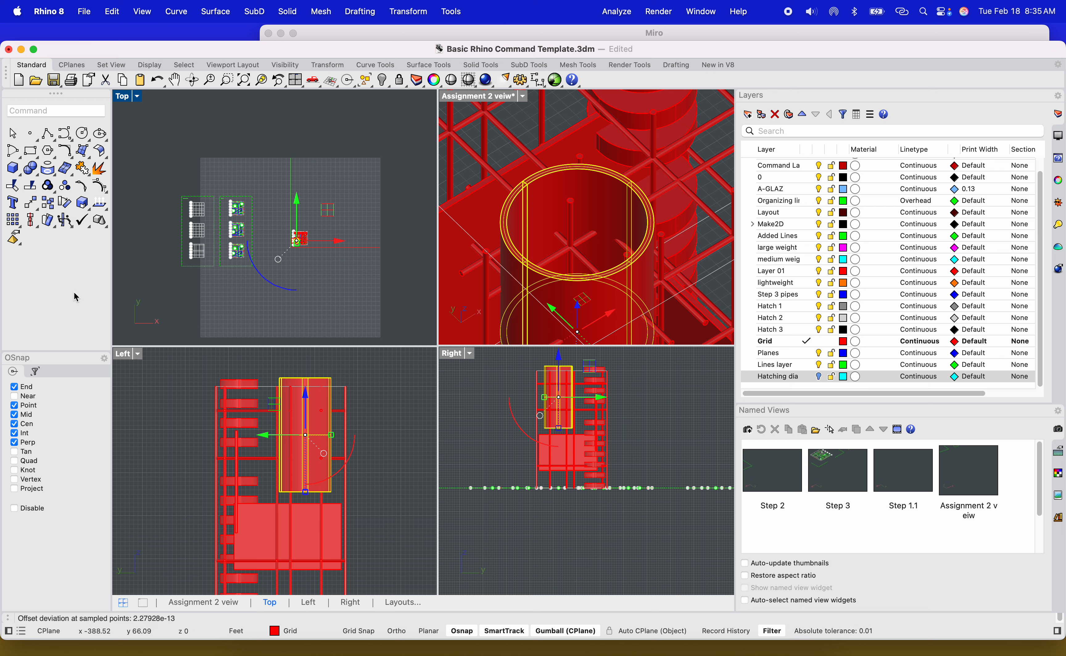
# Inspect the new hollow cylinder up close in the perspective view.
pyautogui.click(307, 132)
pyautogui.scroll(3, 563, 188)
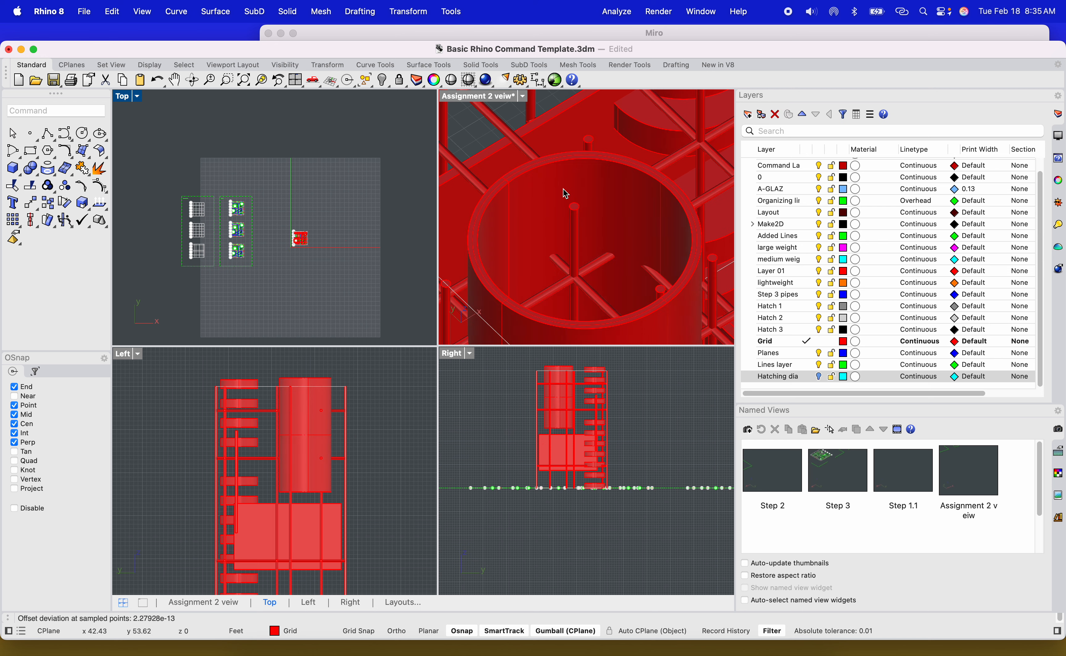
pyautogui.scroll(-3, 563, 190)
pyautogui.moveTo(571, 230)
pyautogui.mouseDown(button='right')
pyautogui.moveTo(565, 264)
pyautogui.moveTo(582, 228)
pyautogui.moveTo(576, 242)
pyautogui.mouseUp(button='right')
pyautogui.scroll(5, 635, 280)
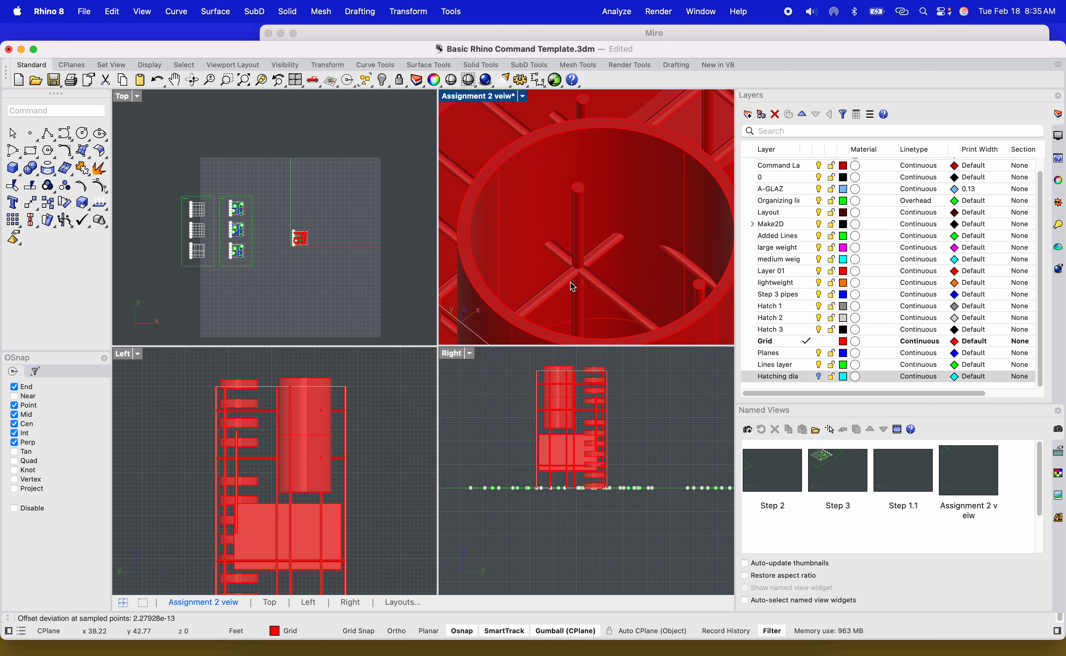
pyautogui.scroll(-6, 610, 235)
pyautogui.moveTo(601, 277); pyautogui.dragTo(538, 149, button='right')
pyautogui.doubleClick(480, 97)
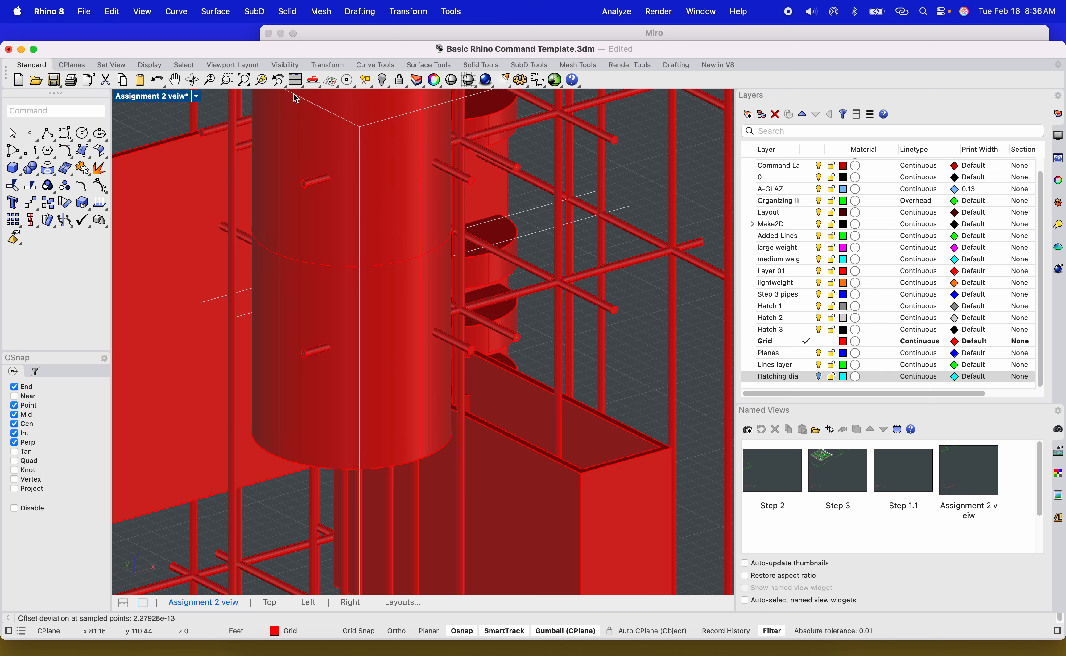
pyautogui.doubleClick(157, 97)
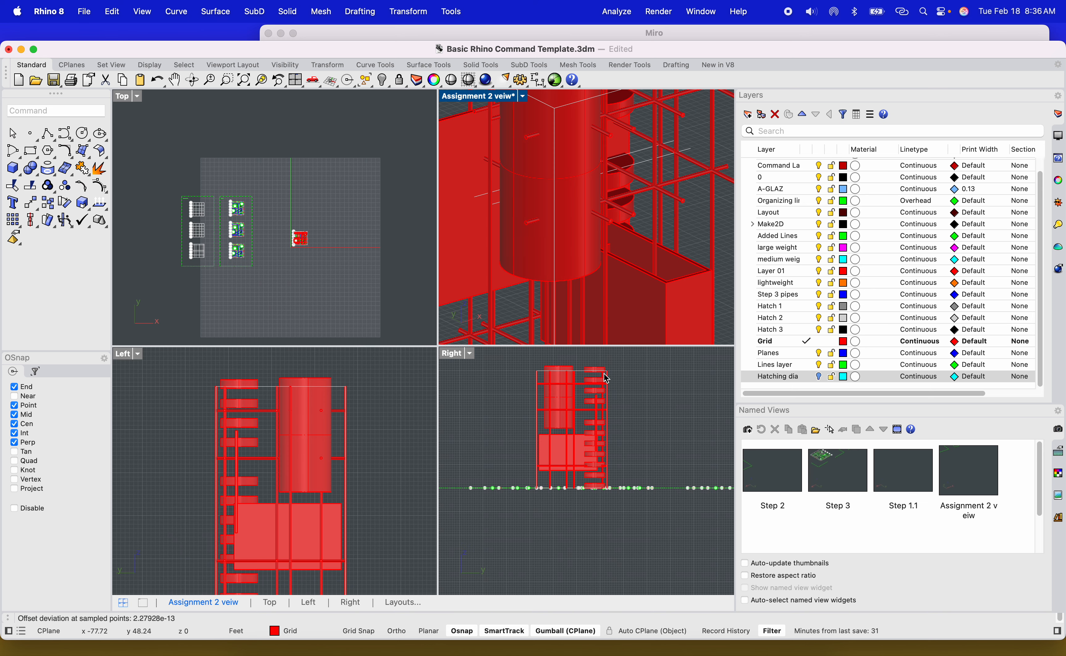
pyautogui.scroll(2, 543, 386)
pyautogui.write('ci')
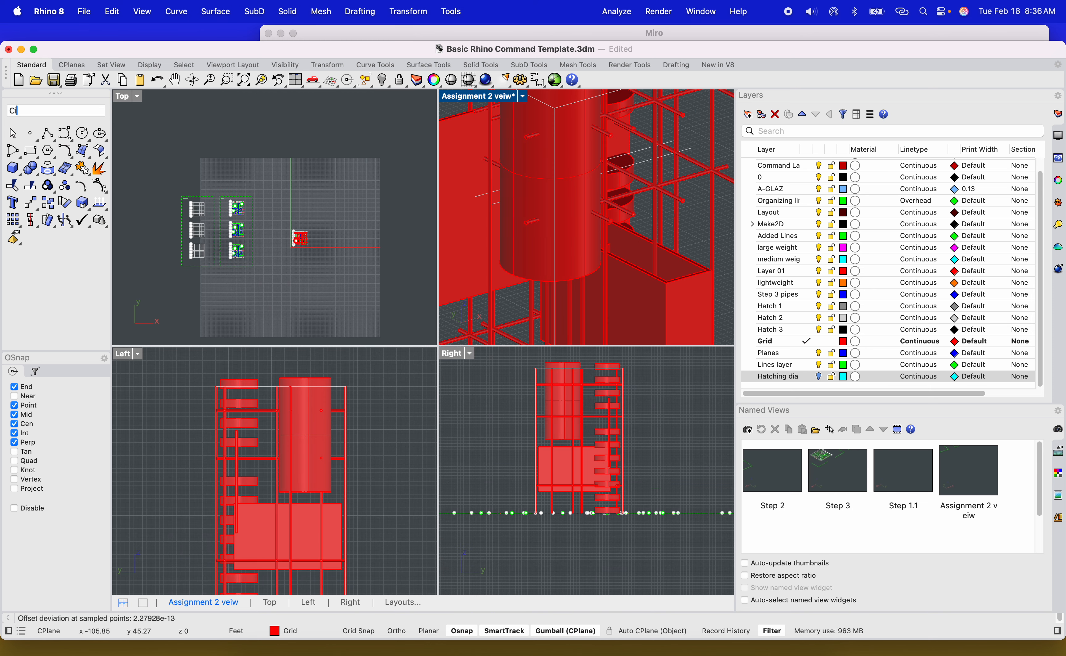
pyautogui.press('Return')
pyautogui.scroll(3, 561, 384)
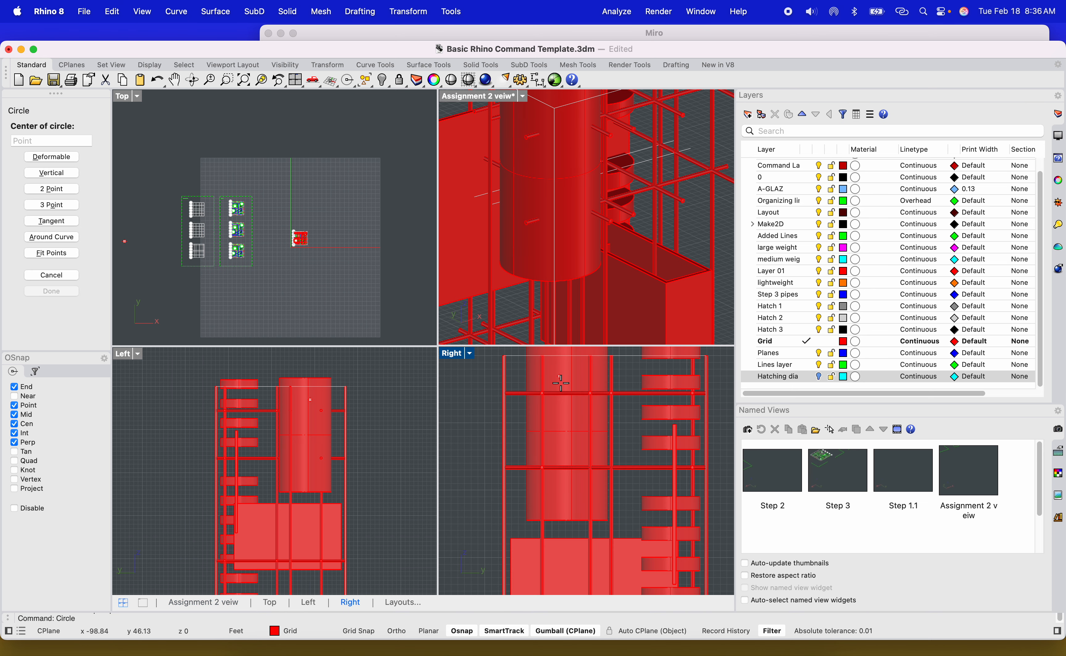
pyautogui.click(566, 401)
pyautogui.press('F8')
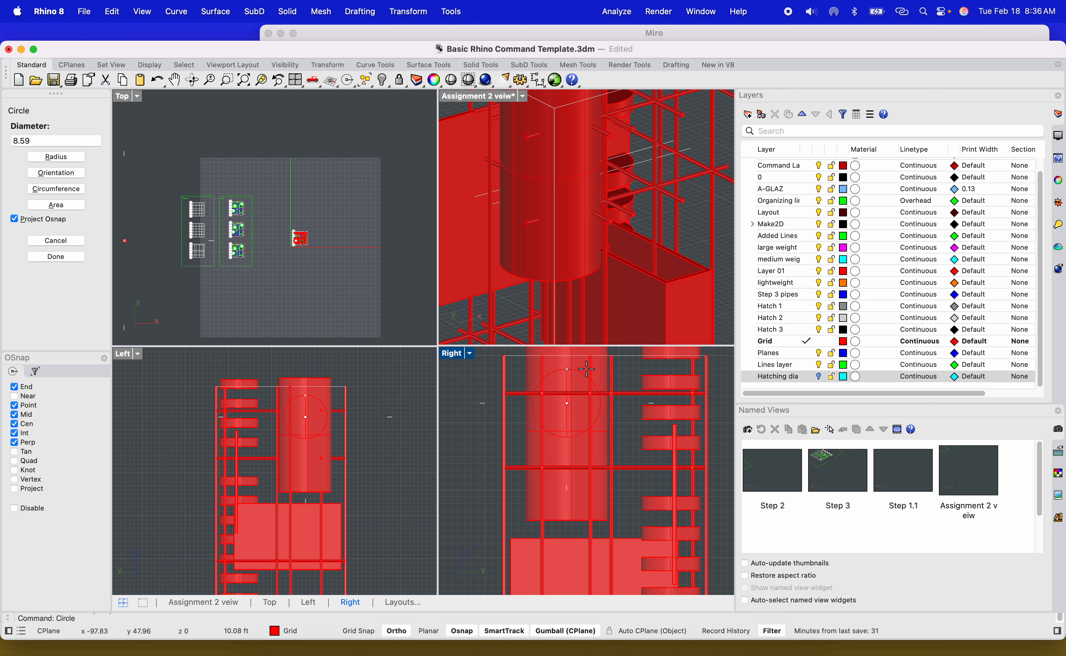
pyautogui.press('Escape')
# Select the horizontal pipes and curves crossing the top of the cylinder in the Right view.
pyautogui.scroll(-10, 510, 268)
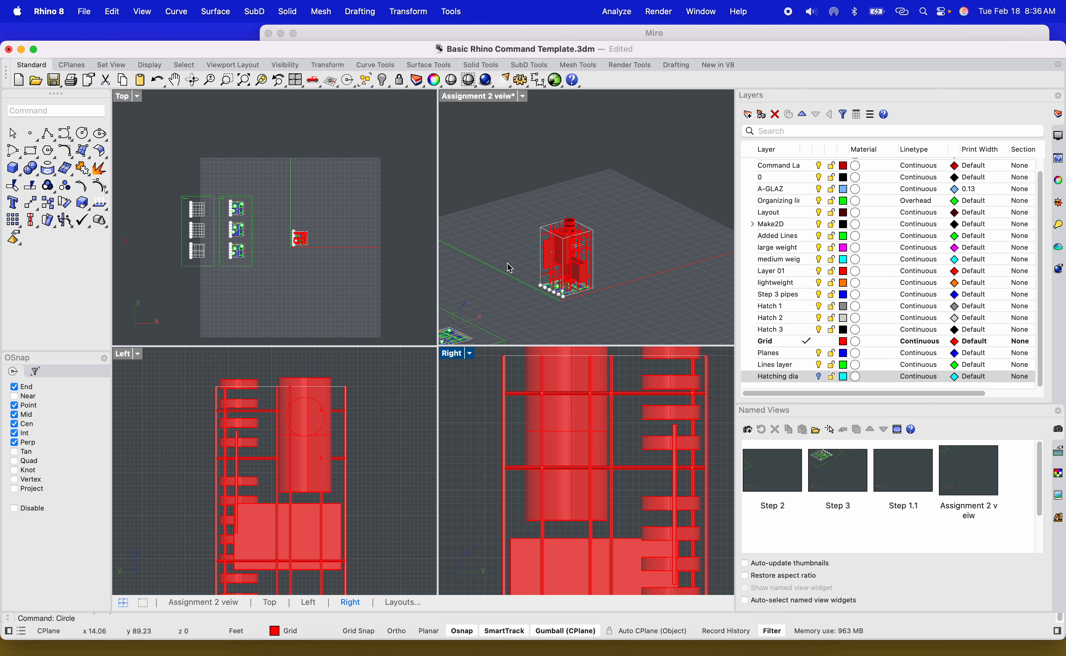
pyautogui.scroll(5, 578, 305)
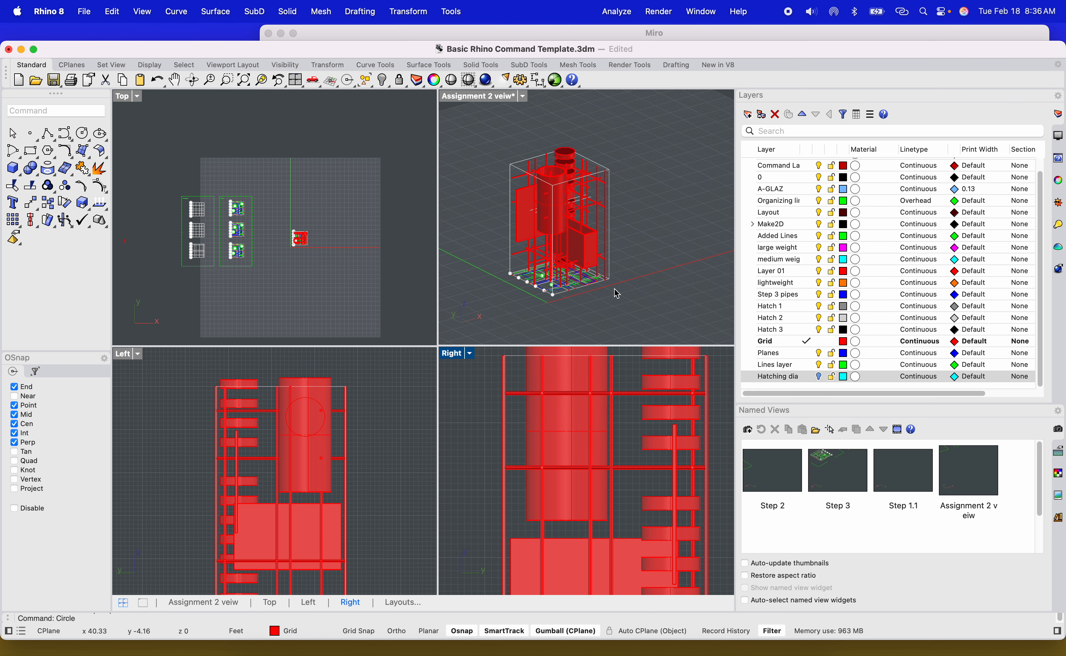
pyautogui.scroll(5, 609, 238)
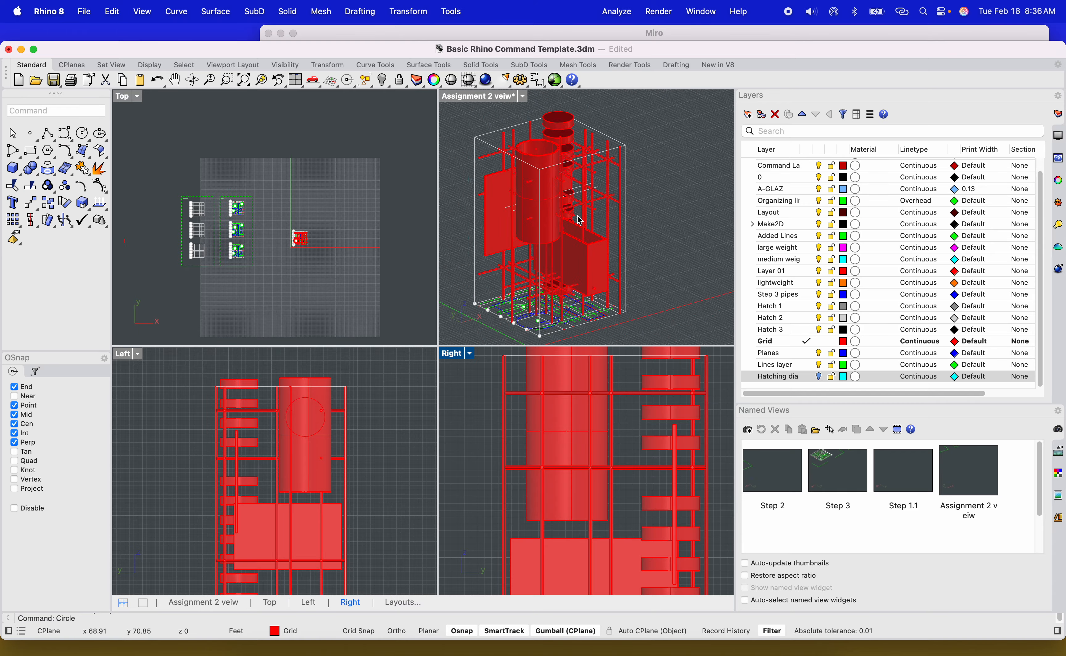
pyautogui.scroll(8, 538, 197)
pyautogui.moveTo(588, 197); pyautogui.dragTo(462, 198, button='right')
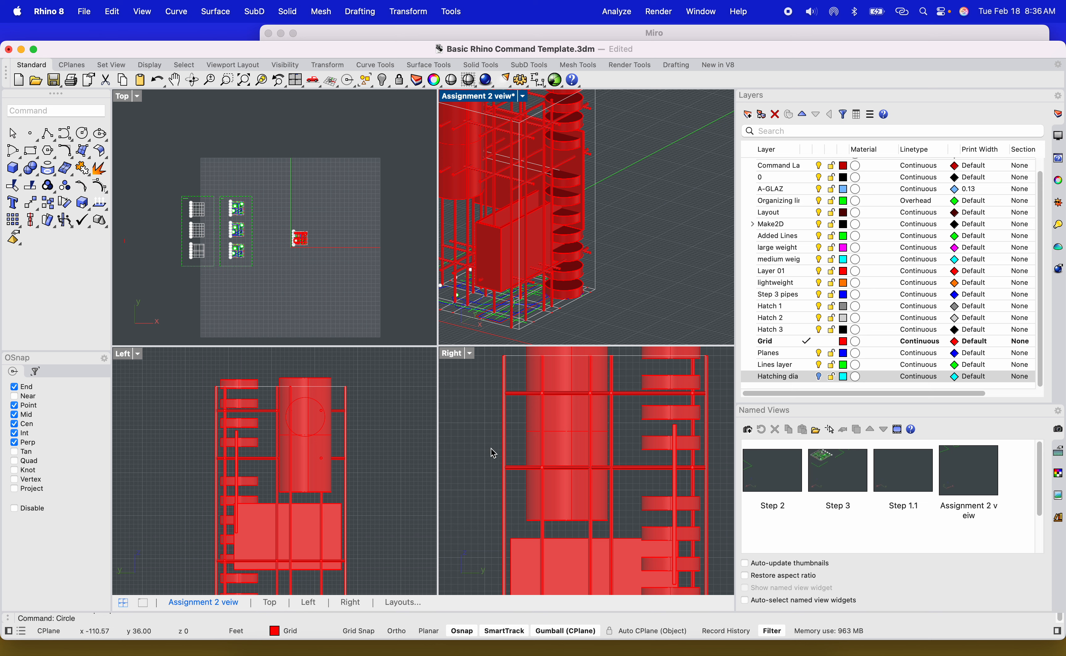
pyautogui.scroll(-6, 528, 451)
pyautogui.scroll(8, 545, 463)
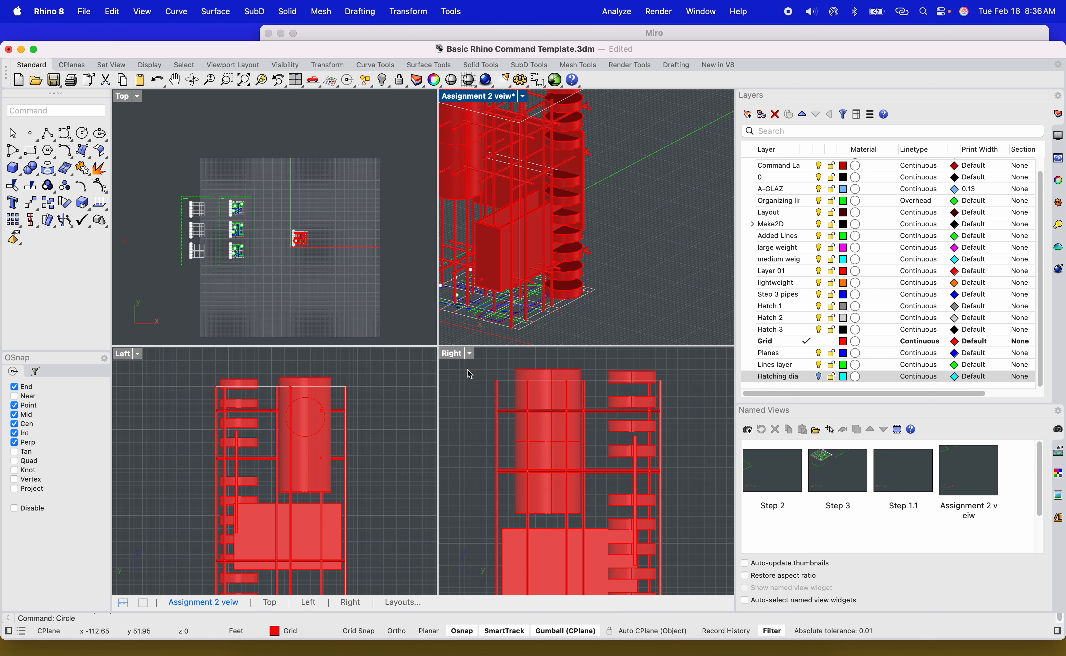
pyautogui.moveTo(479, 367); pyautogui.dragTo(573, 442)
pyautogui.moveTo(619, 507); pyautogui.dragTo(608, 491)
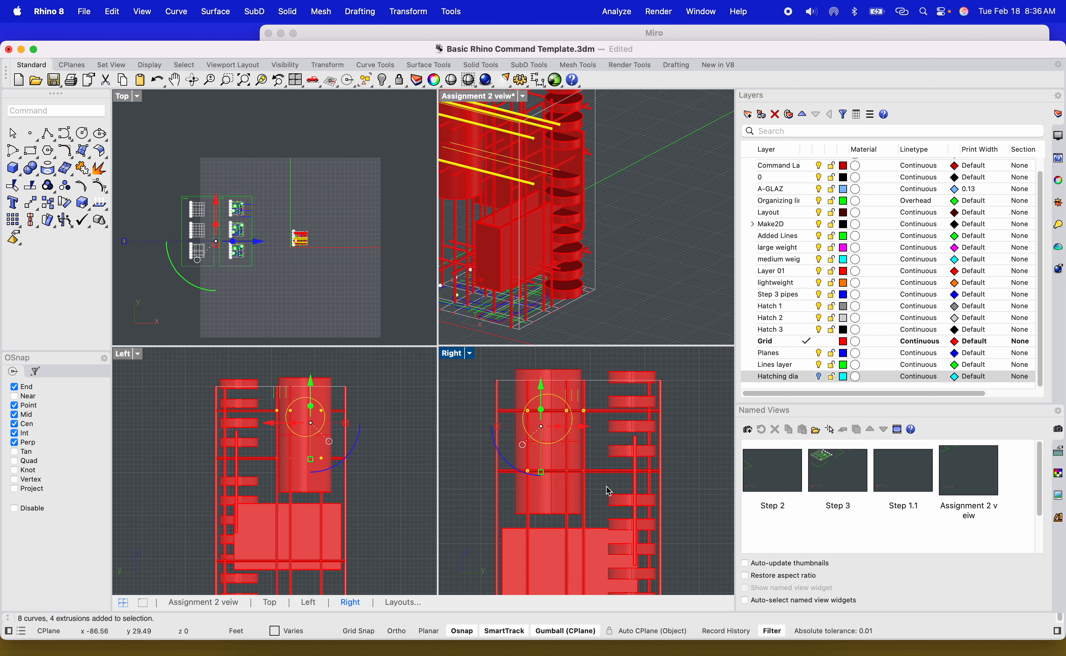
# Survey the whole model and grid layout by orbiting and zooming the perspective view.
pyautogui.moveTo(565, 228); pyautogui.dragTo(531, 235, button='right')
pyautogui.scroll(-10, 528, 229)
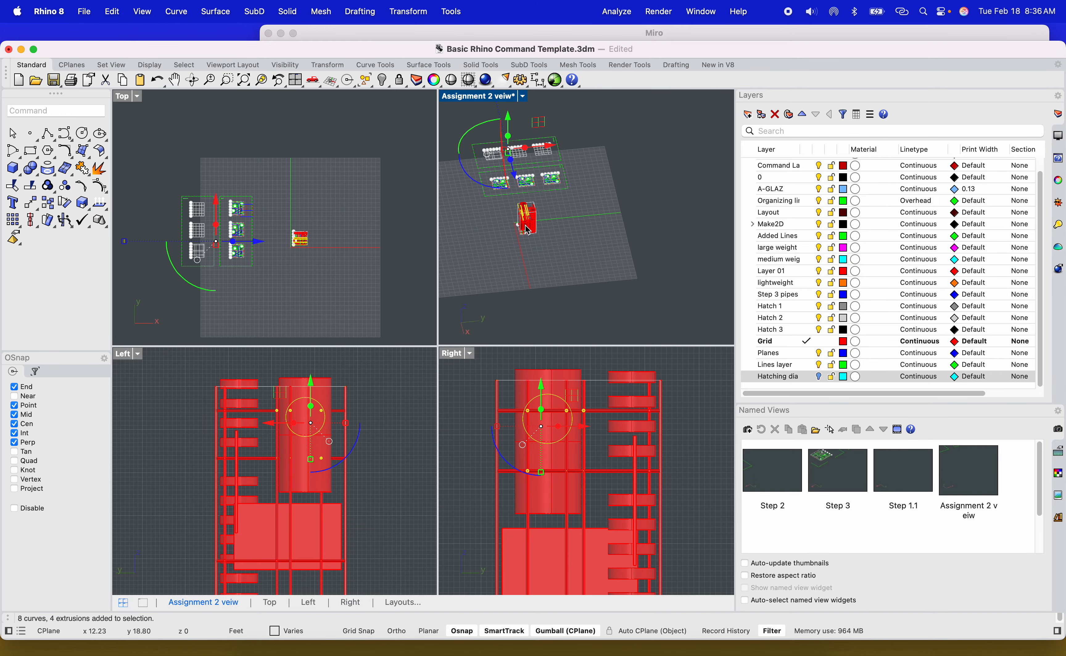
pyautogui.scroll(10, 522, 142)
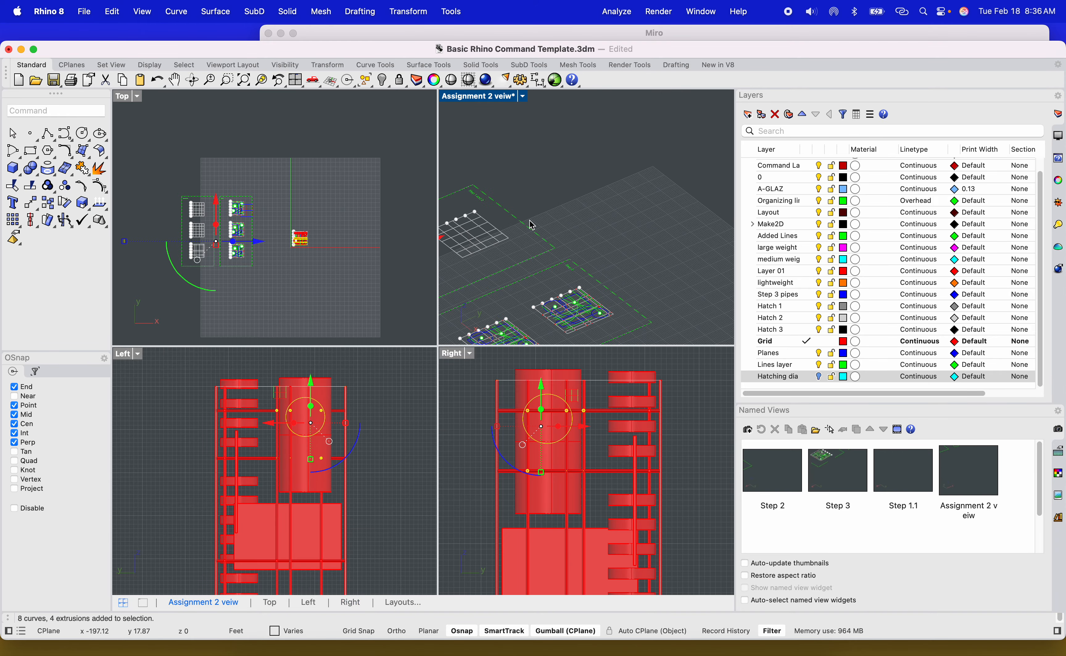
pyautogui.scroll(5, 681, 172)
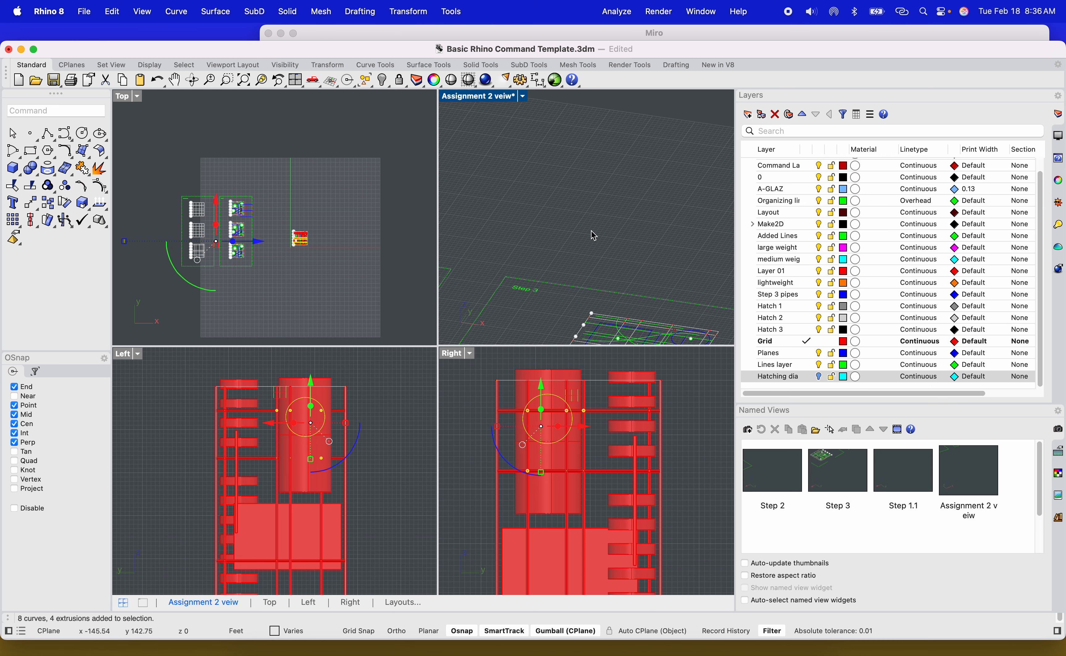
pyautogui.scroll(-8, 583, 238)
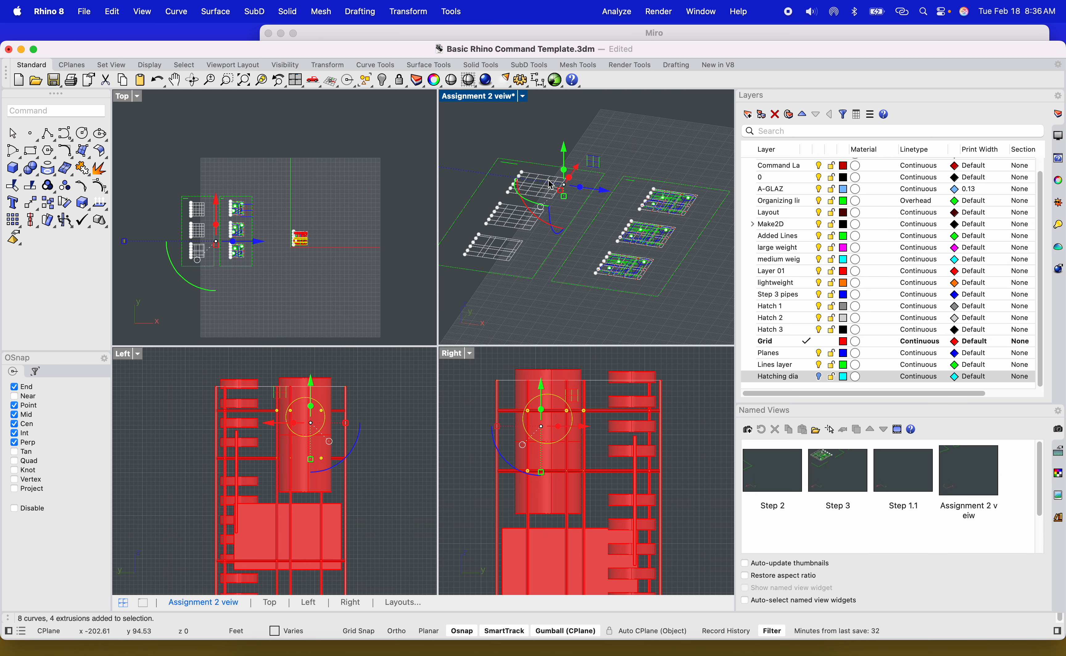
pyautogui.scroll(-2, 505, 179)
pyautogui.scroll(4, 489, 177)
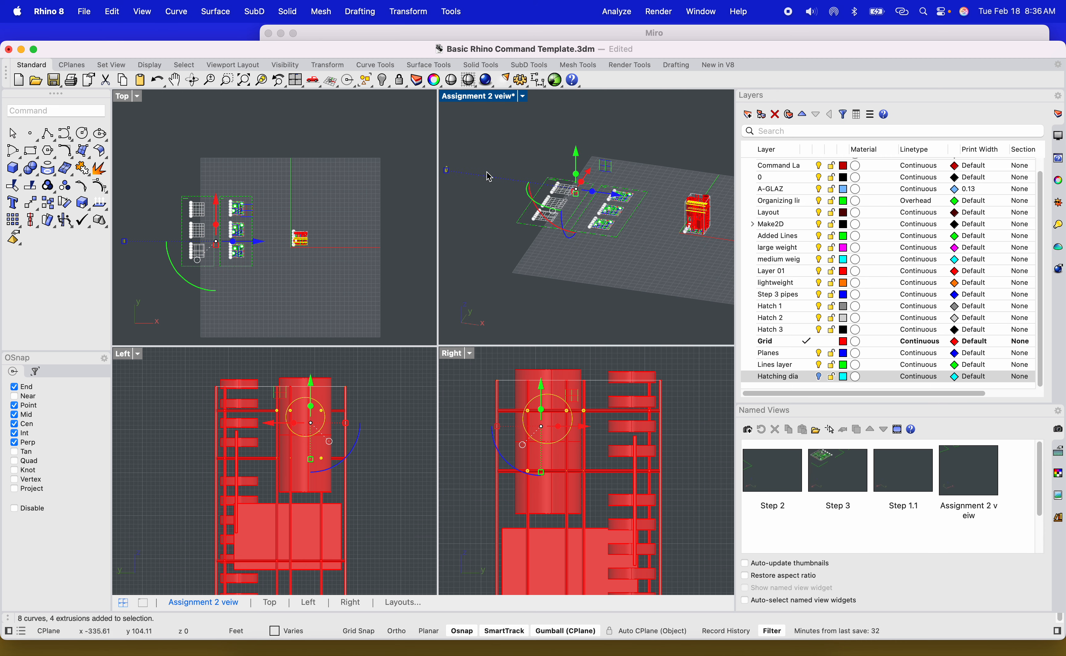
pyautogui.scroll(2, 667, 192)
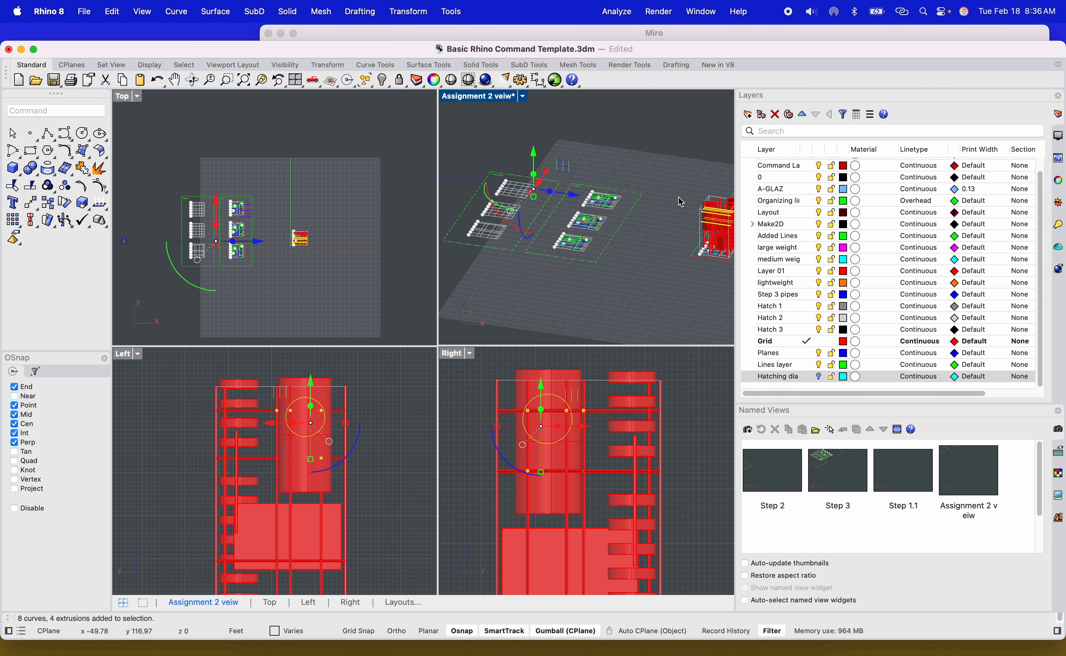
pyautogui.keyDown('shift'); pyautogui.moveTo(669, 191); pyautogui.dragTo(644, 195, button='right'); pyautogui.keyUp('shift')
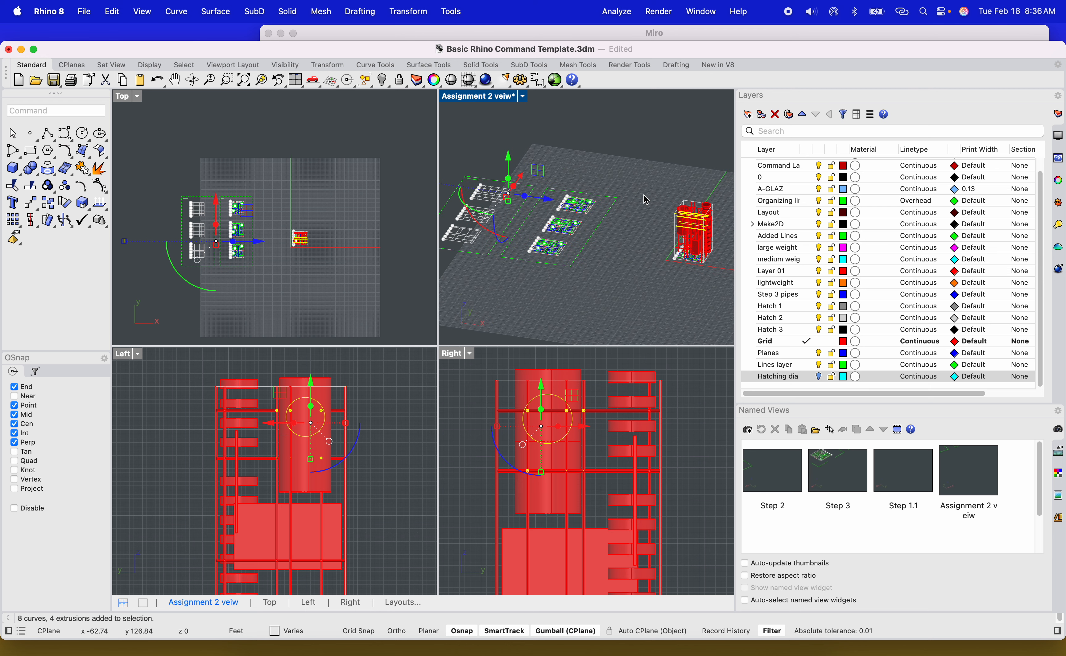
pyautogui.click(643, 195)
pyautogui.scroll(9, 506, 195)
pyautogui.scroll(5, 512, 208)
pyautogui.moveTo(519, 217); pyautogui.dragTo(580, 258, button='right')
pyautogui.moveTo(707, 255); pyautogui.dragTo(711, 296)
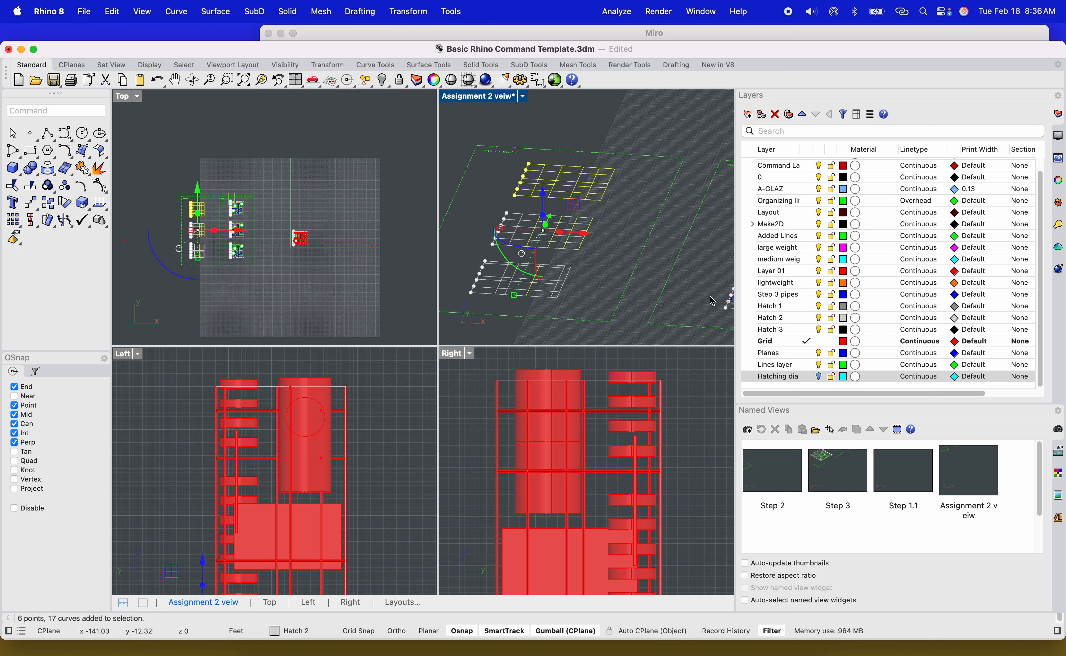
pyautogui.click(634, 266)
pyautogui.moveTo(628, 288); pyautogui.dragTo(647, 276, button='right')
pyautogui.press('Escape')
# Select the circle curve with its crossing pipes in the Right view and zoom the Right and perspective views to that selection.
pyautogui.moveTo(579, 310); pyautogui.dragTo(571, 282, button='right')
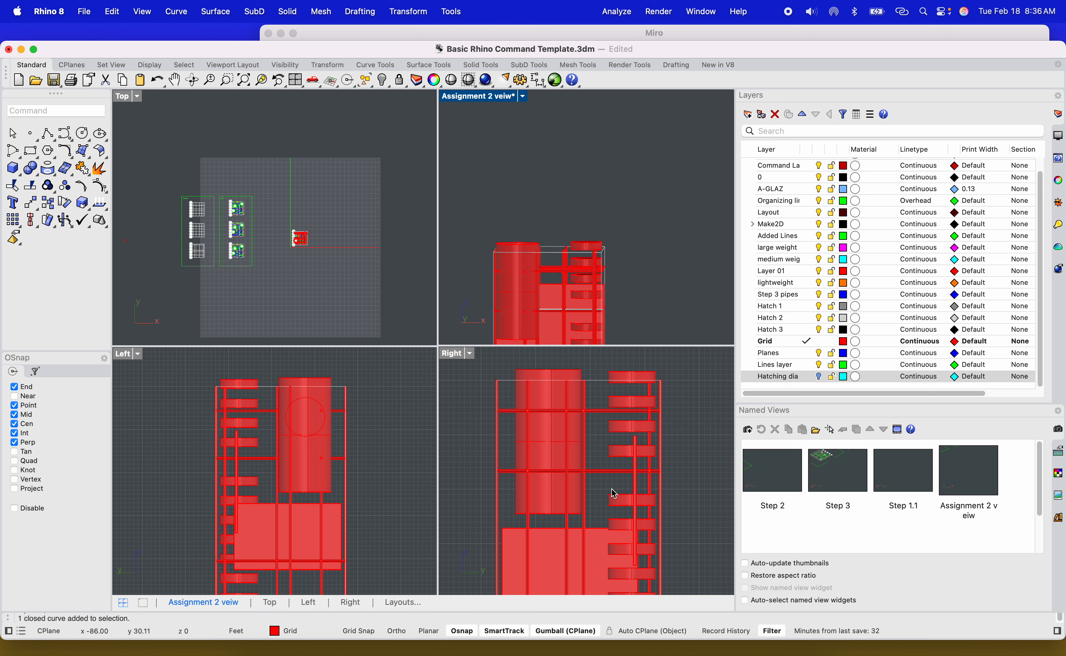
pyautogui.moveTo(481, 364); pyautogui.dragTo(597, 458)
pyautogui.scroll(2, 562, 418)
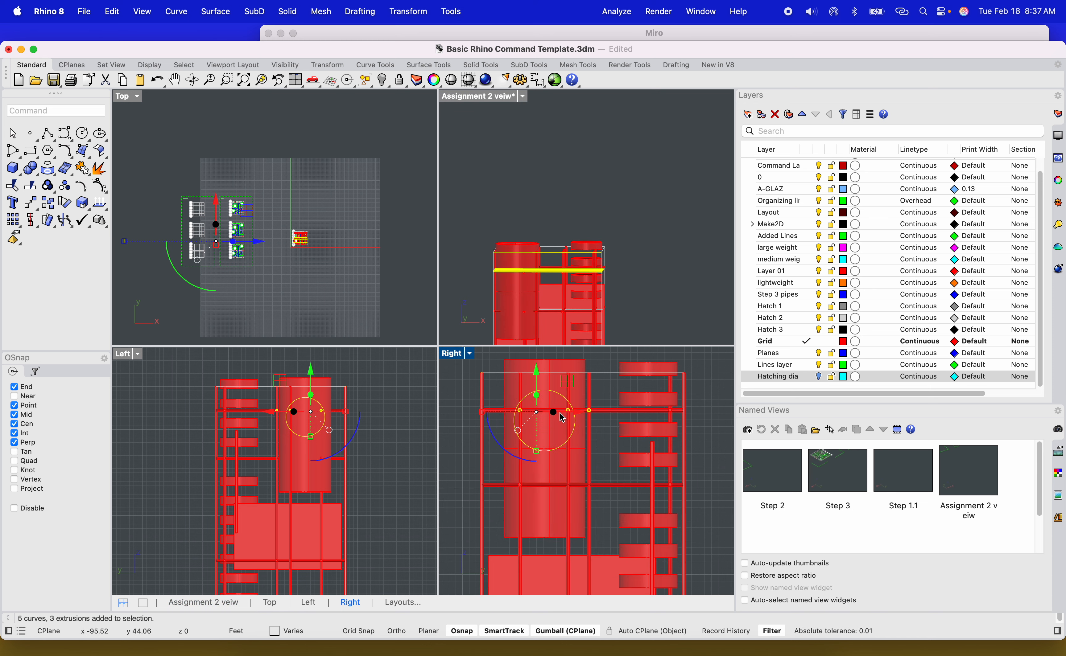
pyautogui.scroll(1, 562, 418)
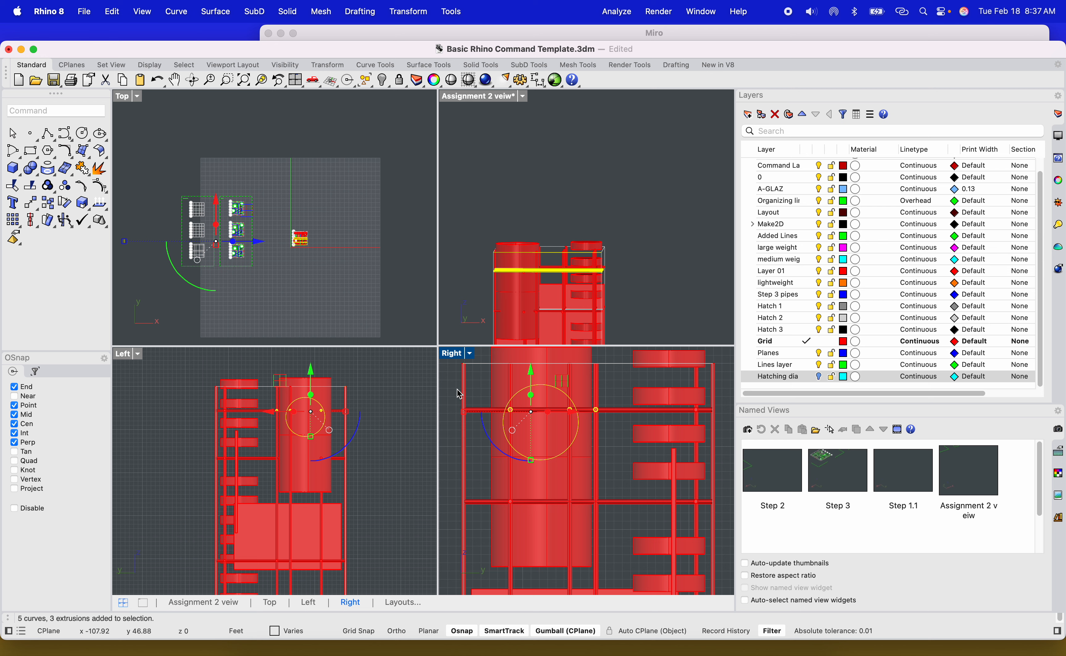
pyautogui.moveTo(451, 388); pyautogui.dragTo(498, 392, button='right')
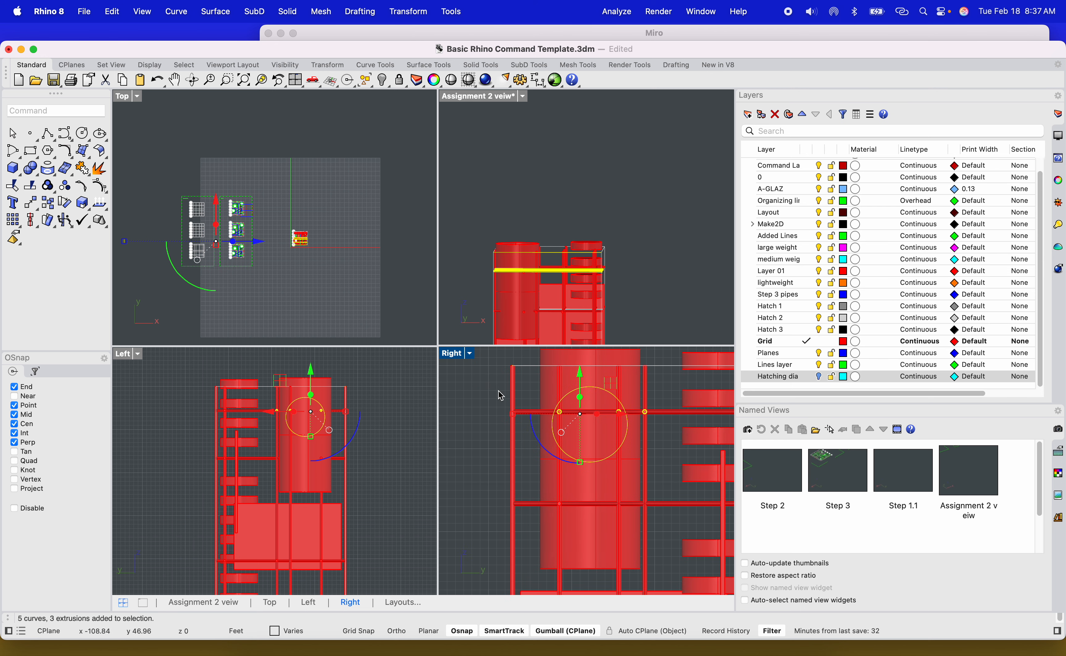
pyautogui.moveTo(490, 391); pyautogui.dragTo(575, 430)
pyautogui.moveTo(679, 455); pyautogui.dragTo(678, 455)
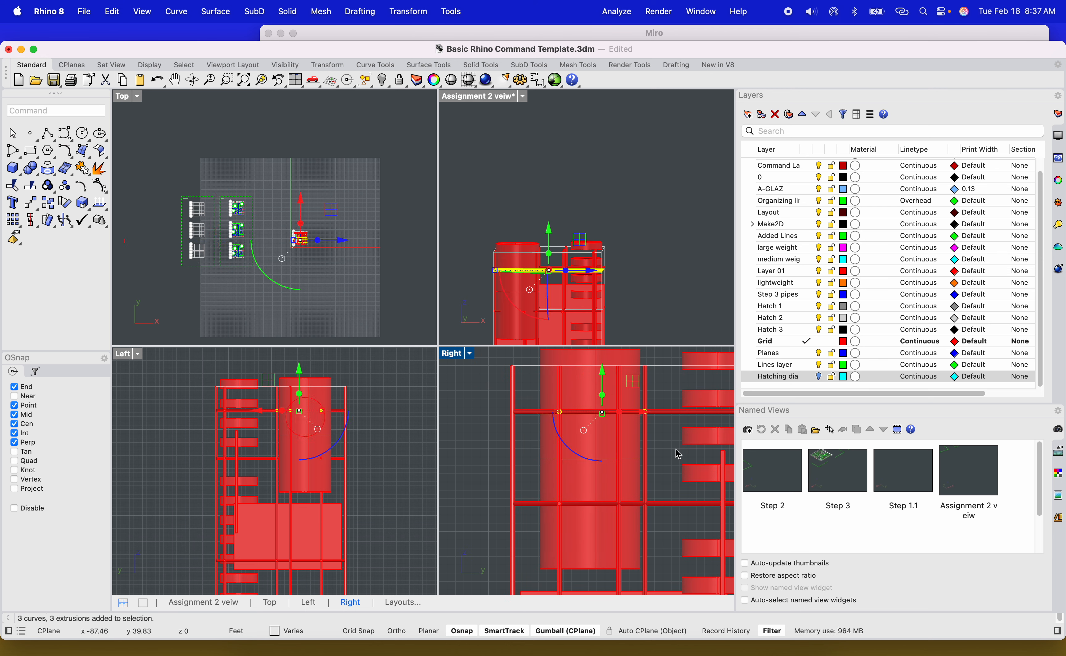
pyautogui.click(658, 300)
pyautogui.scroll(-3, 579, 423)
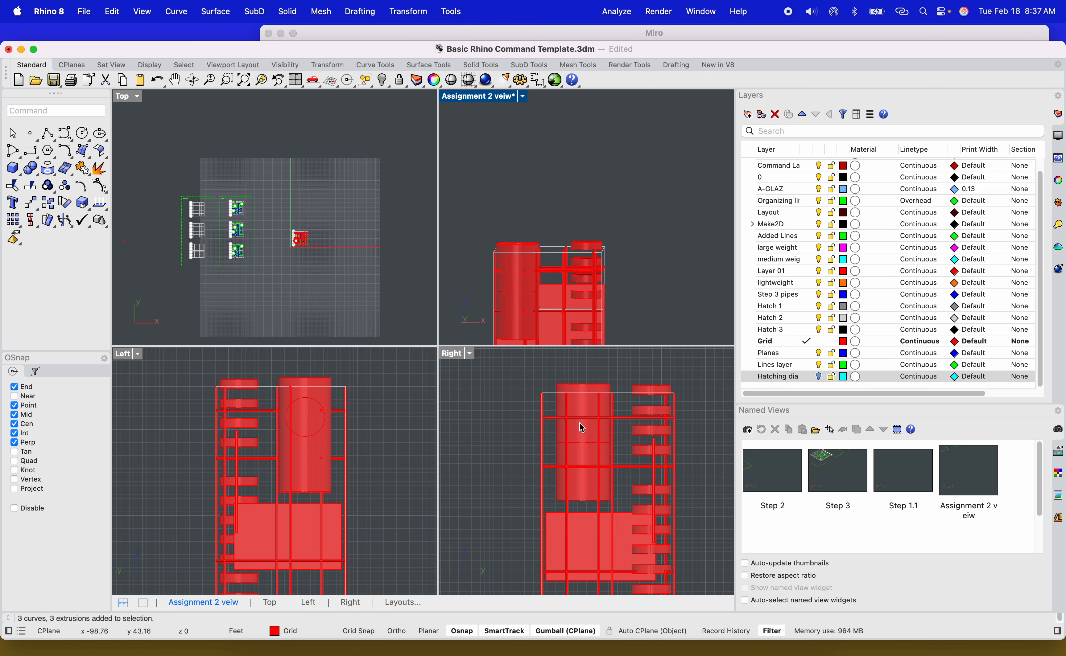
pyautogui.scroll(3, 574, 407)
pyautogui.moveTo(537, 371); pyautogui.dragTo(658, 492)
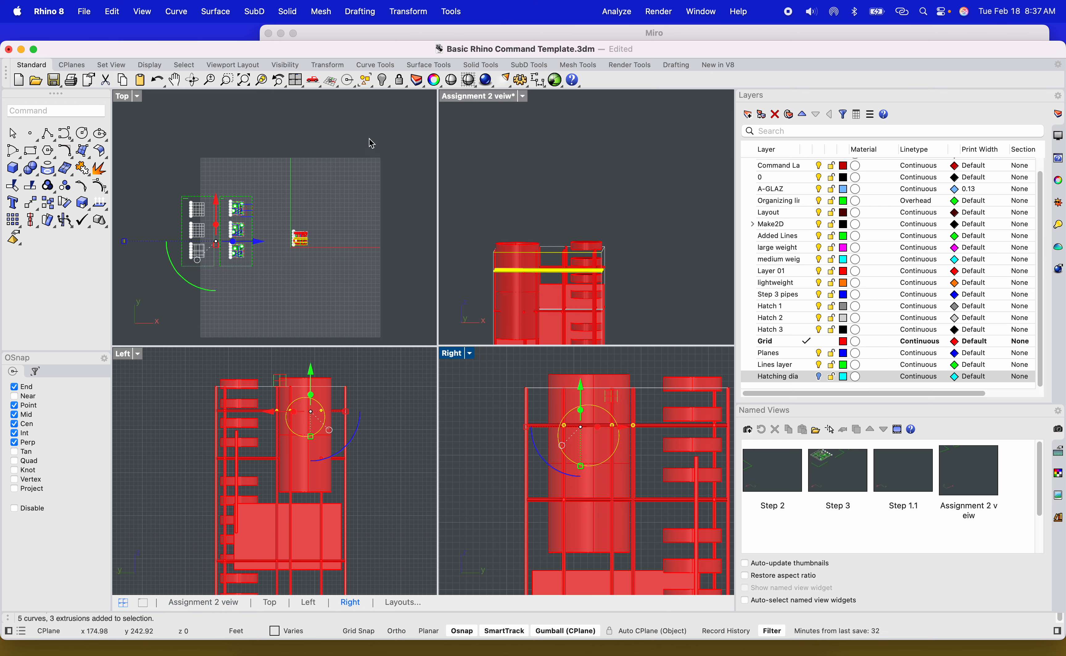
pyautogui.click(264, 82)
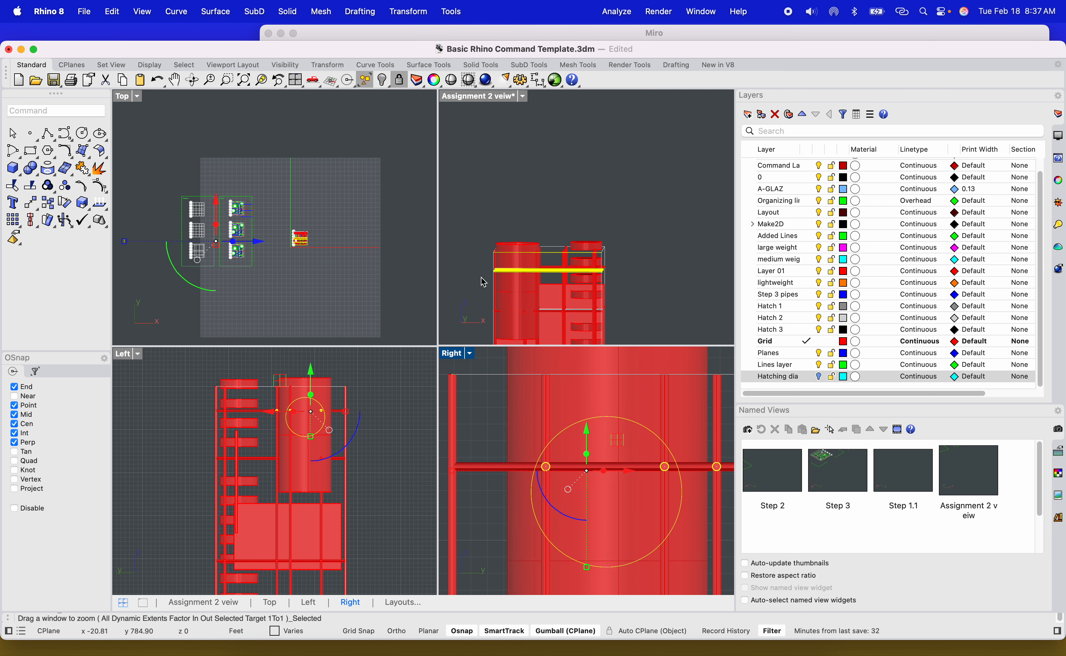
pyautogui.click(486, 100)
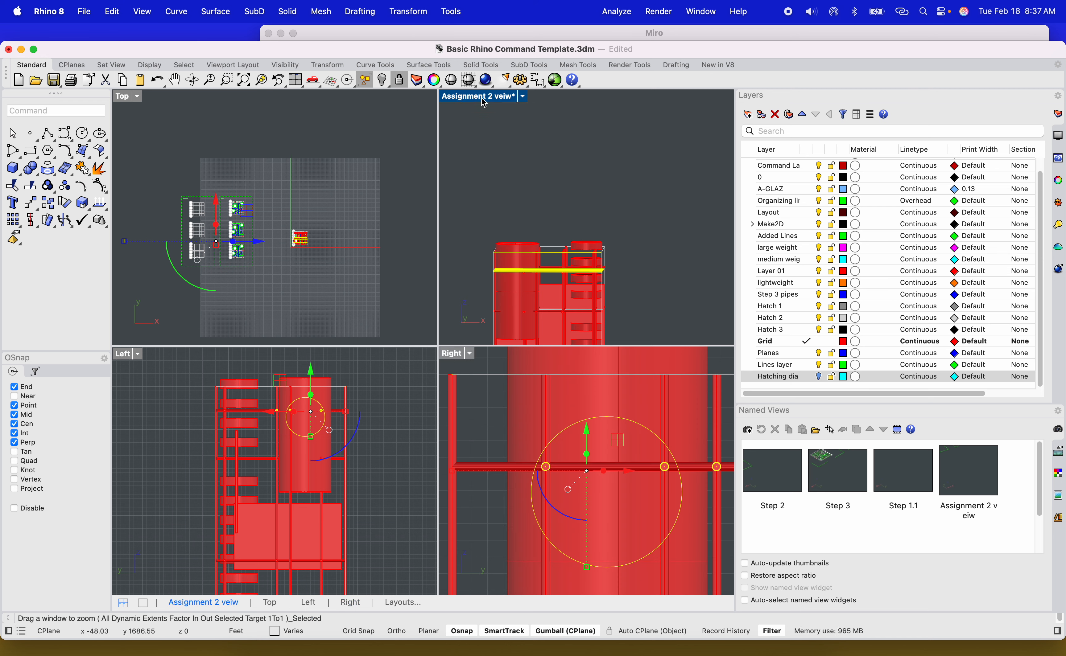
pyautogui.click(263, 82)
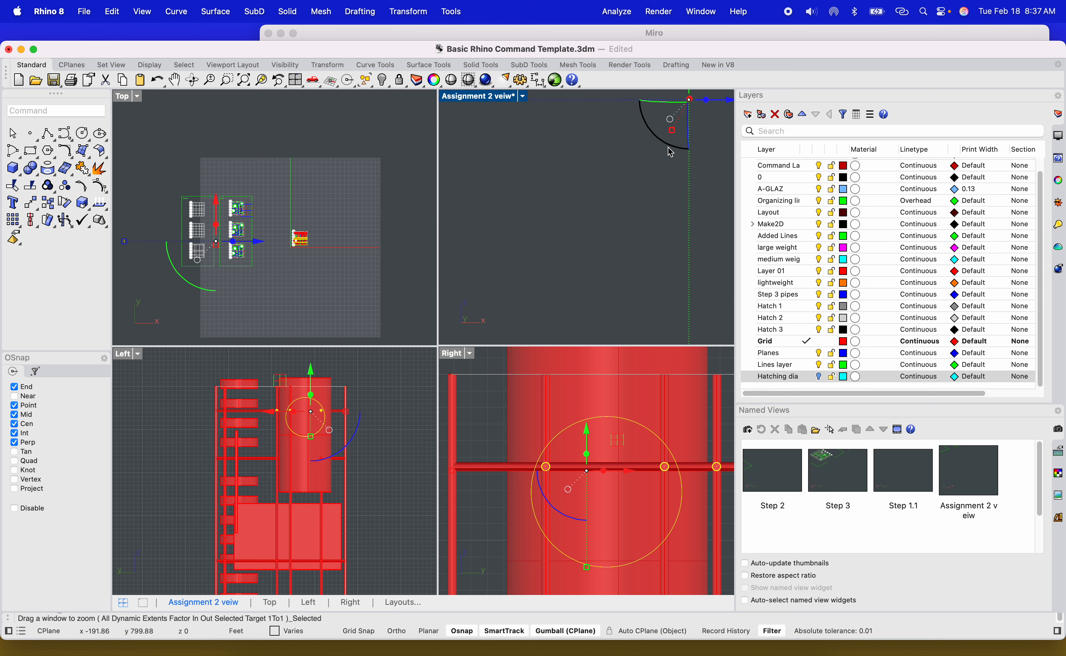
# Twice try to extrude the circle curve with the gumball in the perspective view, undoing each attempt.
pyautogui.moveTo(665, 166); pyautogui.dragTo(519, 223, button='right')
pyautogui.scroll(-3, 647, 198)
pyautogui.scroll(-4, 643, 198)
pyautogui.moveTo(541, 272); pyautogui.dragTo(485, 182, button='right')
pyautogui.click(468, 166)
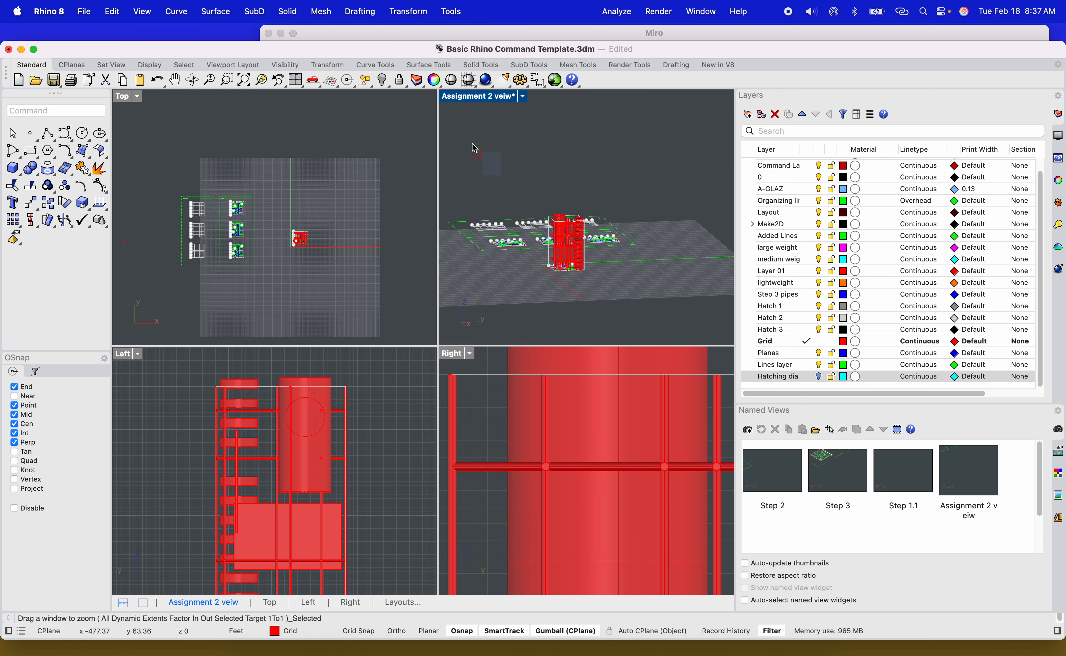
pyautogui.click(475, 150)
pyautogui.scroll(5, 488, 168)
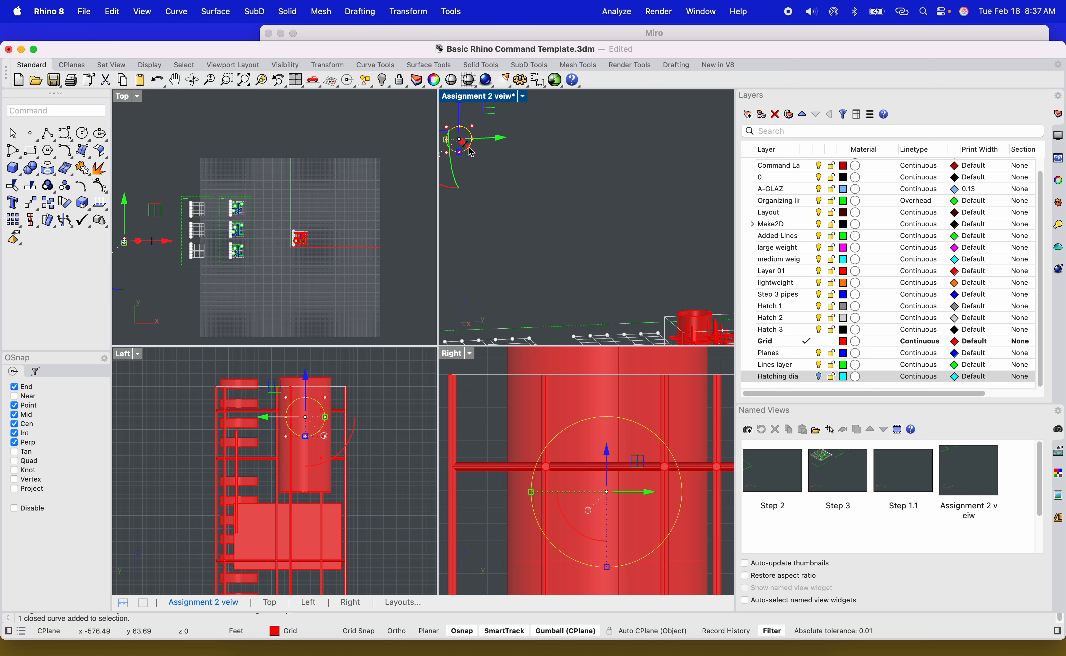
pyautogui.moveTo(468, 154); pyautogui.dragTo(588, 250)
pyautogui.scroll(-8, 560, 205)
pyautogui.scroll(7, 605, 254)
pyautogui.scroll(4, 618, 260)
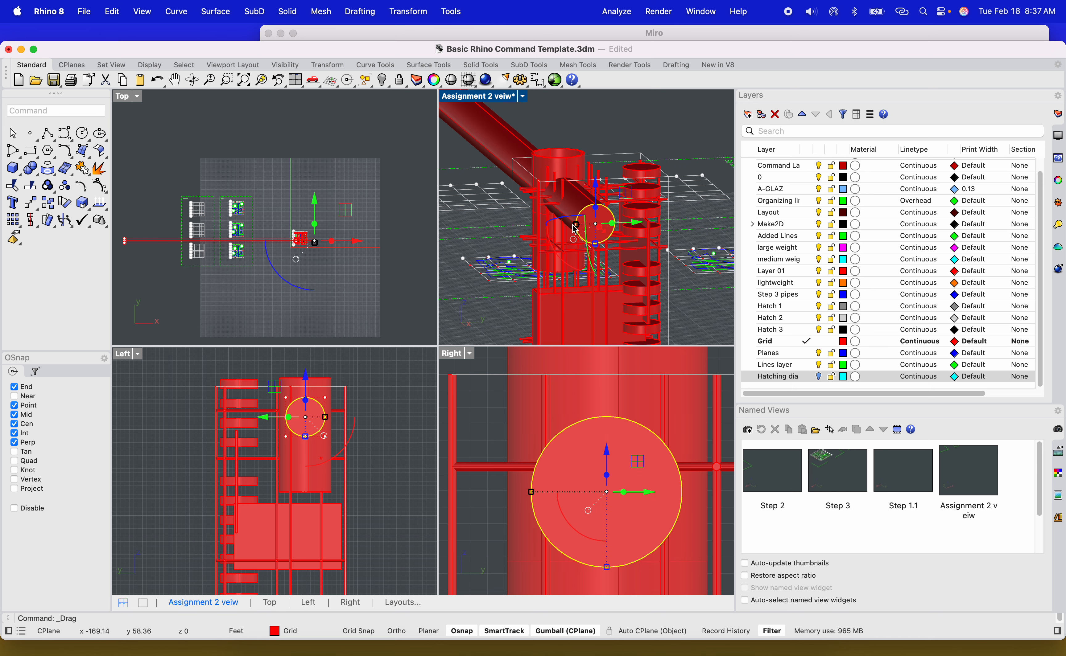
pyautogui.scroll(3, 569, 218)
pyautogui.scroll(-8, 568, 219)
pyautogui.press('super+z')
pyautogui.scroll(-6, 536, 148)
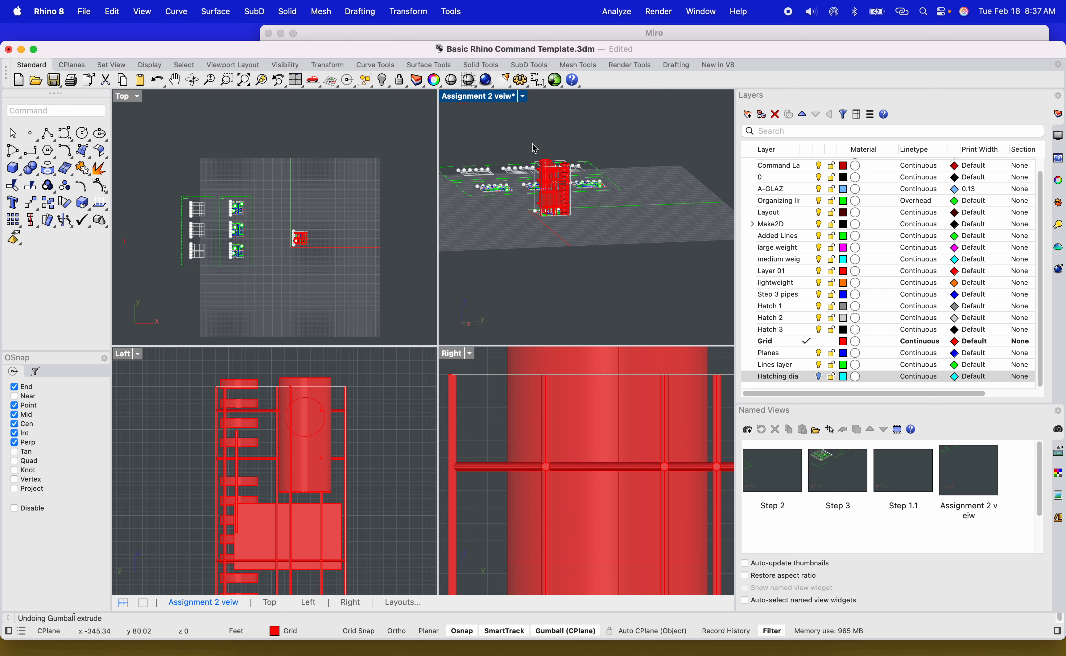
pyautogui.scroll(4, 499, 127)
pyautogui.click(505, 136)
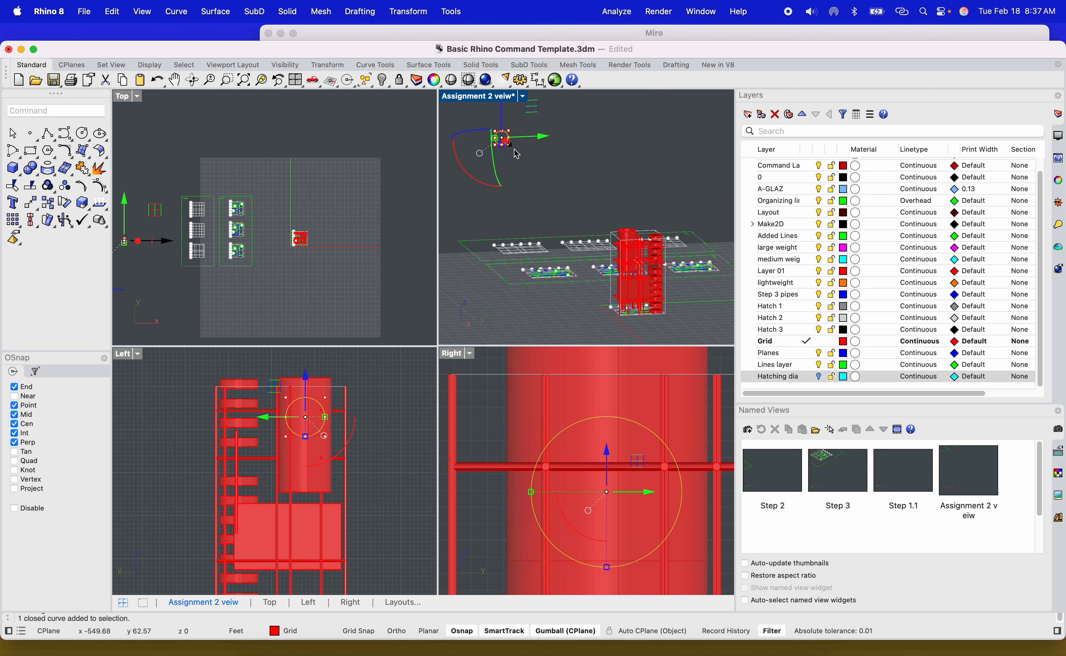
pyautogui.scroll(3, 498, 140)
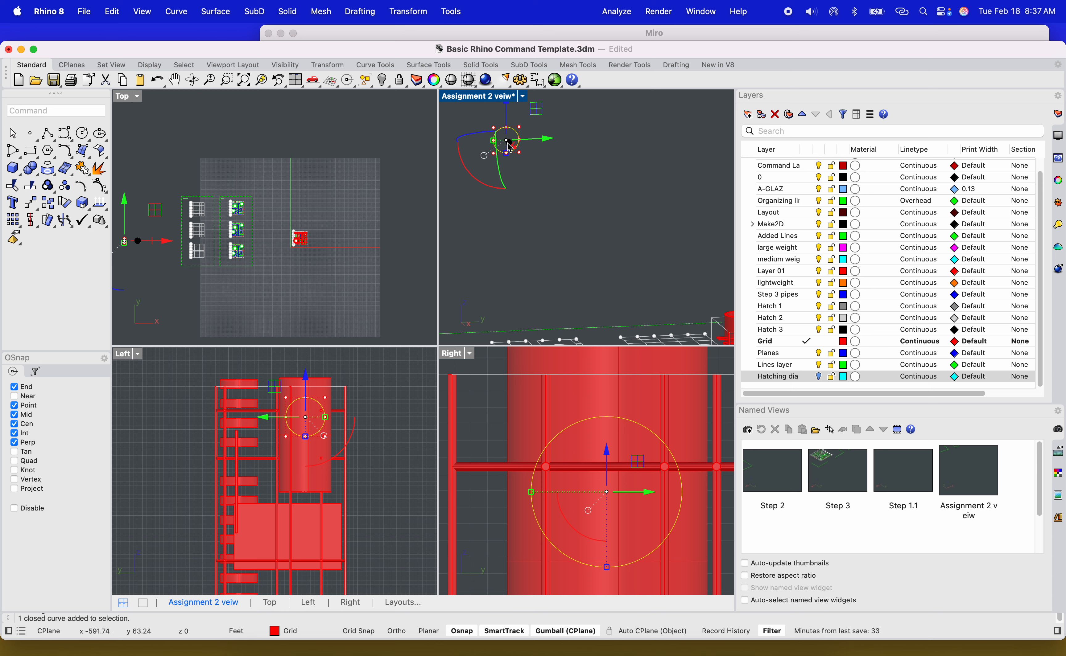
pyautogui.scroll(-4, 510, 229)
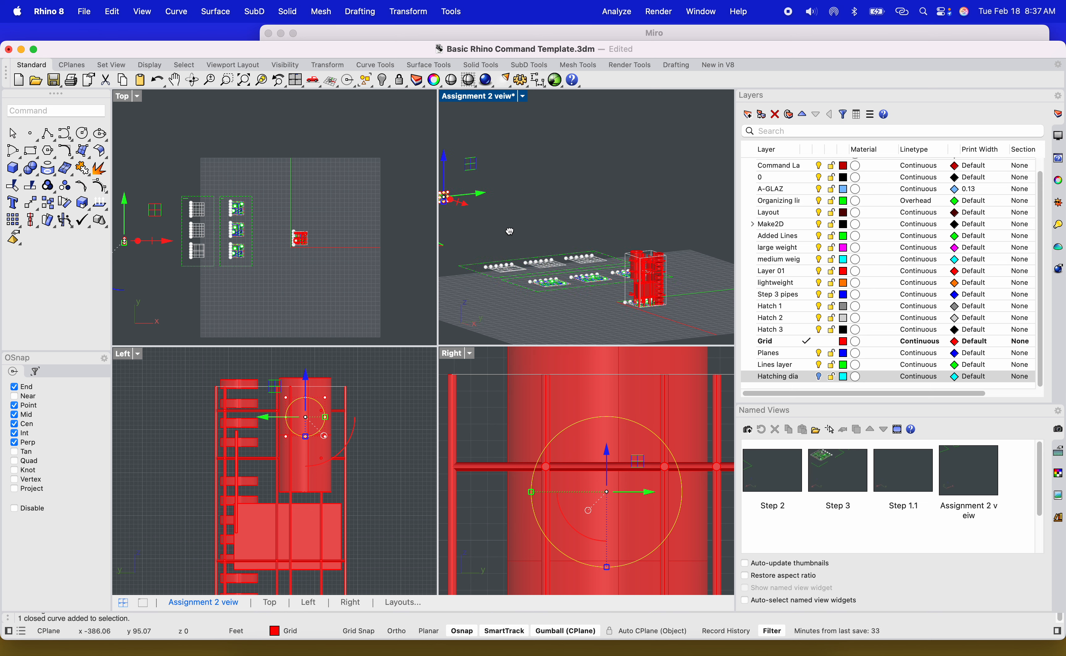
pyautogui.scroll(5, 555, 212)
pyautogui.scroll(3, 529, 207)
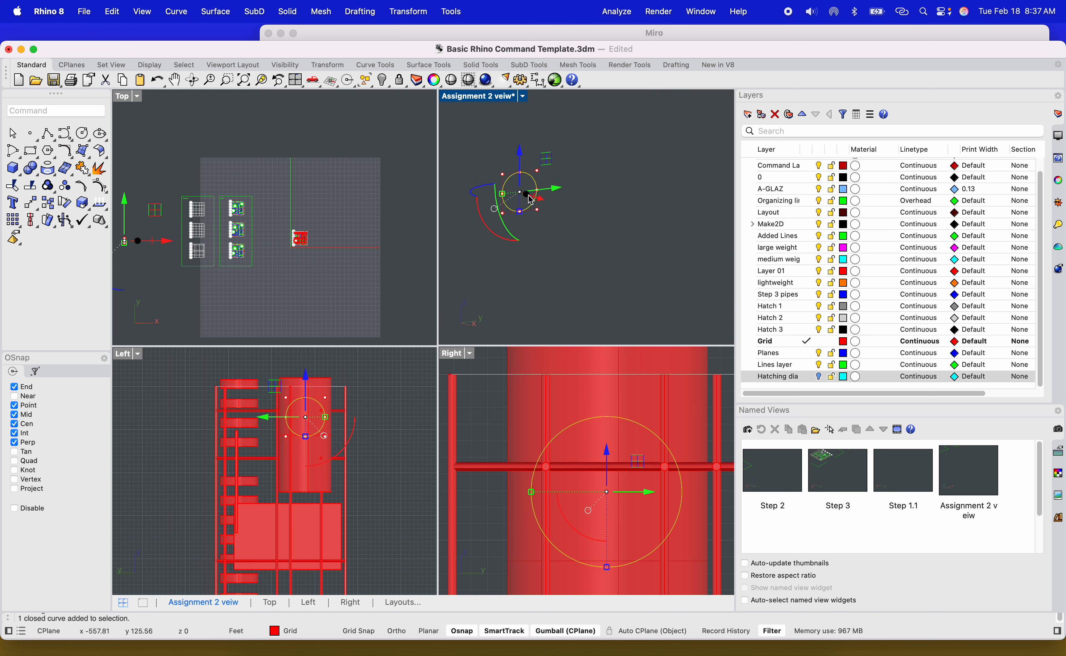
pyautogui.moveTo(527, 194); pyautogui.dragTo(597, 250)
pyautogui.scroll(-8, 583, 223)
pyautogui.scroll(10, 586, 232)
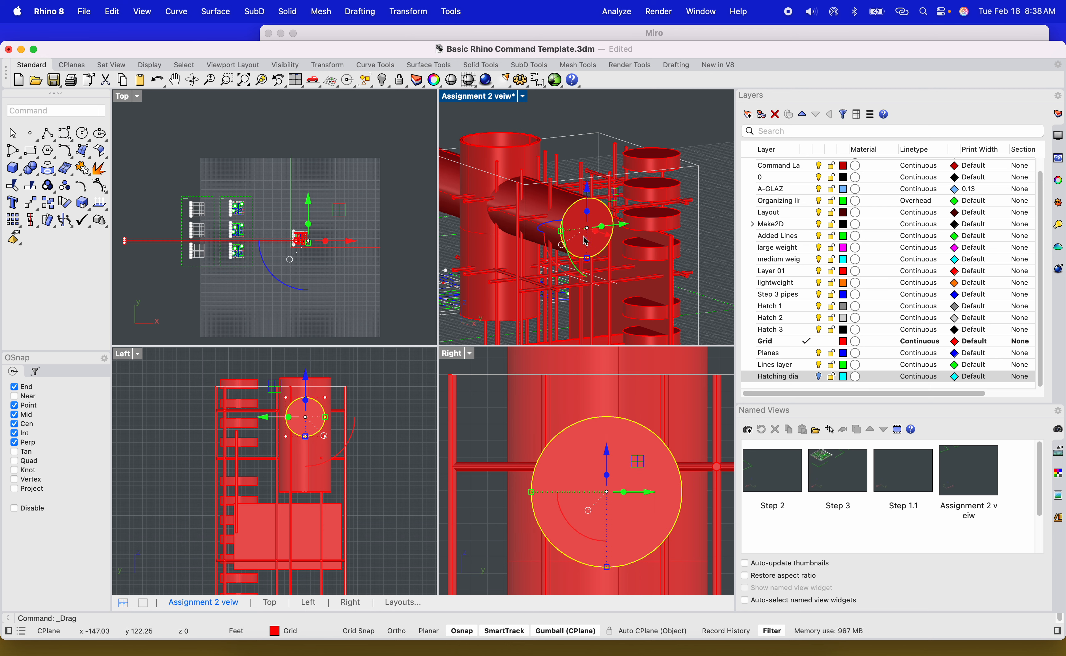
pyautogui.press('super+z')
# Move the circle curve in the Top view, with Ortho on, from its location over to the tower.
pyautogui.scroll(-10, 565, 245)
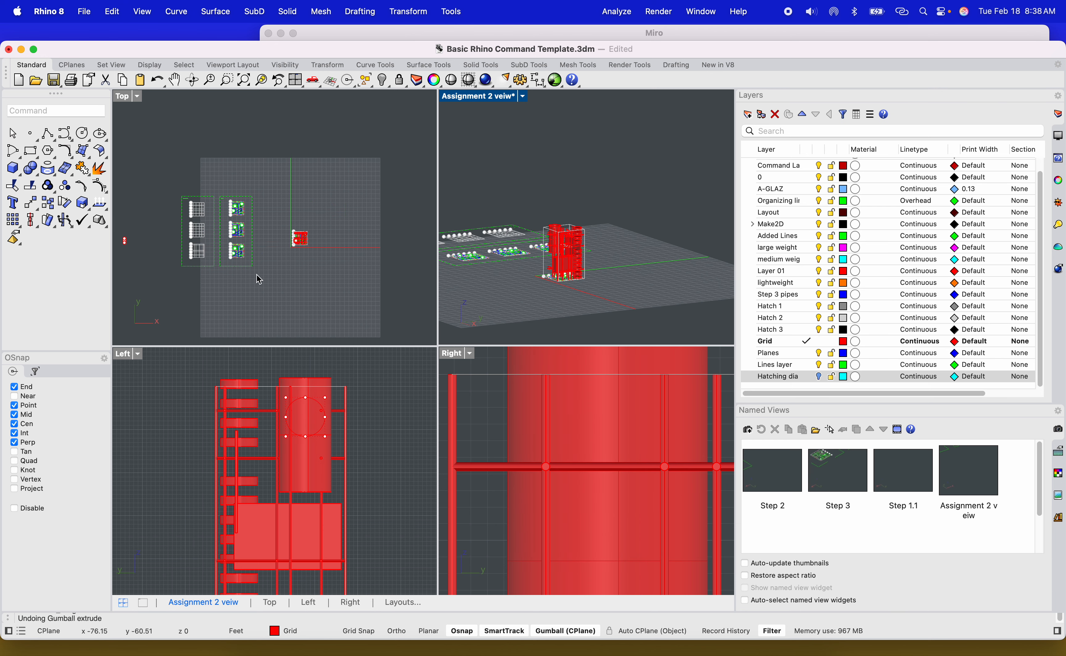
pyautogui.scroll(-2, 257, 275)
pyautogui.moveTo(147, 256); pyautogui.dragTo(169, 261, button='right')
pyautogui.scroll(4, 169, 261)
pyautogui.click(172, 271)
pyautogui.click(154, 205)
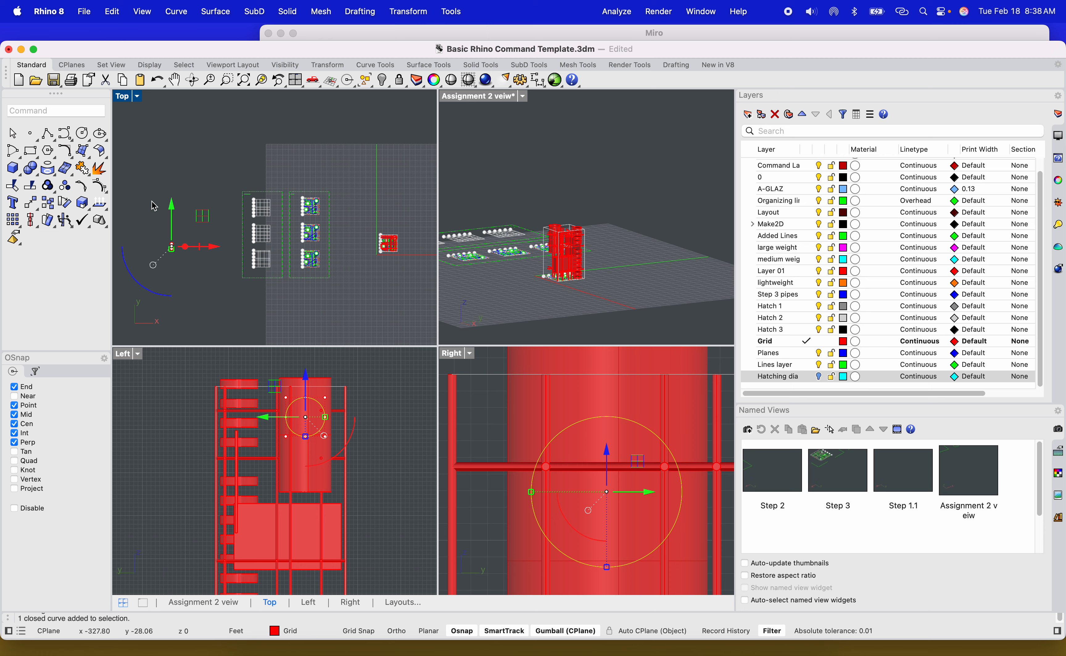
pyautogui.write('move')
pyautogui.press('Return')
pyautogui.click(177, 277)
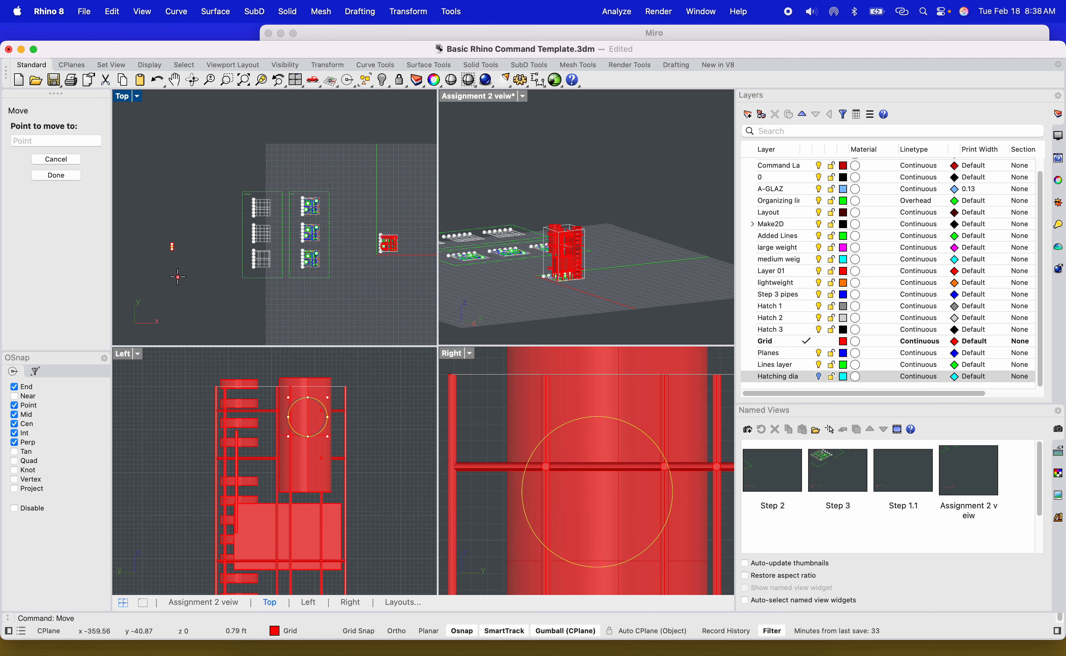
pyautogui.scroll(-10, 177, 277)
pyautogui.scroll(12, 249, 283)
pyautogui.scroll(9, 259, 251)
pyautogui.press('shift')
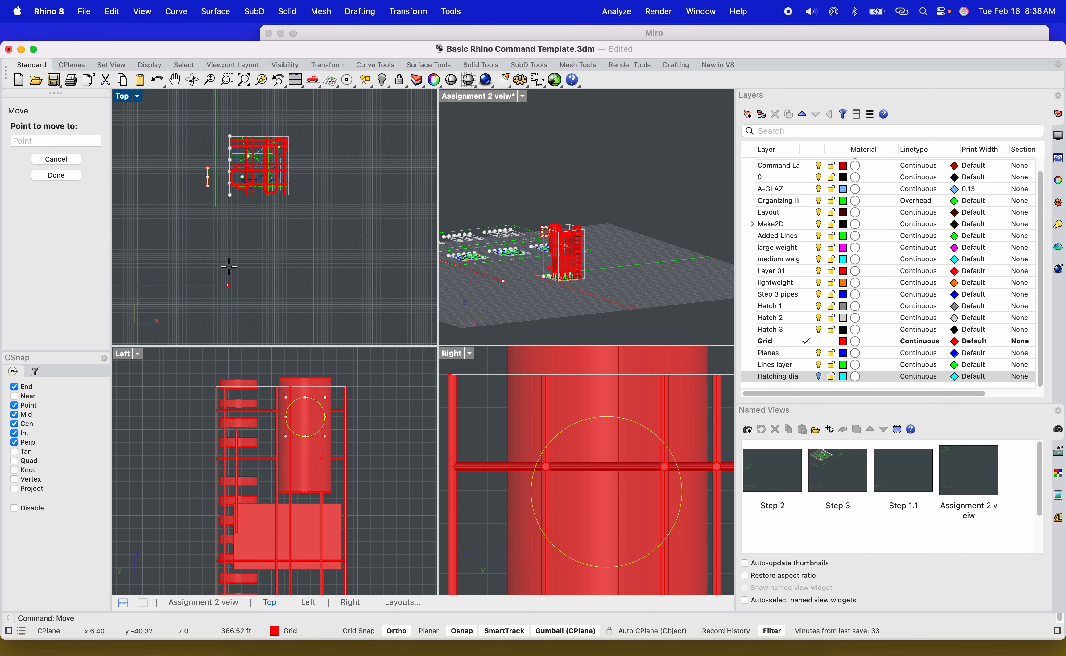
pyautogui.keyDown('shift'); pyautogui.click(235, 264); pyautogui.keyUp('shift')
pyautogui.scroll(15, 517, 226)
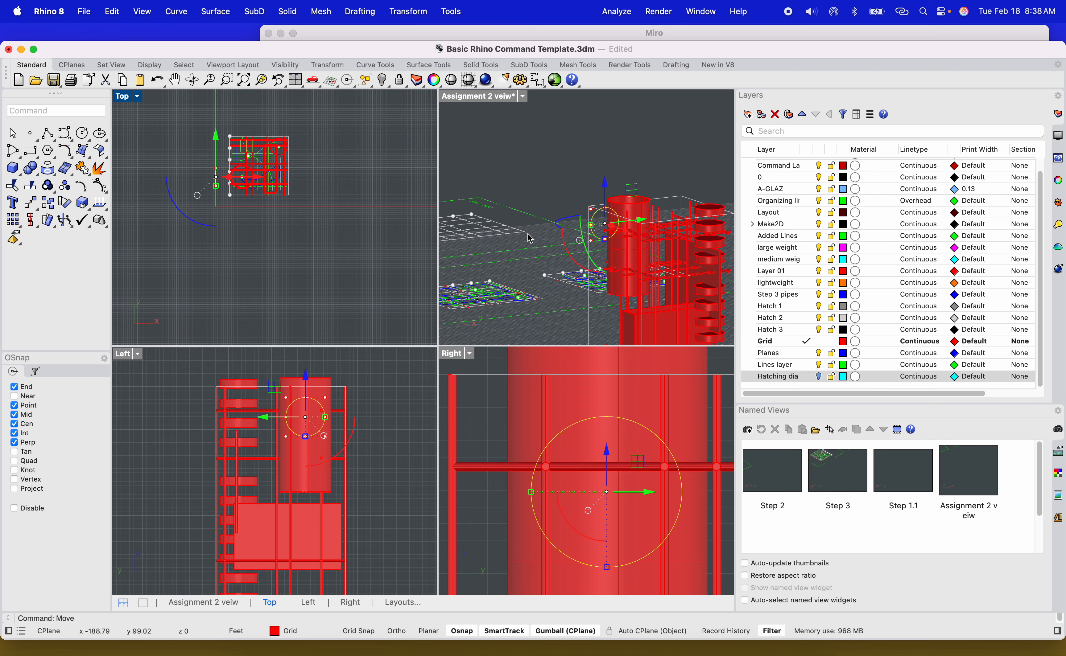
pyautogui.doubleClick(480, 97)
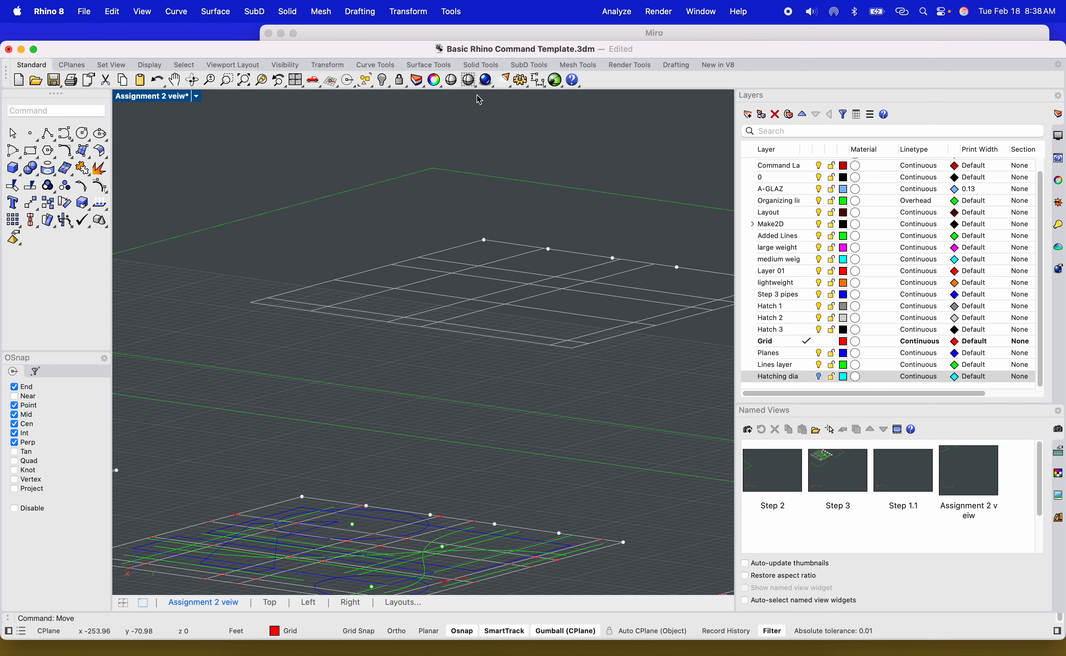
pyautogui.click(258, 82)
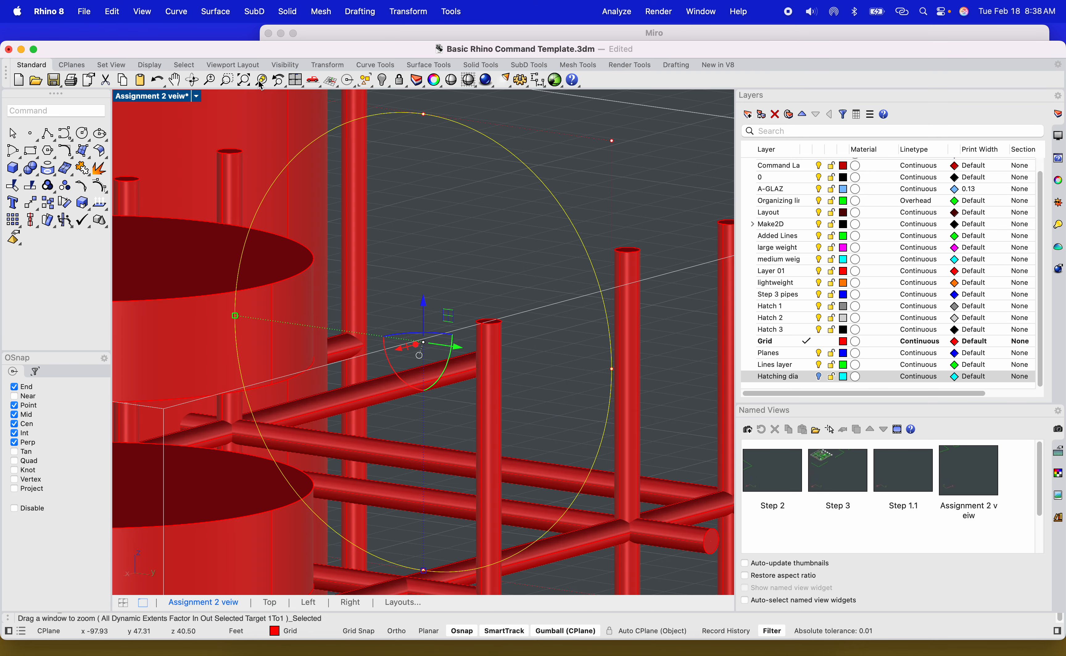
pyautogui.moveTo(447, 336); pyautogui.dragTo(528, 336, button='right')
pyautogui.write('ir')
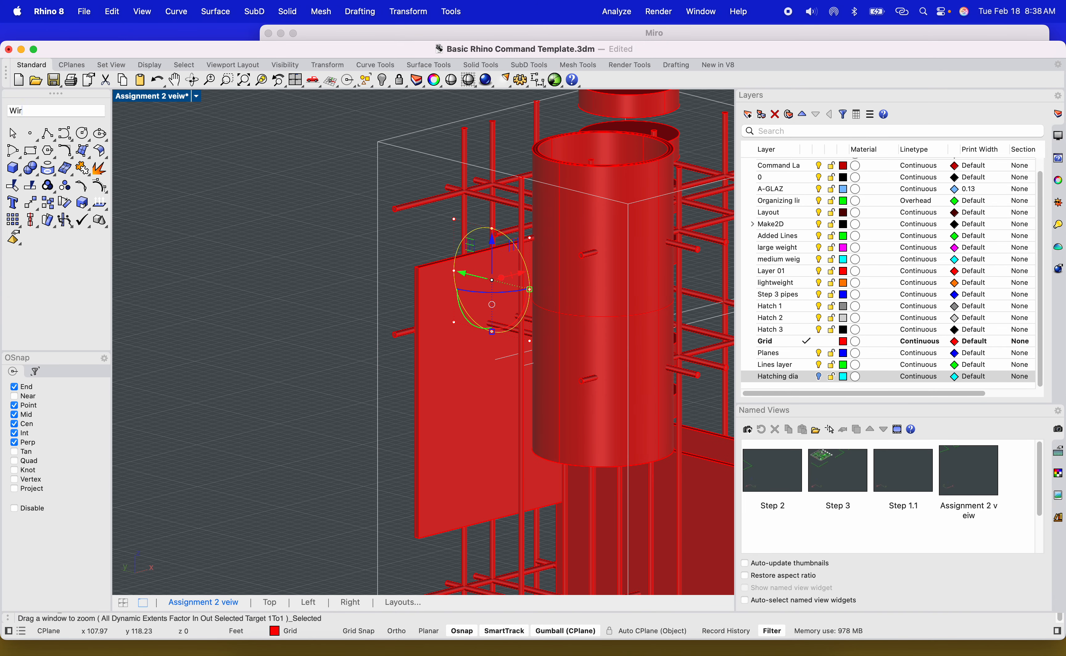
pyautogui.write('cut')
pyautogui.press('Return')
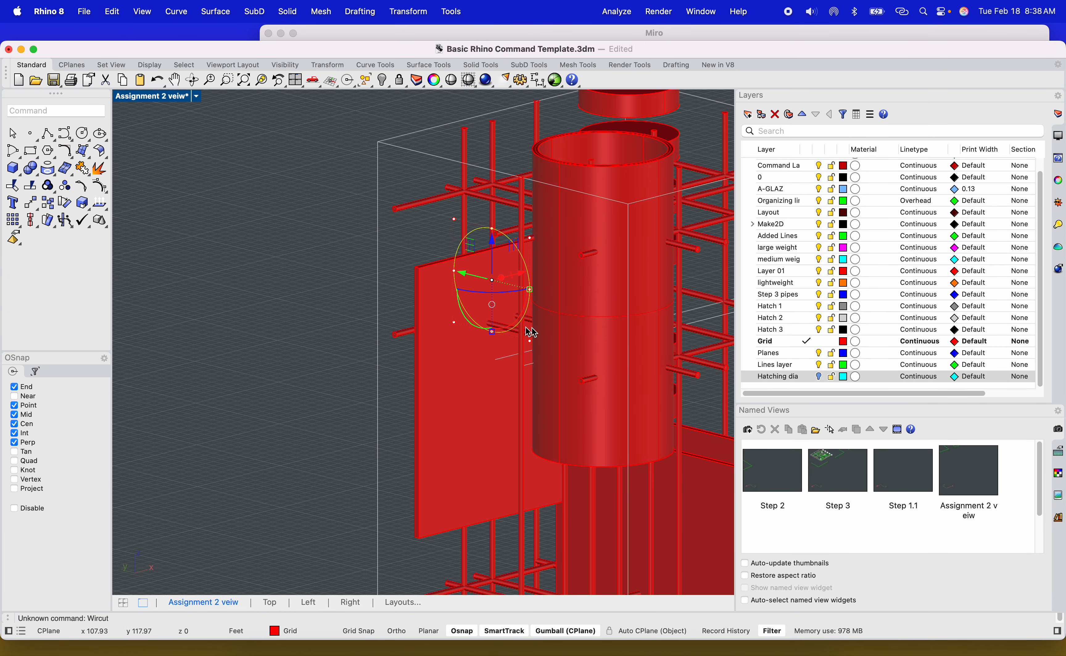
# Cut through the hollow cylinder with the circle curve using WireCut, keeping all pieces, to a depth at the frame's corner.
pyautogui.click(641, 166)
pyautogui.scroll(-8, 640, 166)
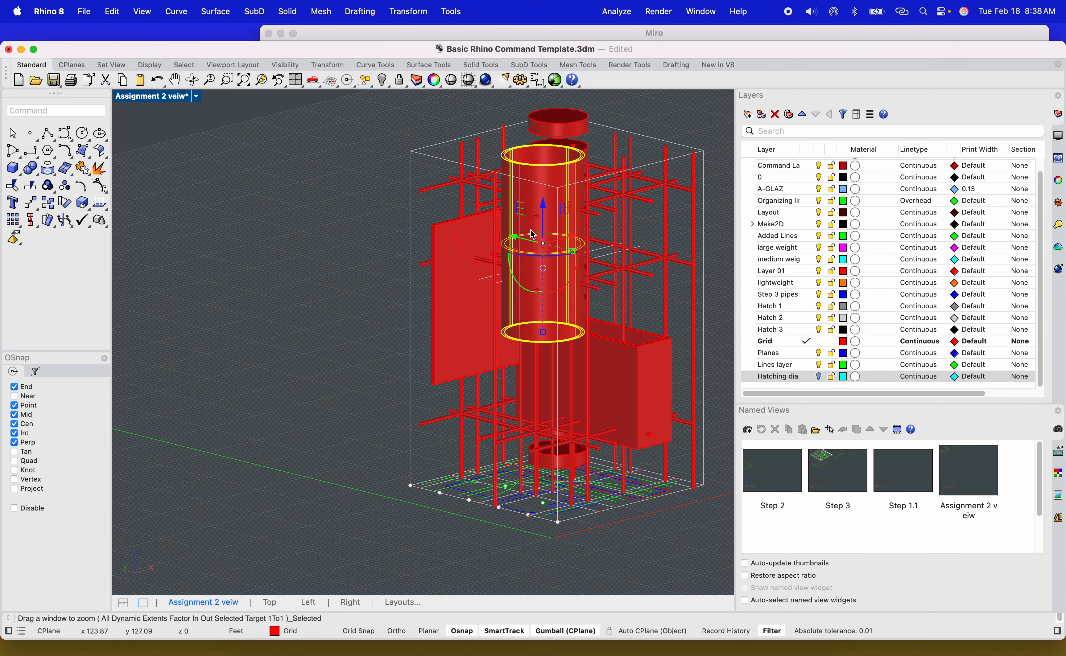
pyautogui.scroll(-3, 599, 197)
pyautogui.scroll(12, 630, 195)
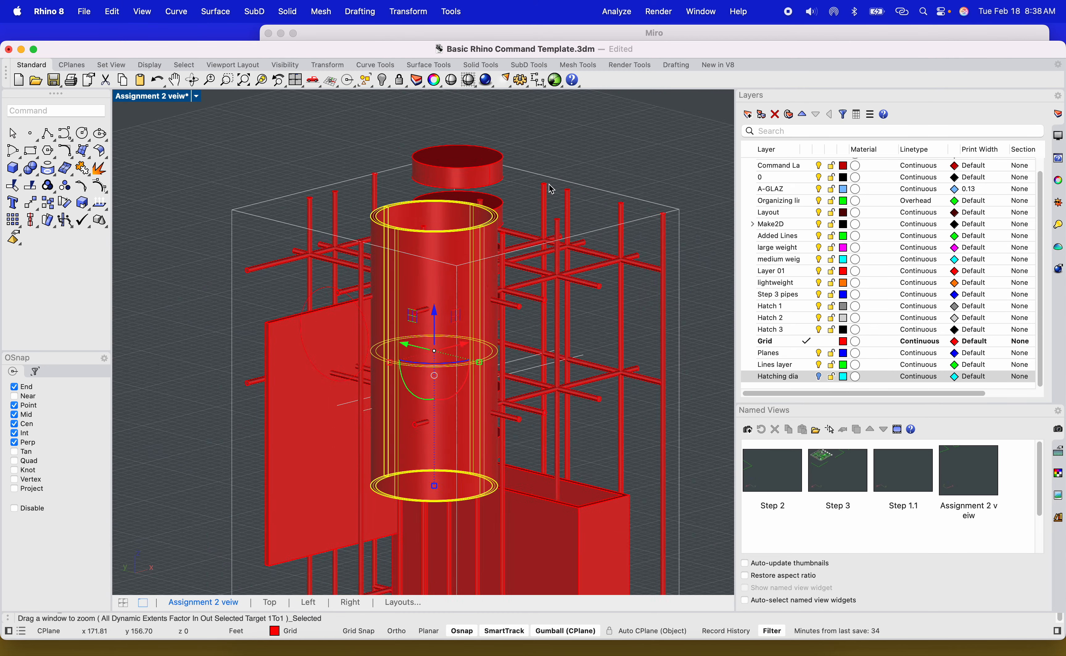
pyautogui.click(591, 144)
pyautogui.scroll(6, 483, 224)
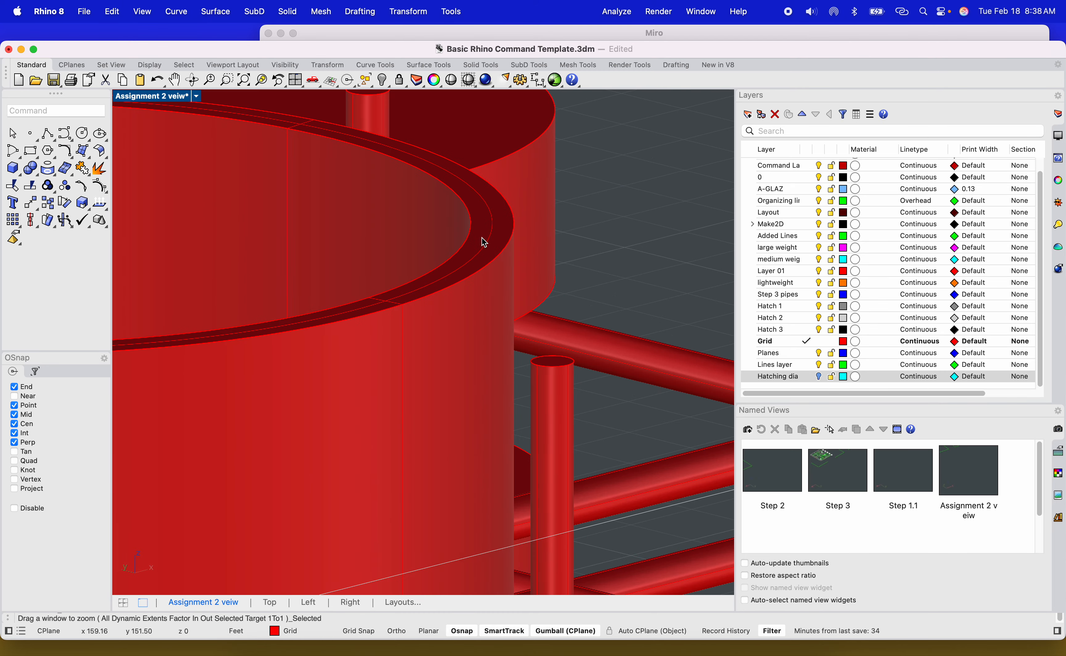
pyautogui.click(485, 243)
pyautogui.scroll(-10, 481, 238)
pyautogui.moveTo(410, 330); pyautogui.dragTo(385, 329, button='right')
pyautogui.click(312, 319)
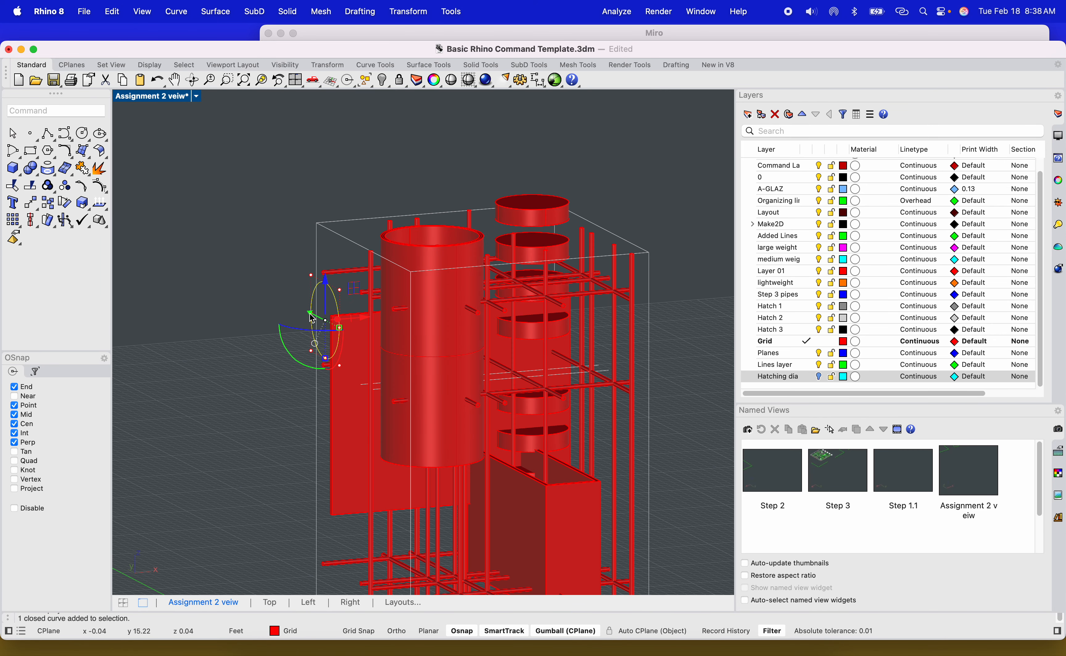
pyautogui.write('Wirecut')
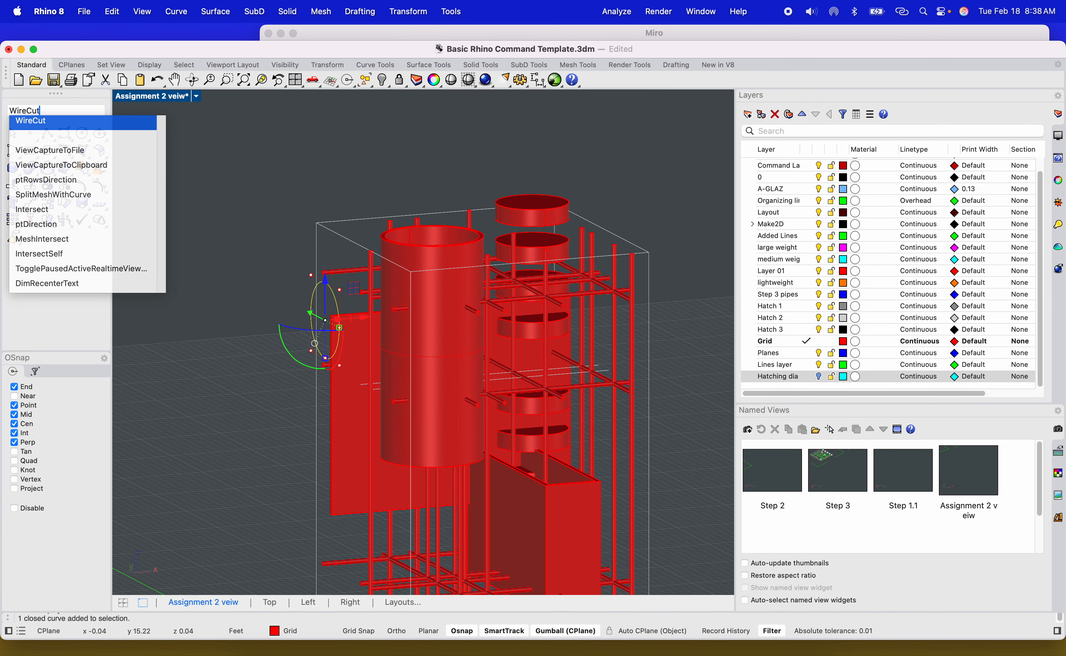
pyautogui.press('Return')
pyautogui.click(419, 253)
pyautogui.press('Return')
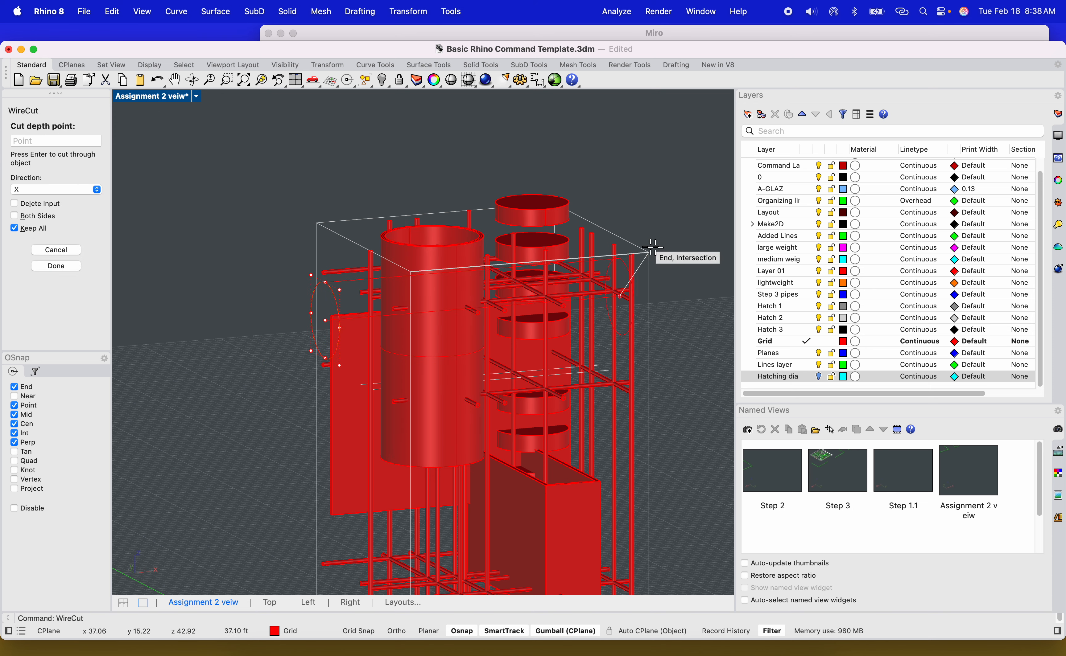
pyautogui.click(679, 248)
# Delete the circle curve and the cut-out wall disc to open a circular hole in the cylinder.
pyautogui.moveTo(411, 318); pyautogui.dragTo(454, 322, button='right')
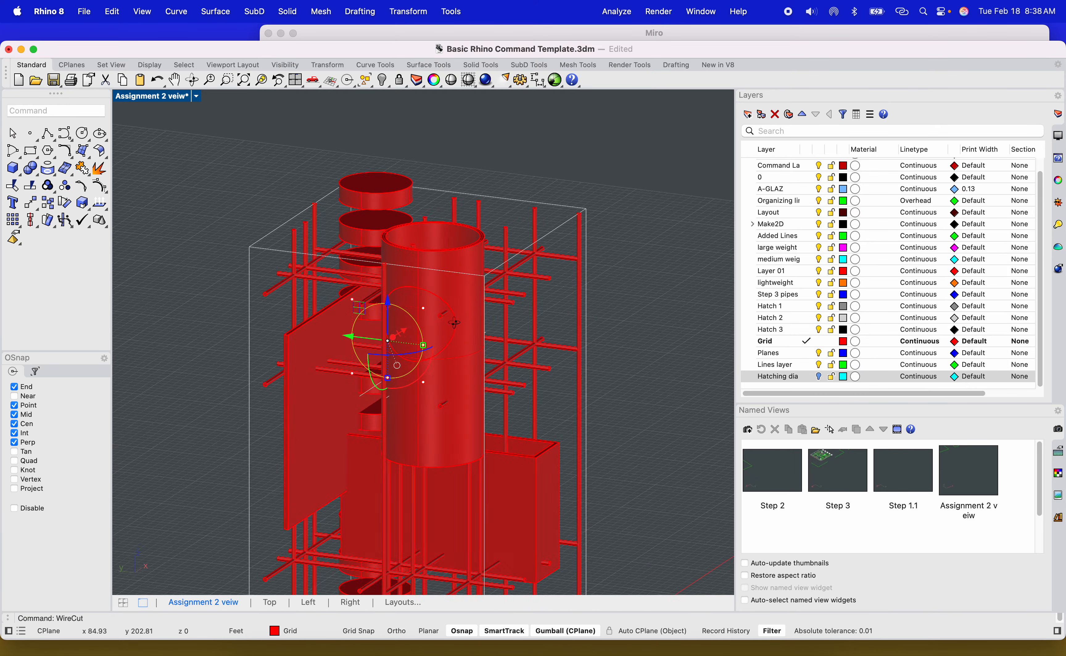
pyautogui.click(431, 327)
pyautogui.press('Delete')
pyautogui.scroll(3, 440, 323)
pyautogui.scroll(-3, 440, 323)
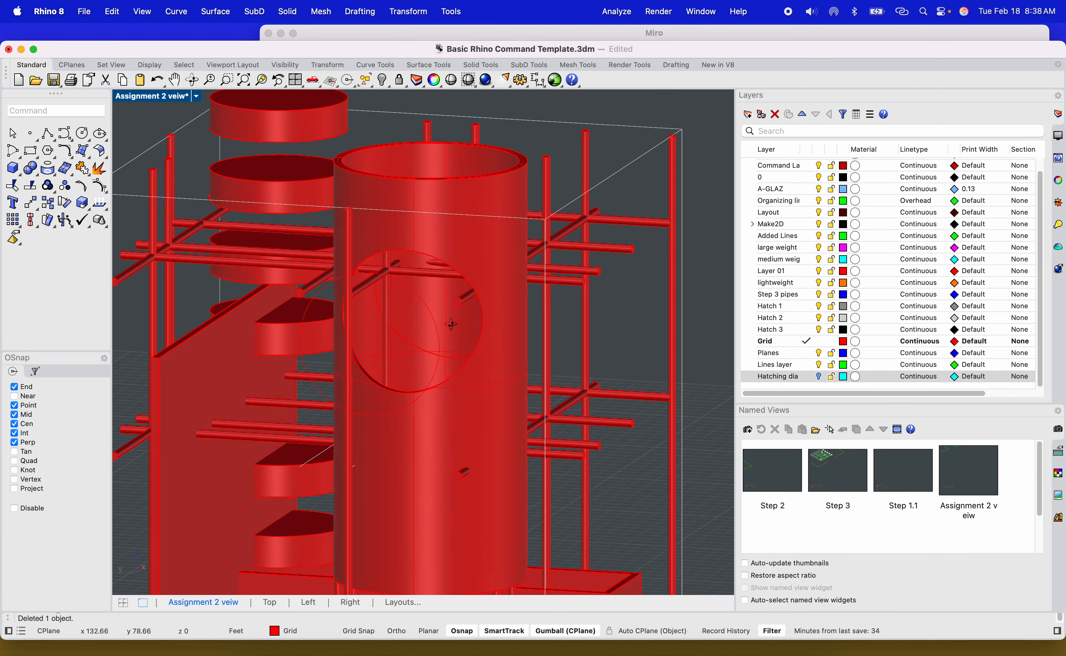
pyautogui.click(436, 327)
pyautogui.press('Delete')
# Move the hollow cylinder slightly downward with the gumball.
pyautogui.moveTo(411, 329); pyautogui.dragTo(385, 394, button='right')
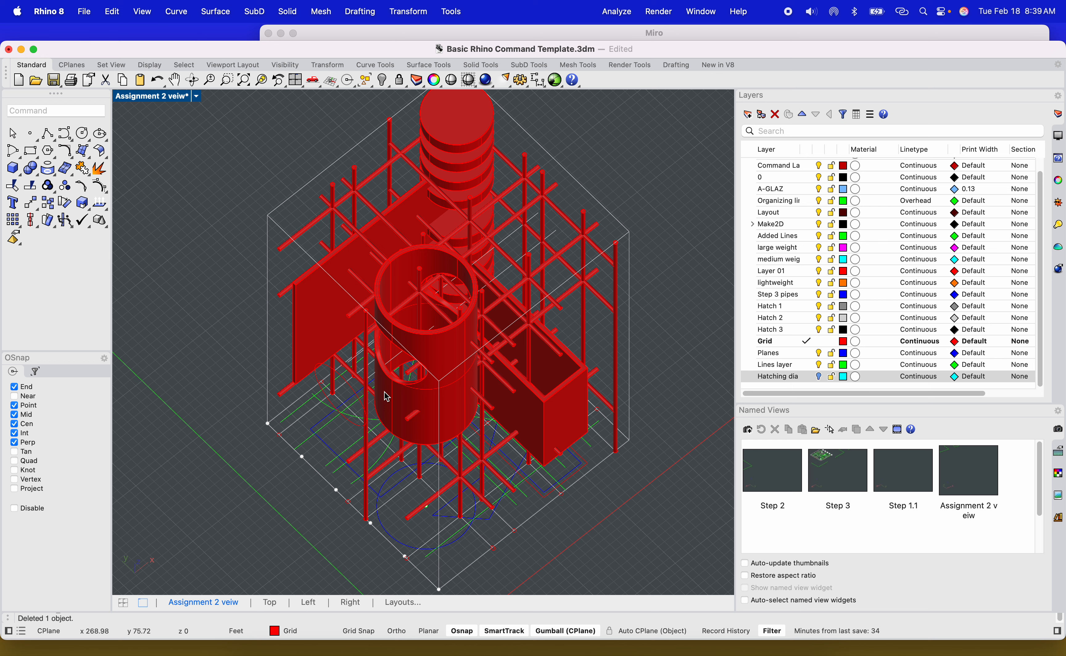
pyautogui.click(412, 431)
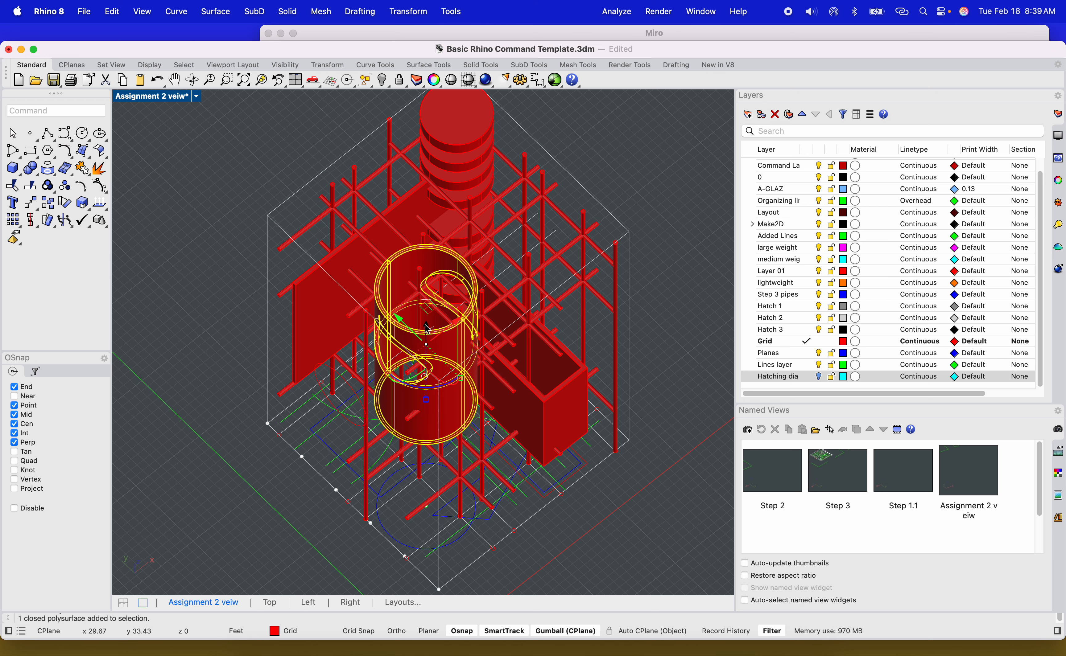
pyautogui.moveTo(427, 330); pyautogui.dragTo(427, 349)
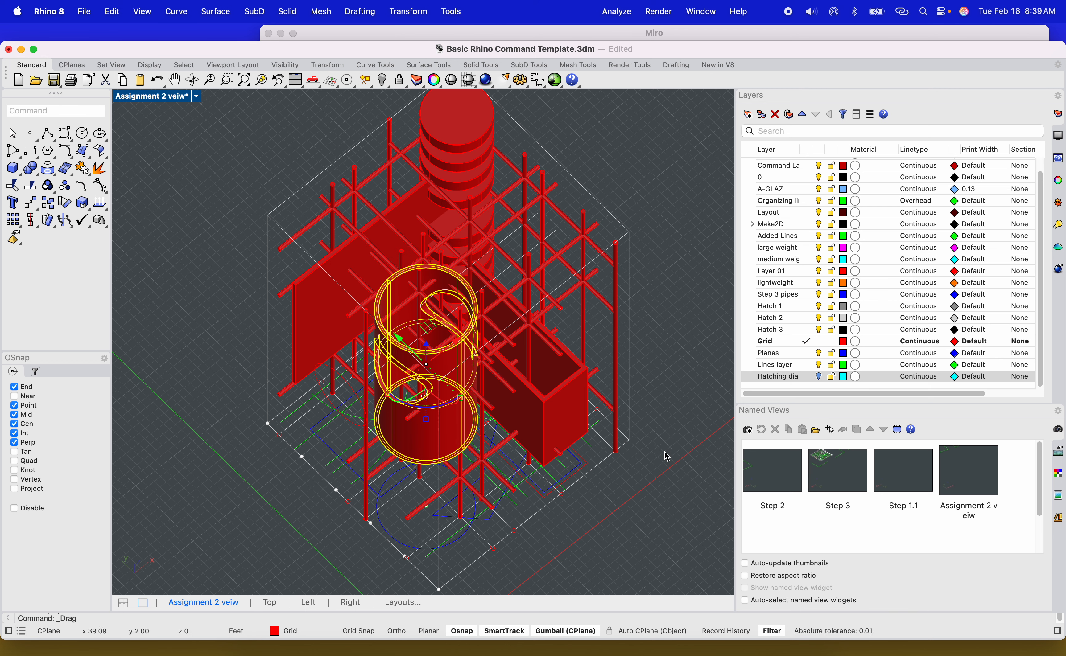
pyautogui.moveTo(649, 489); pyautogui.dragTo(668, 419, button='right')
pyautogui.moveTo(434, 360); pyautogui.dragTo(478, 481, button='right')
# Extrude the rectangle curve at the tower's base into a solid slab 12" thick.
pyautogui.scroll(10, 478, 481)
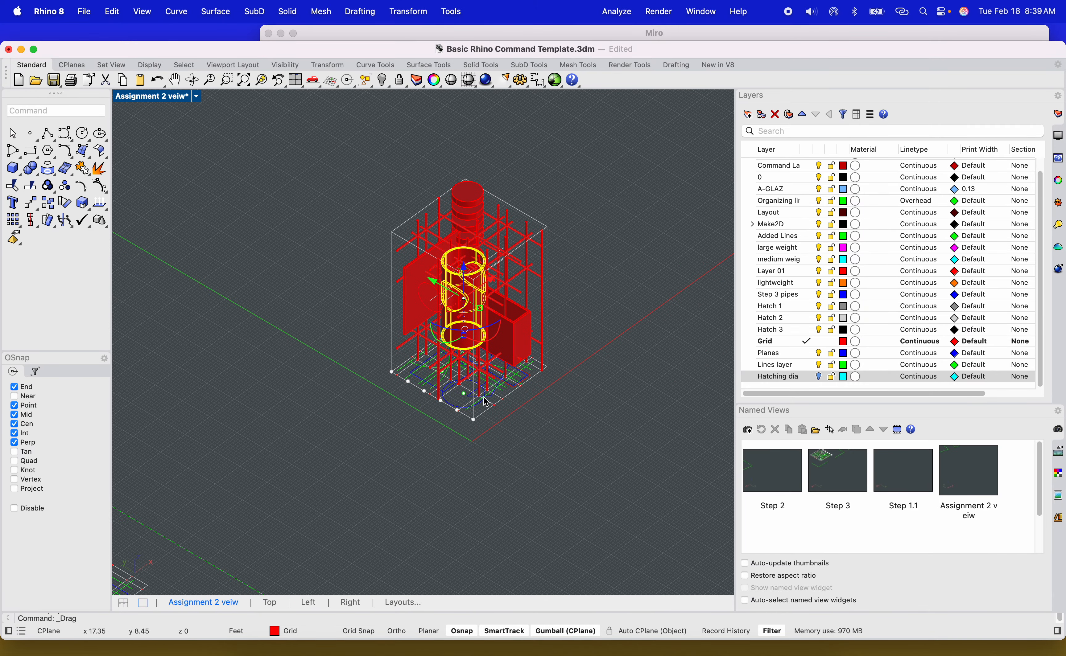
pyautogui.scroll(5, 412, 425)
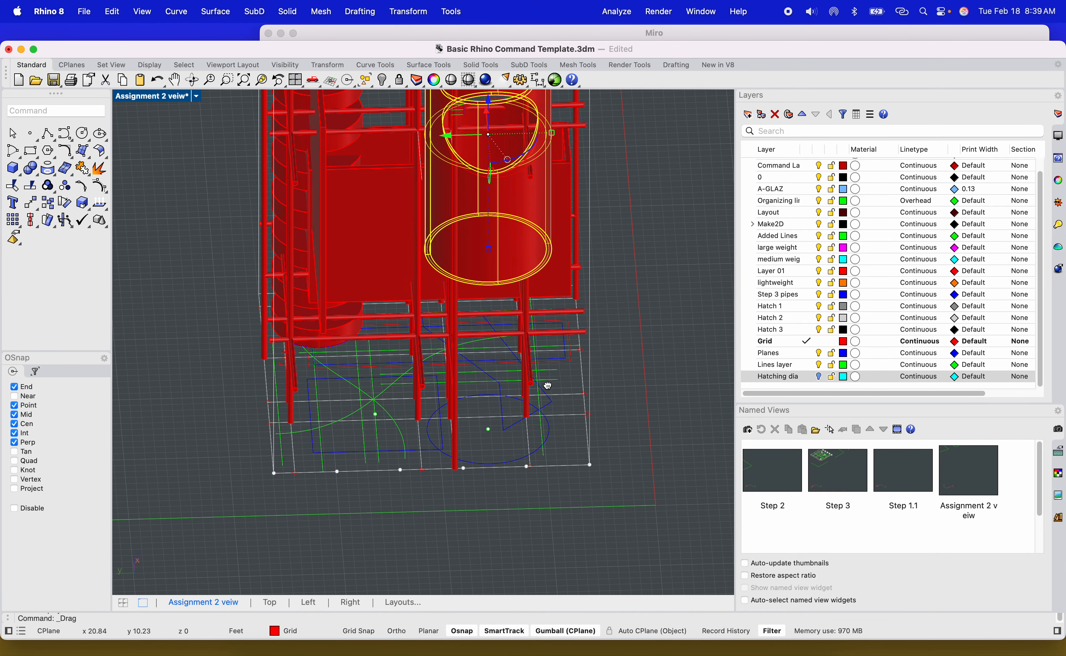
pyautogui.click(324, 491)
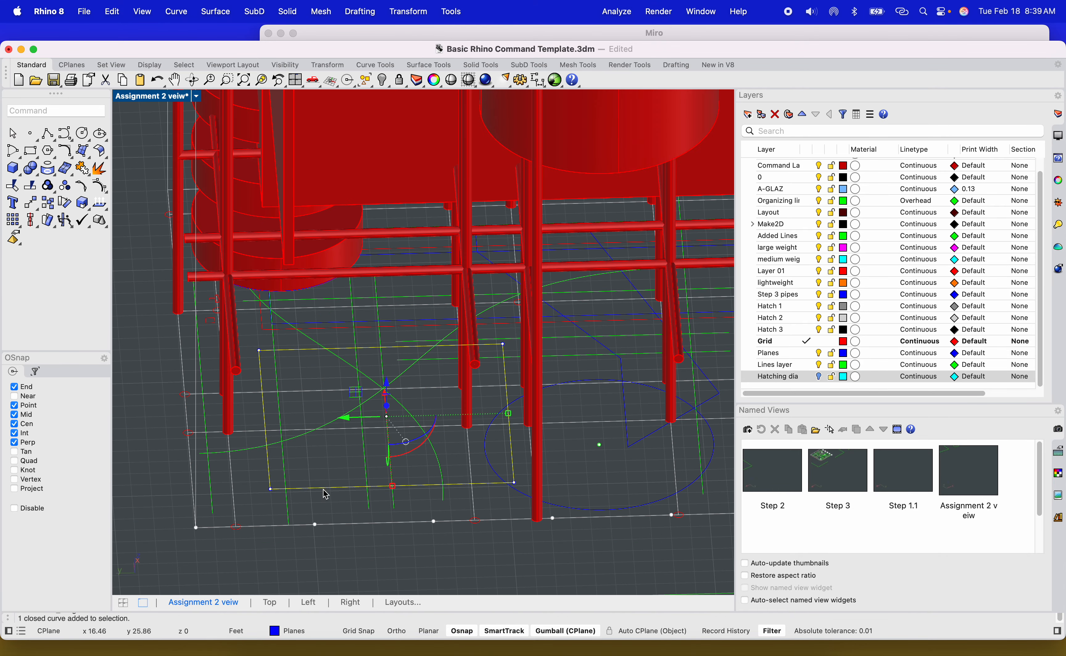
pyautogui.scroll(-5, 330, 494)
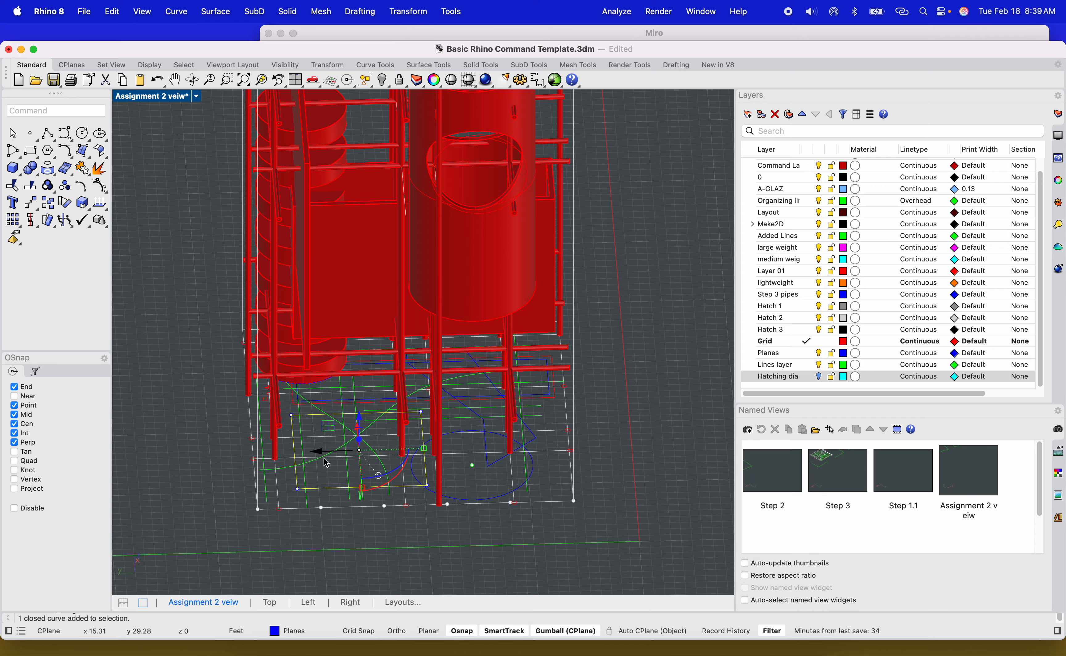
pyautogui.scroll(10, 326, 463)
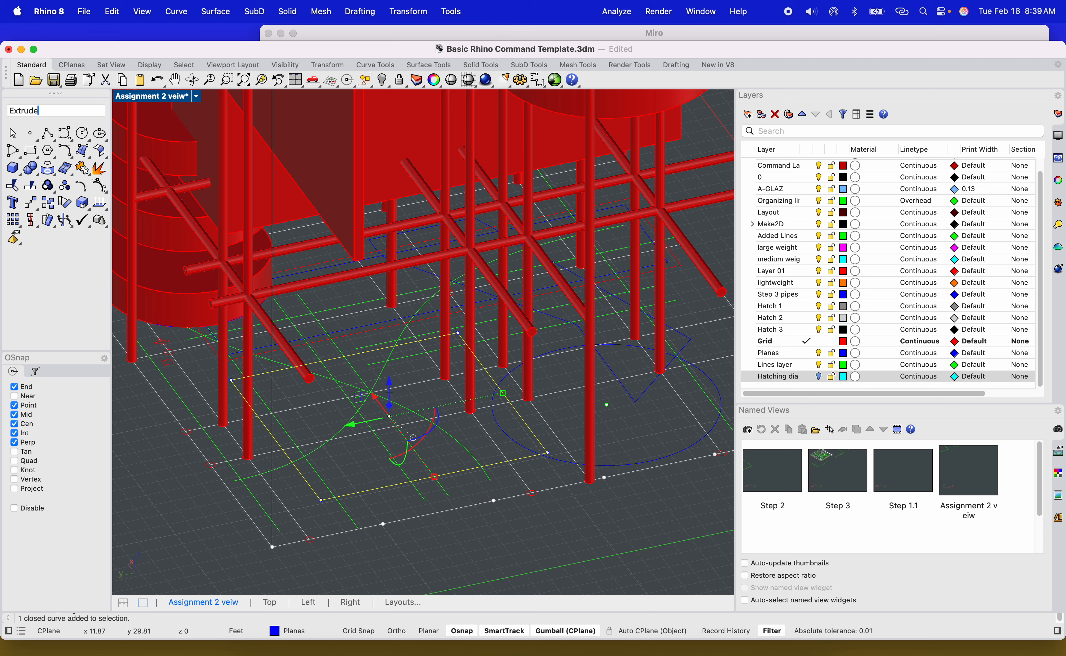
pyautogui.press('Return')
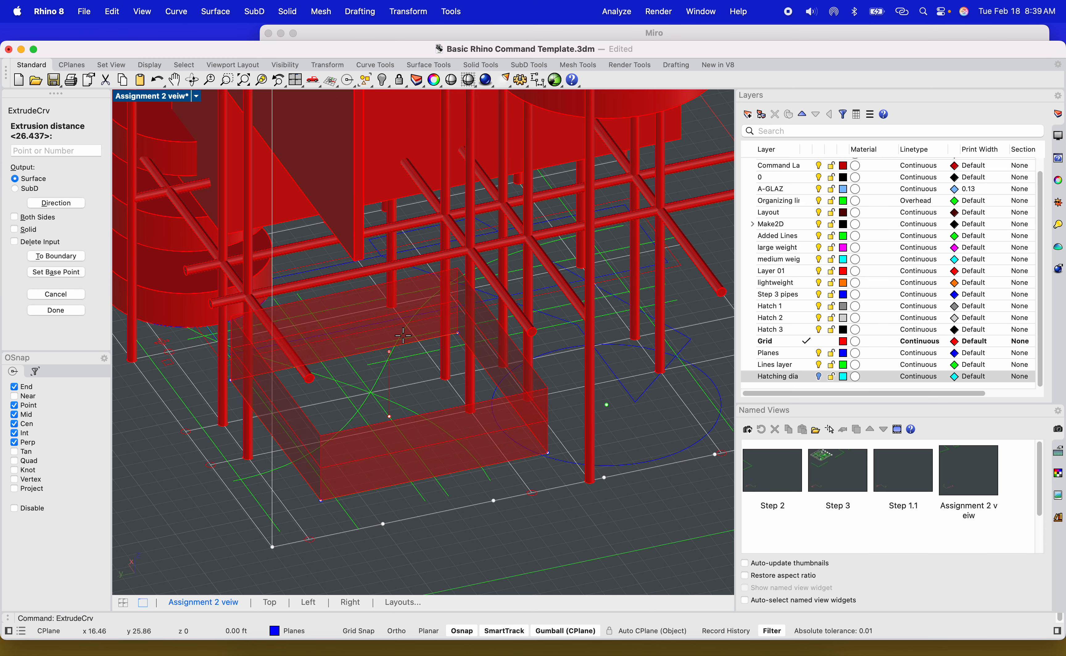
pyautogui.click(17, 229)
pyautogui.scroll(4, 321, 388)
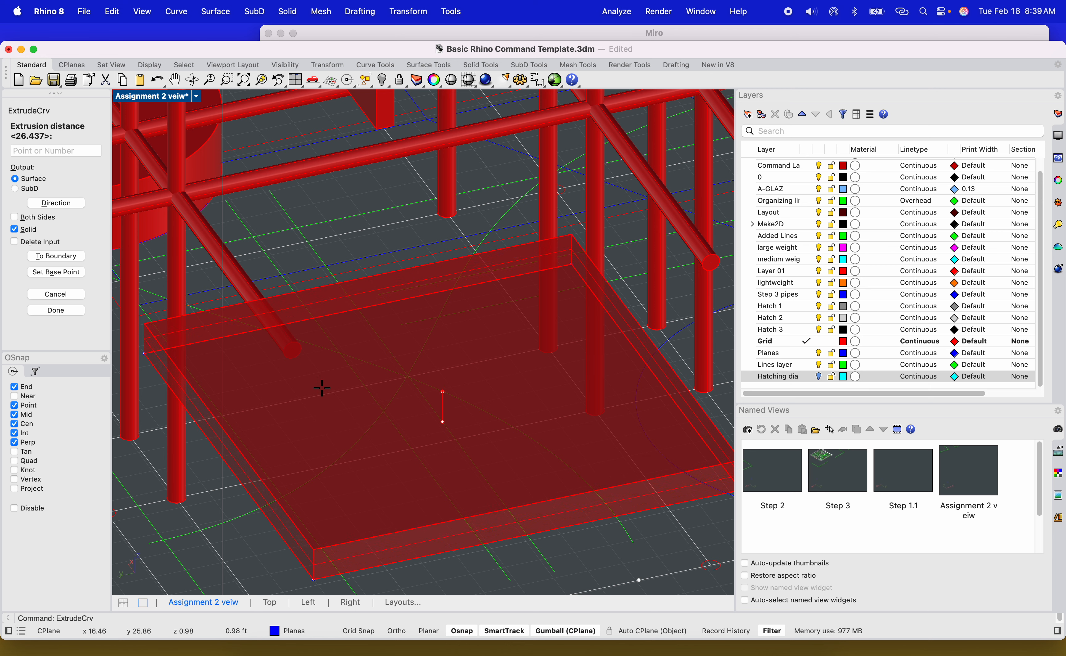
pyautogui.write('12"')
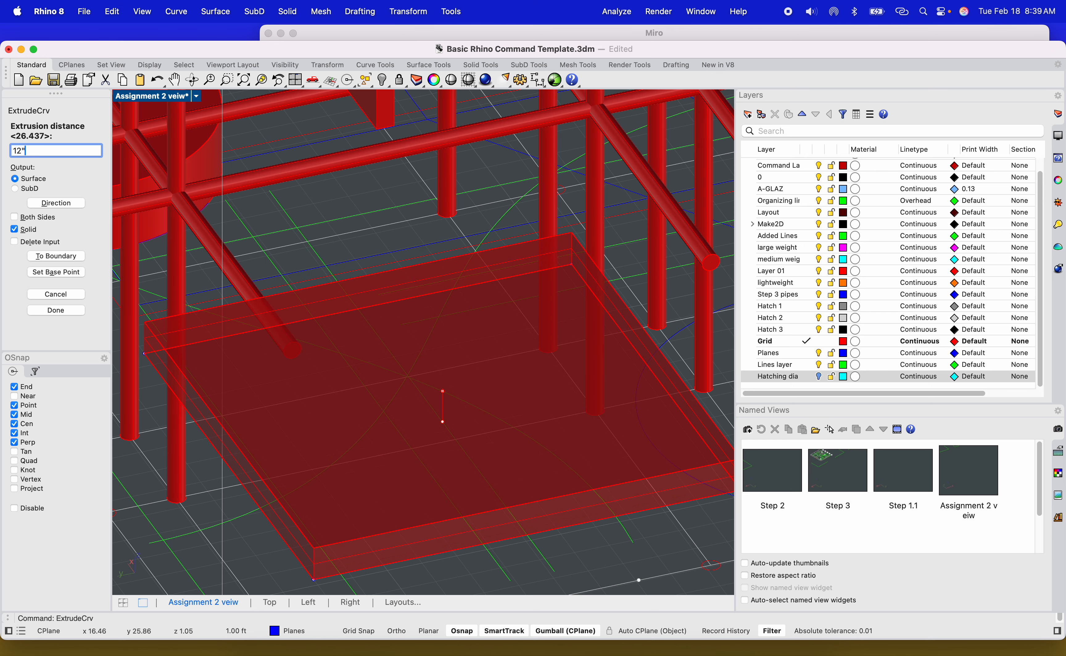
pyautogui.press('Return')
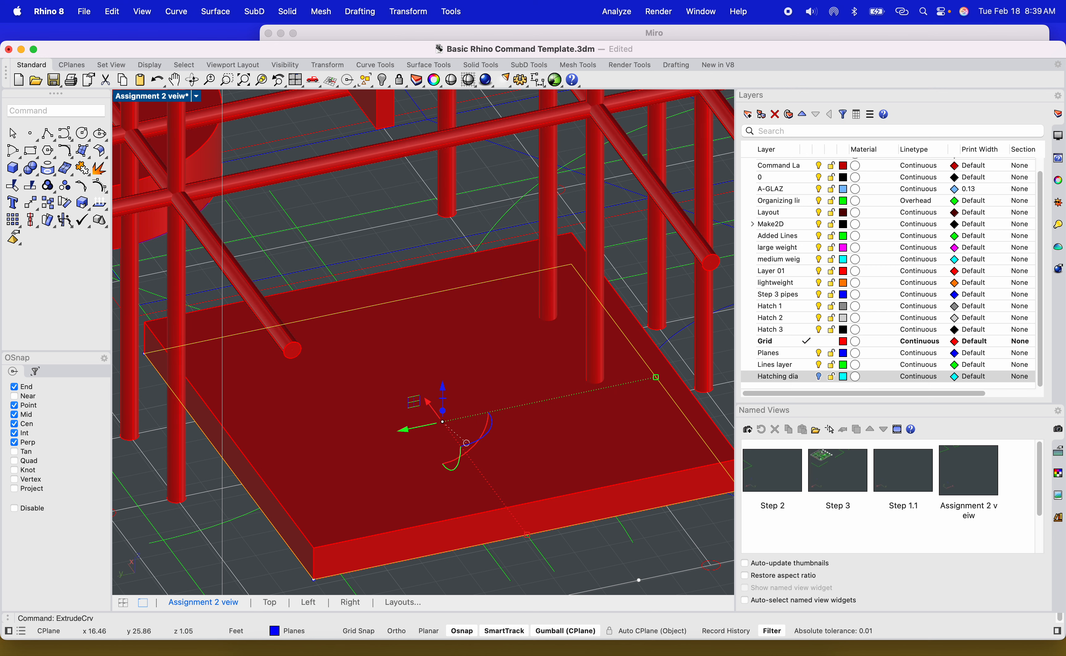
# Copy the base slab straight up three times to different heights in the Right view.
pyautogui.scroll(-5, 361, 464)
pyautogui.click(358, 459)
pyautogui.scroll(-2, 411, 475)
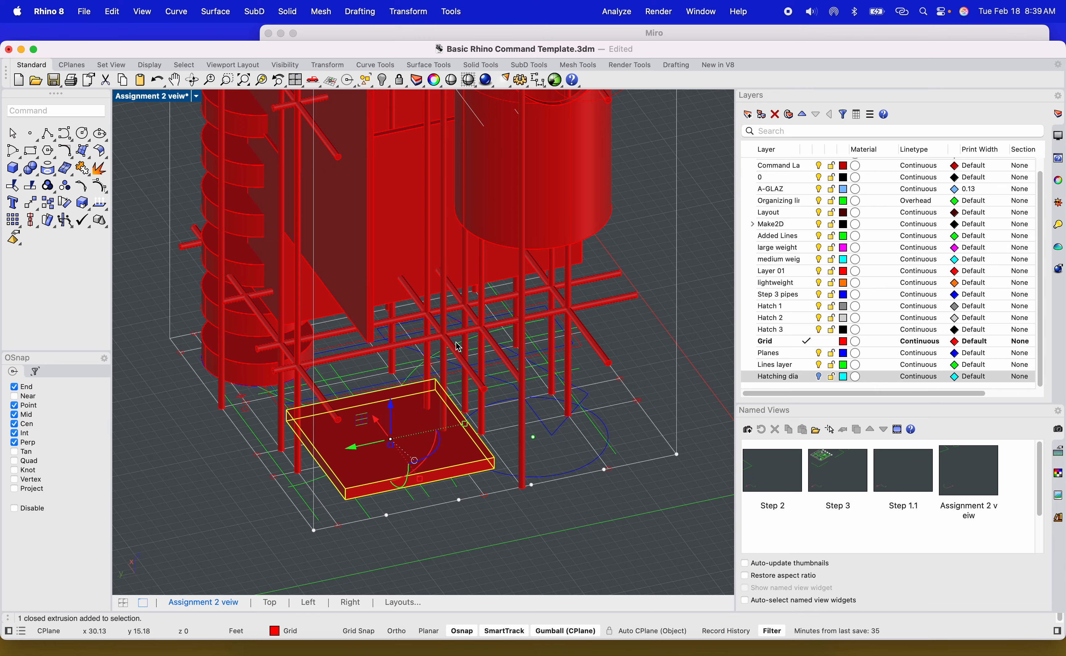
pyautogui.moveTo(458, 347); pyautogui.dragTo(461, 437, button='right')
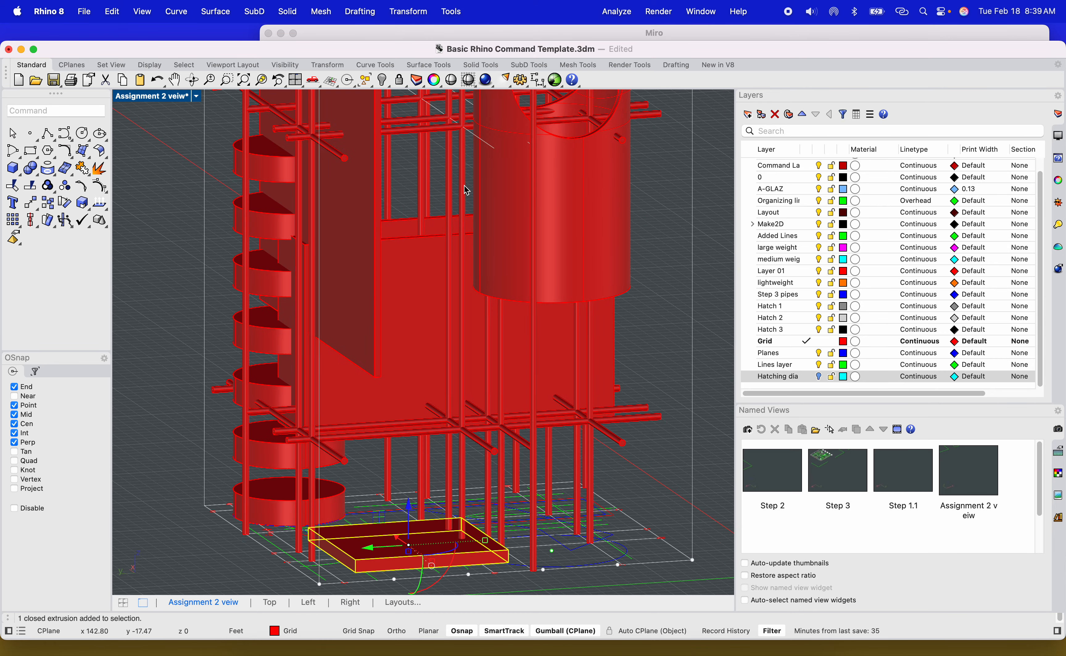
pyautogui.doubleClick(169, 96)
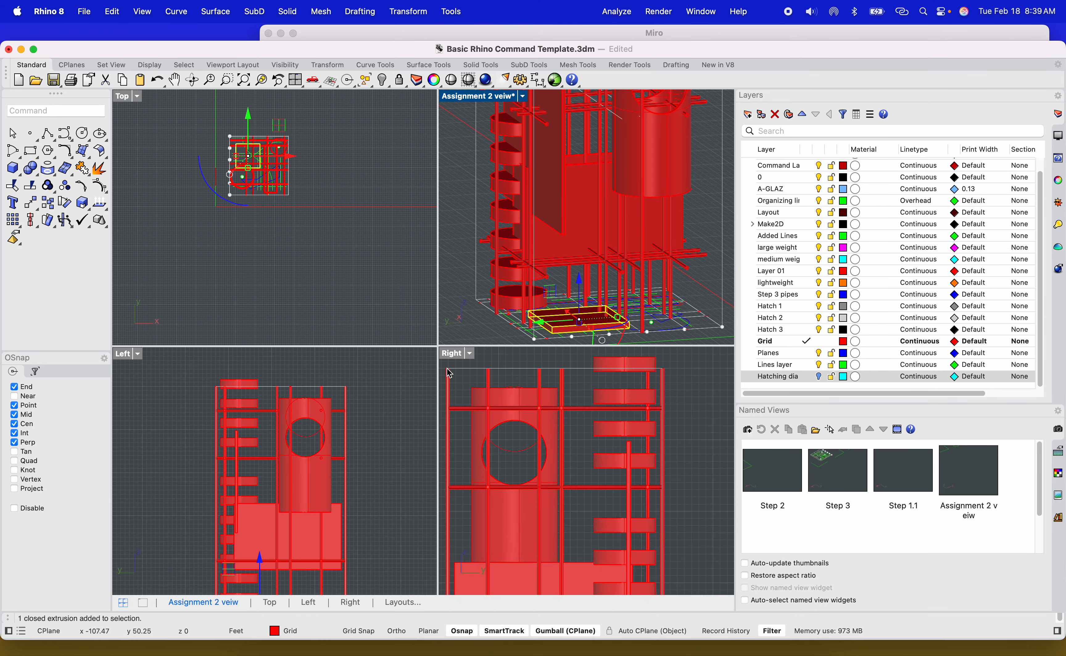
pyautogui.scroll(-6, 501, 400)
pyautogui.moveTo(478, 557); pyautogui.dragTo(488, 497, button='right')
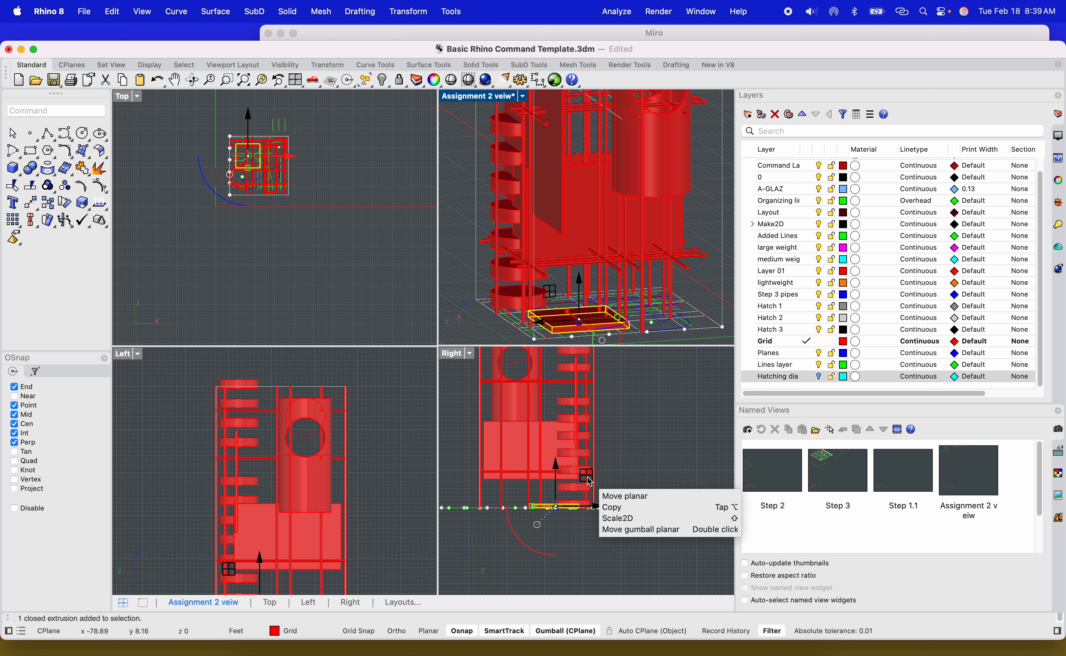
pyautogui.write('copy')
pyautogui.press('Return')
pyautogui.click(625, 493)
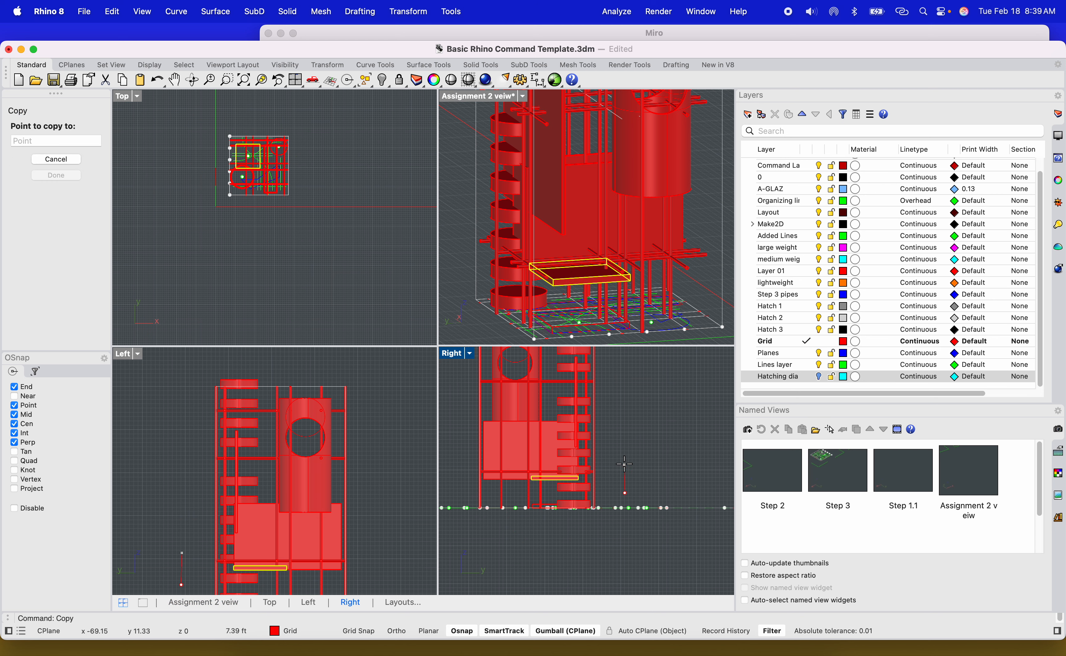
pyautogui.click(625, 488)
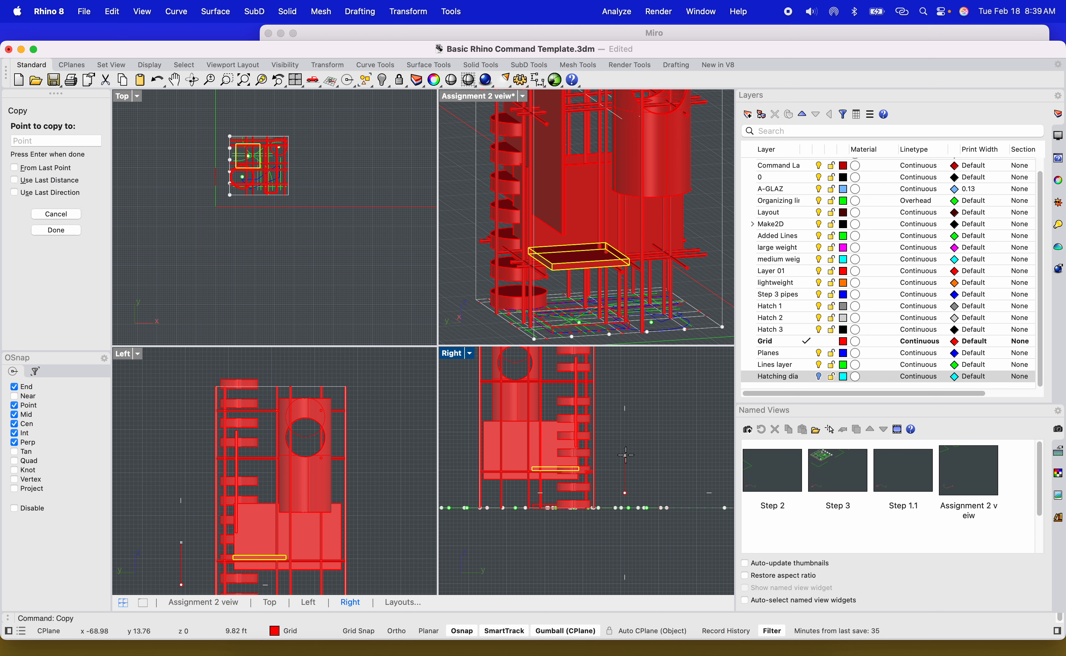
pyautogui.click(627, 405)
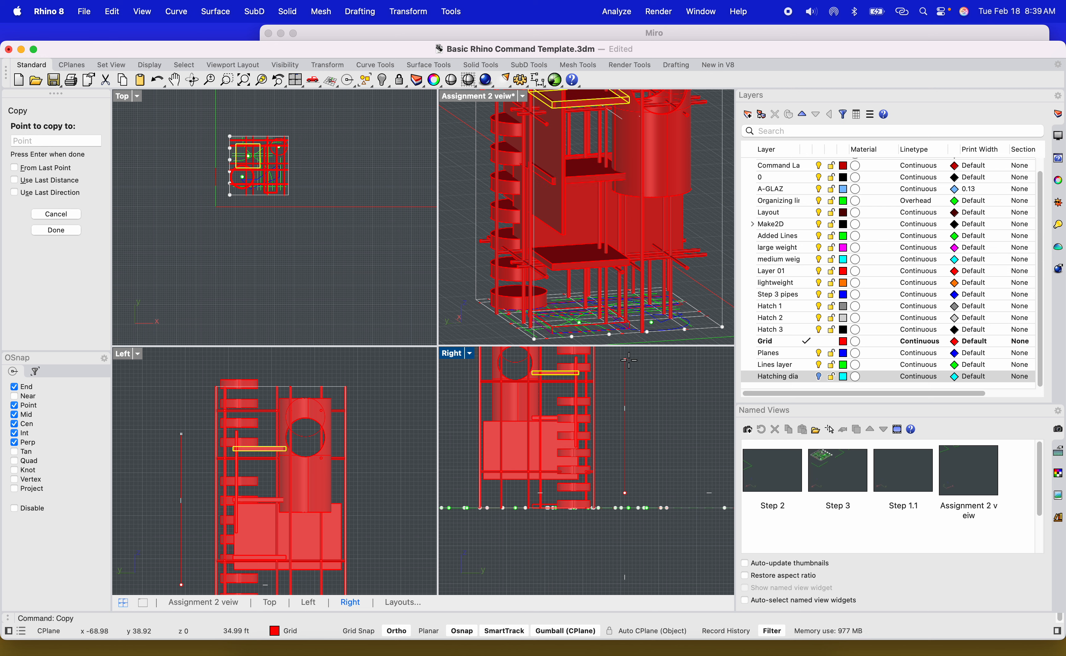
pyautogui.keyDown('shift'); pyautogui.click(628, 365); pyautogui.keyUp('shift')
pyautogui.moveTo(629, 367); pyautogui.dragTo(628, 466, button='right')
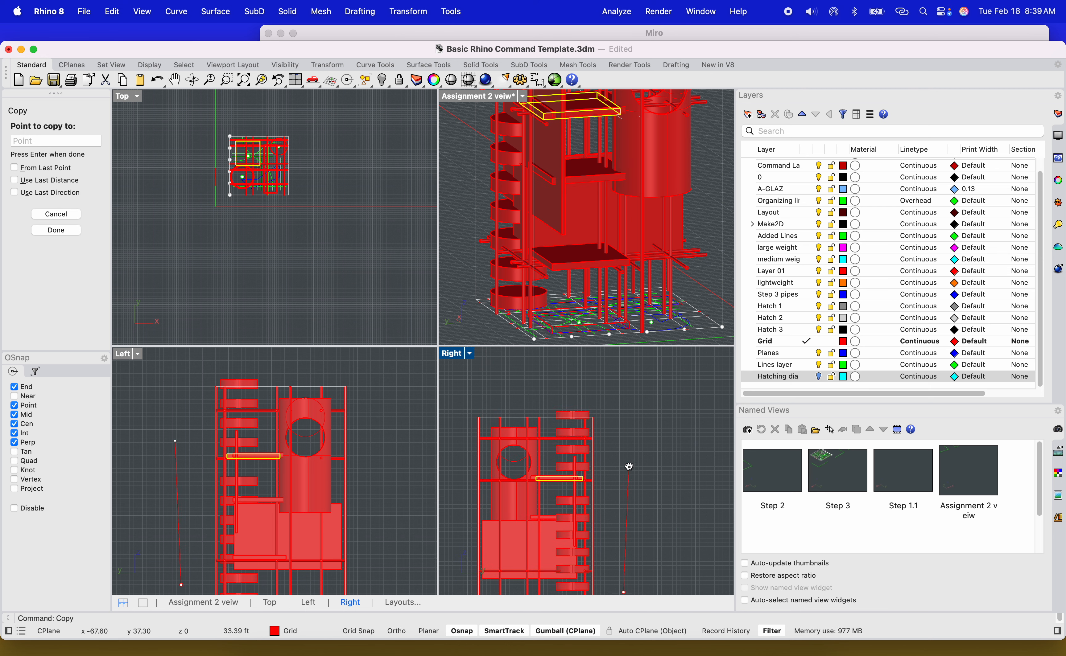
pyautogui.scroll(2, 615, 412)
pyautogui.scroll(2, 616, 412)
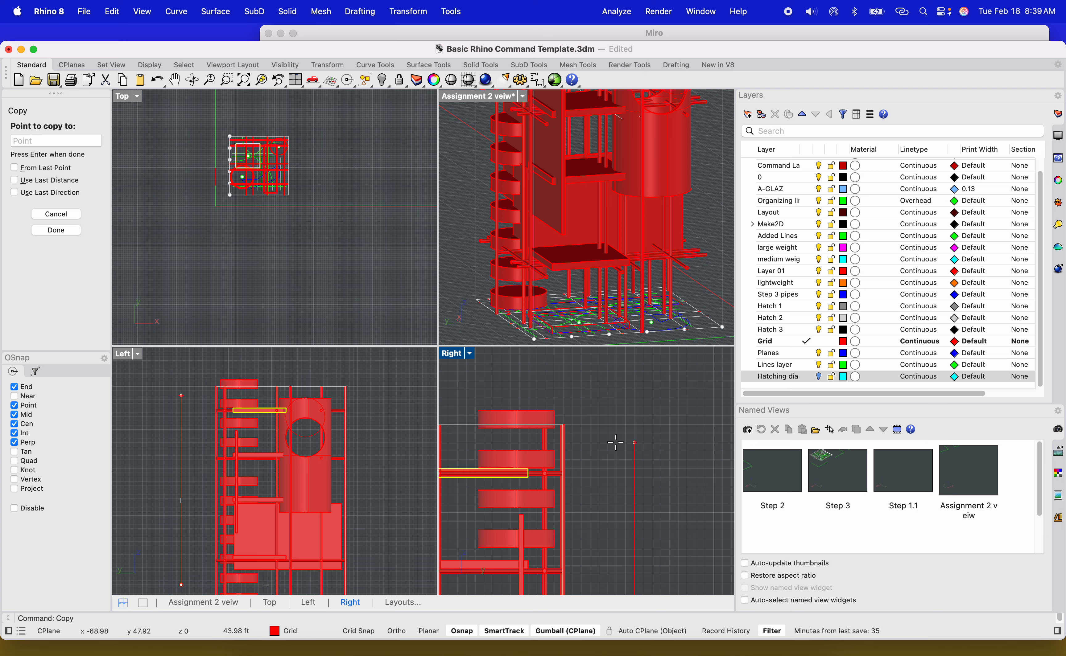
pyautogui.press('Escape')
pyautogui.press('Escape')
pyautogui.scroll(-6, 617, 349)
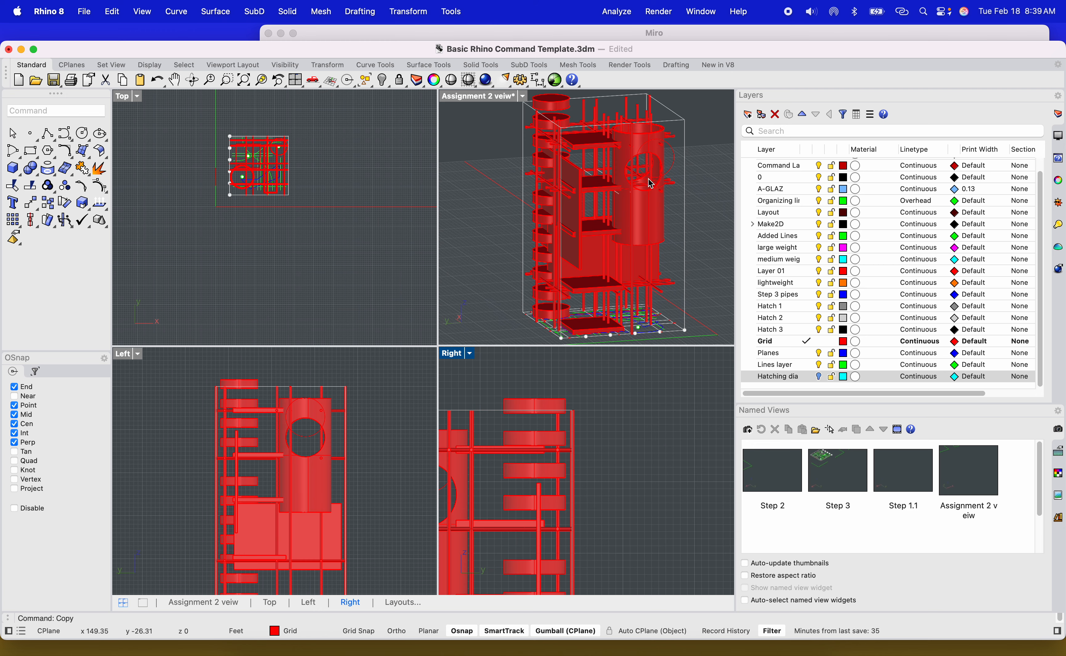
# Orbit around the tower and switch the perspective viewport to a Two Point Perspective view.
pyautogui.moveTo(604, 218); pyautogui.dragTo(513, 216, button='right')
pyautogui.scroll(10, 527, 228)
pyautogui.moveTo(517, 268); pyautogui.dragTo(601, 198, button='right')
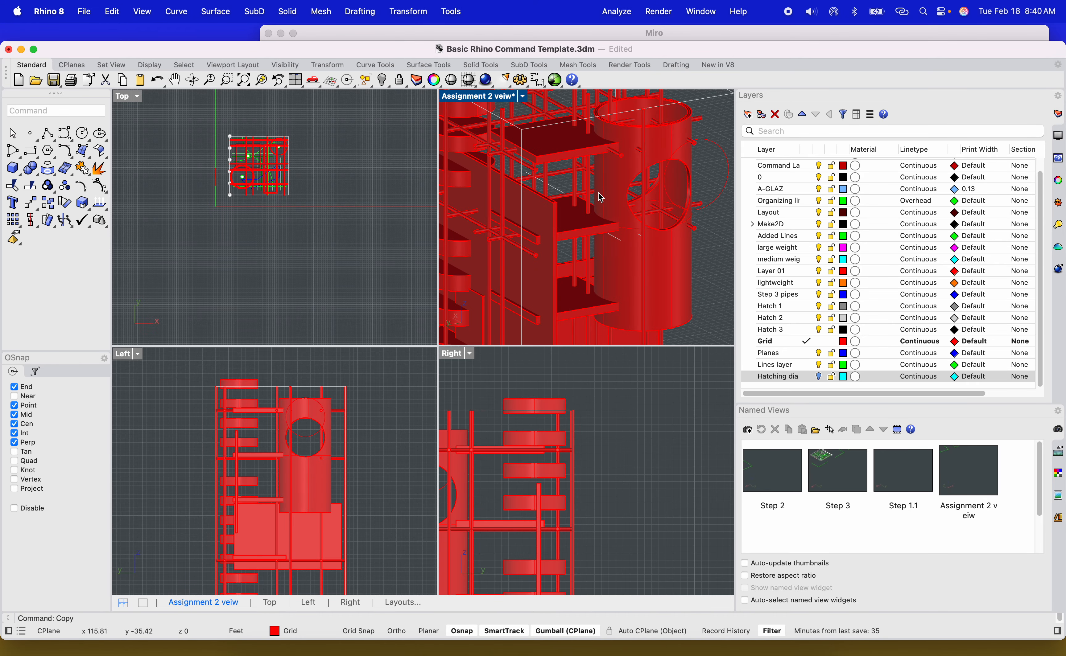
pyautogui.scroll(-5, 631, 256)
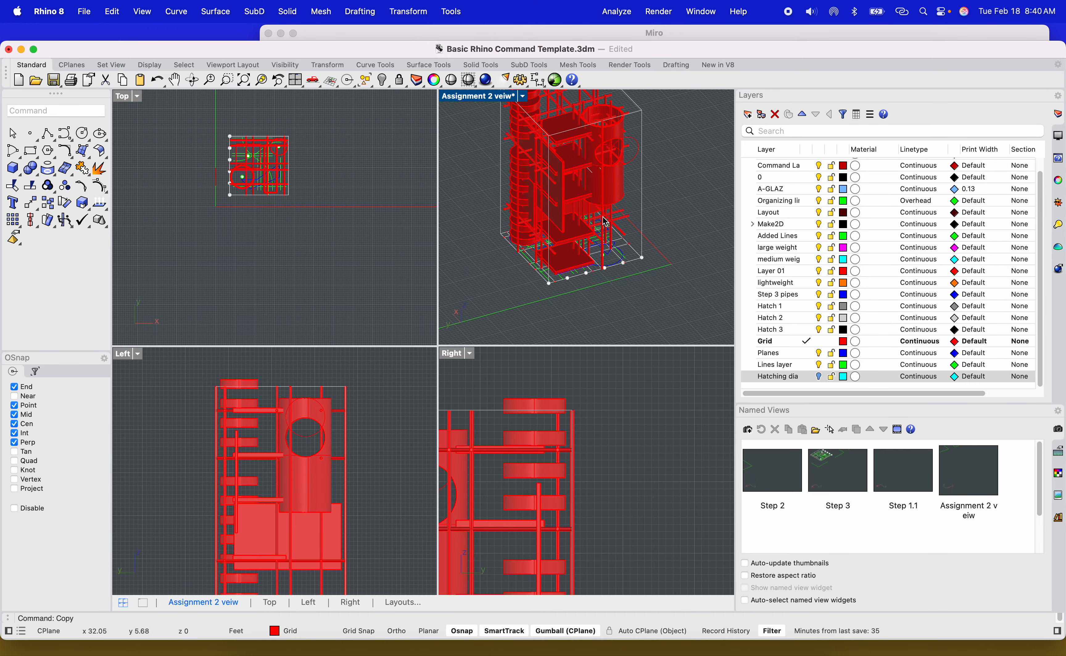
pyautogui.moveTo(545, 231); pyautogui.dragTo(550, 234, button='right')
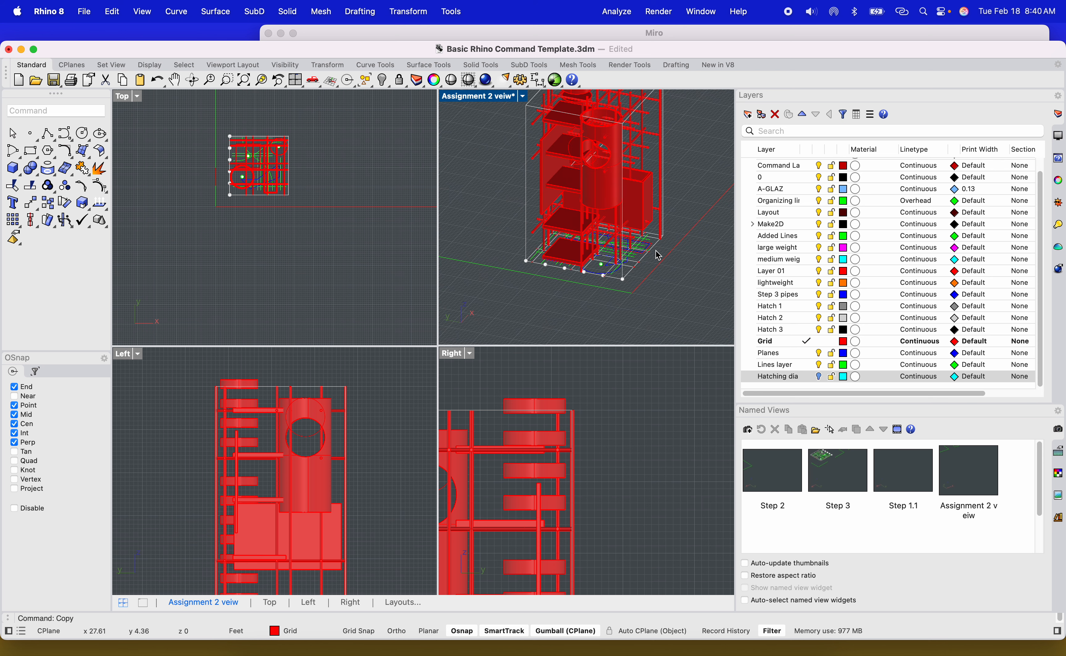
pyautogui.scroll(5, 658, 256)
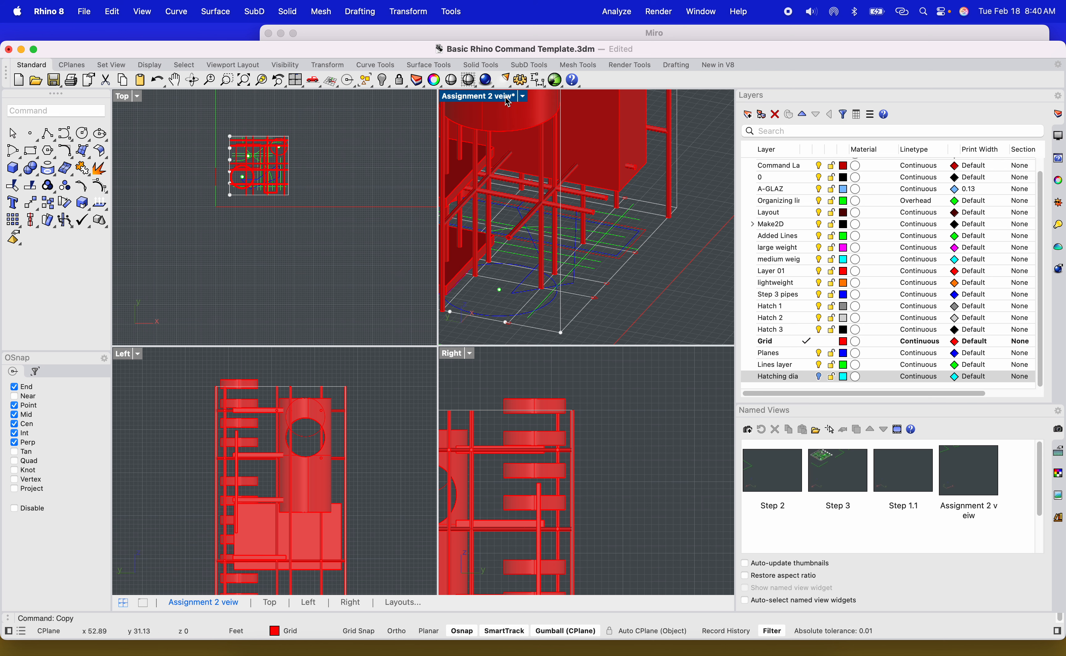
pyautogui.click(507, 102)
pyautogui.moveTo(652, 388)
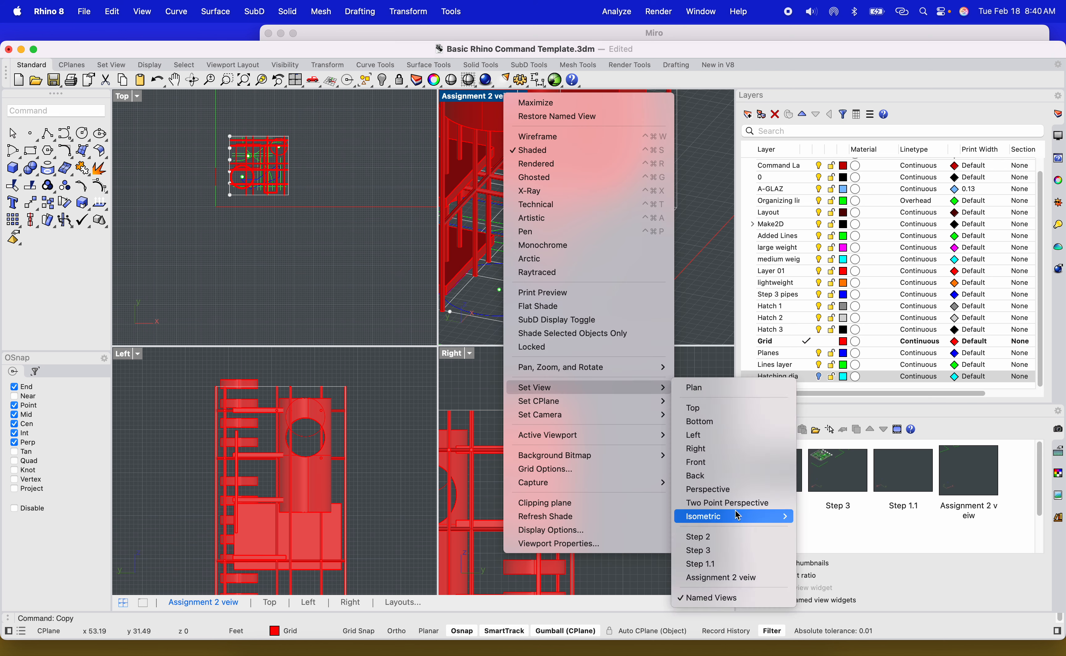
pyautogui.click(727, 504)
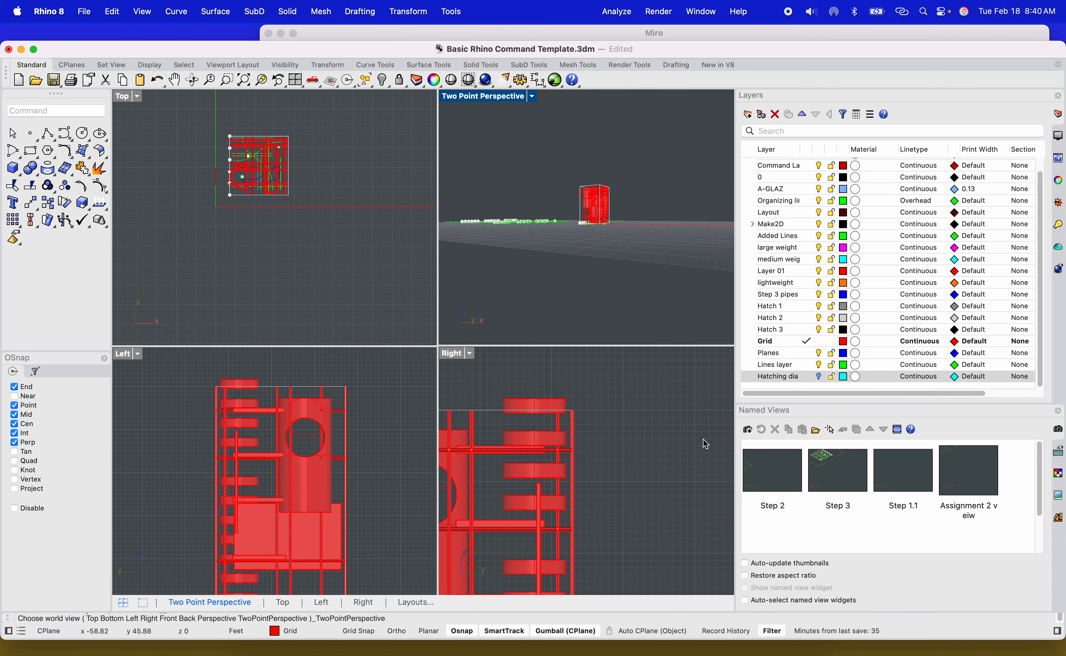
# Preview the tower in Rendered display mode, then return the viewport to Shaded display.
pyautogui.scroll(10, 598, 219)
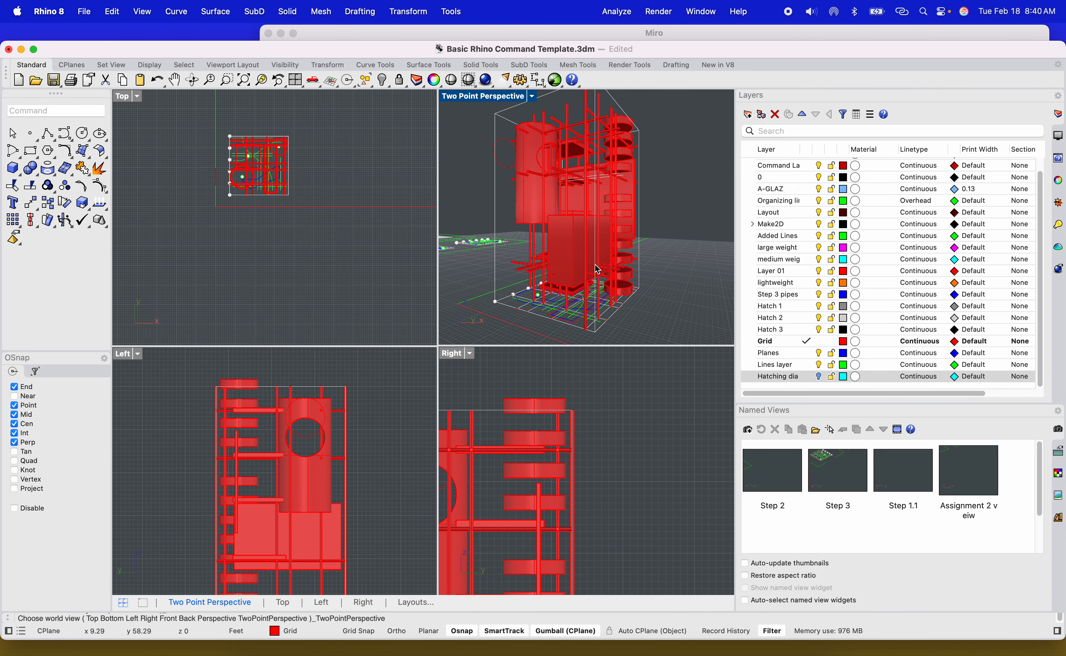
pyautogui.moveTo(590, 256); pyautogui.dragTo(539, 287, button='right')
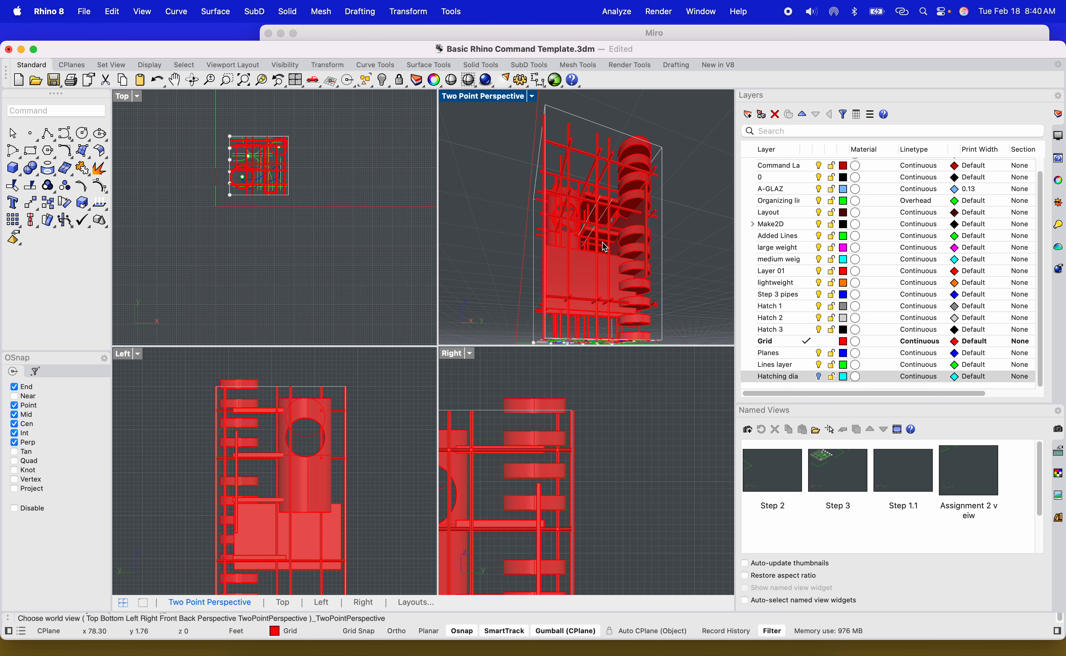
pyautogui.scroll(6, 609, 251)
pyautogui.scroll(-6, 609, 254)
pyautogui.moveTo(609, 258)
pyautogui.mouseDown(button='right')
pyautogui.moveTo(598, 256)
pyautogui.moveTo(644, 267)
pyautogui.moveTo(619, 245)
pyautogui.mouseUp(button='right')
pyautogui.rightClick(455, 98)
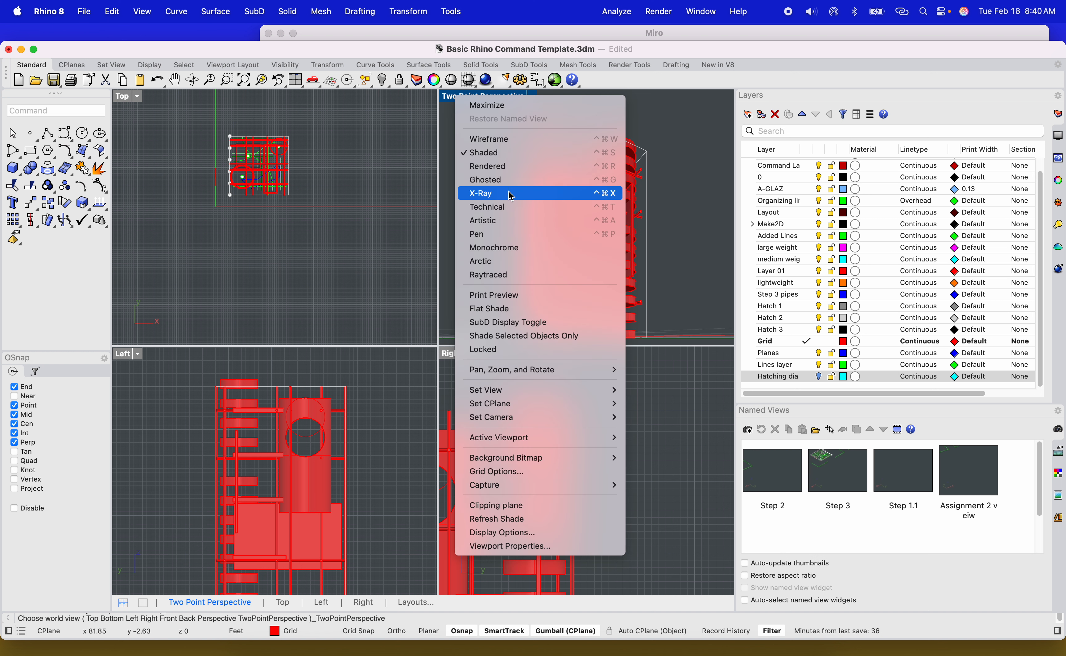
pyautogui.click(595, 166)
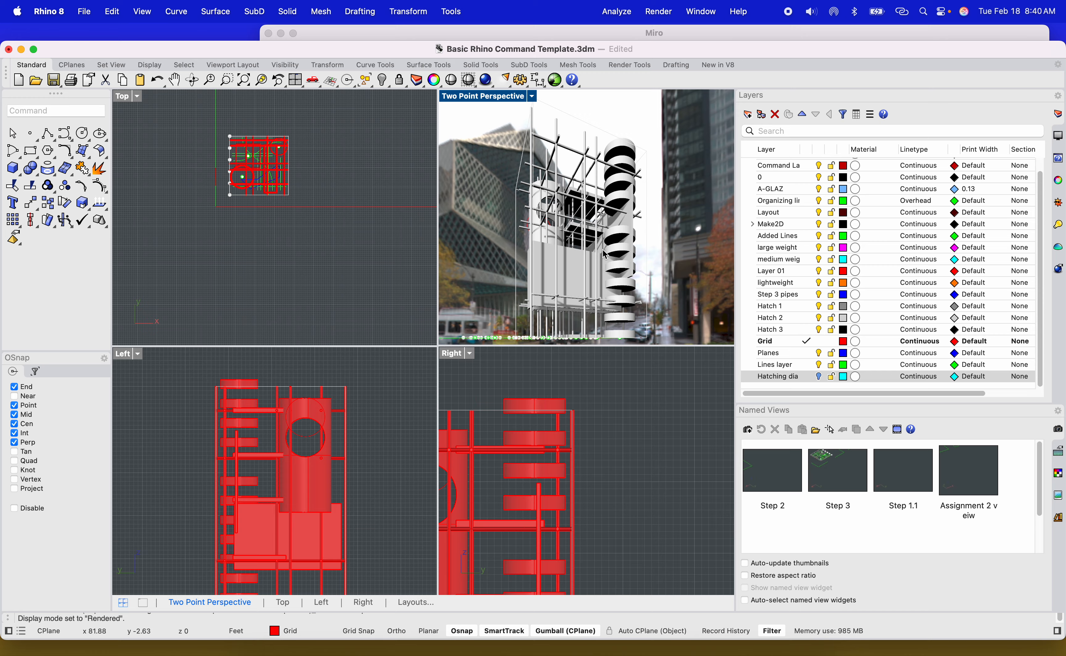
pyautogui.moveTo(621, 267); pyautogui.dragTo(455, 116, button='right')
pyautogui.click(454, 100)
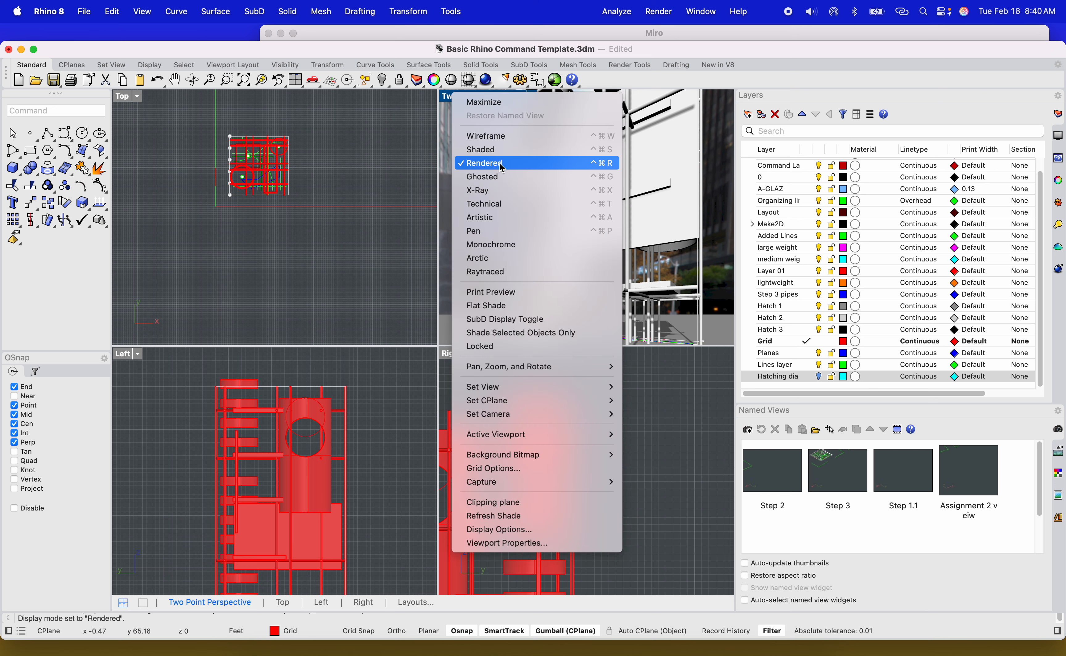
pyautogui.click(495, 150)
# Set the perspective viewport to the NE isometric view.
pyautogui.scroll(-6, 617, 225)
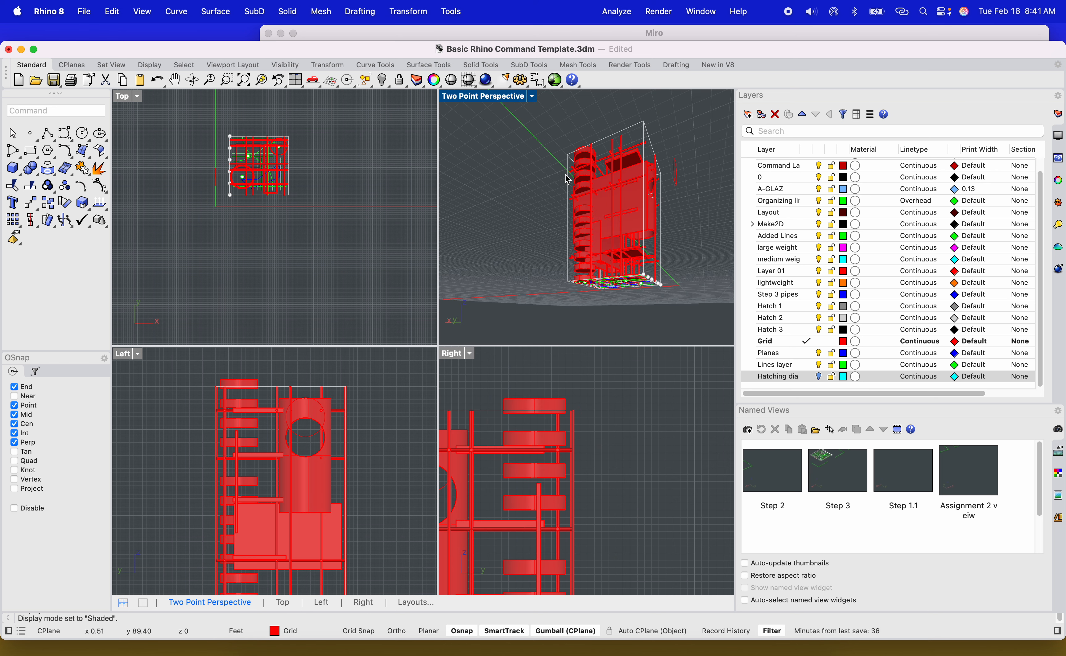
pyautogui.scroll(6, 630, 169)
pyautogui.keyDown('shift'); pyautogui.moveTo(626, 190); pyautogui.dragTo(620, 162, button='right'); pyautogui.keyUp('shift')
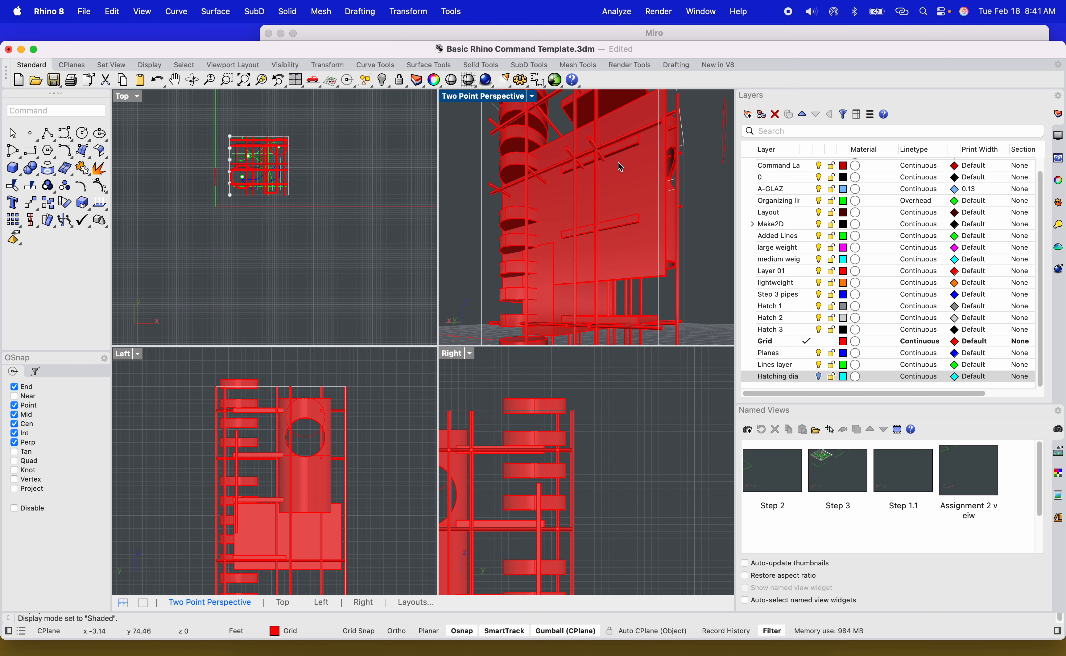
pyautogui.scroll(-5, 612, 199)
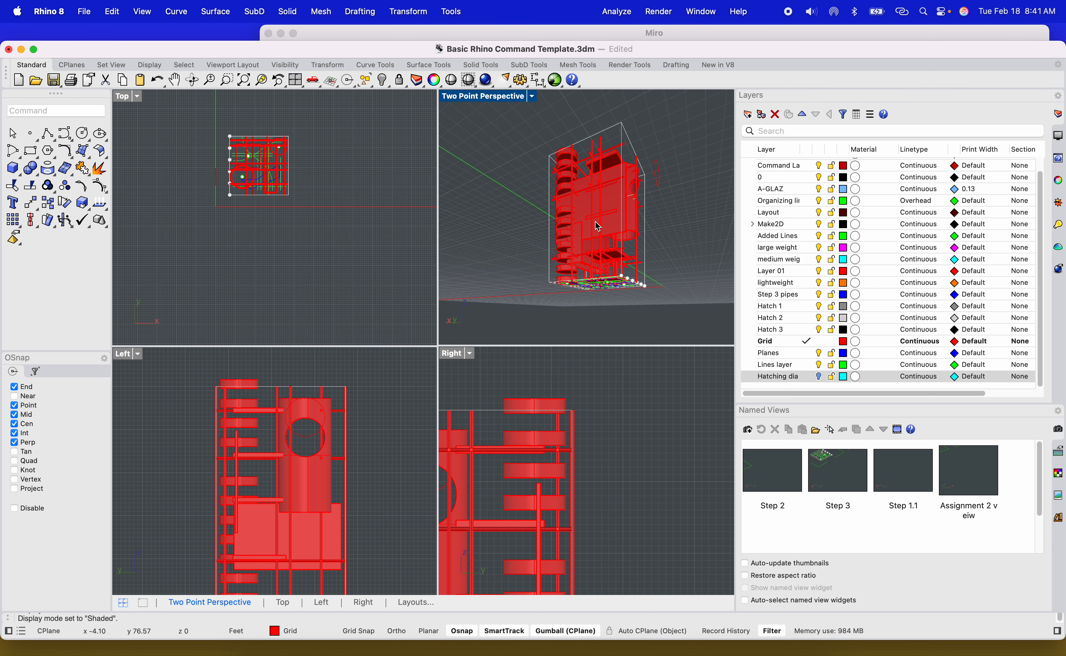
pyautogui.keyDown('shift'); pyautogui.moveTo(595, 222); pyautogui.dragTo(589, 217, button='right'); pyautogui.keyUp('shift')
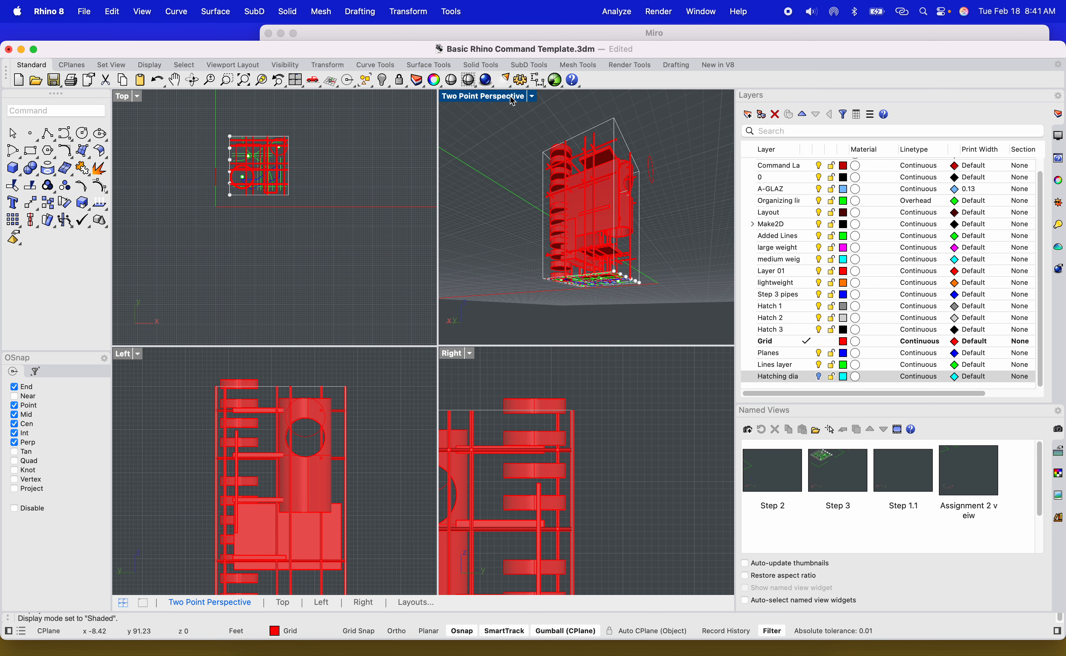
pyautogui.click(512, 98)
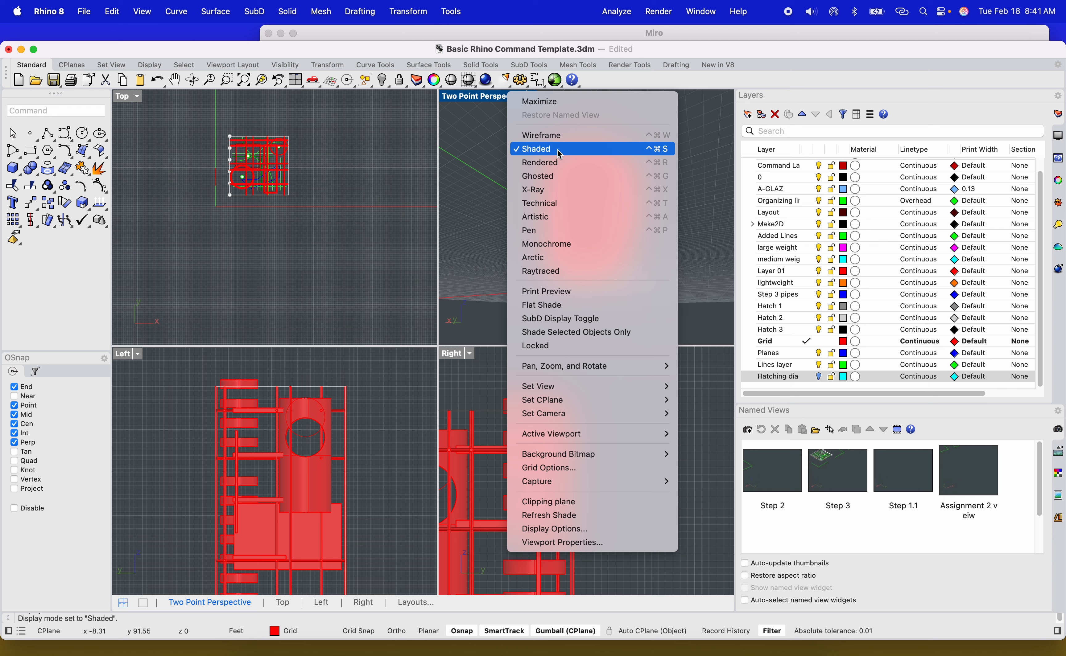
pyautogui.click(478, 177)
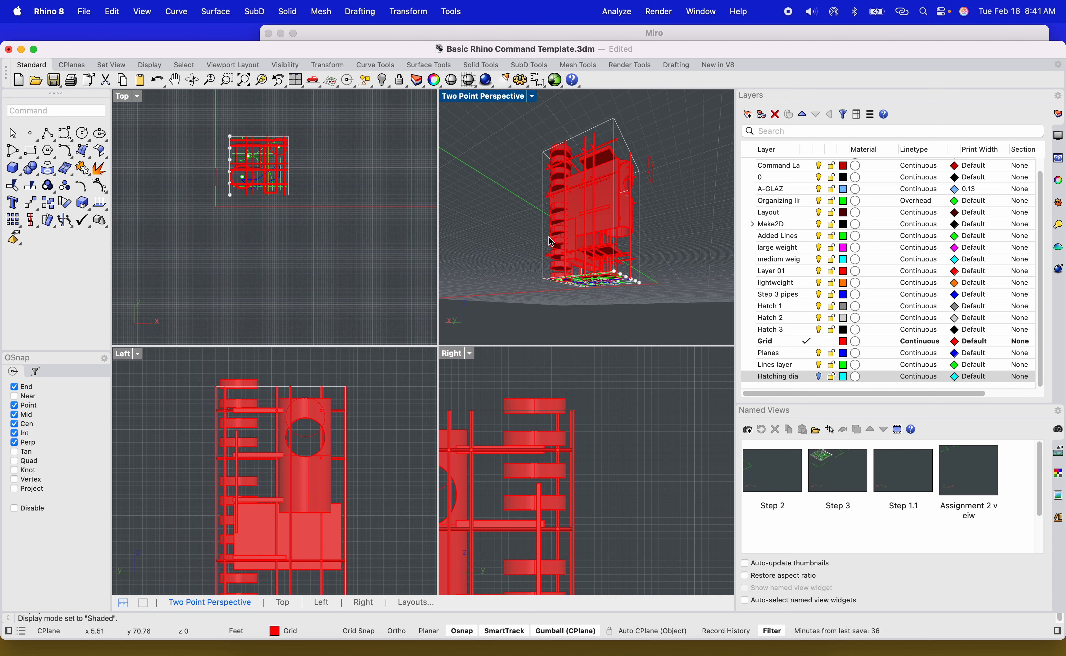
pyautogui.moveTo(511, 197); pyautogui.dragTo(547, 232, button='right')
pyautogui.click(502, 101)
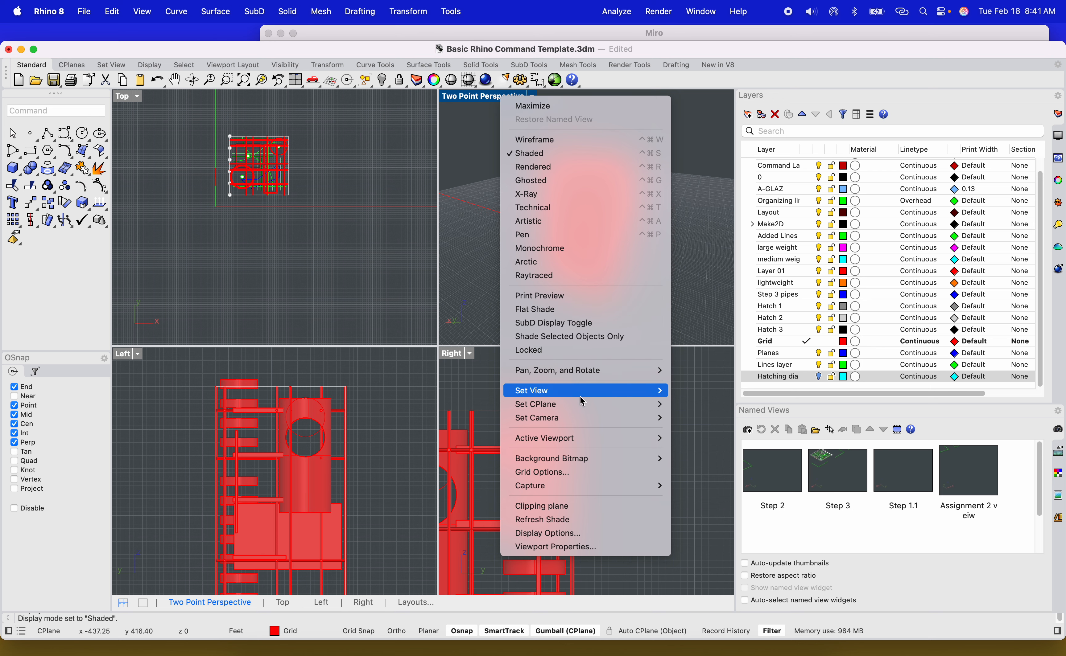
pyautogui.moveTo(613, 391)
pyautogui.moveTo(726, 521)
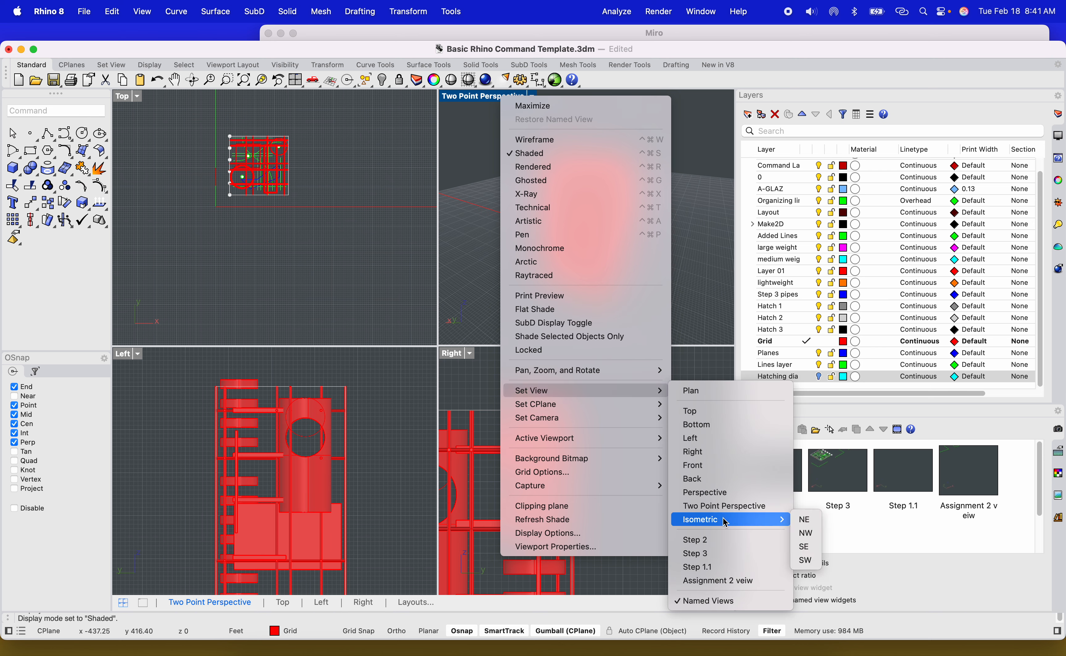
pyautogui.click(810, 525)
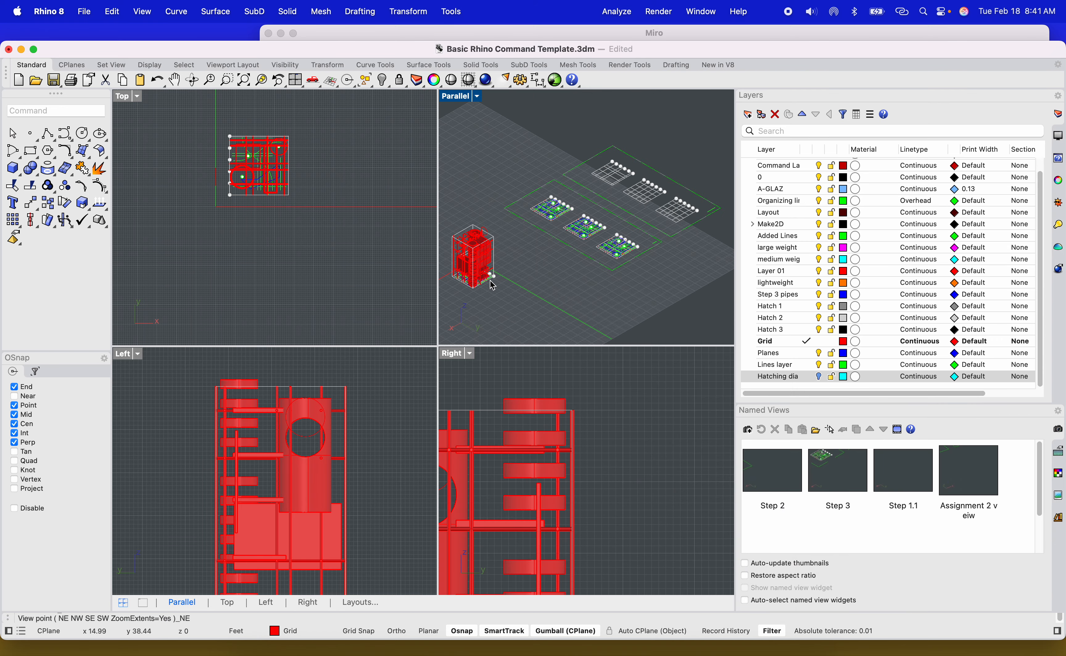
# Select the tower's objects, zoom the view to the selection, then clear the selection.
pyautogui.scroll(8, 490, 281)
pyautogui.keyDown('shift'); pyautogui.moveTo(490, 282); pyautogui.dragTo(517, 312, button='right'); pyautogui.keyUp('shift')
pyautogui.click(530, 246)
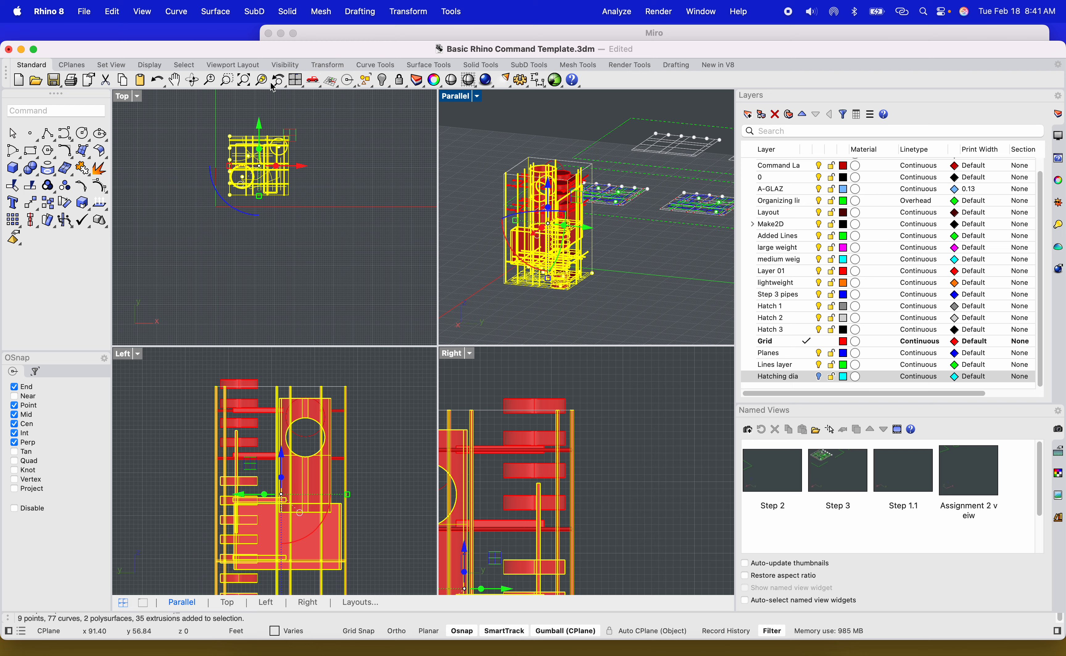
pyautogui.click(261, 81)
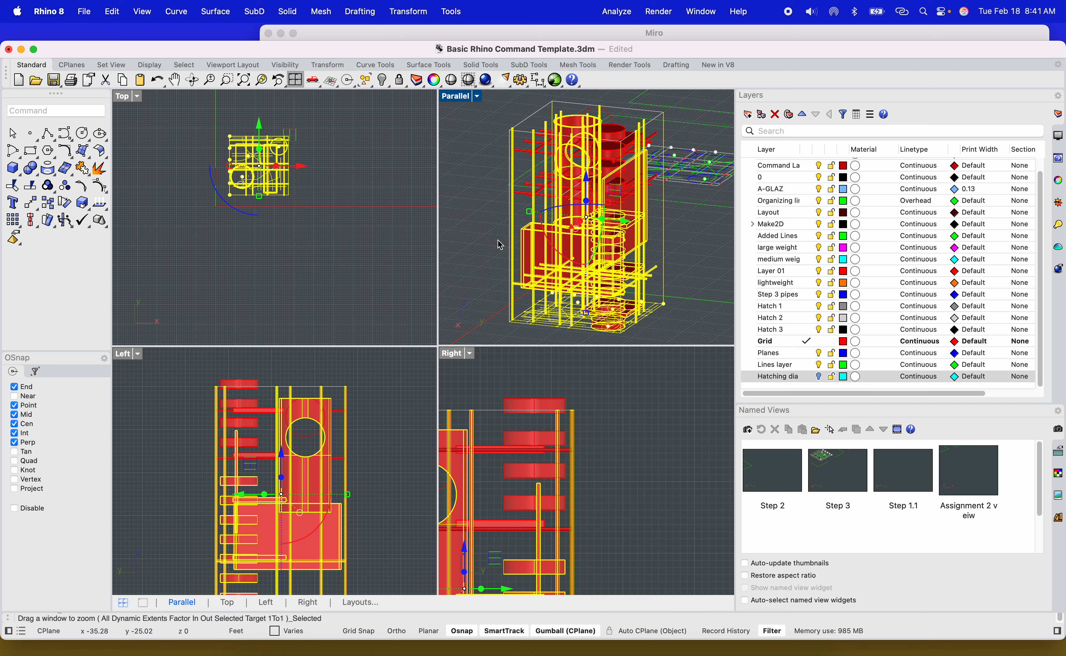
pyautogui.moveTo(500, 245)
pyautogui.mouseDown(button='right')
pyautogui.moveTo(492, 259)
pyautogui.moveTo(520, 250)
pyautogui.mouseUp(button='right')
pyautogui.press('Escape')
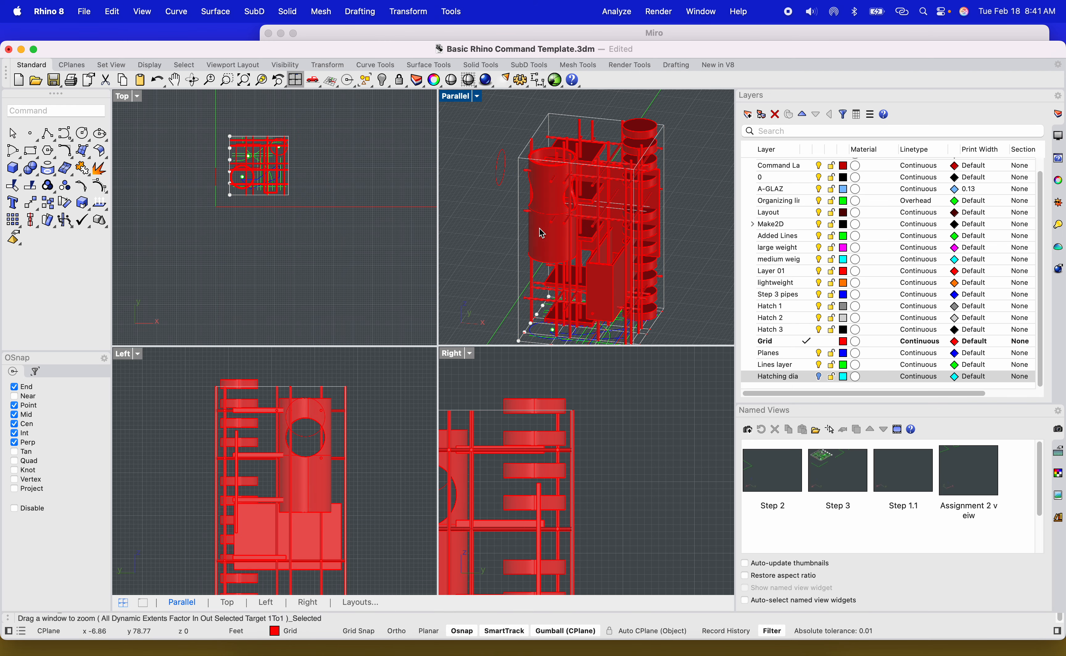
# Create a new layer.
pyautogui.scroll(6, 540, 229)
pyautogui.scroll(-6, 515, 236)
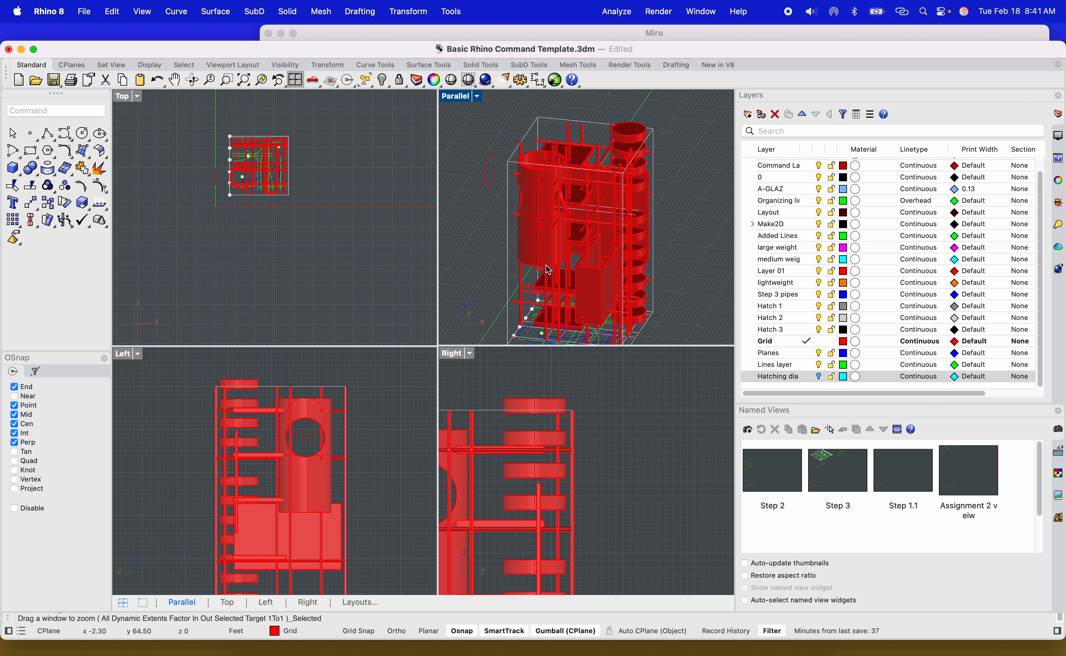
pyautogui.scroll(-4, 557, 297)
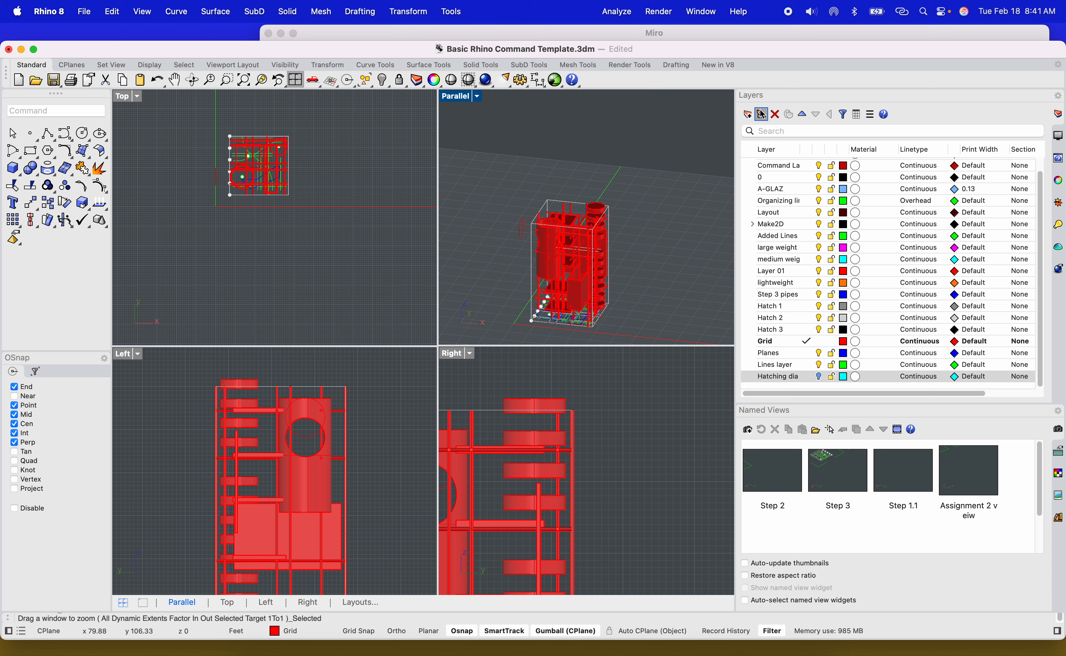
pyautogui.click(747, 114)
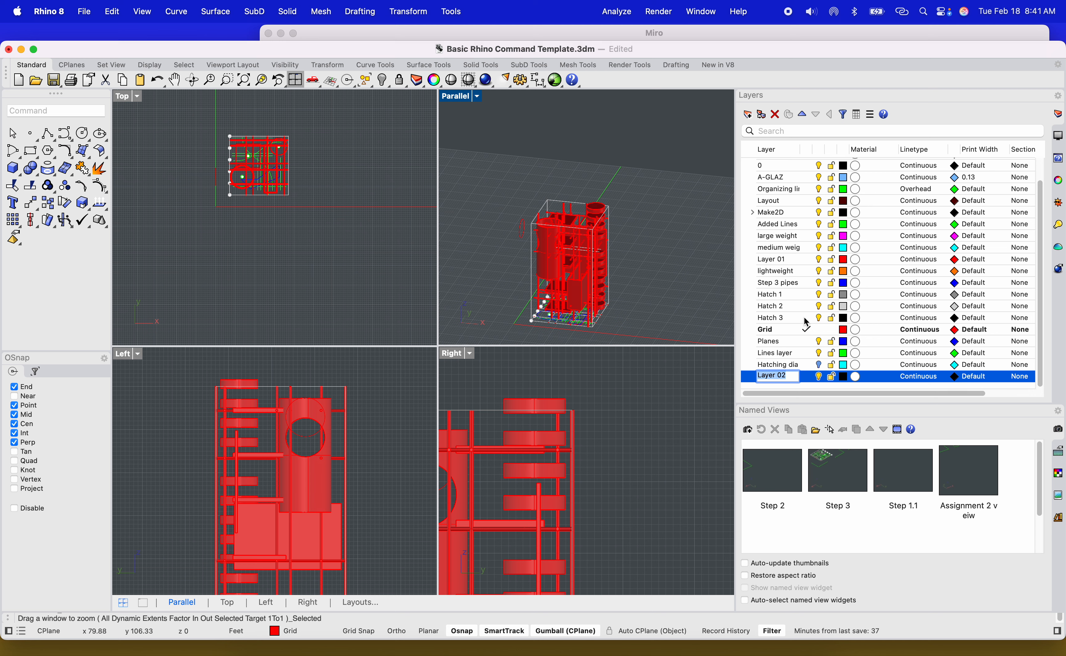
# Name the new layer Grids objects, then add another new layer named Planer objects.
pyautogui.write('Grids objects')
pyautogui.click(797, 383)
pyautogui.click(748, 114)
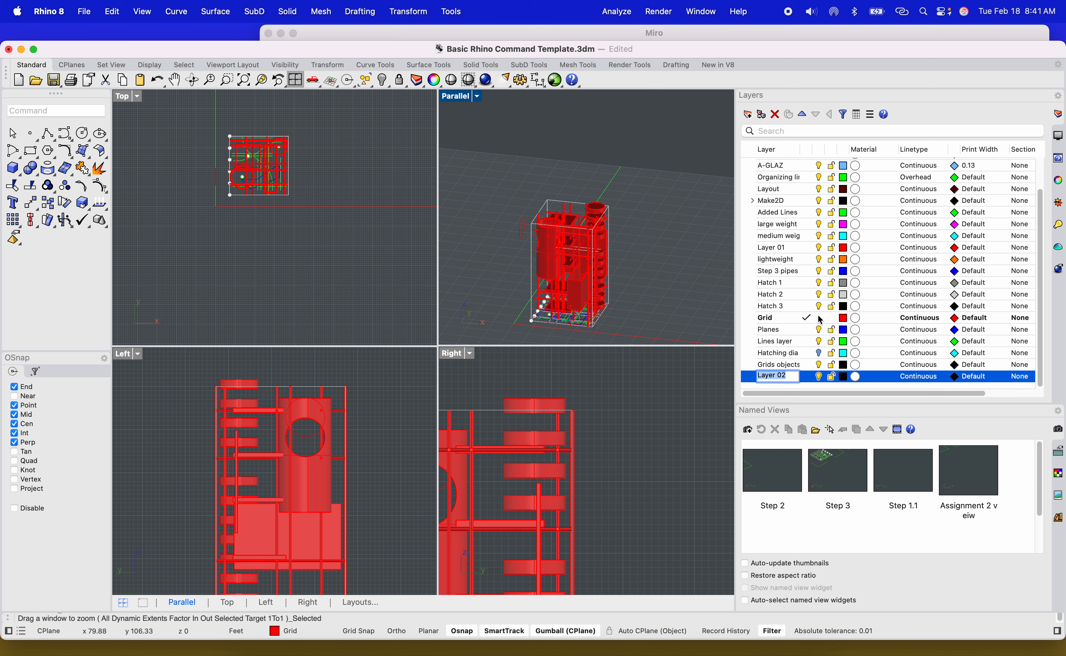
pyautogui.write('P')
pyautogui.write('laner objec')
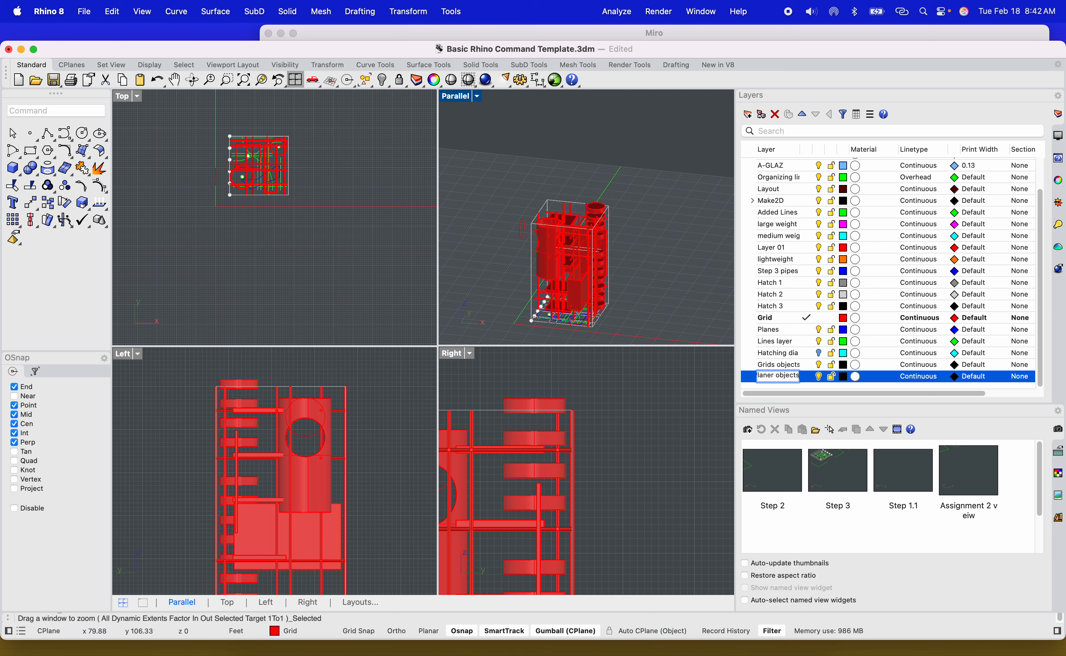
pyautogui.write('ts')
pyautogui.press('Return')
# Set the Planer objects layer colour to Gold and the Grids objects layer colour to Orange.
pyautogui.click(846, 378)
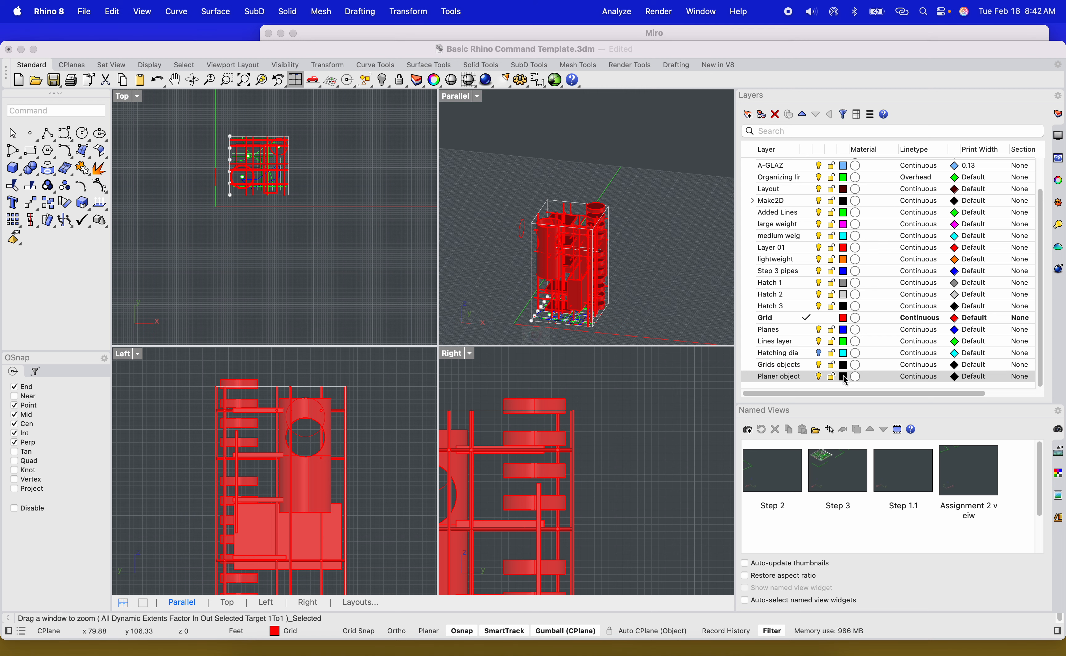
pyautogui.click(377, 346)
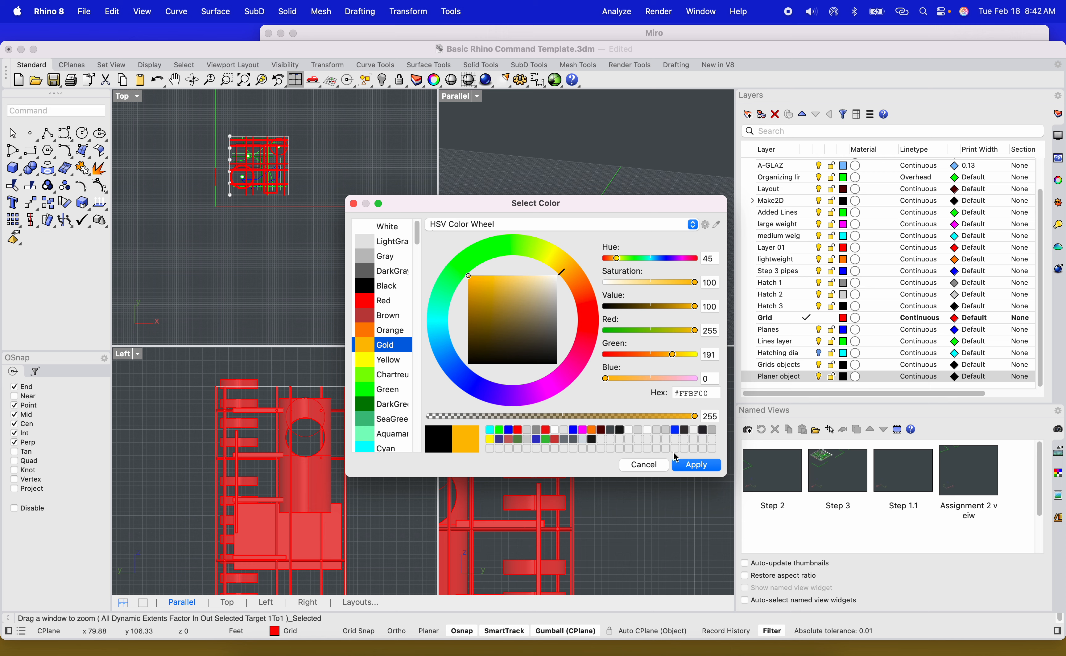
pyautogui.click(690, 465)
pyautogui.click(845, 365)
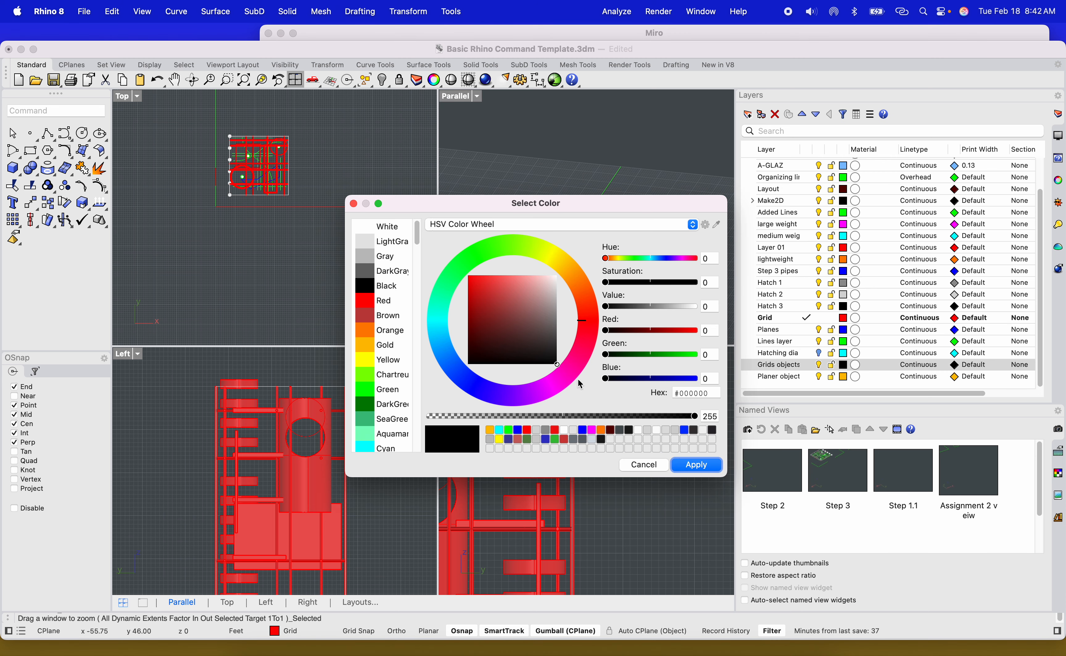
pyautogui.click(372, 333)
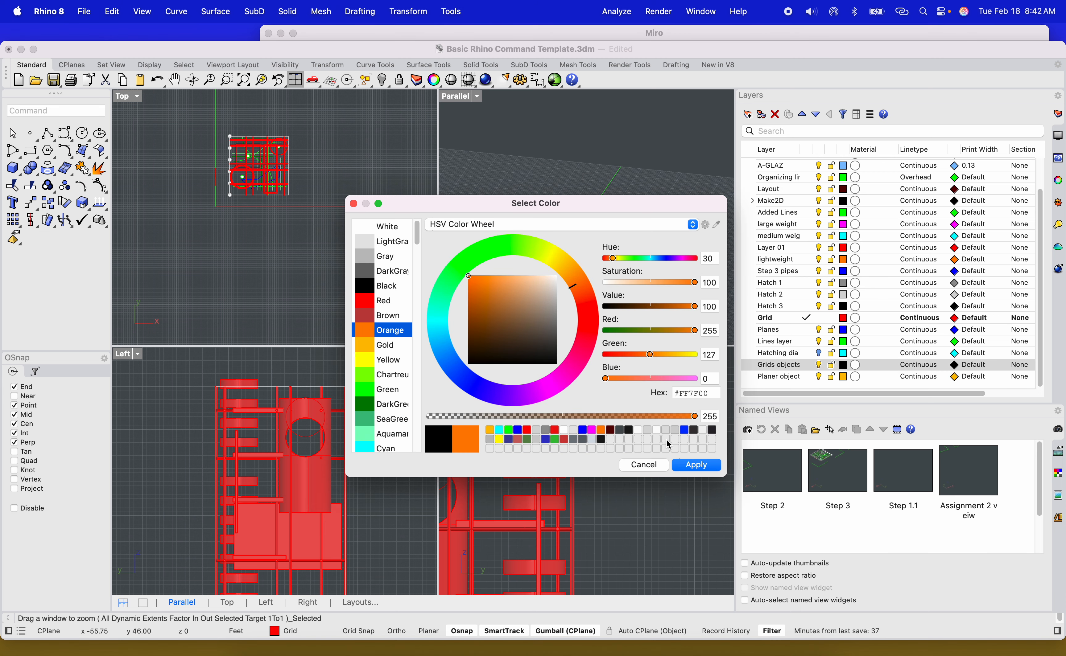
pyautogui.click(696, 465)
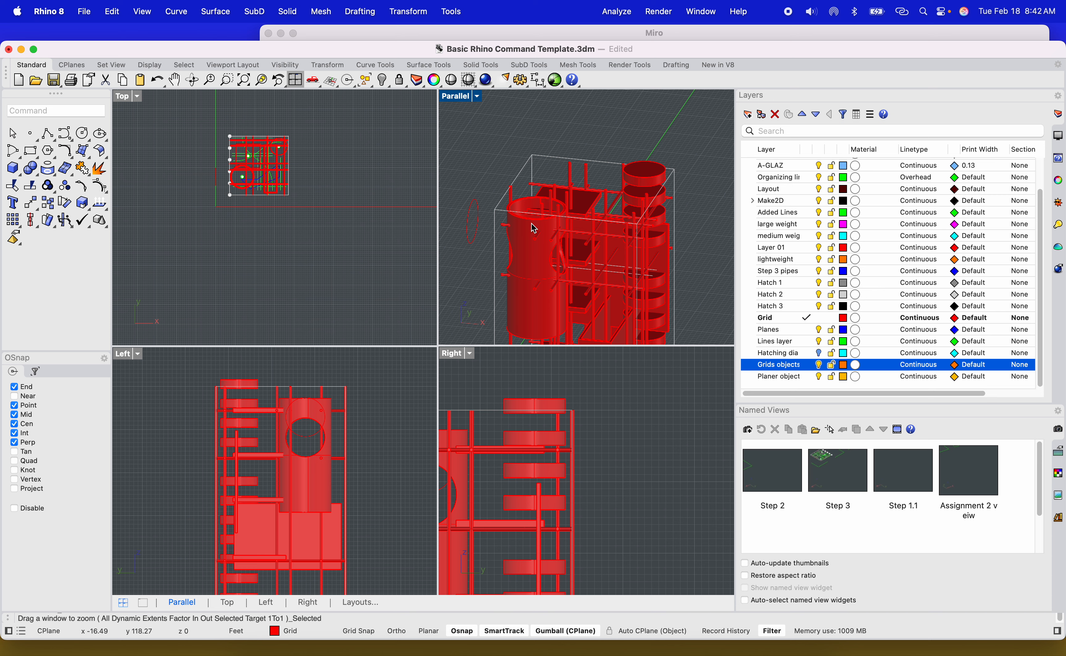
# Select the stacked discs beside the tower and move them to the Planer objects layer.
pyautogui.click(663, 206)
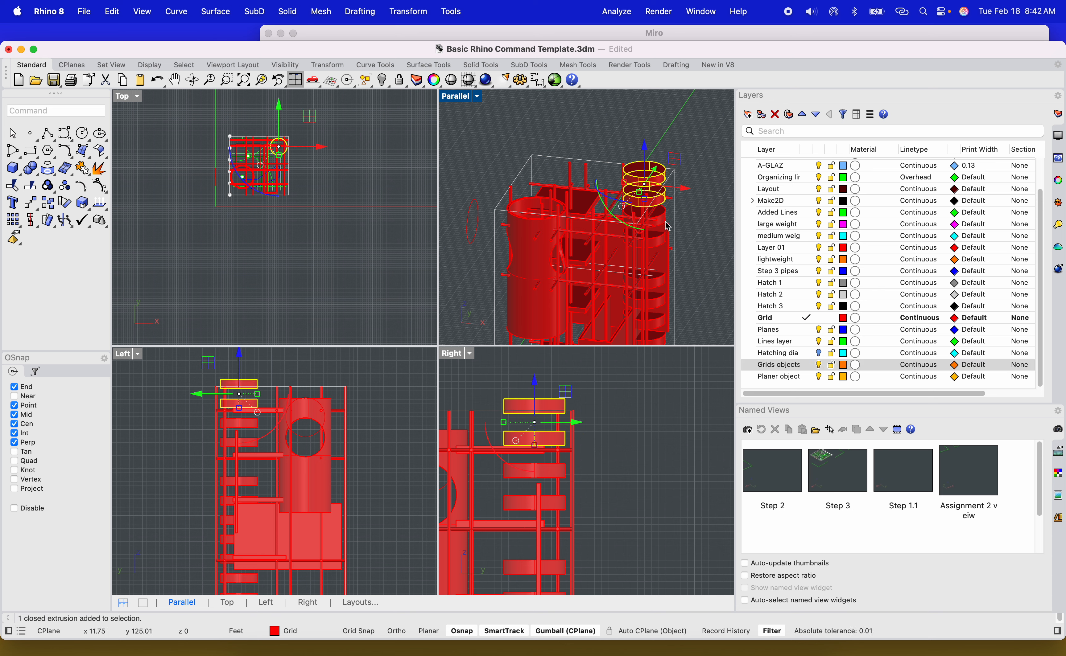
pyautogui.keyDown('shift'); pyautogui.click(666, 231); pyautogui.keyUp('shift')
pyautogui.keyDown('shift'); pyautogui.click(663, 244); pyautogui.keyUp('shift')
pyautogui.keyDown('shift'); pyautogui.click(663, 286); pyautogui.keyUp('shift')
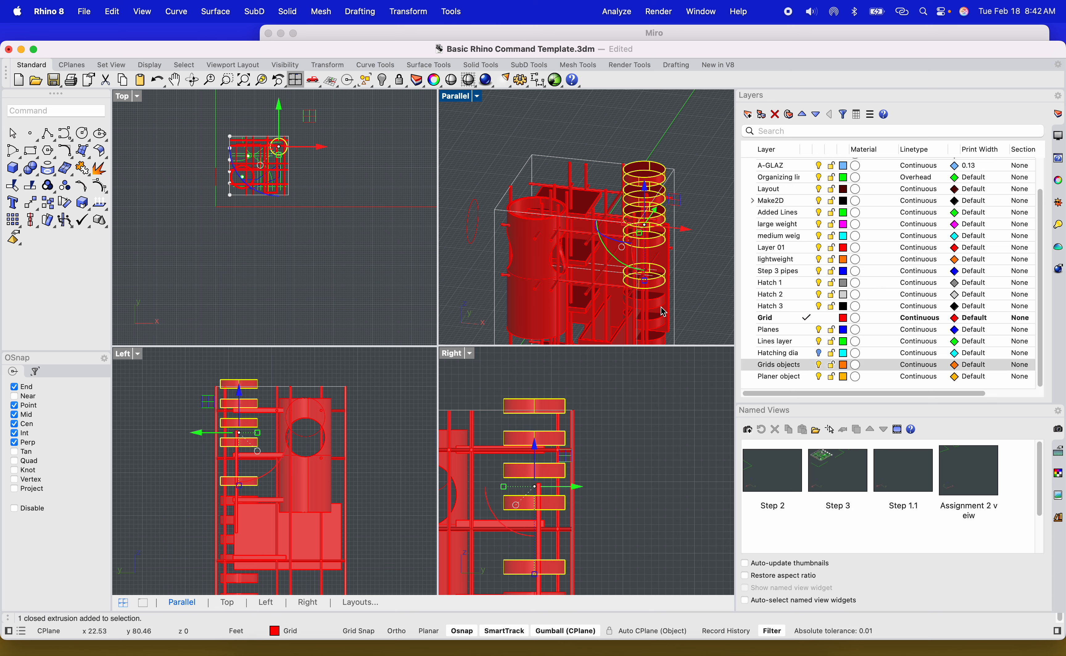
pyautogui.keyDown('shift'); pyautogui.click(663, 309); pyautogui.keyUp('shift')
pyautogui.keyDown('shift'); pyautogui.click(662, 325); pyautogui.keyUp('shift')
pyautogui.scroll(-5, 664, 306)
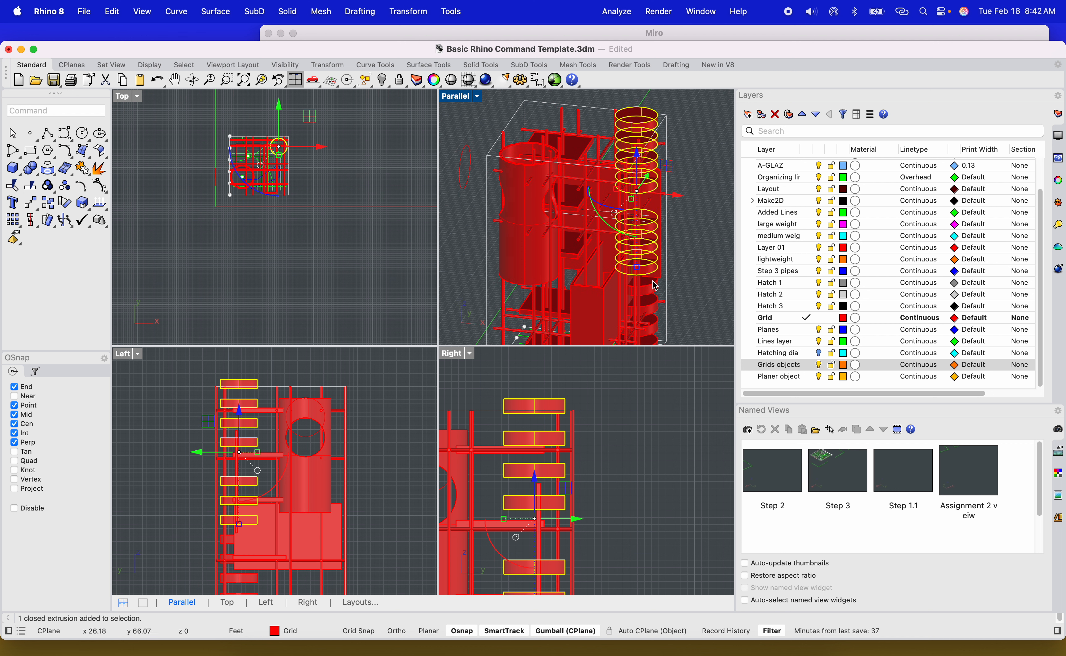
pyautogui.keyDown('shift'); pyautogui.click(654, 305); pyautogui.keyUp('shift')
pyautogui.keyDown('shift'); pyautogui.click(652, 332); pyautogui.keyUp('shift')
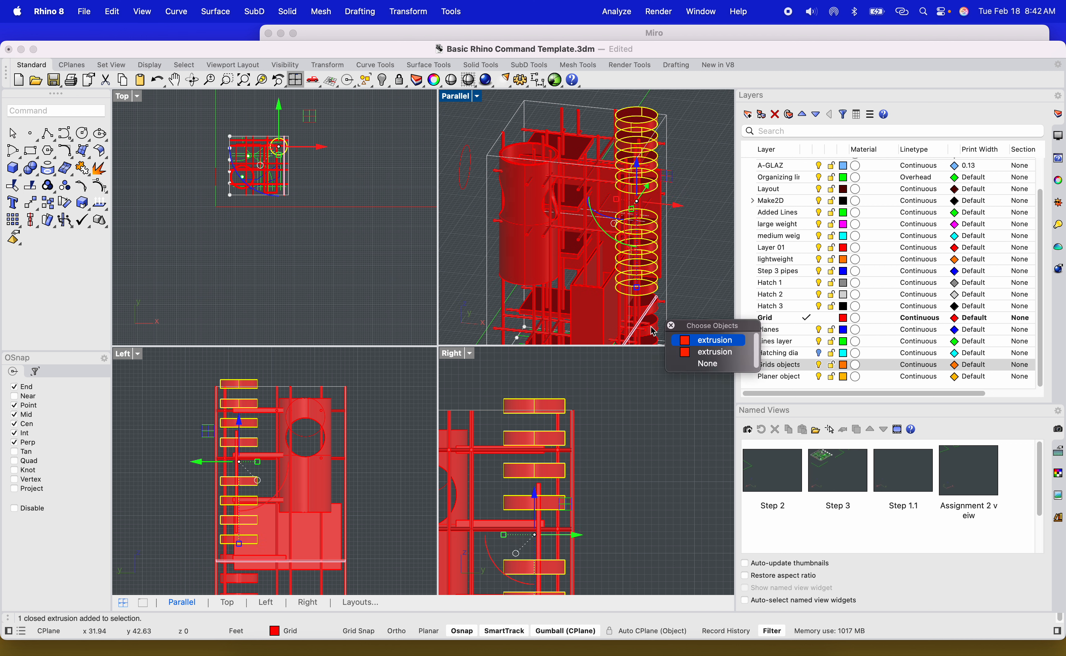
pyautogui.click(702, 353)
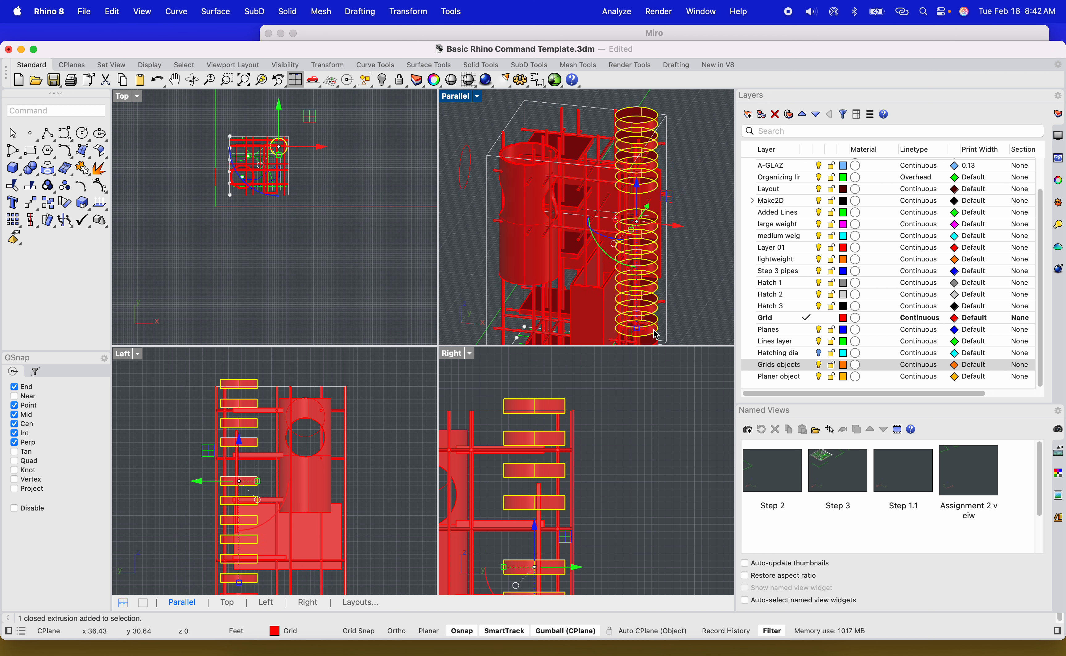
pyautogui.rightClick(780, 379)
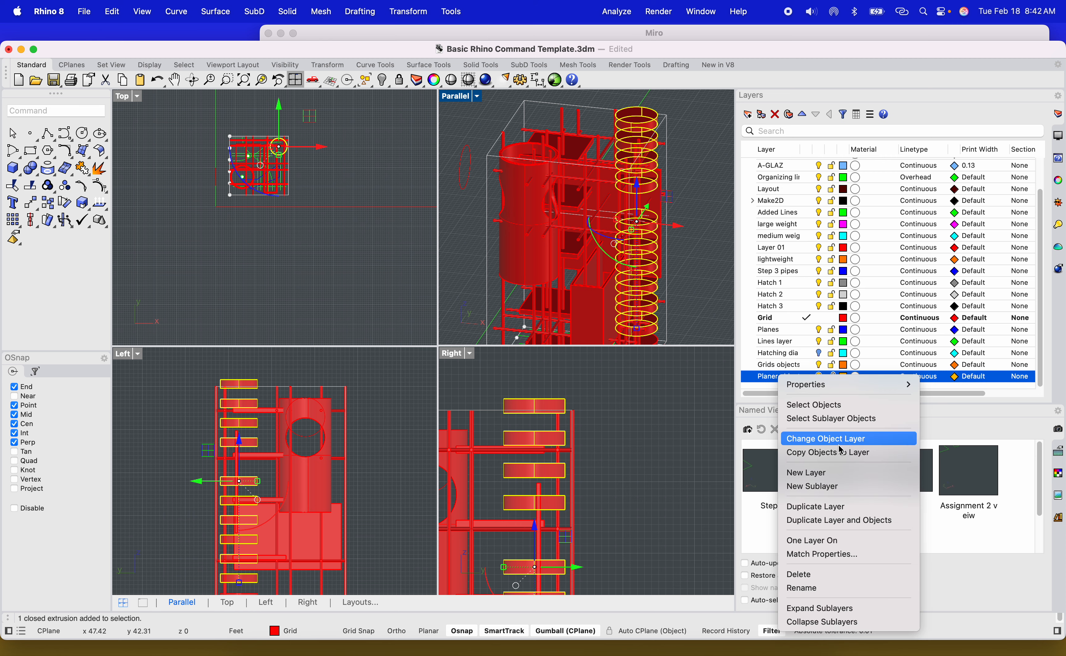
pyautogui.click(834, 440)
# Move the lowest disc to the Planer objects layer as well, then turn that layer off.
pyautogui.moveTo(702, 278); pyautogui.dragTo(641, 284, button='right')
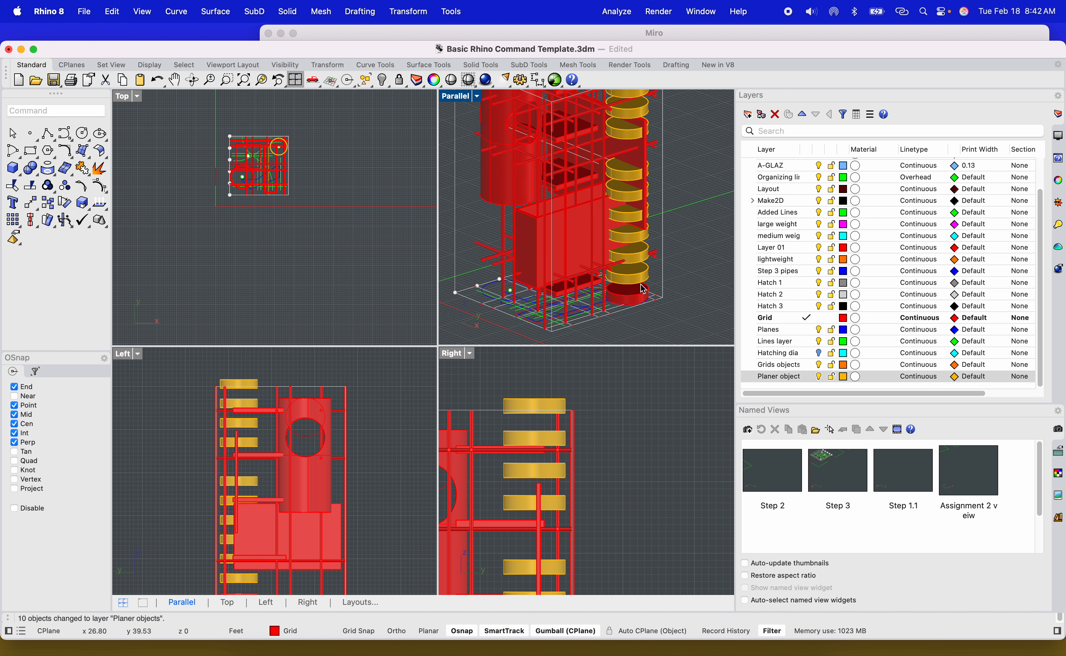
pyautogui.click(635, 306)
pyautogui.click(688, 342)
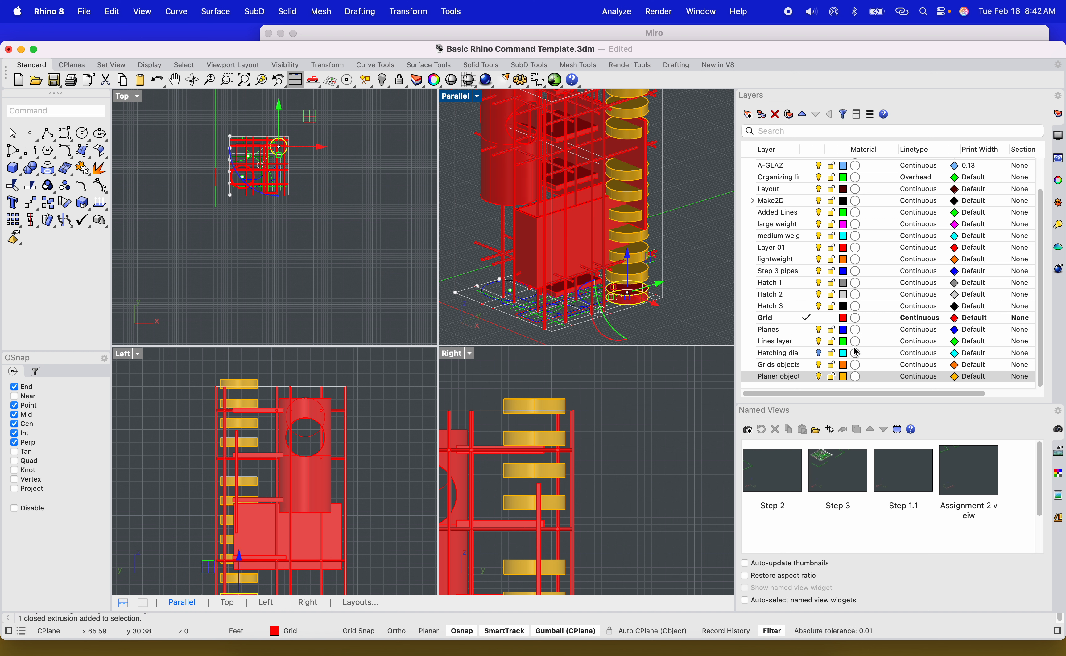
pyautogui.rightClick(790, 379)
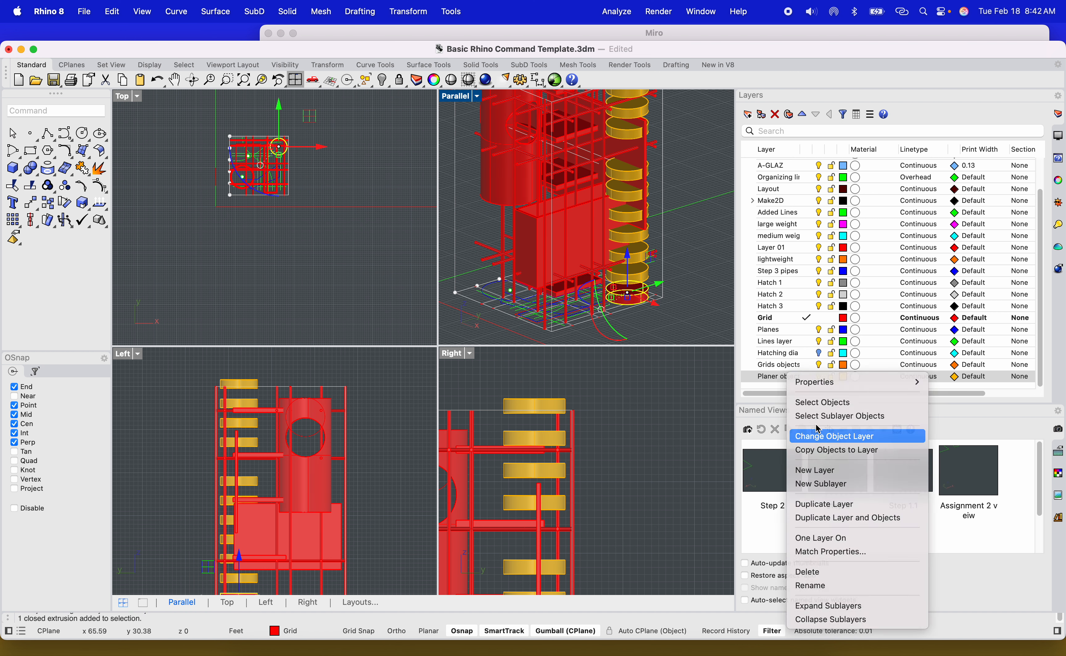
pyautogui.click(822, 434)
pyautogui.click(819, 379)
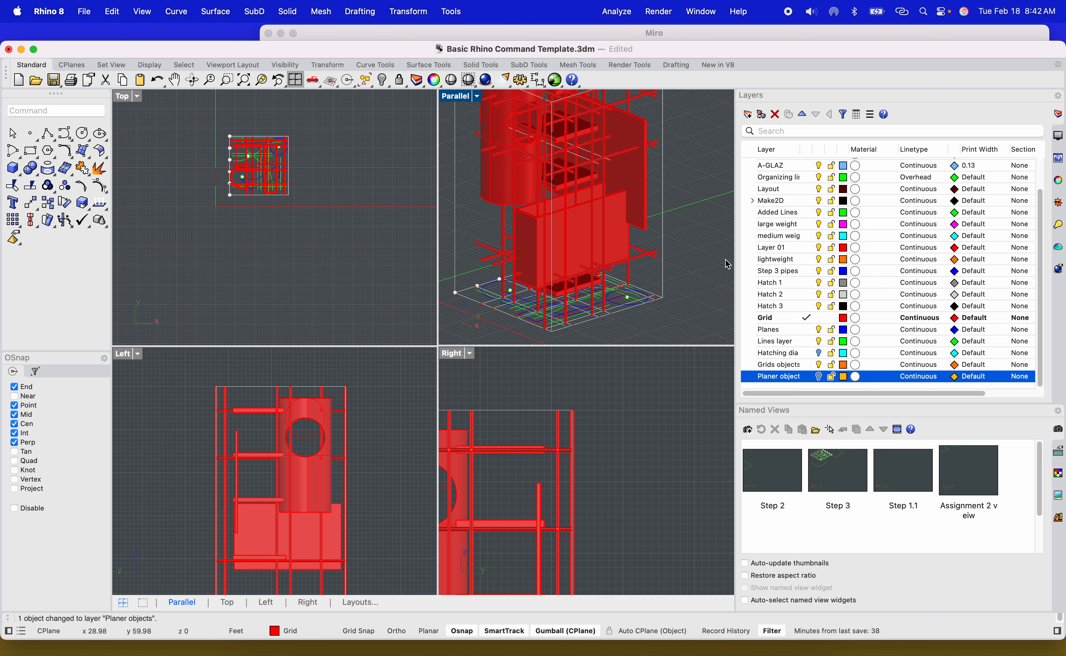
# Select the vertical panel, the box and the hollow cylinder and move them to the Planer objects layer.
pyautogui.click(568, 256)
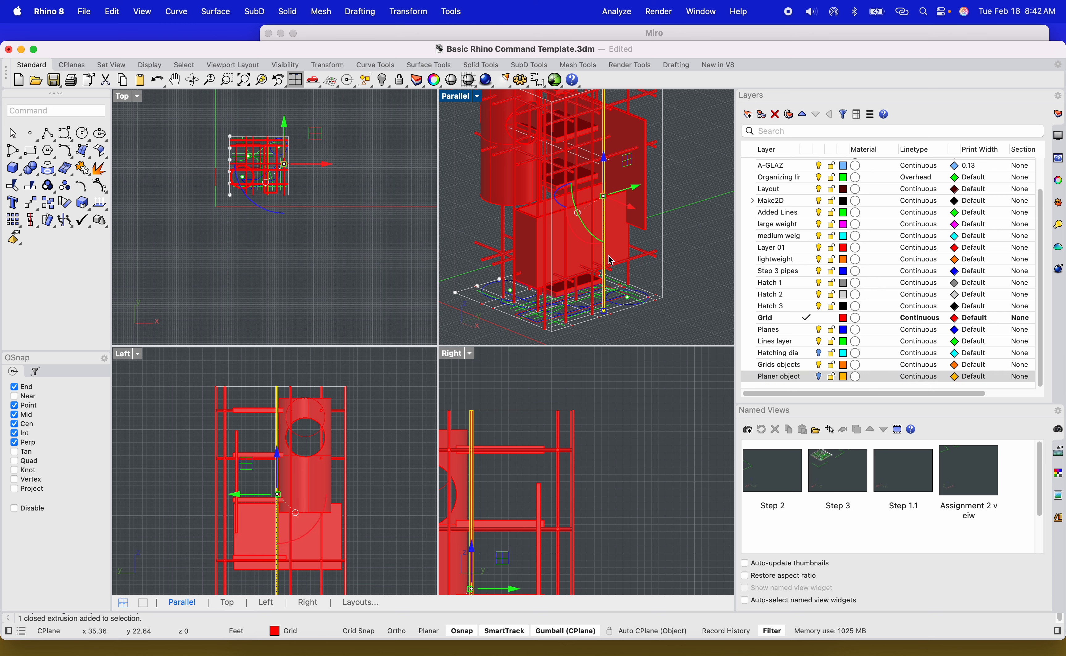
pyautogui.scroll(4, 527, 241)
pyautogui.click(528, 239)
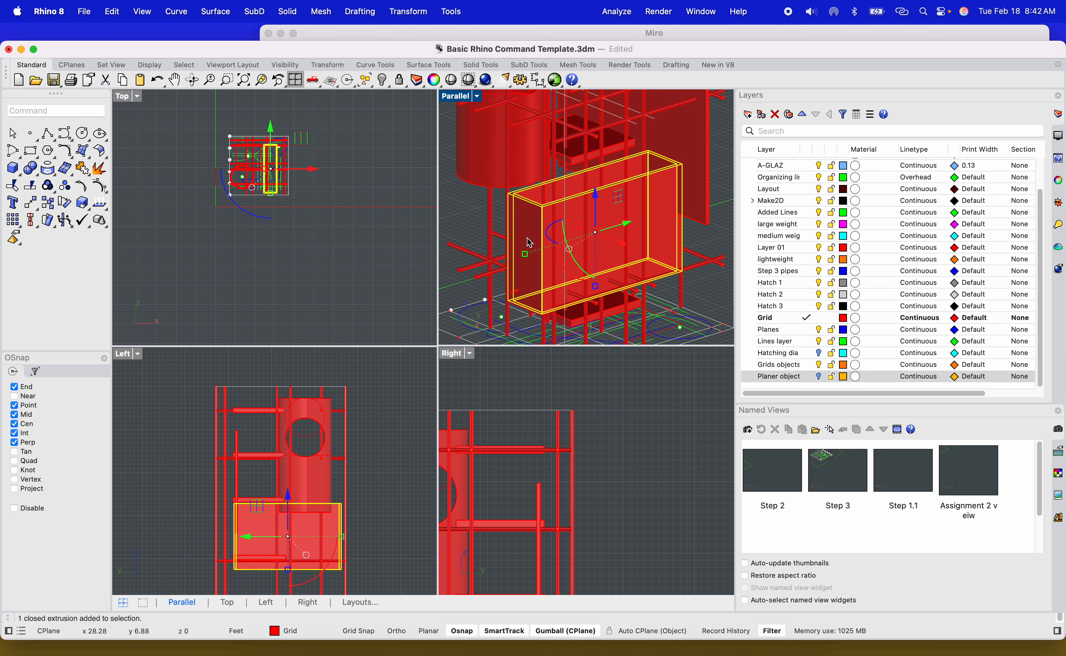
pyautogui.keyDown('shift'); pyautogui.click(495, 150); pyautogui.keyUp('shift')
pyautogui.keyDown('shift'); pyautogui.click(697, 159); pyautogui.keyUp('shift')
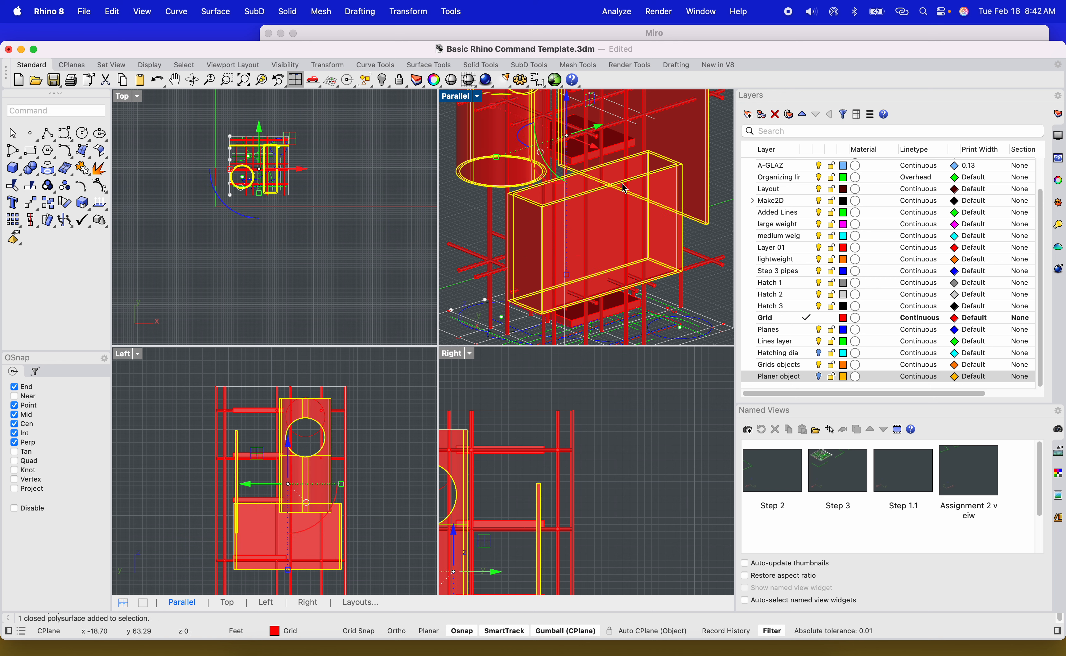
pyautogui.rightClick(777, 376)
pyautogui.click(825, 436)
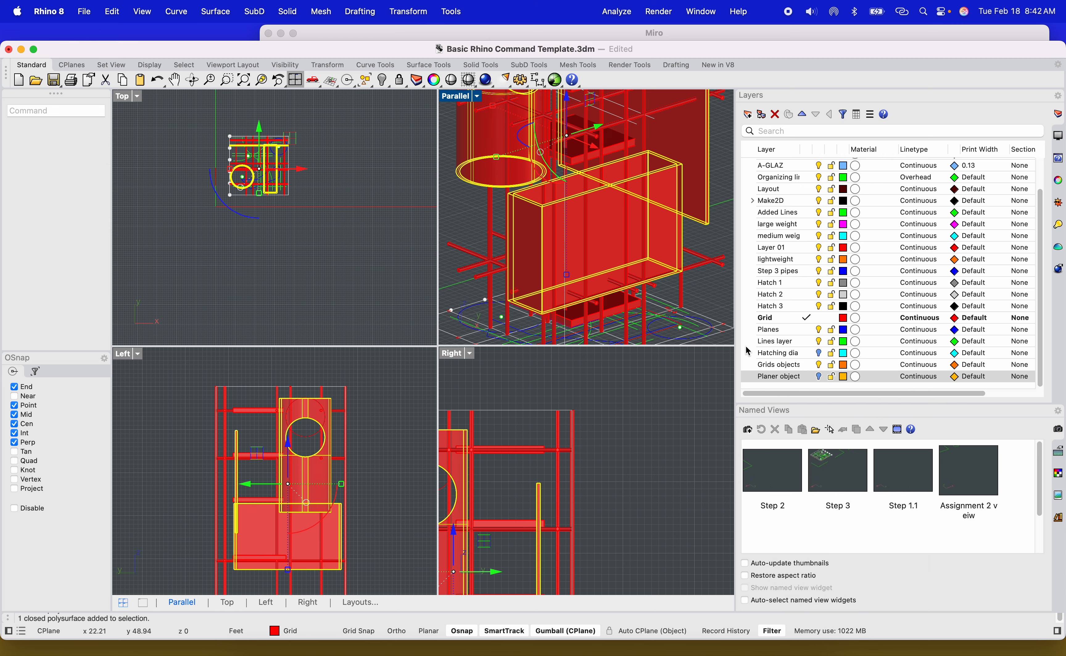
# Window-select the tower's frame pipes and slabs, zoom to the selection, then clear it.
pyautogui.moveTo(706, 197); pyautogui.dragTo(635, 235, button='right')
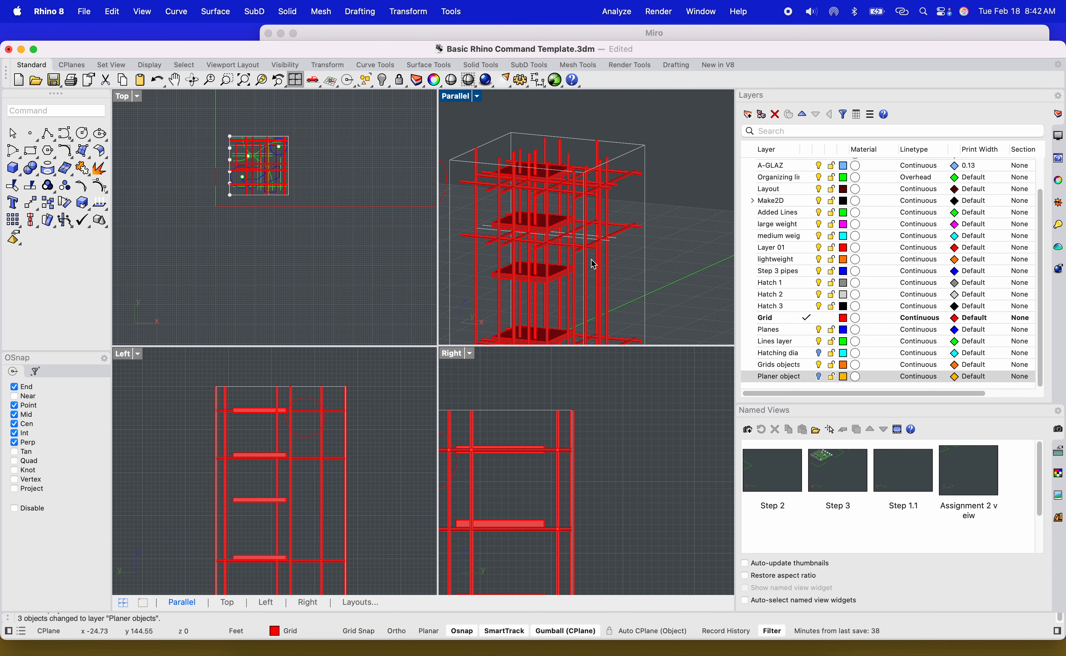
pyautogui.scroll(-6, 586, 230)
pyautogui.moveTo(589, 290); pyautogui.dragTo(617, 258, button='right')
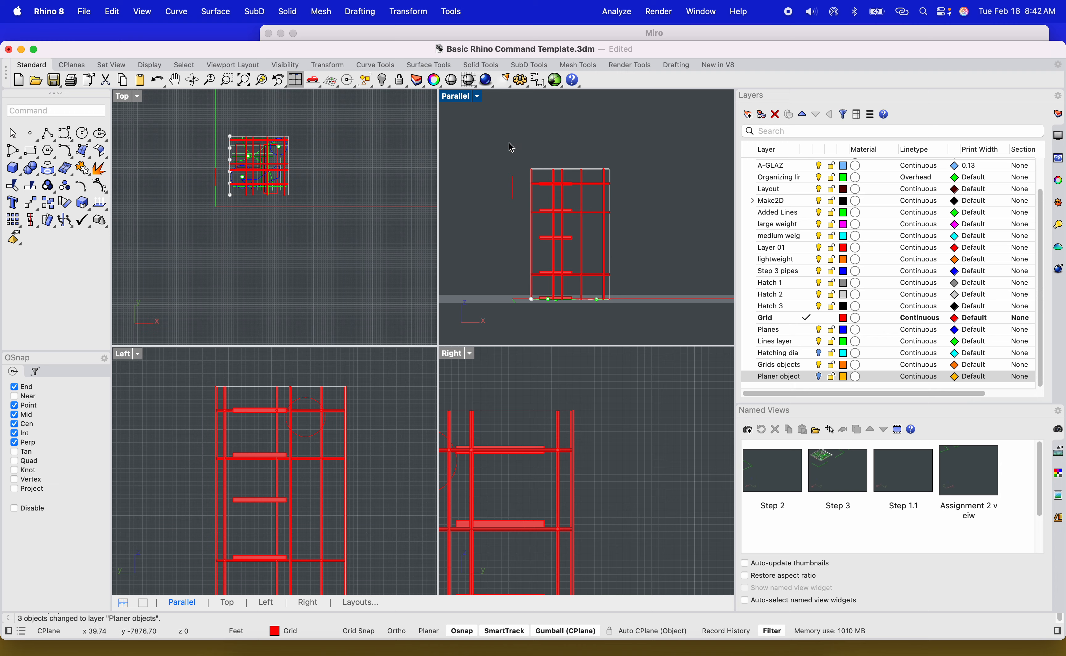
pyautogui.moveTo(511, 148); pyautogui.dragTo(625, 285)
pyautogui.moveTo(624, 284); pyautogui.dragTo(571, 219, button='right')
pyautogui.keyDown('shift'); pyautogui.moveTo(490, 208); pyautogui.dragTo(489, 208); pyautogui.keyUp('shift')
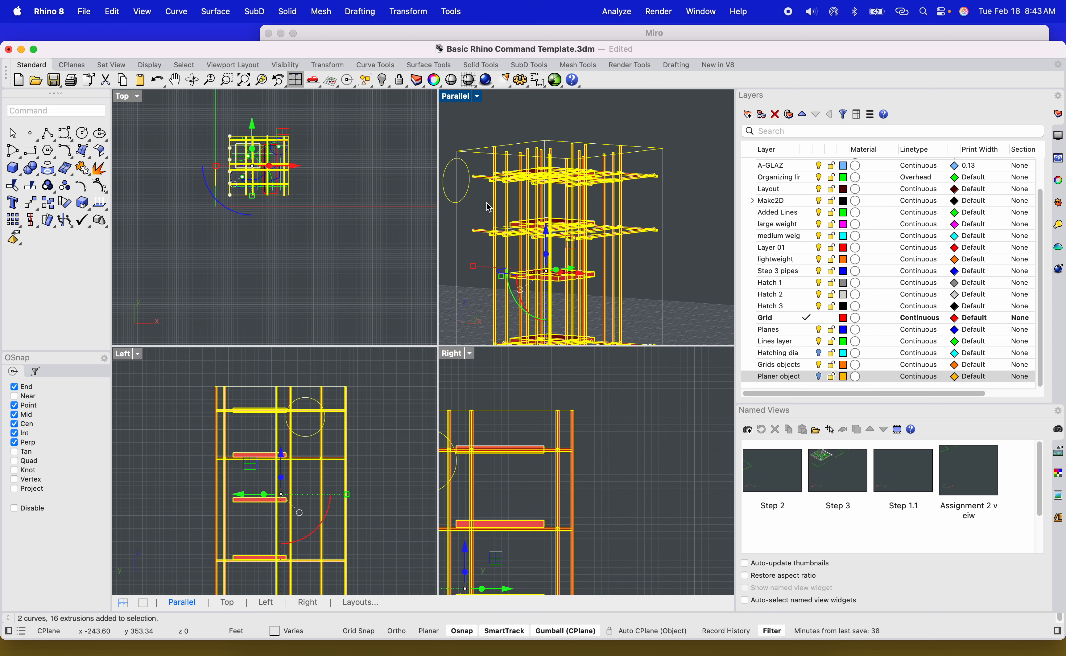
pyautogui.click(776, 373)
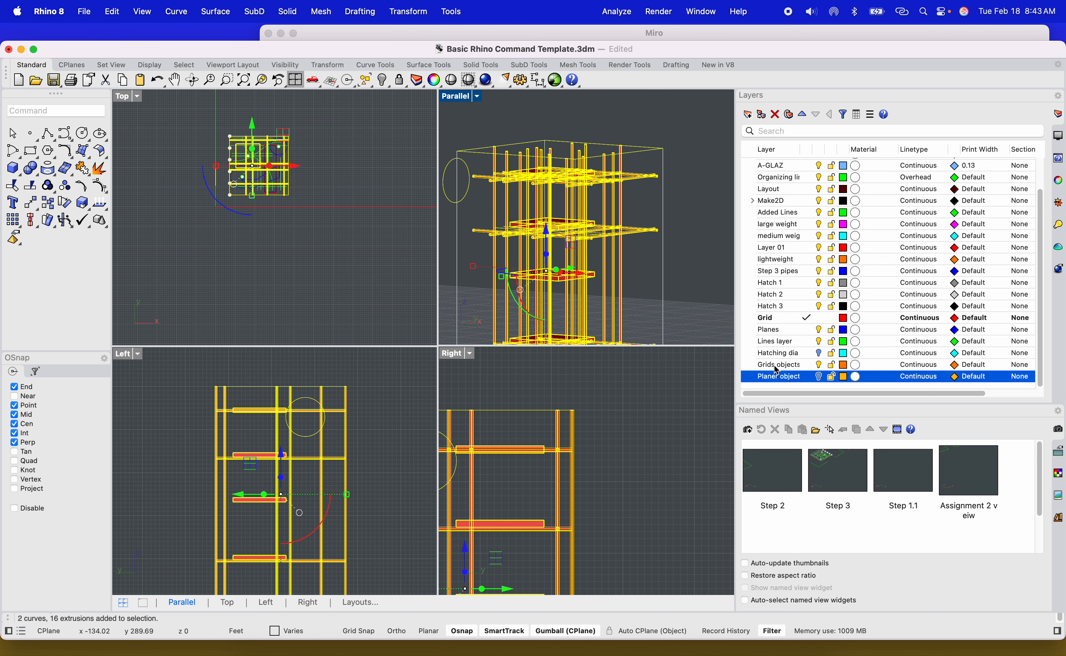
pyautogui.click(778, 365)
pyautogui.scroll(3, 564, 286)
pyautogui.scroll(2, 563, 286)
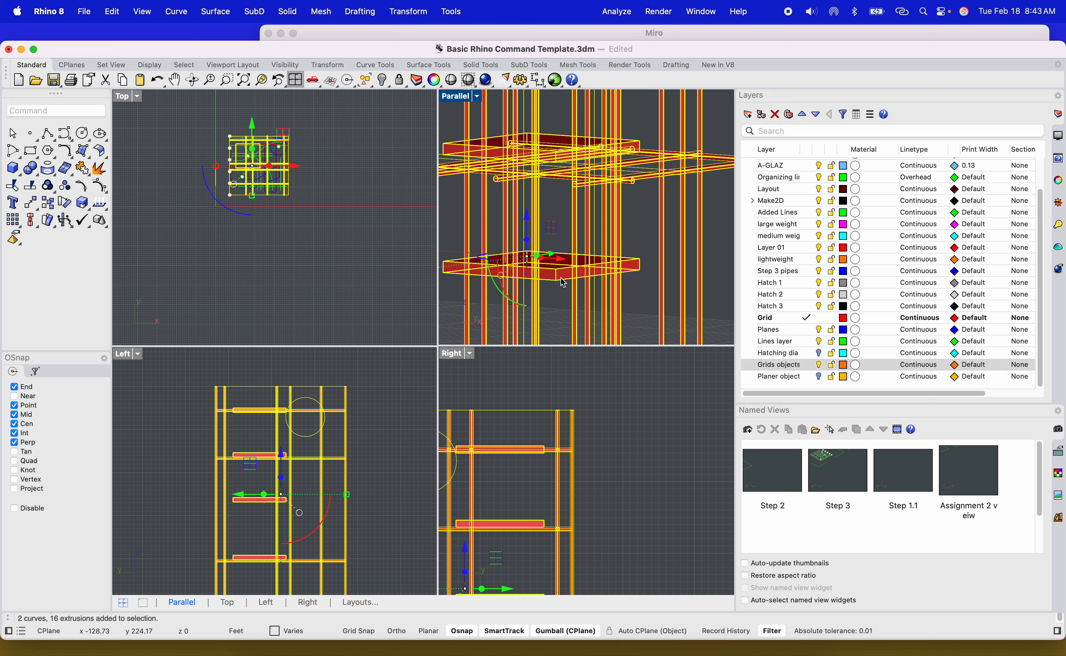
pyautogui.write('zs')
pyautogui.press('Return')
pyautogui.scroll(3, 612, 245)
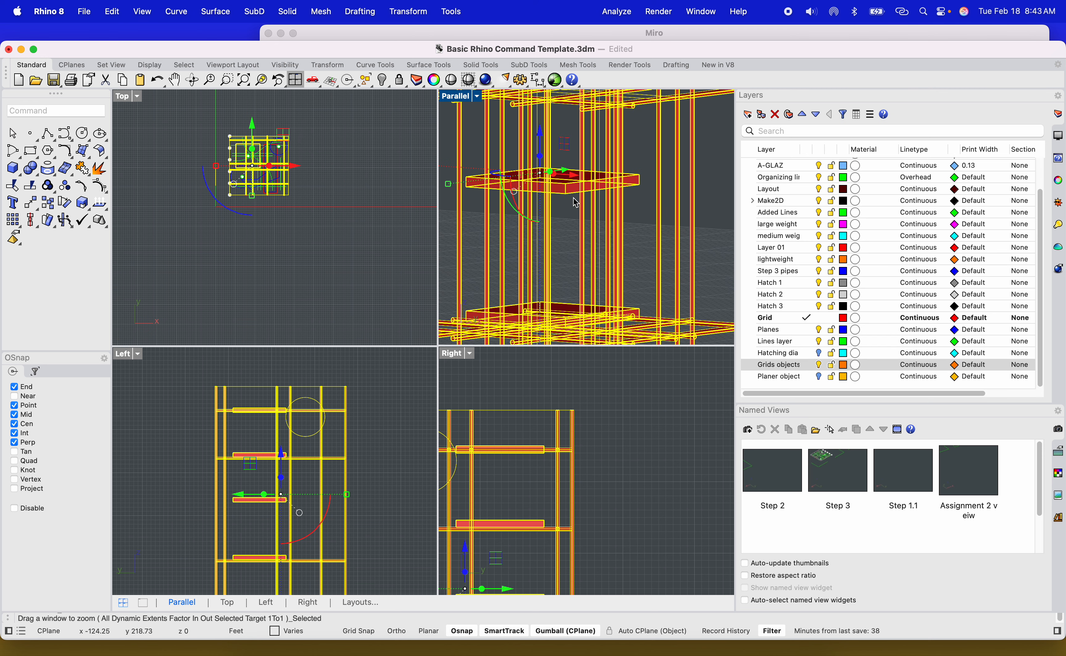
pyautogui.press('Escape')
# Select the tower's frame pipes and slabs again from several angles, then clear the selection.
pyautogui.scroll(-10, 569, 194)
pyautogui.keyDown('shift'); pyautogui.moveTo(610, 205); pyautogui.dragTo(557, 242, button='right'); pyautogui.keyUp('shift')
pyautogui.scroll(2, 556, 242)
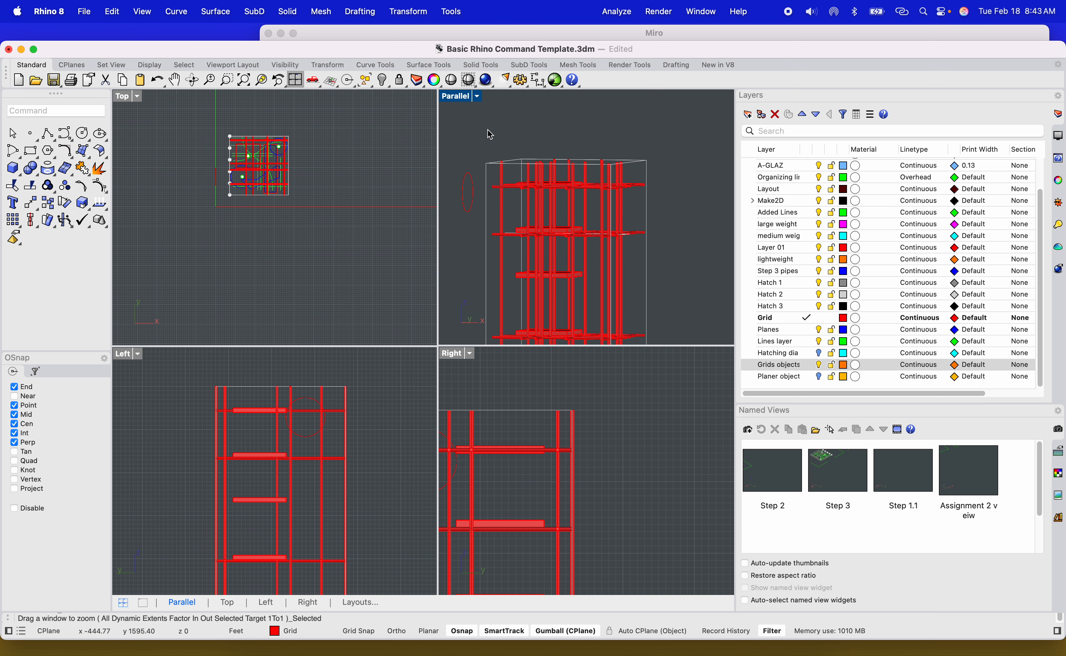
pyautogui.moveTo(489, 135)
pyautogui.mouseDown()
pyautogui.moveTo(695, 298)
pyautogui.moveTo(493, 133)
pyautogui.mouseUp()
pyautogui.scroll(6, 557, 209)
pyautogui.scroll(-8, 557, 209)
pyautogui.click(660, 262)
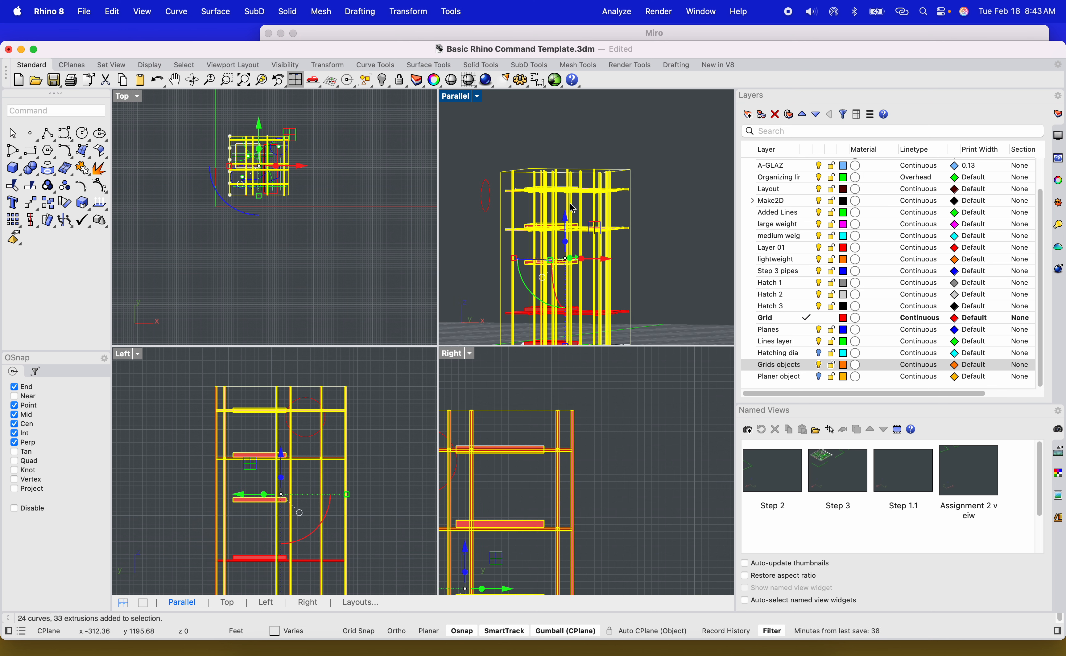
pyautogui.scroll(2, 662, 190)
pyautogui.moveTo(666, 173); pyautogui.dragTo(617, 144)
pyautogui.click(663, 187)
pyautogui.moveTo(494, 157); pyautogui.dragTo(487, 142)
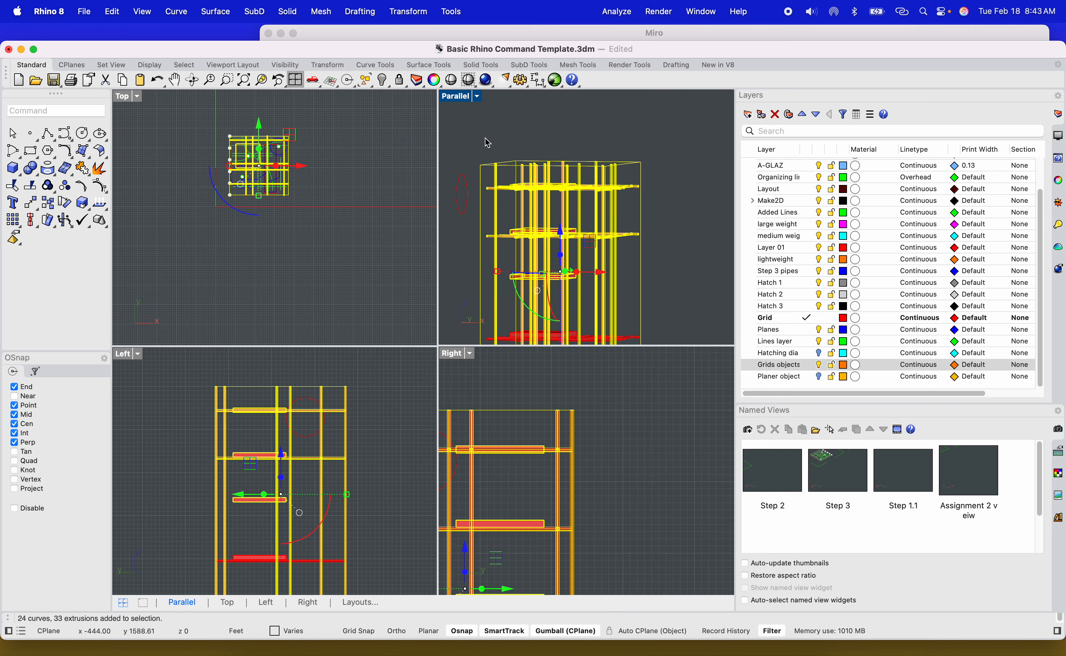
pyautogui.moveTo(710, 206); pyautogui.dragTo(664, 177, button='right')
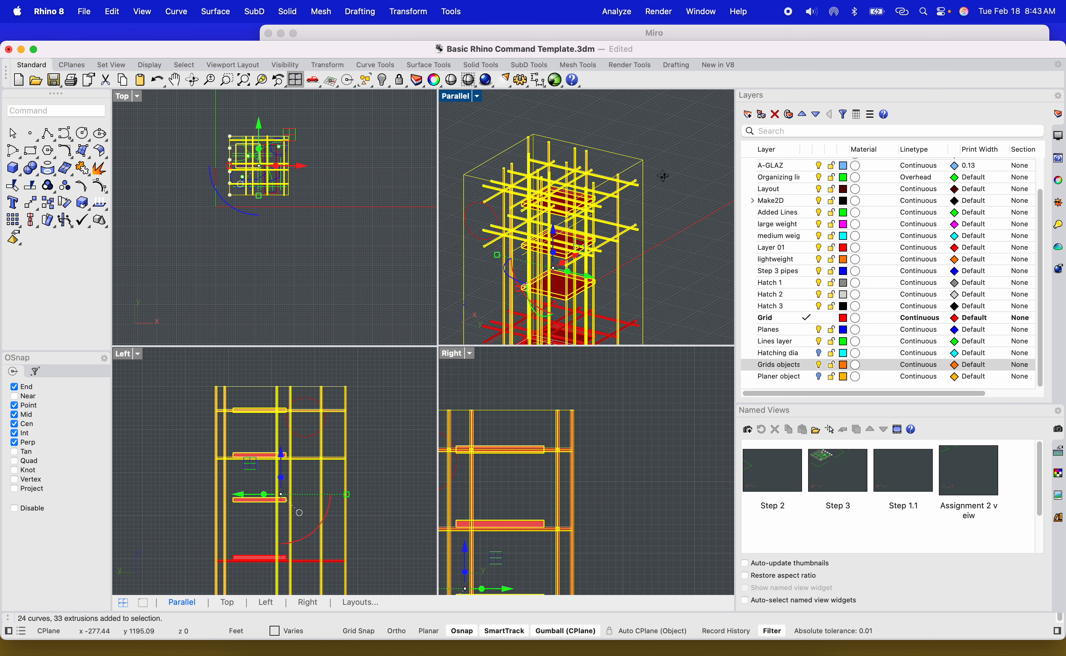
pyautogui.moveTo(680, 171); pyautogui.dragTo(632, 141)
pyautogui.click(687, 198)
# Select all of the tower's remaining objects, then clear the selection.
pyautogui.scroll(-6, 686, 198)
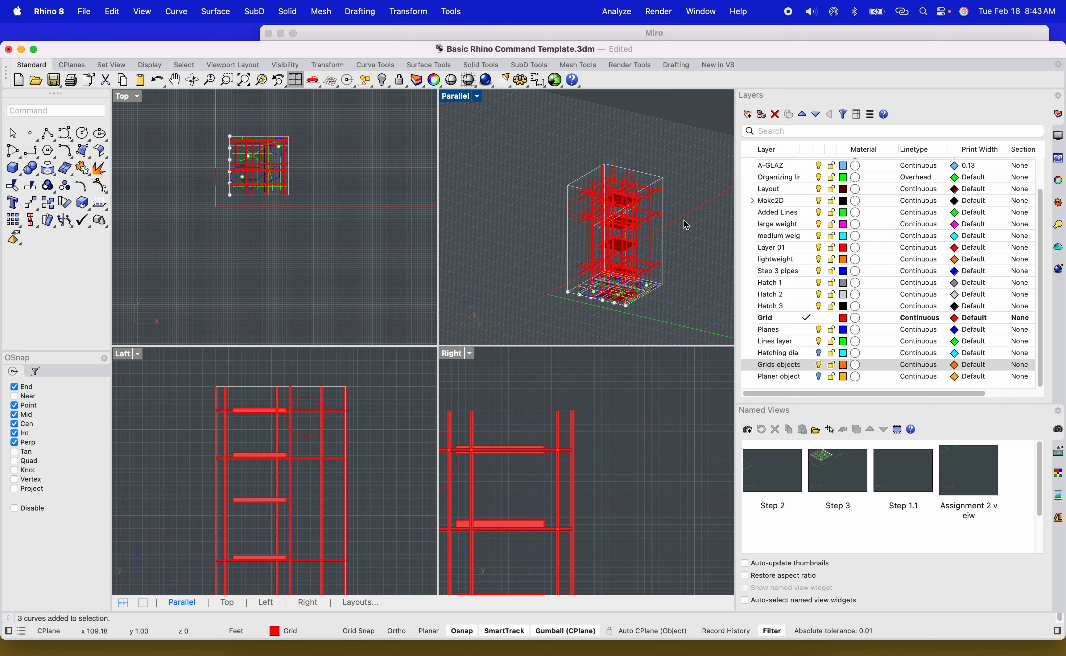
pyautogui.moveTo(555, 139); pyautogui.dragTo(554, 138)
pyautogui.scroll(6, 666, 172)
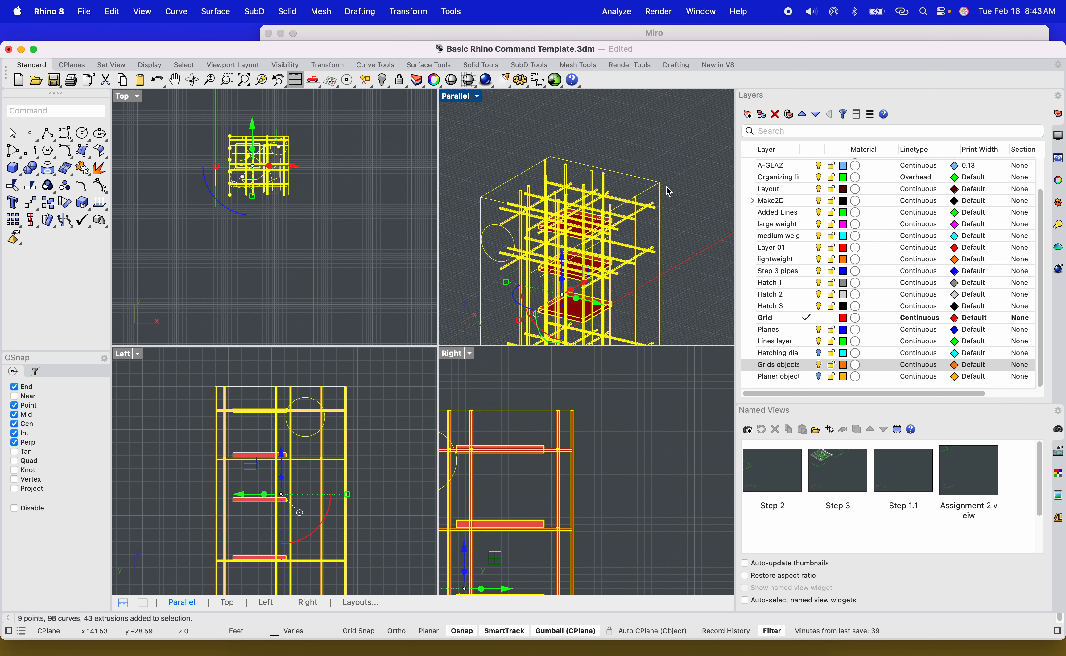
pyautogui.moveTo(673, 185); pyautogui.dragTo(636, 161)
pyautogui.scroll(-6, 636, 161)
pyautogui.click(587, 124)
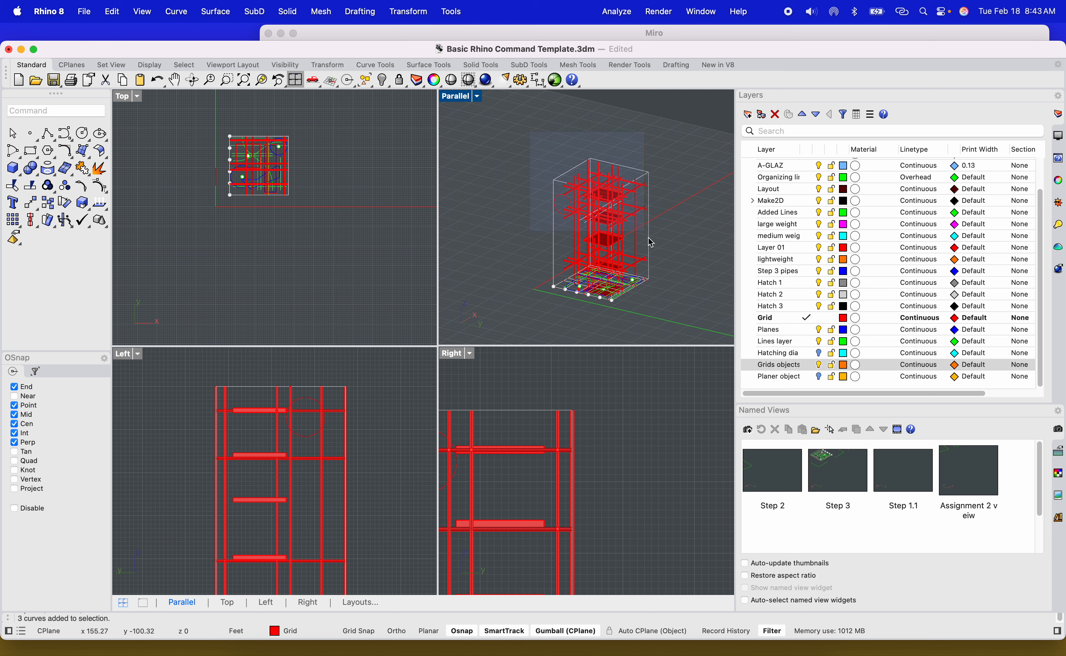
# Select the tower's frame pipes and curves without the floor slabs, and move them to the Grids objects layer.
pyautogui.click(681, 317)
pyautogui.scroll(4, 657, 181)
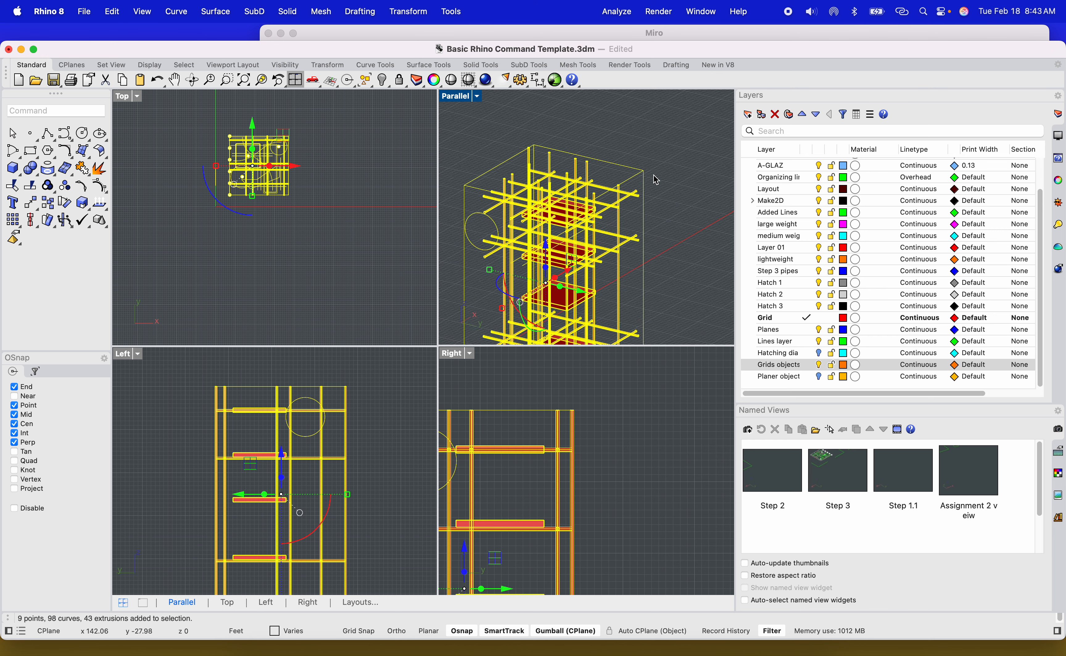
pyautogui.keyDown('super'); pyautogui.moveTo(638, 158); pyautogui.dragTo(632, 152); pyautogui.keyUp('super')
pyautogui.scroll(4, 512, 212)
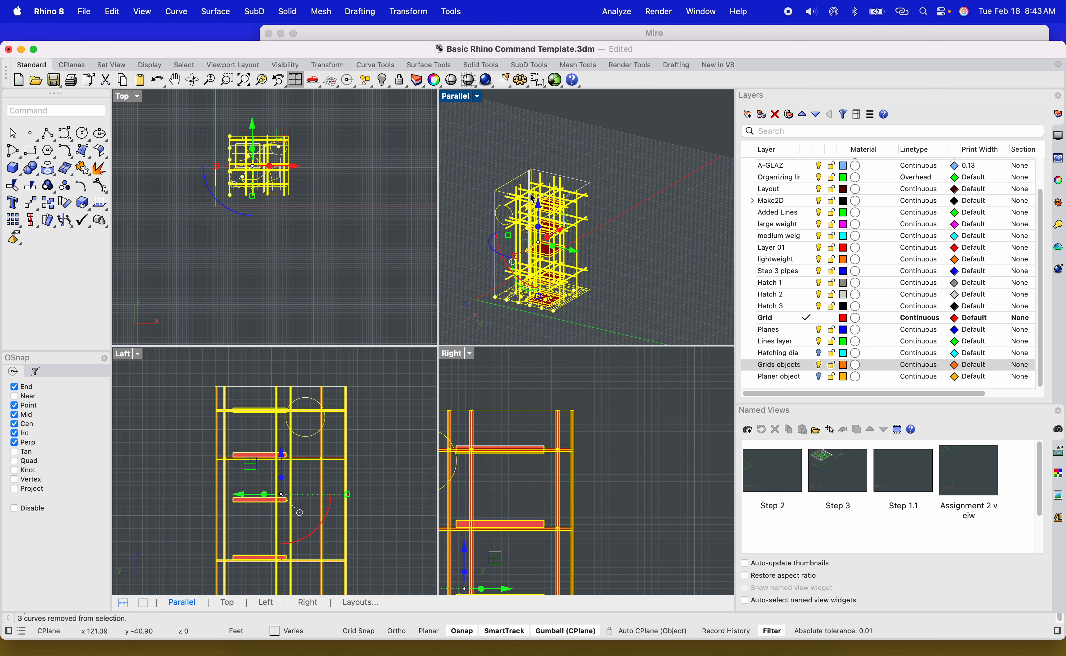
pyautogui.scroll(-5, 485, 164)
pyautogui.scroll(5, 495, 197)
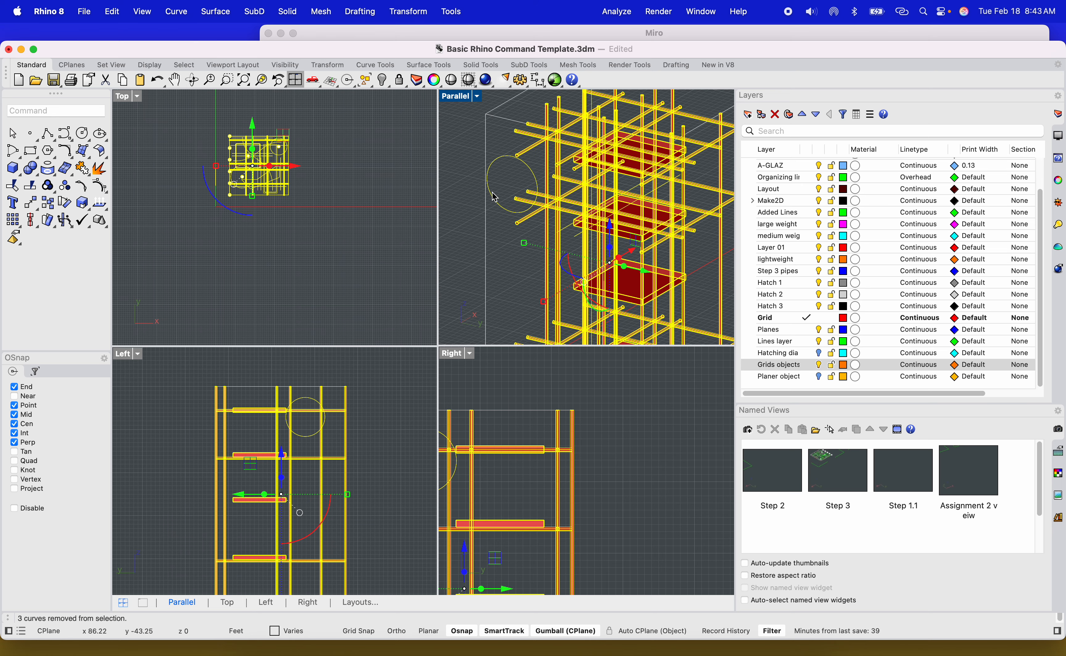
pyautogui.keyDown('super'); pyautogui.moveTo(480, 148); pyautogui.dragTo(479, 148); pyautogui.keyUp('super')
pyautogui.scroll(-5, 481, 152)
pyautogui.scroll(7, 559, 214)
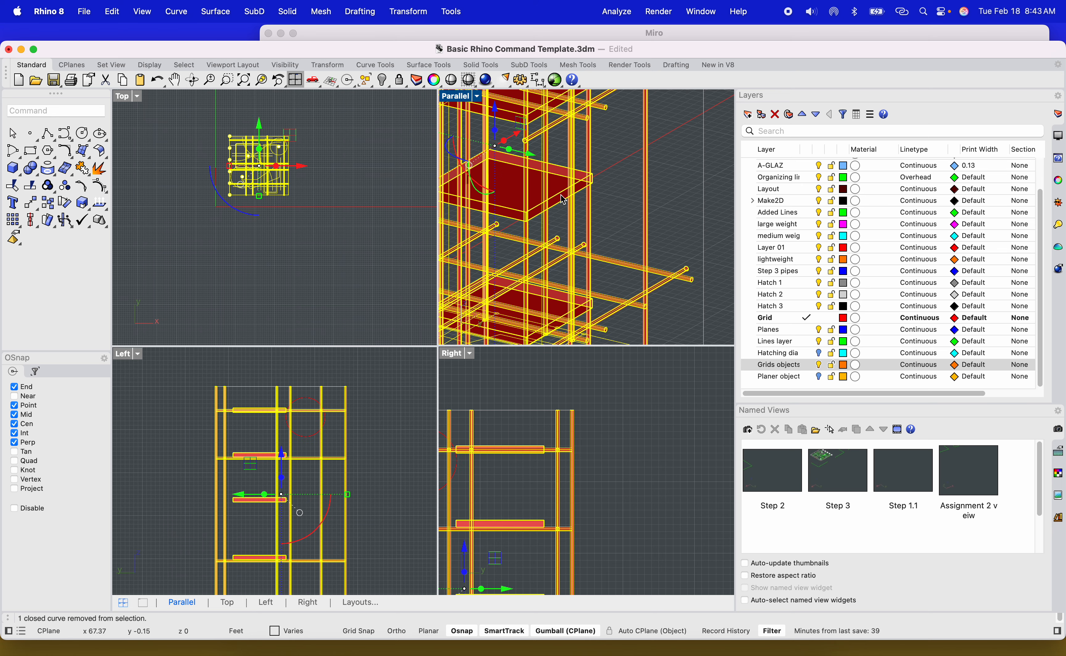
pyautogui.keyDown('super'); pyautogui.click(563, 200); pyautogui.keyUp('super')
pyautogui.scroll(3, 569, 306)
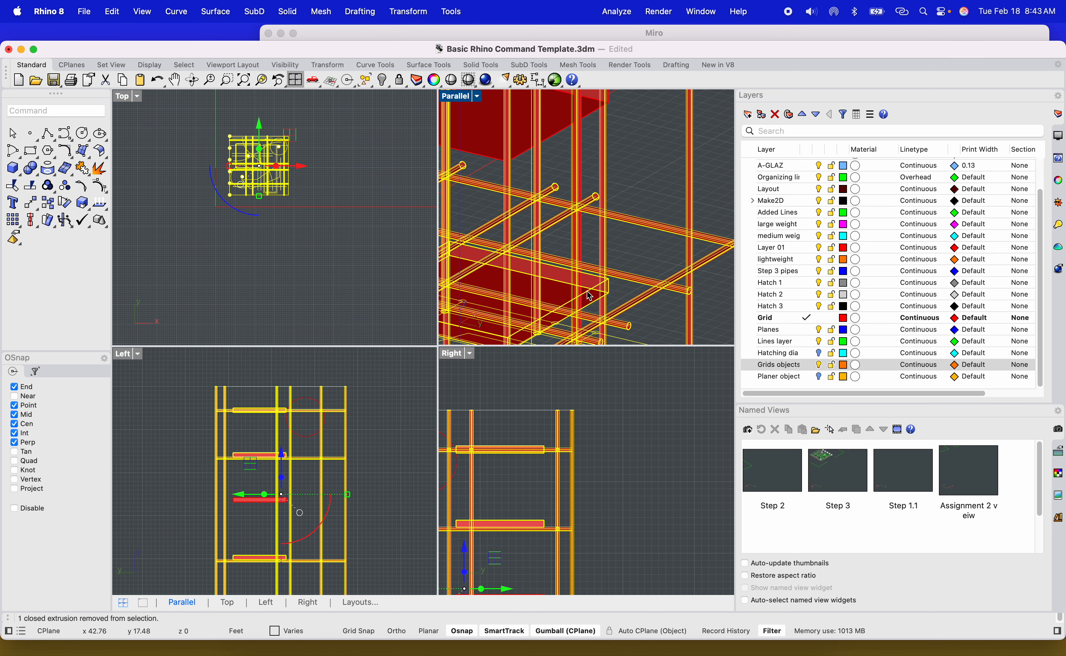
pyautogui.scroll(4, 585, 274)
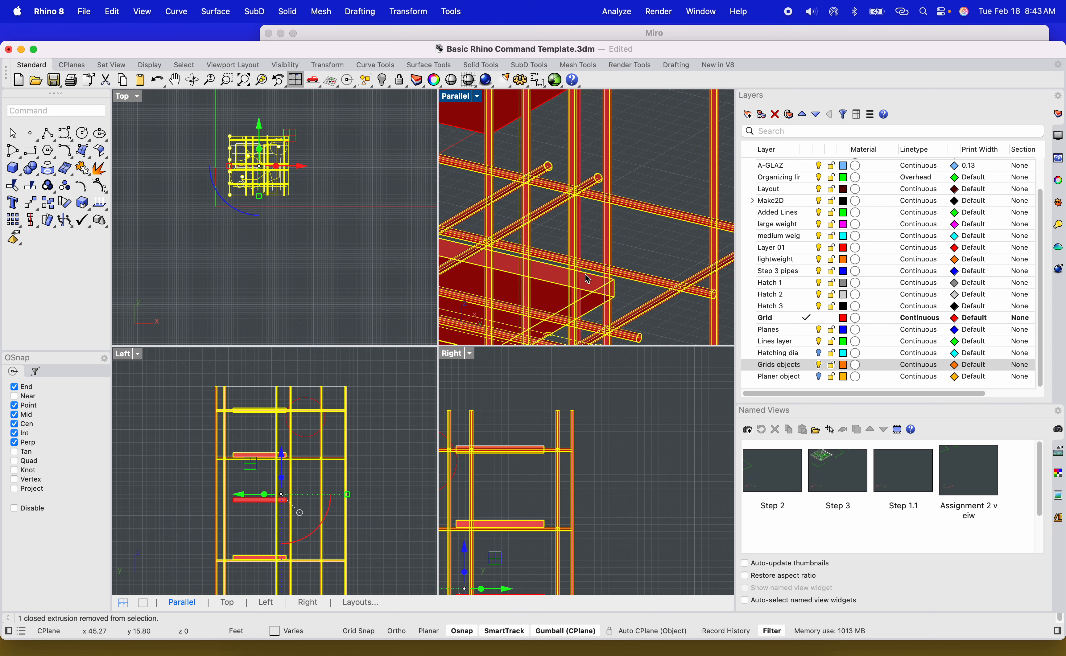
pyautogui.keyDown('super'); pyautogui.click(595, 302); pyautogui.keyUp('super')
pyautogui.scroll(-10, 595, 302)
pyautogui.scroll(-5, 596, 301)
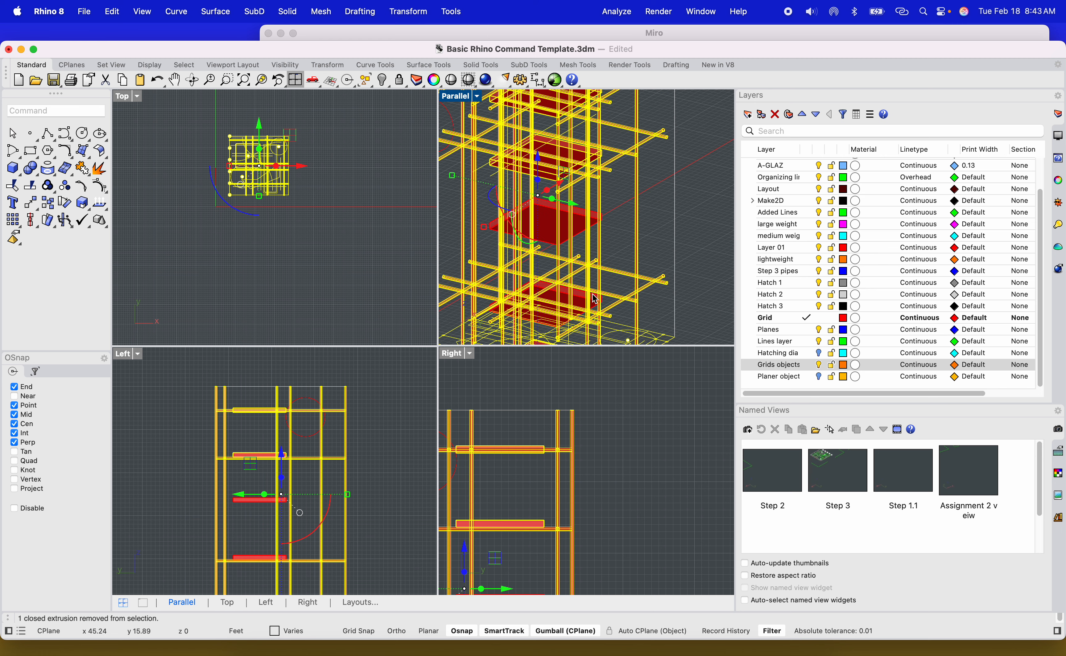
pyautogui.scroll(4, 581, 183)
pyautogui.scroll(4, 586, 230)
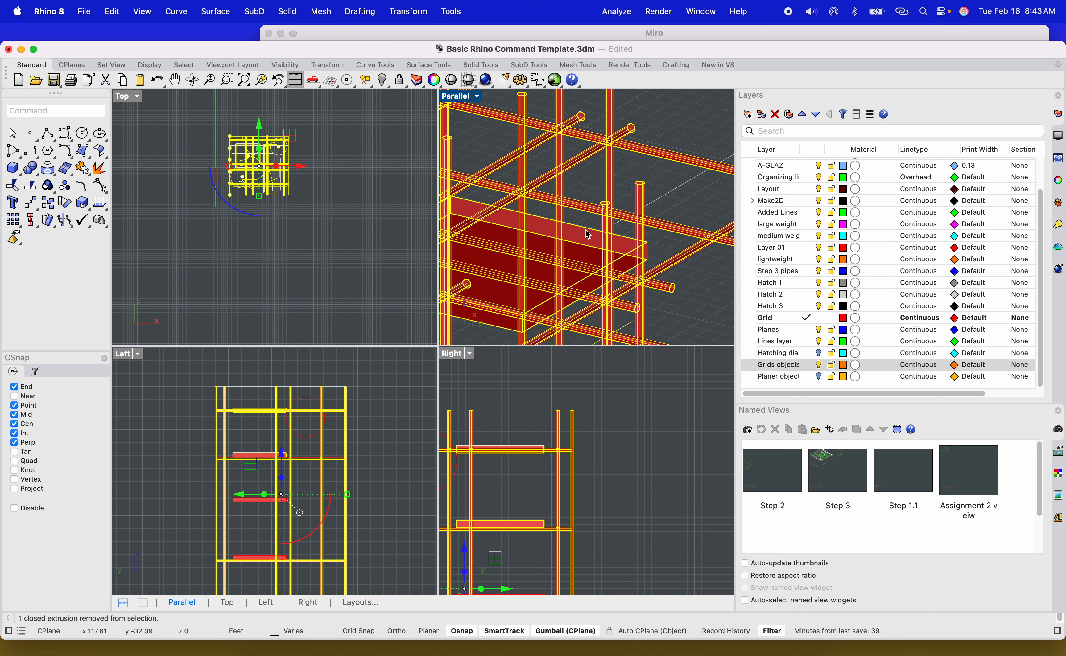
pyautogui.scroll(-4, 577, 228)
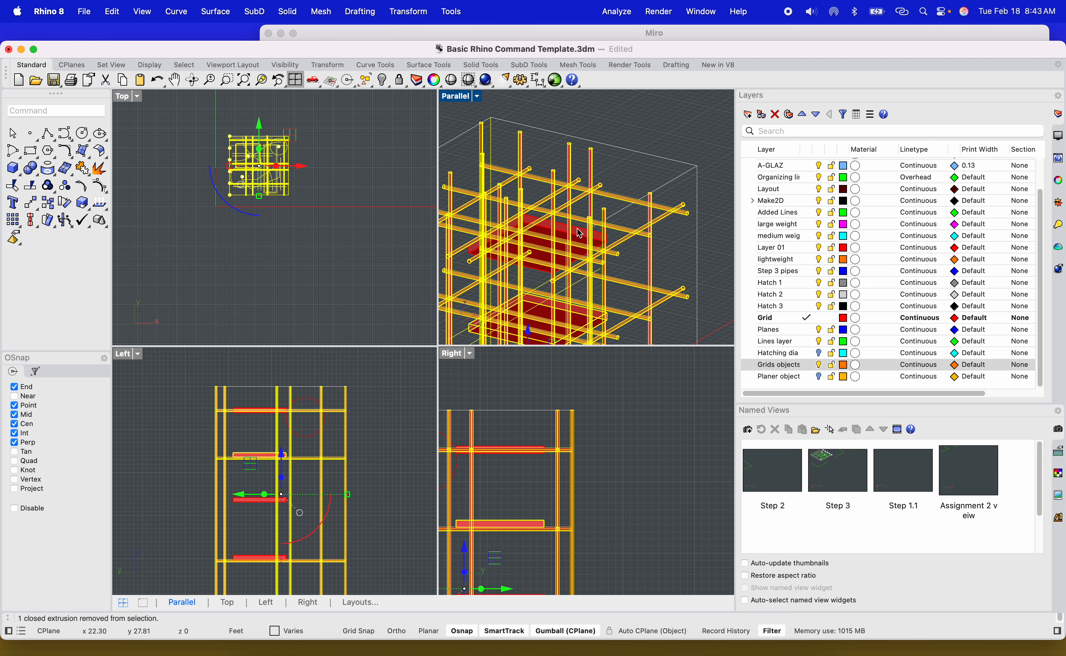
pyautogui.scroll(-6, 579, 233)
pyautogui.scroll(8, 569, 333)
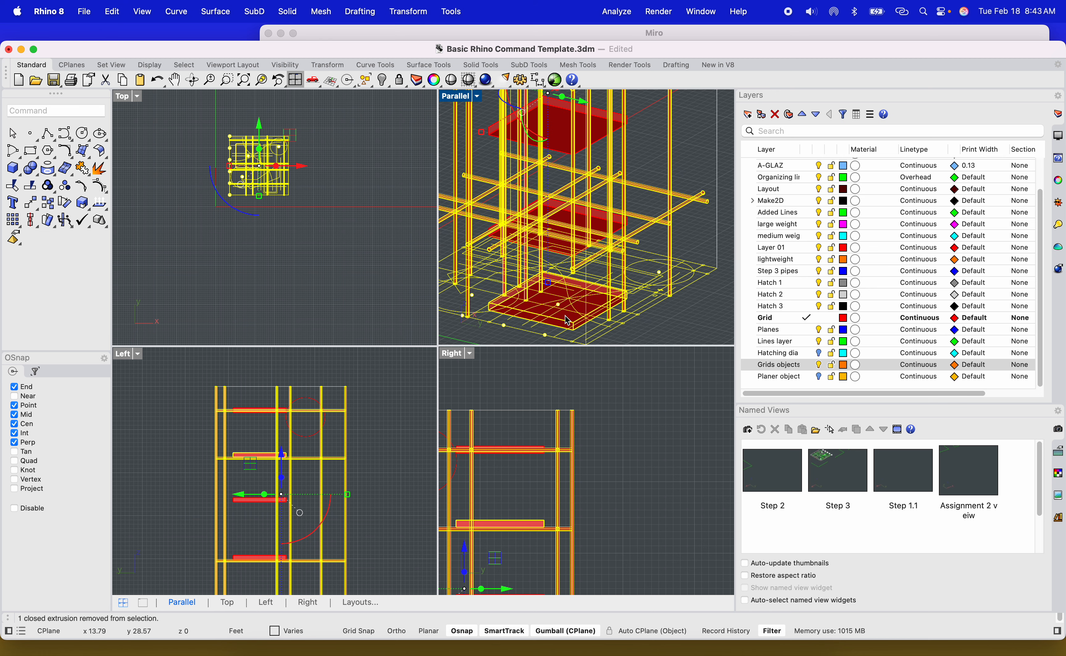
pyautogui.scroll(-4, 559, 325)
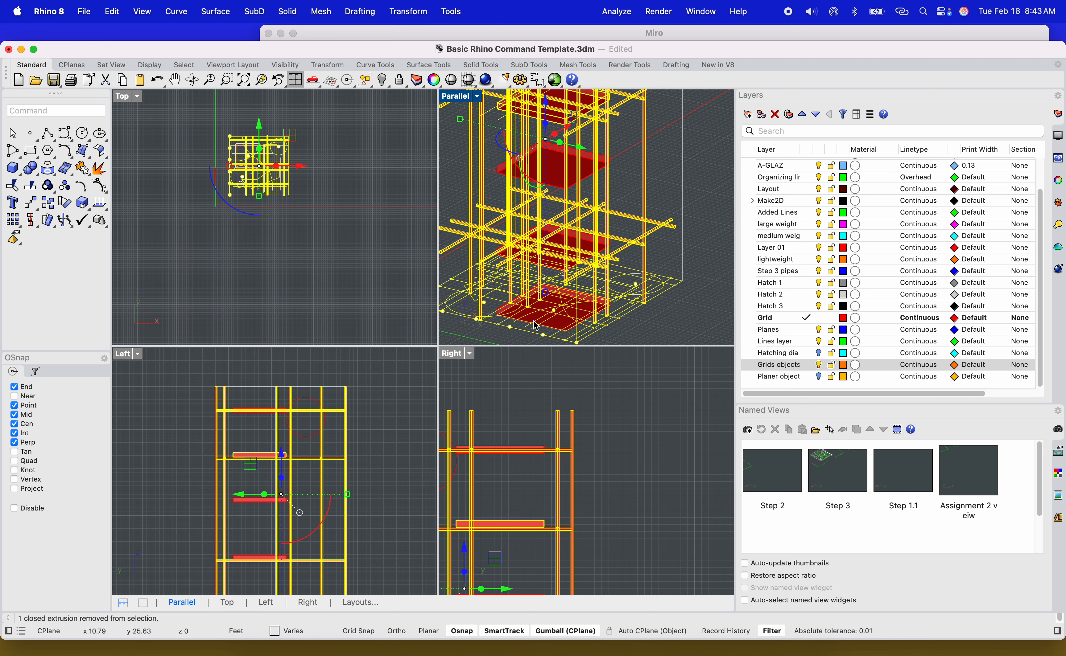
pyautogui.scroll(-4, 533, 321)
pyautogui.moveTo(571, 309); pyautogui.dragTo(490, 290, button='right')
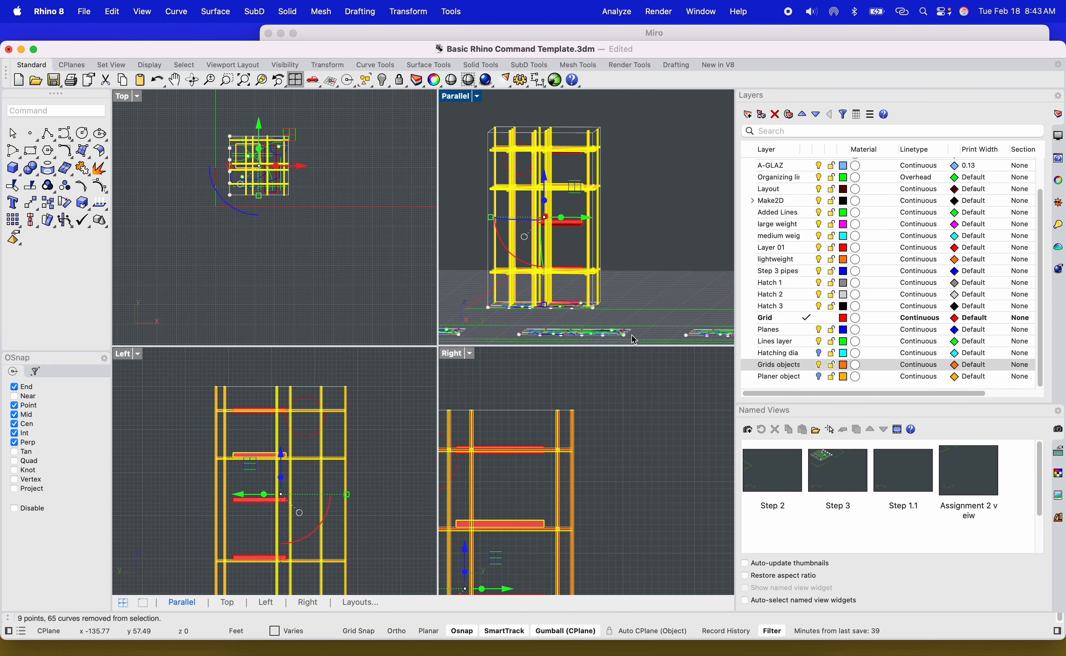
pyautogui.scroll(5, 550, 273)
pyautogui.keyDown('shift'); pyautogui.moveTo(571, 282); pyautogui.dragTo(575, 311, button='right'); pyautogui.keyUp('shift')
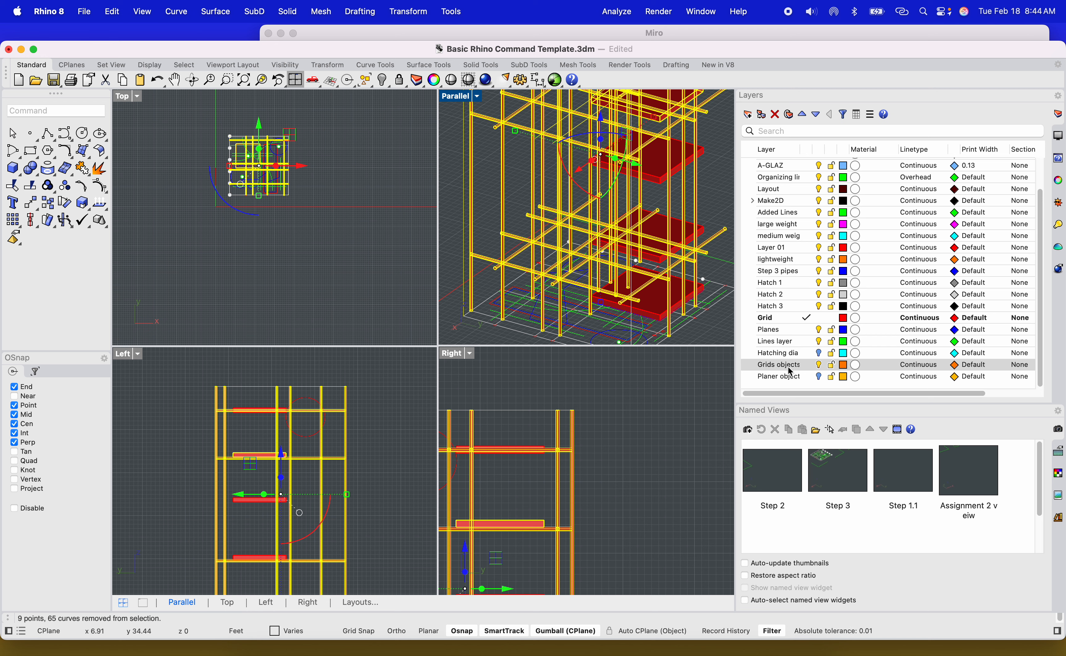
pyautogui.rightClick(784, 371)
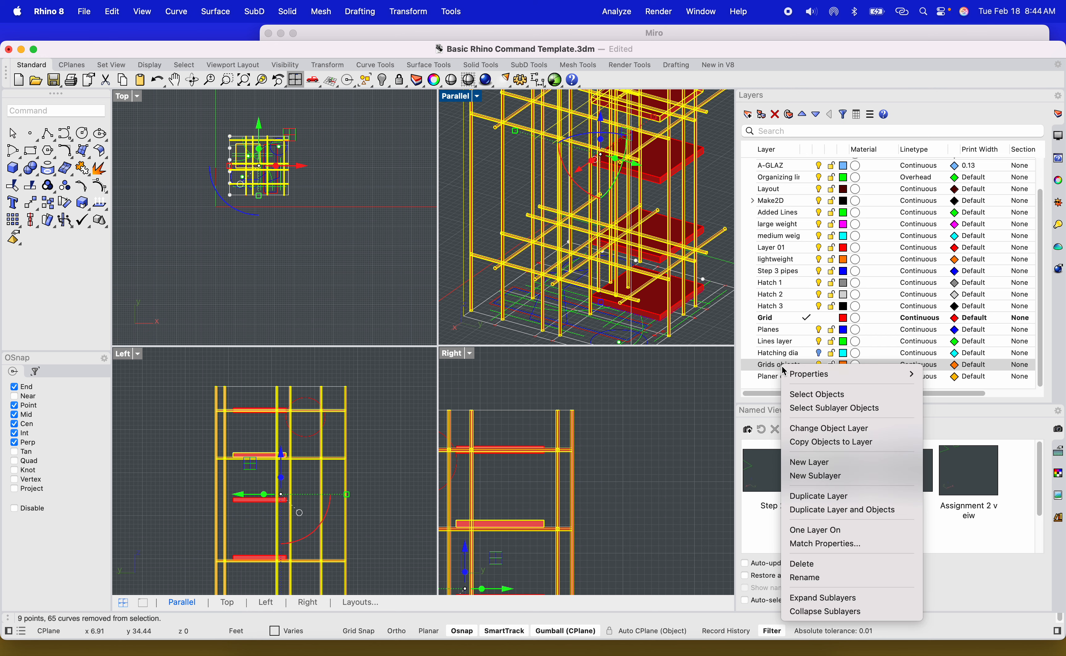
pyautogui.click(821, 431)
# Hide the Grids objects layer and turn on the Planer objects layer.
pyautogui.click(706, 192)
pyautogui.scroll(-4, 706, 192)
pyautogui.keyDown('shift'); pyautogui.moveTo(707, 203); pyautogui.dragTo(660, 194, button='right'); pyautogui.keyUp('shift')
pyautogui.click(819, 367)
pyautogui.moveTo(660, 194); pyautogui.dragTo(648, 236, button='right')
pyautogui.scroll(7, 565, 266)
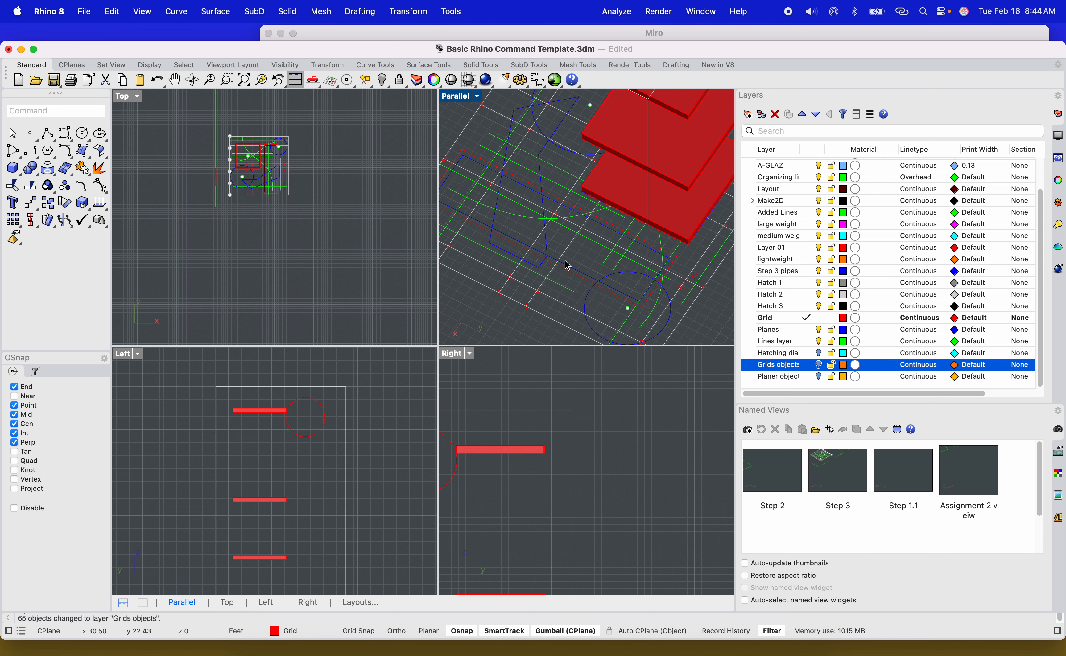
pyautogui.scroll(3, 568, 266)
pyautogui.click(818, 377)
pyautogui.scroll(-4, 649, 273)
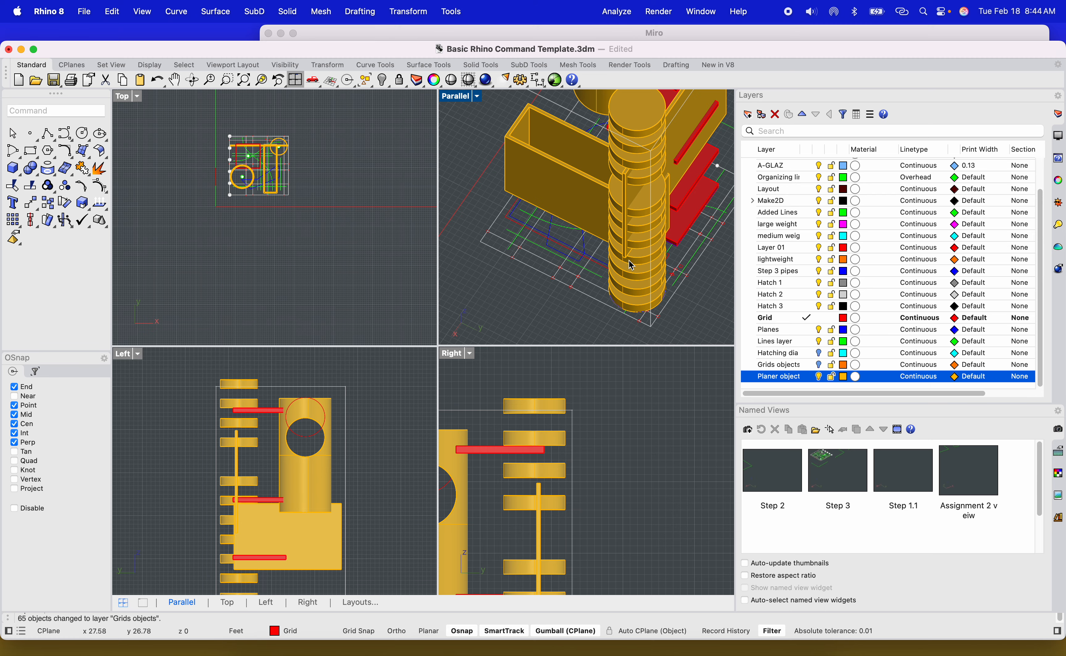
# Select the red floor slabs and move them to the Planer objects layer.
pyautogui.moveTo(650, 273); pyautogui.dragTo(537, 273, button='right')
pyautogui.click(538, 274)
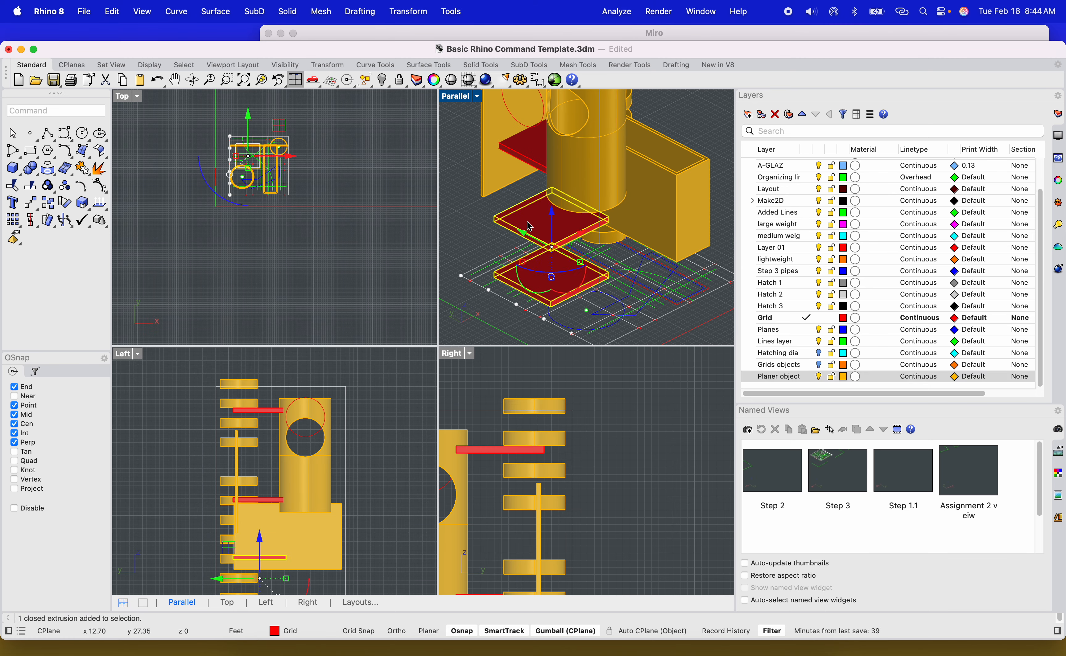
pyautogui.scroll(-3, 530, 156)
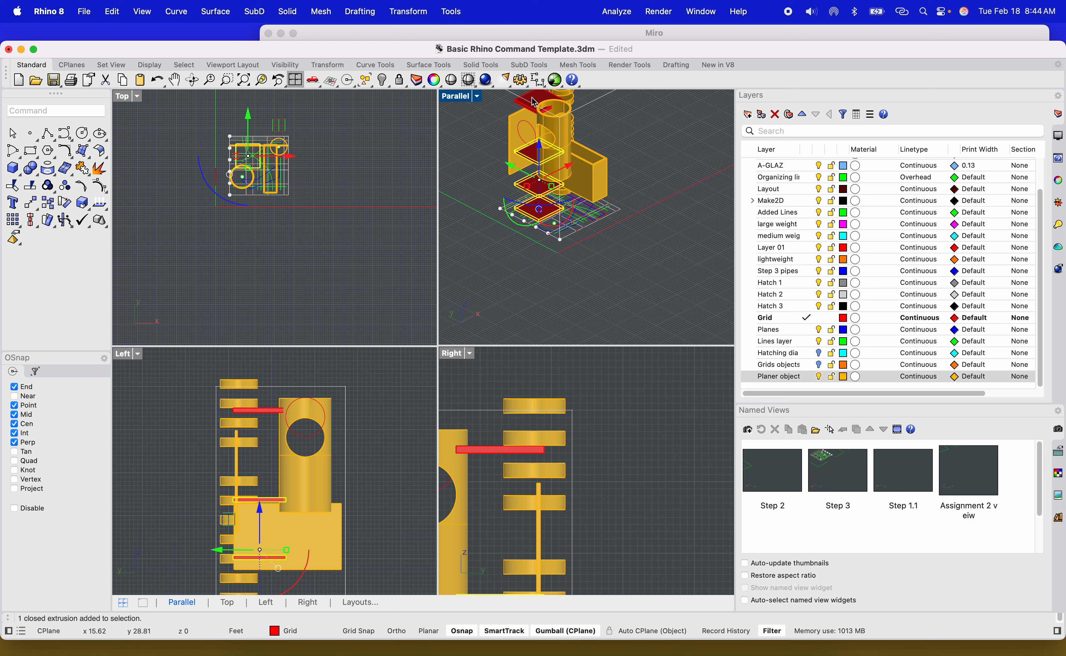
pyautogui.rightClick(779, 378)
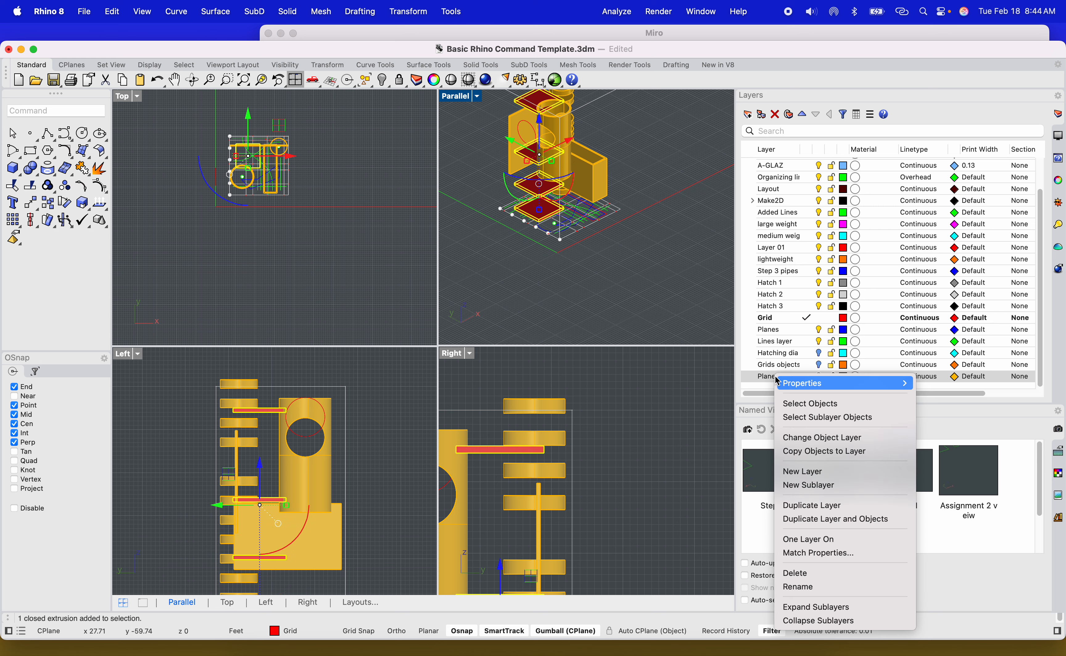
pyautogui.click(820, 437)
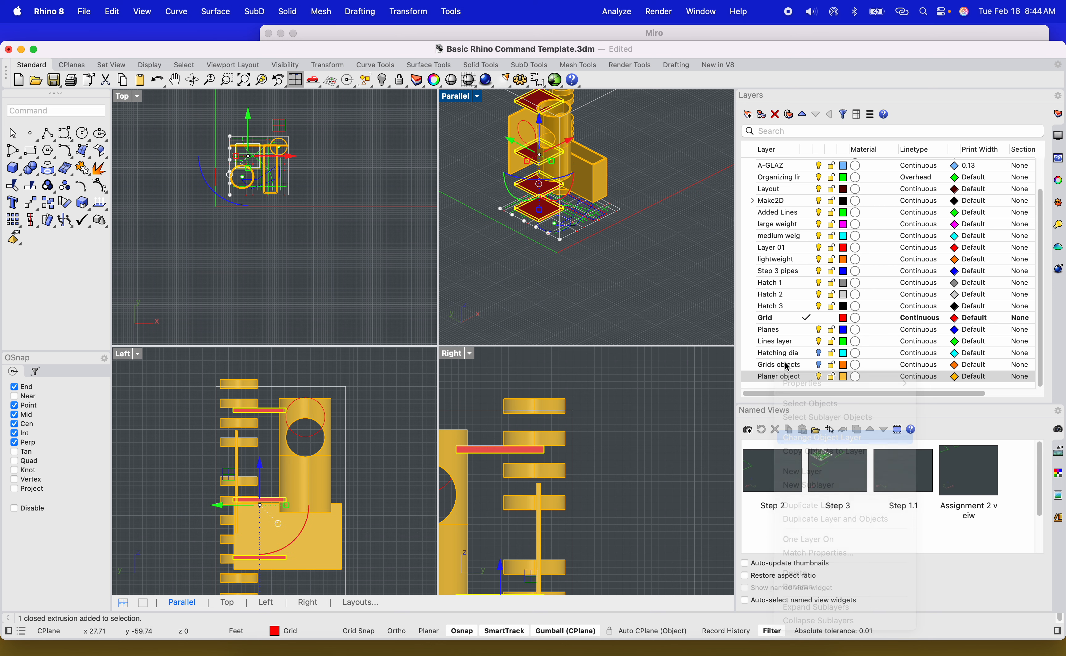
# Extrude a curve at the tower's base upward into a vertical surface.
pyautogui.click(676, 243)
pyautogui.scroll(-6, 607, 290)
pyautogui.scroll(8, 565, 183)
pyautogui.keyDown('shift'); pyautogui.moveTo(625, 296); pyautogui.dragTo(578, 218, button='right'); pyautogui.keyUp('shift')
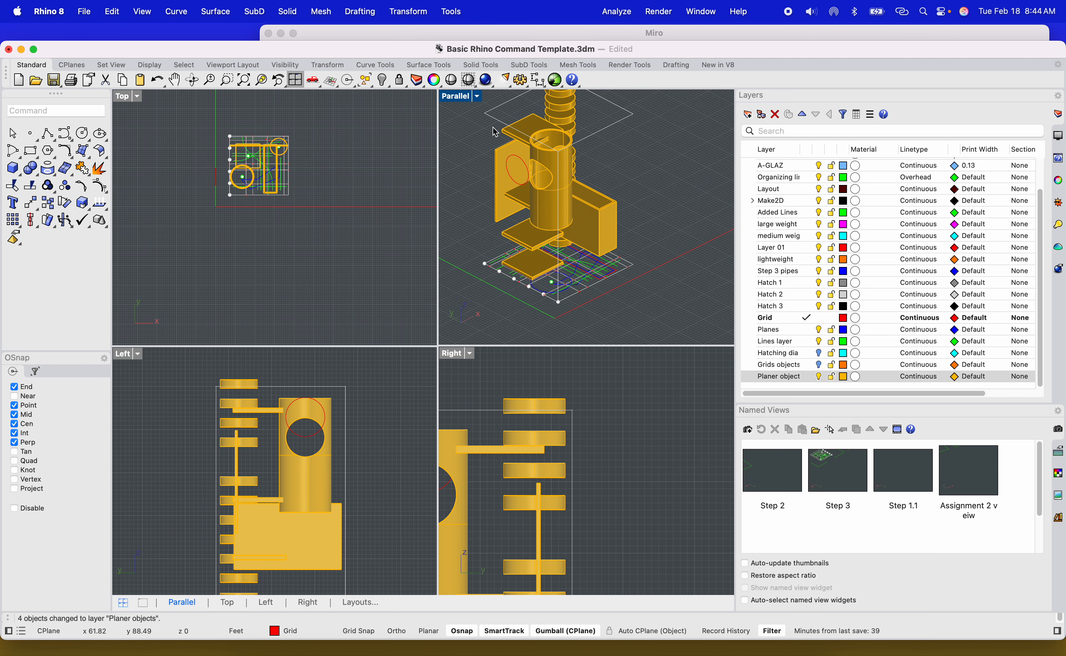
pyautogui.doubleClick(452, 97)
pyautogui.scroll(8, 430, 374)
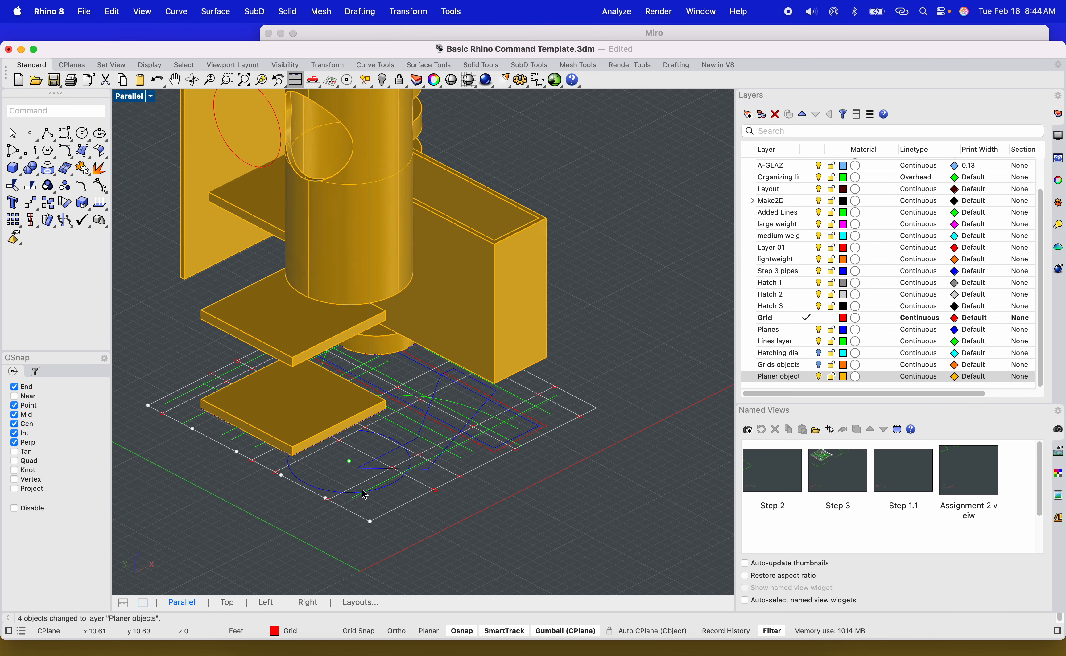
pyautogui.moveTo(439, 475); pyautogui.dragTo(407, 469, button='right')
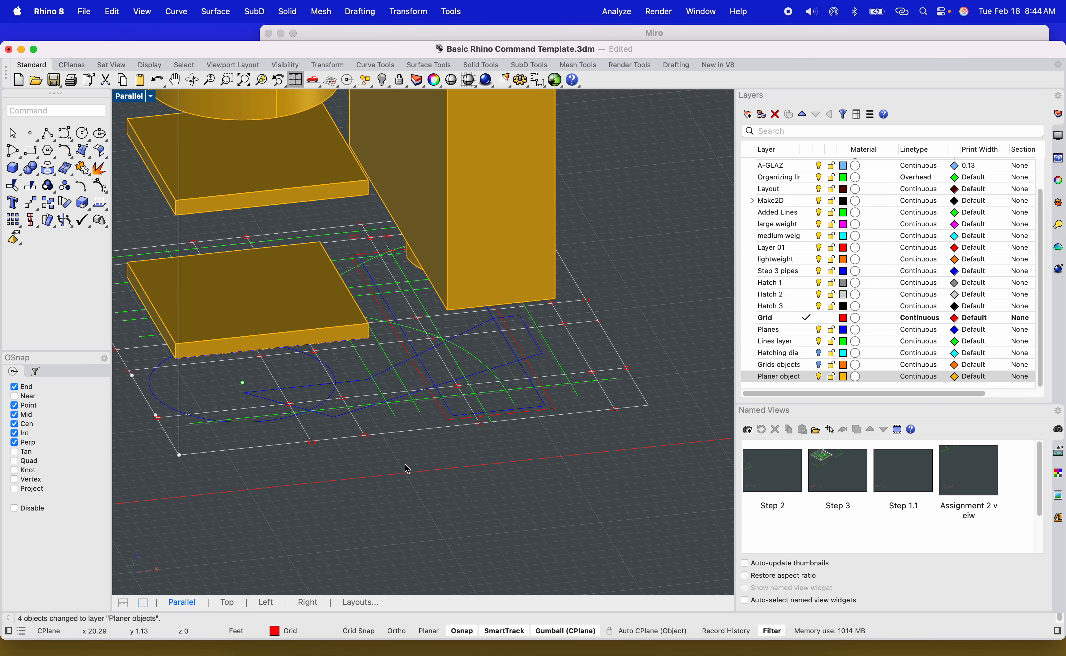
pyautogui.write('e')
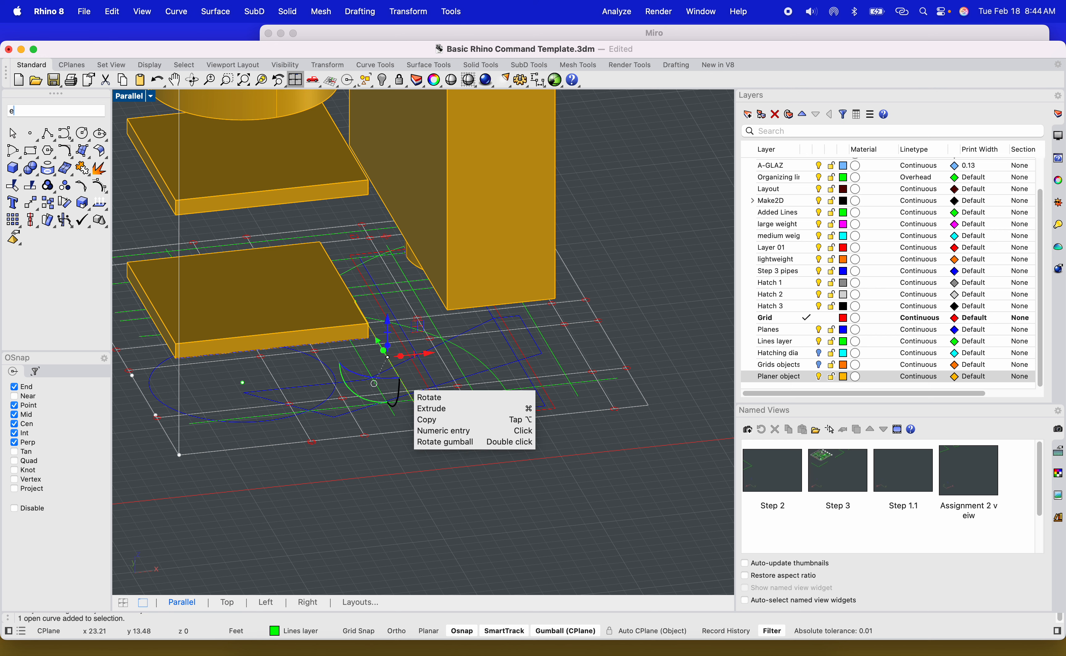
pyautogui.press('Return')
pyautogui.scroll(-5, 421, 295)
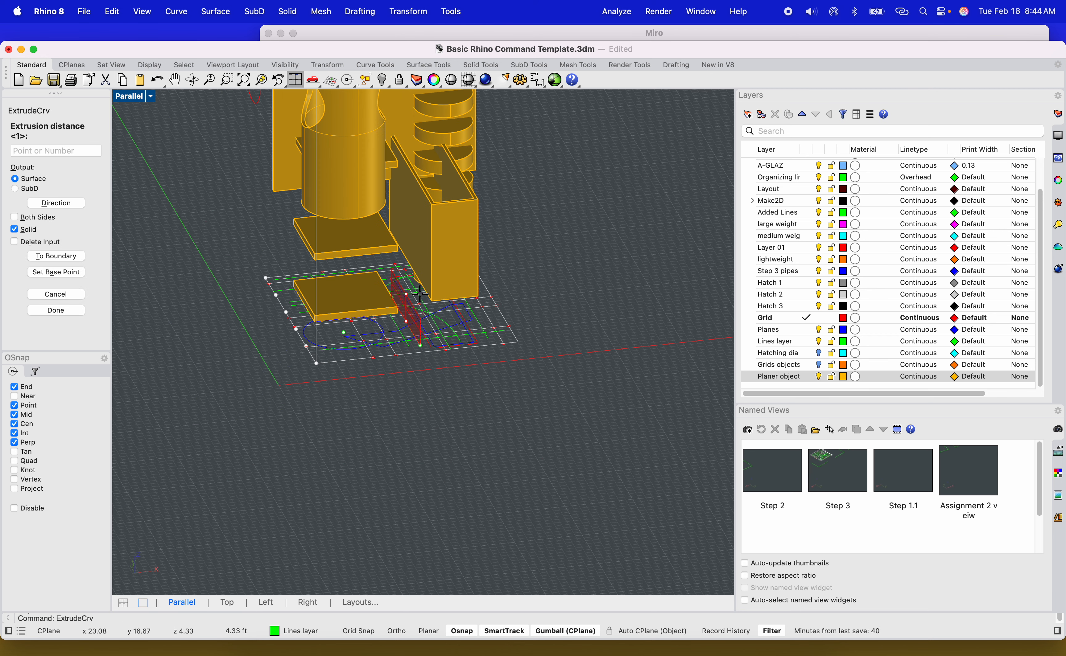
pyautogui.click(557, 208)
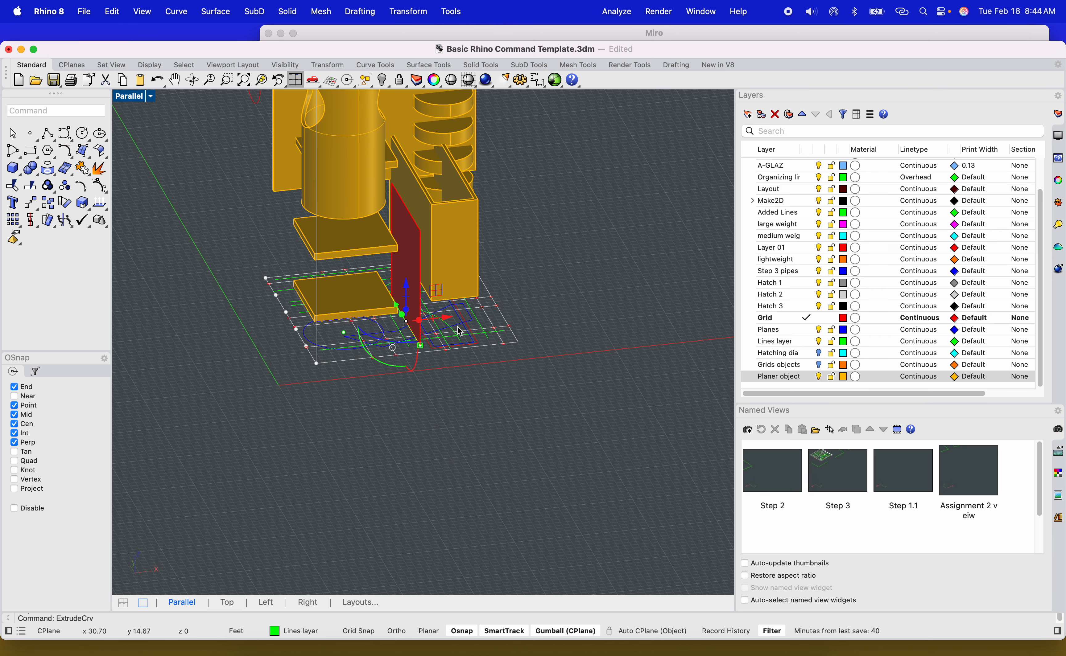
# Extrude a second base curve upward into a tall surface beside the cylinder.
pyautogui.scroll(10, 452, 332)
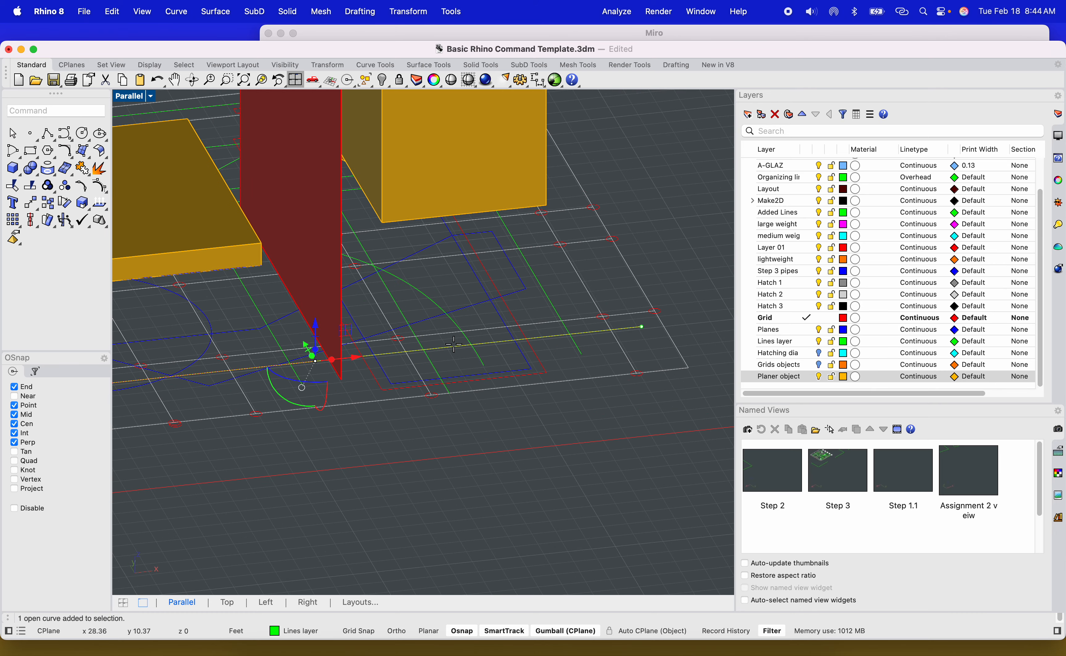
pyautogui.press('Return')
pyautogui.scroll(-10, 631, 136)
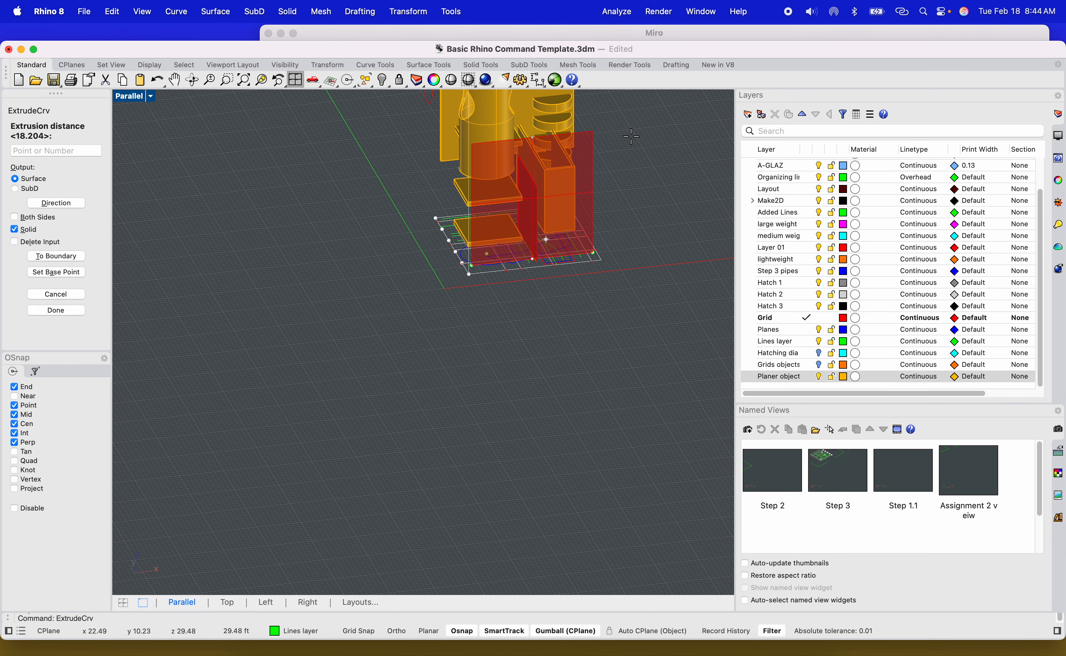
pyautogui.click(630, 136)
# Extrude a curved base line into a wavy surface and move it up the tower.
pyautogui.scroll(10, 462, 348)
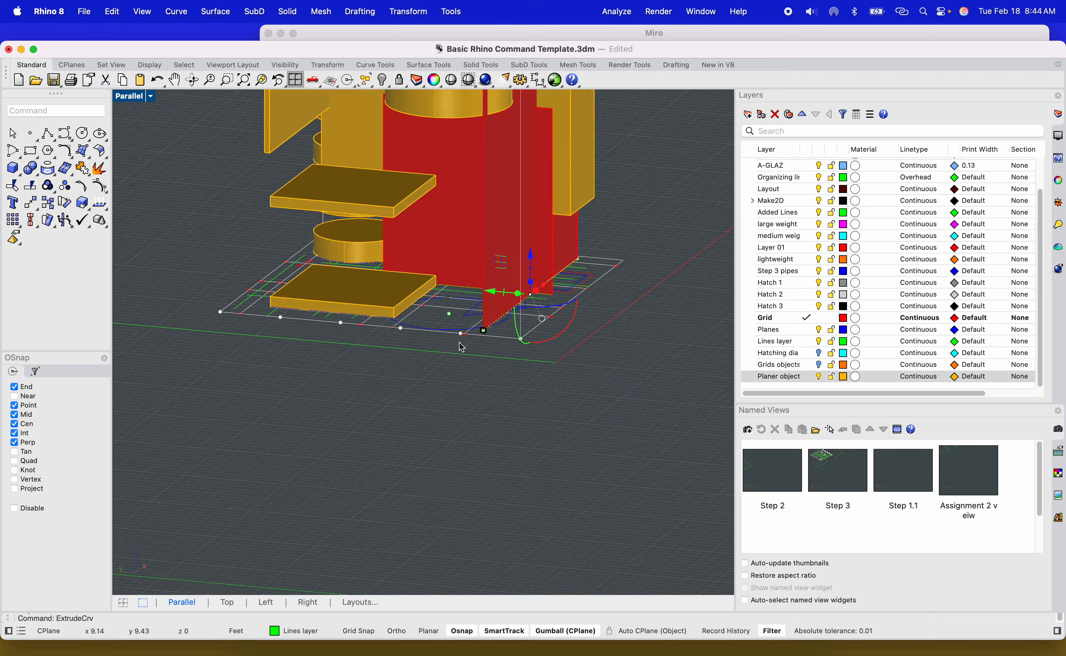
pyautogui.moveTo(459, 343); pyautogui.dragTo(457, 379, button='right')
pyautogui.scroll(2, 368, 358)
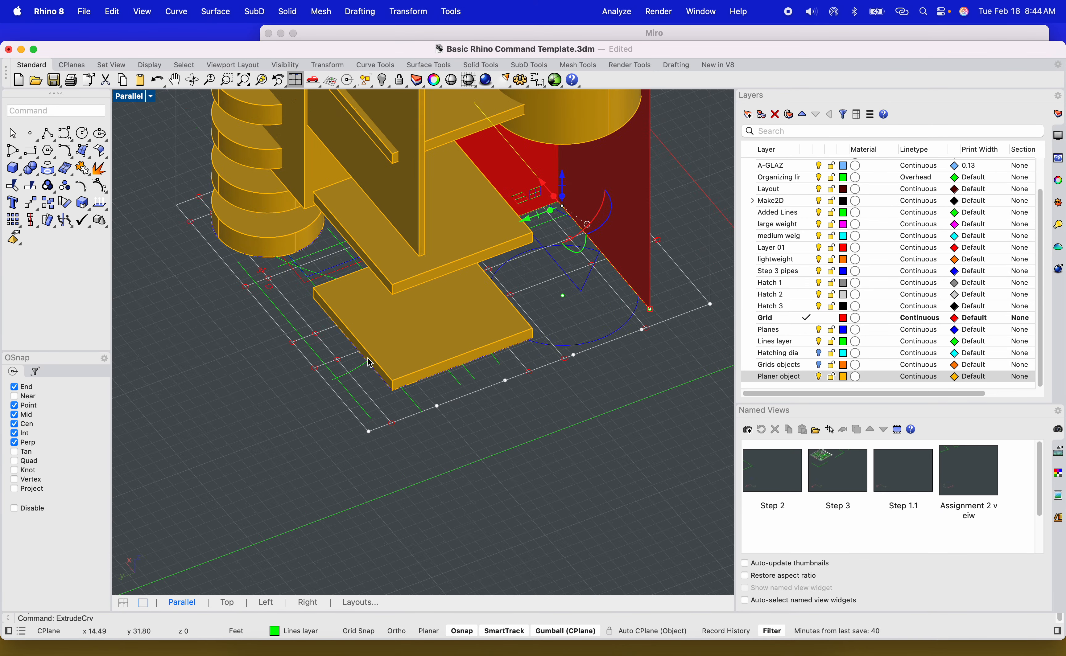
pyautogui.scroll(3, 370, 363)
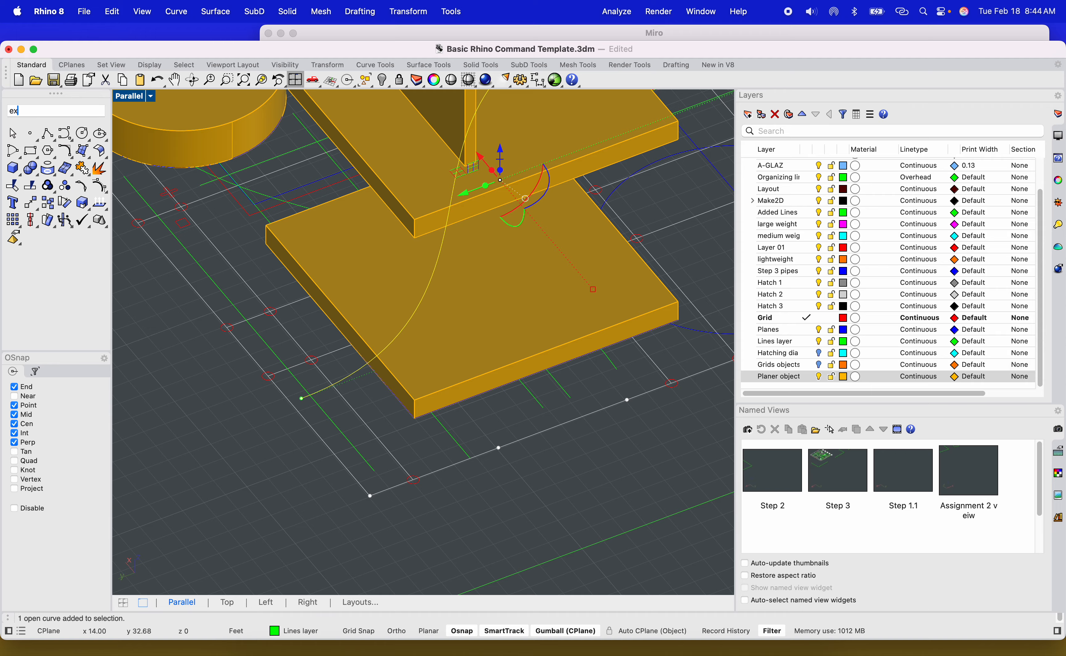
pyautogui.write('Extrude')
pyautogui.press('Return')
pyautogui.scroll(-10, 382, 367)
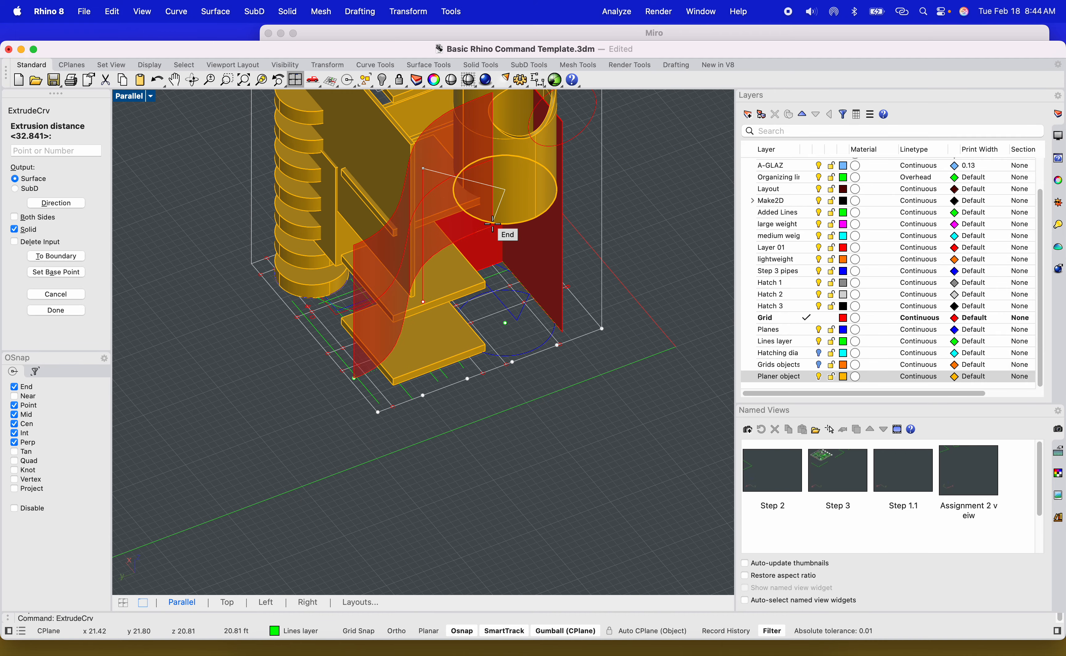
pyautogui.moveTo(603, 184); pyautogui.dragTo(595, 345, button='right')
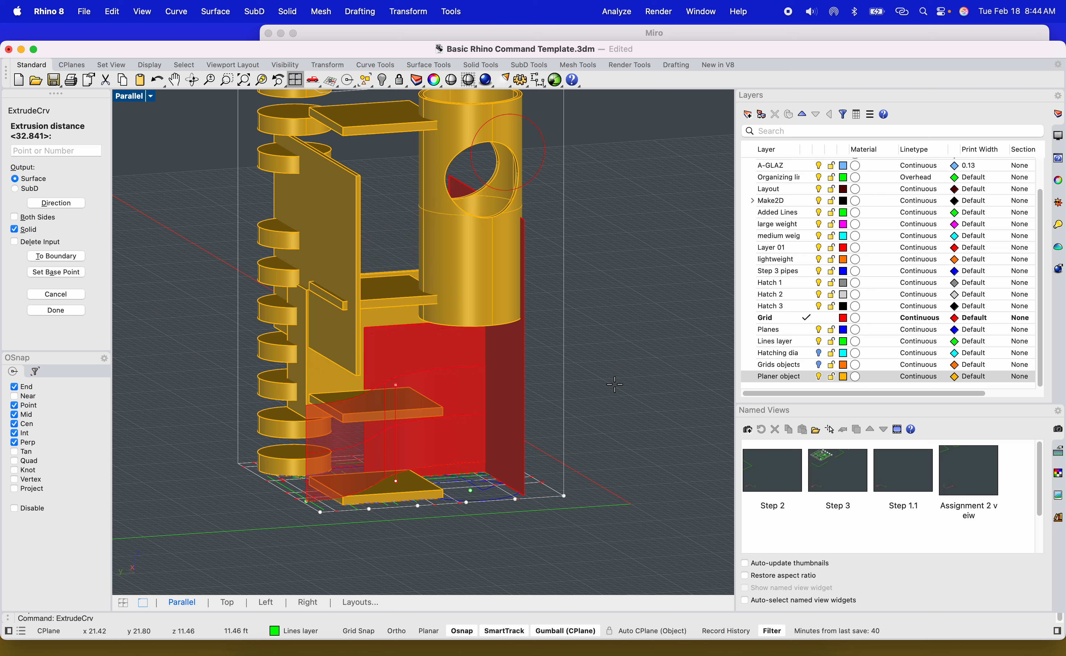
pyautogui.click(393, 369)
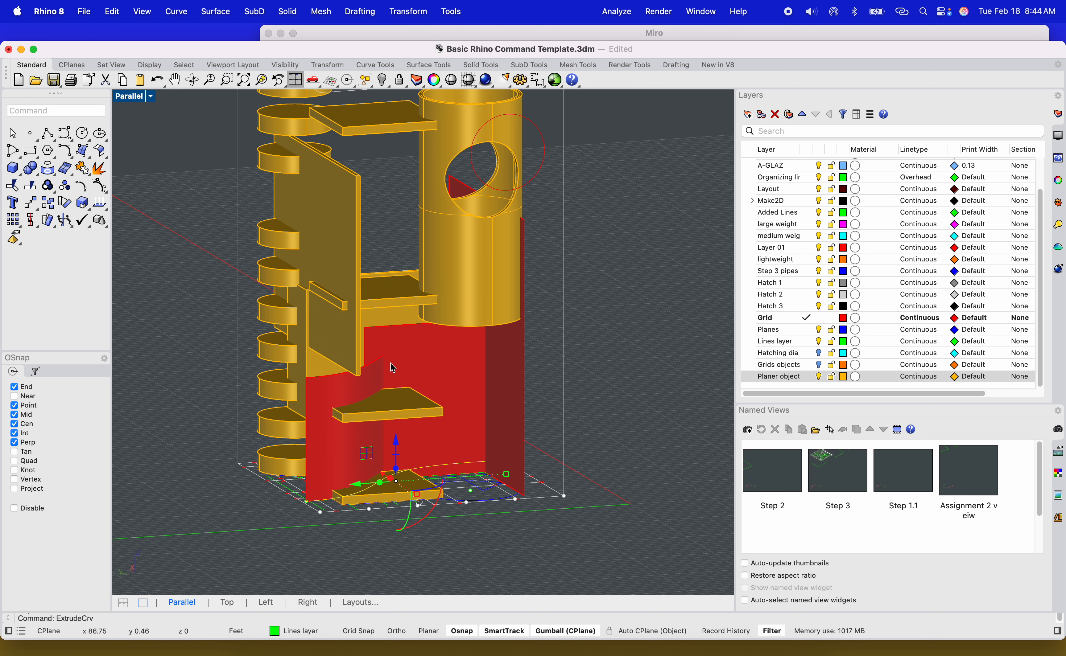
pyautogui.moveTo(405, 385); pyautogui.dragTo(398, 216)
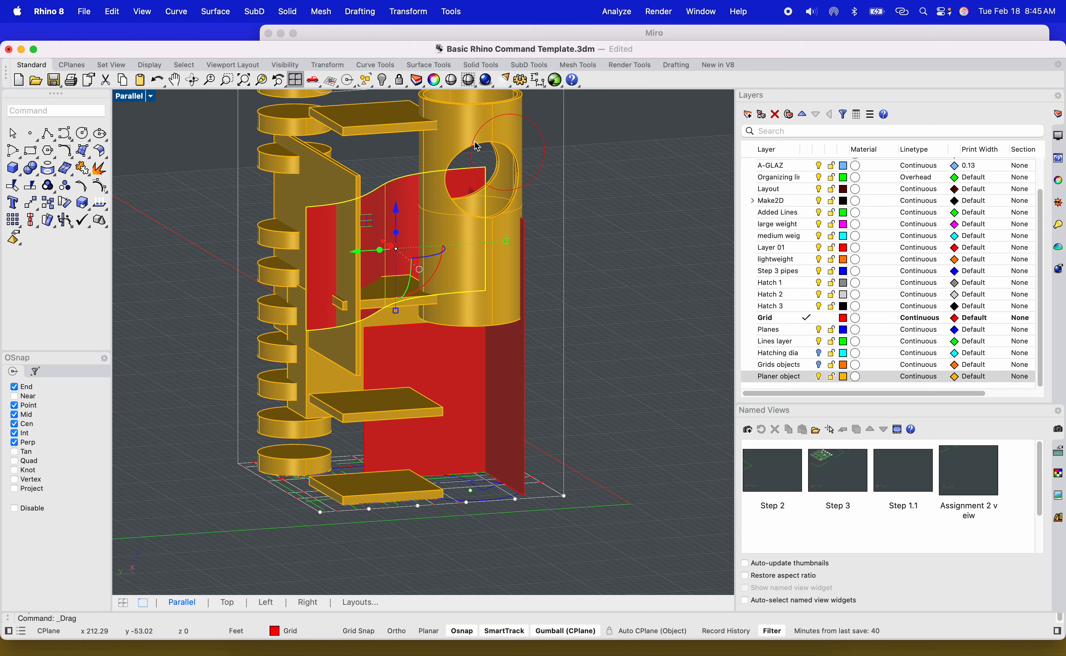
# Extrude a closed base curve beside the red wall upward into a box-shaped solid.
pyautogui.moveTo(489, 222)
pyautogui.mouseDown(button='right')
pyautogui.moveTo(466, 211)
pyautogui.moveTo(494, 213)
pyautogui.moveTo(503, 235)
pyautogui.mouseUp(button='right')
pyautogui.scroll(6, 472, 434)
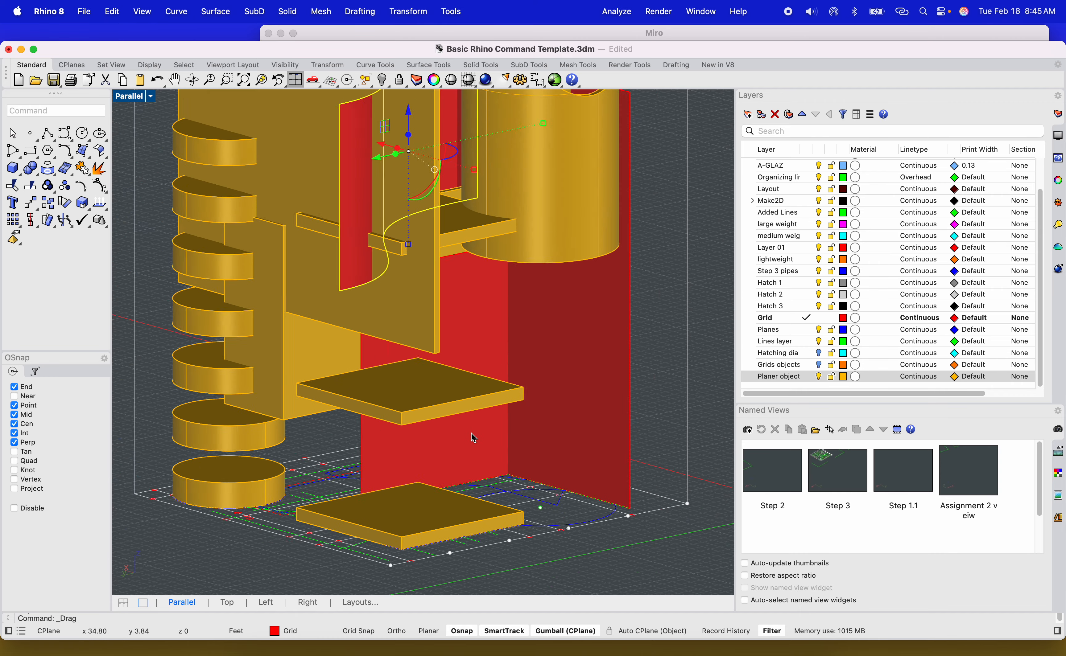
pyautogui.keyDown('shift'); pyautogui.moveTo(473, 437); pyautogui.dragTo(339, 419, button='right'); pyautogui.keyUp('shift')
pyautogui.scroll(-6, 372, 424)
pyautogui.click(418, 501)
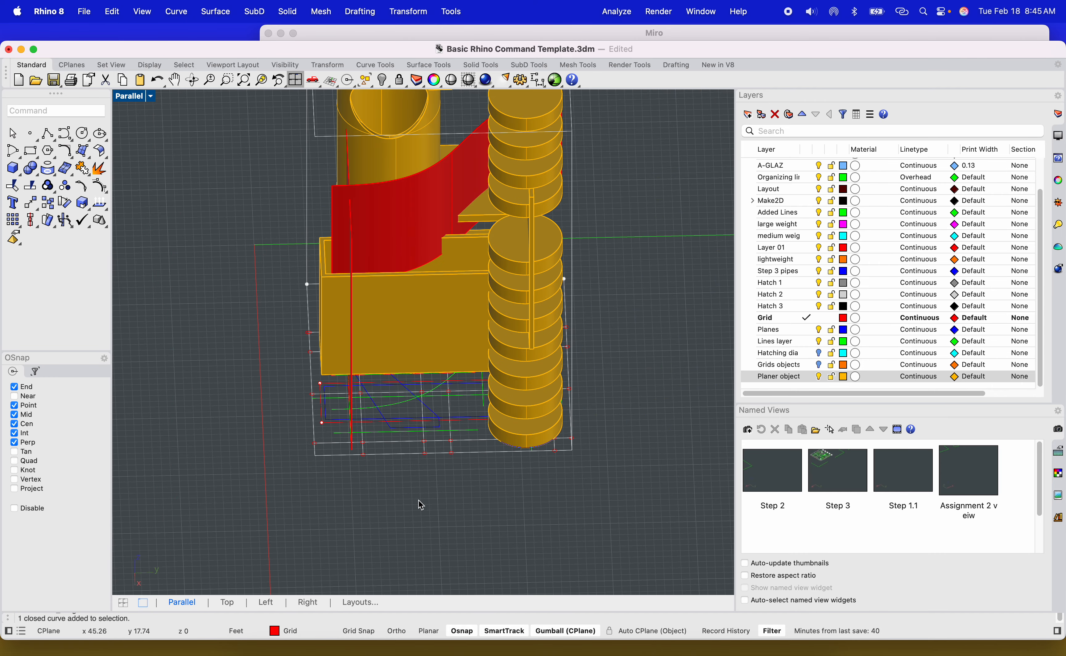
pyautogui.scroll(8, 427, 437)
pyautogui.moveTo(453, 465)
pyautogui.mouseDown(button='right')
pyautogui.moveTo(461, 461)
pyautogui.moveTo(414, 460)
pyautogui.moveTo(478, 464)
pyautogui.moveTo(469, 447)
pyautogui.moveTo(587, 466)
pyautogui.moveTo(402, 463)
pyautogui.moveTo(306, 520)
pyautogui.moveTo(334, 525)
pyautogui.moveTo(280, 527)
pyautogui.moveTo(440, 482)
pyautogui.mouseUp(button='right')
pyautogui.scroll(5, 401, 465)
pyautogui.scroll(-9, 491, 468)
pyautogui.scroll(6, 510, 446)
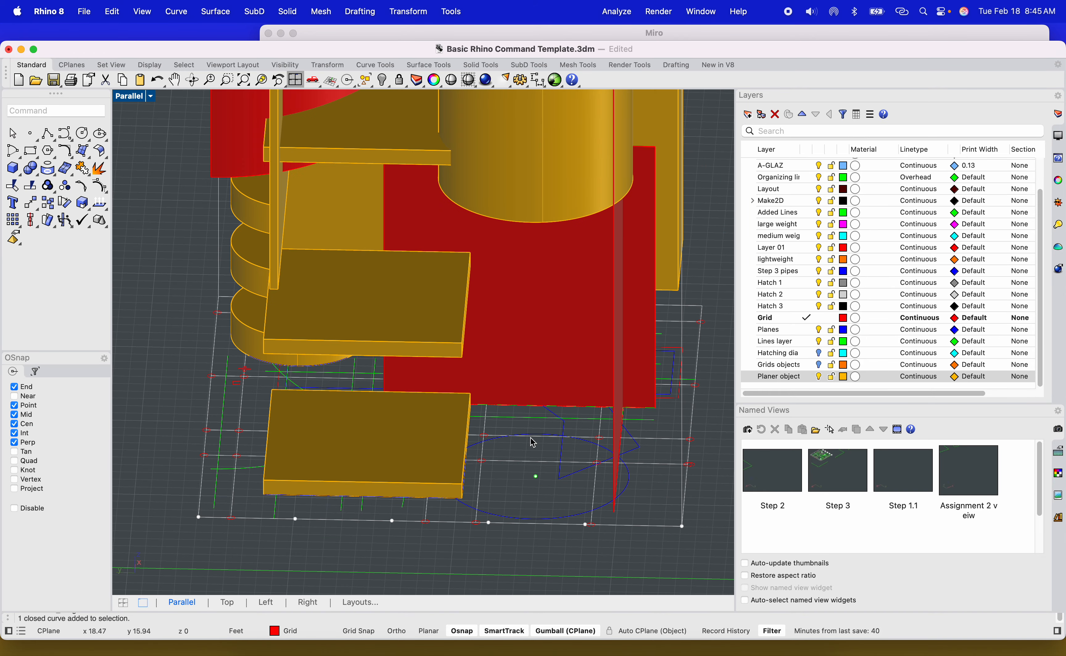
pyautogui.scroll(6, 570, 433)
pyautogui.click(557, 428)
pyautogui.scroll(-10, 557, 427)
pyautogui.moveTo(555, 428); pyautogui.dragTo(446, 485, button='right')
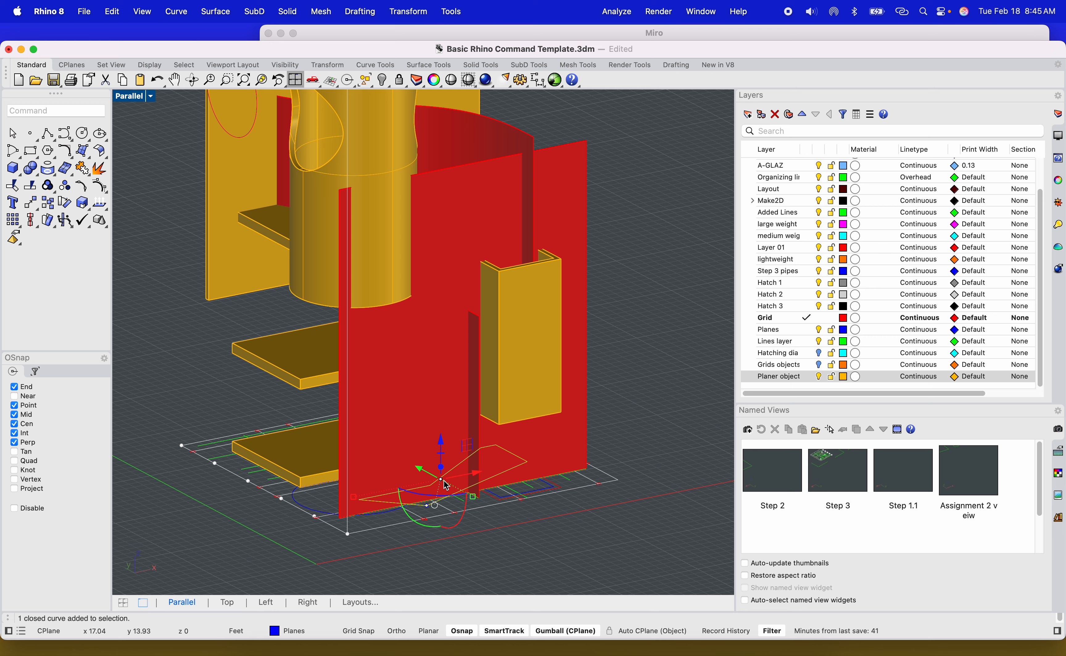
pyautogui.write('ExtrudeCrv')
pyautogui.press('Return')
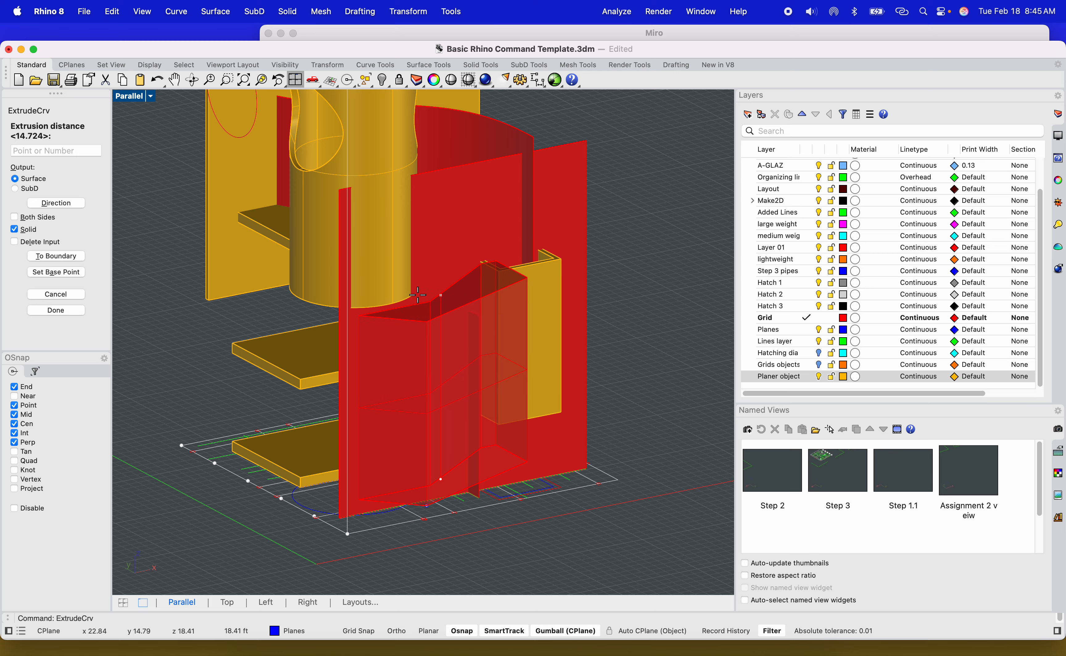
pyautogui.press('Return')
pyautogui.click(429, 399)
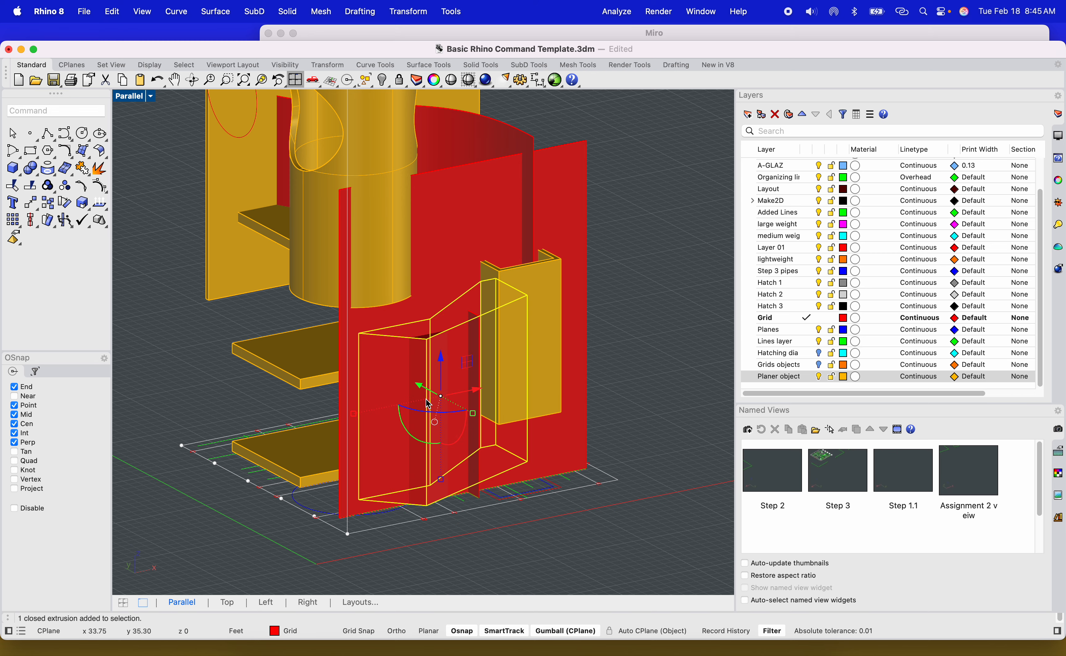
# Extrude an open curve at the tower's base upward into a tall surface.
pyautogui.moveTo(424, 416); pyautogui.dragTo(435, 367, button='right')
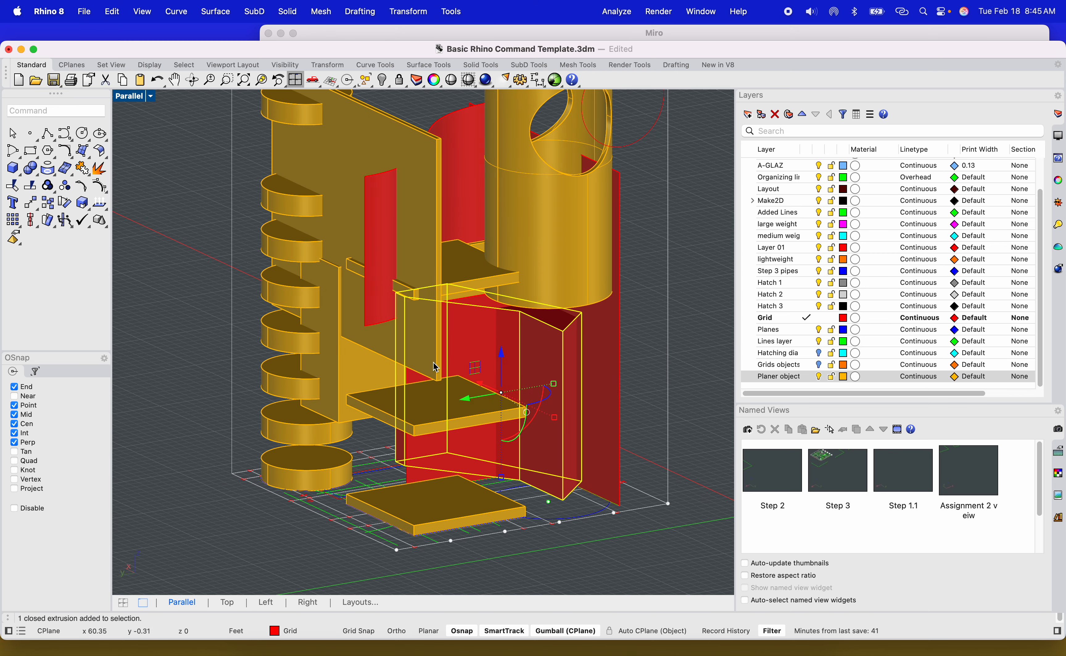
pyautogui.scroll(-5, 537, 314)
pyautogui.scroll(10, 538, 441)
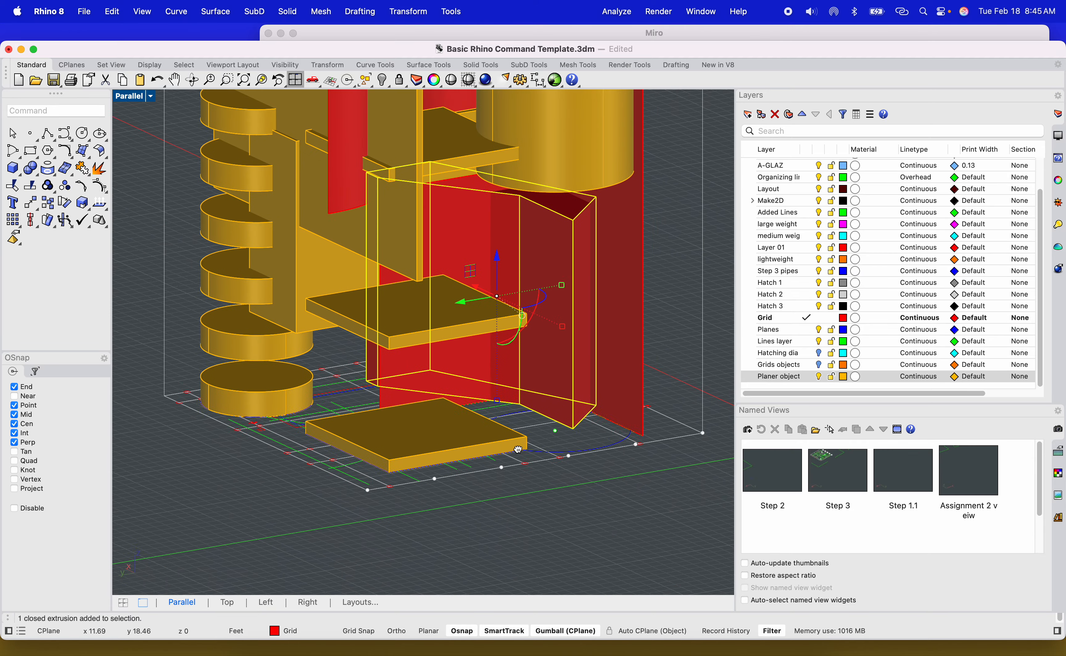
pyautogui.moveTo(430, 494); pyautogui.dragTo(318, 473, button='right')
pyautogui.click(319, 475)
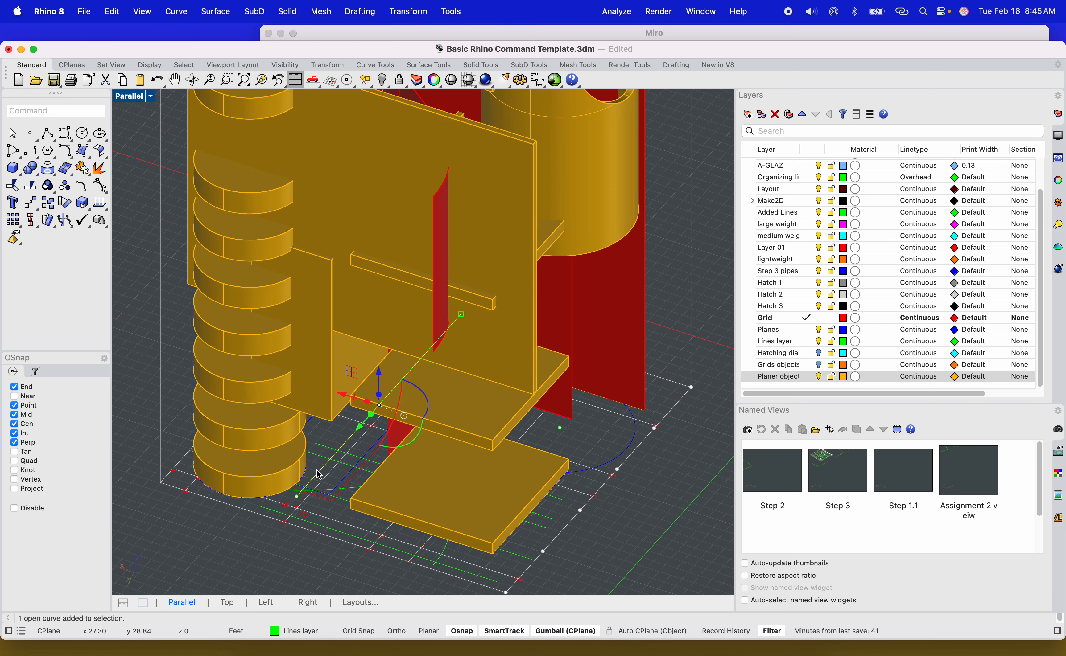
pyautogui.write('extr')
pyautogui.press('Return')
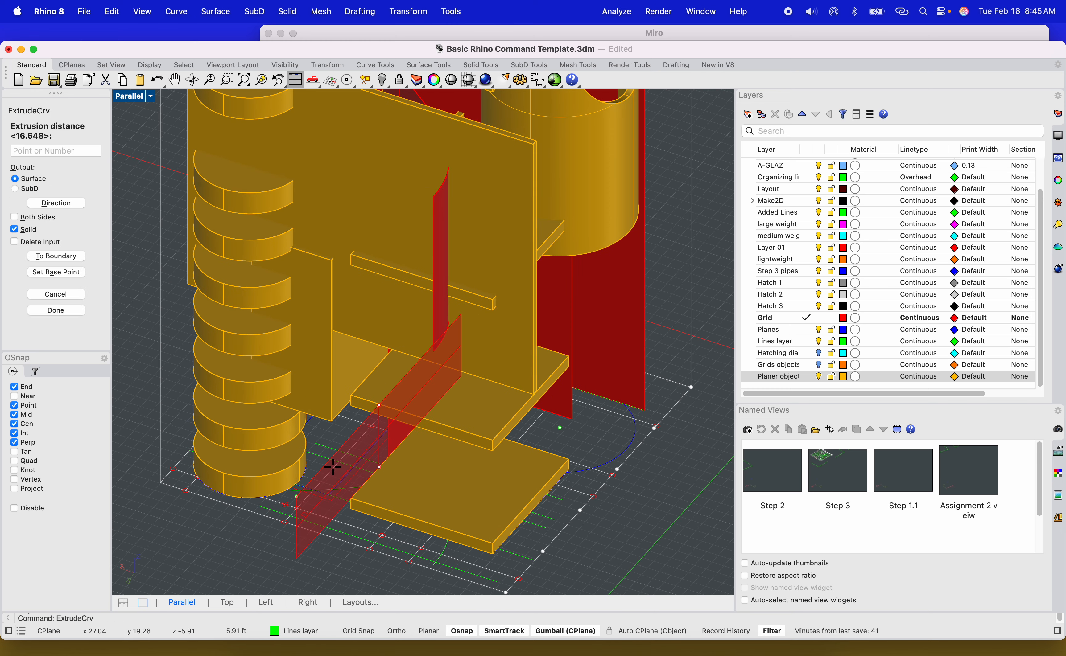
pyautogui.scroll(-6, 308, 363)
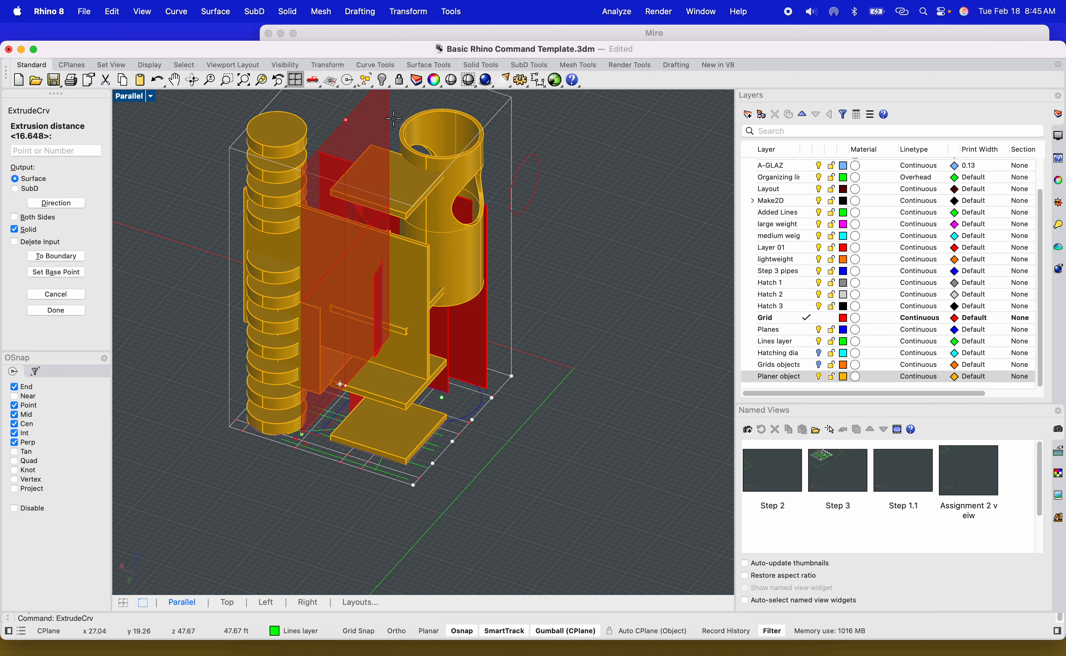
pyautogui.click(377, 118)
# Extrude an arc-shaped base curve upward into a curved surface.
pyautogui.keyDown('shift'); pyautogui.moveTo(383, 199); pyautogui.dragTo(451, 463, button='right'); pyautogui.keyUp('shift')
pyautogui.scroll(8, 637, 438)
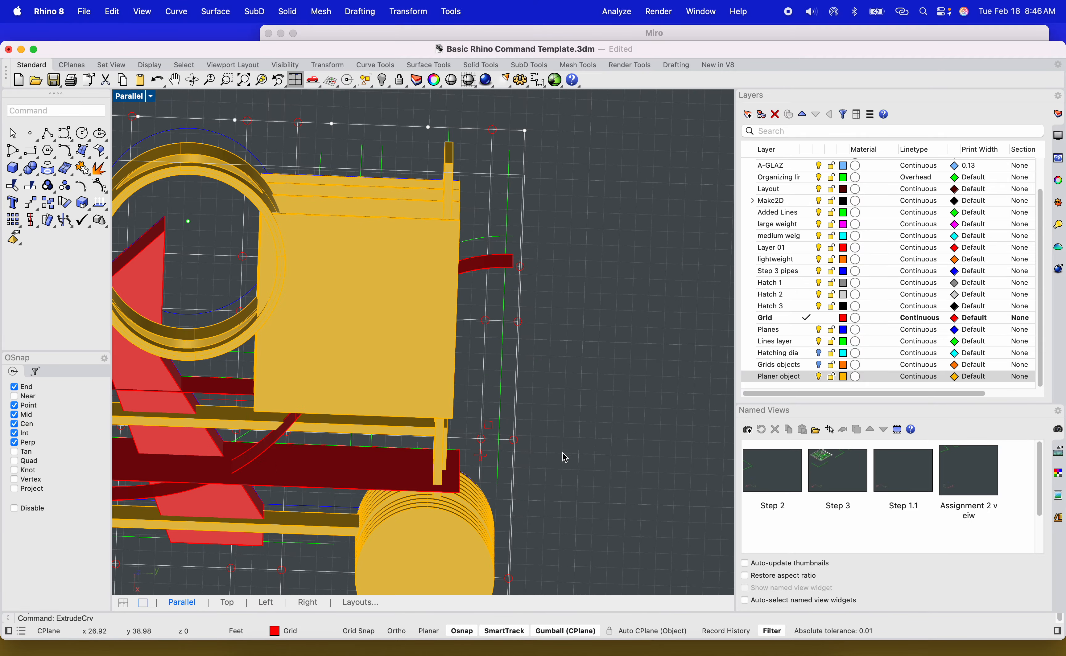
pyautogui.moveTo(565, 457); pyautogui.dragTo(486, 450, button='right')
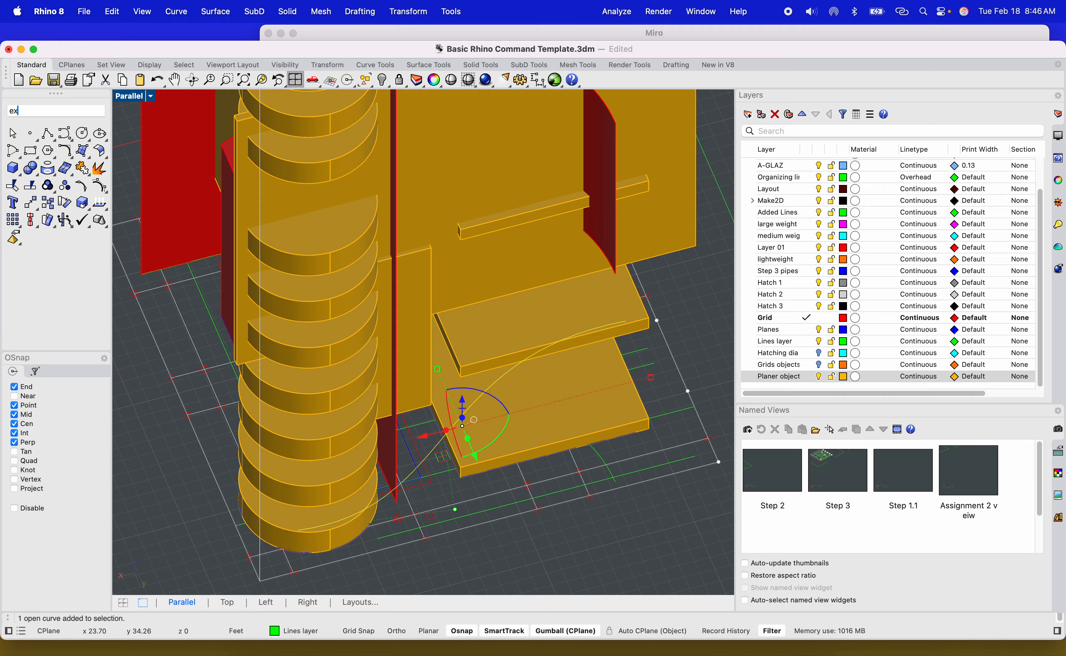
pyautogui.write('Extrude')
pyautogui.press('Return')
pyautogui.scroll(-10, 536, 381)
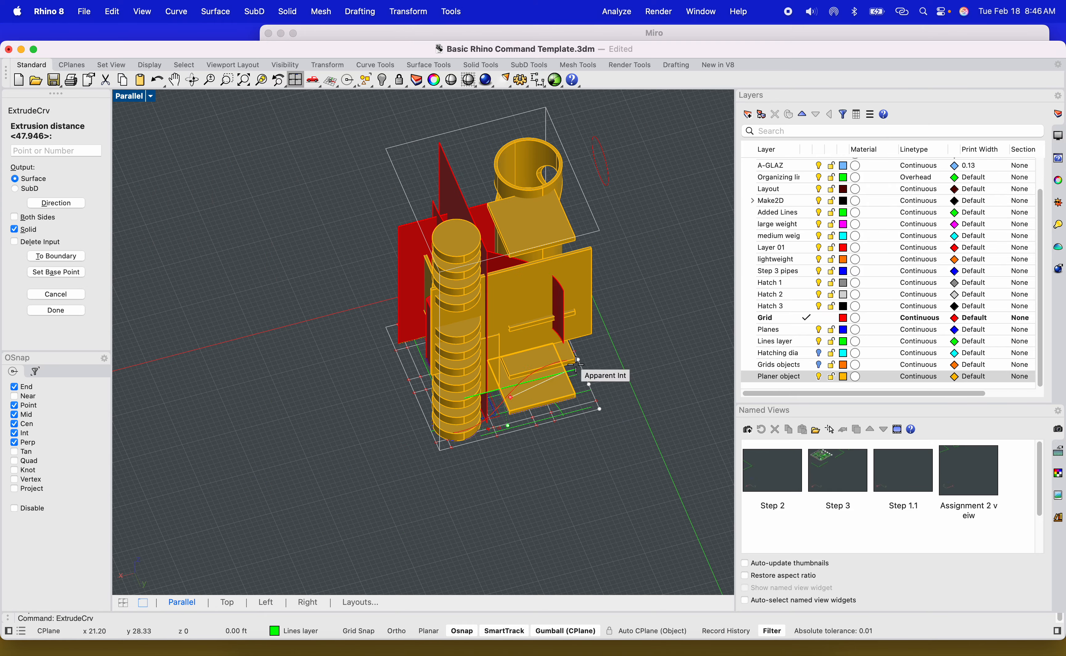
pyautogui.click(665, 301)
# Turn on the Grids objects layer so the grid pipes show.
pyautogui.moveTo(650, 349); pyautogui.dragTo(573, 390, button='right')
pyautogui.click(818, 365)
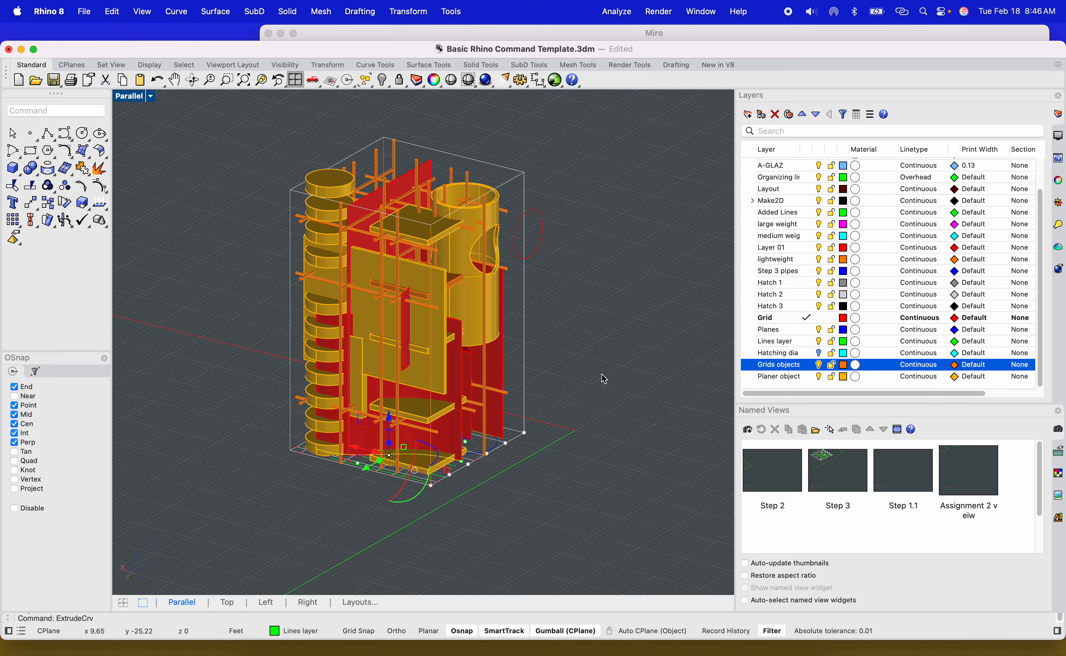
pyautogui.scroll(10, 602, 376)
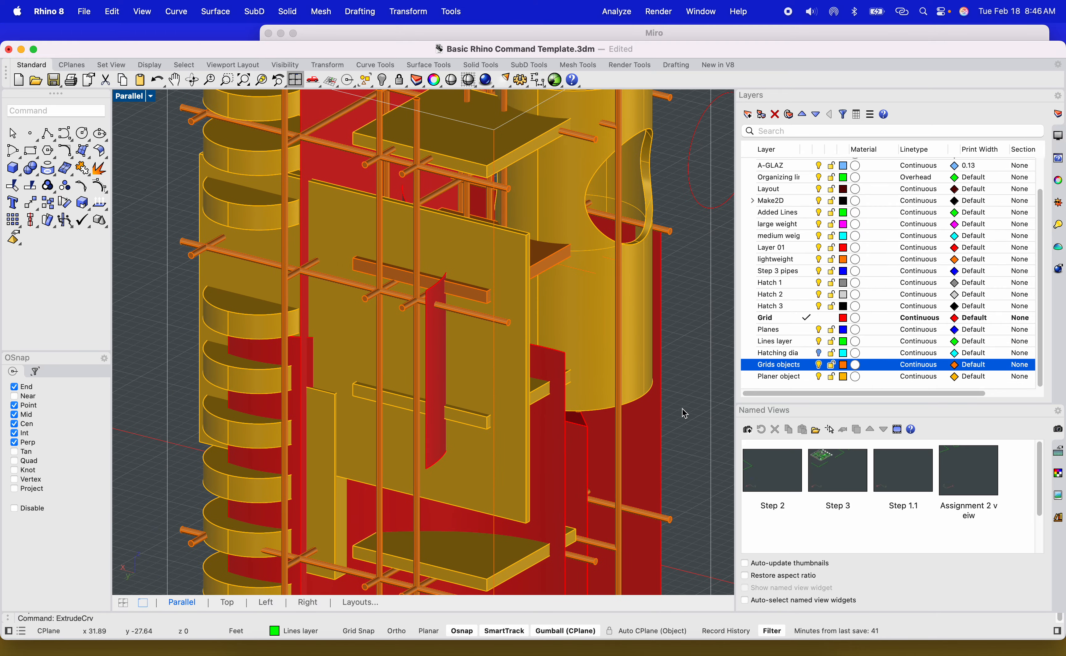
pyautogui.moveTo(682, 409); pyautogui.dragTo(566, 422, button='right')
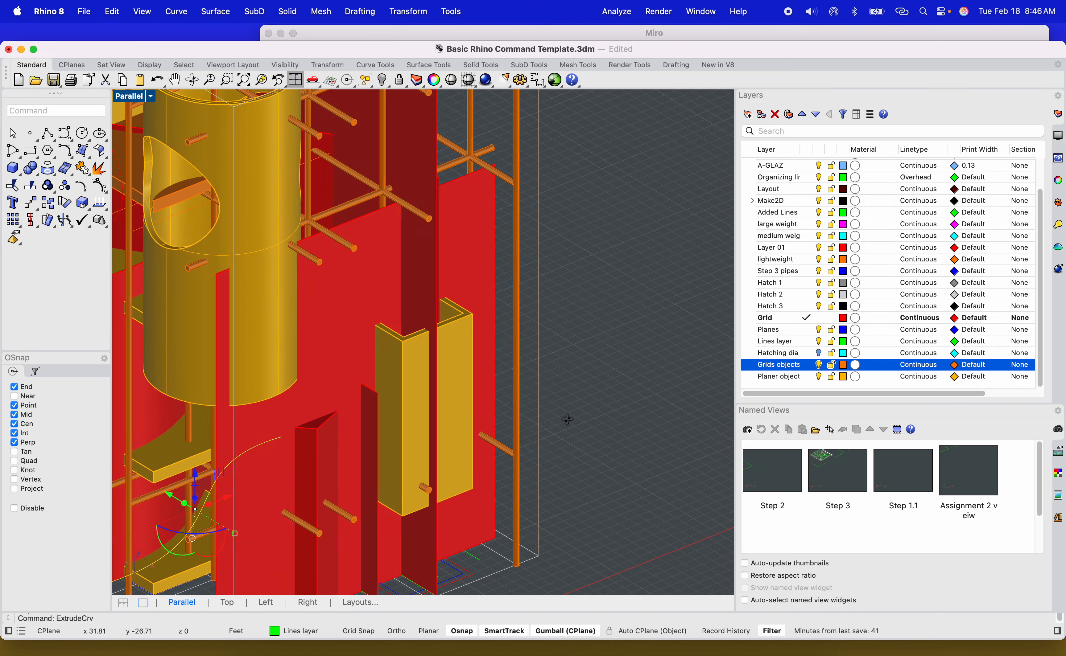
# Offset the selected extruded surfaces 0.25 to both sides as solids with OffsetSrf.
pyautogui.click(367, 321)
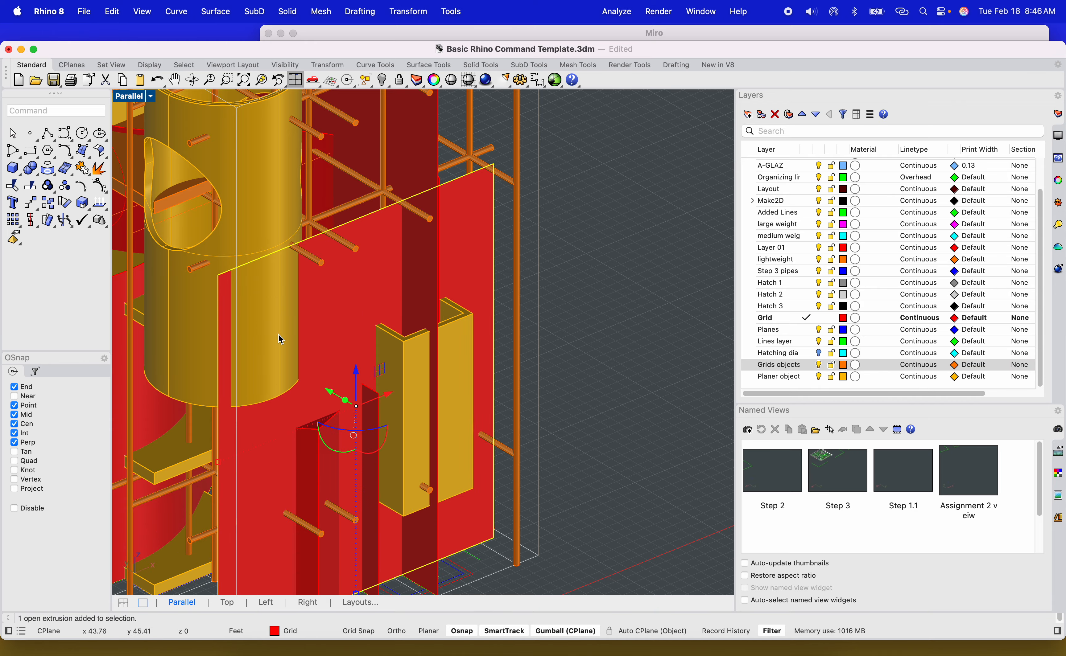
pyautogui.moveTo(279, 334); pyautogui.dragTo(381, 313, button='right')
pyautogui.scroll(5, 380, 313)
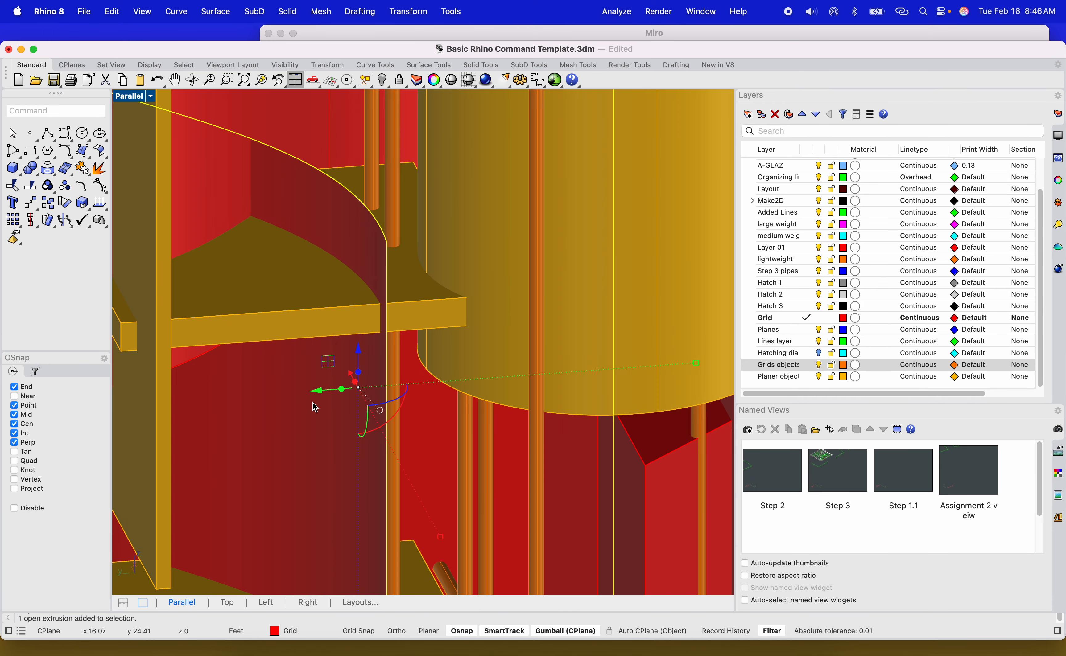
pyautogui.scroll(-10, 313, 403)
pyautogui.keyDown('shift'); pyautogui.moveTo(307, 412); pyautogui.dragTo(344, 414, button='right'); pyautogui.keyUp('shift')
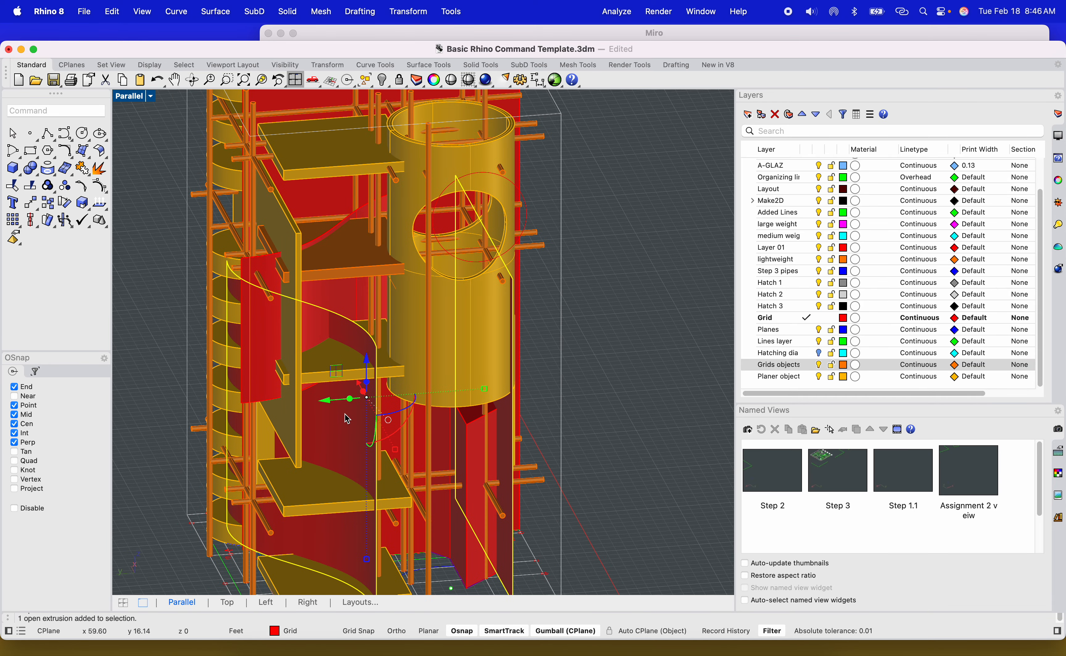
pyautogui.scroll(5, 269, 357)
pyautogui.scroll(-5, 269, 357)
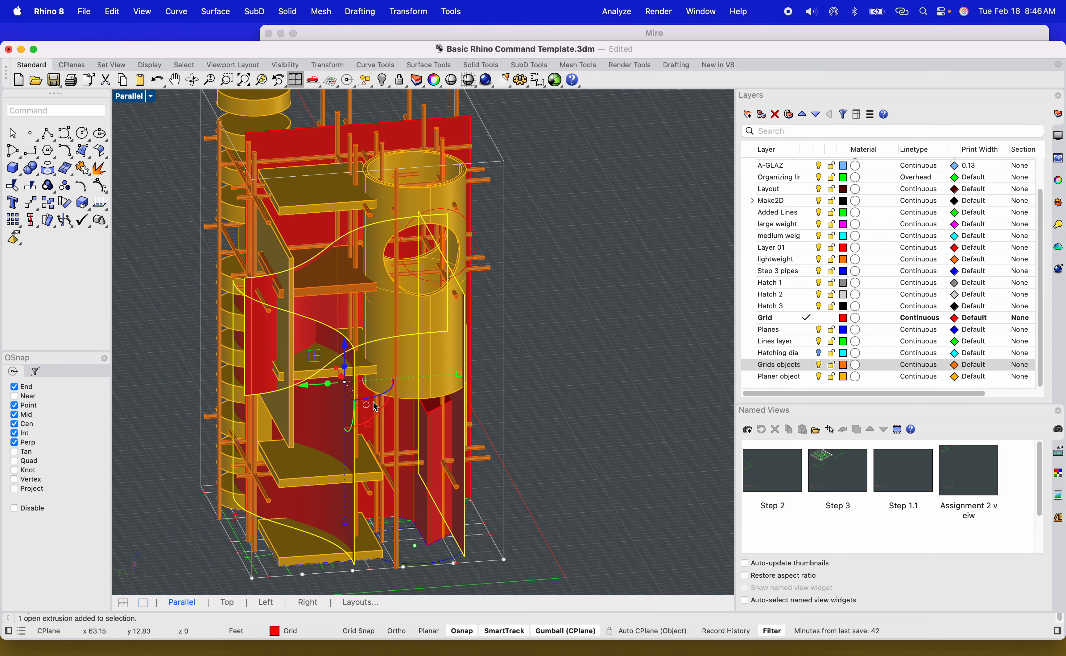
pyautogui.scroll(5, 421, 460)
pyautogui.keyDown('shift'); pyautogui.moveTo(419, 457); pyautogui.dragTo(422, 408, button='right'); pyautogui.keyUp('shift')
pyautogui.moveTo(422, 408); pyautogui.dragTo(342, 443, button='right')
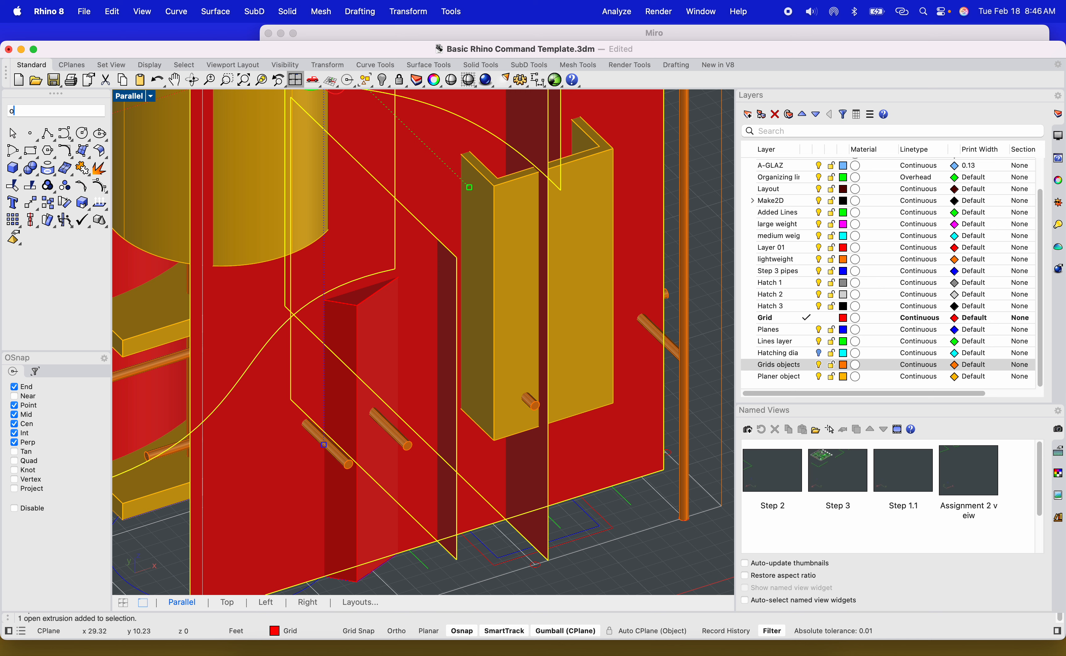
pyautogui.write('ffsetsrf')
pyautogui.press('Return')
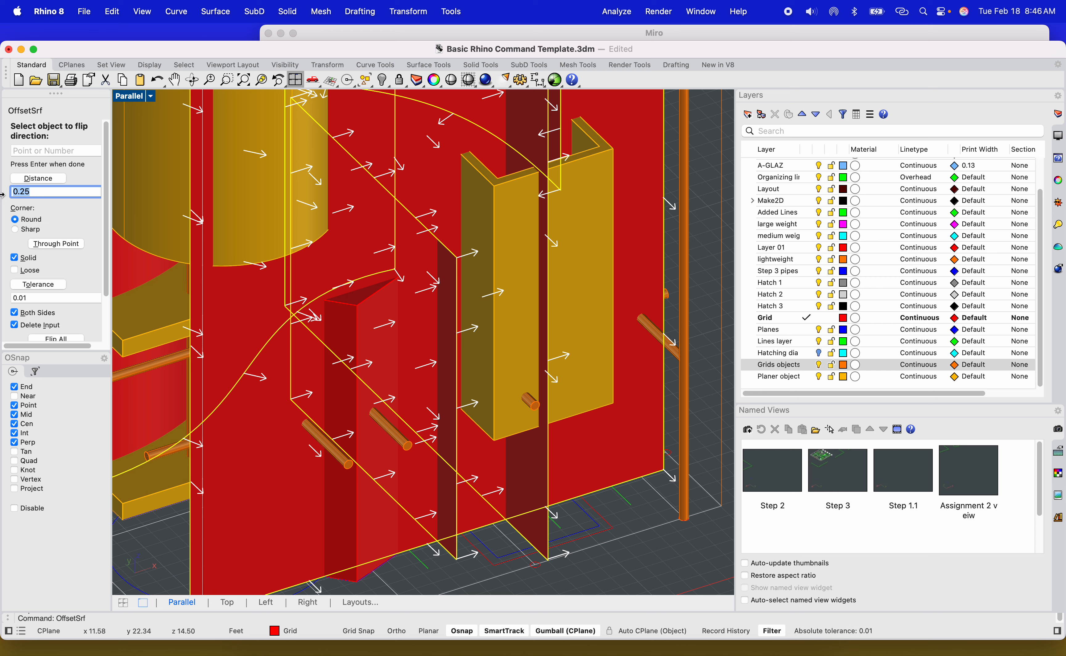
pyautogui.press('Return')
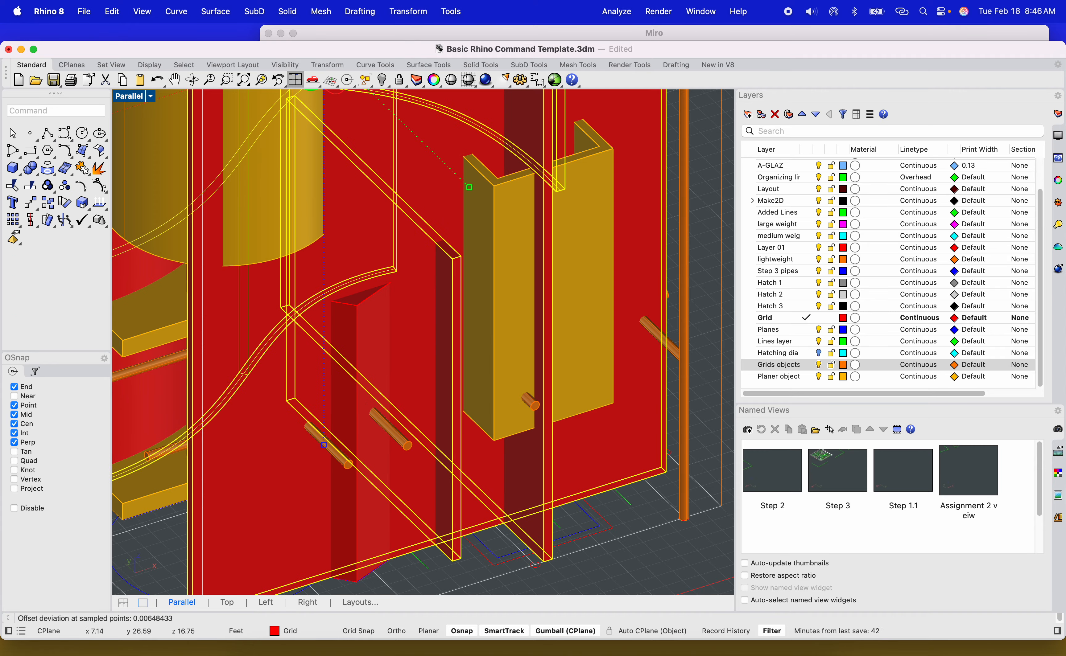
pyautogui.scroll(-8, 348, 300)
pyautogui.click(567, 269)
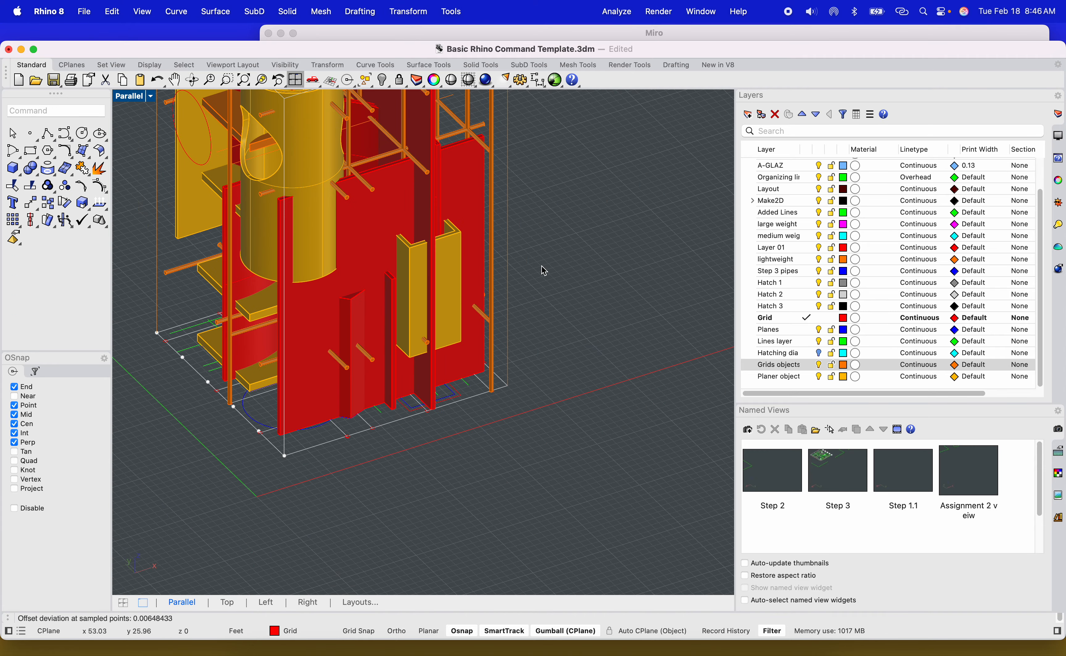
pyautogui.moveTo(541, 267); pyautogui.dragTo(382, 240, button='right')
pyautogui.click(366, 220)
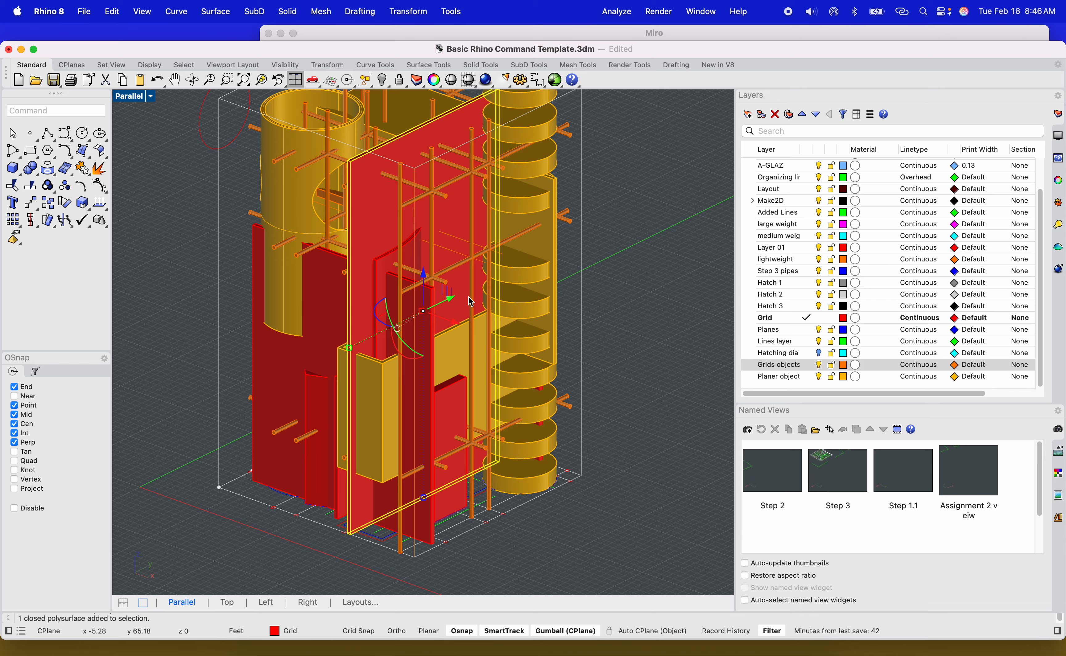
pyautogui.moveTo(428, 500); pyautogui.dragTo(425, 498)
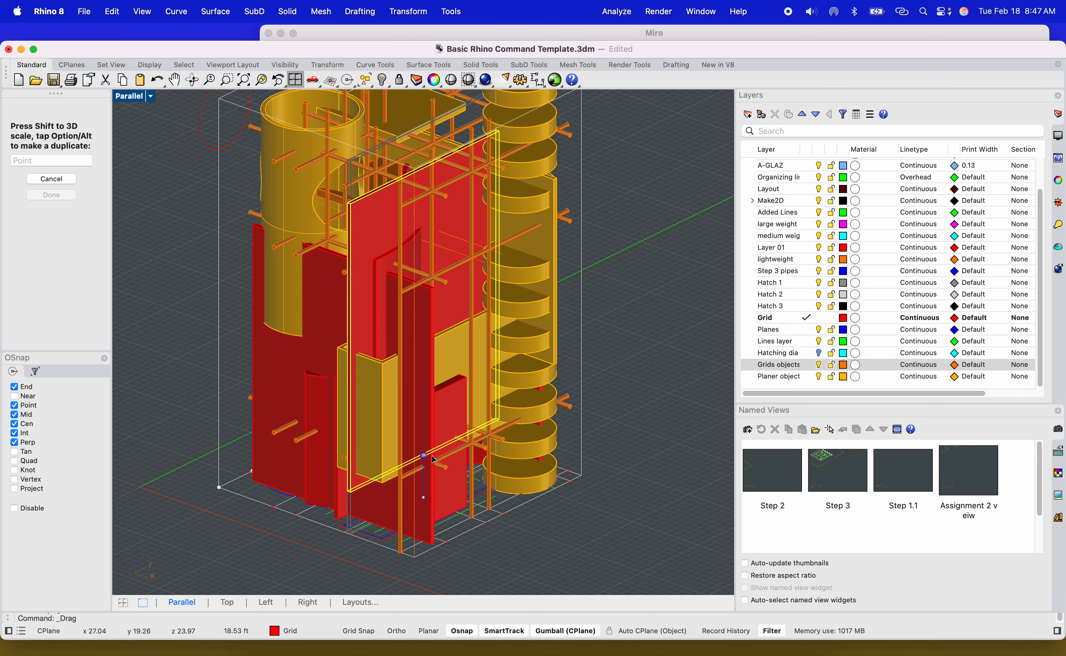
pyautogui.moveTo(431, 456); pyautogui.dragTo(433, 455)
pyautogui.click(609, 400)
# Resize and reposition an offset solid vertically on the tower using the gumball.
pyautogui.moveTo(585, 433); pyautogui.dragTo(629, 409, button='right')
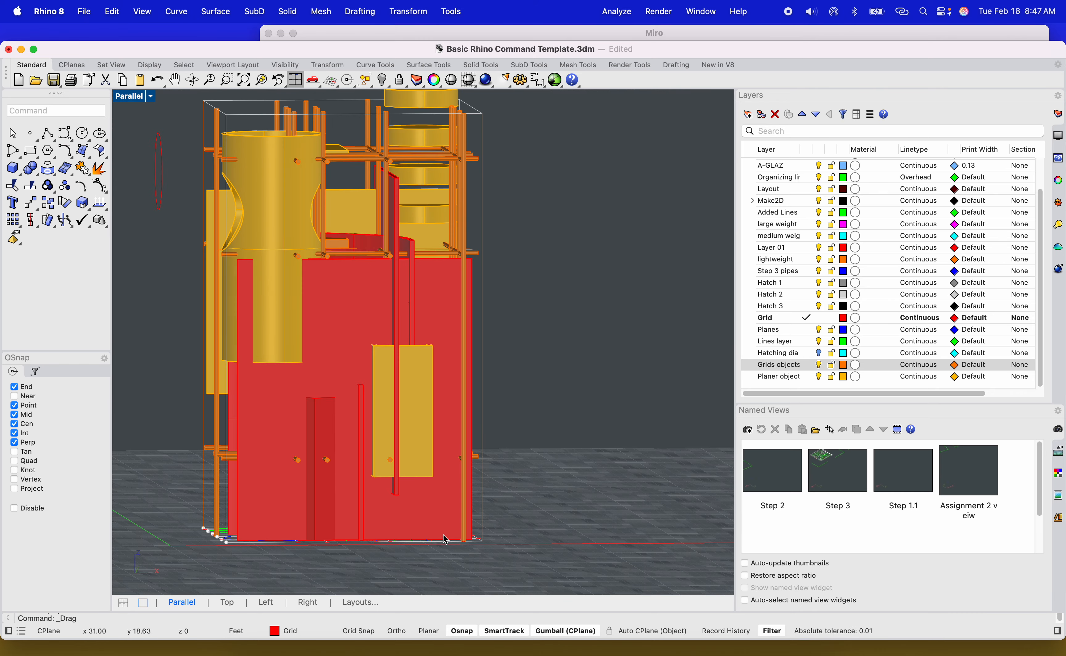
pyautogui.keyDown('shift'); pyautogui.moveTo(394, 540); pyautogui.dragTo(377, 482, button='right'); pyautogui.keyUp('shift')
pyautogui.moveTo(490, 469); pyautogui.dragTo(466, 482, button='right')
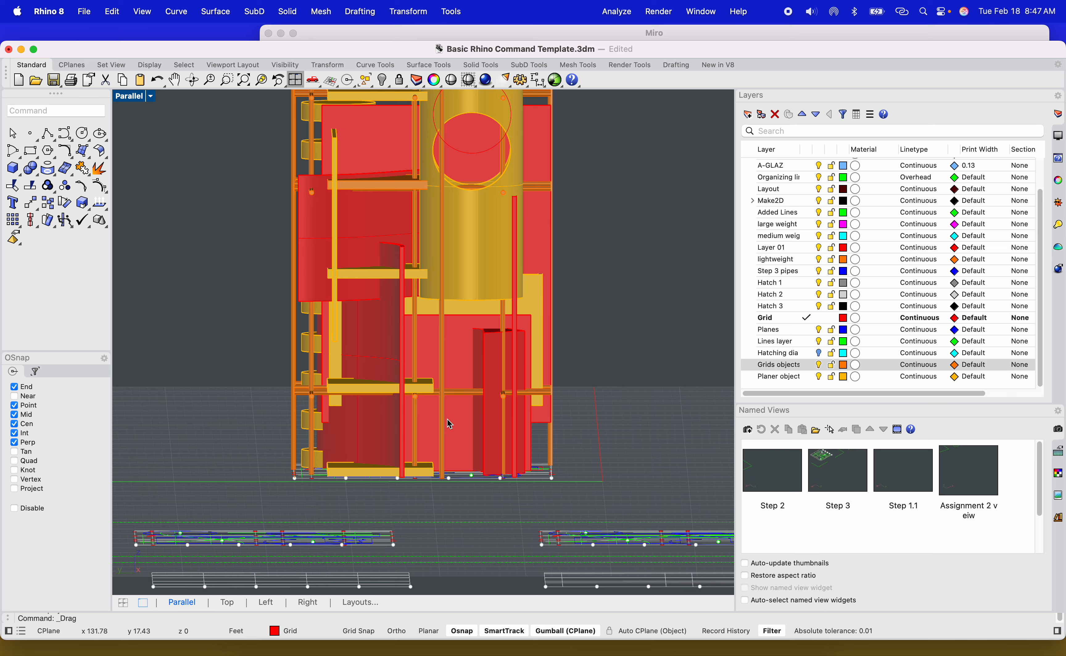
pyautogui.moveTo(450, 424); pyautogui.dragTo(518, 467, button='right')
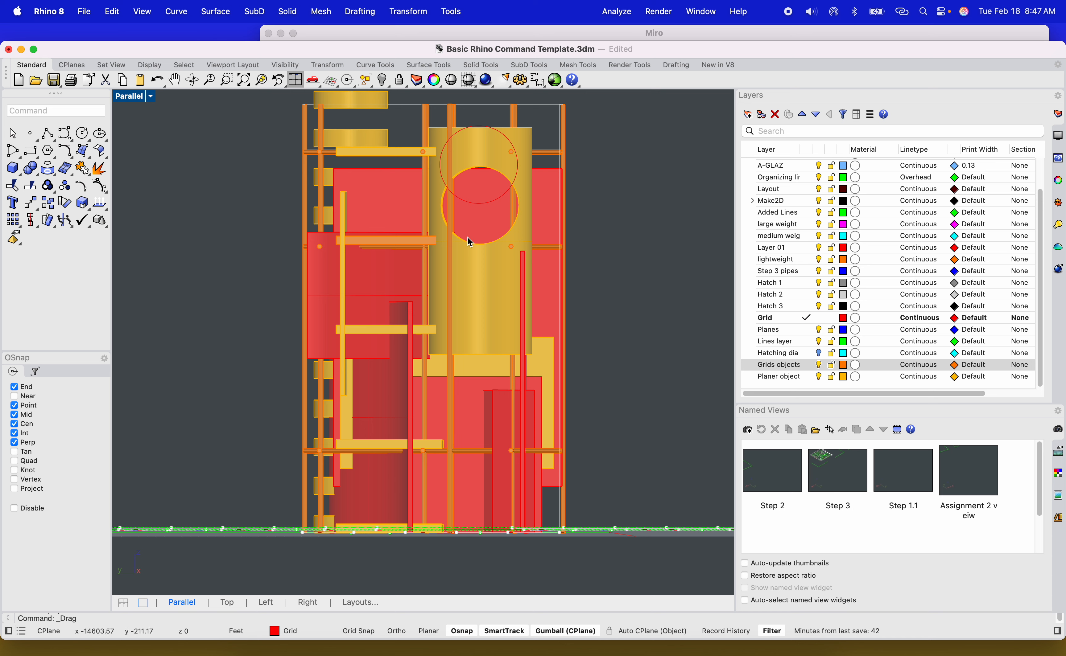
pyautogui.click(412, 200)
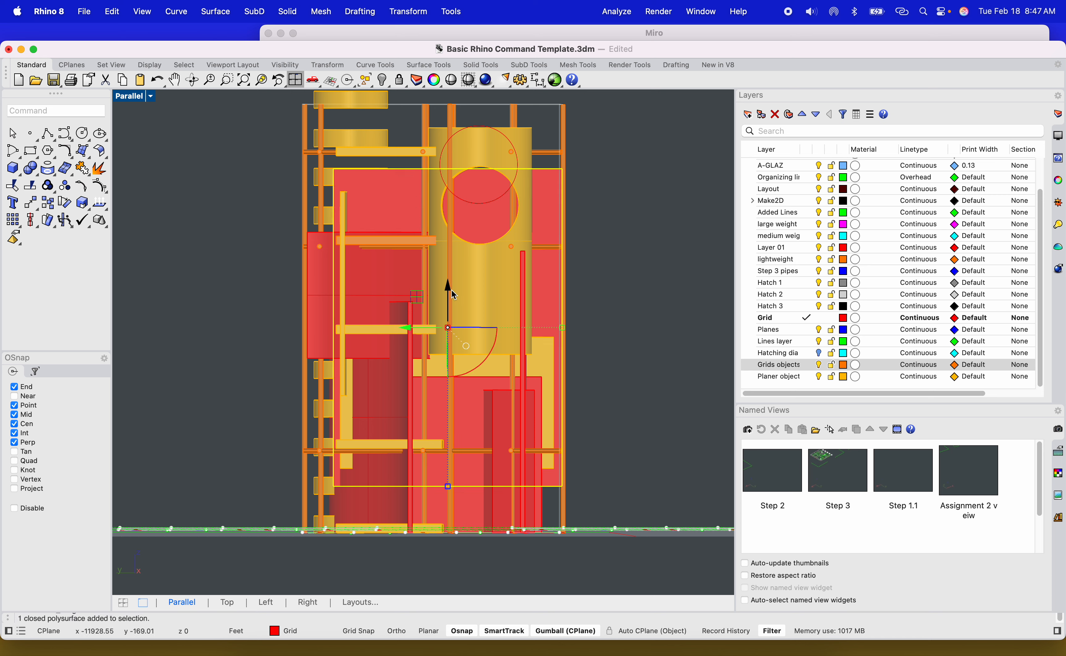
pyautogui.moveTo(452, 289); pyautogui.dragTo(457, 248)
pyautogui.moveTo(458, 445); pyautogui.dragTo(459, 367)
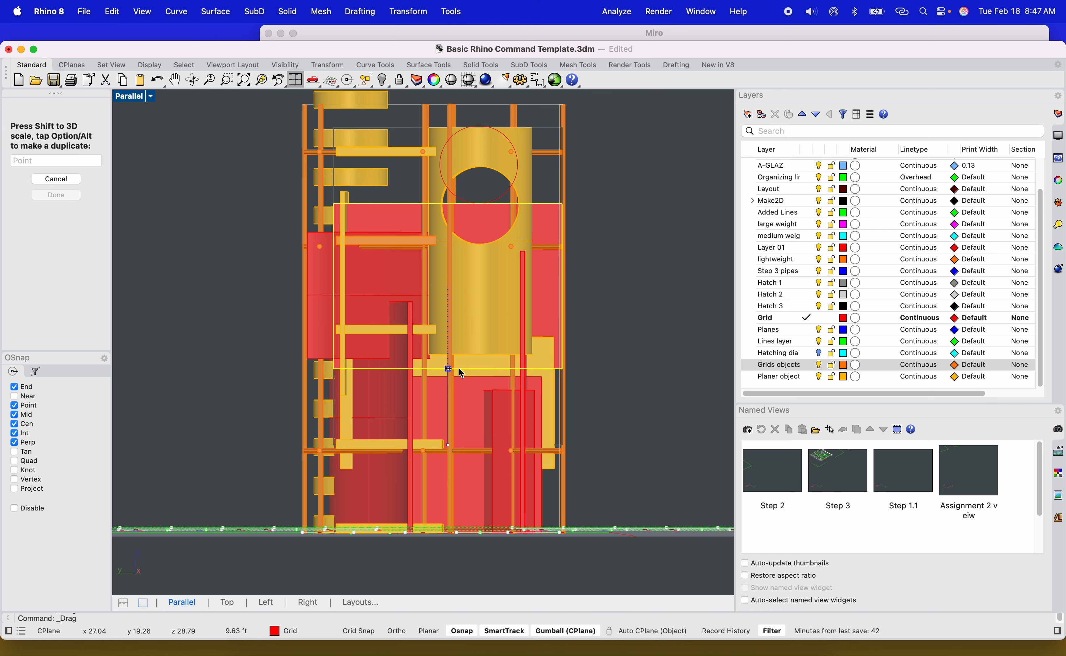
pyautogui.moveTo(447, 232); pyautogui.dragTo(459, 139)
# Move a second offset solid upward on the tower's facade.
pyautogui.click(326, 297)
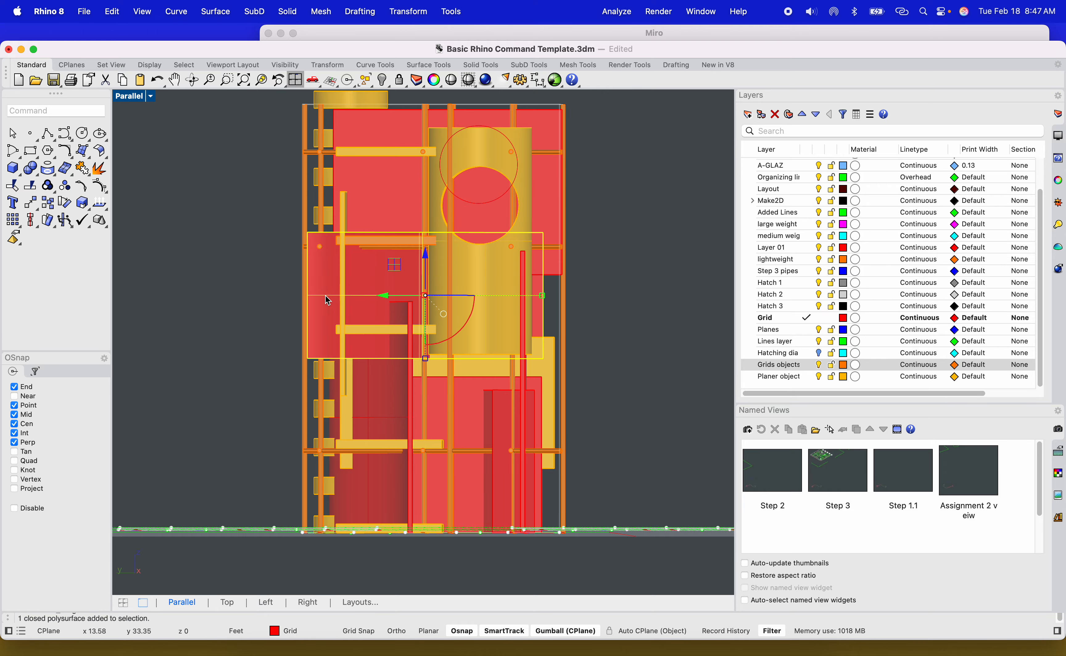
pyautogui.moveTo(445, 316); pyautogui.dragTo(403, 216, button='right')
pyautogui.scroll(8, 369, 245)
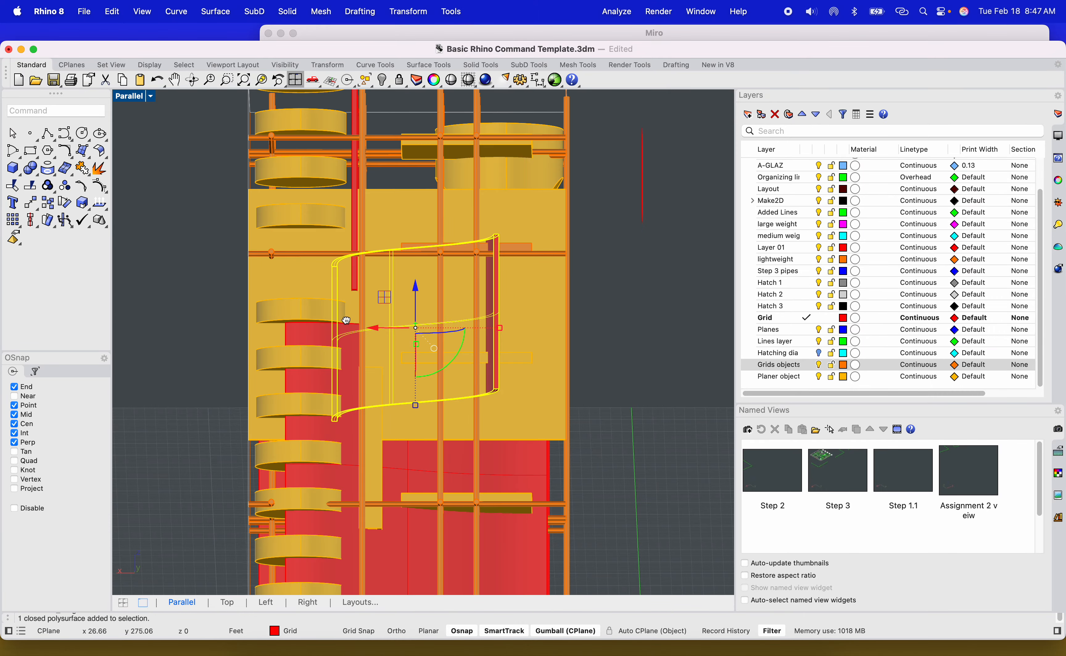
pyautogui.moveTo(345, 318); pyautogui.dragTo(439, 337, button='right')
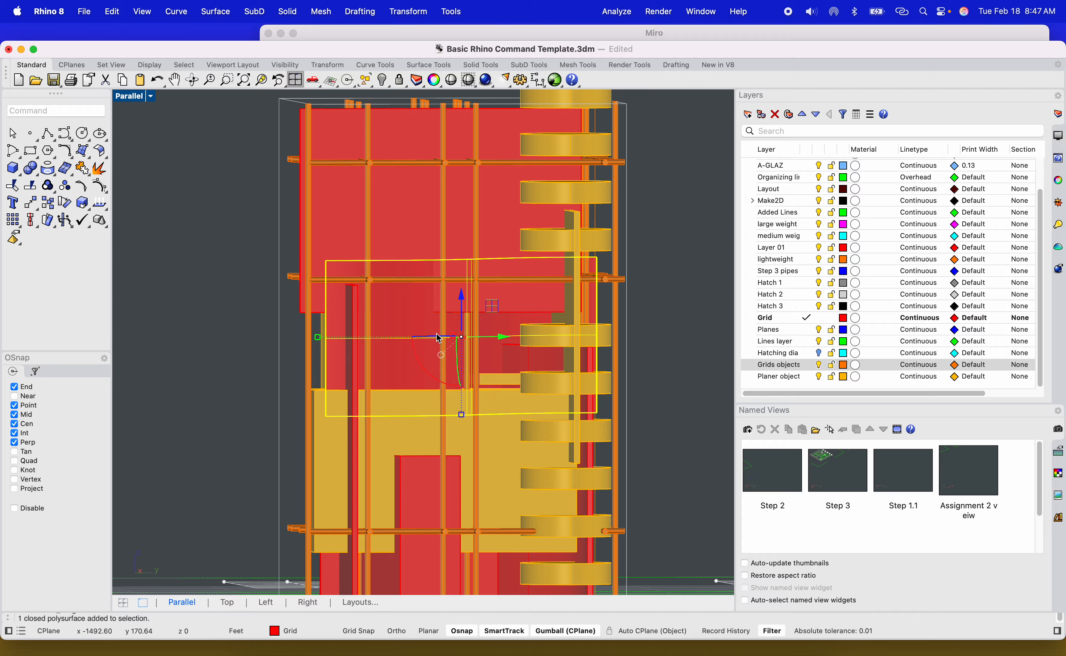
pyautogui.scroll(-8, 438, 407)
pyautogui.scroll(8, 442, 404)
pyautogui.keyDown('shift'); pyautogui.moveTo(442, 400); pyautogui.dragTo(412, 404, button='right'); pyautogui.keyUp('shift')
pyautogui.click(631, 375)
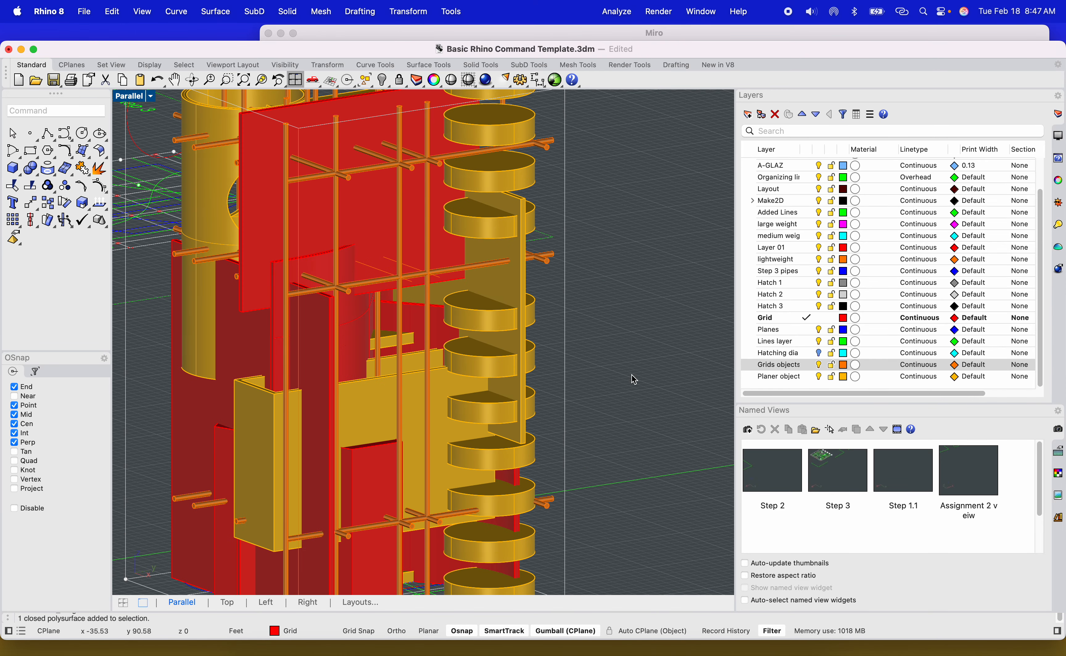
# Switch to four viewports and draw a circle in the Right view beside the tower.
pyautogui.scroll(-6, 228, 256)
pyautogui.keyDown('shift'); pyautogui.moveTo(195, 286); pyautogui.dragTo(248, 284, button='right'); pyautogui.keyUp('shift')
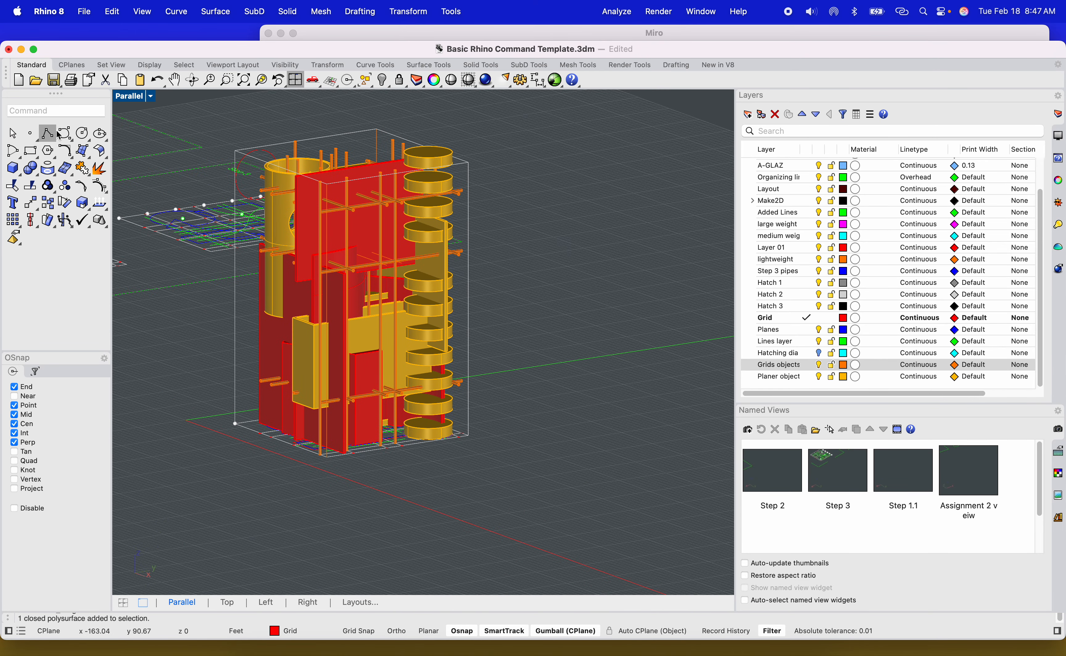
pyautogui.click(82, 133)
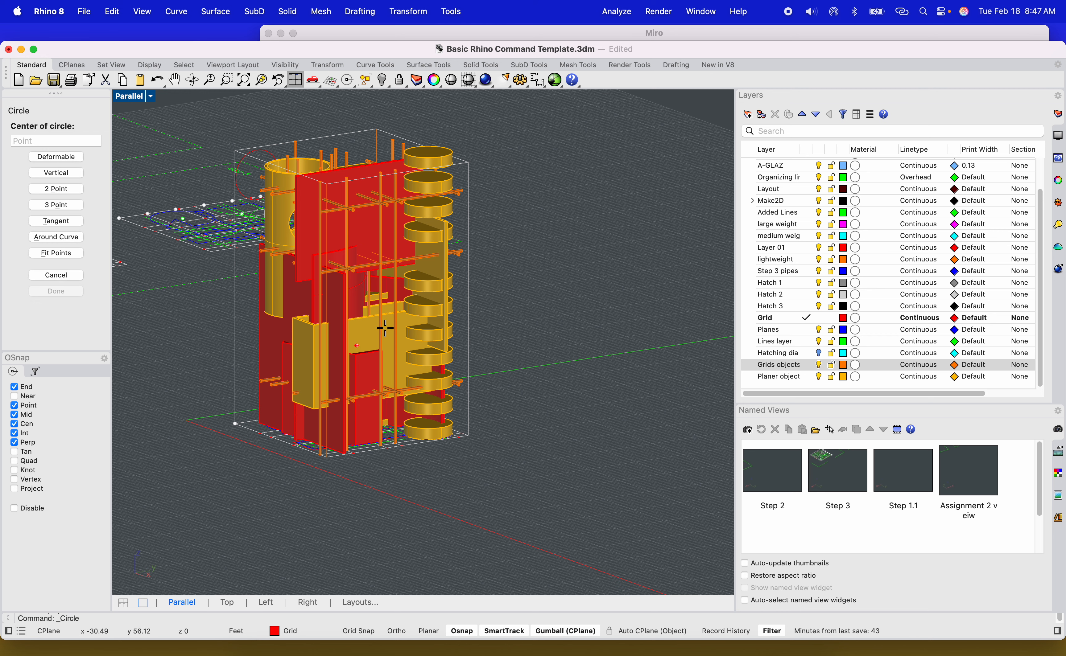
pyautogui.doubleClick(135, 97)
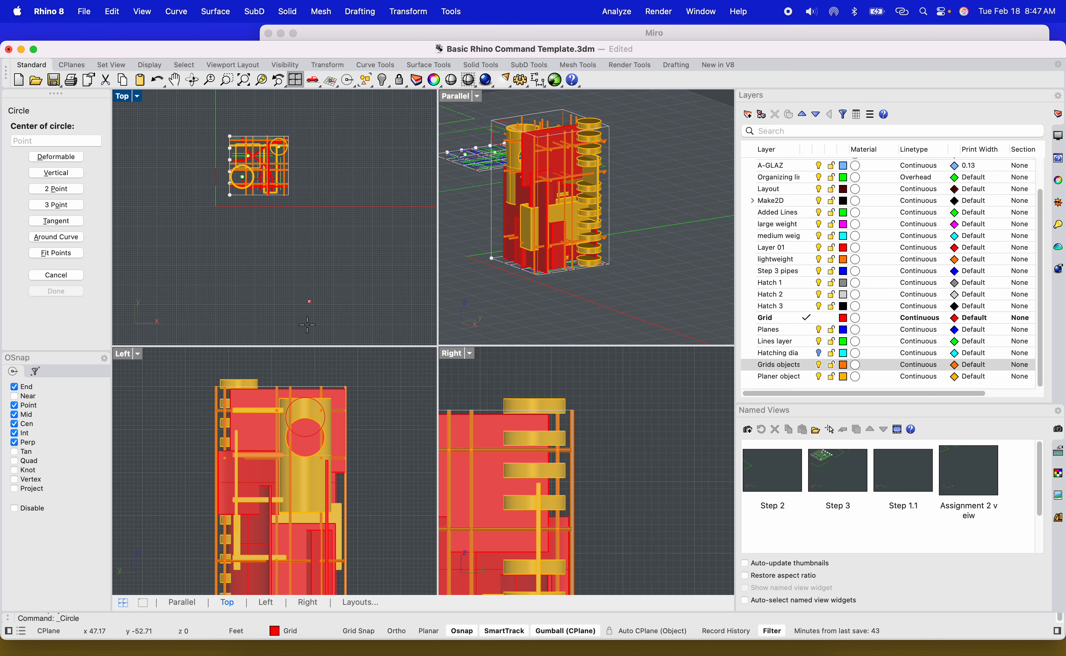
pyautogui.scroll(-4, 321, 448)
pyautogui.scroll(-6, 527, 485)
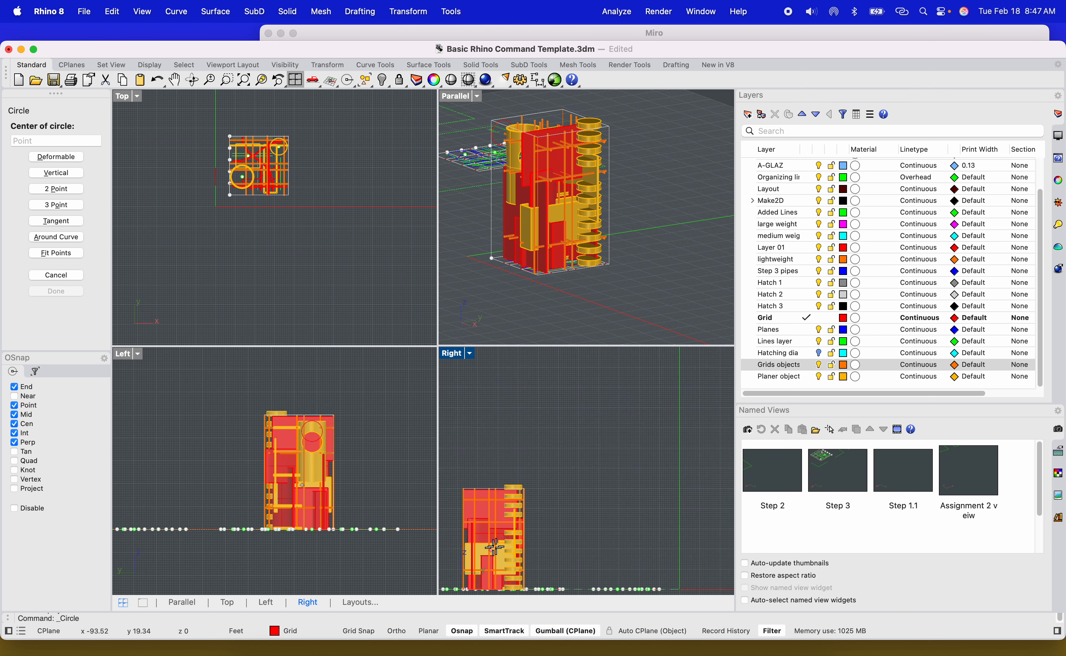
pyautogui.click(580, 459)
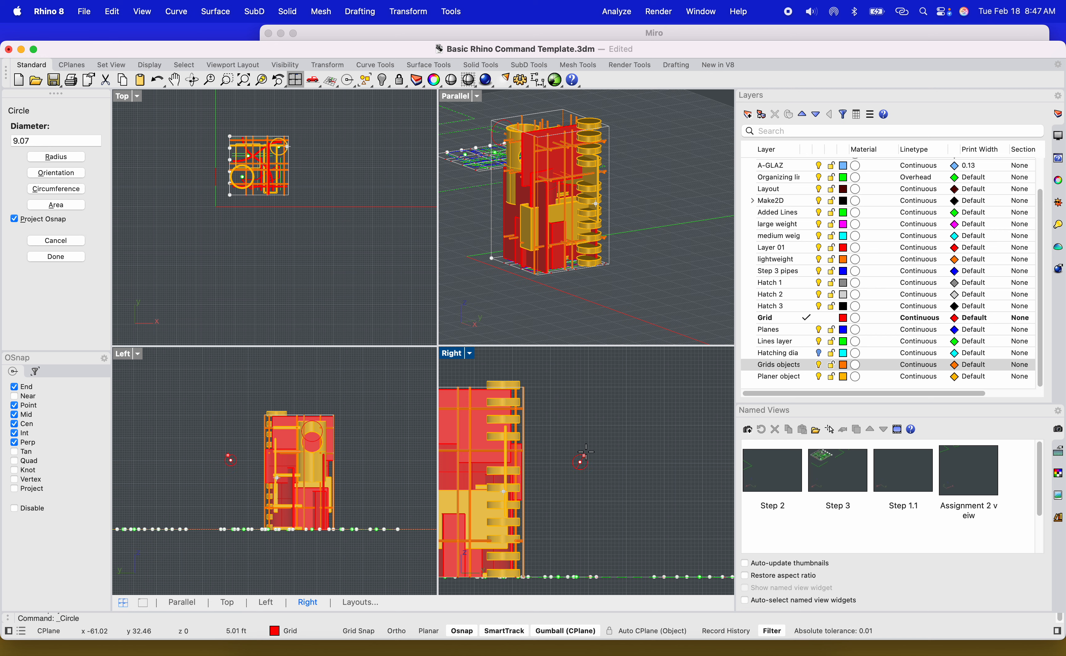
pyautogui.click(599, 434)
# Move the circle onto the tower's facade with the gumball.
pyautogui.moveTo(607, 443); pyautogui.dragTo(487, 434)
pyautogui.scroll(-8, 545, 295)
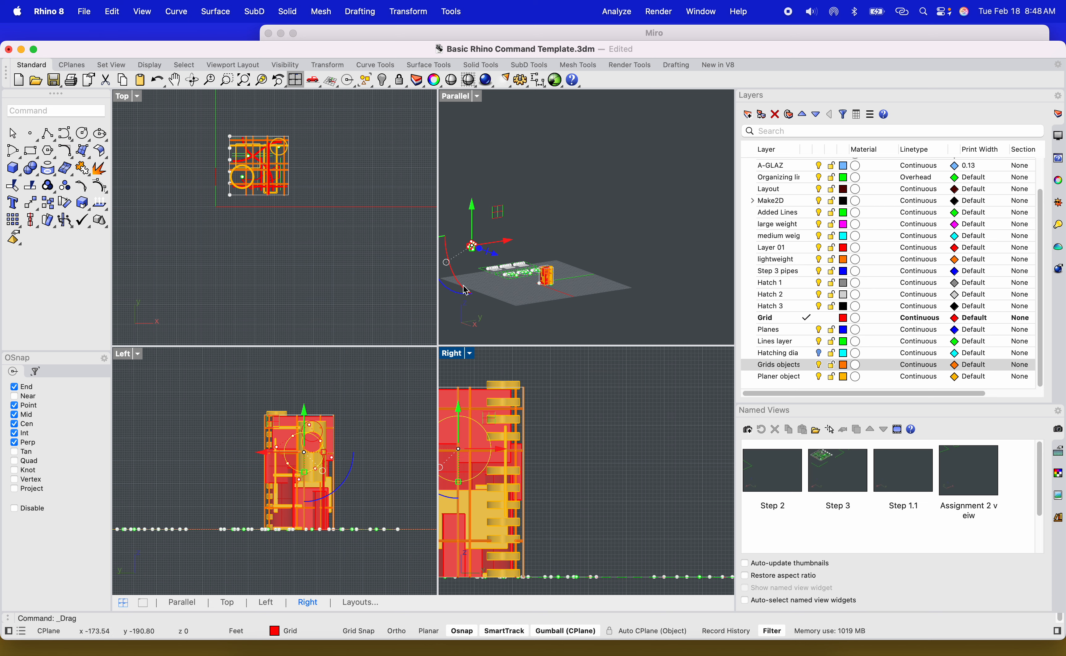
pyautogui.click(274, 82)
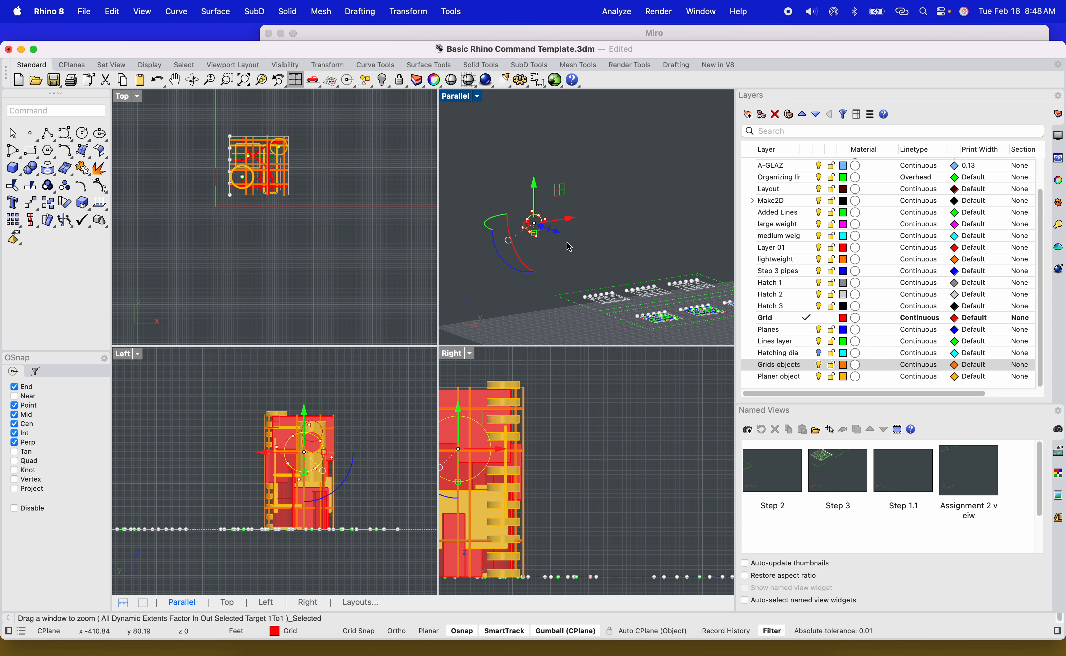
pyautogui.moveTo(530, 213); pyautogui.dragTo(586, 237)
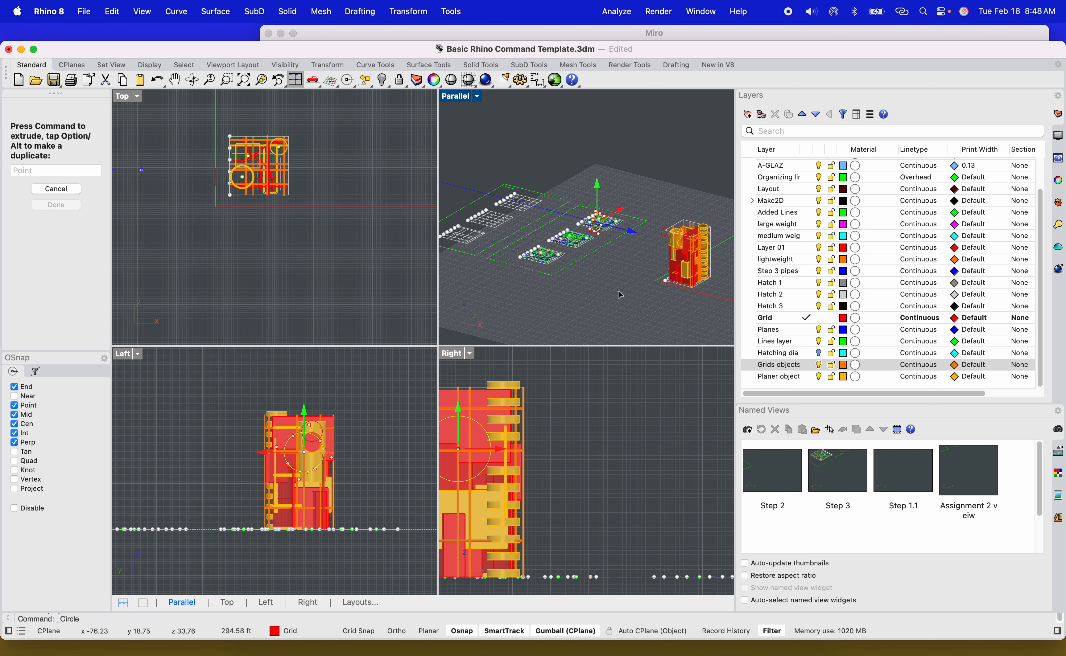
pyautogui.moveTo(672, 293); pyautogui.dragTo(673, 293)
pyautogui.scroll(-15, 593, 435)
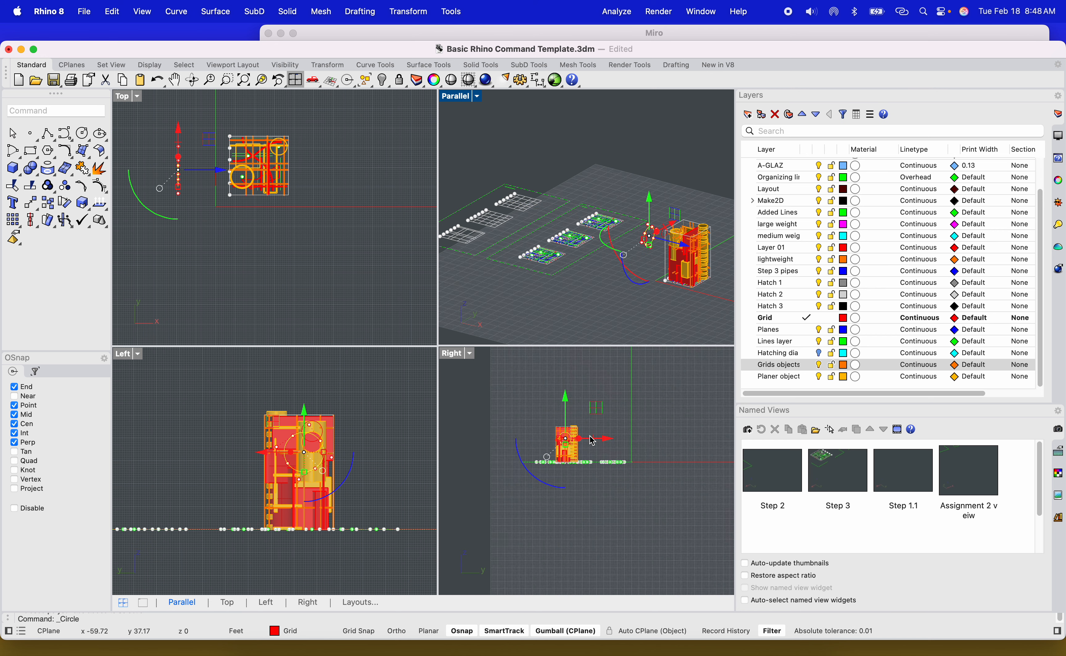
pyautogui.scroll(5, 608, 436)
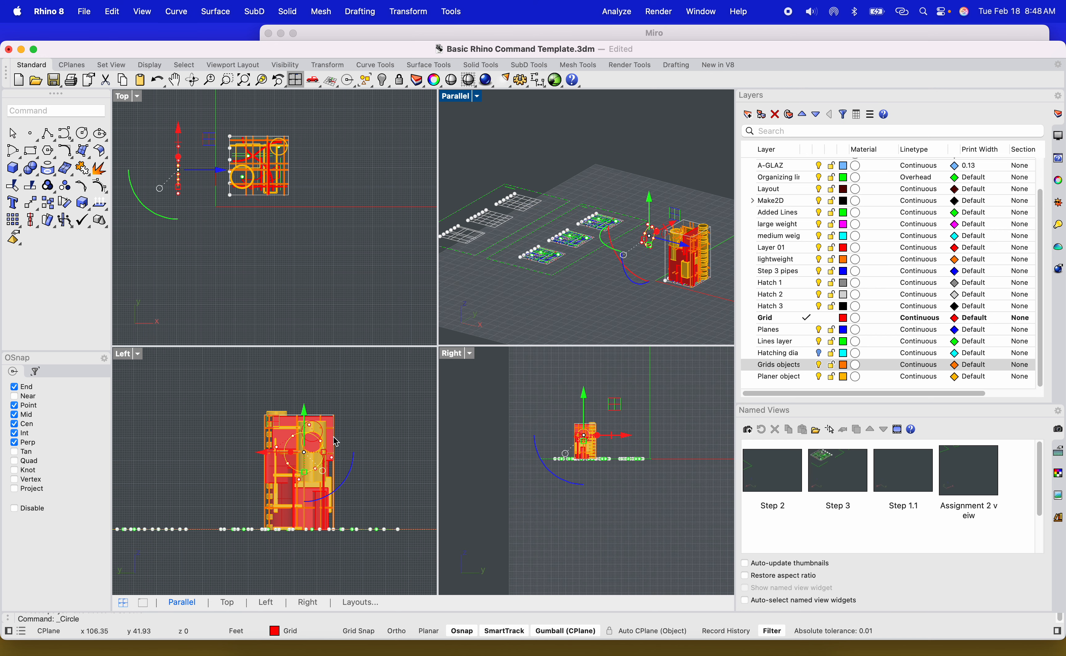
pyautogui.scroll(-5, 336, 442)
pyautogui.scroll(-10, 275, 262)
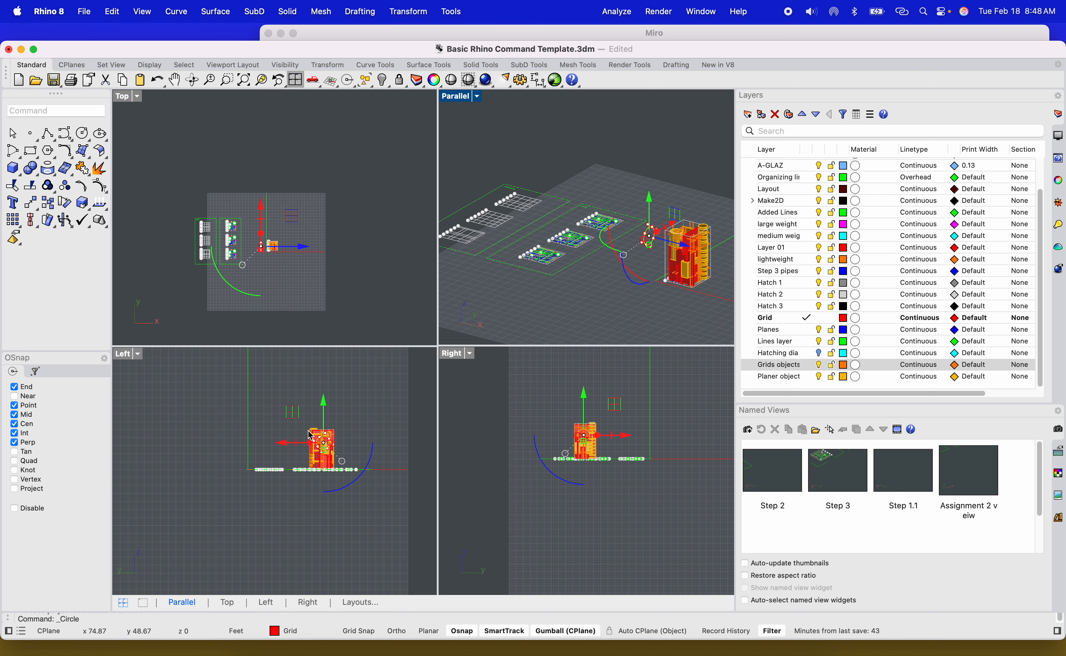
pyautogui.scroll(-10, 308, 431)
pyautogui.scroll(8, 307, 430)
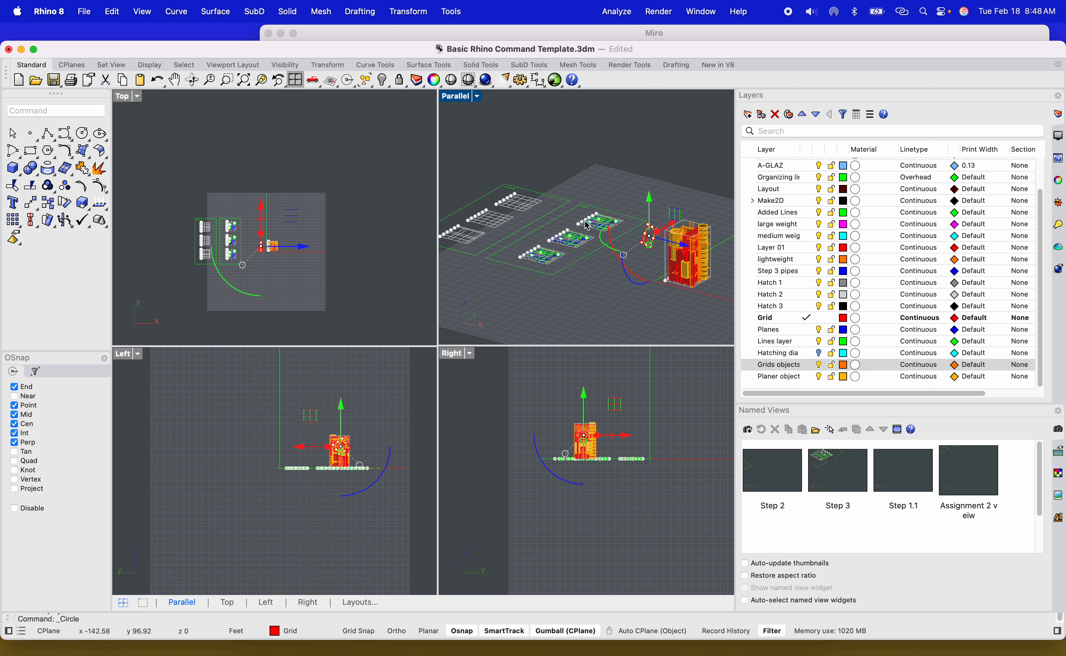
pyautogui.scroll(10, 683, 249)
pyautogui.scroll(-5, 661, 232)
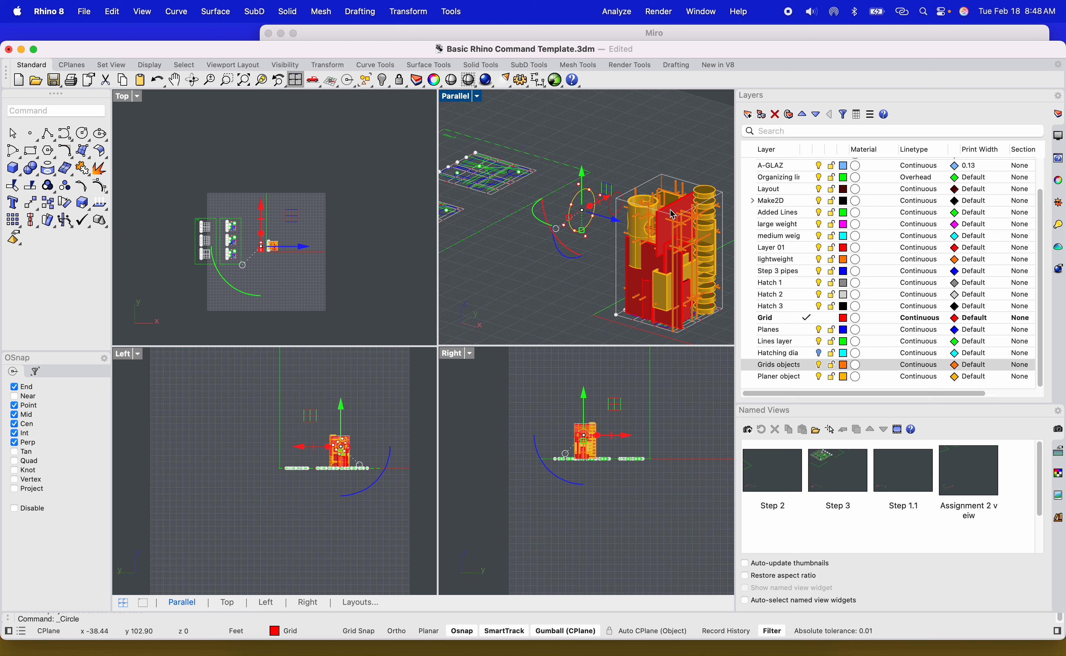
# Cut through three facade solids with the circle using WireCut, picking a cut depth point.
pyautogui.write('WiRE')
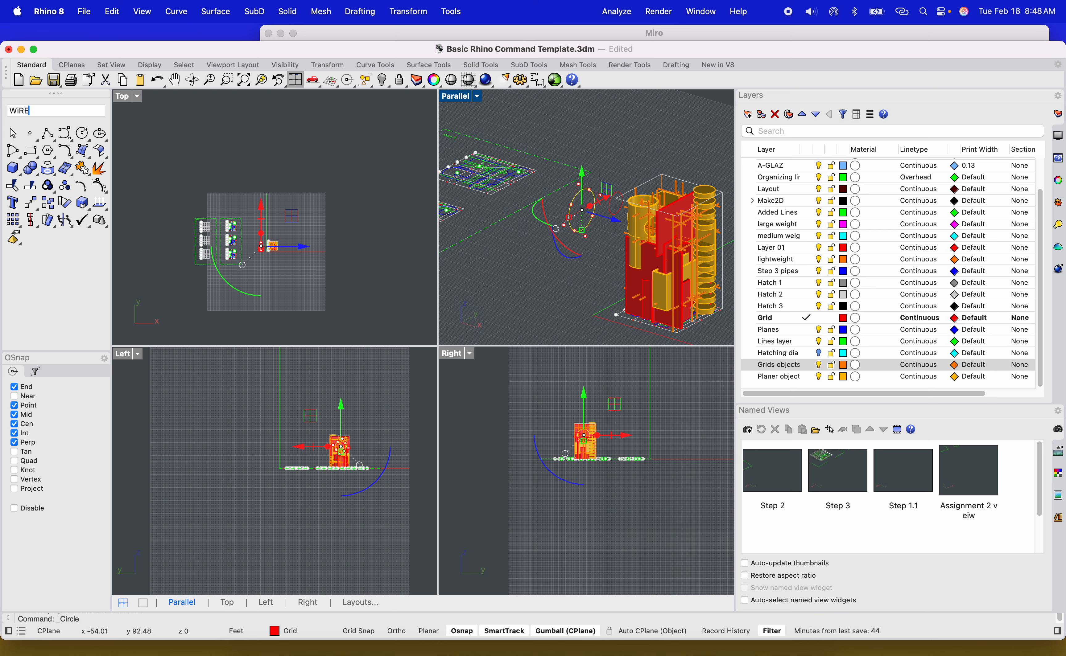
pyautogui.write('CUt')
pyautogui.press('Return')
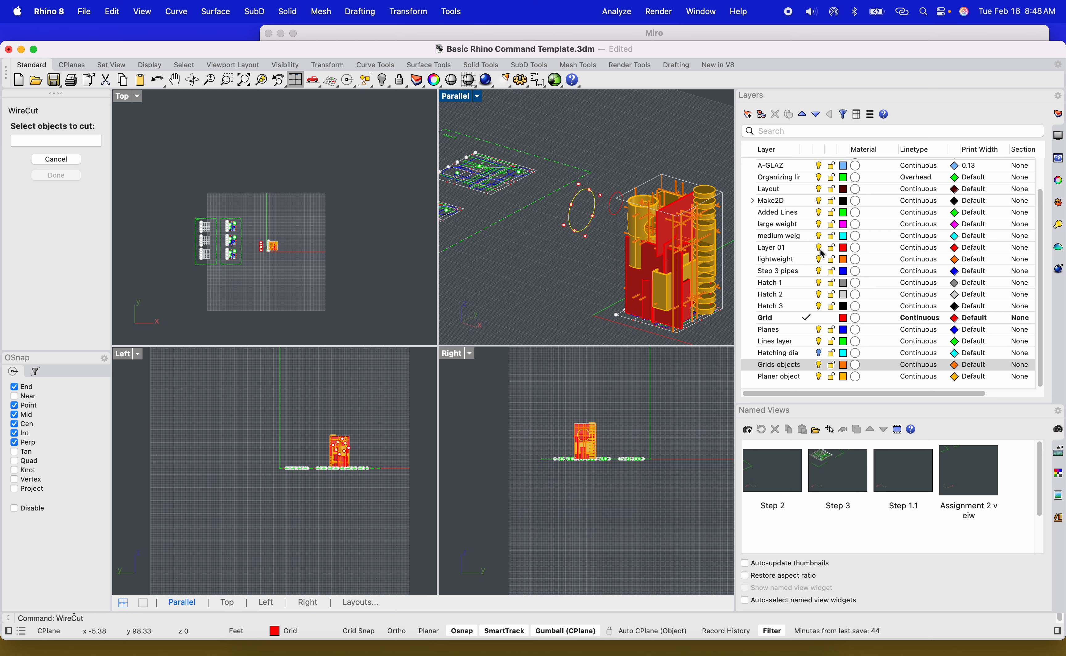
pyautogui.scroll(8, 584, 423)
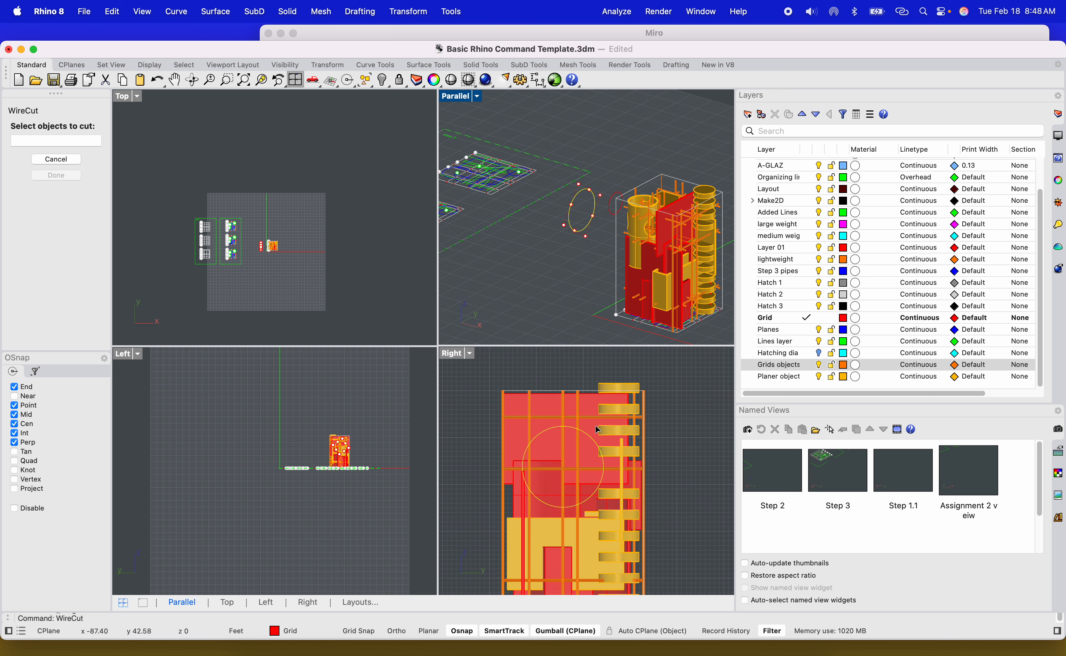
pyautogui.click(596, 427)
pyautogui.scroll(5, 591, 428)
pyautogui.click(591, 428)
pyautogui.scroll(-4, 591, 427)
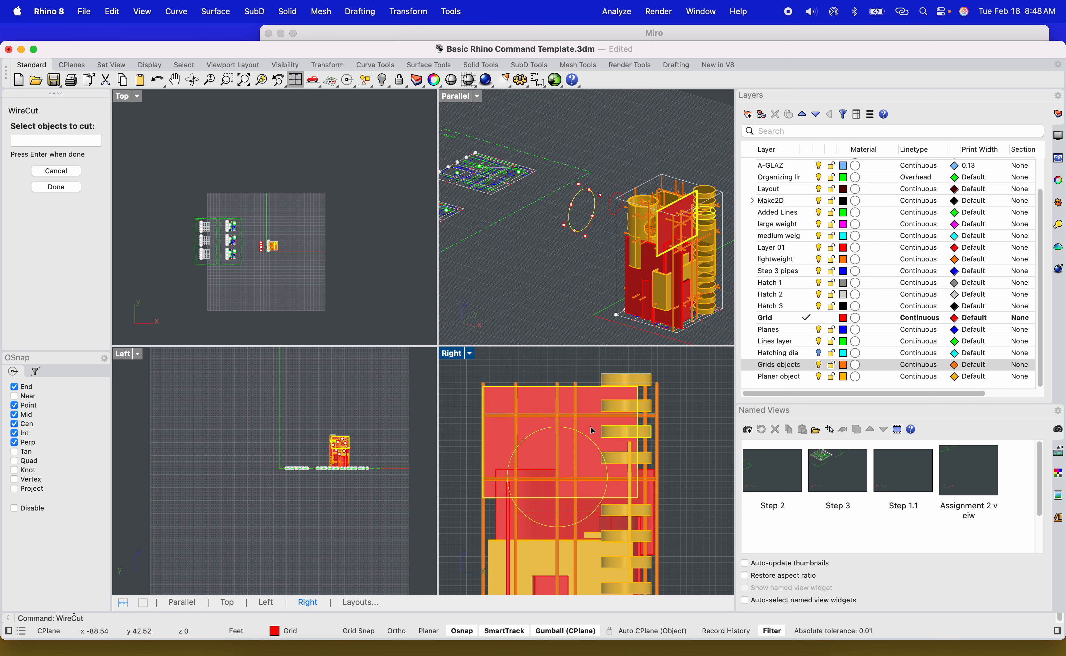
pyautogui.scroll(3, 553, 524)
pyautogui.click(553, 523)
pyautogui.scroll(-5, 557, 522)
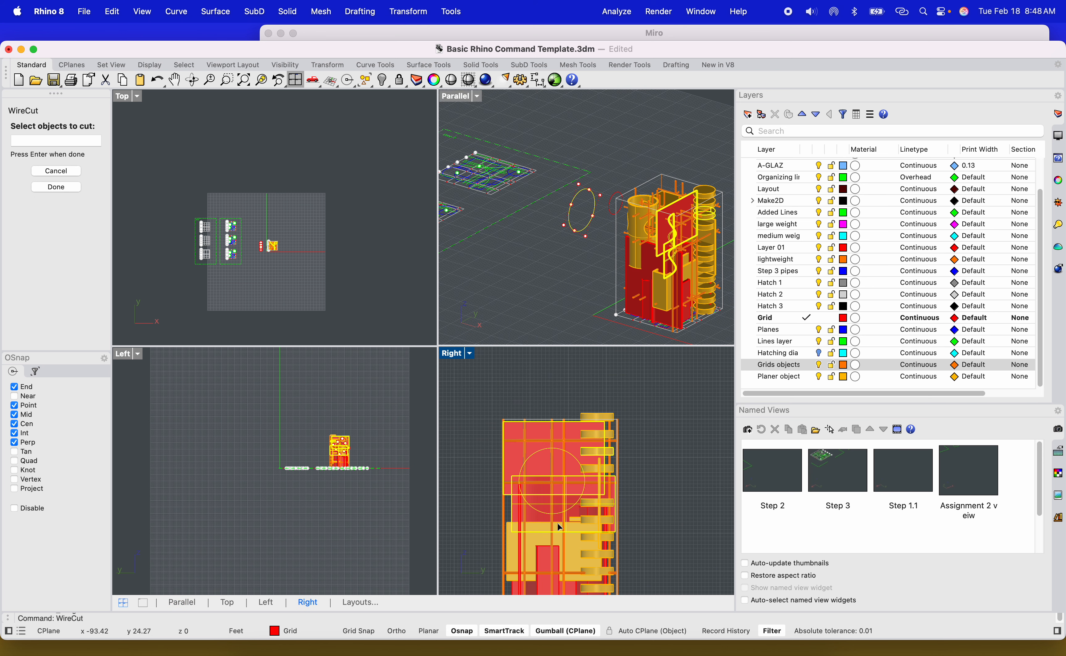
pyautogui.scroll(5, 557, 522)
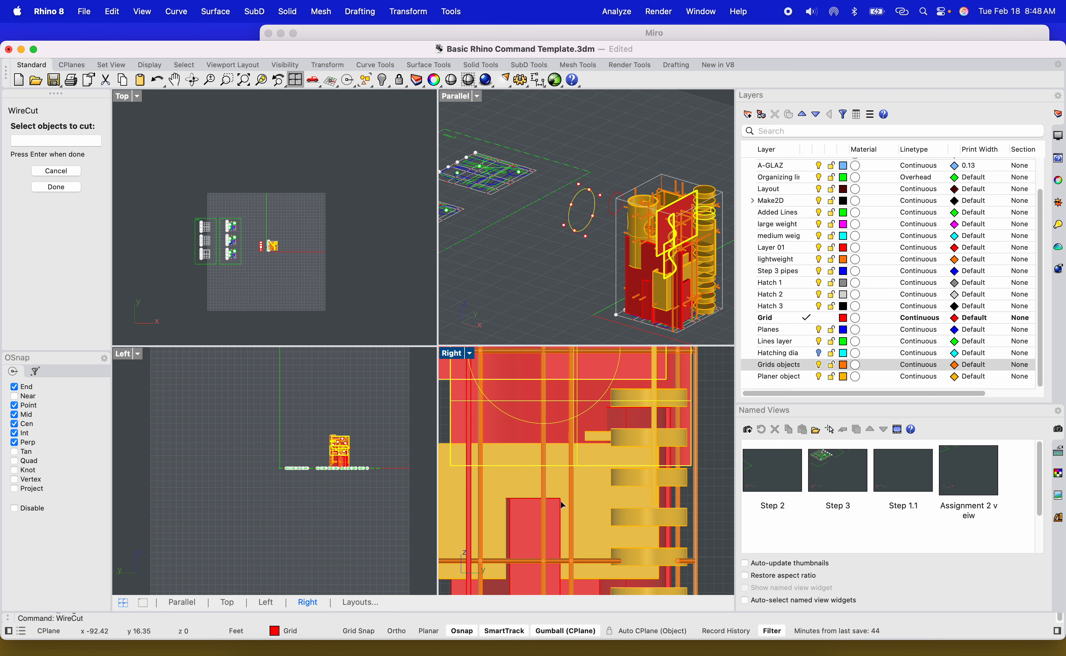
pyautogui.scroll(-5, 566, 437)
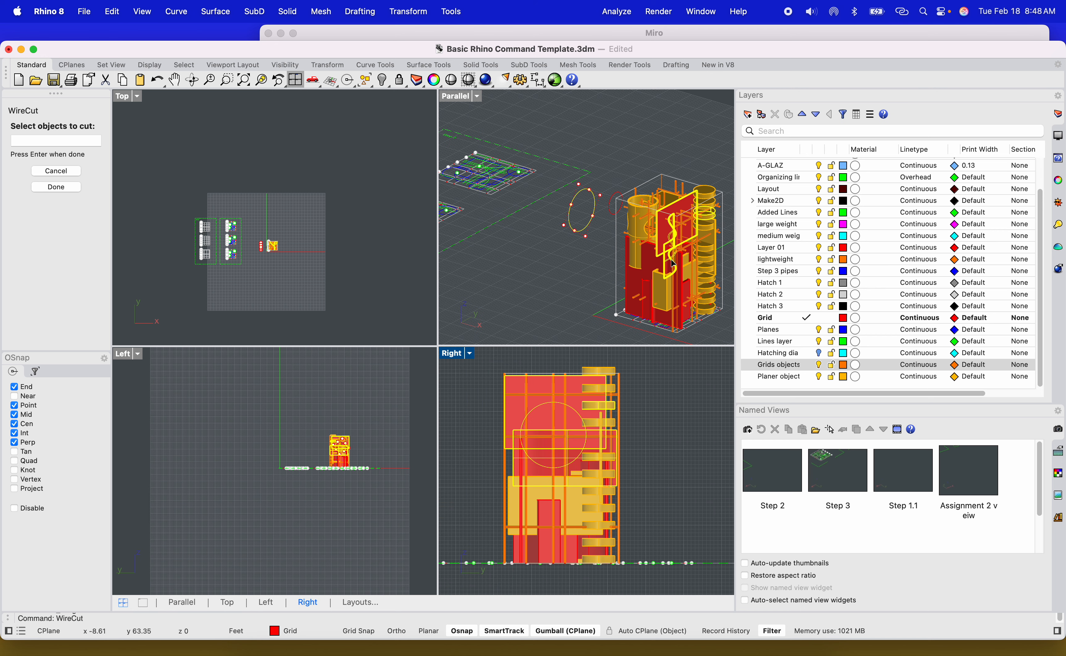
pyautogui.press('Return')
pyautogui.scroll(-3, 611, 229)
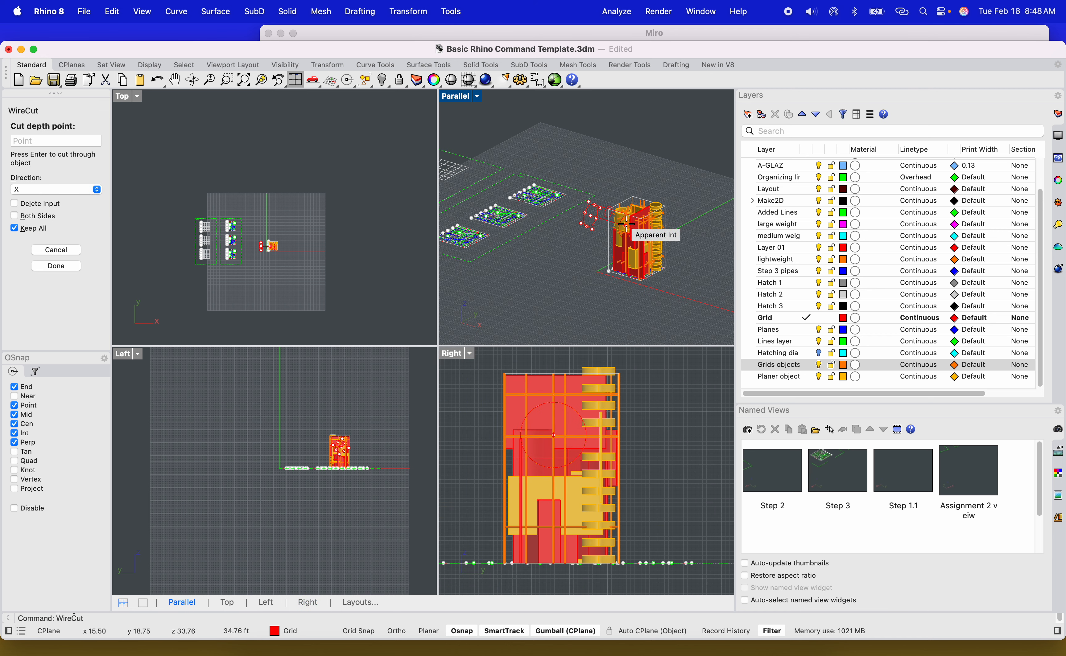
pyautogui.click(693, 242)
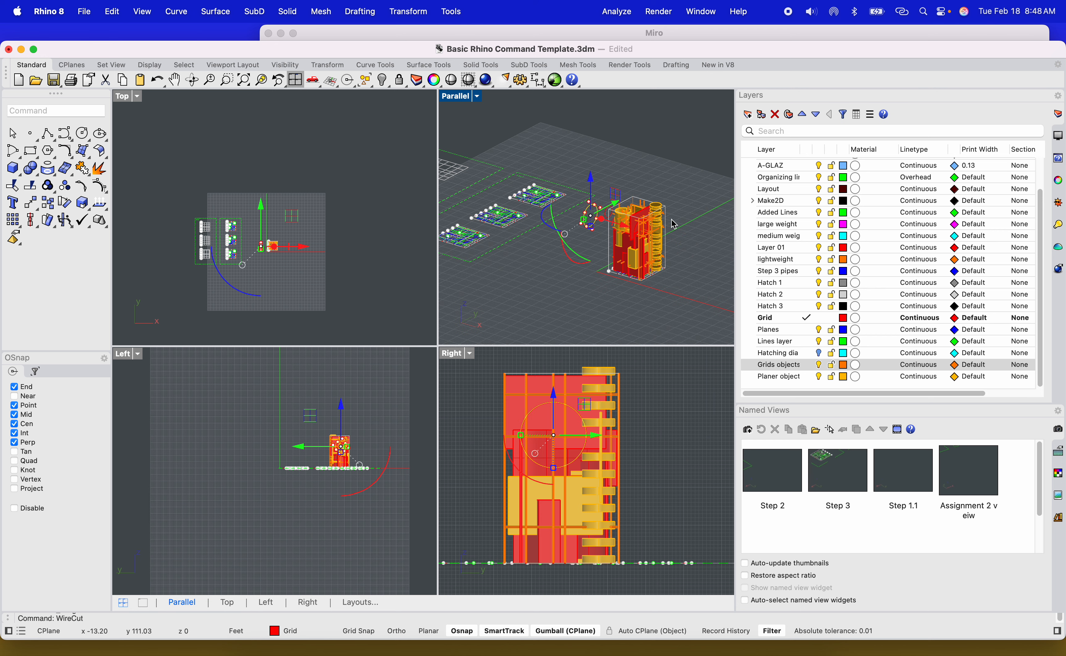
# Delete the circular cut-out piece from the upper red facade panel.
pyautogui.scroll(10, 670, 223)
pyautogui.scroll(-10, 630, 212)
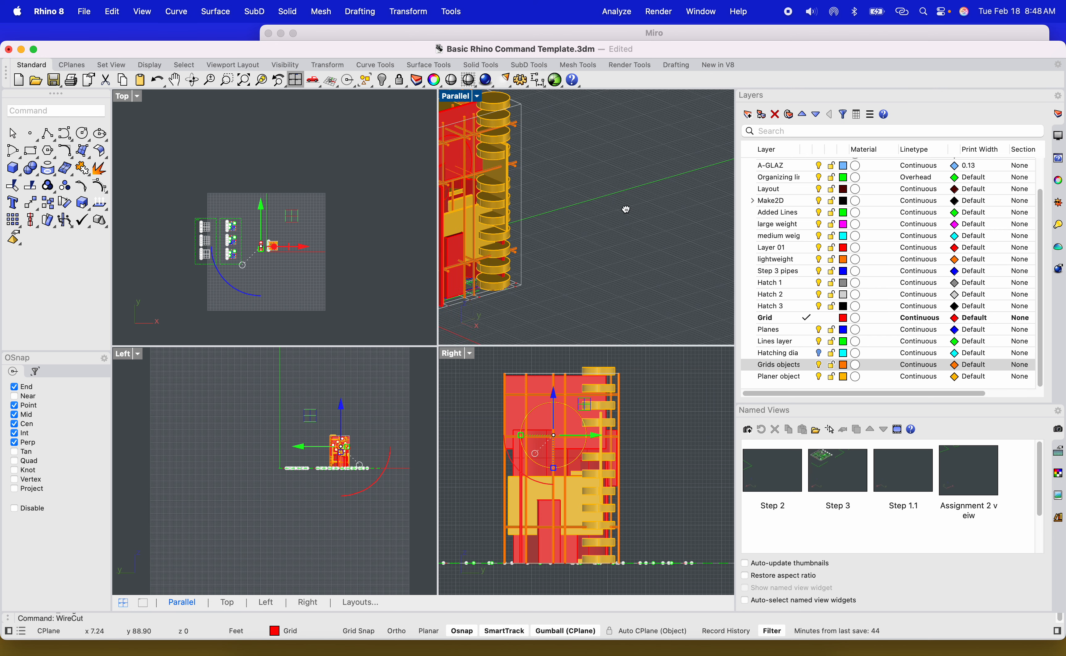
pyautogui.doubleClick(462, 100)
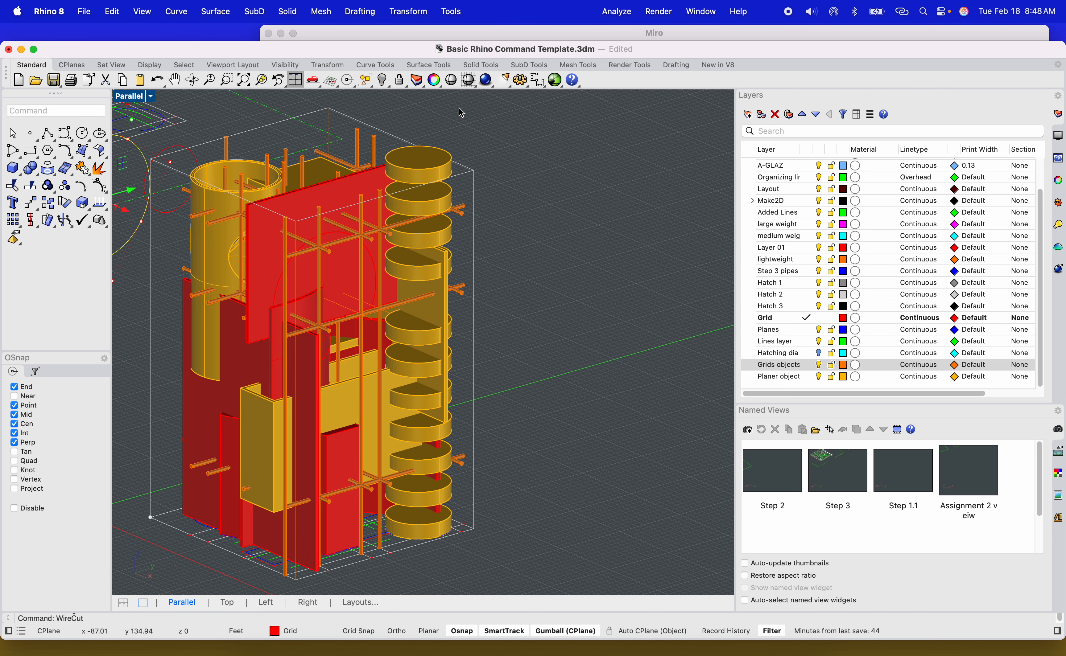
pyautogui.scroll(5, 345, 274)
pyautogui.click(341, 277)
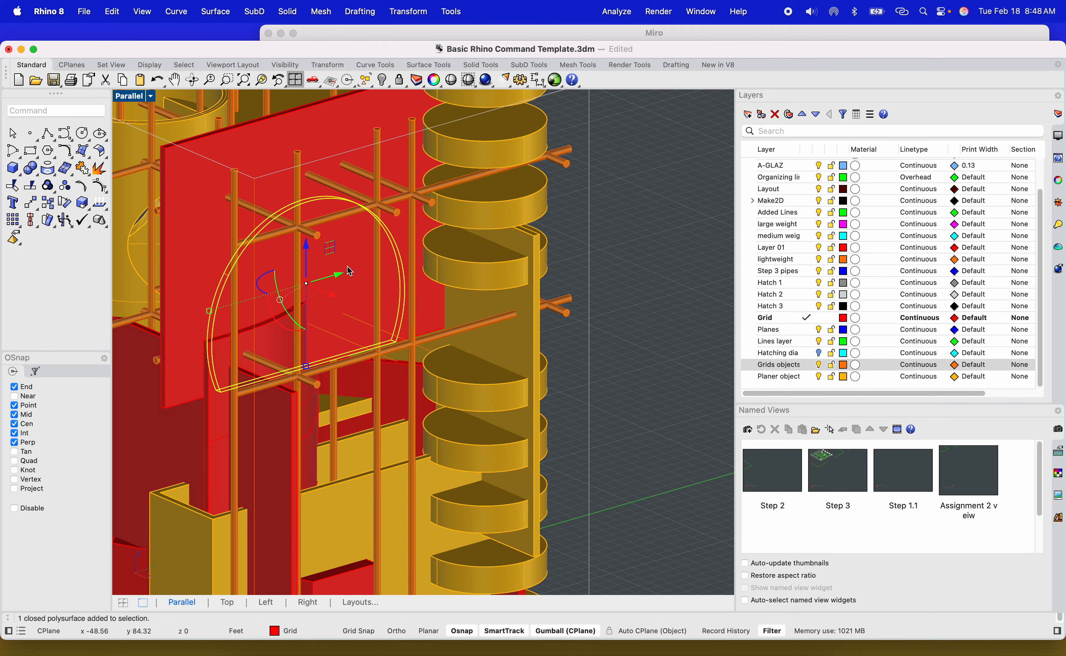
pyautogui.press('Delete')
# Delete the cut-out piece from the yellow cylinder.
pyautogui.scroll(-4, 352, 273)
pyautogui.moveTo(355, 276); pyautogui.dragTo(361, 253, button='right')
pyautogui.click(339, 194)
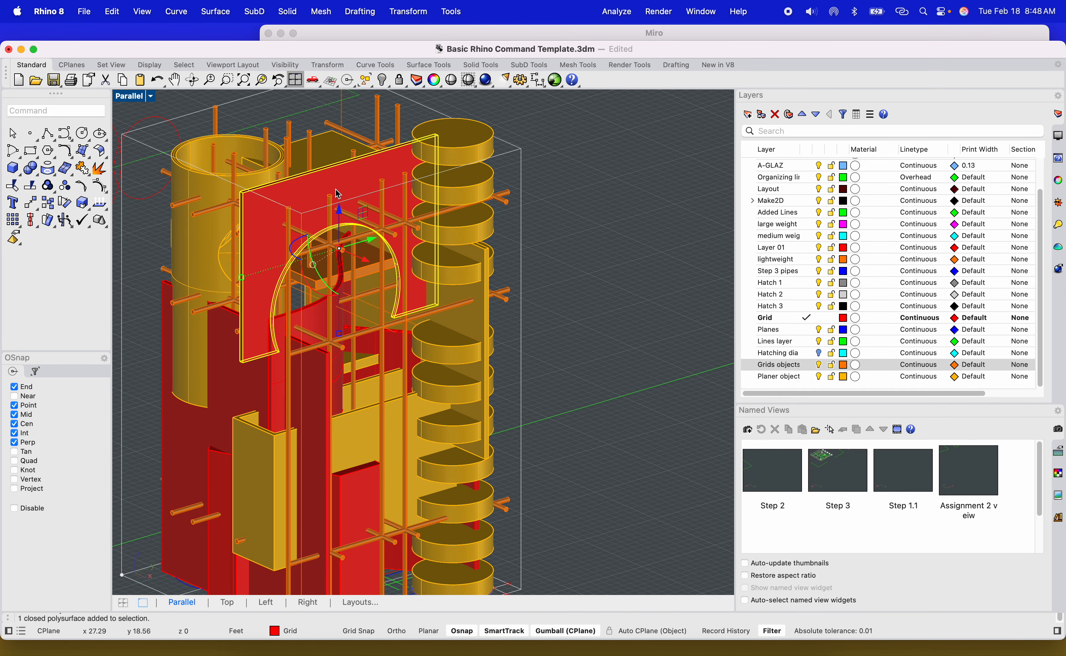
pyautogui.click(266, 82)
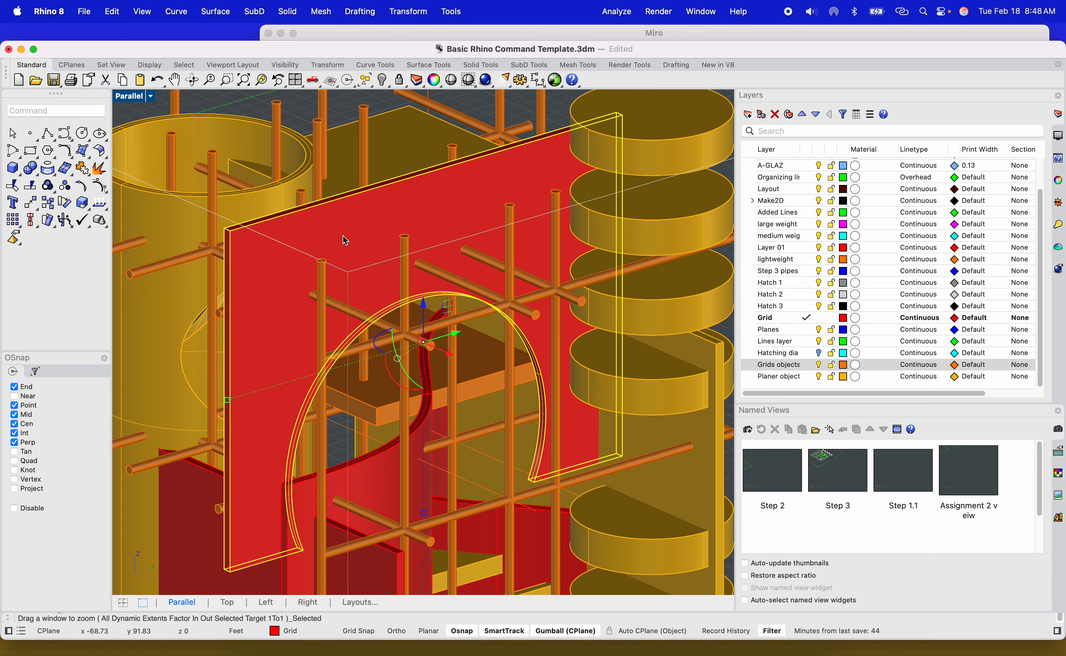
pyautogui.moveTo(352, 313); pyautogui.dragTo(329, 387, button='right')
pyautogui.click(328, 387)
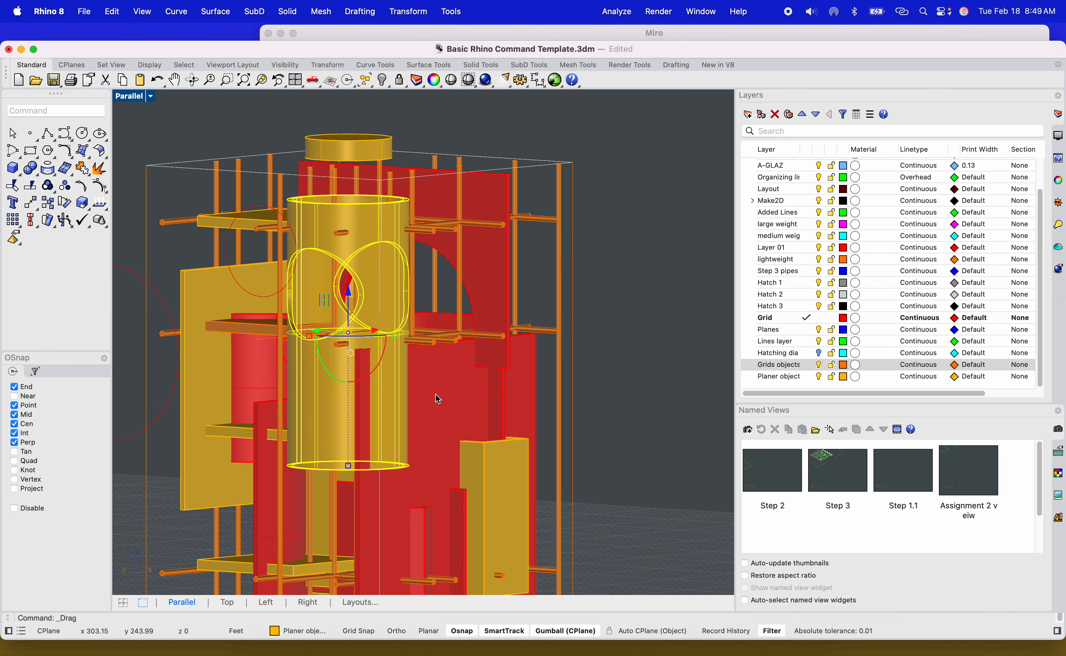
pyautogui.moveTo(377, 282); pyautogui.dragTo(458, 329, button='right')
pyautogui.scroll(5, 434, 310)
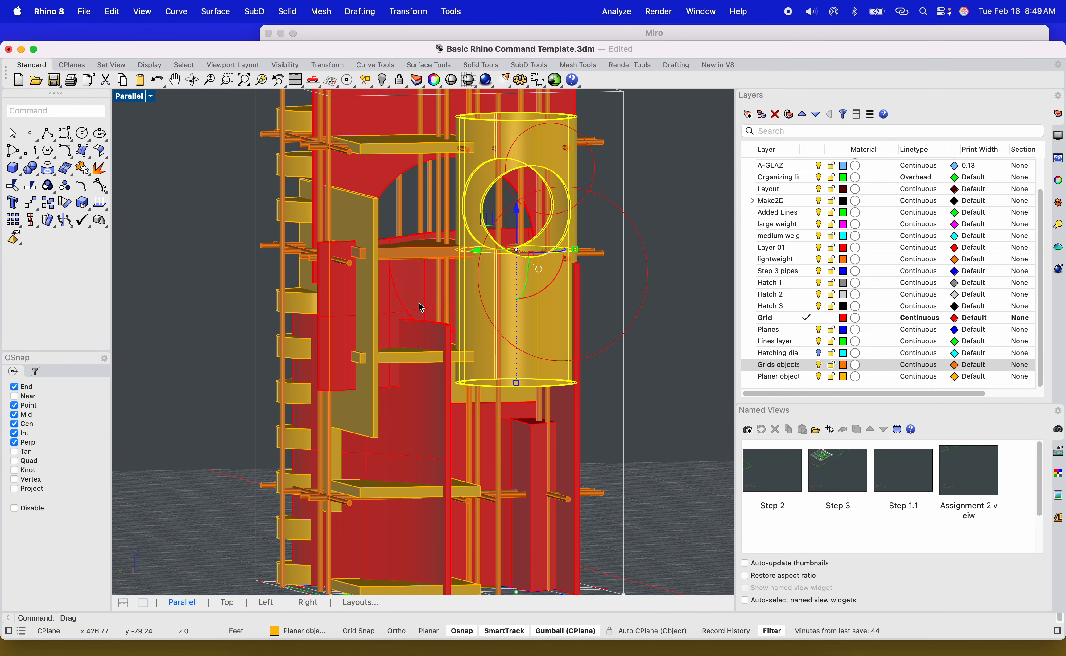
pyautogui.click(406, 290)
pyautogui.press('Delete')
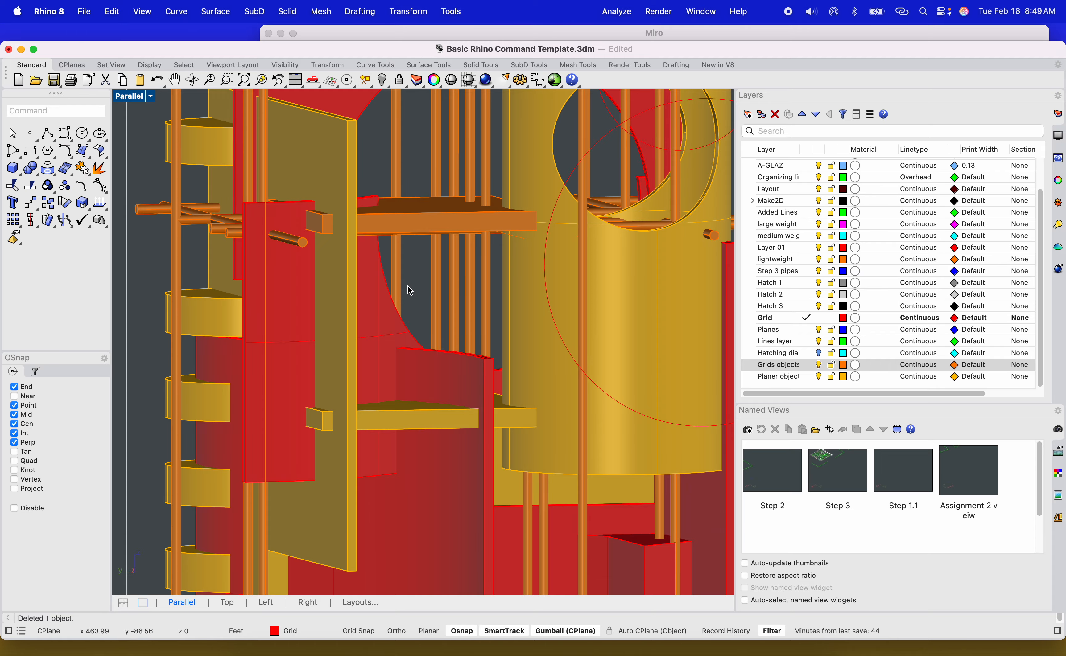
# Orbit and zoom around the tower to inspect the circular openings and the facade solids.
pyautogui.scroll(-5, 409, 288)
pyautogui.moveTo(408, 289); pyautogui.dragTo(430, 181, button='right')
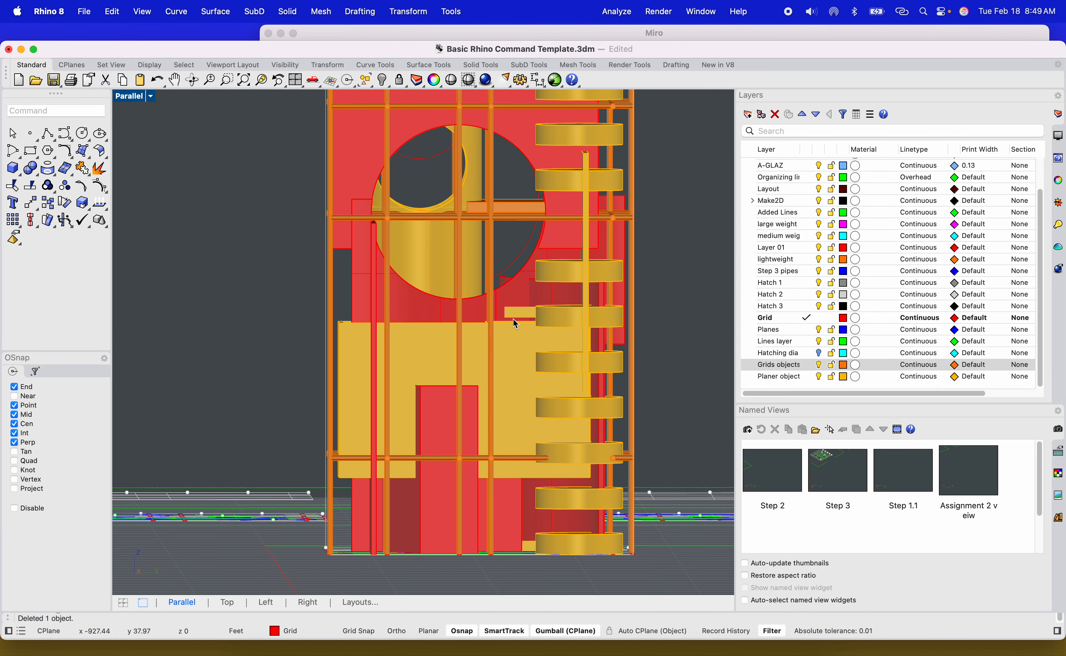
pyautogui.moveTo(488, 277); pyautogui.dragTo(600, 275, button='right')
pyautogui.scroll(5, 419, 260)
pyautogui.click(364, 267)
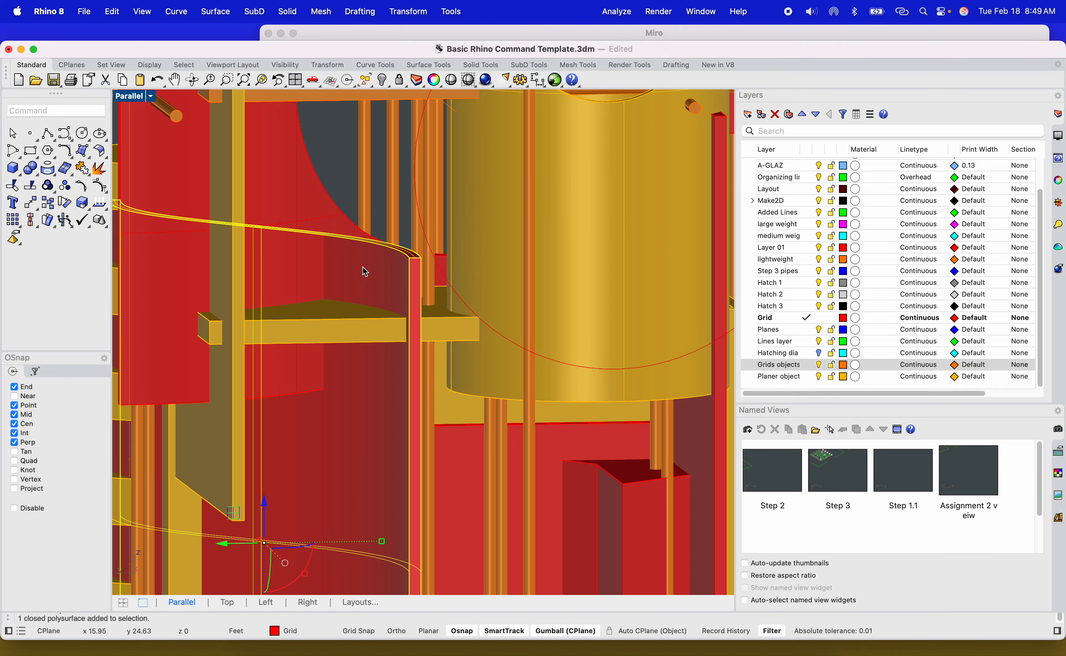
pyautogui.moveTo(363, 267); pyautogui.dragTo(400, 288, button='right')
pyautogui.click(339, 299)
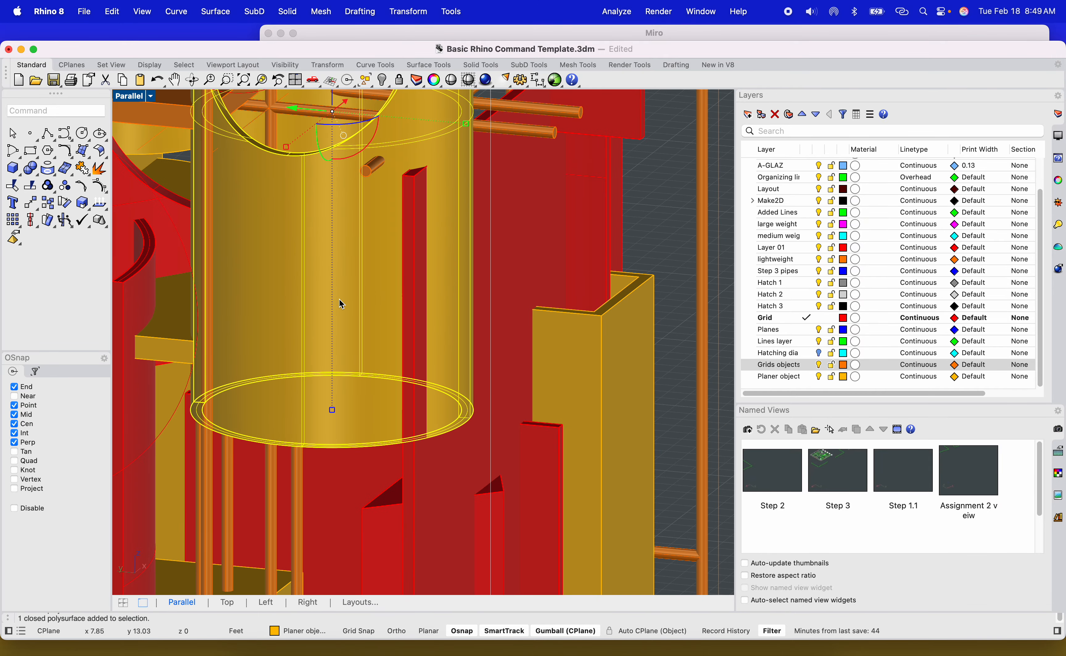
pyautogui.scroll(-6, 339, 304)
pyautogui.moveTo(342, 312); pyautogui.dragTo(574, 346, button='right')
pyautogui.keyDown('shift'); pyautogui.moveTo(486, 277); pyautogui.dragTo(429, 396, button='right'); pyautogui.keyUp('shift')
pyautogui.scroll(5, 438, 314)
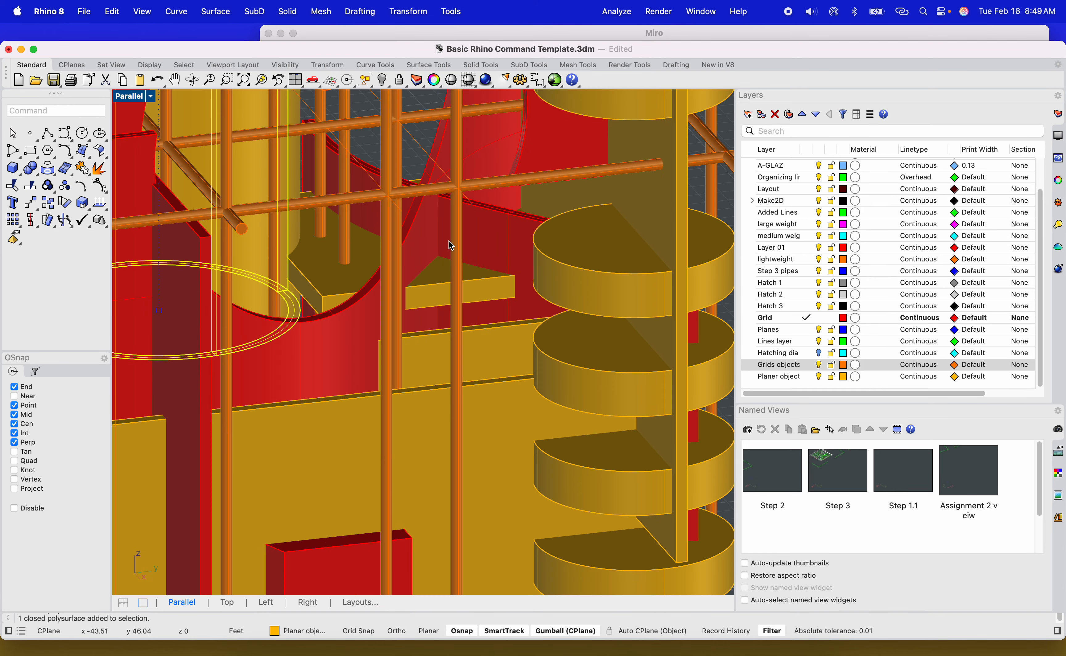
pyautogui.click(447, 240)
pyautogui.click(382, 184)
pyautogui.scroll(-5, 393, 321)
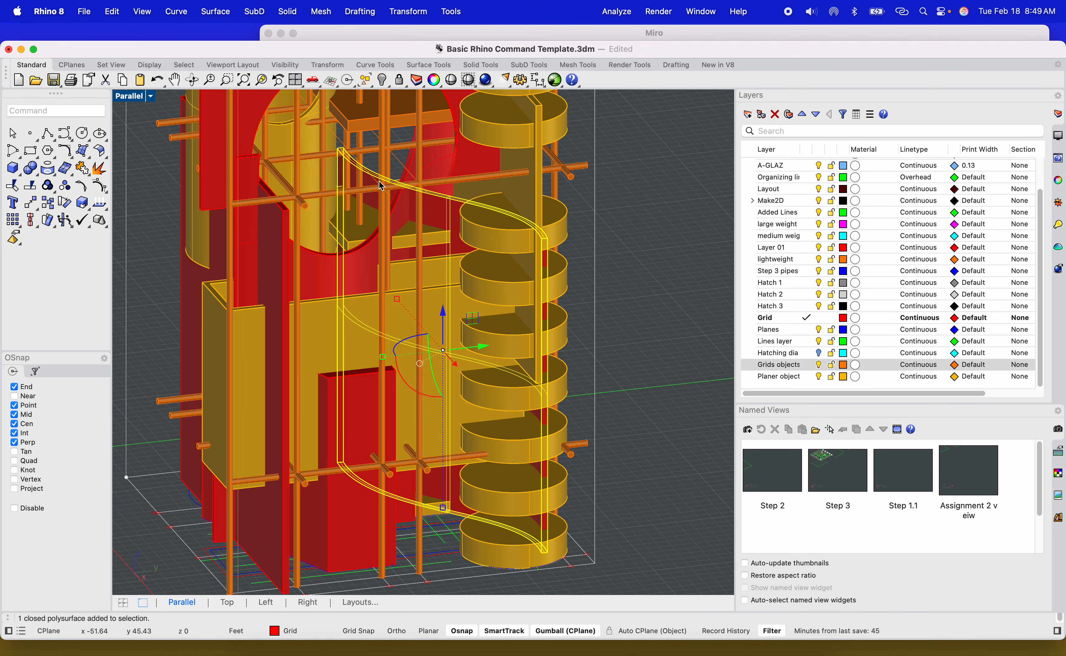
pyautogui.moveTo(392, 320); pyautogui.dragTo(449, 303, button='right')
pyautogui.scroll(-6, 449, 302)
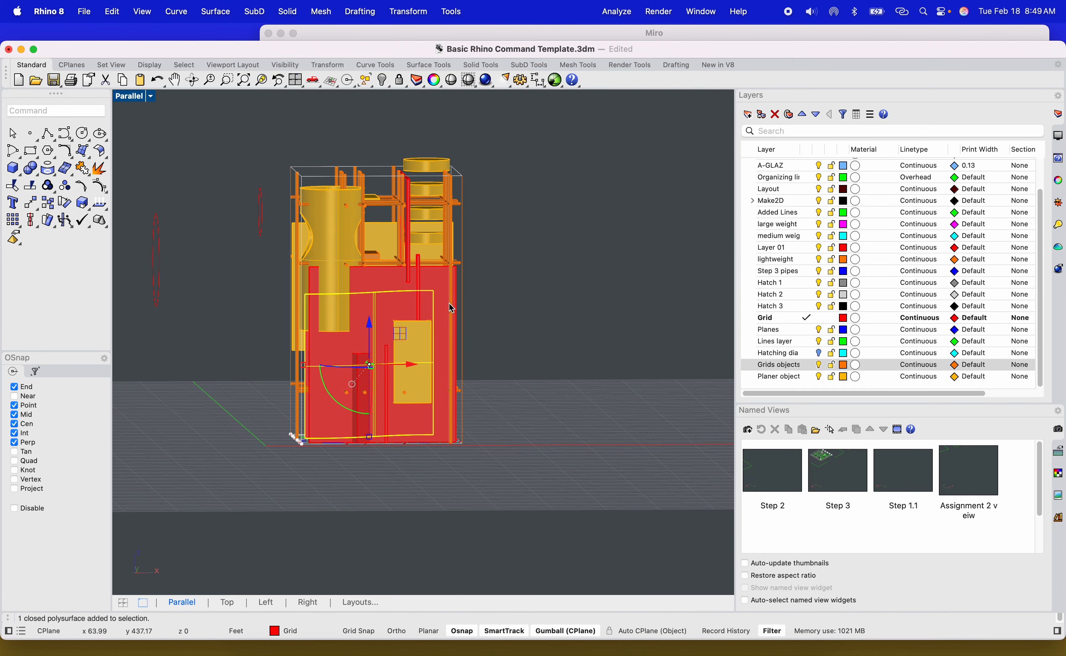
pyautogui.keyDown('shift'); pyautogui.moveTo(410, 387); pyautogui.dragTo(413, 352, button='right'); pyautogui.keyUp('shift')
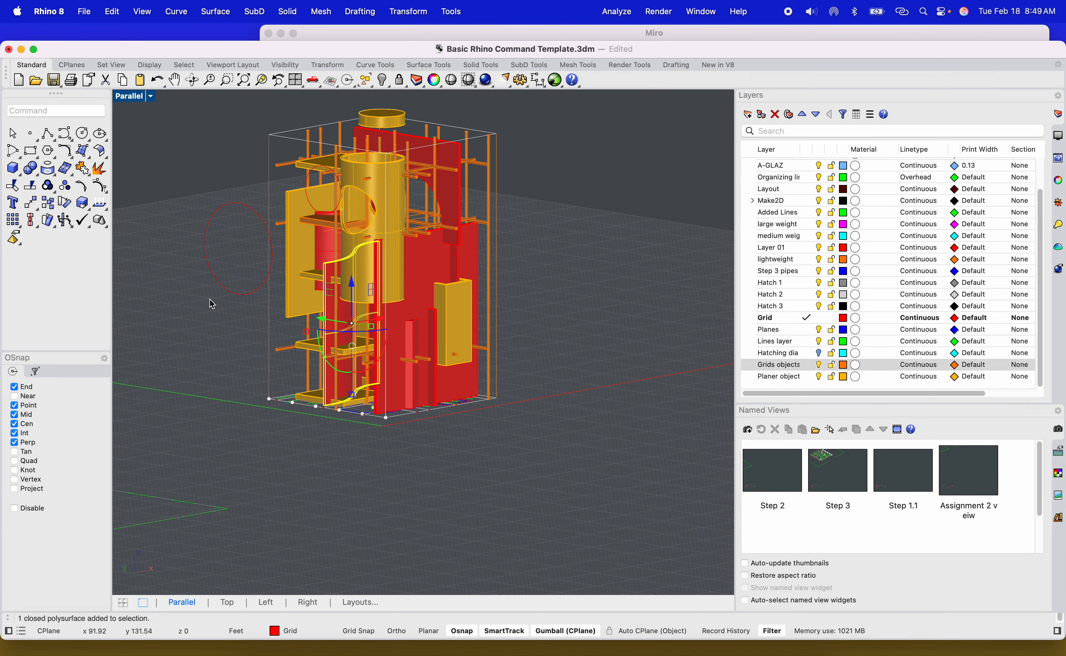
pyautogui.keyDown('shift'); pyautogui.moveTo(241, 245); pyautogui.dragTo(229, 234, button='right'); pyautogui.keyUp('shift')
# Draw a rectangle in the Left view beside the tower using the four-viewport layout.
pyautogui.doubleClick(127, 100)
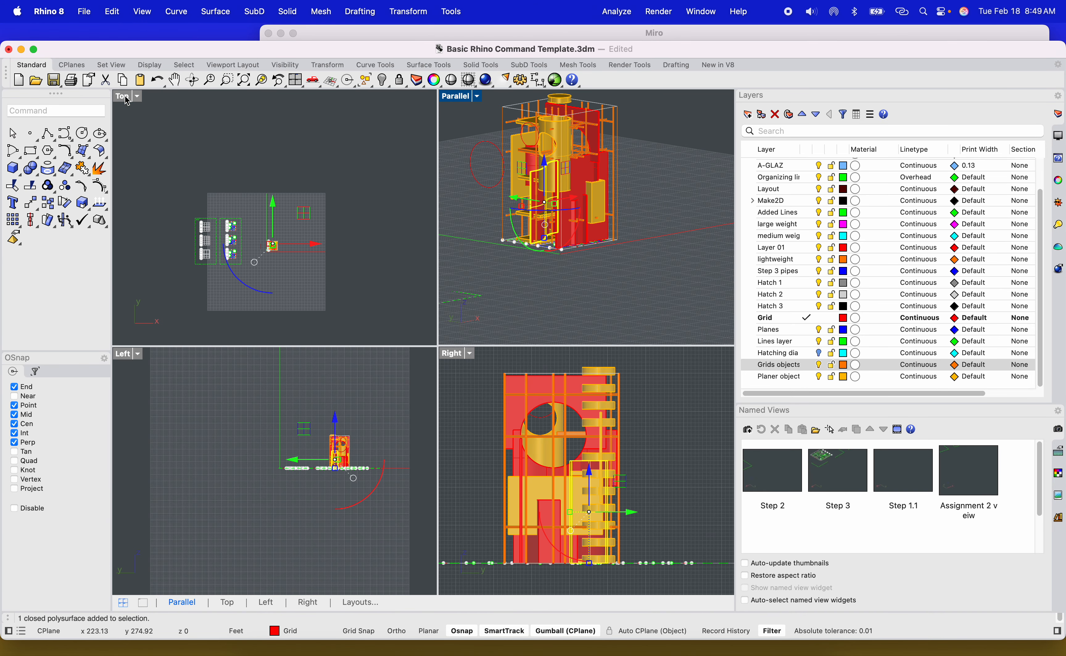
pyautogui.scroll(10, 419, 455)
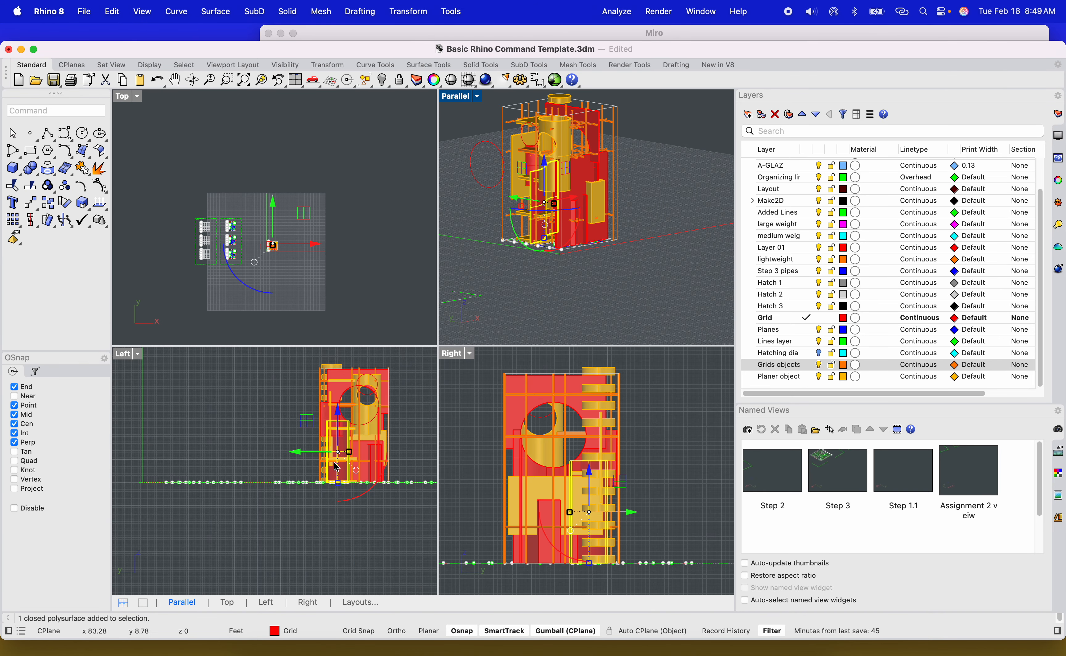
pyautogui.scroll(-5, 281, 479)
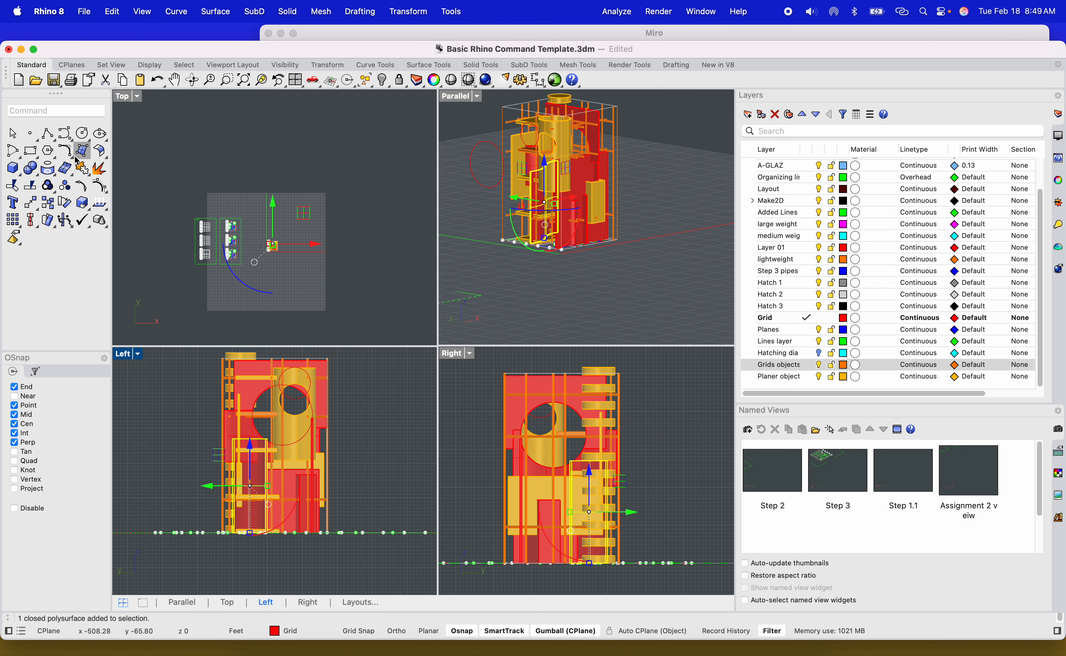
pyautogui.click(30, 151)
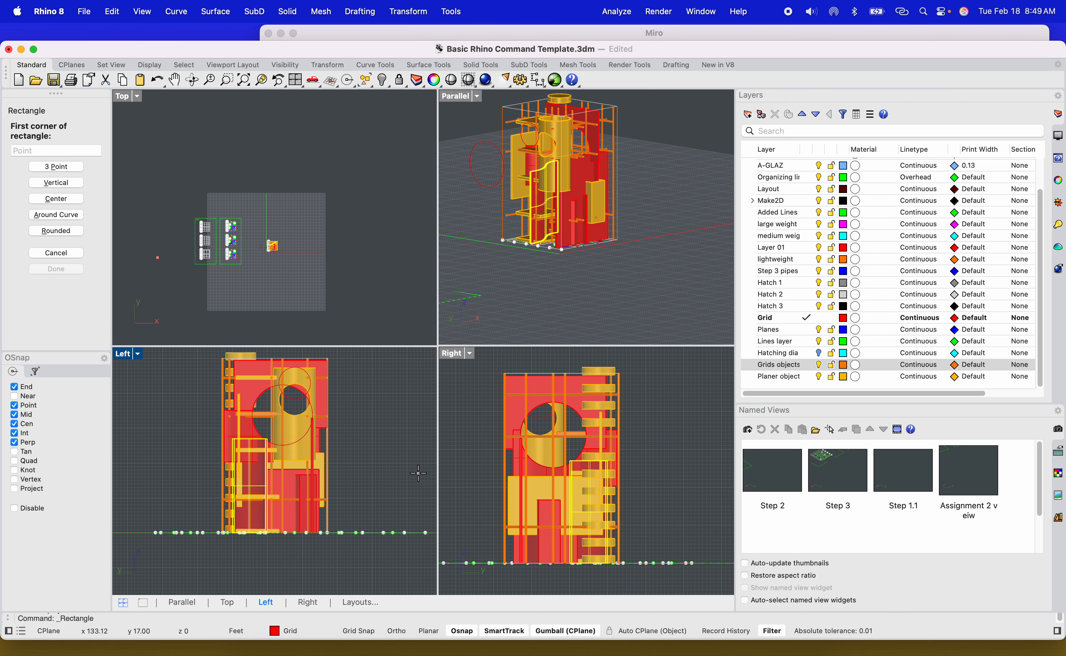
pyautogui.click(352, 493)
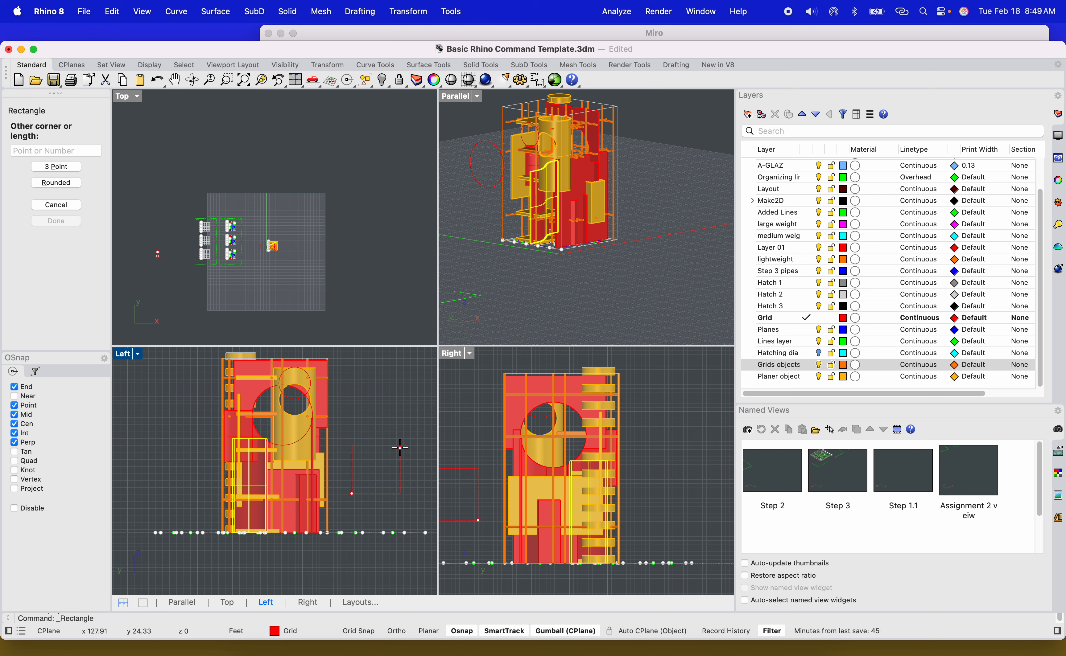
pyautogui.click(397, 449)
# Move the rectangle onto the tower's lower facade with the gumball.
pyautogui.click(398, 490)
pyautogui.moveTo(409, 479); pyautogui.dragTo(312, 484)
pyautogui.moveTo(276, 431); pyautogui.dragTo(276, 455)
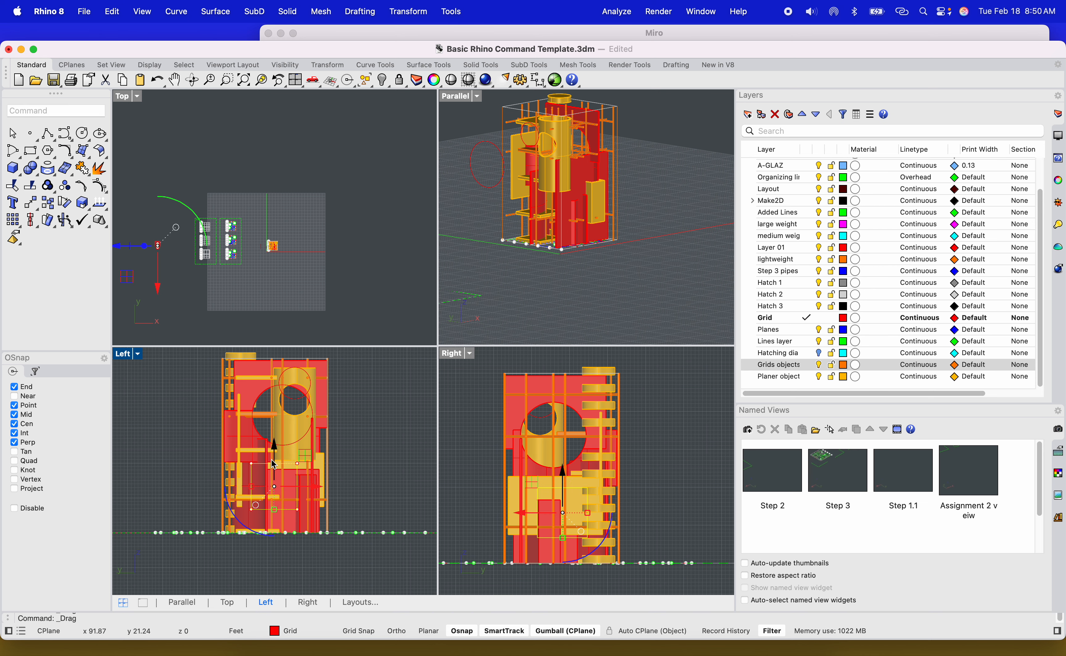
# Cut through the lower facade solids with the rectangle using WireCut, cutting through the whole object.
pyautogui.scroll(2, 528, 175)
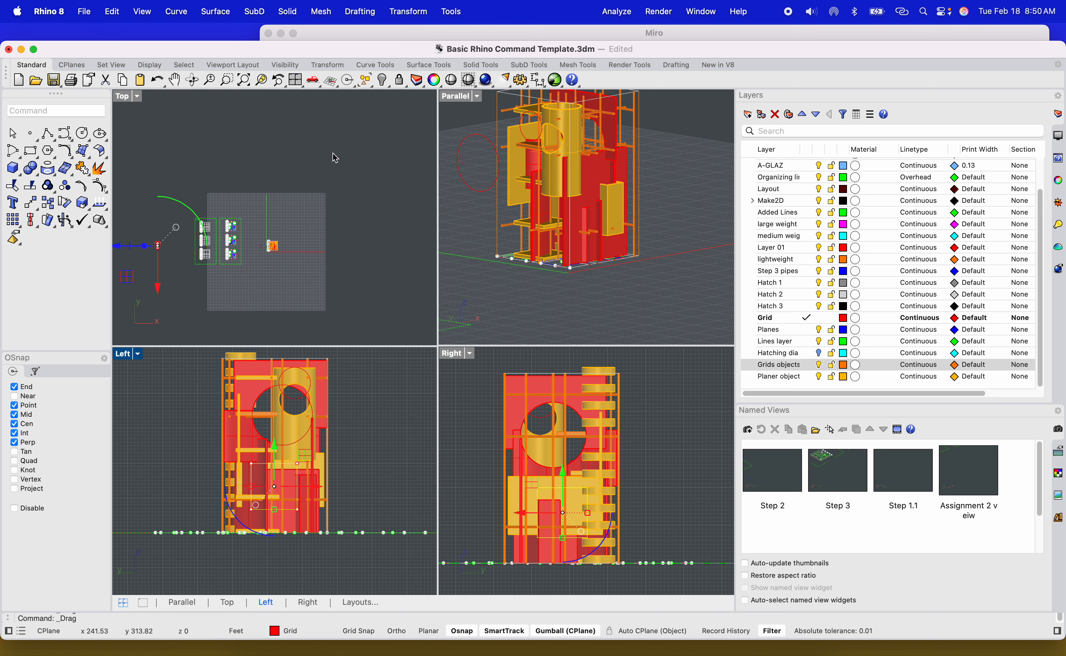
pyautogui.click(263, 81)
pyautogui.scroll(-10, 613, 239)
pyautogui.keyDown('shift'); pyautogui.moveTo(612, 240); pyautogui.dragTo(520, 225, button='right'); pyautogui.keyUp('shift')
pyautogui.scroll(-4, 555, 236)
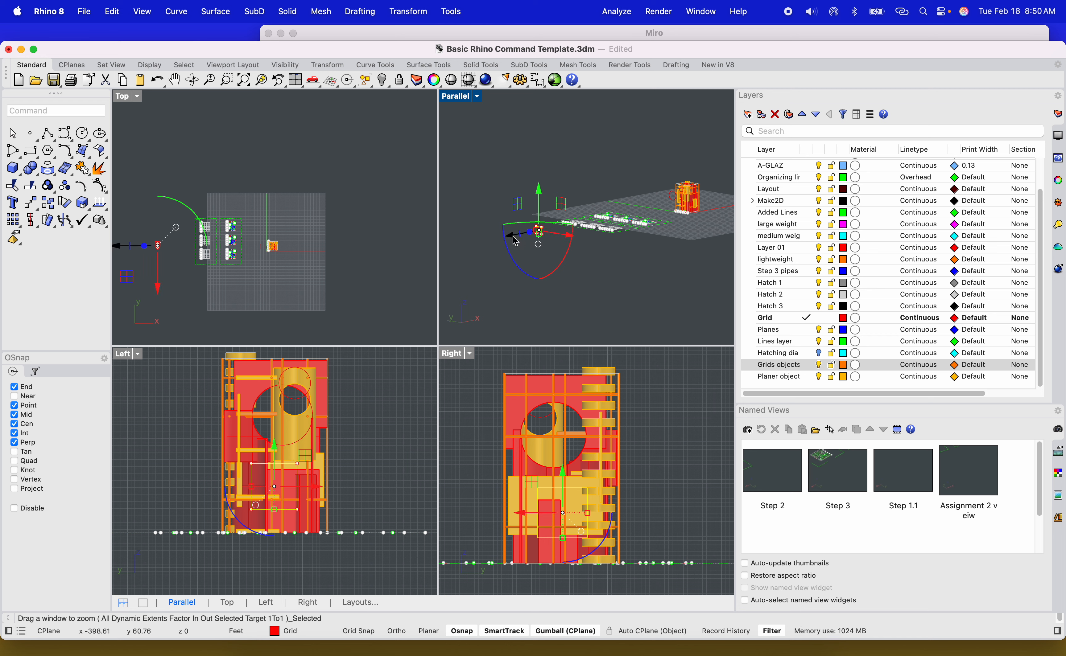
pyautogui.moveTo(515, 242); pyautogui.dragTo(650, 224)
pyautogui.scroll(10, 650, 224)
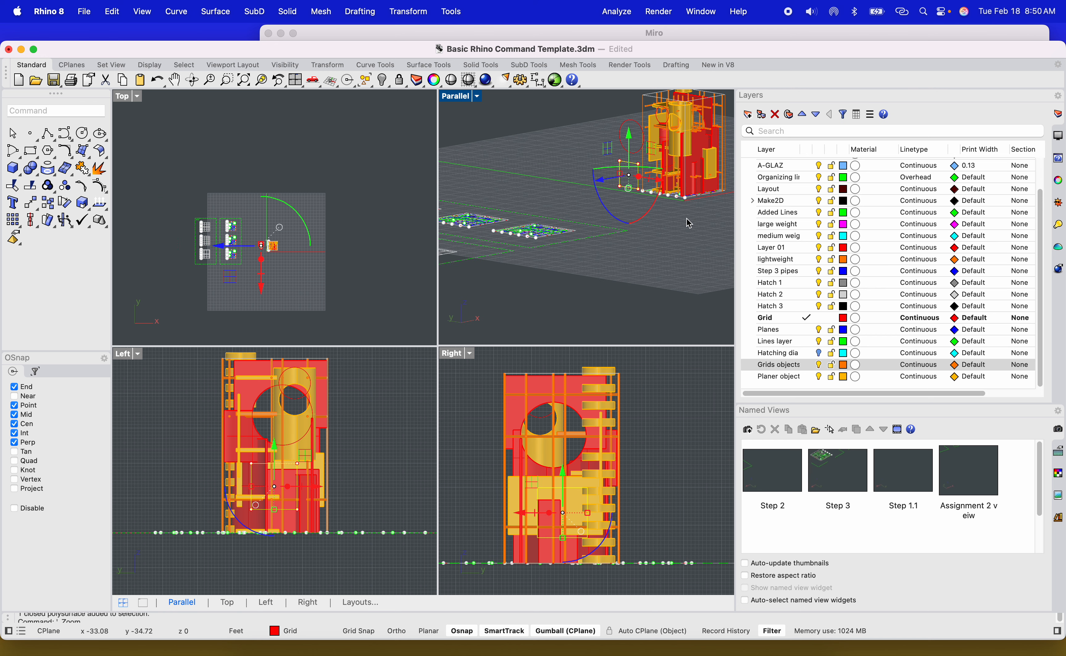
pyautogui.scroll(-10, 647, 314)
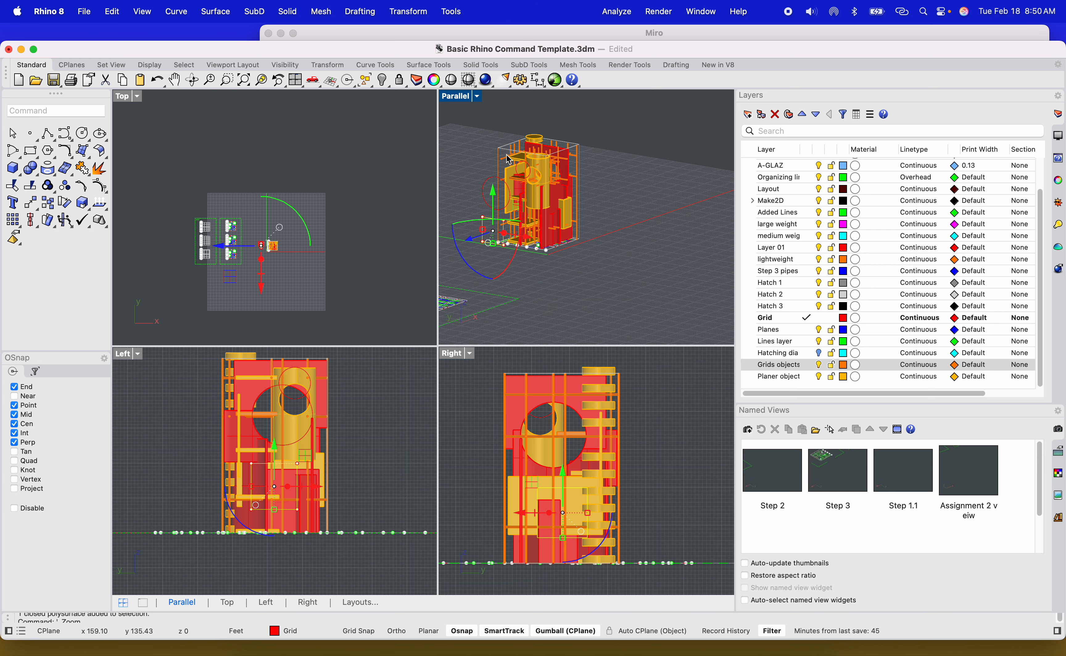
pyautogui.doubleClick(464, 99)
pyautogui.scroll(8, 280, 357)
pyautogui.moveTo(280, 361); pyautogui.dragTo(306, 200, button='right')
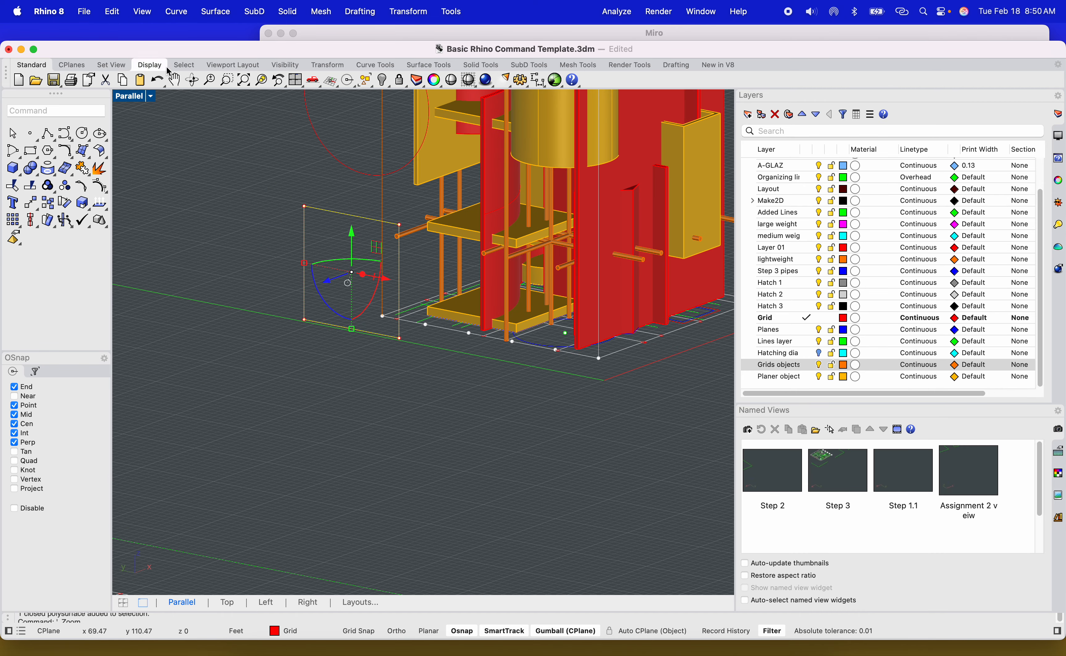
pyautogui.click(261, 83)
pyautogui.scroll(-6, 330, 218)
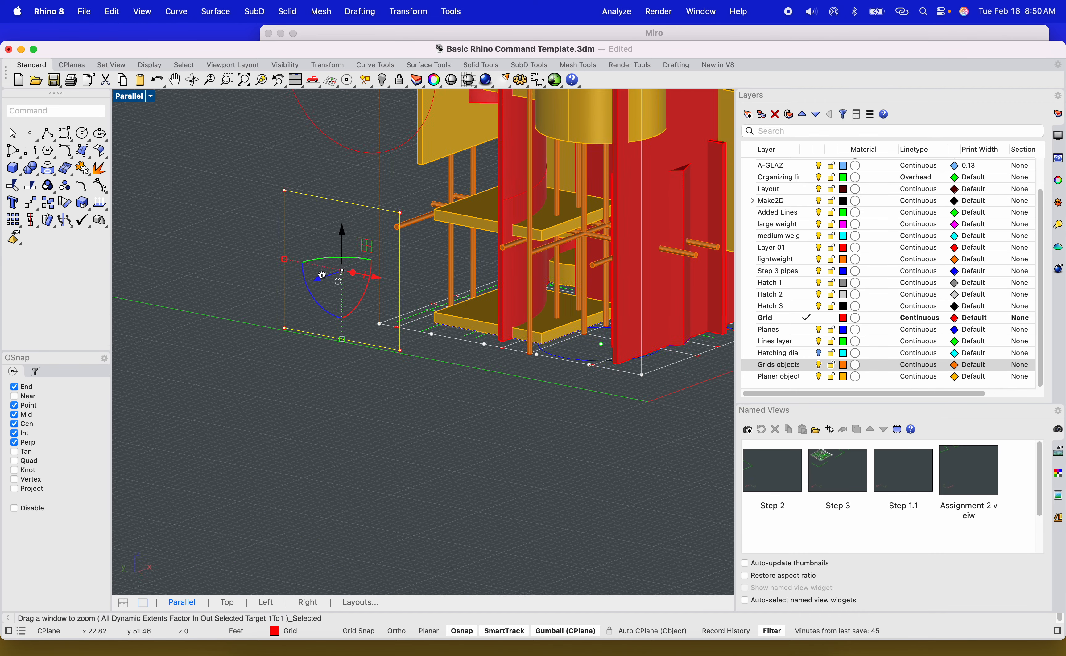
pyautogui.moveTo(188, 313); pyautogui.dragTo(367, 294, button='right')
pyautogui.scroll(8, 323, 258)
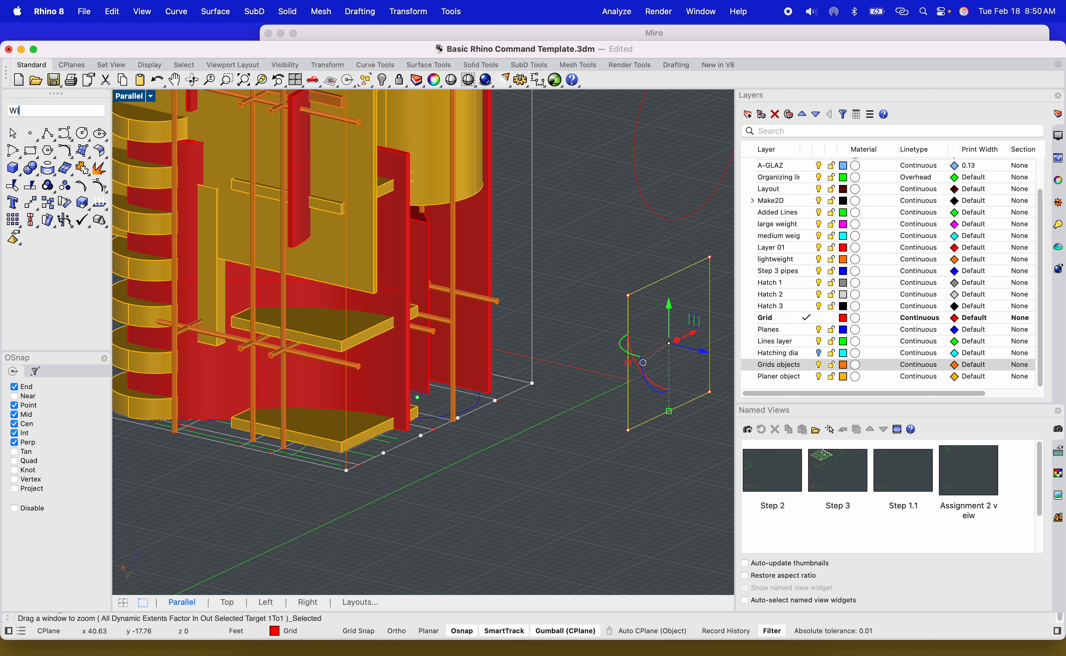
pyautogui.write('rCUT')
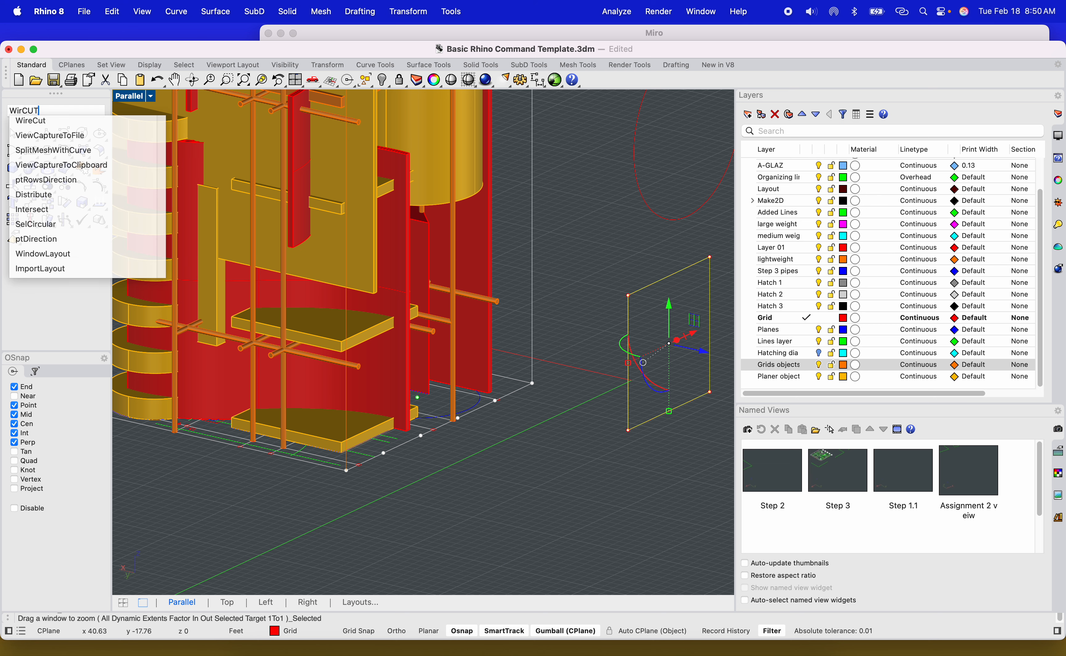
pyautogui.click(61, 124)
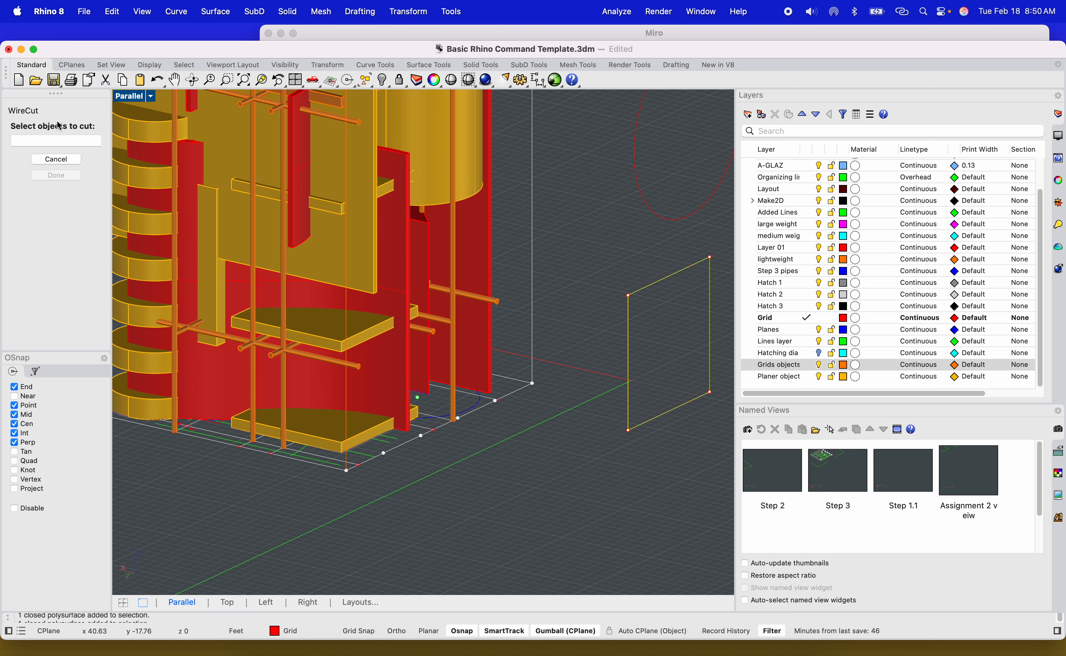
pyautogui.moveTo(356, 264); pyautogui.dragTo(416, 388, button='right')
pyautogui.click(323, 364)
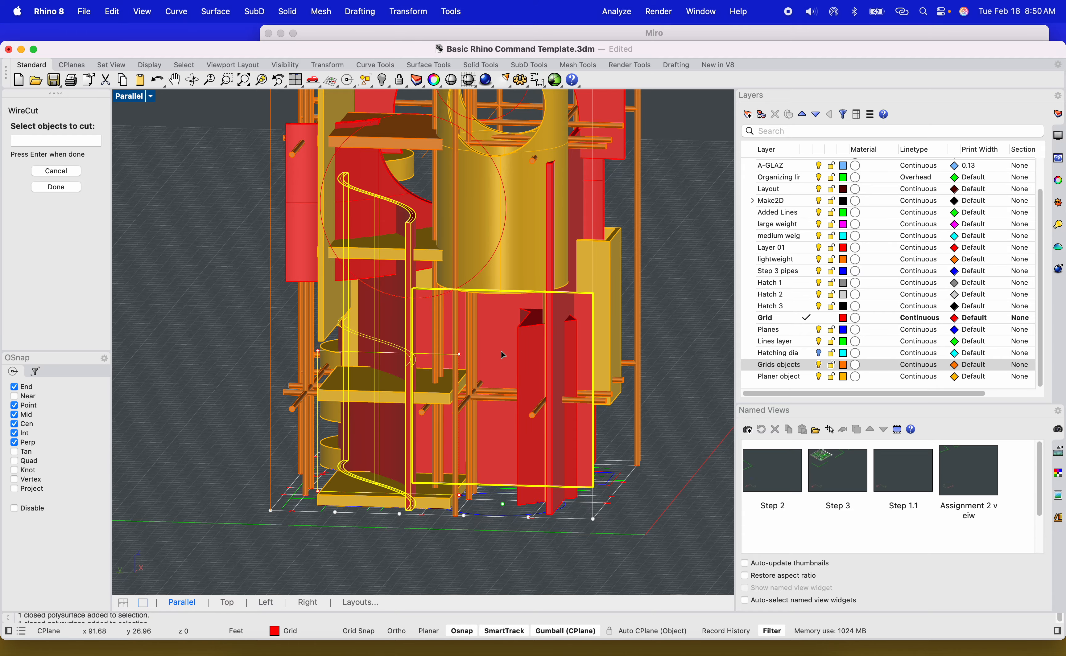
pyautogui.moveTo(502, 355); pyautogui.dragTo(523, 369, button='right')
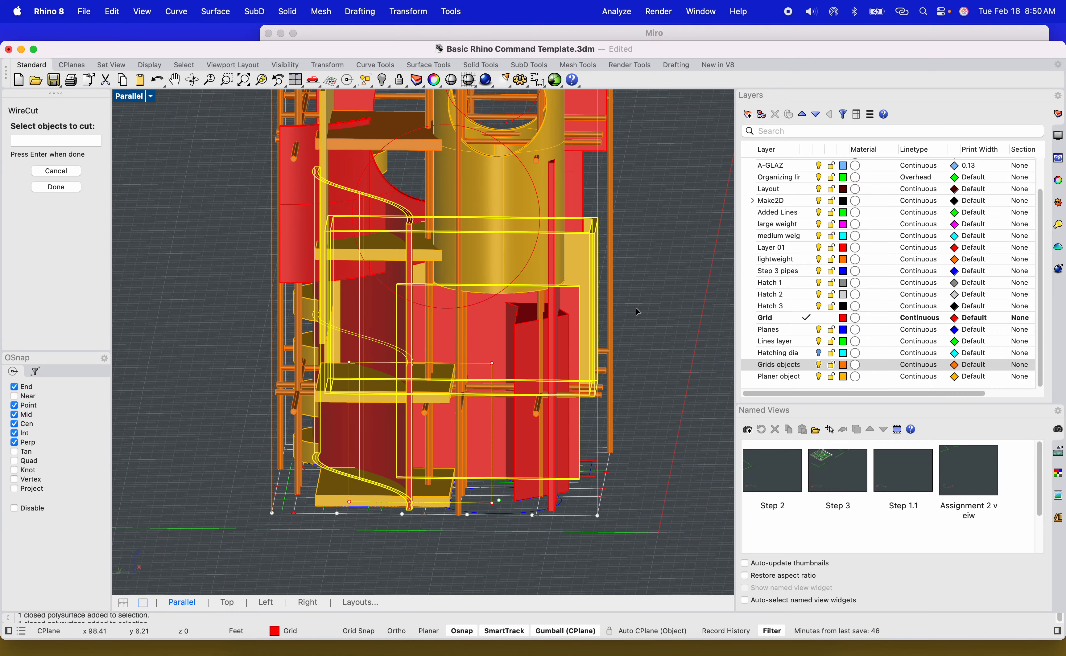
pyautogui.moveTo(637, 311); pyautogui.dragTo(512, 446, button='right')
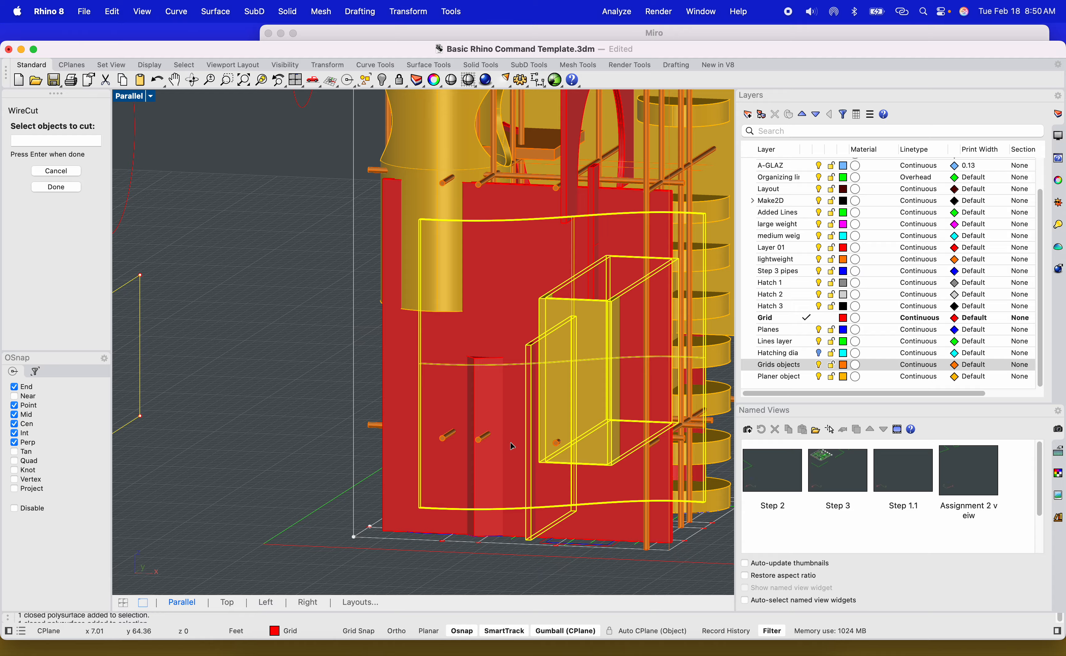
pyautogui.moveTo(491, 494); pyautogui.dragTo(524, 503, button='right')
pyautogui.scroll(-5, 524, 503)
pyautogui.press('Return')
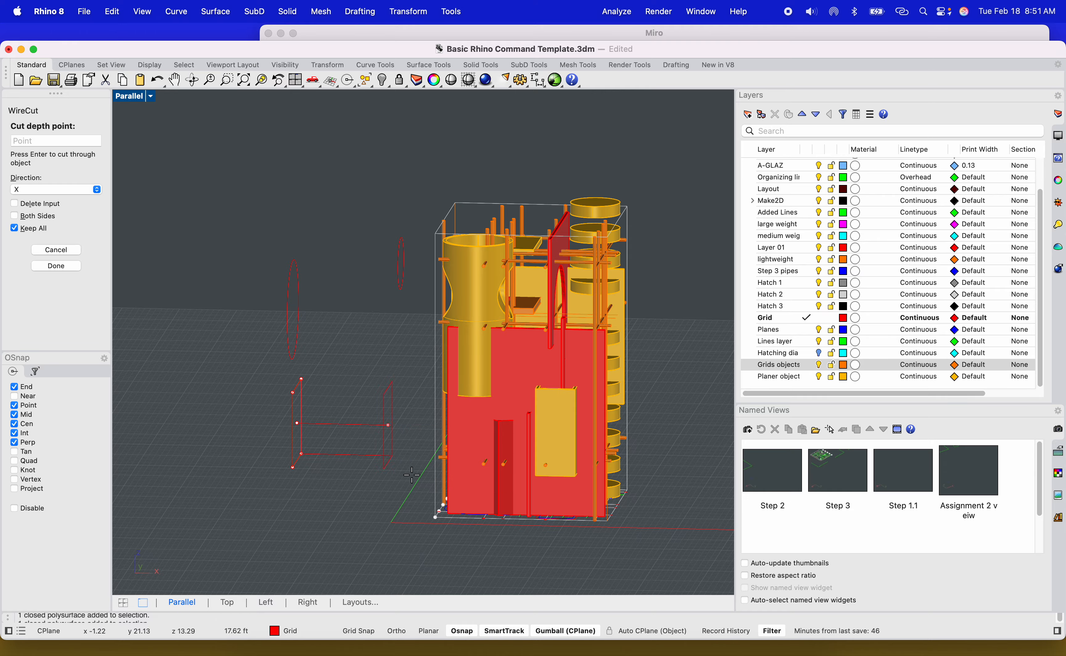
pyautogui.press('Return')
# Delete the three rectangular cut-out pieces from the lower yellow and red facade panels.
pyautogui.moveTo(679, 489); pyautogui.dragTo(533, 495, button='right')
pyautogui.scroll(5, 412, 448)
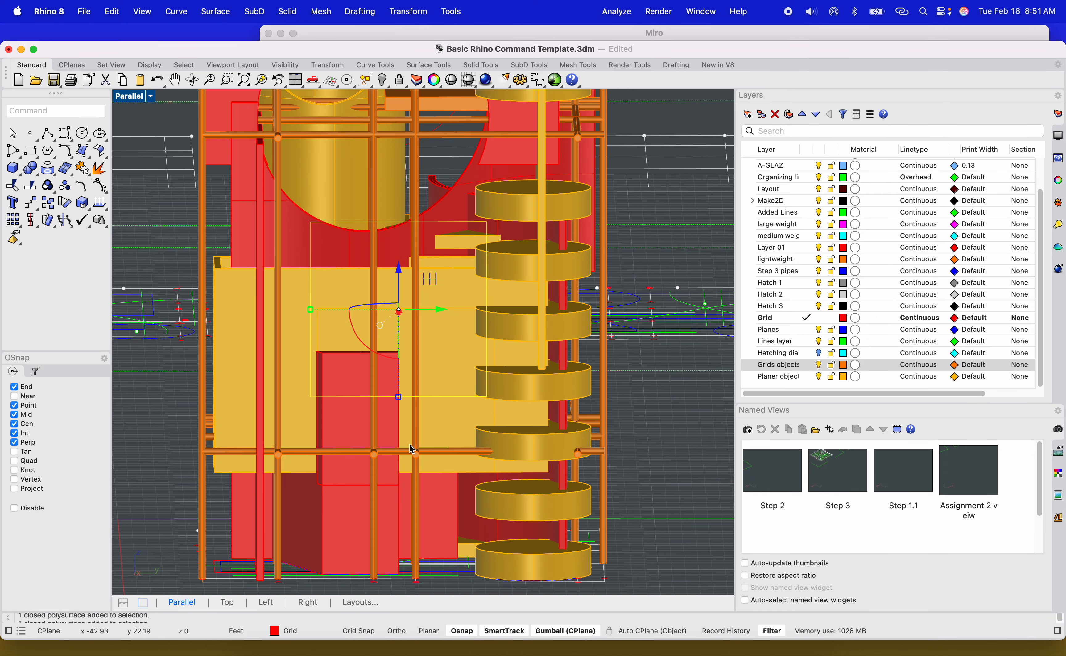
pyautogui.click(350, 413)
pyautogui.press('Delete')
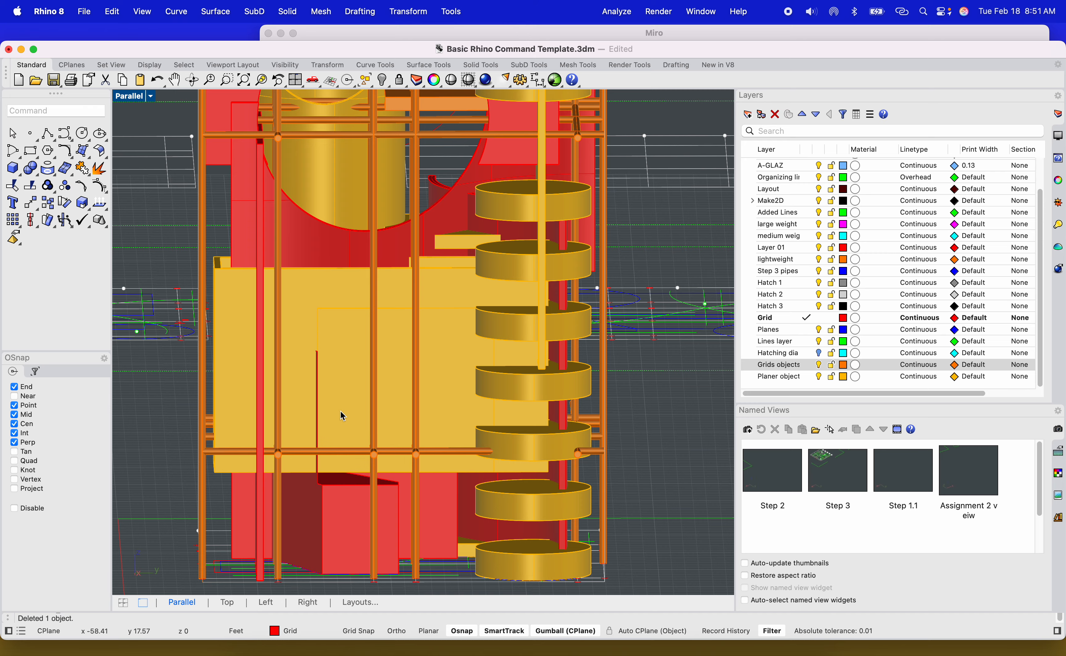
pyautogui.click(345, 381)
pyautogui.press('Delete')
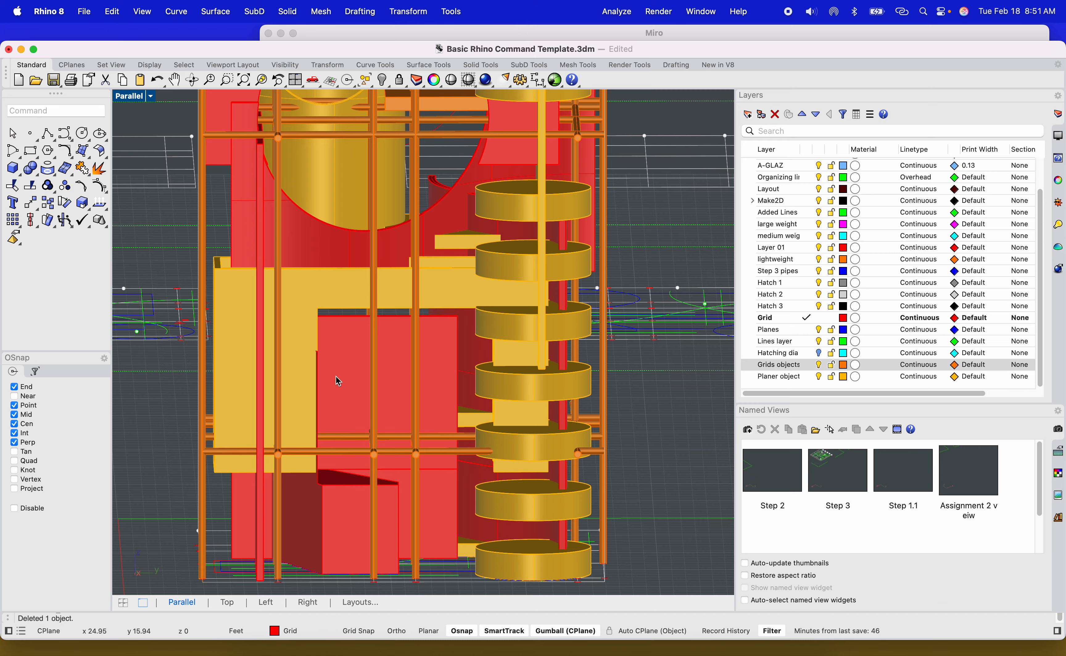
pyautogui.click(346, 382)
pyautogui.press('Delete')
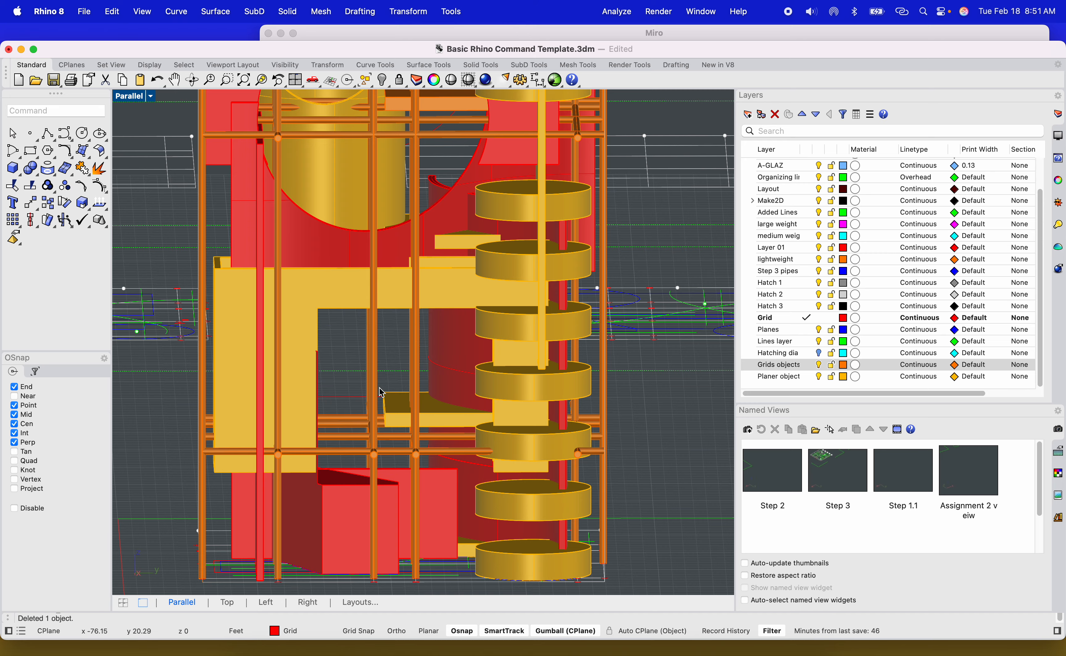
# Select the entire tower model, including its facade solids, pipes and curves.
pyautogui.moveTo(382, 392); pyautogui.dragTo(433, 449, button='right')
pyautogui.scroll(-9, 433, 451)
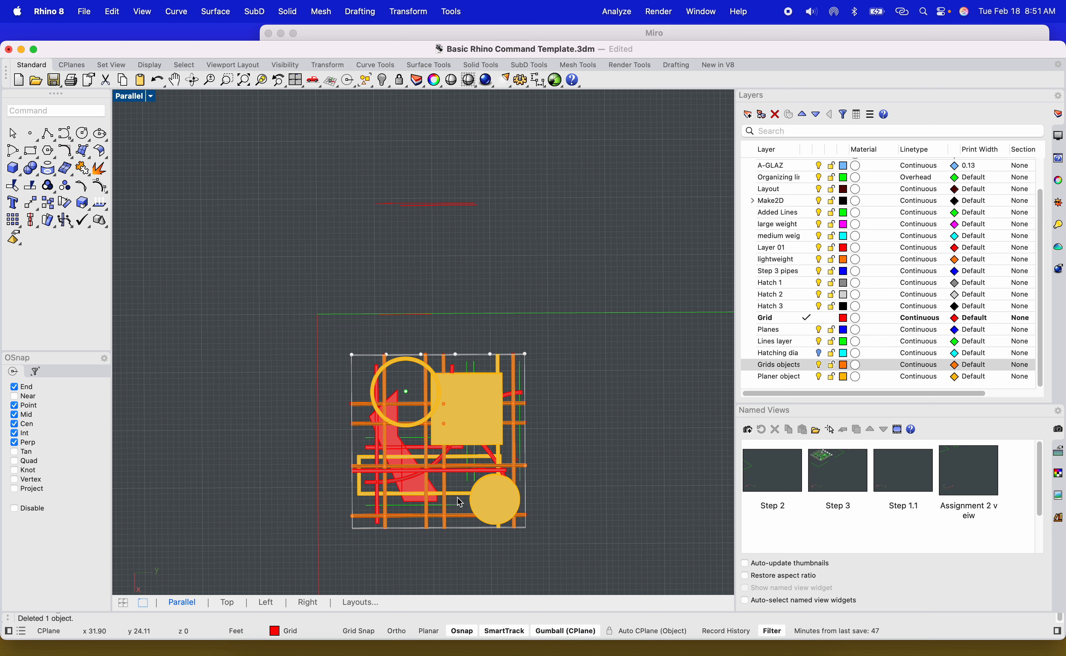
pyautogui.scroll(8, 477, 504)
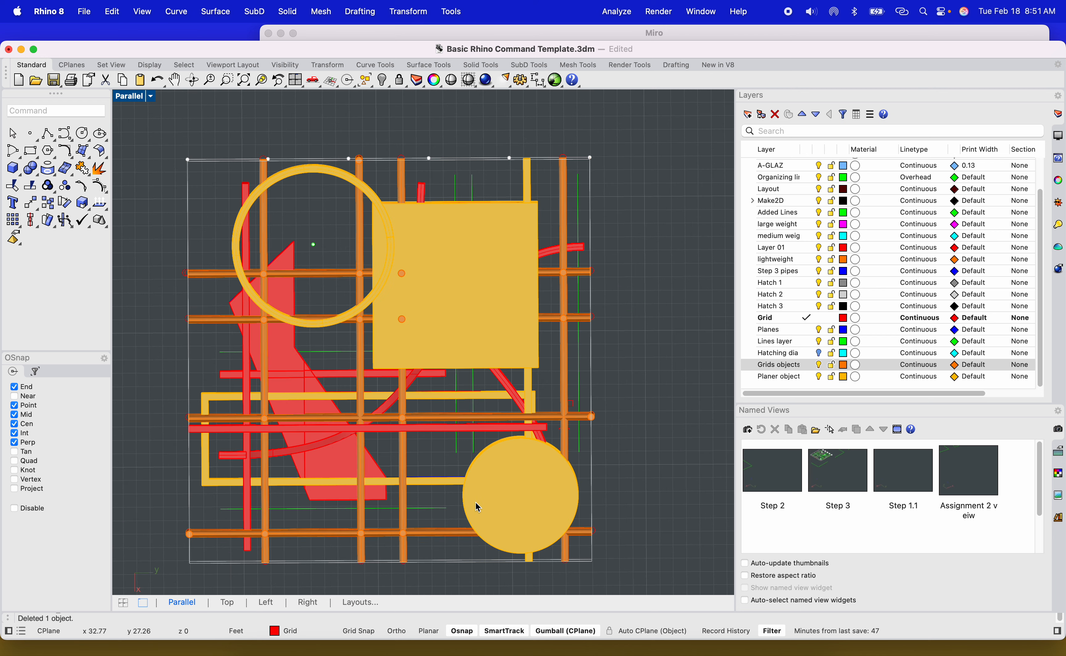
pyautogui.keyDown('shift'); pyautogui.moveTo(476, 504); pyautogui.dragTo(670, 438, button='right'); pyautogui.keyUp('shift')
pyautogui.scroll(-7, 580, 401)
pyautogui.moveTo(584, 404); pyautogui.dragTo(477, 455, button='right')
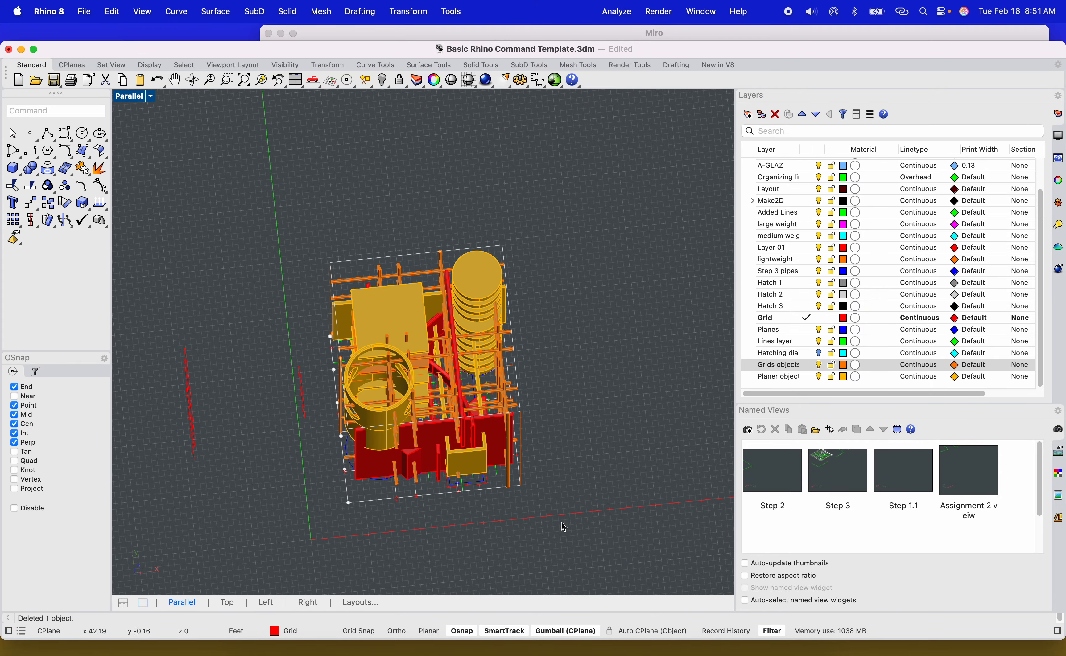
pyautogui.moveTo(308, 212); pyautogui.dragTo(309, 213)
pyautogui.scroll(-3, 372, 298)
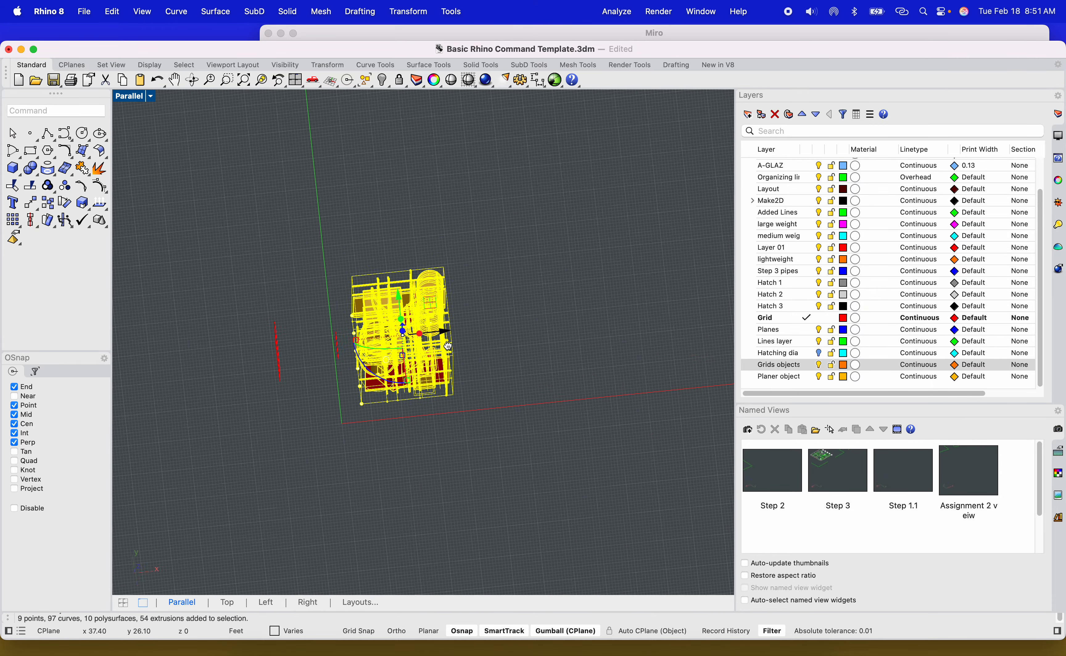
# Copy the tower twice along the row of grid plans, then undo the copies.
pyautogui.moveTo(424, 368); pyautogui.dragTo(409, 351, button='right')
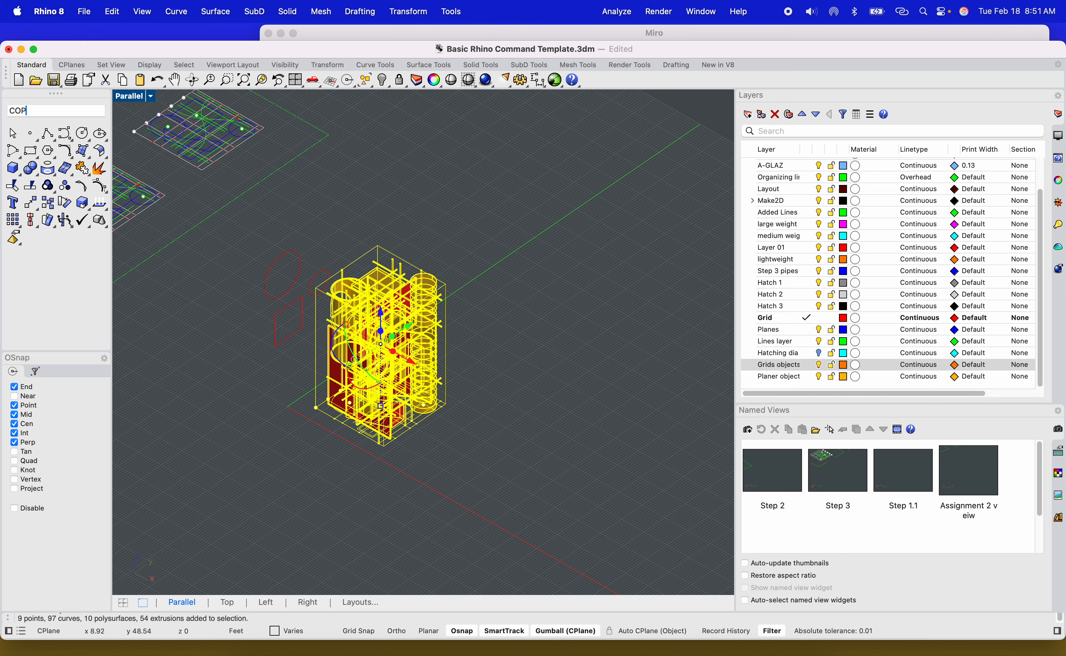
pyautogui.press('Return')
pyautogui.moveTo(464, 376); pyautogui.dragTo(477, 383, button='right')
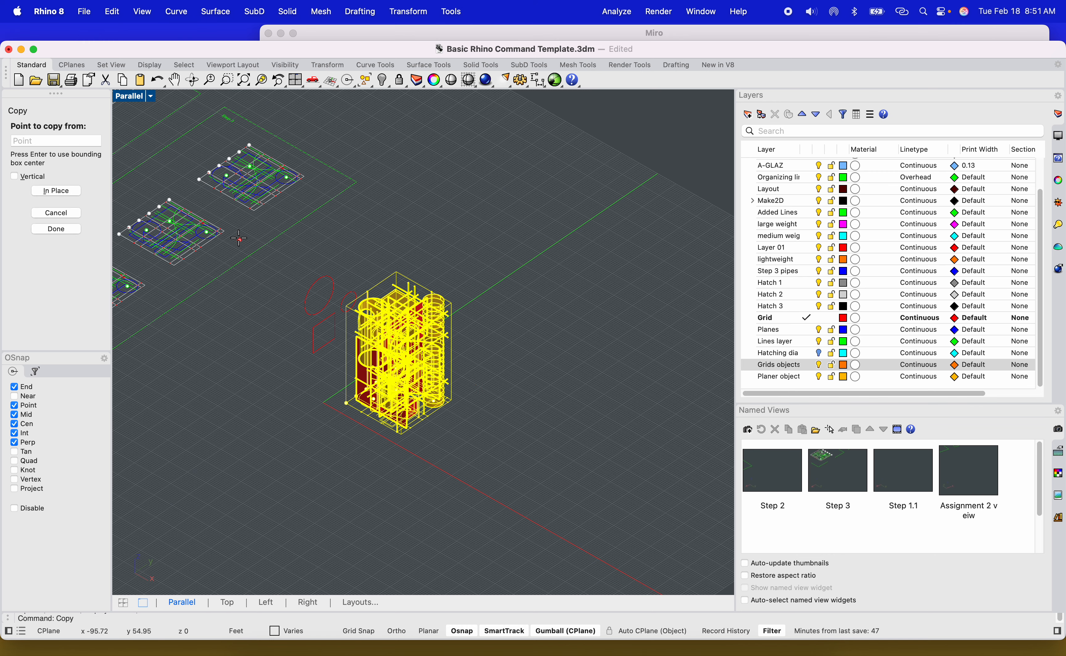
pyautogui.scroll(5, 239, 237)
pyautogui.click(218, 229)
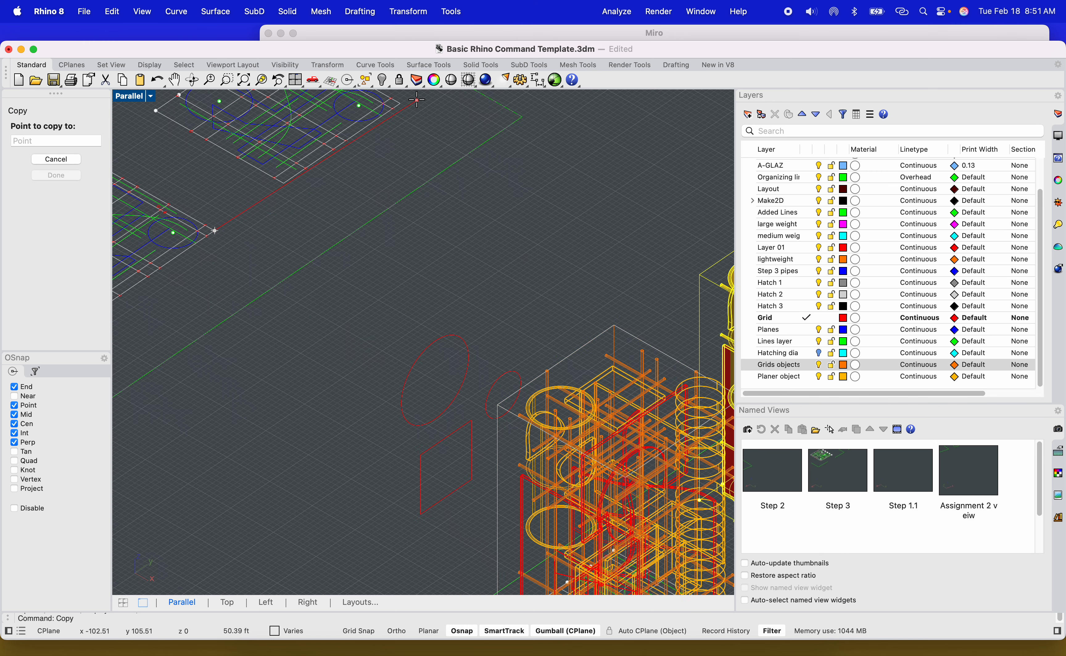
pyautogui.moveTo(238, 354); pyautogui.dragTo(337, 265, button='right')
pyautogui.scroll(-5, 337, 264)
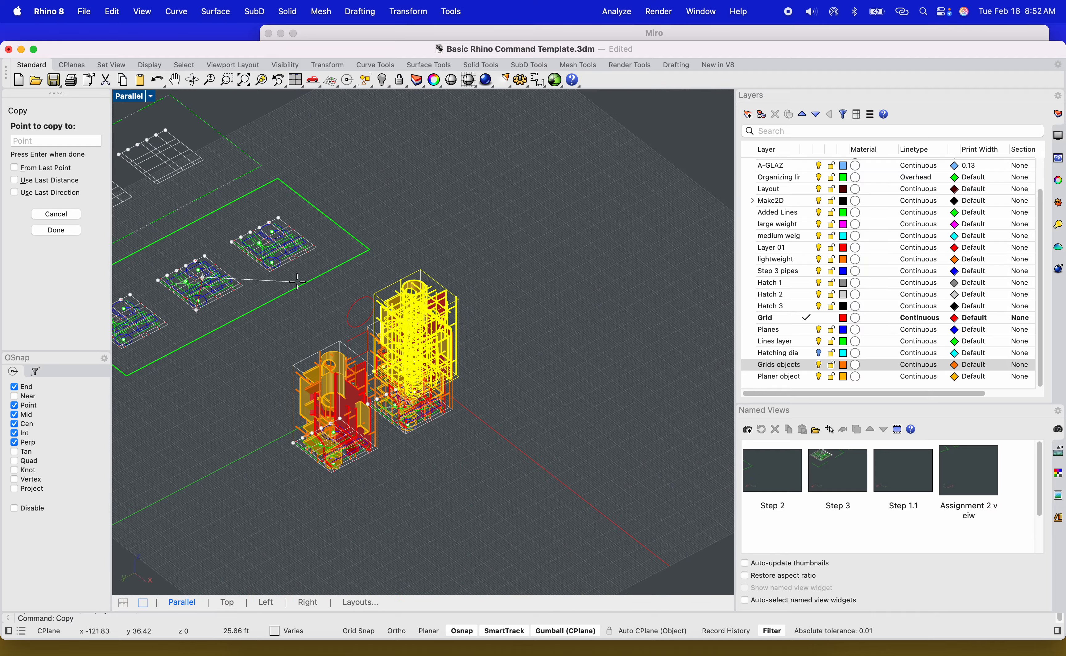
pyautogui.scroll(-4, 337, 265)
pyautogui.scroll(6, 191, 314)
pyautogui.scroll(3, 324, 302)
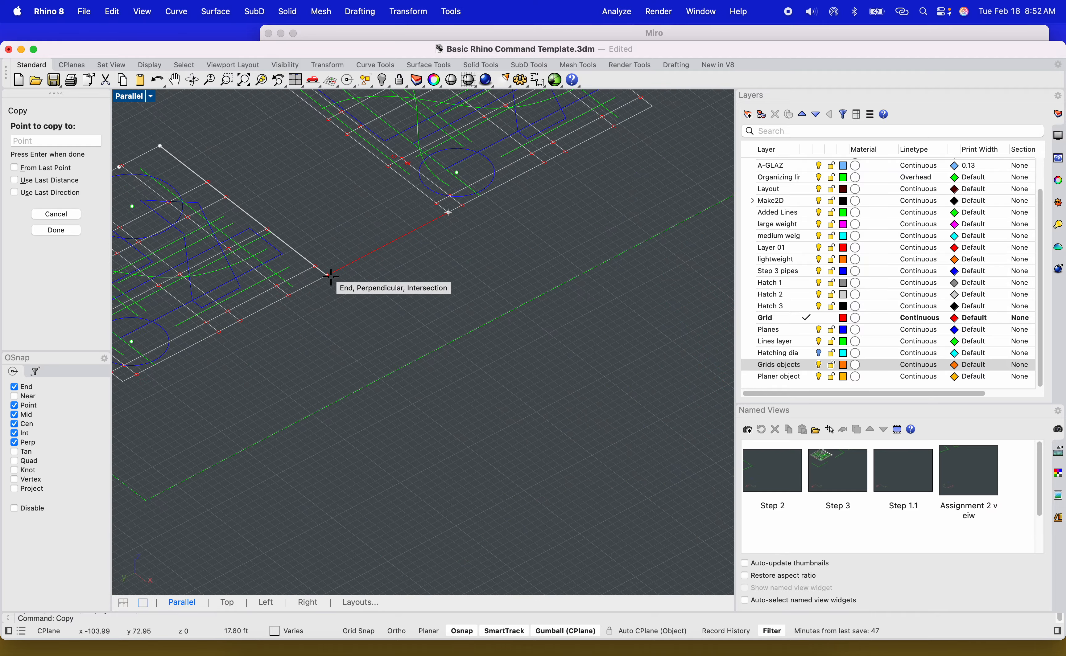
pyautogui.scroll(-5, 328, 279)
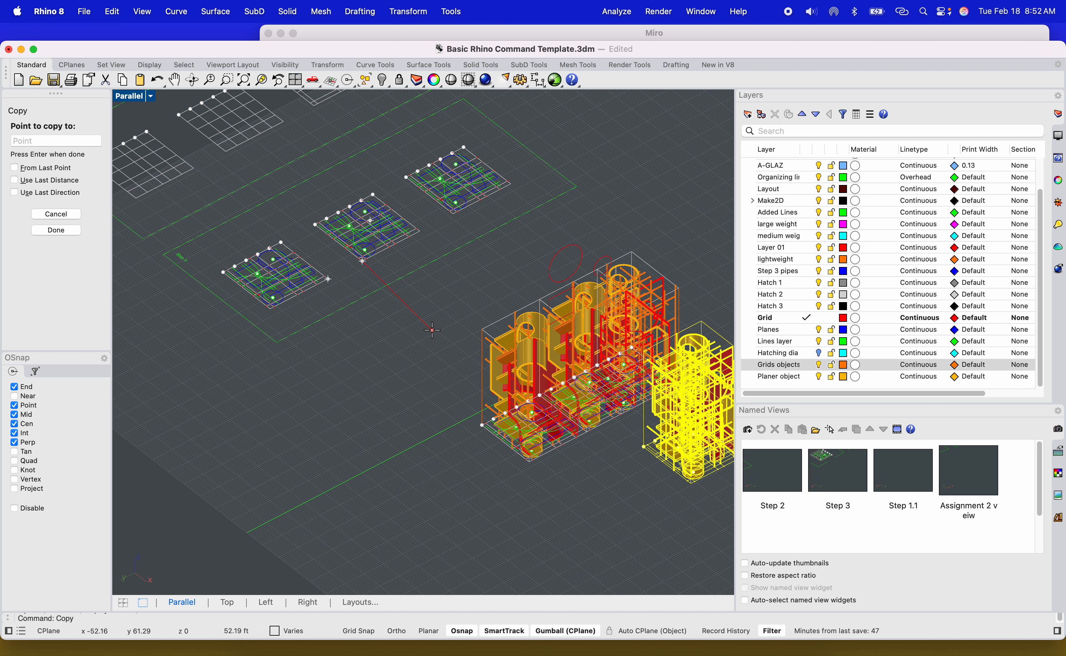
pyautogui.press('Escape')
pyautogui.write('`')
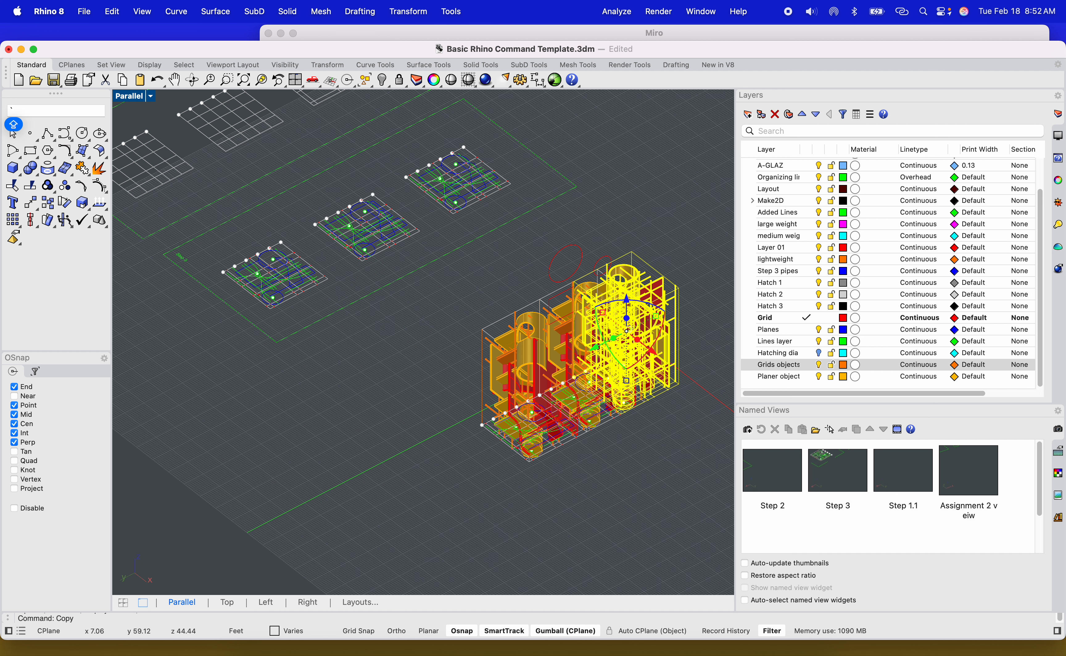
pyautogui.press('super+z')
pyautogui.write('C')
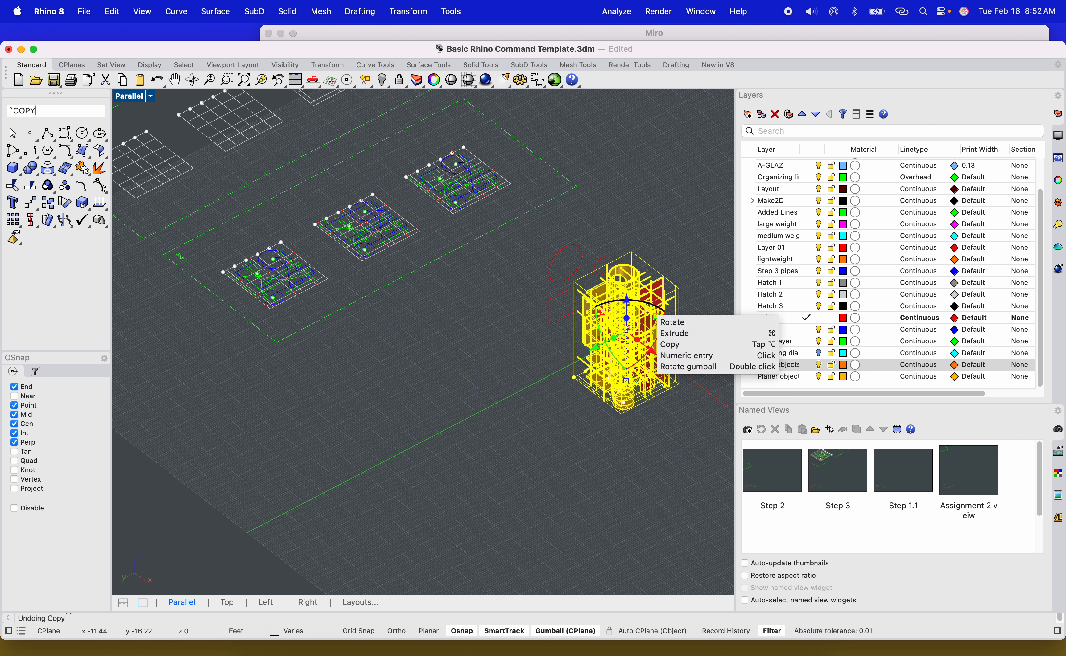
pyautogui.write('OPY')
pyautogui.press('Return')
pyautogui.scroll(3, 506, 251)
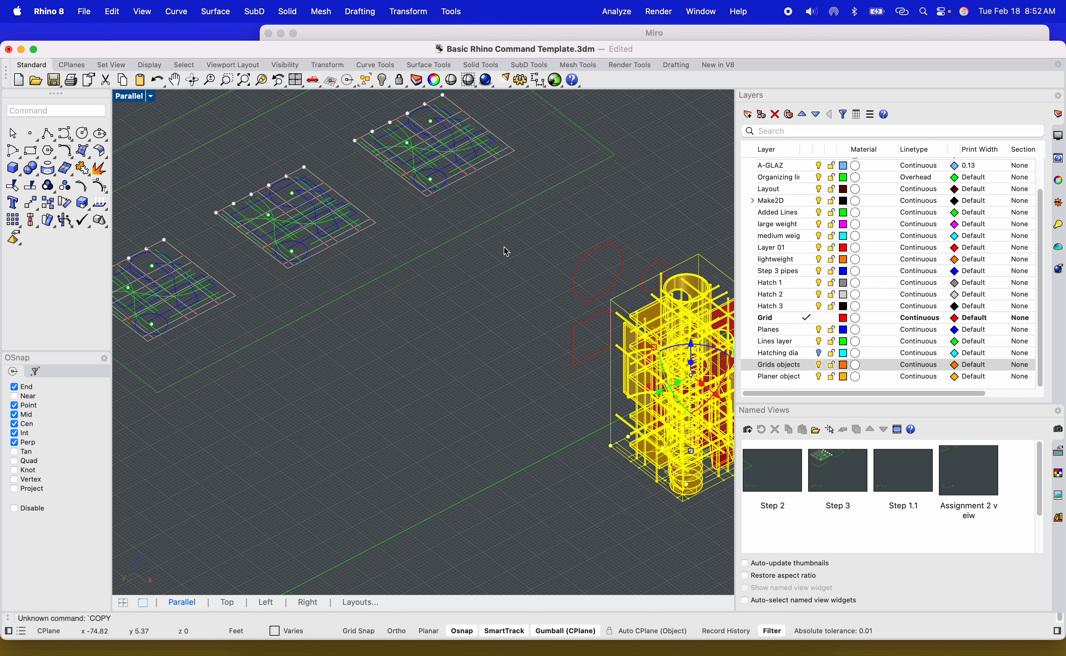
pyautogui.write('C')
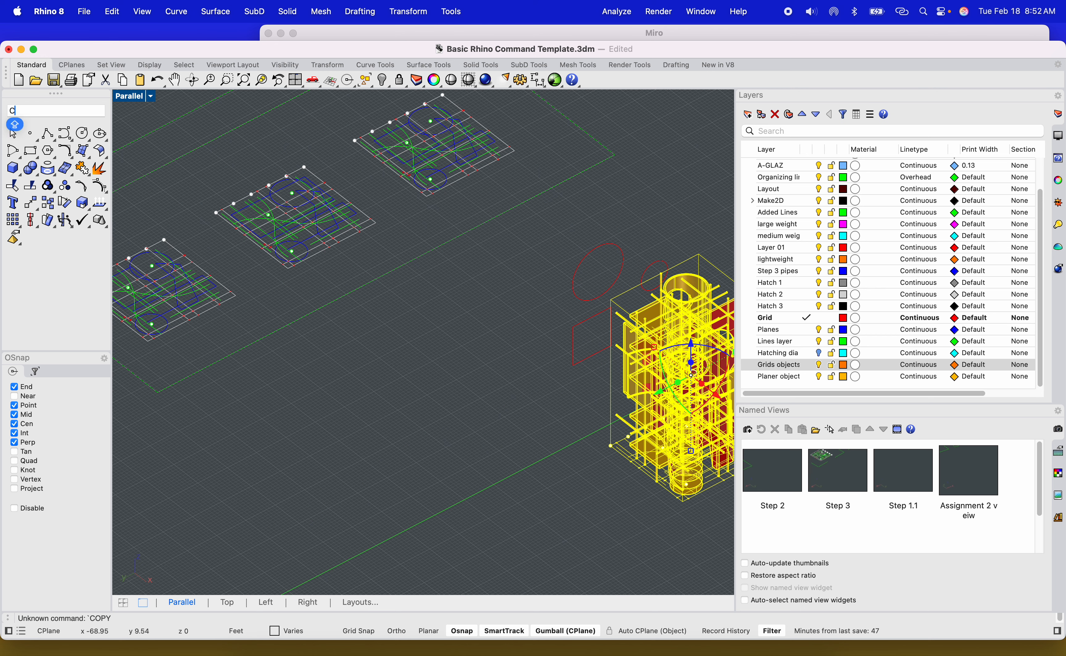
pyautogui.write('OPY')
pyautogui.press('Return')
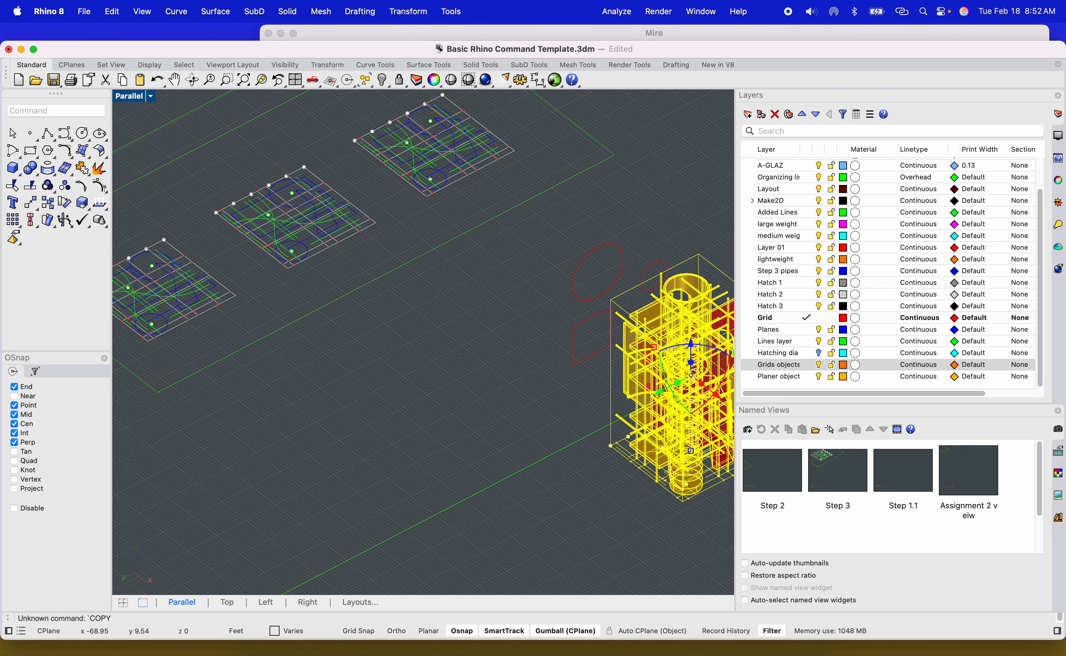
# Copy the tower from a corner of one grid plan to the matching corner of the neighbouring plan.
pyautogui.write('y')
pyautogui.press('Return')
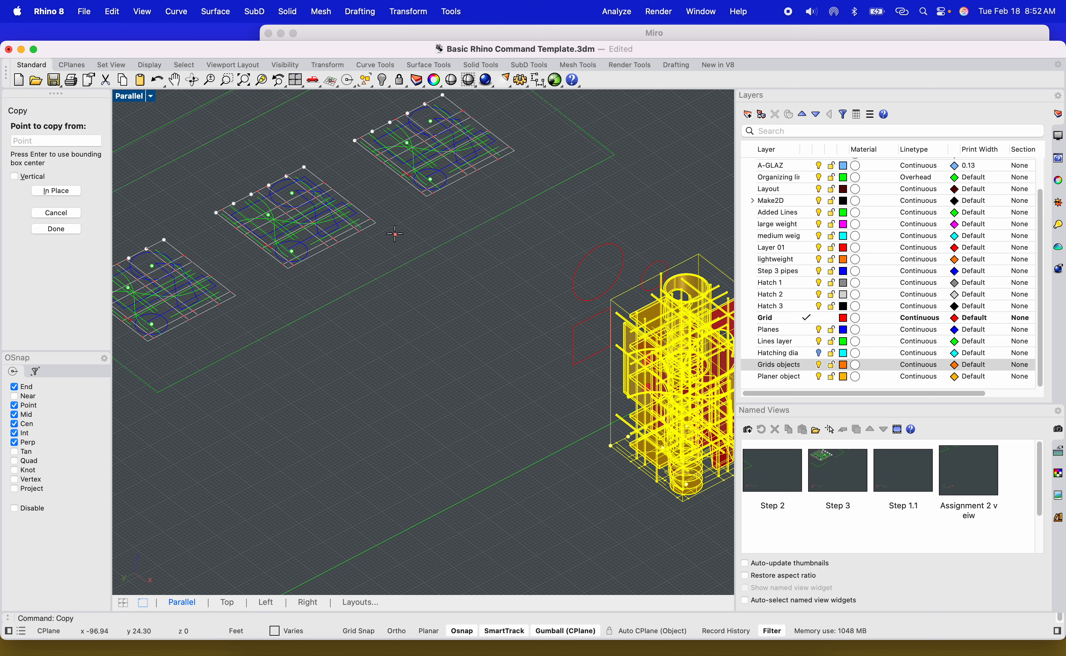
pyautogui.click(381, 224)
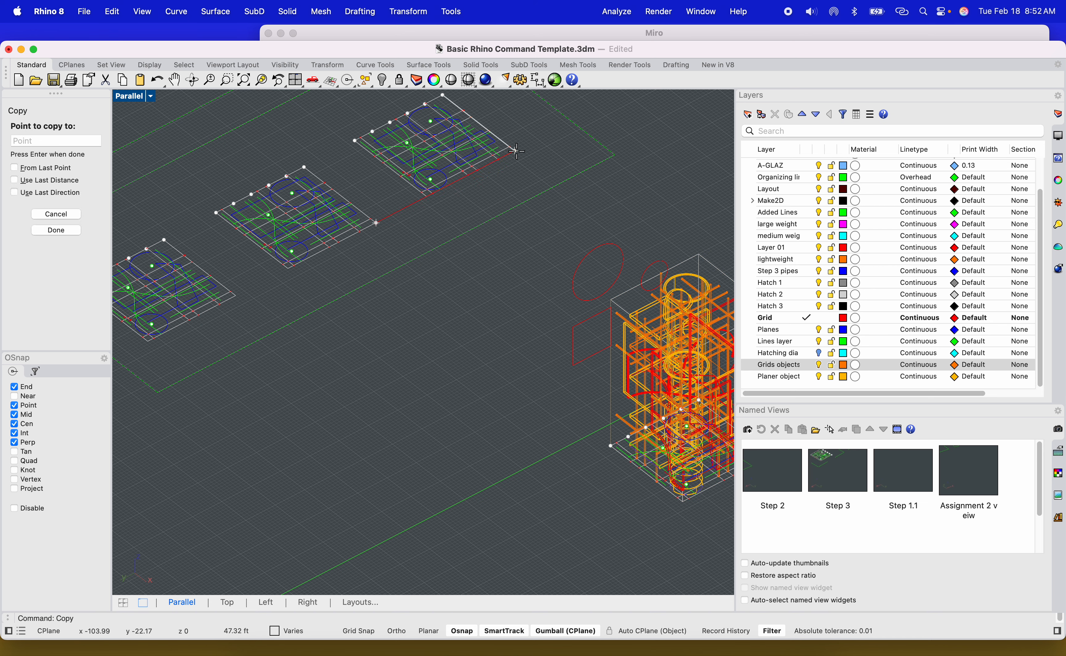
pyautogui.click(236, 298)
pyautogui.scroll(-6, 236, 298)
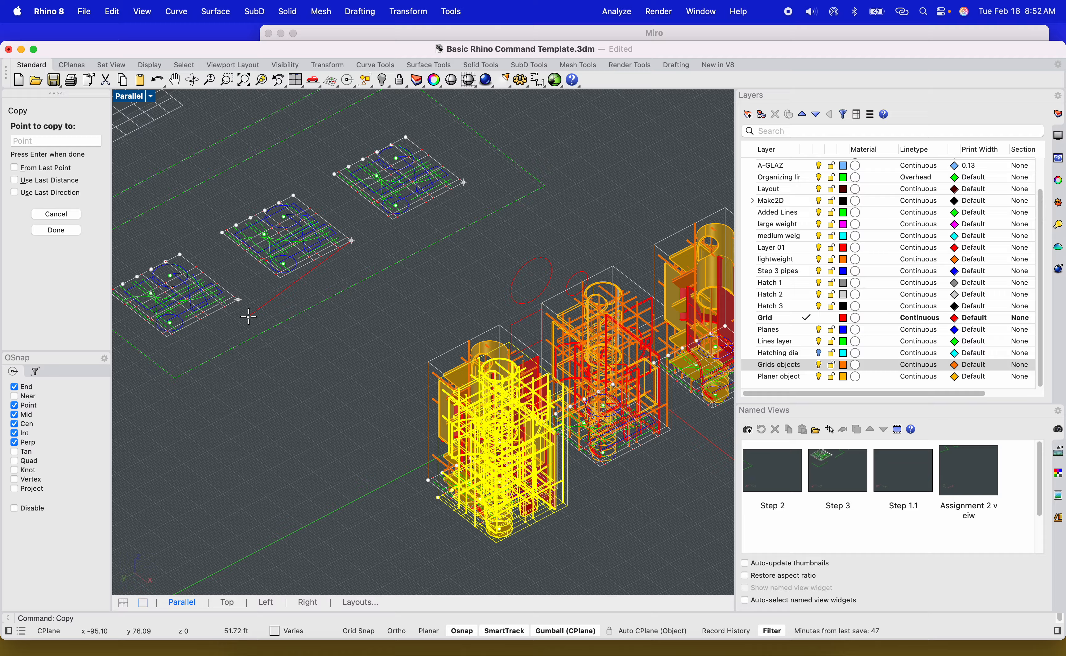
pyautogui.press('Return')
# Select the yellow curved facade panel on the tower copy and drag it to a new position.
pyautogui.click(344, 328)
pyautogui.scroll(6, 442, 359)
pyautogui.keyDown('shift'); pyautogui.moveTo(442, 363); pyautogui.dragTo(543, 353, button='right'); pyautogui.keyUp('shift')
pyautogui.scroll(3, 544, 354)
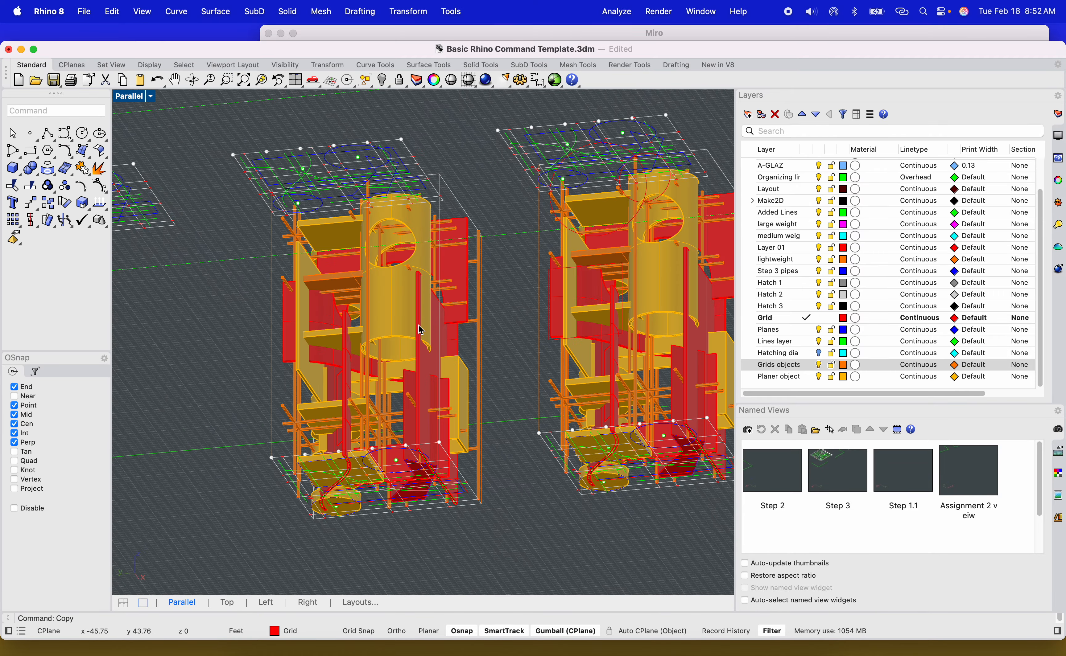
pyautogui.click(403, 312)
pyautogui.moveTo(403, 244); pyautogui.dragTo(438, 332)
pyautogui.press('Escape')
pyautogui.click(455, 282)
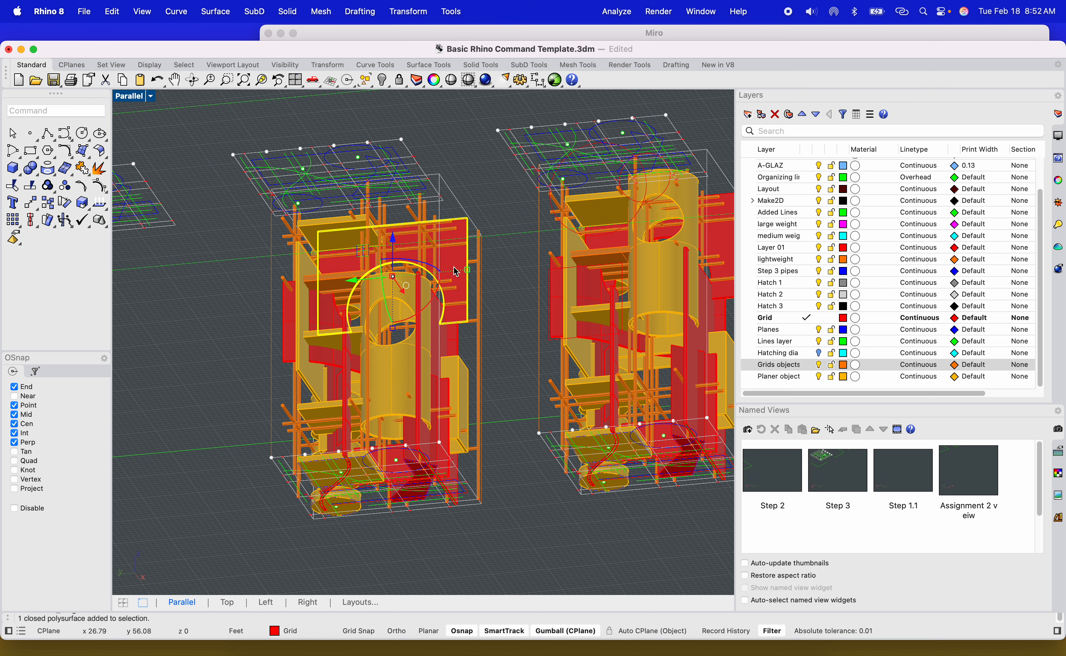
pyautogui.scroll(5, 404, 256)
pyautogui.moveTo(389, 256); pyautogui.dragTo(385, 344)
pyautogui.moveTo(411, 324); pyautogui.dragTo(490, 424, button='right')
pyautogui.click(404, 216)
pyautogui.moveTo(424, 166); pyautogui.dragTo(424, 110)
pyautogui.moveTo(298, 291); pyautogui.dragTo(281, 411, button='right')
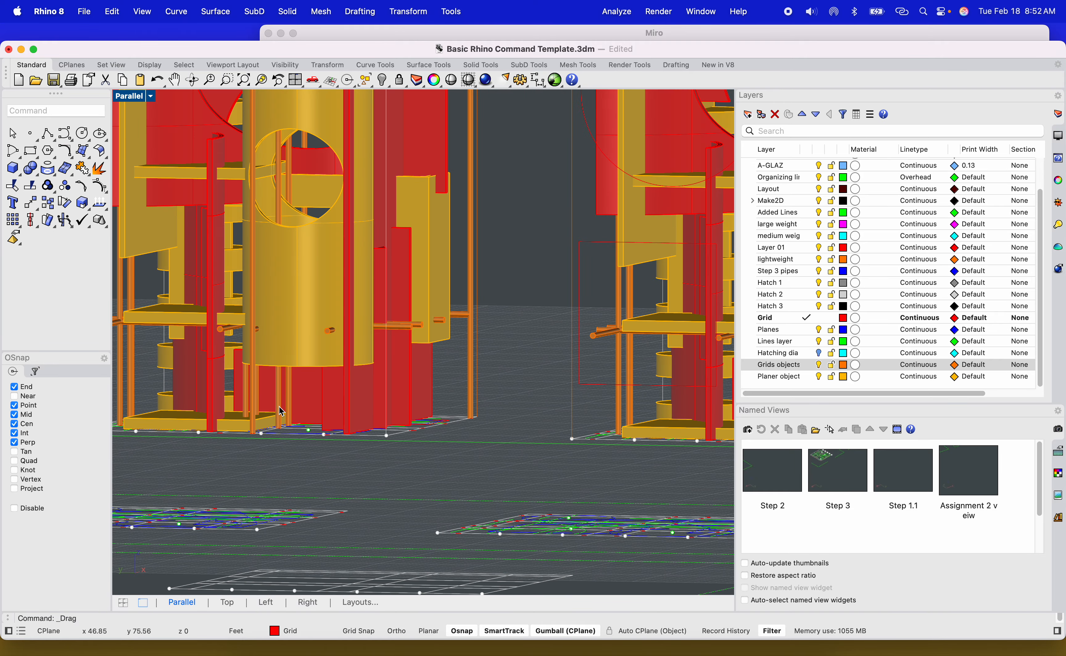
# Toggle the visibility setting of the Grids objects layer.
pyautogui.click(821, 367)
pyautogui.scroll(-6, 589, 359)
pyautogui.moveTo(588, 359); pyautogui.dragTo(568, 450, button='right')
pyautogui.scroll(-6, 512, 417)
pyautogui.scroll(5, 569, 569)
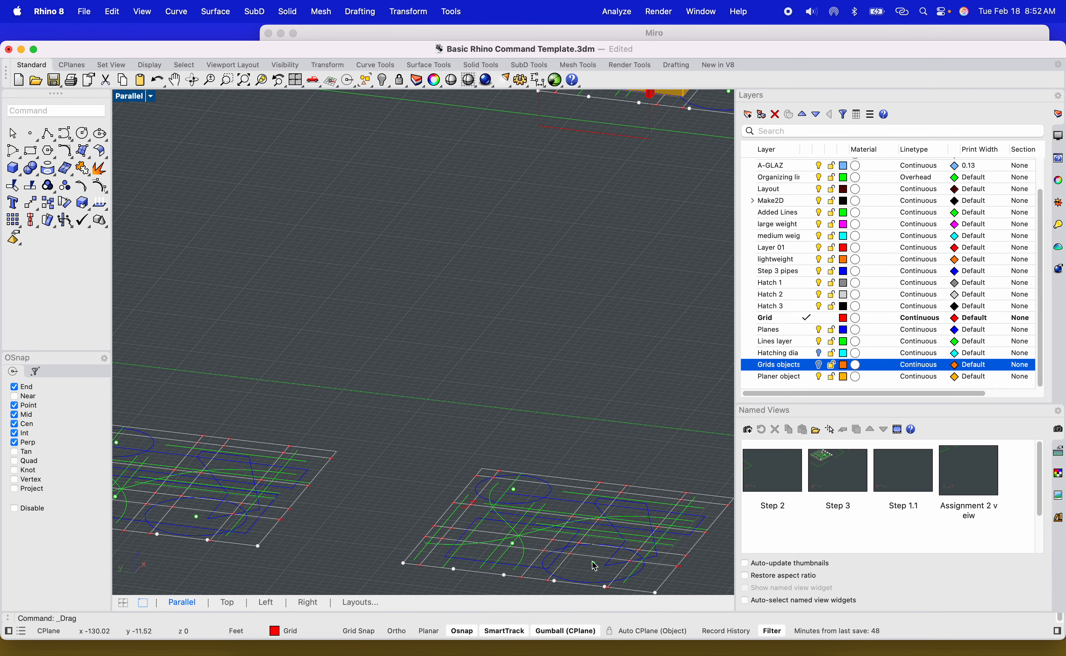
pyautogui.scroll(-8, 540, 514)
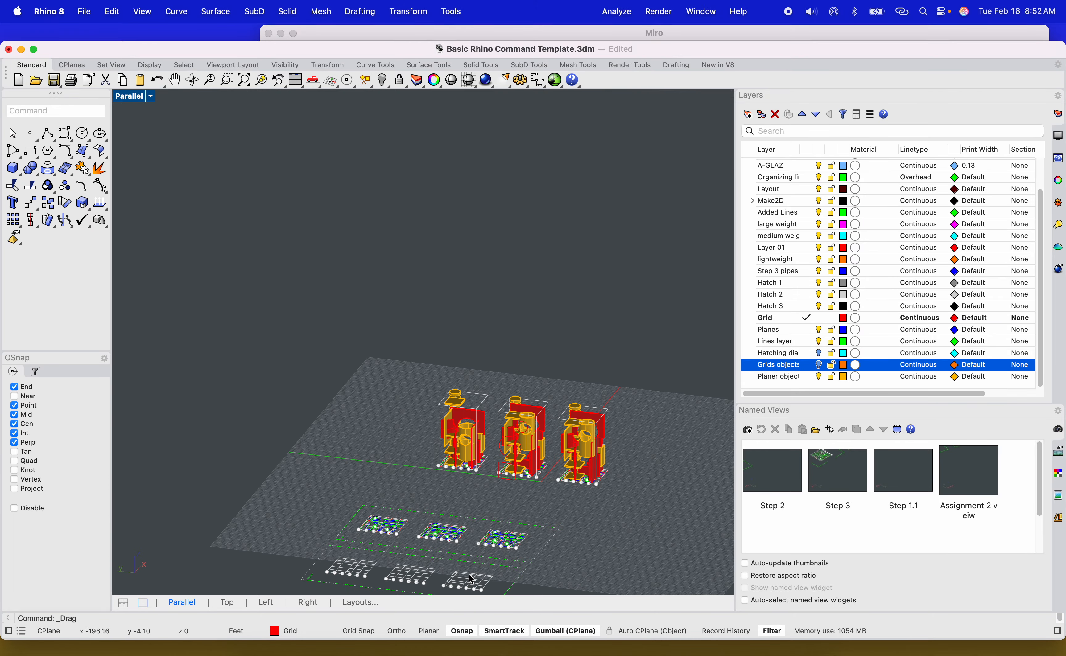
pyautogui.scroll(8, 469, 579)
pyautogui.moveTo(470, 584); pyautogui.dragTo(757, 419, button='right')
pyautogui.keyDown('shift'); pyautogui.moveTo(283, 470); pyautogui.dragTo(581, 413, button='right'); pyautogui.keyUp('shift')
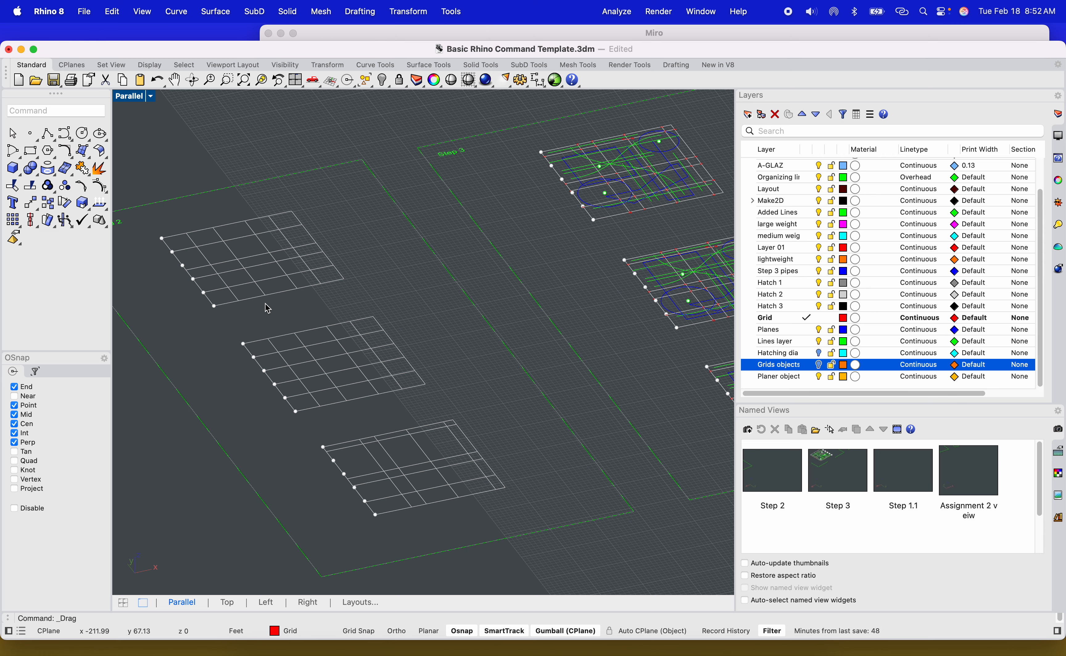
pyautogui.scroll(-8, 270, 371)
pyautogui.scroll(-8, 439, 359)
pyautogui.keyDown('shift'); pyautogui.moveTo(490, 342); pyautogui.dragTo(492, 320, button='right'); pyautogui.keyUp('shift')
pyautogui.scroll(10, 420, 296)
pyautogui.moveTo(534, 409); pyautogui.dragTo(506, 389, button='right')
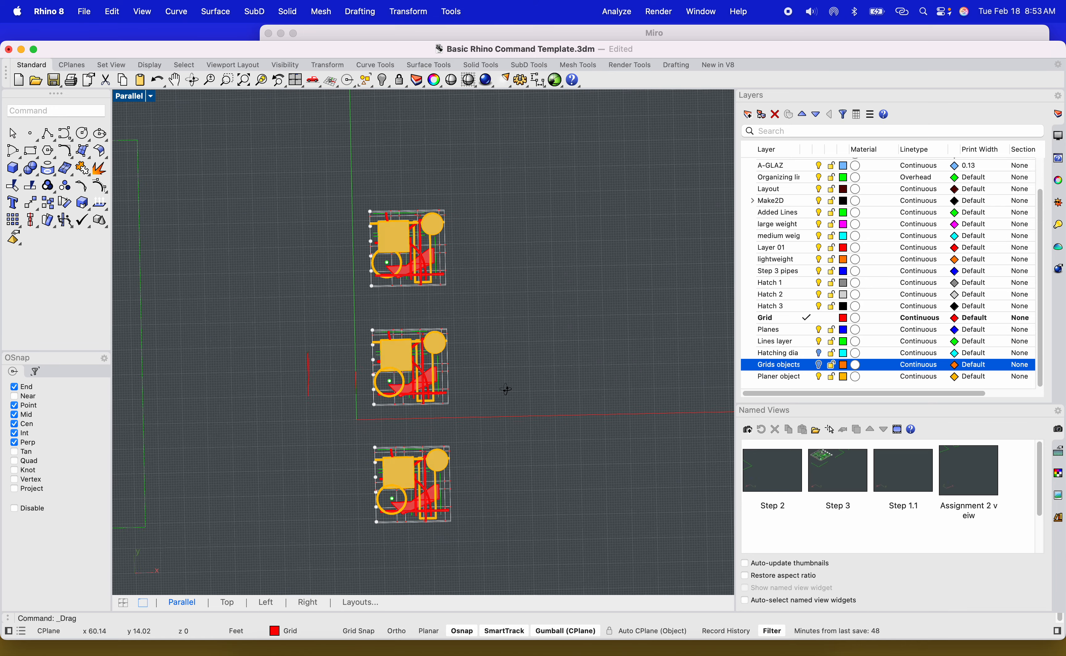
# Copy the top tower horizontally to the right of the column of towers.
pyautogui.moveTo(489, 299); pyautogui.dragTo(356, 198)
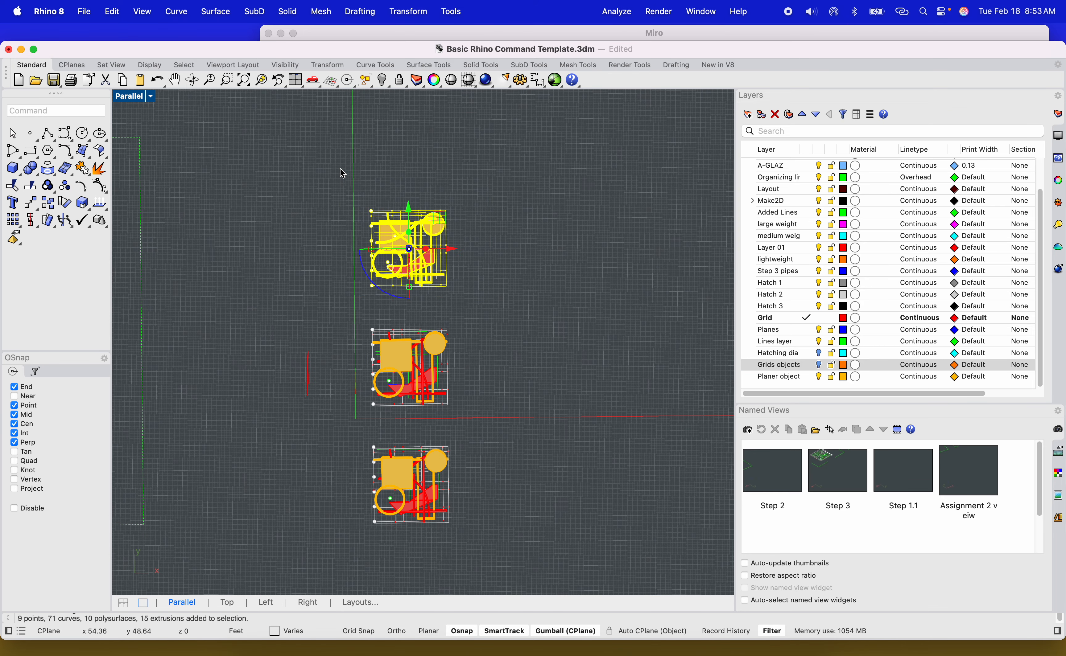
pyautogui.write('copy')
pyautogui.press('Return')
pyautogui.click(442, 312)
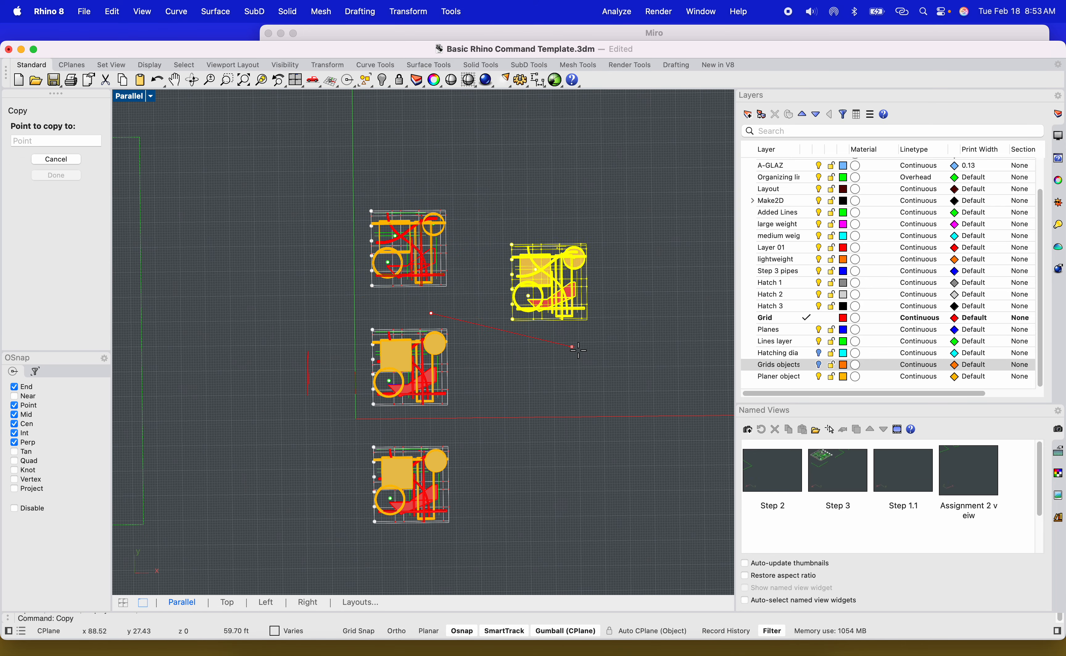
pyautogui.scroll(-5, 582, 359)
pyautogui.click(654, 354)
pyautogui.press('Return')
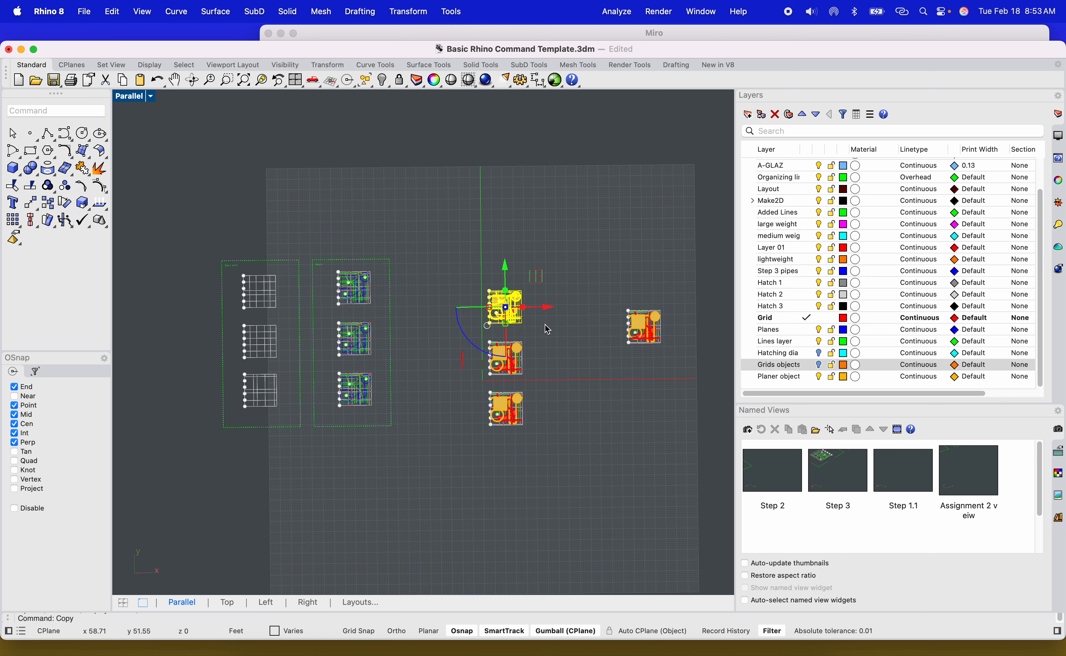
# Copy the Step 3 layout frame to the right to create another frame beside it.
pyautogui.scroll(6, 340, 278)
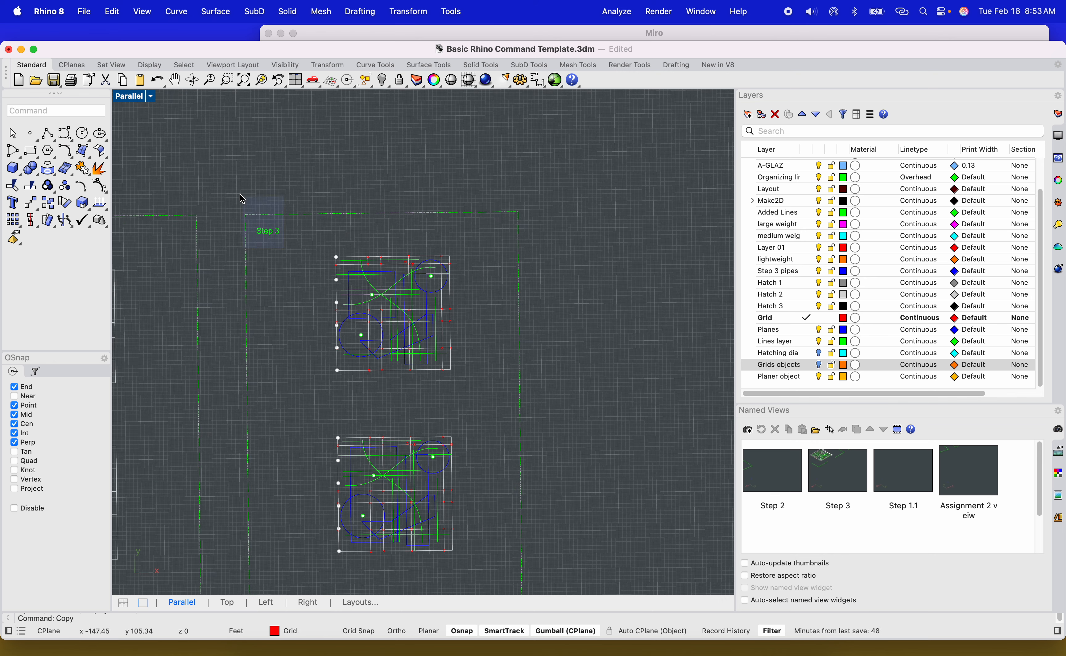
pyautogui.write('copy')
pyautogui.press('Return')
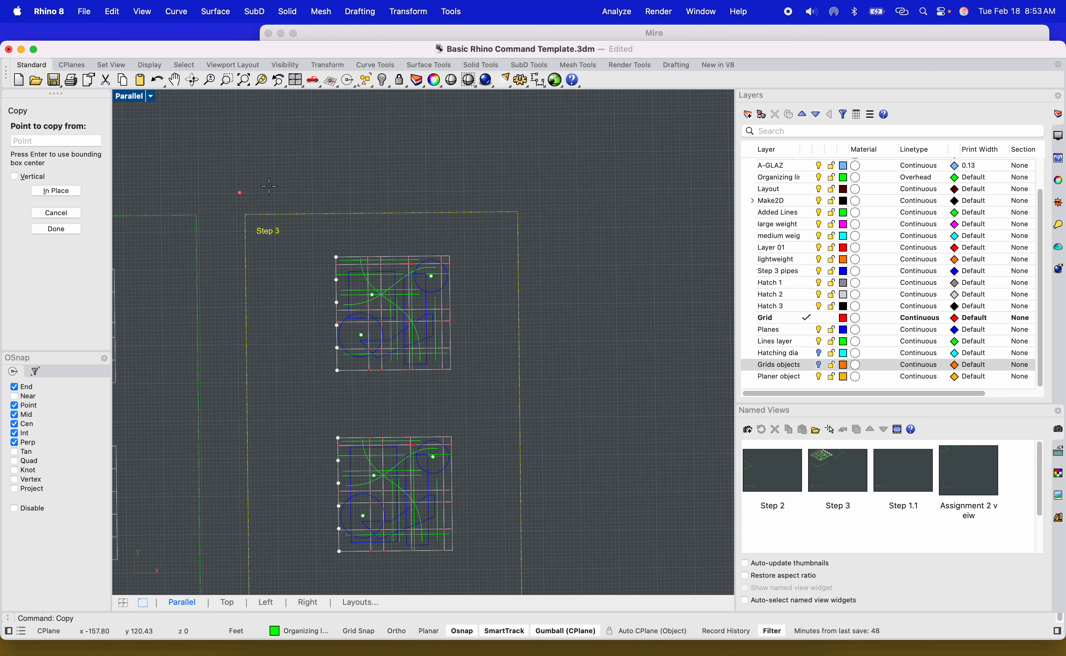
pyautogui.scroll(-4, 316, 183)
pyautogui.click(316, 184)
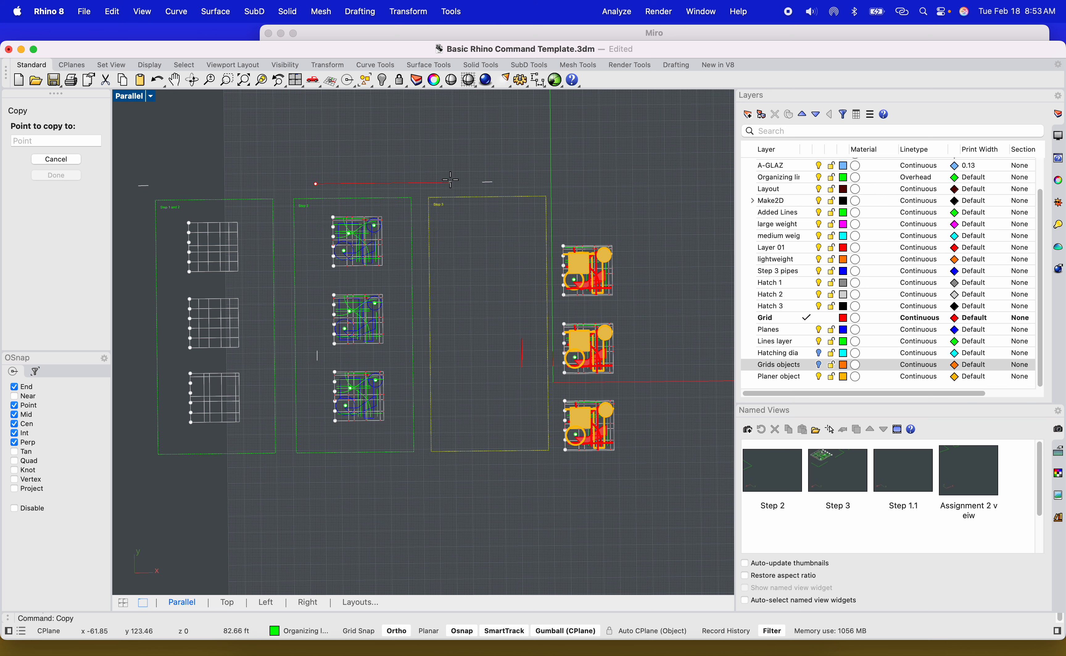
pyautogui.click(452, 180)
pyautogui.press('Return')
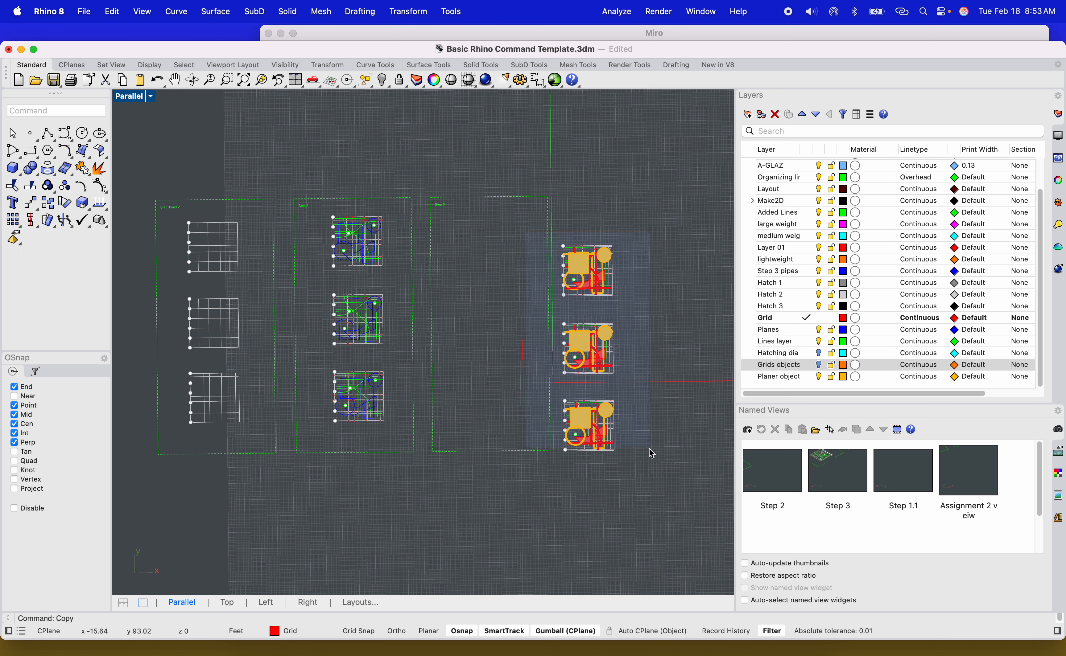
# Select the three towers and move them into the new layout frame.
pyautogui.moveTo(649, 455); pyautogui.dragTo(650, 467)
pyautogui.moveTo(594, 429); pyautogui.dragTo(494, 403)
pyautogui.click(625, 381)
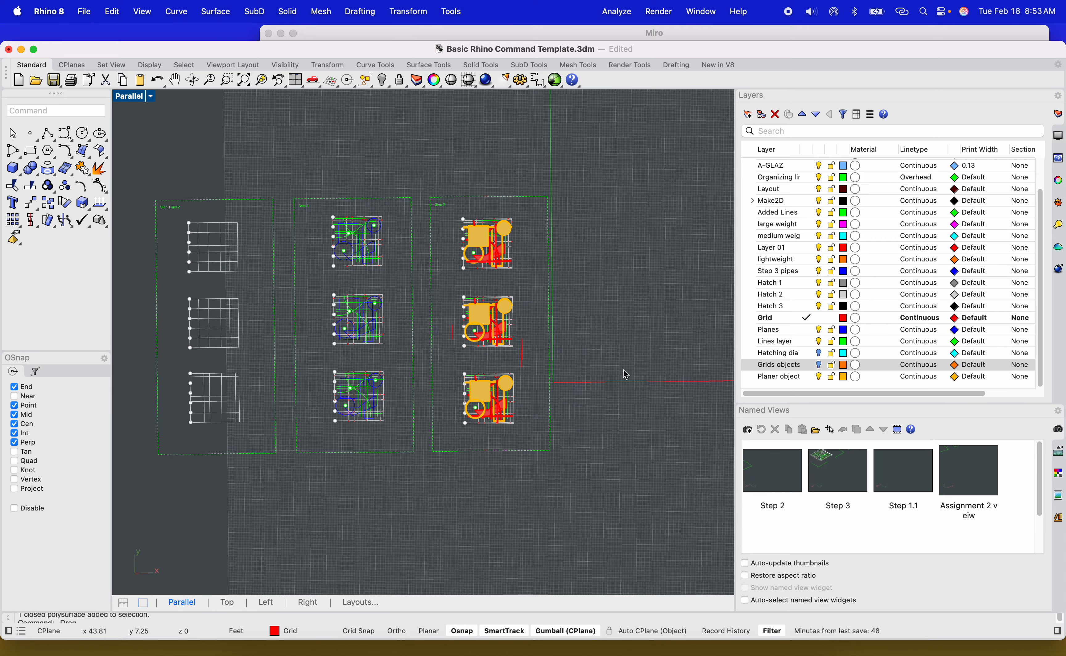
pyautogui.scroll(6, 615, 366)
pyautogui.scroll(-7, 610, 371)
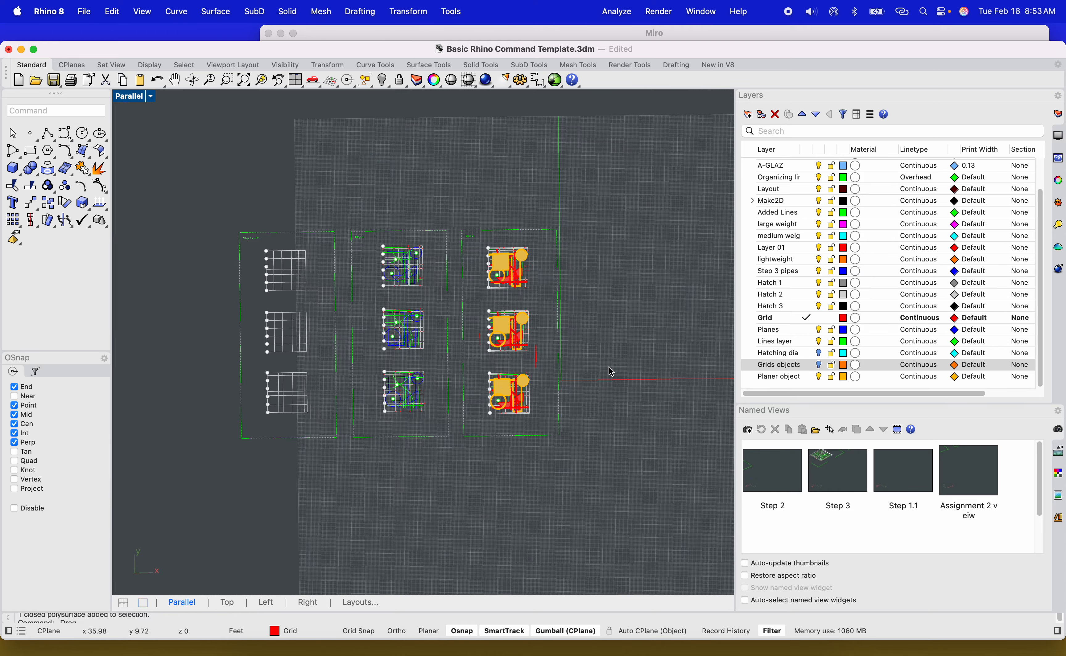
pyautogui.moveTo(605, 373)
pyautogui.keyDown('shift'); pyautogui.mouseDown(button='right')
pyautogui.moveTo(545, 350)
pyautogui.moveTo(526, 374)
pyautogui.moveTo(547, 337)
pyautogui.moveTo(588, 343)
pyautogui.moveTo(476, 368)
pyautogui.moveTo(596, 354)
pyautogui.moveTo(614, 365)
pyautogui.mouseUp(button='right'); pyautogui.keyUp('shift')
pyautogui.keyDown('shift'); pyautogui.moveTo(614, 366); pyautogui.dragTo(454, 357, button='right'); pyautogui.keyUp('shift')
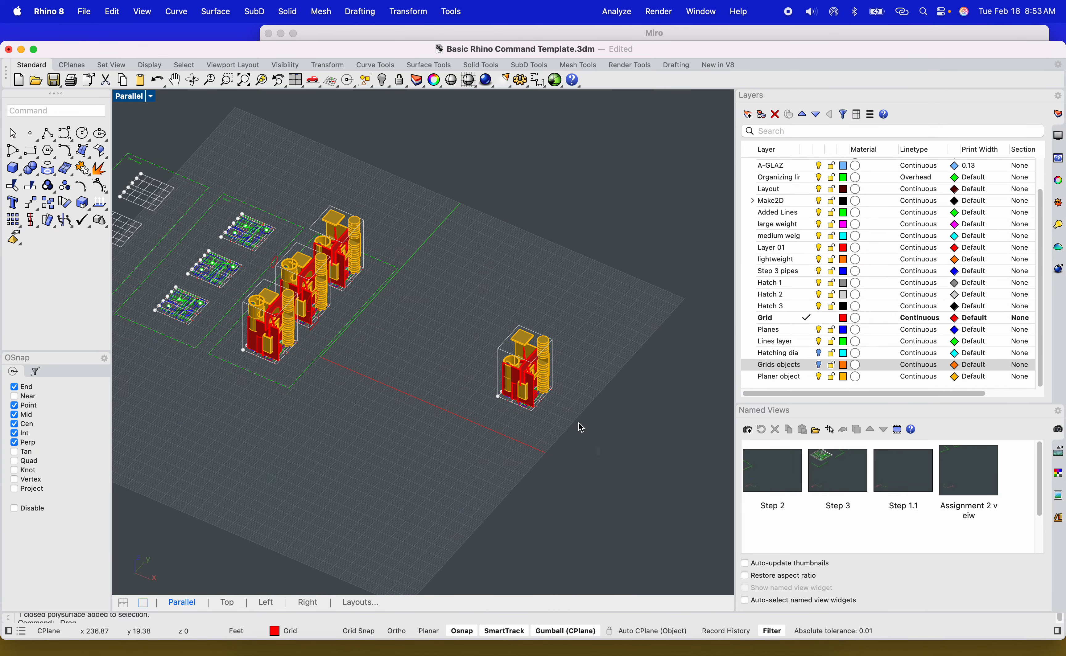
# Zoom in on the separate tower copy to inspect it up close.
pyautogui.moveTo(579, 424); pyautogui.dragTo(471, 316)
pyautogui.click(262, 81)
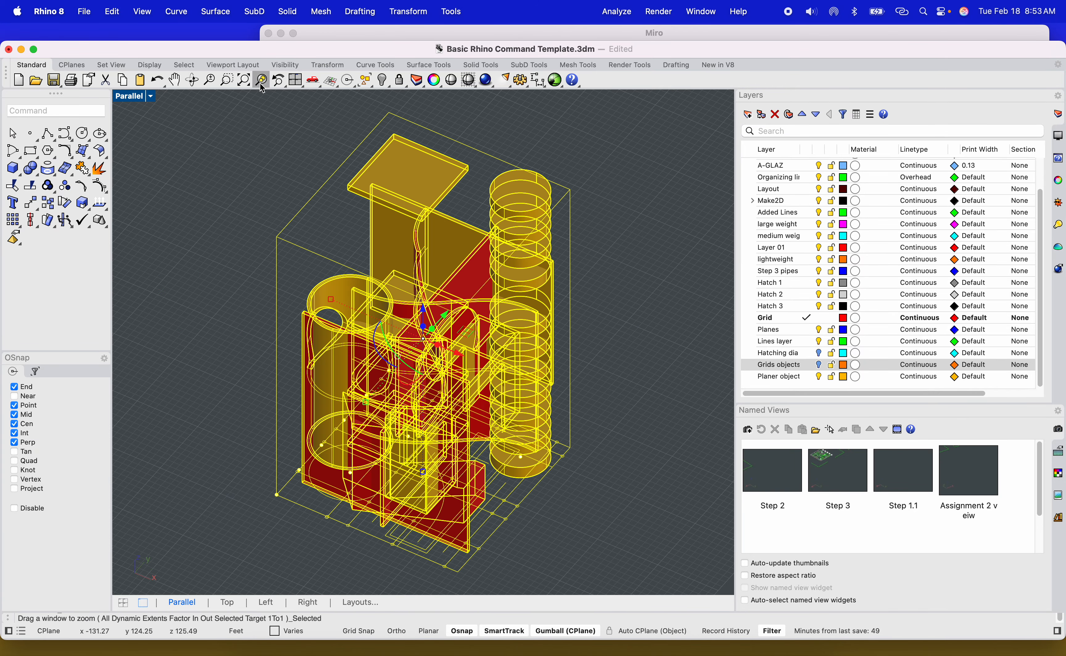
pyautogui.click(632, 297)
pyautogui.scroll(-6, 614, 384)
pyautogui.moveTo(614, 384); pyautogui.dragTo(576, 395, button='right')
pyautogui.scroll(4, 480, 279)
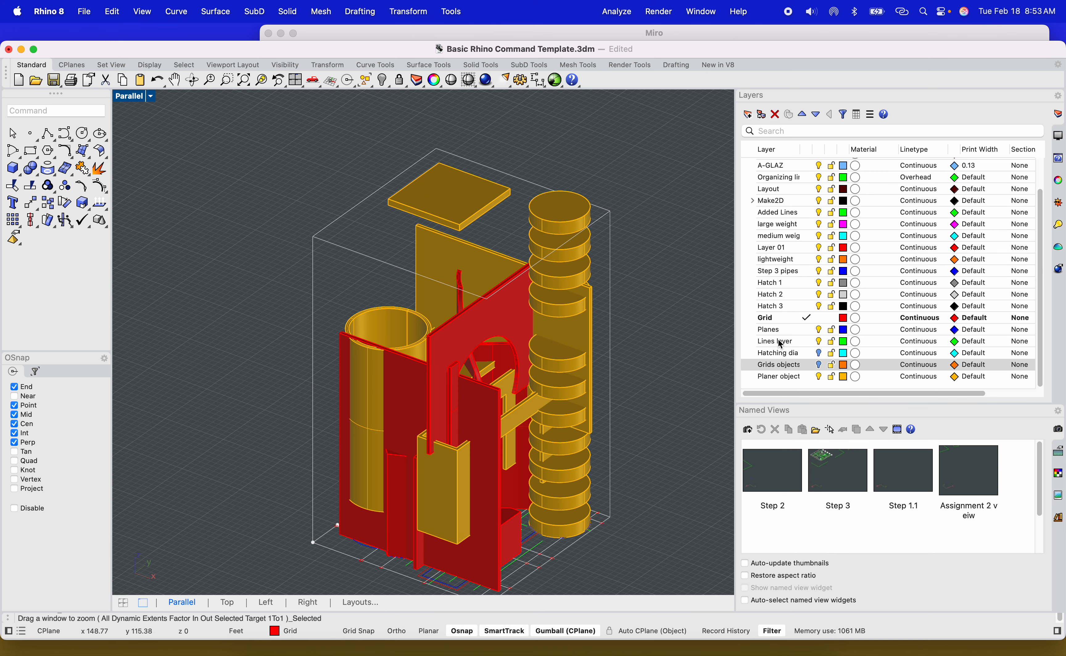
# Undo the last move of the three towers, switching the Grids objects layer visibility on and back off.
pyautogui.click(820, 368)
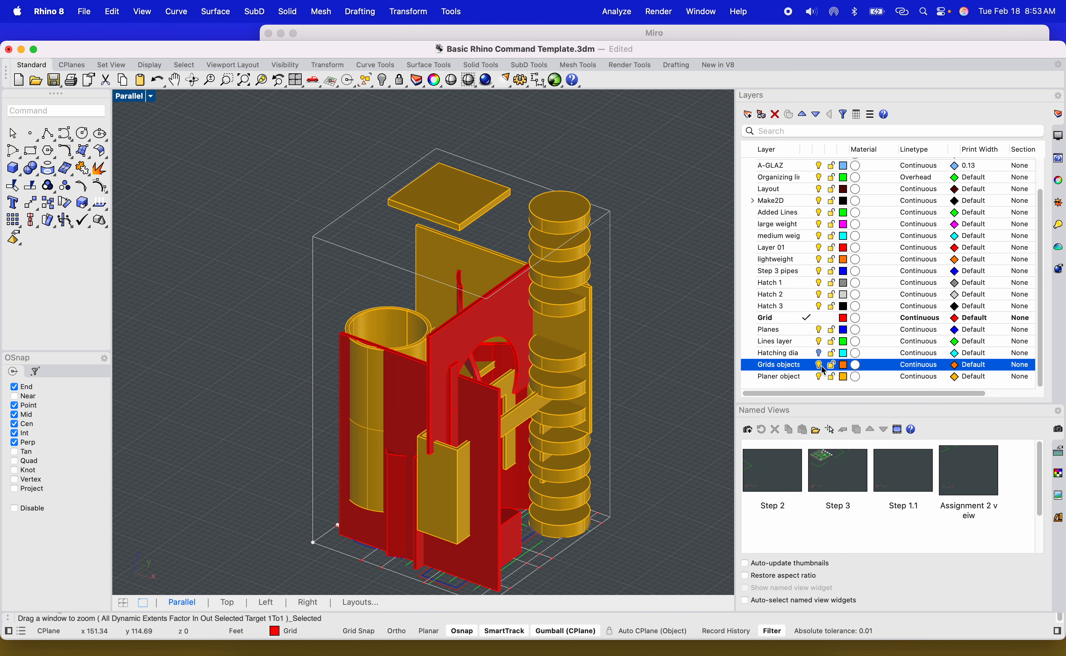
pyautogui.scroll(-6, 669, 319)
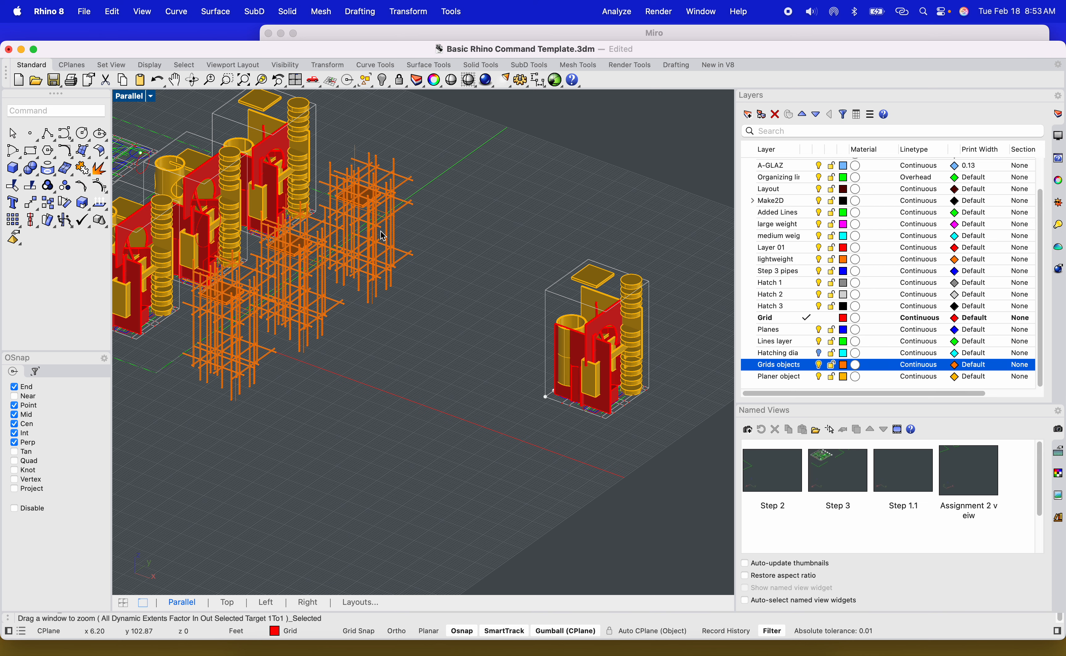
pyautogui.press('super+z')
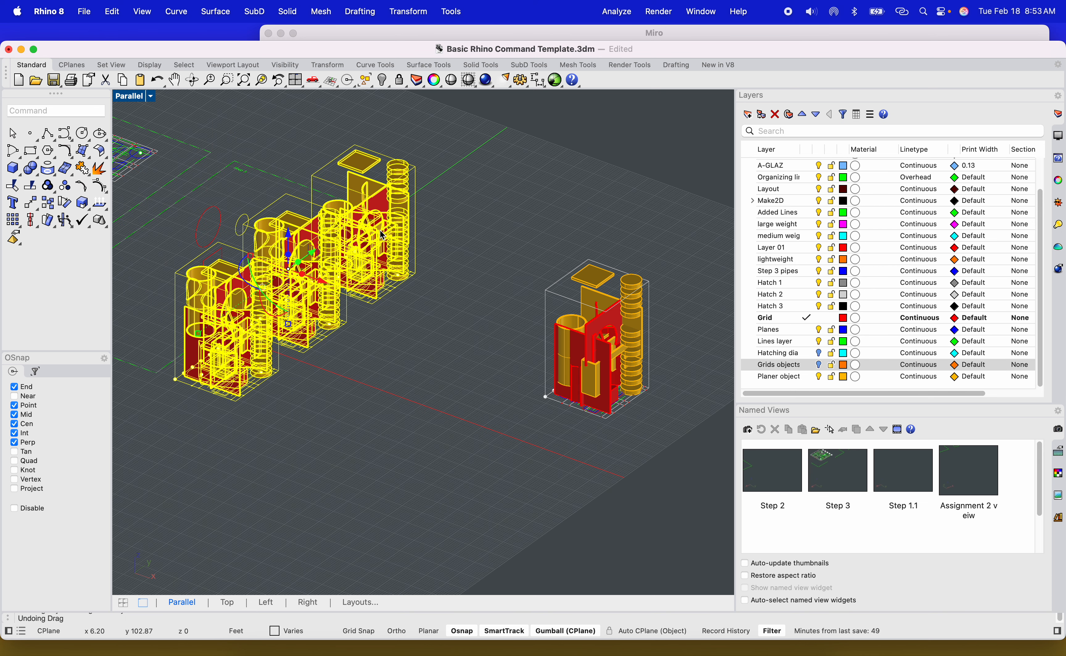
pyautogui.click(819, 365)
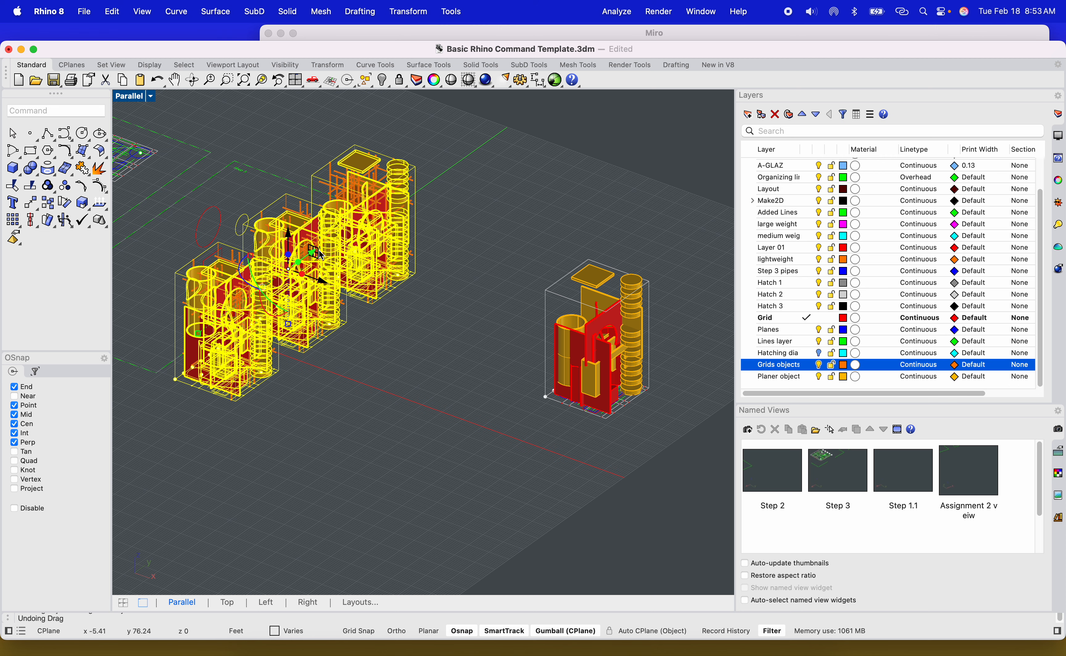
# Delete the separate tower copy standing to the right of the tower column.
pyautogui.keyDown('shift'); pyautogui.moveTo(595, 407); pyautogui.dragTo(543, 383, button='right'); pyautogui.keyUp('shift')
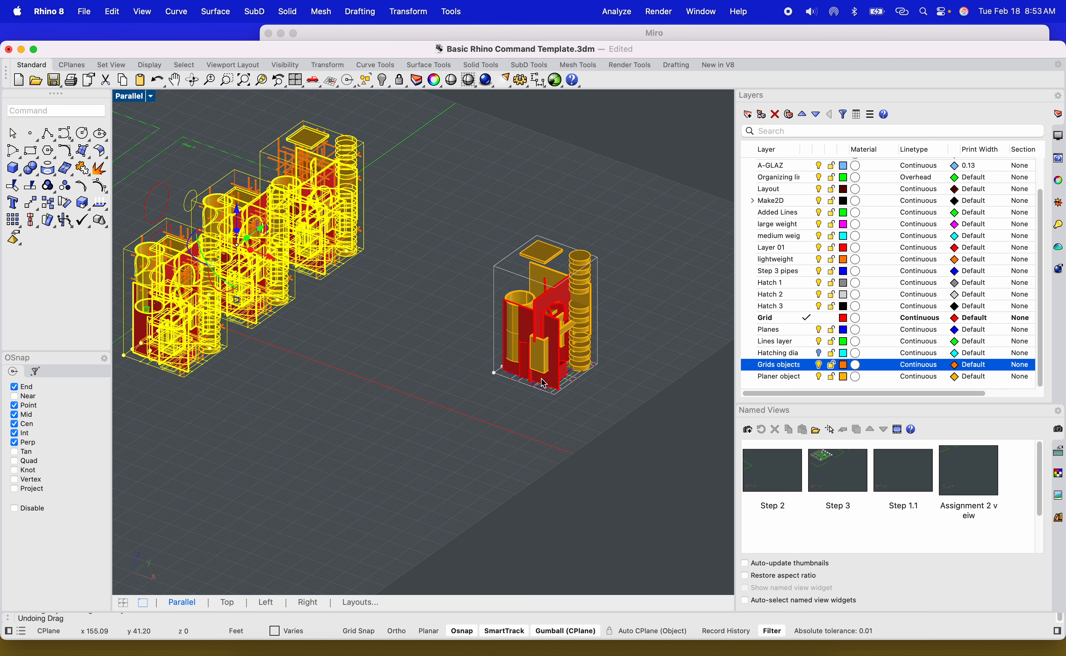
pyautogui.click(543, 383)
pyautogui.press('Delete')
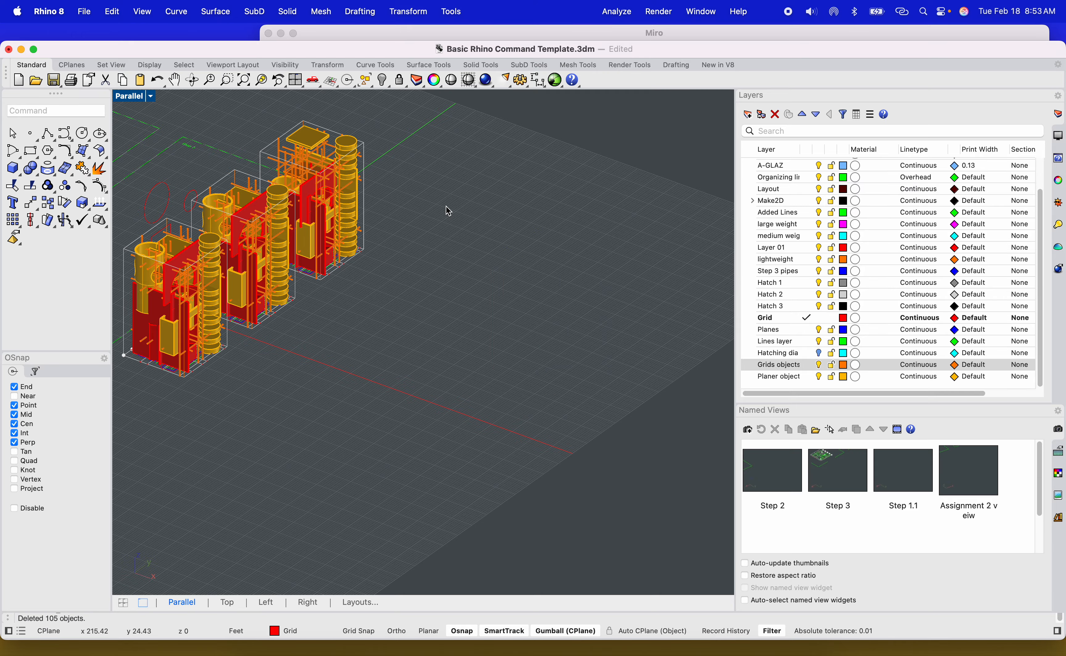
# Copy the top tower of the column to a spot on its right with the Copy command.
pyautogui.moveTo(378, 355); pyautogui.dragTo(439, 302, button='right')
pyautogui.moveTo(236, 170); pyautogui.dragTo(237, 171)
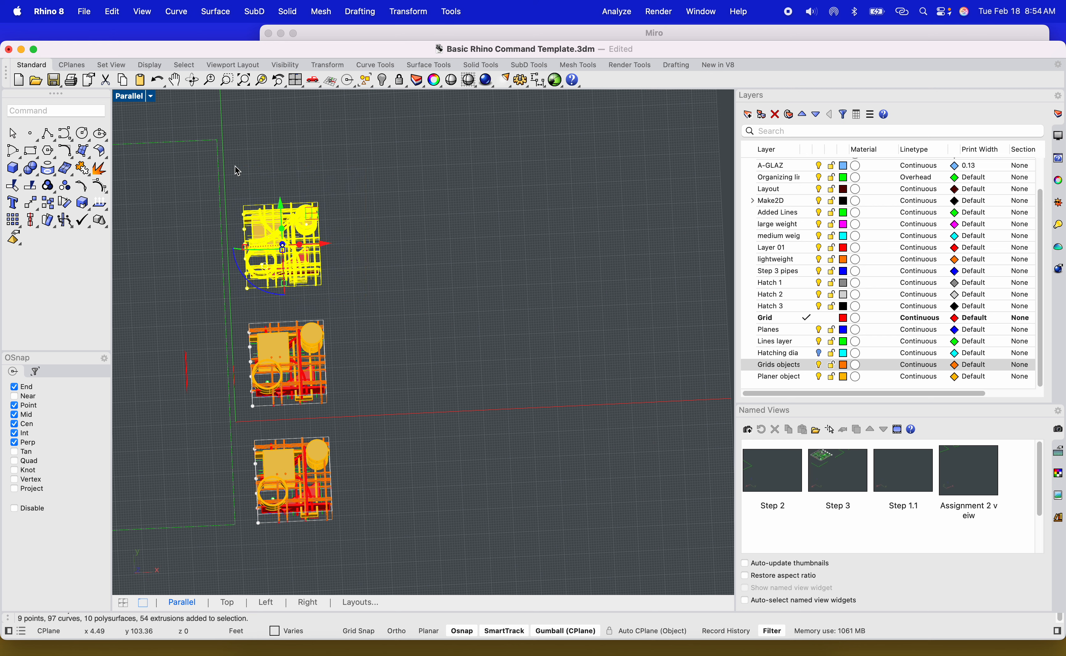
pyautogui.write('C')
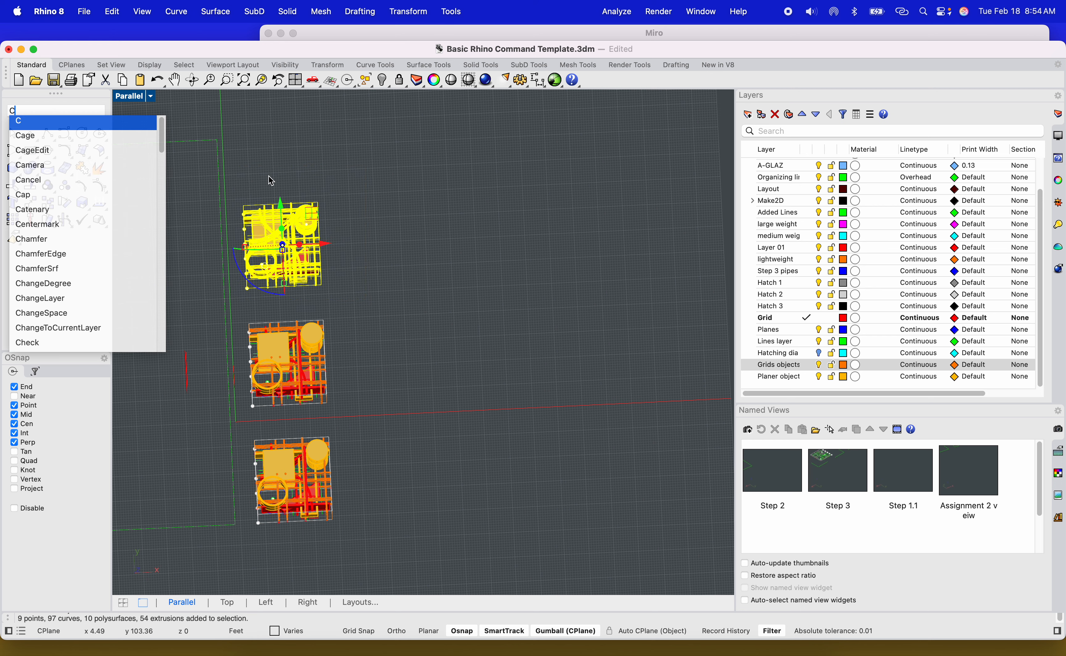
pyautogui.write('opy')
pyautogui.press('Return')
pyautogui.click(350, 251)
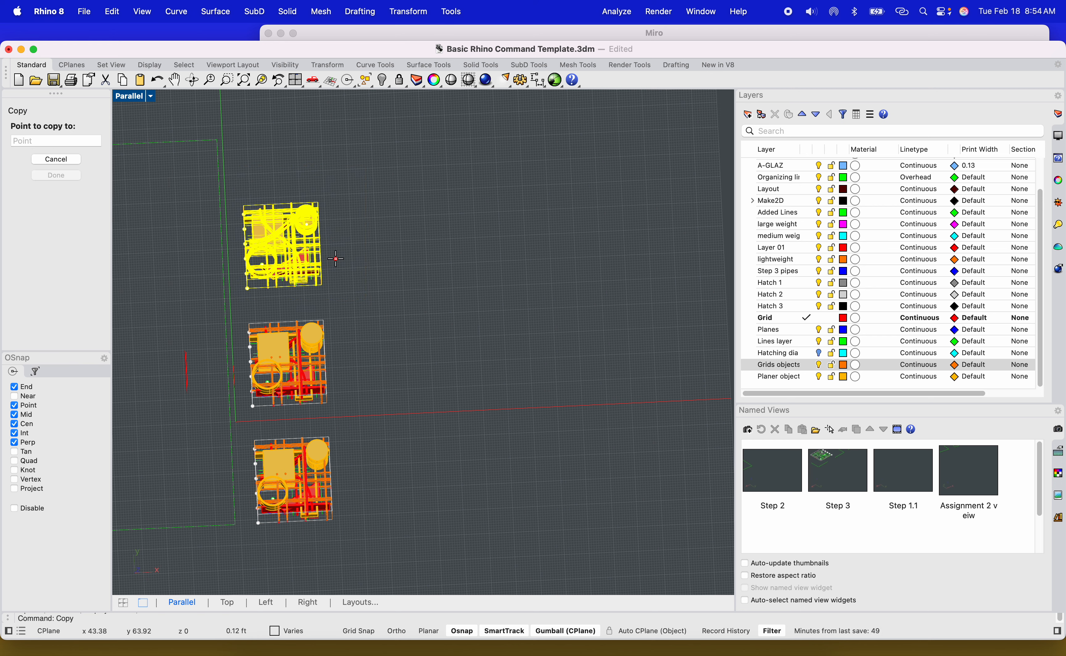
pyautogui.scroll(-5, 412, 288)
pyautogui.click(460, 308)
pyautogui.press('Escape')
pyautogui.press('Escape')
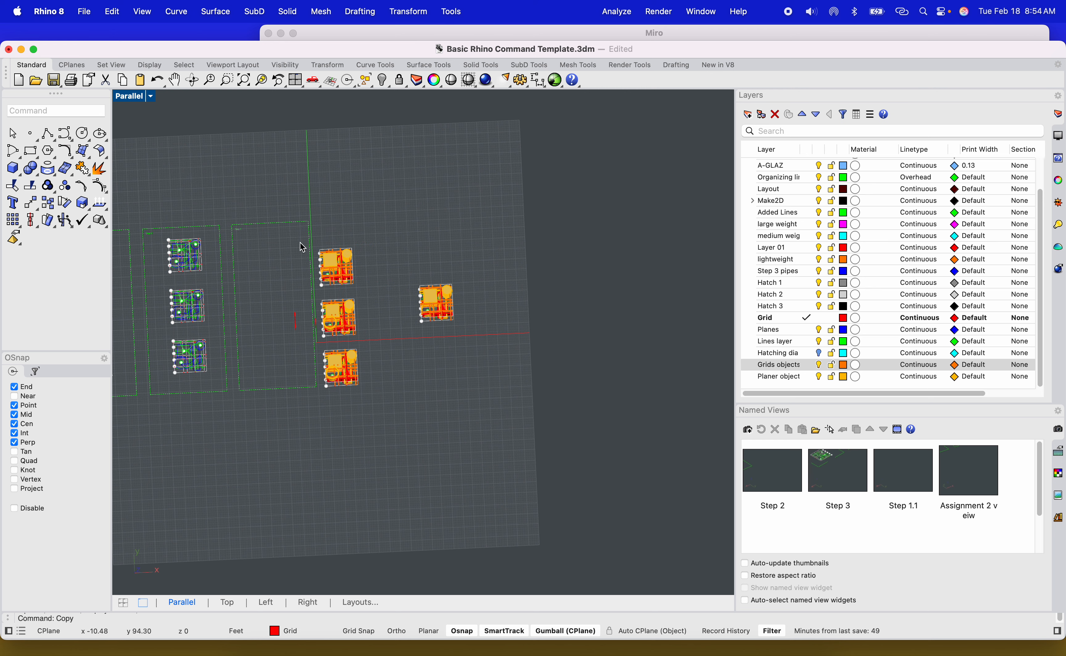
# Move the column of three towers into the empty layout frame beside the grid plans.
pyautogui.moveTo(297, 241); pyautogui.dragTo(393, 365)
pyautogui.scroll(3, 349, 328)
pyautogui.moveTo(349, 329); pyautogui.dragTo(246, 312)
pyautogui.click(366, 293)
pyautogui.scroll(-4, 390, 359)
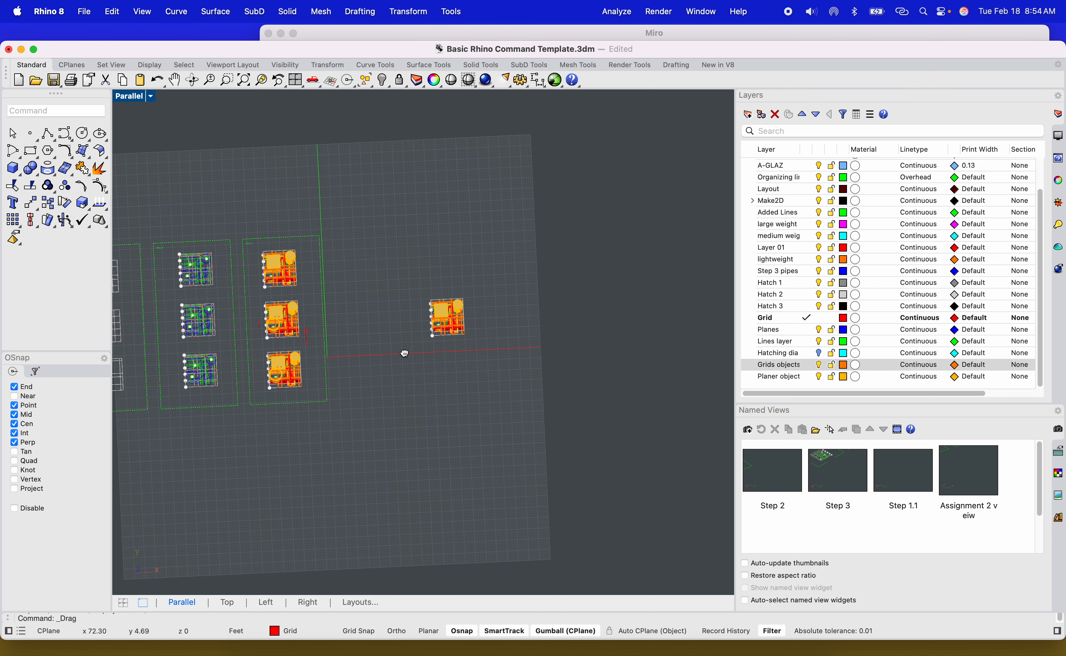
# Switch to Miro and read the assignment's abstract composition and final drawing instructions.
pyautogui.moveTo(404, 352); pyautogui.dragTo(397, 369, button='right')
pyautogui.click(308, 649)
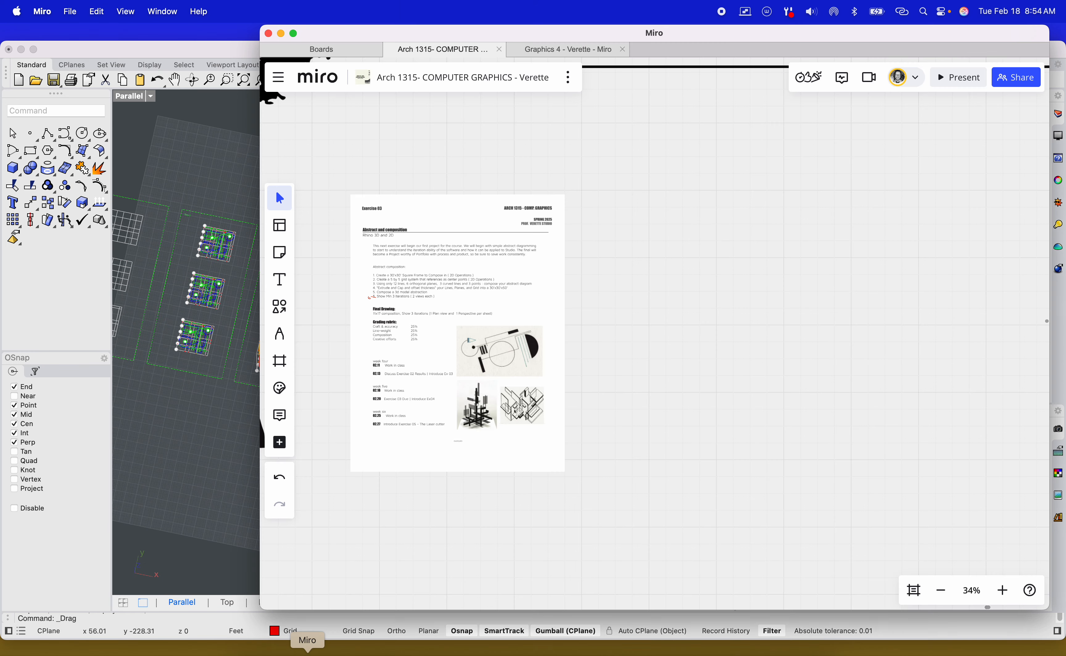
pyautogui.scroll(10, 419, 429)
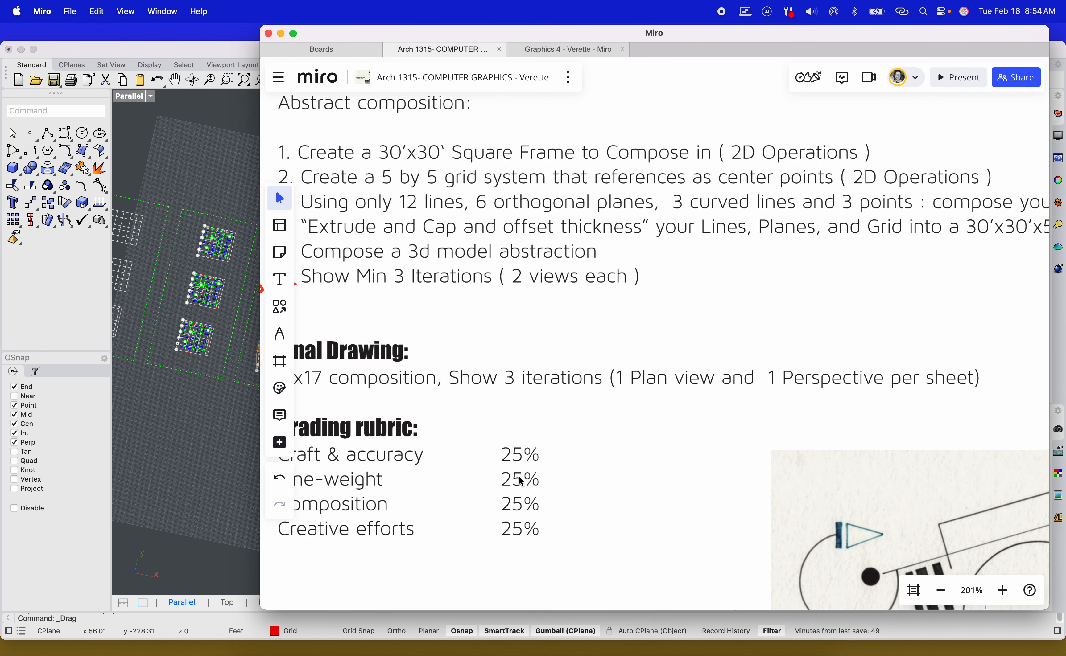
pyautogui.scroll(-3, 457, 390)
pyautogui.scroll(3, 457, 390)
pyautogui.hscroll(-3, 352, 369)
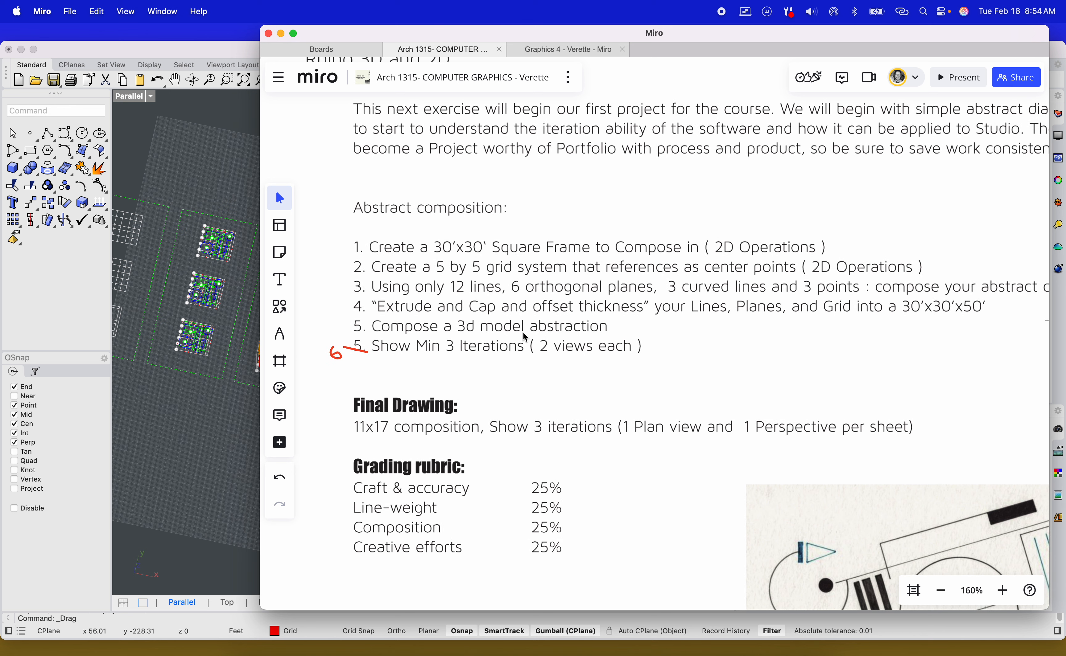
pyautogui.moveTo(446, 389); pyautogui.dragTo(431, 355)
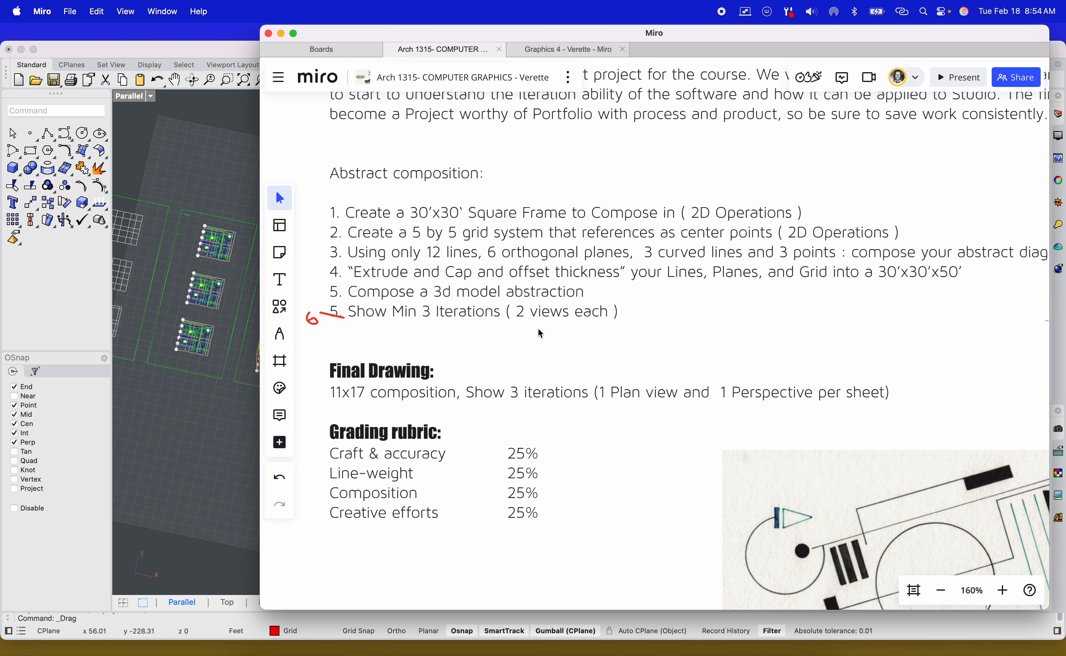
# Copy the bottom Step 3 grid plan to a spot beside the single tower copy.
pyautogui.click(231, 182)
pyautogui.scroll(5, 165, 224)
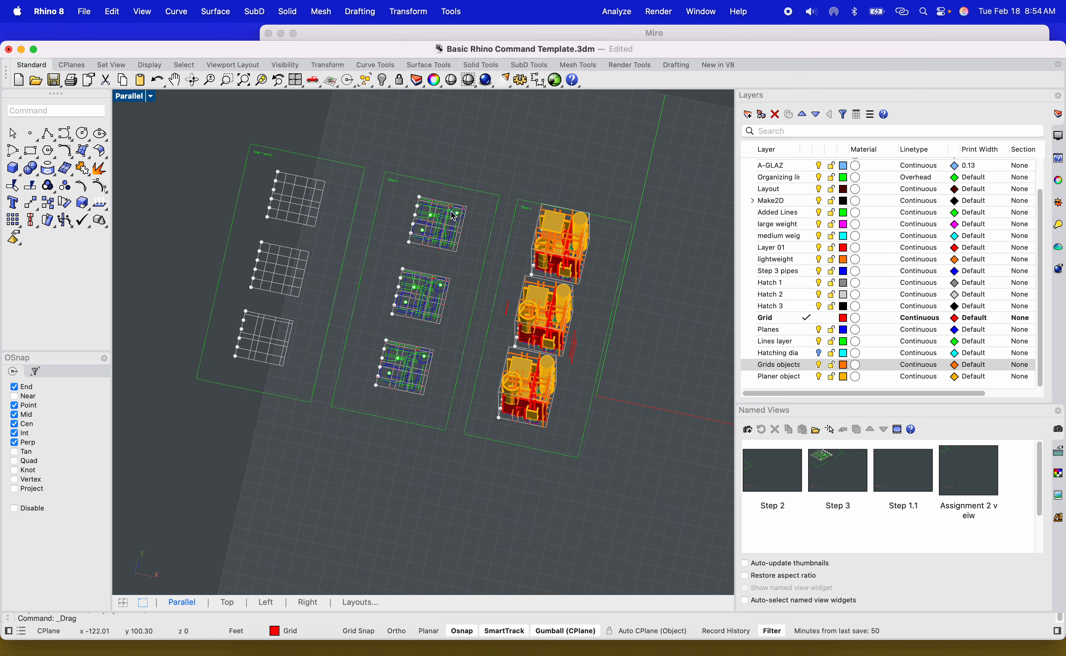
pyautogui.scroll(3, 428, 269)
pyautogui.scroll(-3, 371, 413)
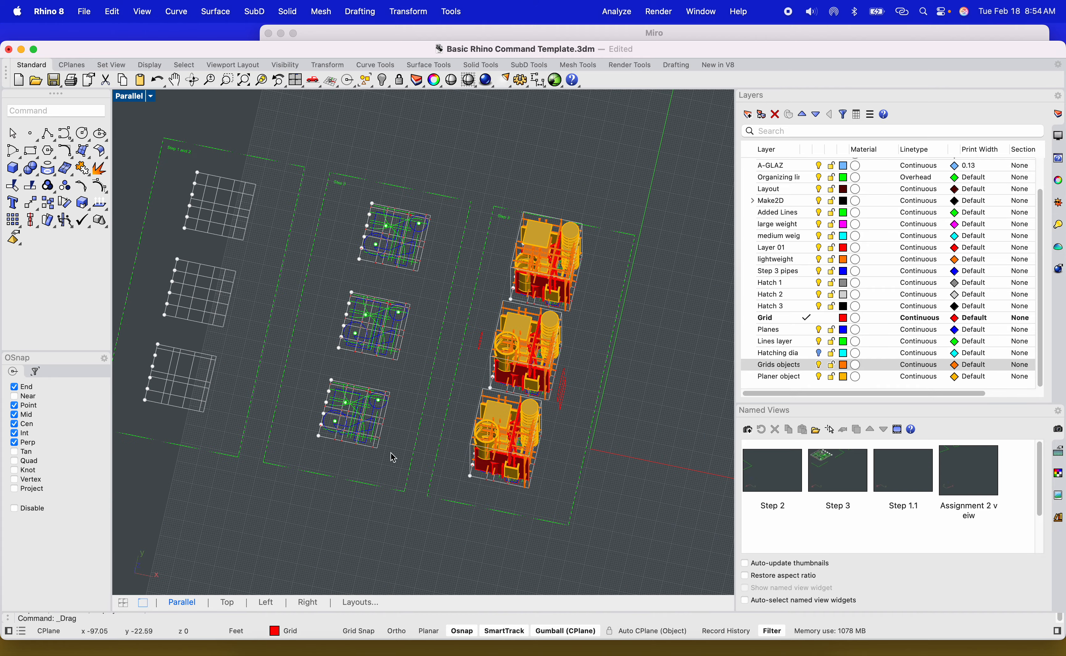
pyautogui.scroll(3, 390, 464)
pyautogui.moveTo(388, 467); pyautogui.dragTo(246, 299)
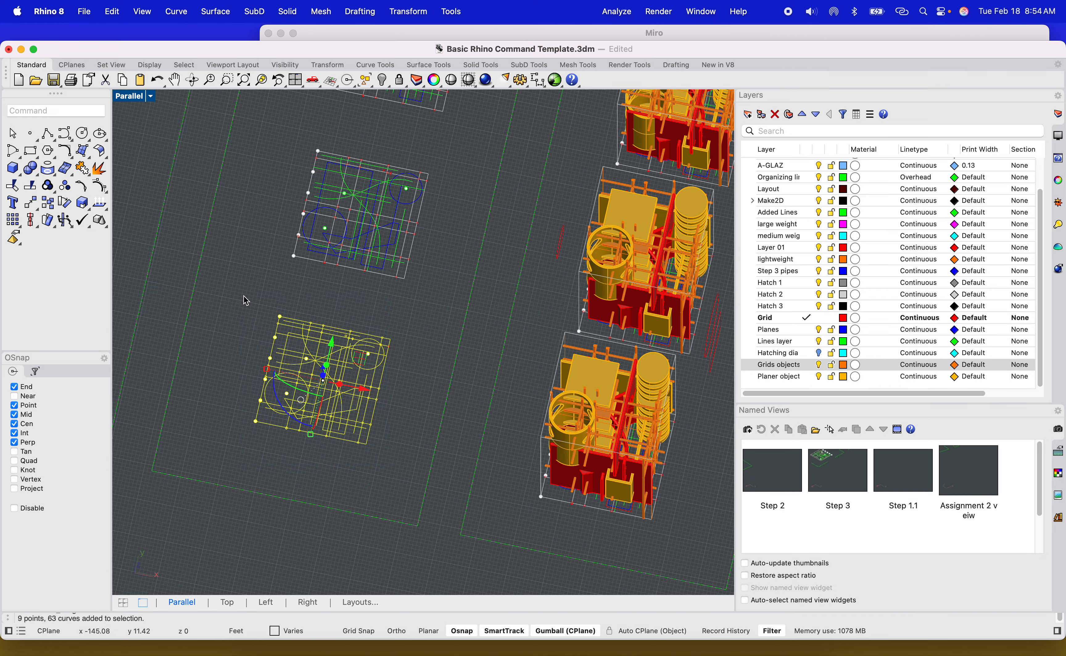
pyautogui.write('copy')
pyautogui.press('Return')
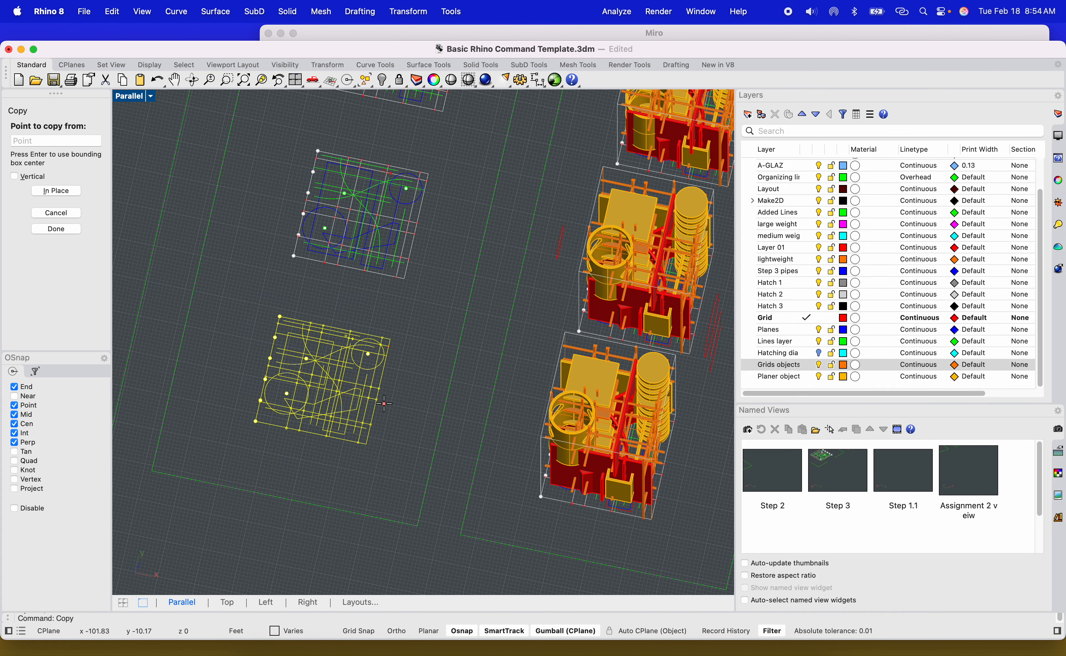
pyautogui.click(371, 471)
pyautogui.scroll(-10, 373, 461)
pyautogui.scroll(5, 529, 457)
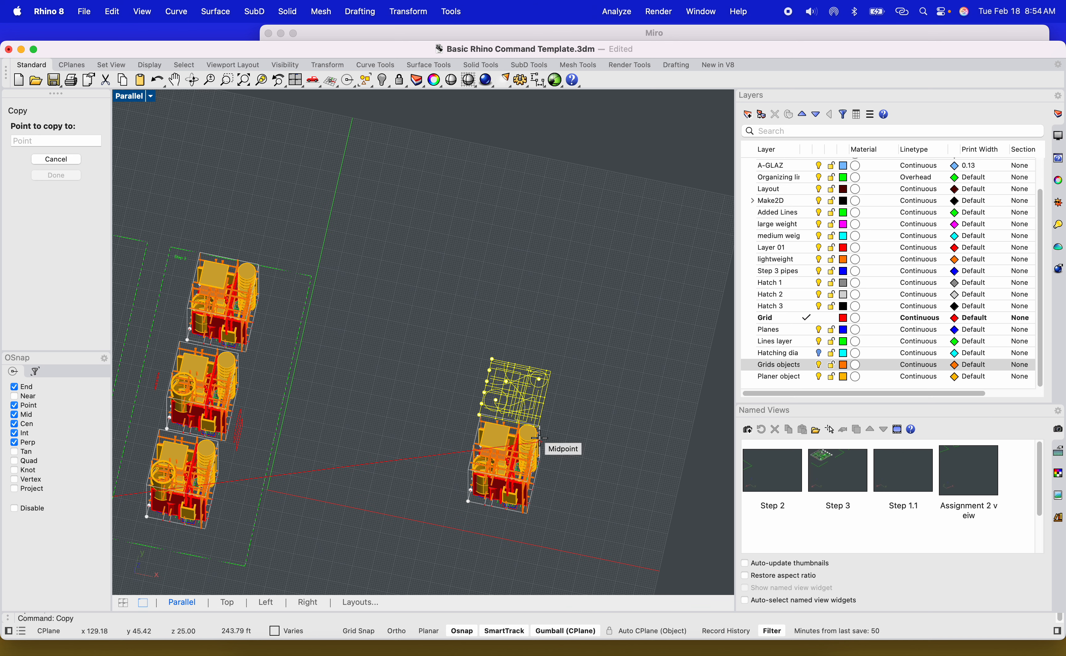
pyautogui.click(485, 412)
pyautogui.press('Escape')
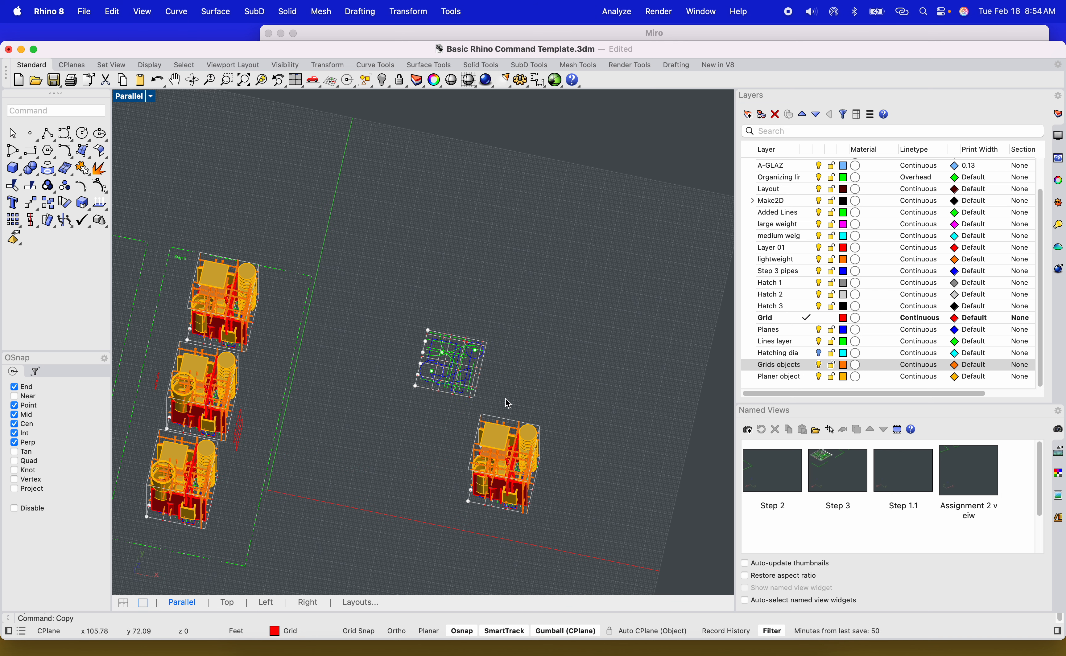
# Draw a rectangle frame 110 by 170' near the copied grid plan.
pyautogui.write('rectangle')
pyautogui.press('Return')
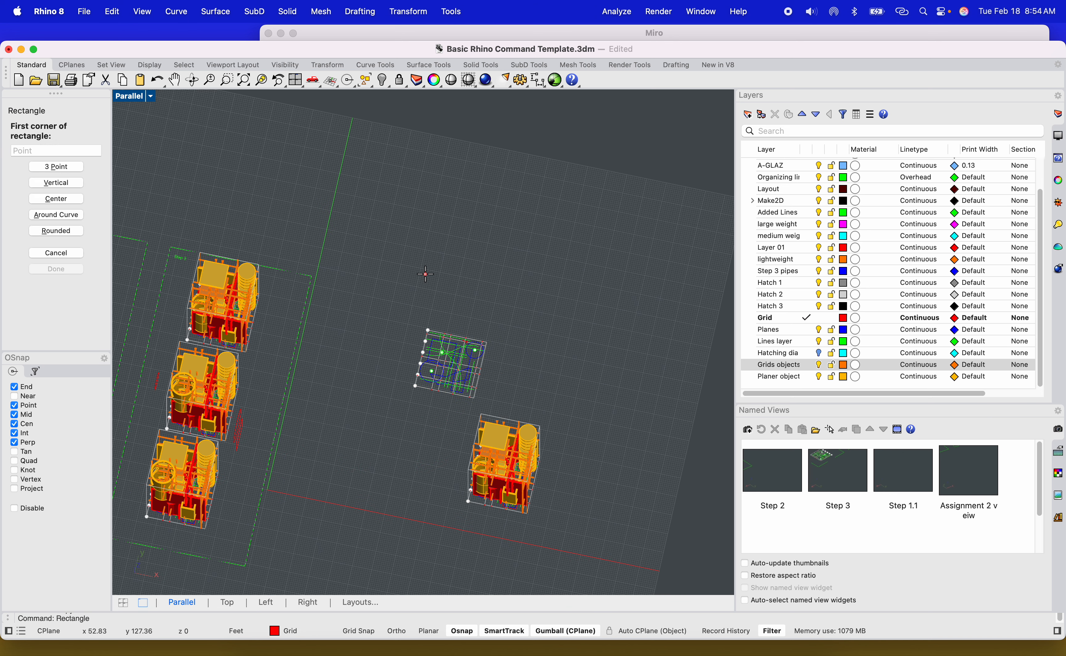
pyautogui.click(424, 278)
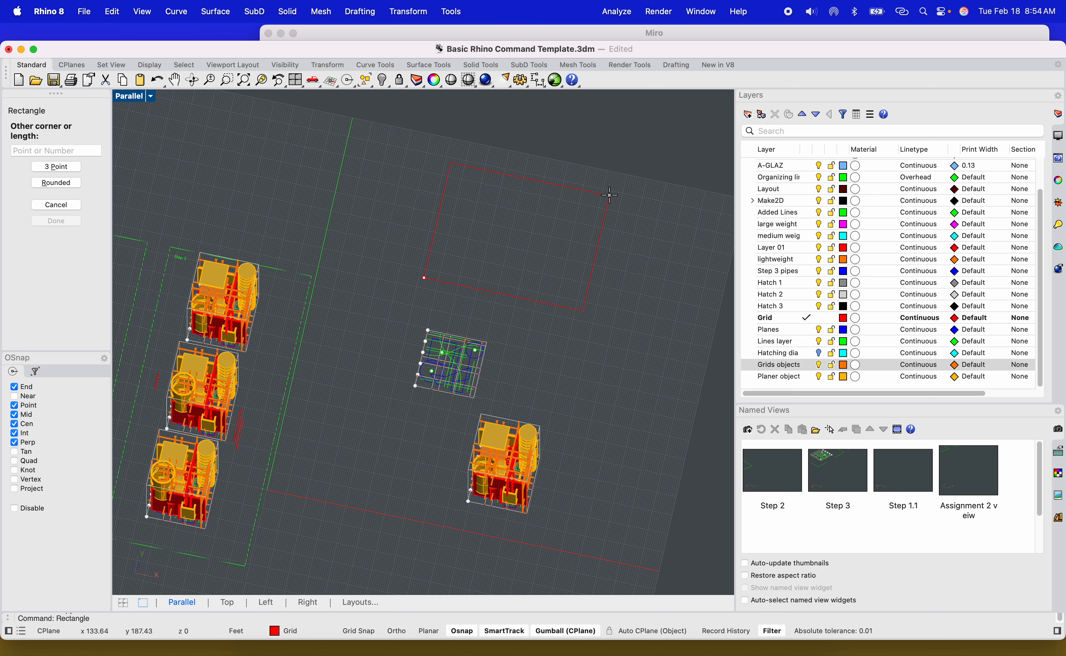
pyautogui.write('110')
pyautogui.press('Return')
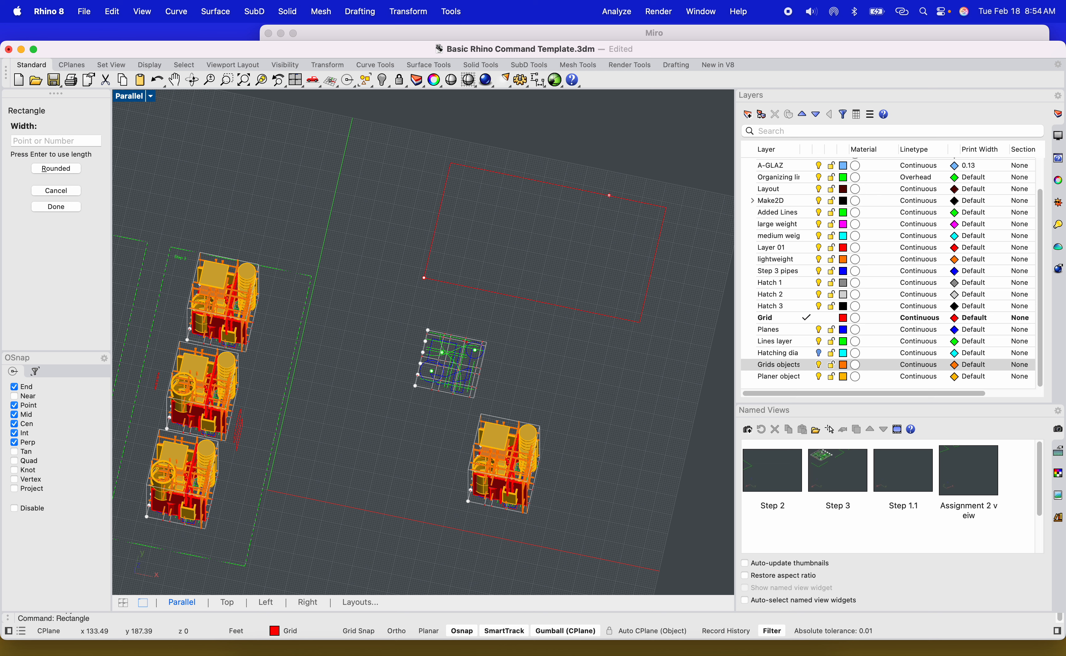
pyautogui.write("170'")
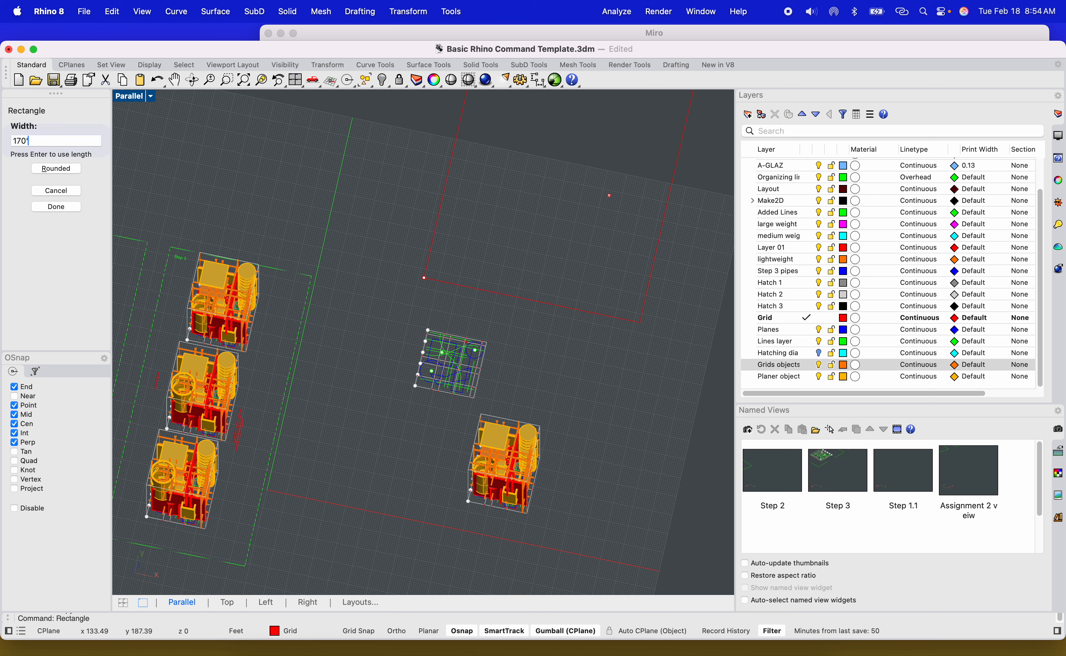
pyautogui.press('Return')
# Rotate the new rectangle frame by about 90 degrees.
pyautogui.scroll(-5, 642, 241)
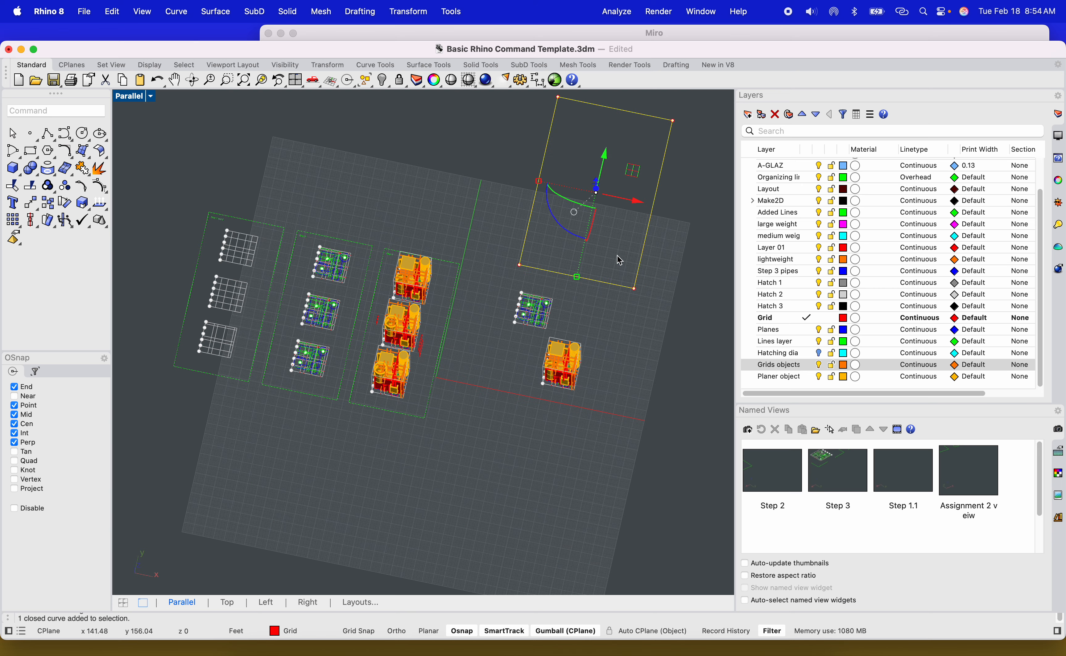
pyautogui.moveTo(574, 236); pyautogui.dragTo(555, 175)
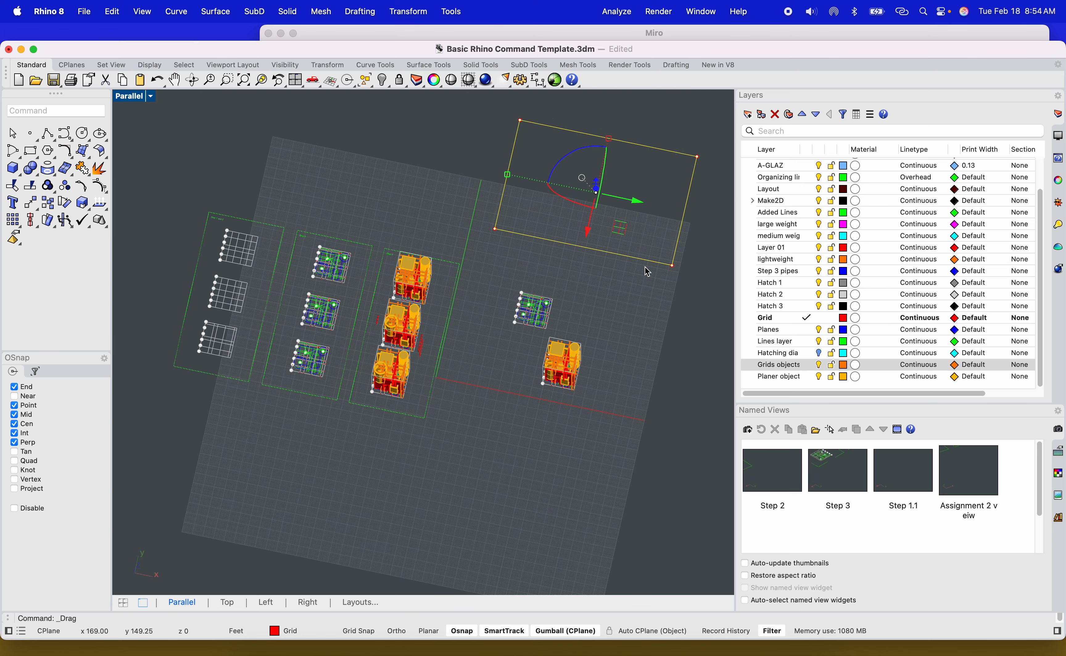
pyautogui.scroll(5, 613, 275)
pyautogui.click(552, 326)
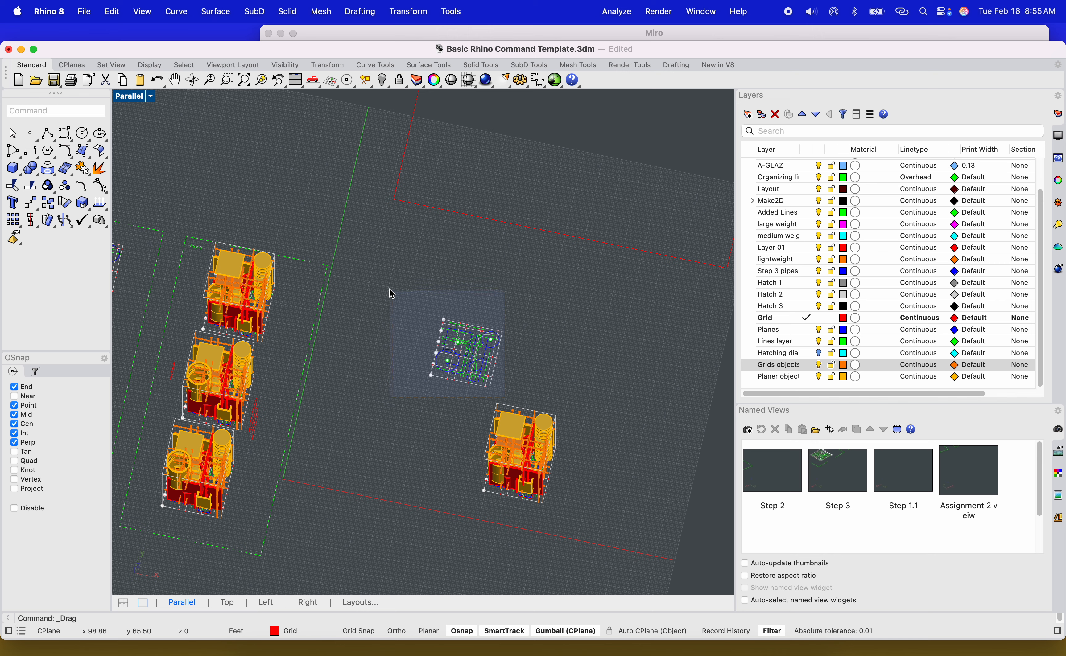
# Move the copied grid plan inside the new rectangle frame.
pyautogui.moveTo(389, 289); pyautogui.dragTo(388, 290)
pyautogui.moveTo(451, 342)
pyautogui.mouseDown()
pyautogui.moveTo(471, 158)
pyautogui.moveTo(476, 199)
pyautogui.moveTo(542, 183)
pyautogui.mouseUp()
pyautogui.scroll(-6, 466, 236)
pyautogui.scroll(8, 471, 157)
pyautogui.scroll(-5, 477, 167)
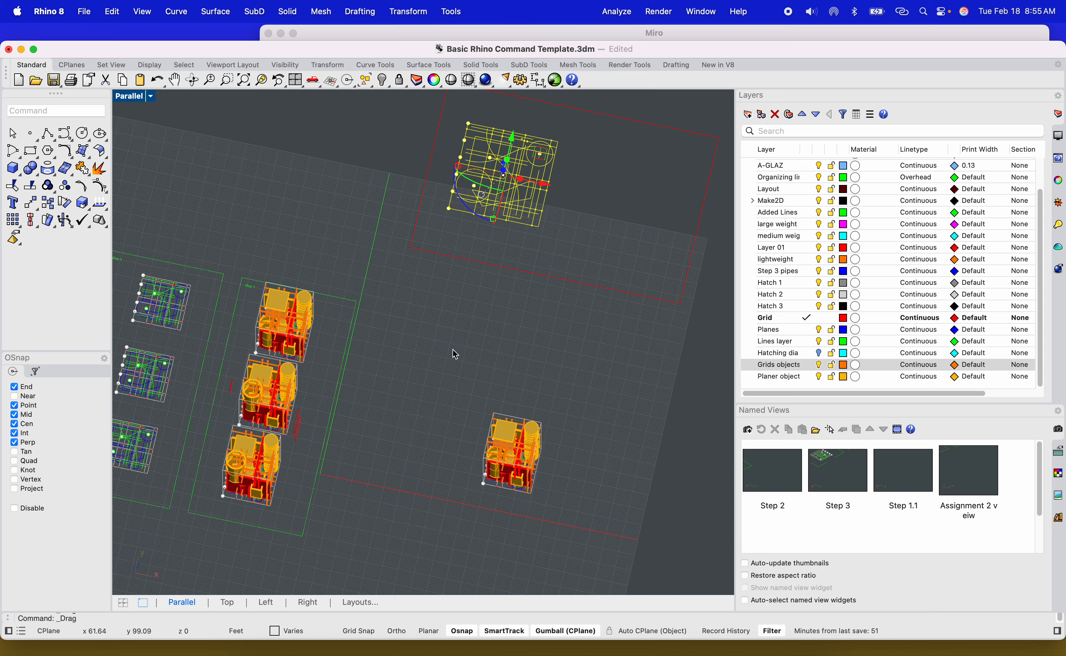
pyautogui.moveTo(460, 364)
pyautogui.mouseDown(button='right')
pyautogui.moveTo(483, 352)
pyautogui.moveTo(469, 352)
pyautogui.mouseUp(button='right')
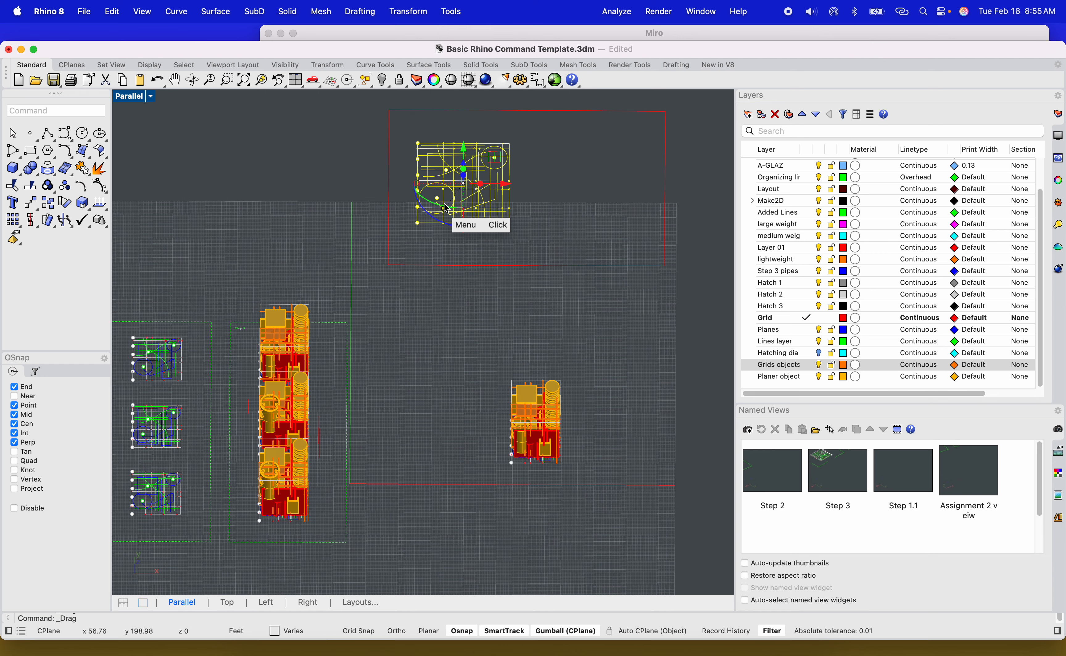
pyautogui.click(501, 327)
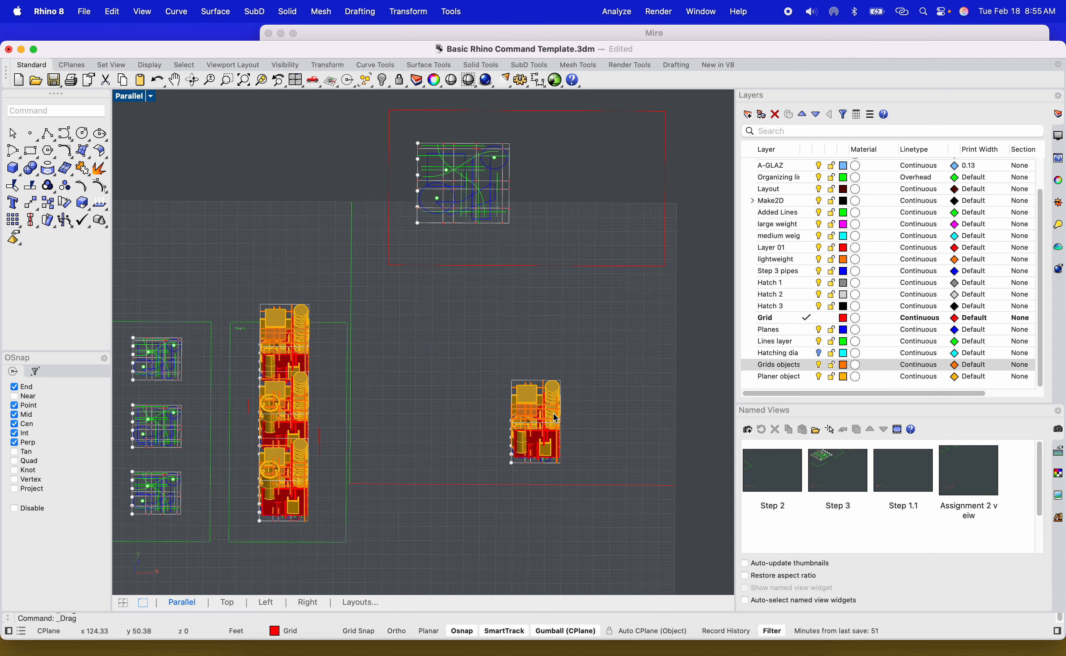
# Select the earlier step frames with their towers and grid plans and move them away from the new tower copy.
pyautogui.moveTo(538, 287); pyautogui.dragTo(530, 263, button='right')
pyautogui.scroll(-10, 448, 308)
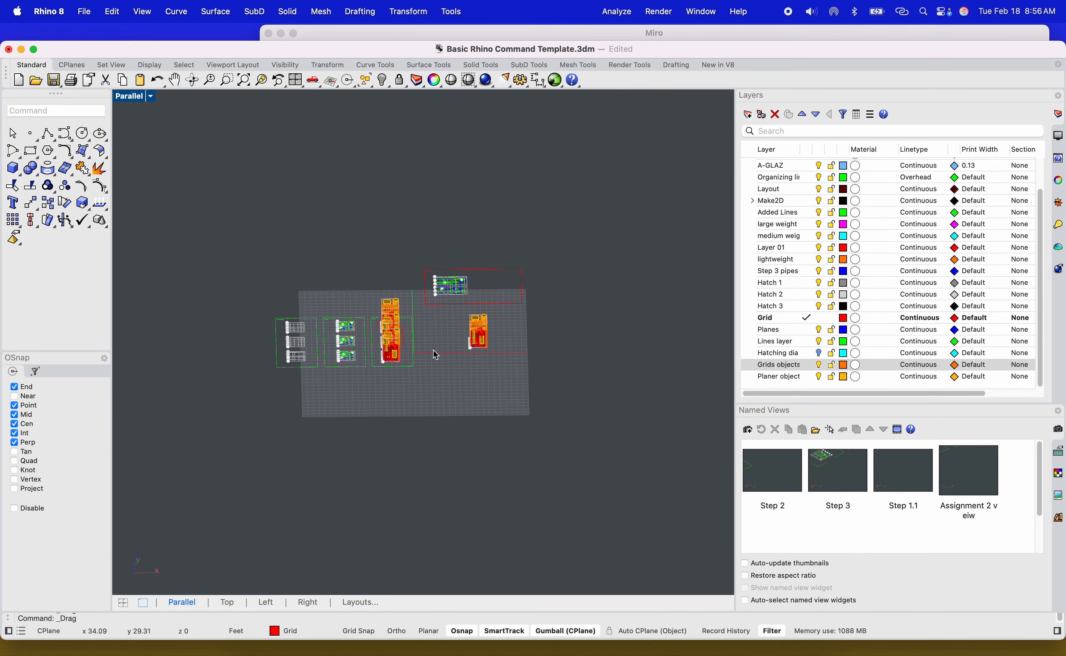
pyautogui.moveTo(247, 258); pyautogui.dragTo(420, 378)
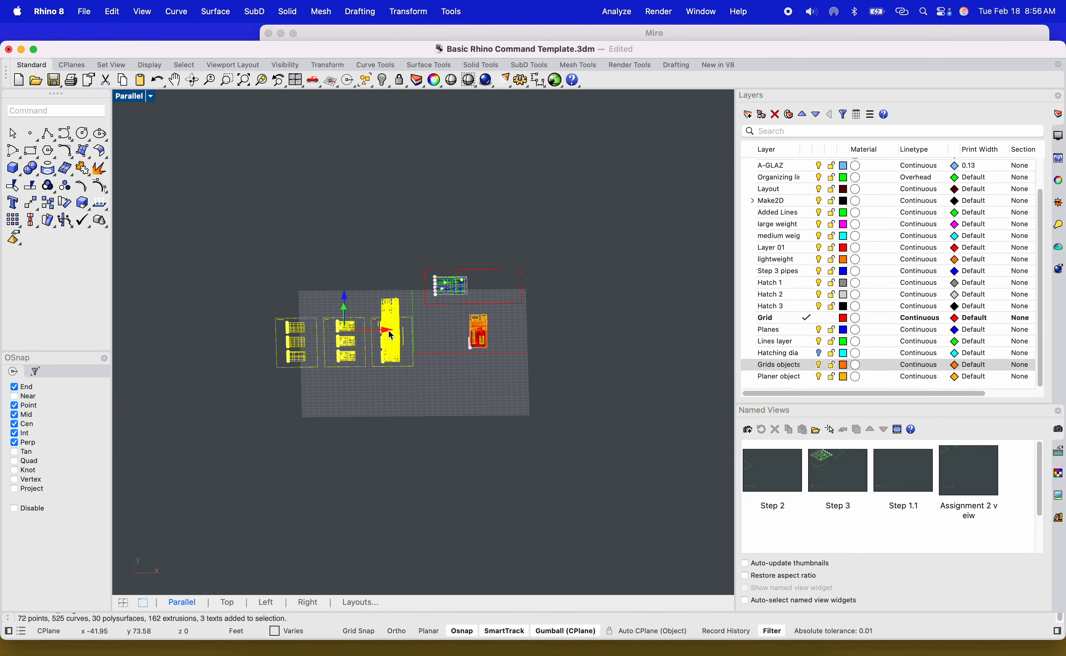
pyautogui.moveTo(388, 334)
pyautogui.mouseDown()
pyautogui.moveTo(275, 334)
pyautogui.moveTo(376, 334)
pyautogui.mouseUp()
pyautogui.moveTo(336, 298); pyautogui.dragTo(337, 454)
pyautogui.click(447, 373)
pyautogui.scroll(8, 473, 260)
pyautogui.keyDown('shift'); pyautogui.moveTo(501, 359); pyautogui.dragTo(430, 310, button='right'); pyautogui.keyUp('shift')
pyautogui.scroll(-8, 430, 310)
pyautogui.press('super+z')
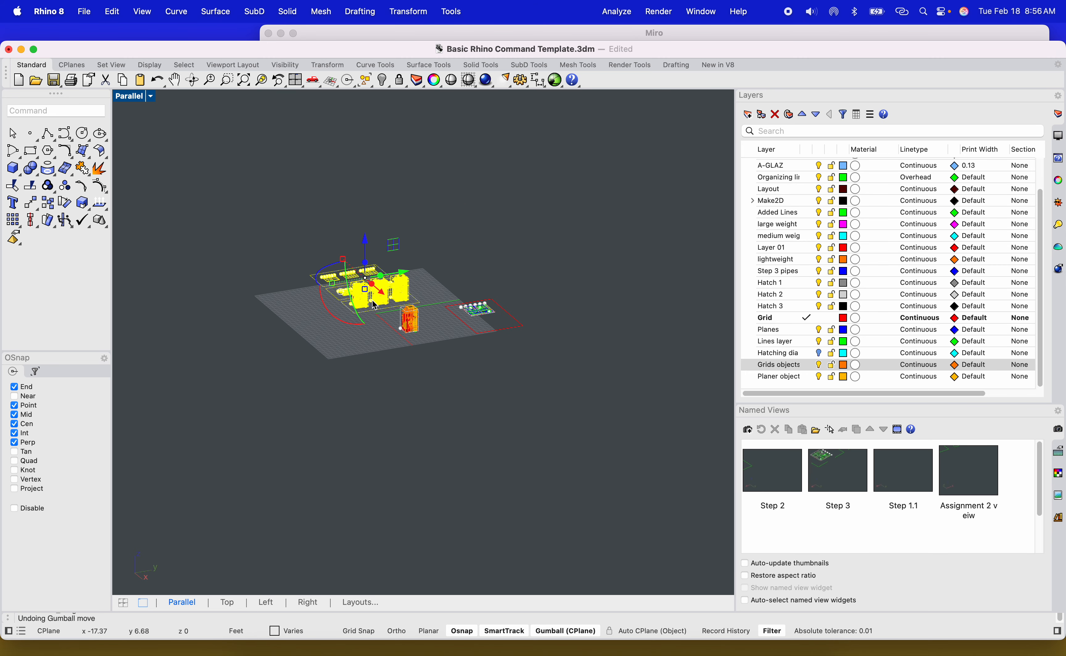
pyautogui.moveTo(392, 268); pyautogui.dragTo(225, 294)
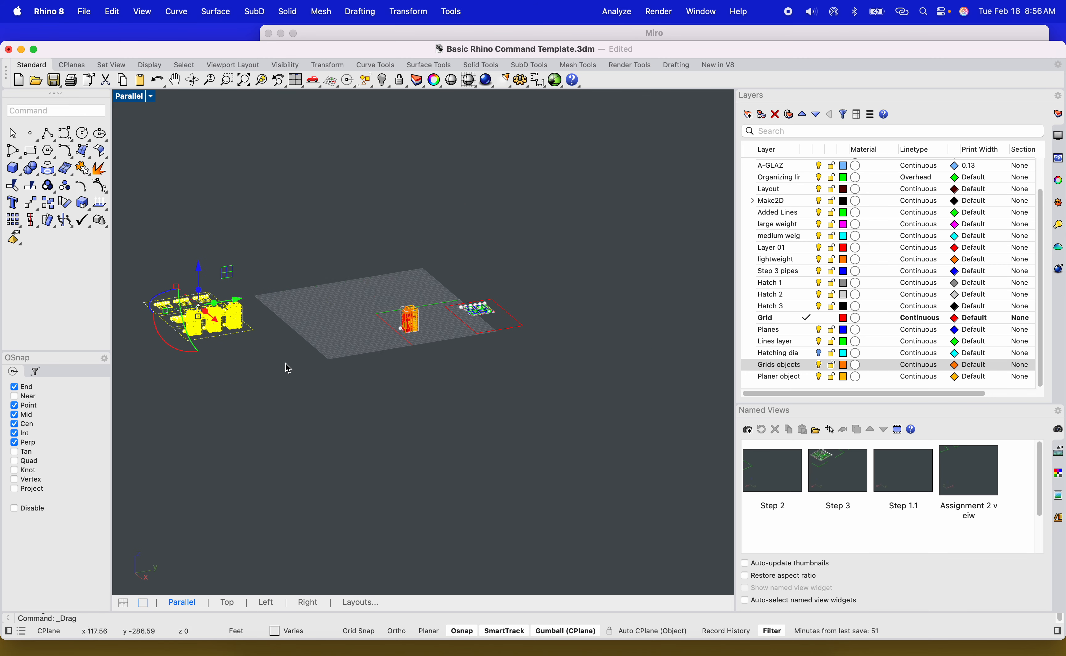
pyautogui.scroll(10, 282, 309)
pyautogui.click(289, 374)
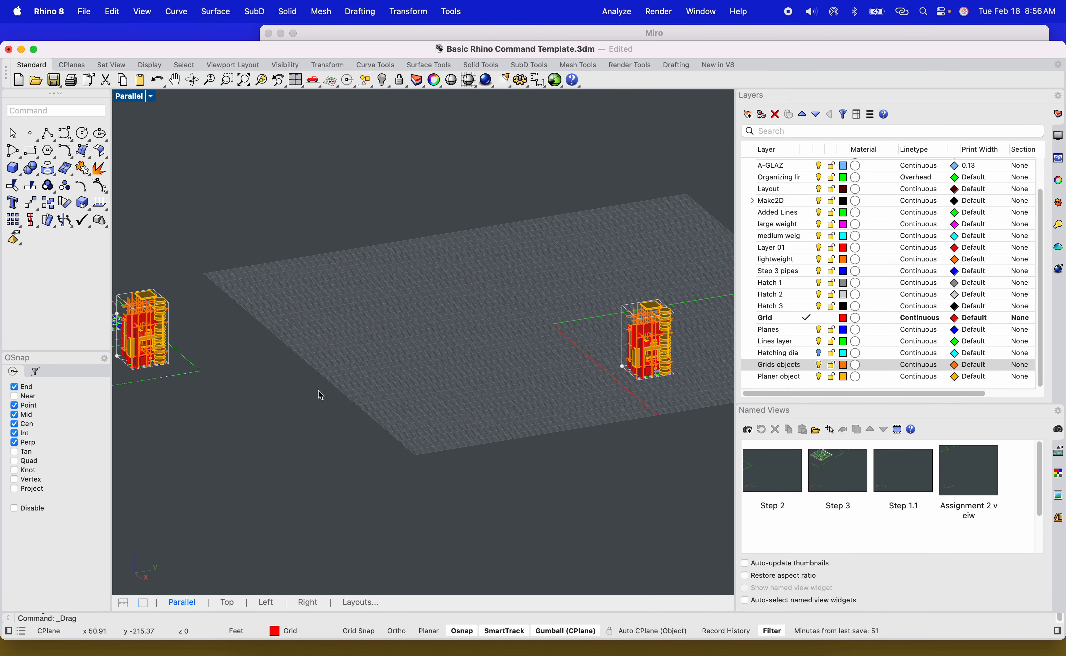
# Set the viewport to a Two Point Perspective view of the single tower copy.
pyautogui.moveTo(320, 395); pyautogui.dragTo(501, 354, button='right')
pyautogui.moveTo(656, 360); pyautogui.dragTo(465, 365, button='right')
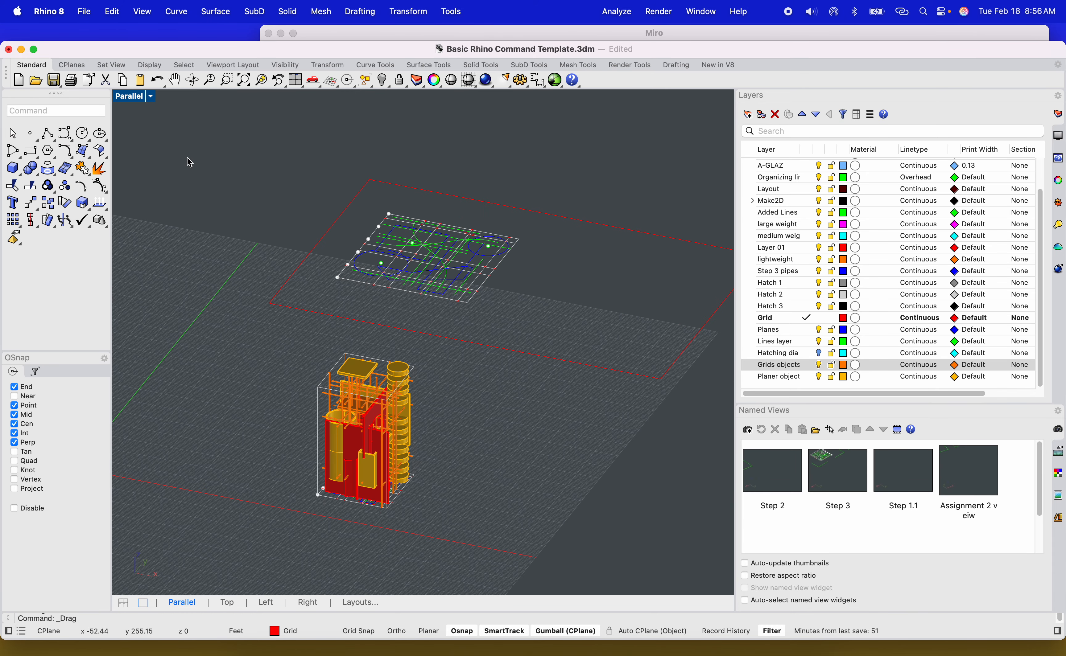
pyautogui.click(131, 98)
pyautogui.moveTo(195, 393)
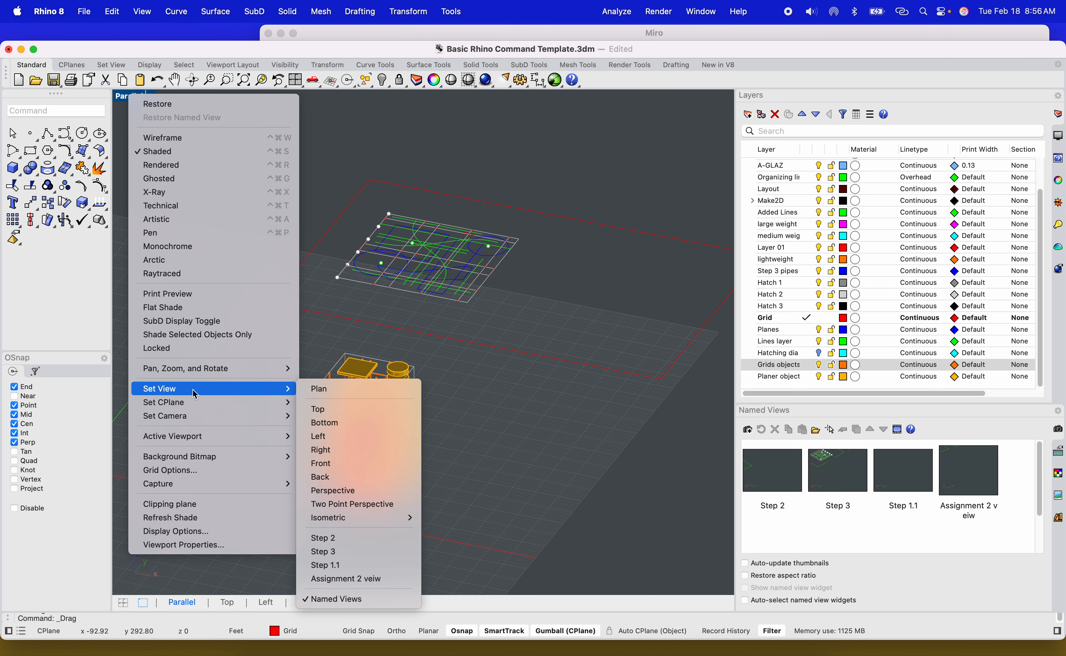
pyautogui.click(337, 504)
pyautogui.scroll(12, 403, 431)
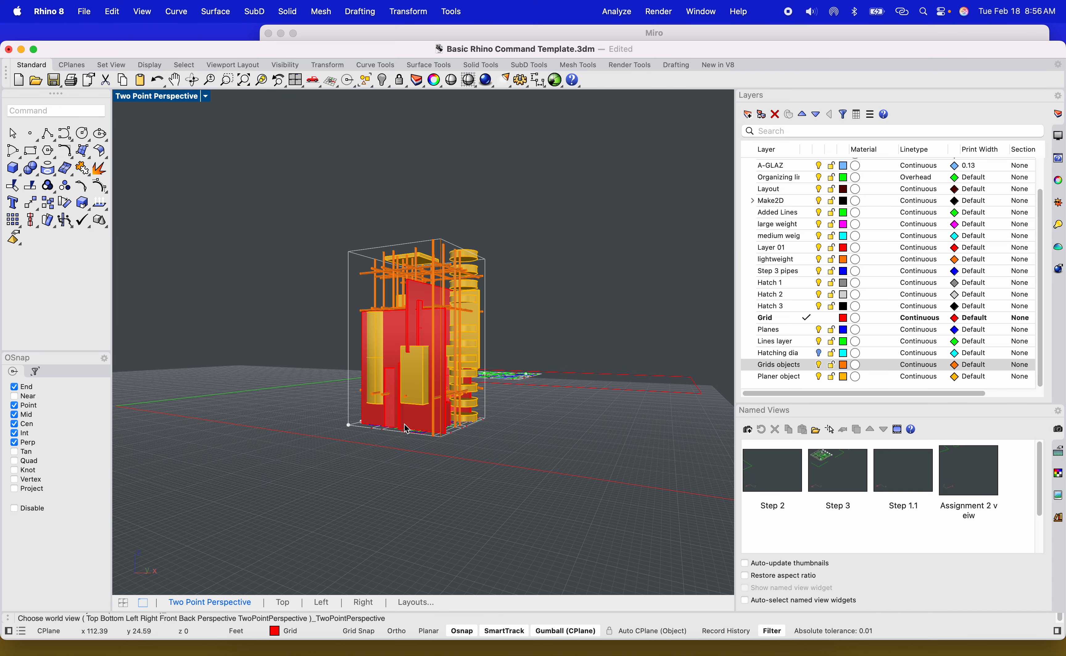
pyautogui.moveTo(403, 431); pyautogui.dragTo(424, 468, button='right')
# Open the rendering settings and set both the 360° environment and the reflection environment to Studio.
pyautogui.moveTo(386, 50); pyautogui.dragTo(390, 43)
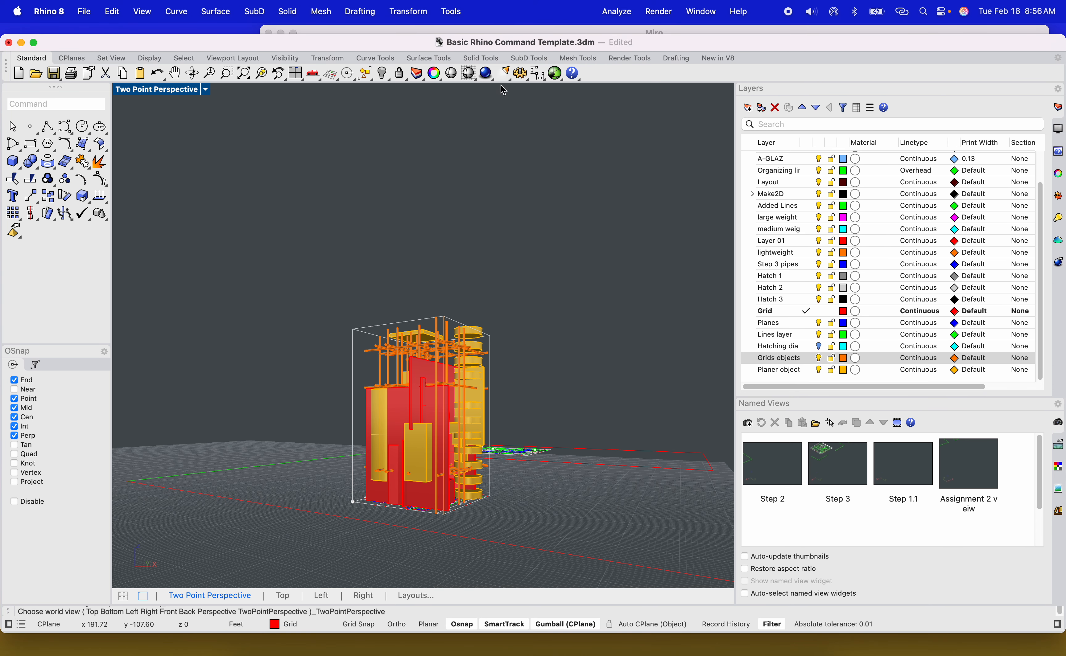
pyautogui.click(488, 74)
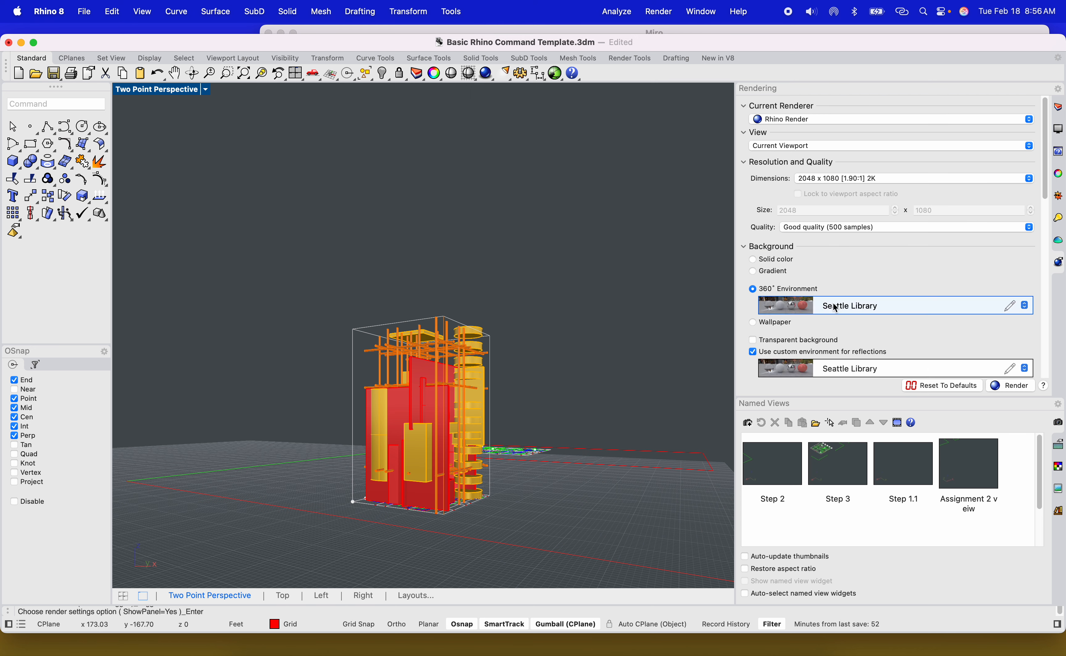
pyautogui.click(834, 305)
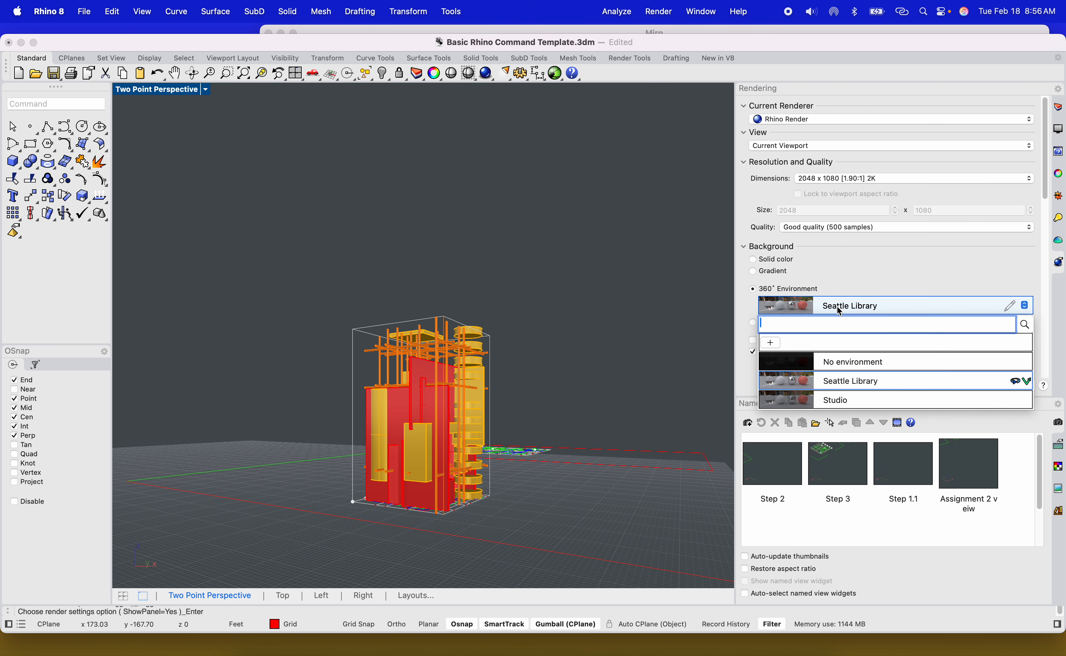
pyautogui.click(841, 400)
pyautogui.click(847, 370)
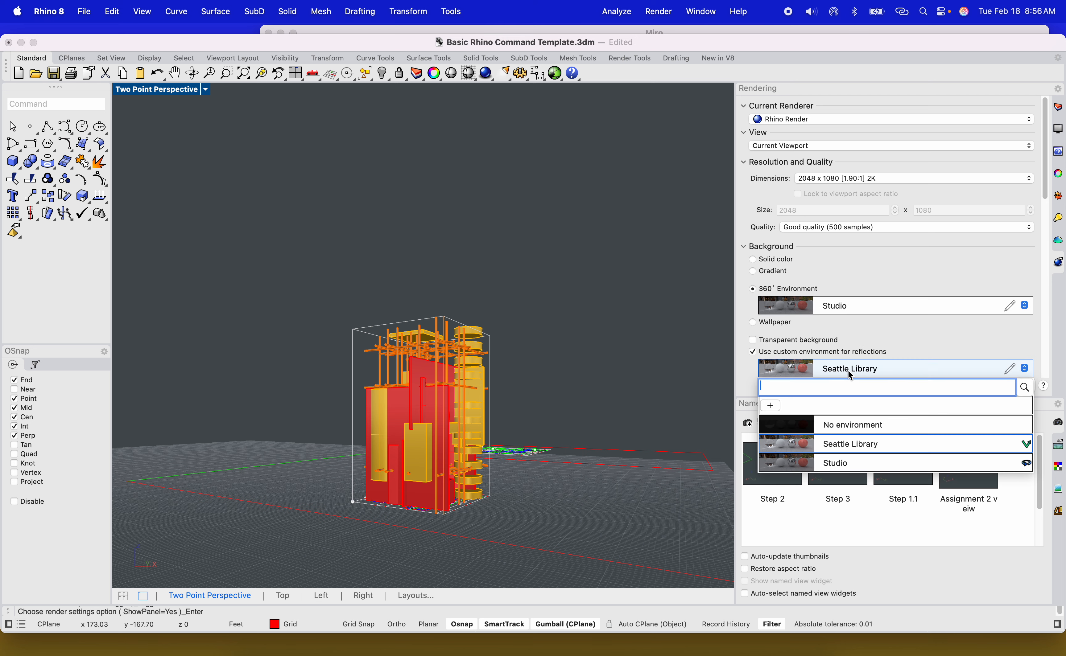
pyautogui.click(836, 464)
# Switch the viewport display mode to Ghosted and then to Rendered.
pyautogui.click(206, 90)
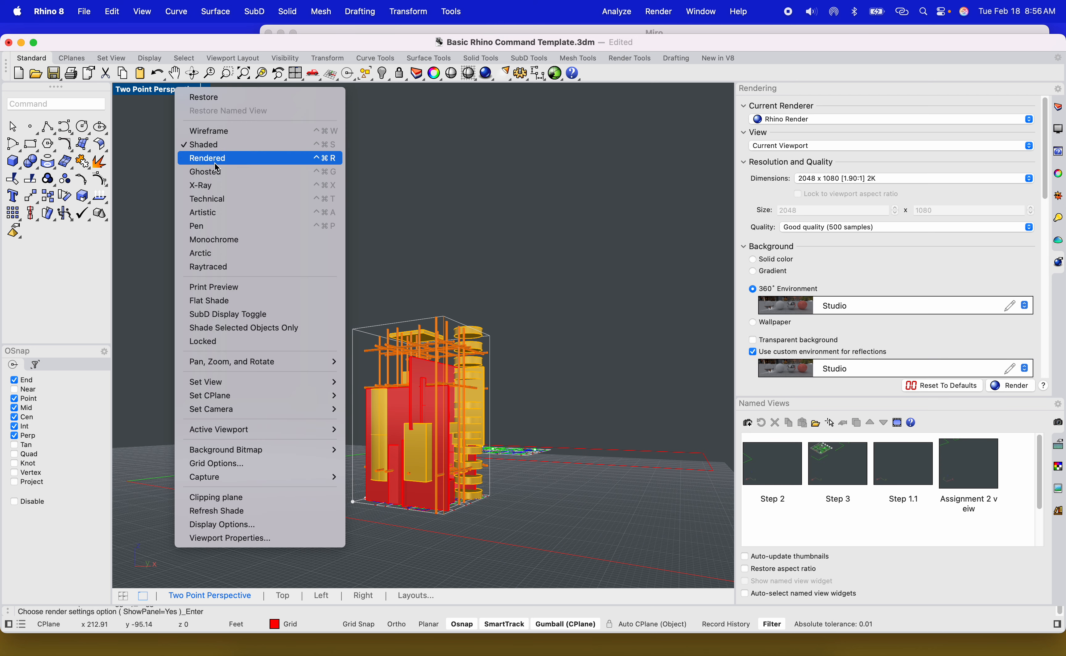
pyautogui.click(216, 171)
pyautogui.click(195, 90)
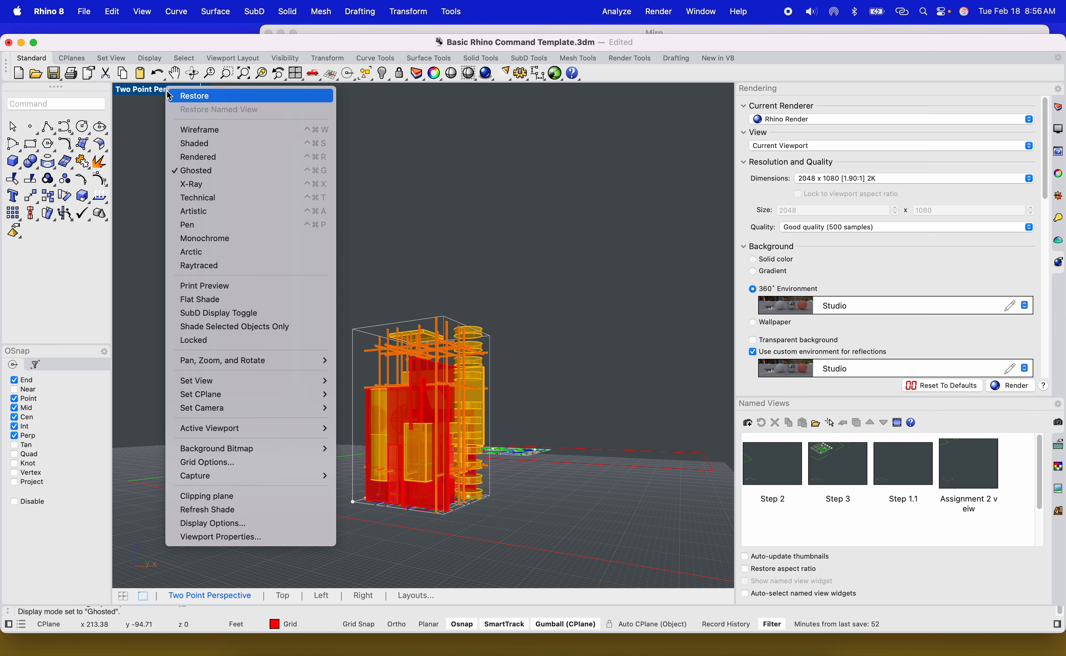
pyautogui.click(195, 158)
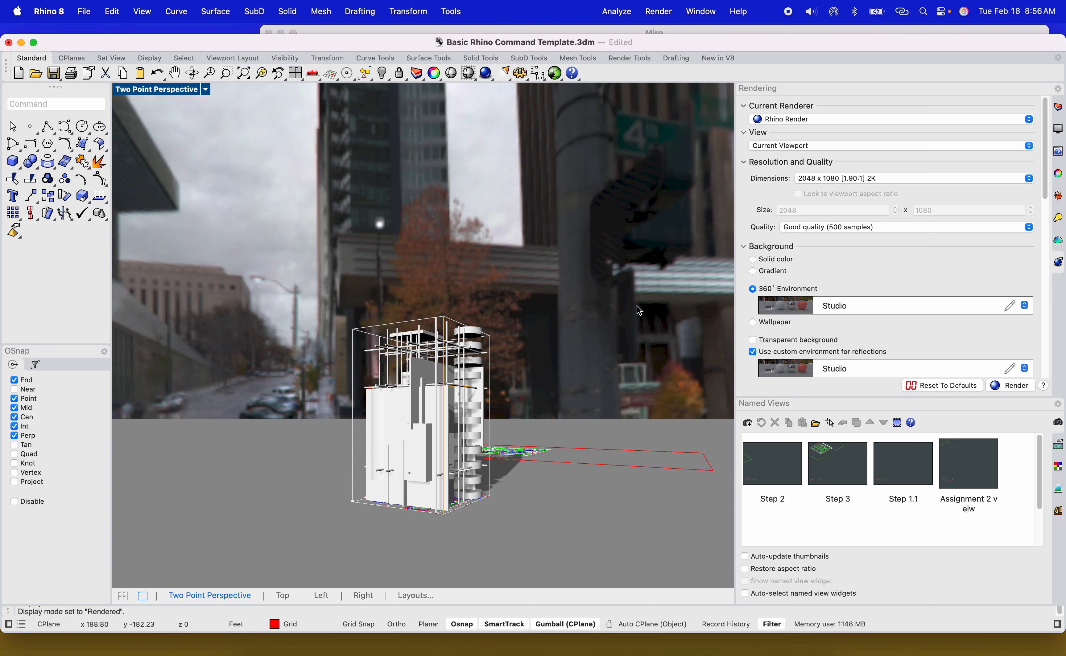
# Turn on Sun and Skylight lighting in the rendering settings.
pyautogui.scroll(-6, 814, 332)
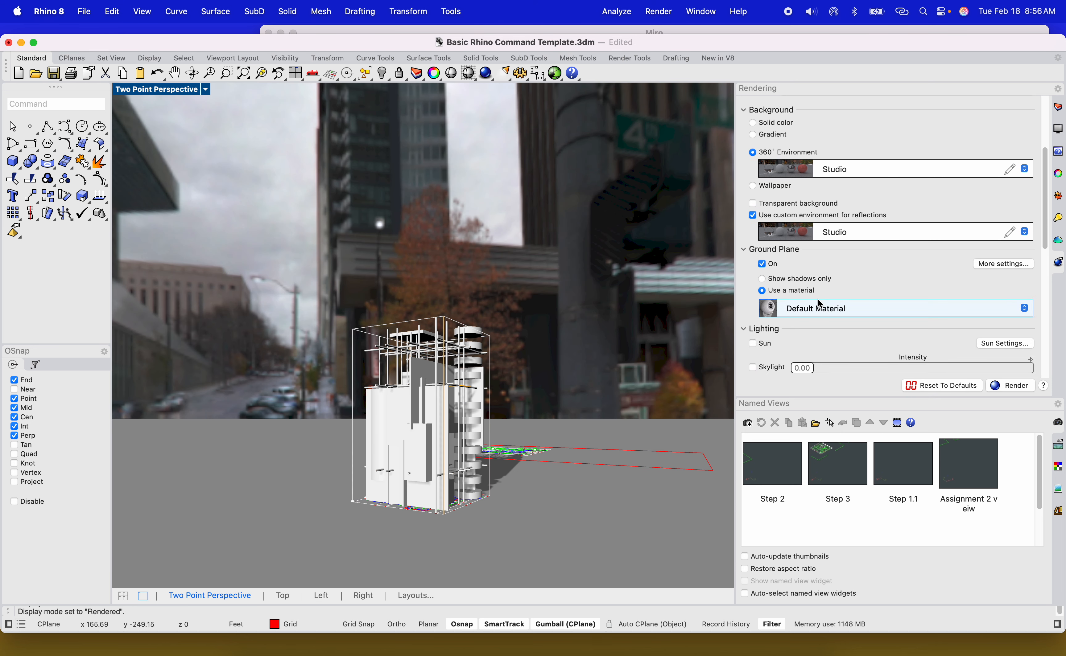
pyautogui.scroll(-4, 801, 303)
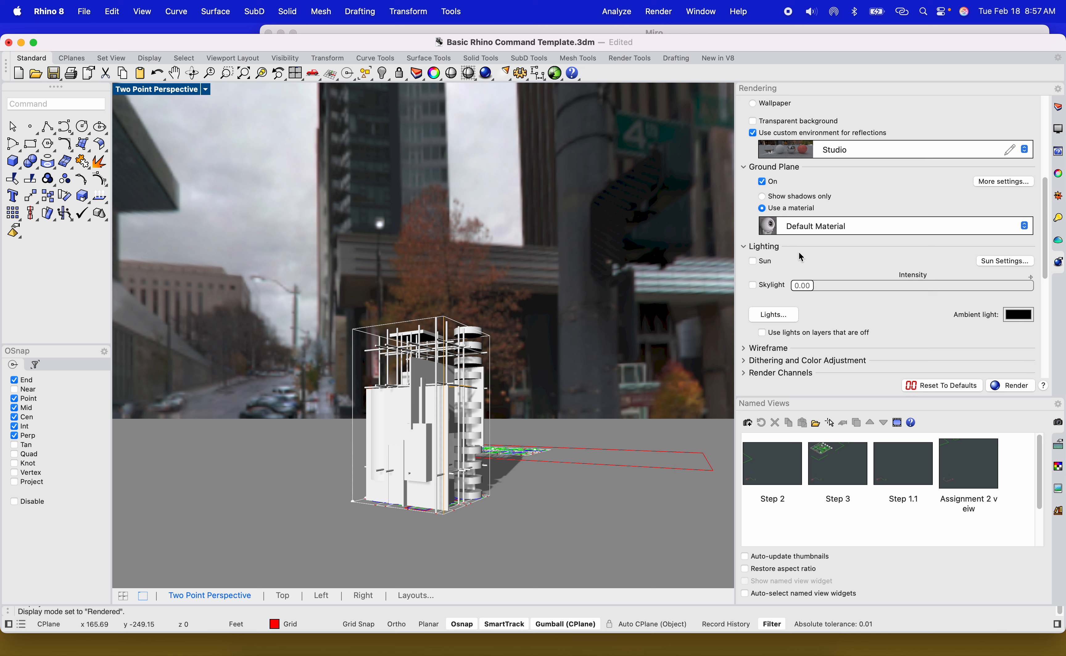
pyautogui.click(805, 228)
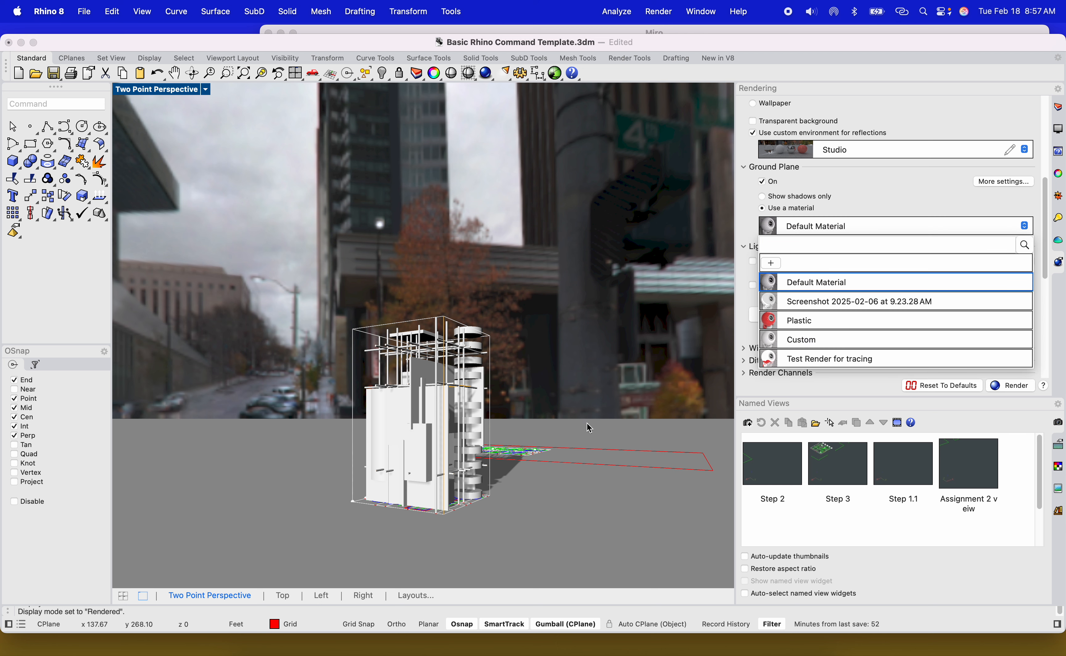
pyautogui.click(857, 203)
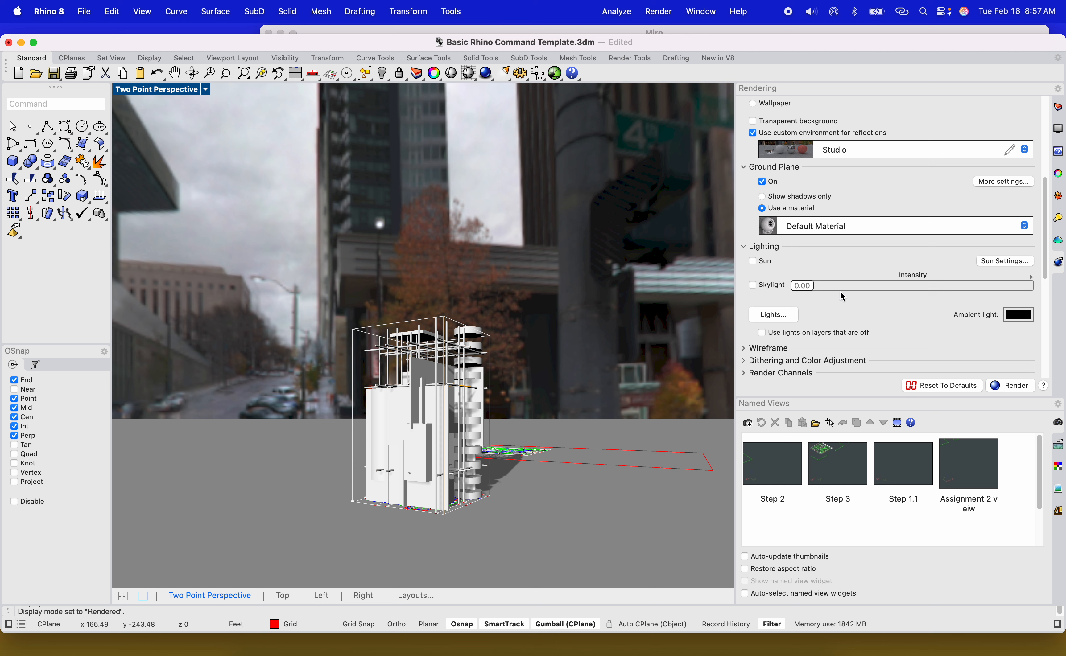
pyautogui.scroll(3, 797, 236)
pyautogui.click(753, 316)
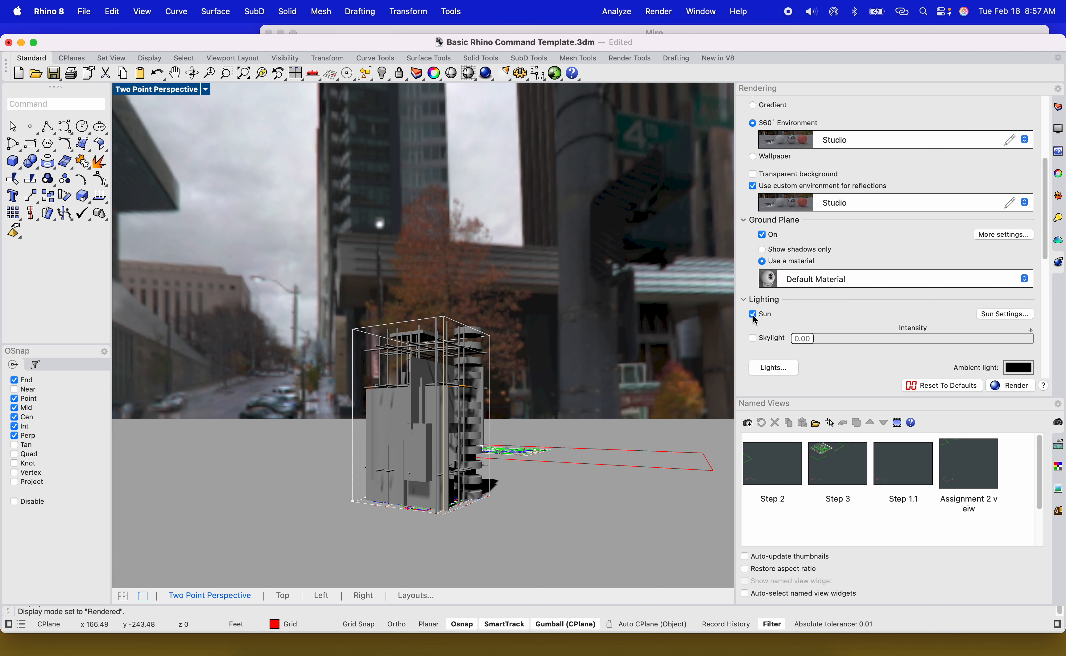
pyautogui.click(753, 339)
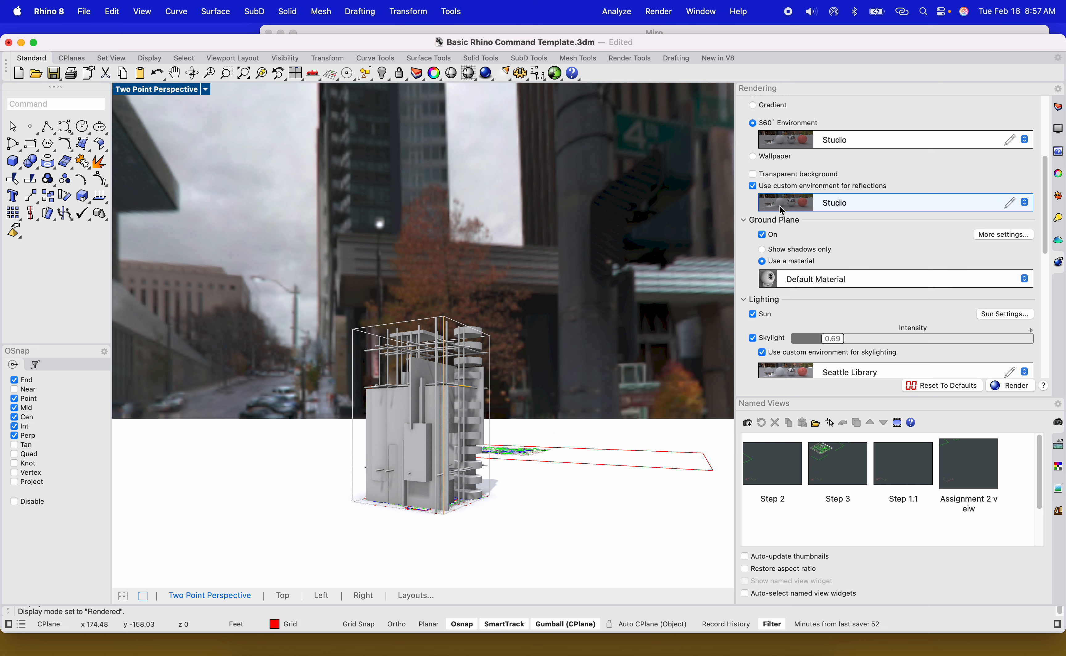
# Change the rendering background to a solid white color.
pyautogui.scroll(3, 772, 170)
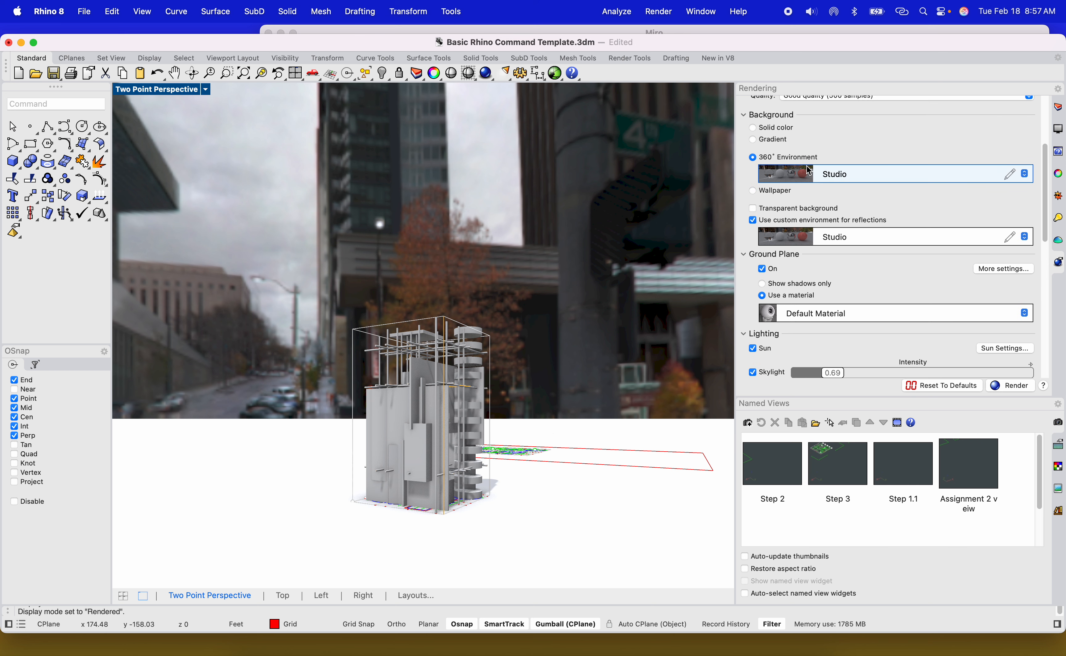
pyautogui.click(769, 128)
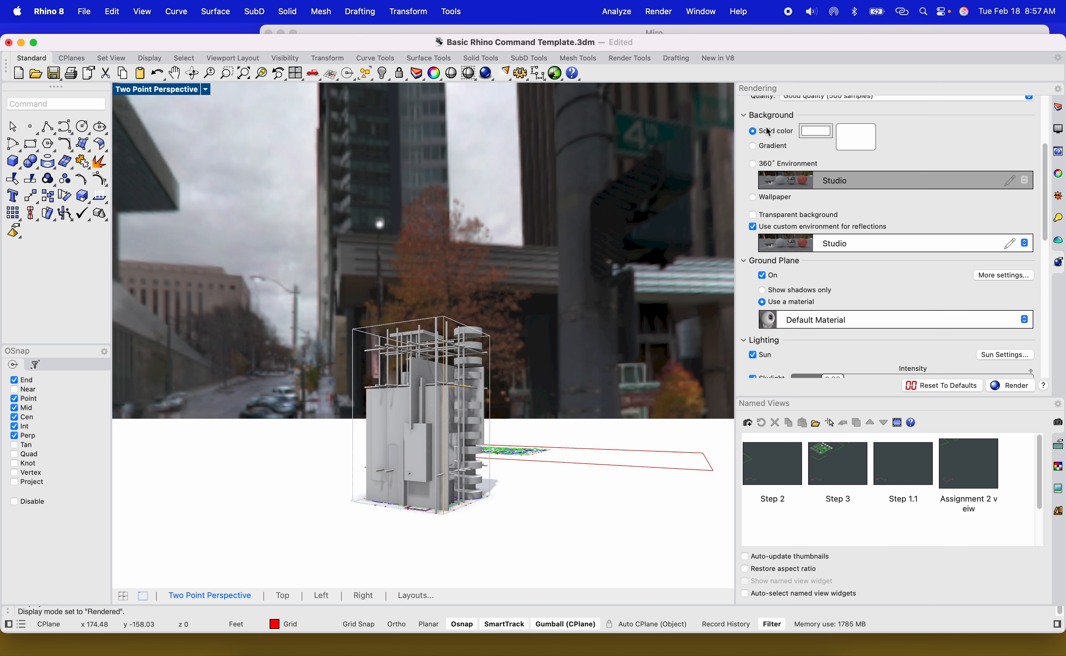
pyautogui.keyDown('shift'); pyautogui.moveTo(609, 325); pyautogui.dragTo(504, 383, button='right'); pyautogui.keyUp('shift')
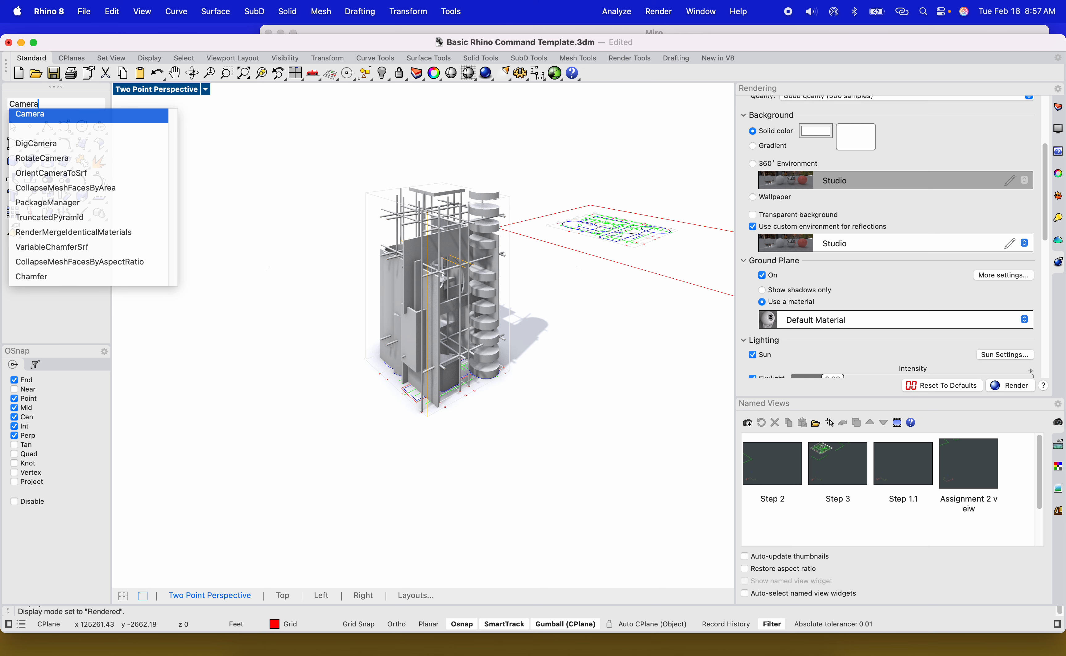
# Show the viewport camera with the Camera command and restore the four-viewport layout.
pyautogui.press('Return')
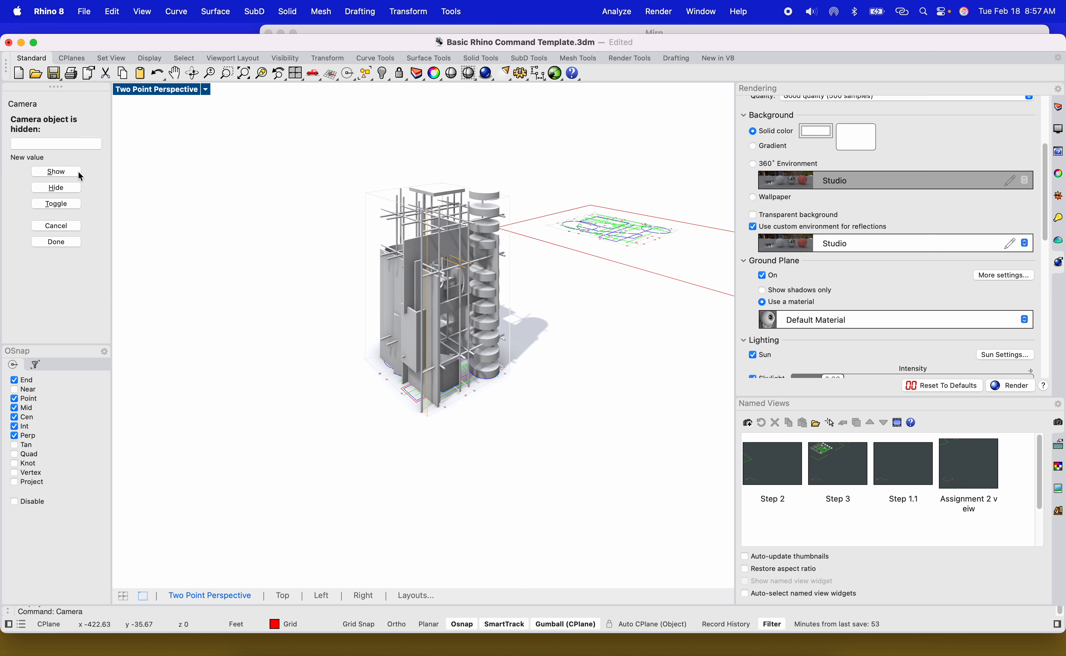
pyautogui.click(66, 171)
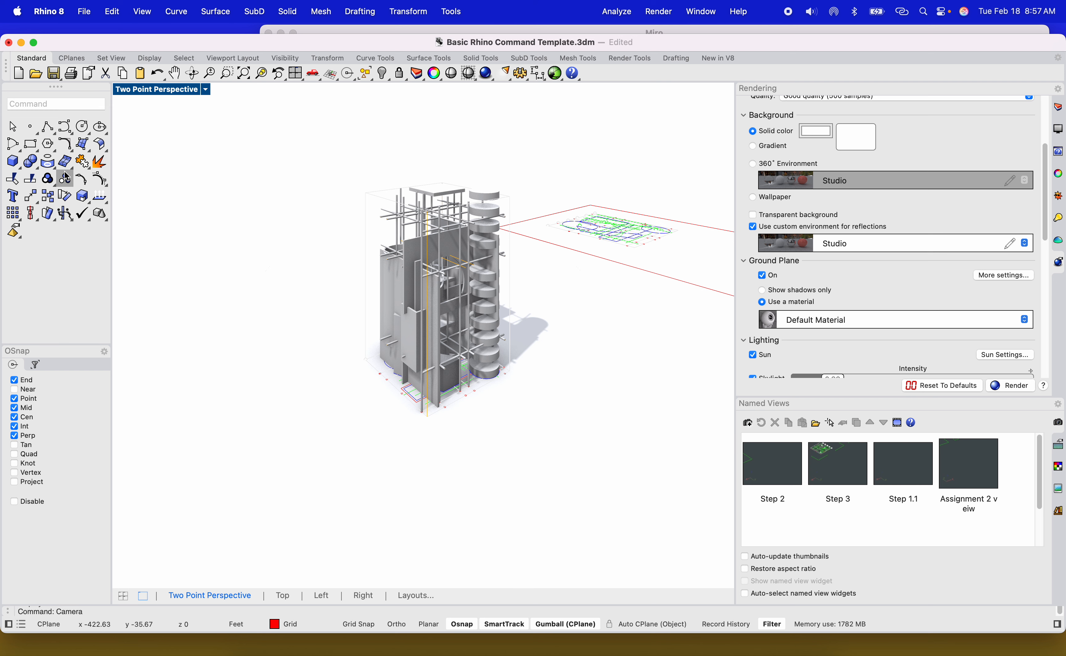
pyautogui.doubleClick(178, 93)
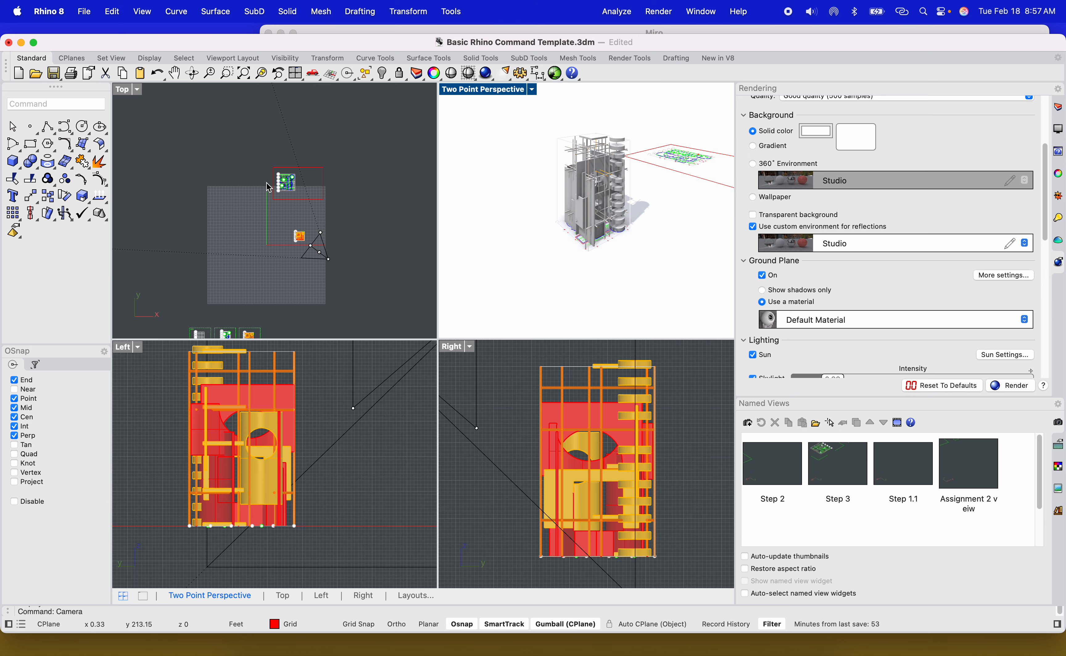
# Adjust the Two Point Perspective camera by zooming and orbiting so the tower fills the view from a lower angle.
pyautogui.scroll(12, 320, 263)
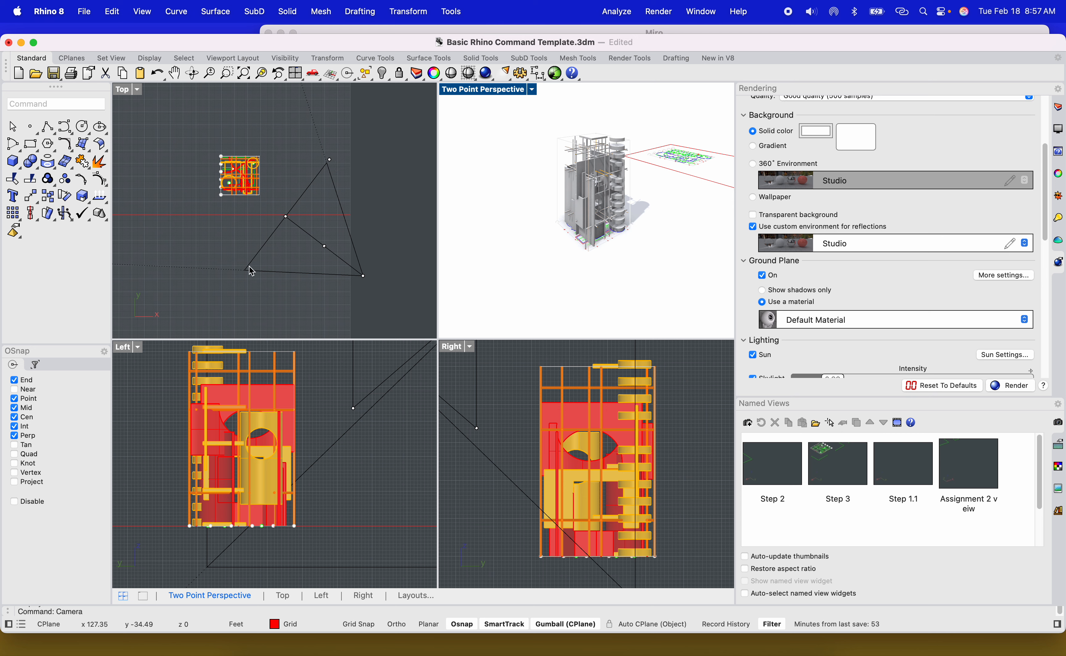
pyautogui.scroll(6, 605, 190)
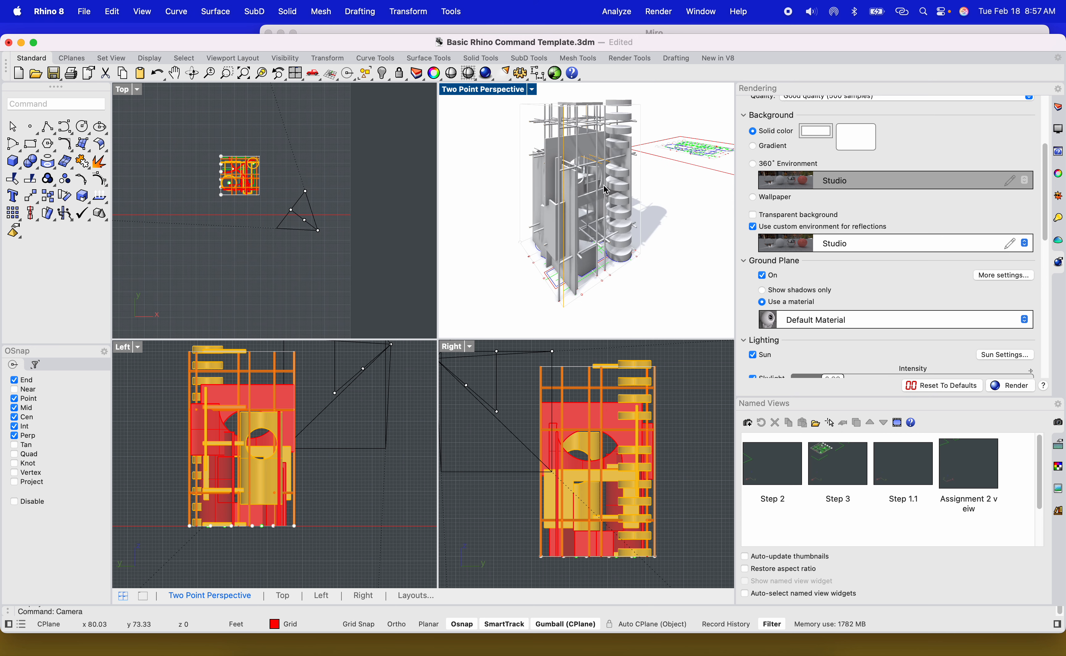
pyautogui.scroll(6, 606, 192)
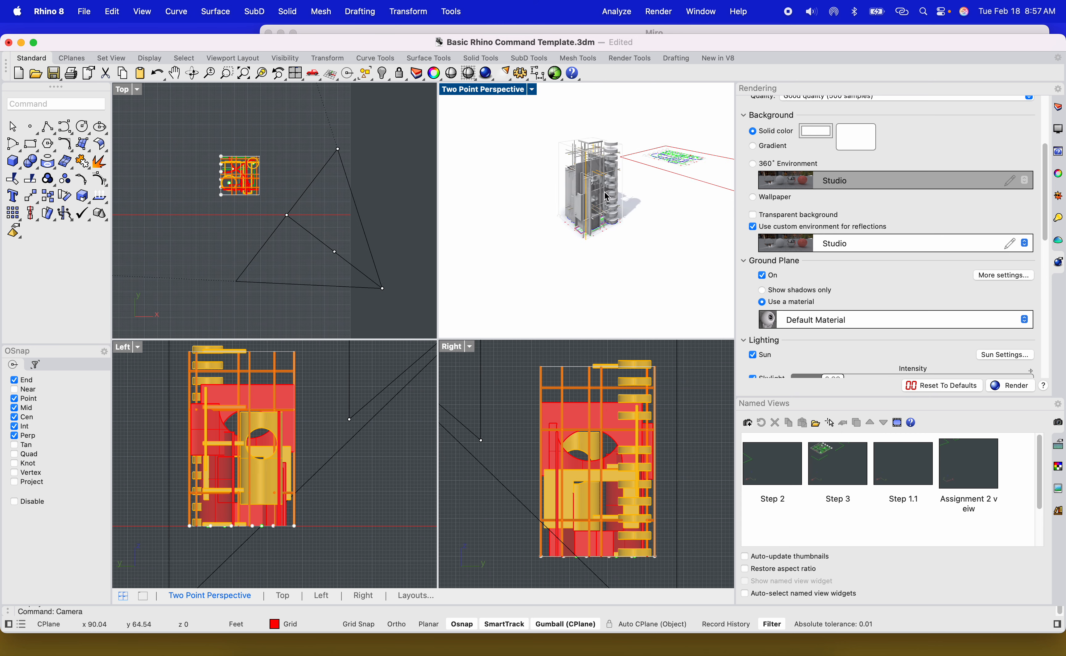
pyautogui.scroll(-8, 608, 191)
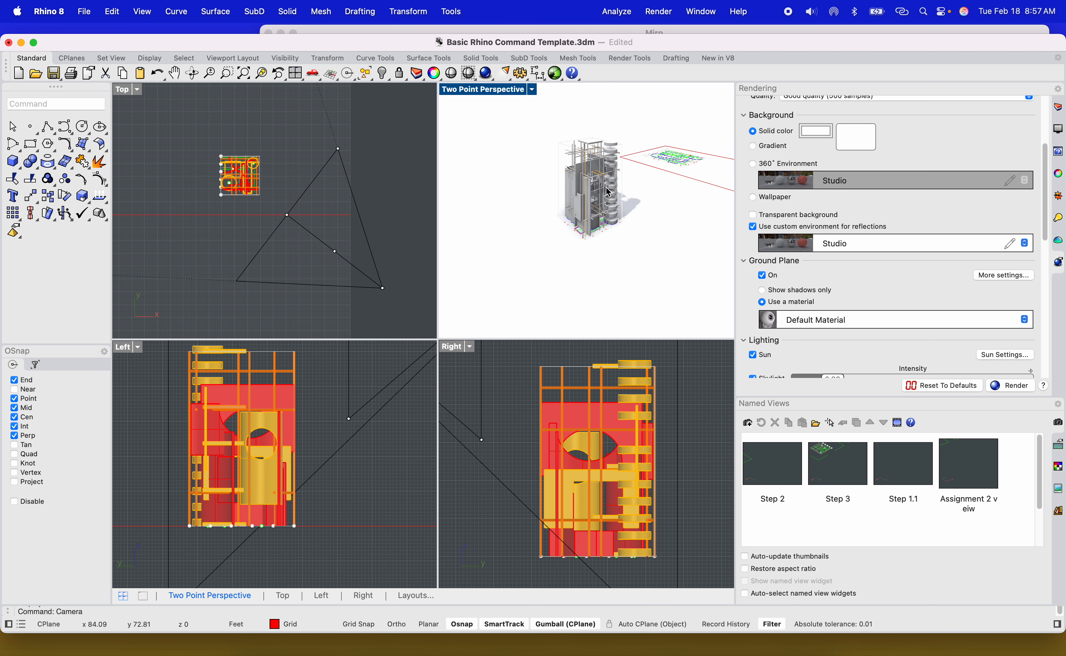
pyautogui.scroll(3, 606, 188)
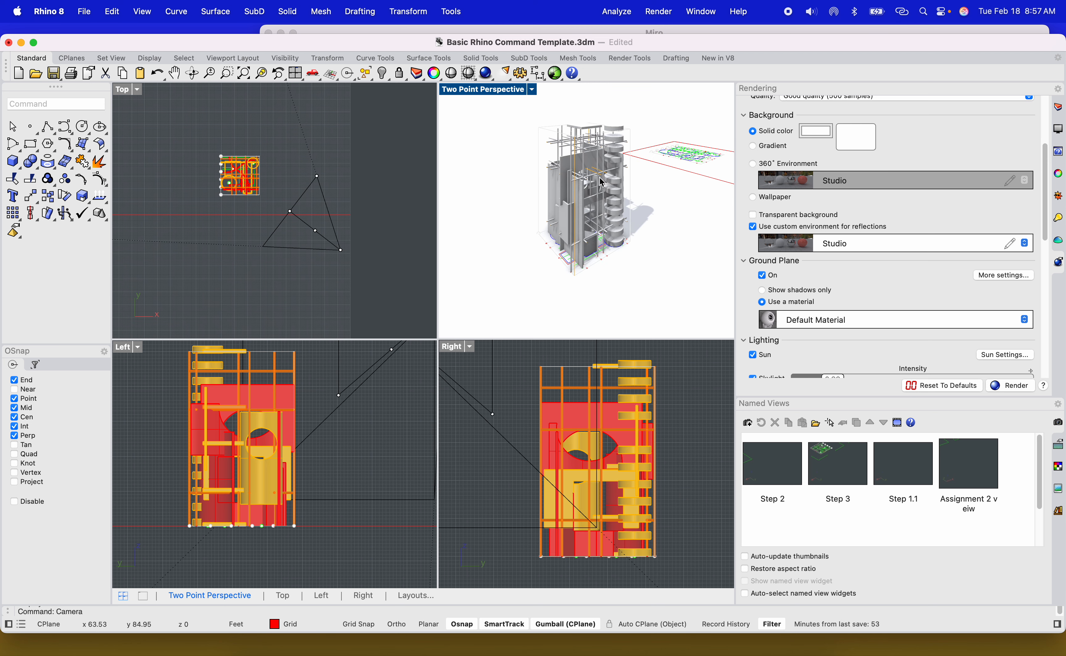
pyautogui.scroll(4, 598, 183)
pyautogui.moveTo(597, 183); pyautogui.dragTo(747, 205, button='right')
pyautogui.keyDown('shift'); pyautogui.moveTo(491, 220); pyautogui.dragTo(605, 228, button='right'); pyautogui.keyUp('shift')
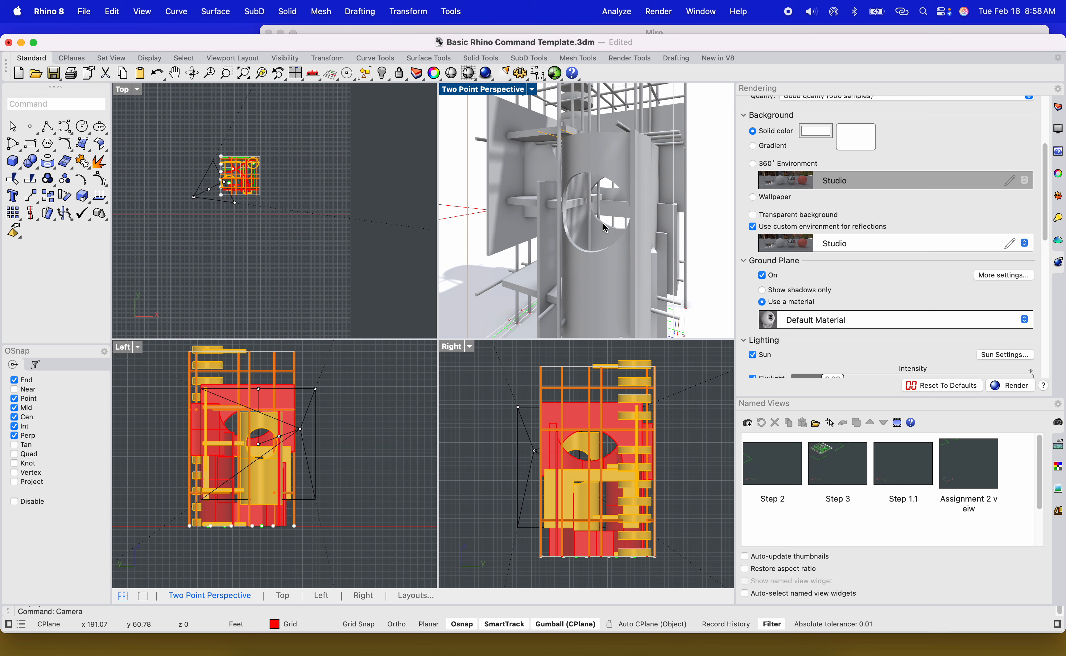
pyautogui.keyDown('shift'); pyautogui.moveTo(603, 222); pyautogui.dragTo(582, 246, button='right'); pyautogui.keyUp('shift')
pyautogui.scroll(-5, 620, 183)
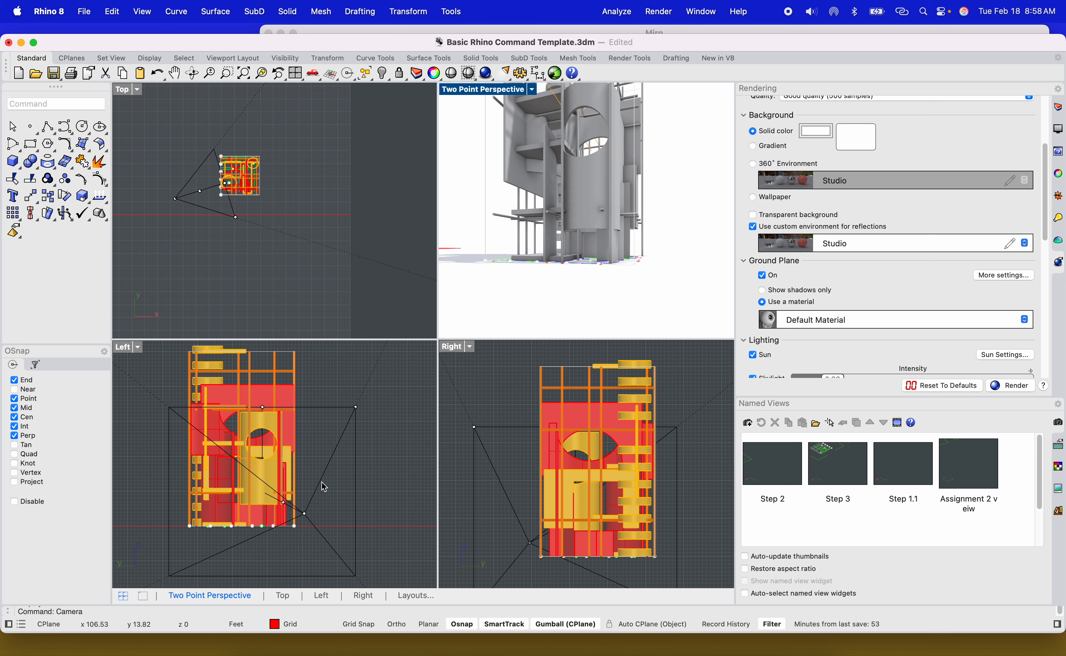
pyautogui.scroll(5, 306, 507)
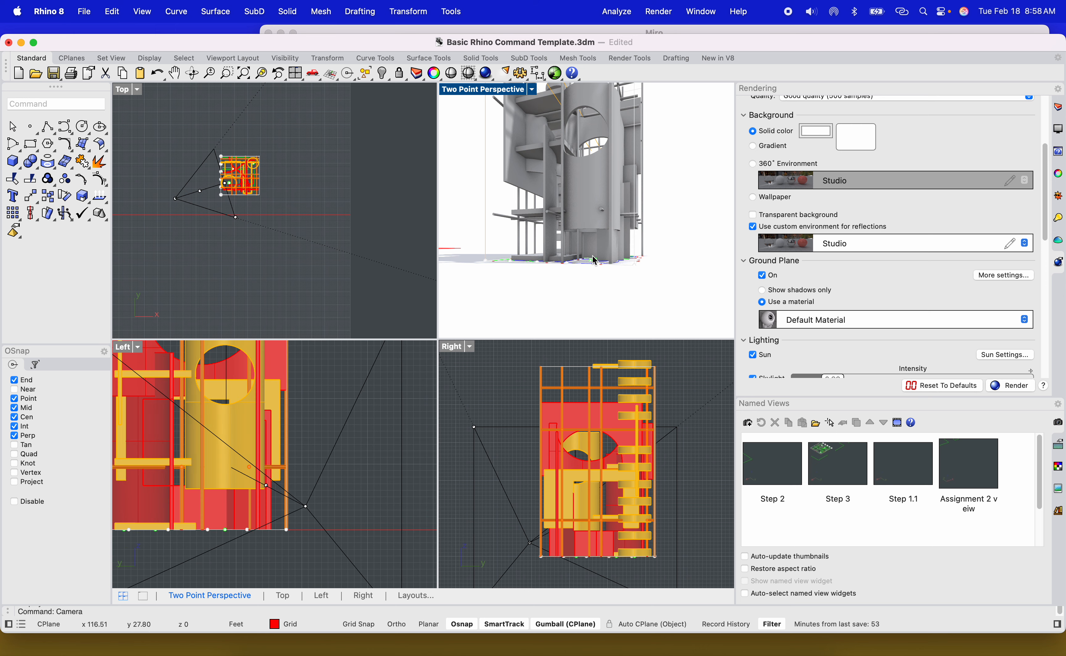
pyautogui.moveTo(595, 262); pyautogui.dragTo(598, 282, button='right')
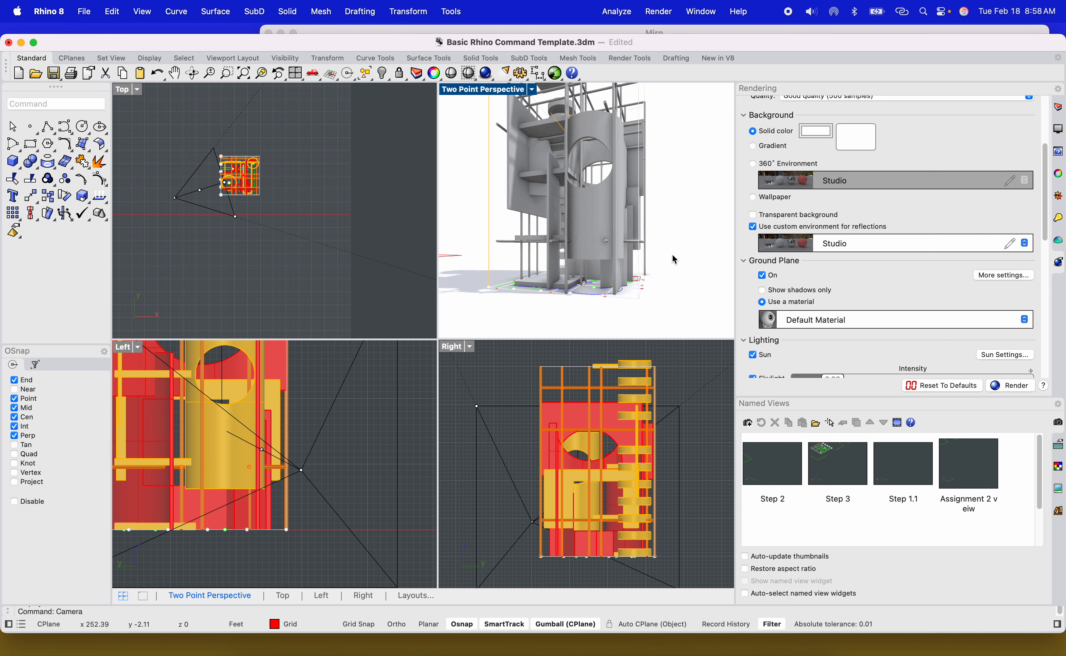
pyautogui.moveTo(674, 260)
pyautogui.mouseDown(button='right')
pyautogui.moveTo(667, 250)
pyautogui.moveTo(727, 251)
pyautogui.moveTo(667, 253)
pyautogui.moveTo(690, 236)
pyautogui.moveTo(693, 263)
pyautogui.moveTo(680, 270)
pyautogui.mouseUp(button='right')
# Maximize the Two Point Perspective viewport and refine the camera framing of the whole tower.
pyautogui.doubleClick(503, 90)
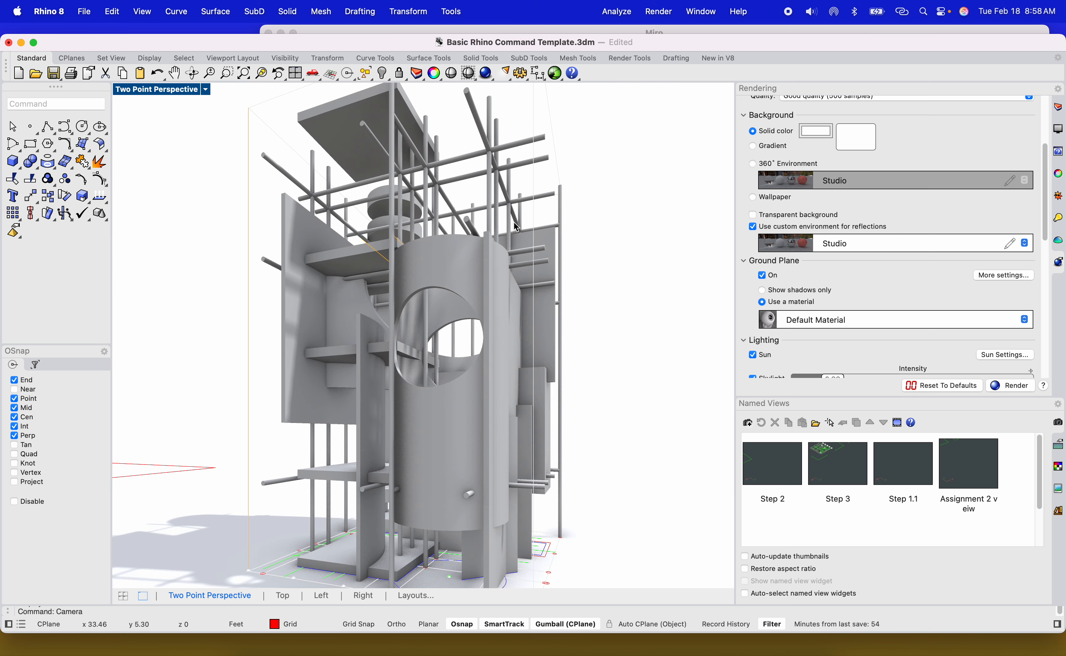
pyautogui.keyDown('shift'); pyautogui.moveTo(514, 222); pyautogui.dragTo(543, 370, button='right'); pyautogui.keyUp('shift')
pyautogui.scroll(-3, 538, 354)
# Open the Sun settings with the Sun command and set the sun altitude to about 59.6°.
pyautogui.write('s')
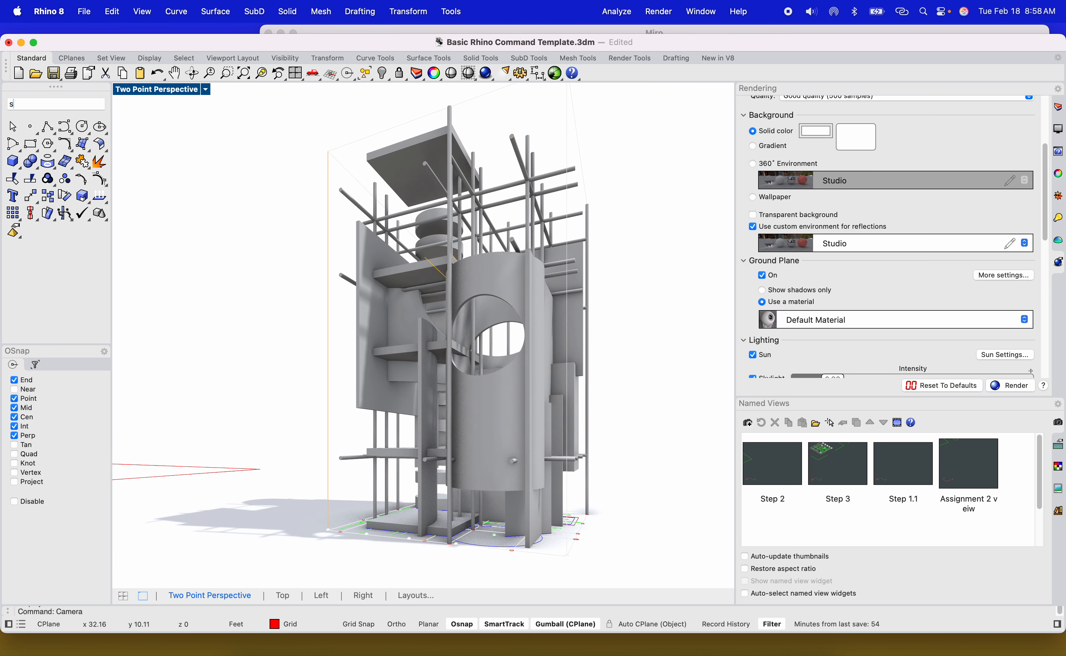
pyautogui.write('un')
pyautogui.press('Return')
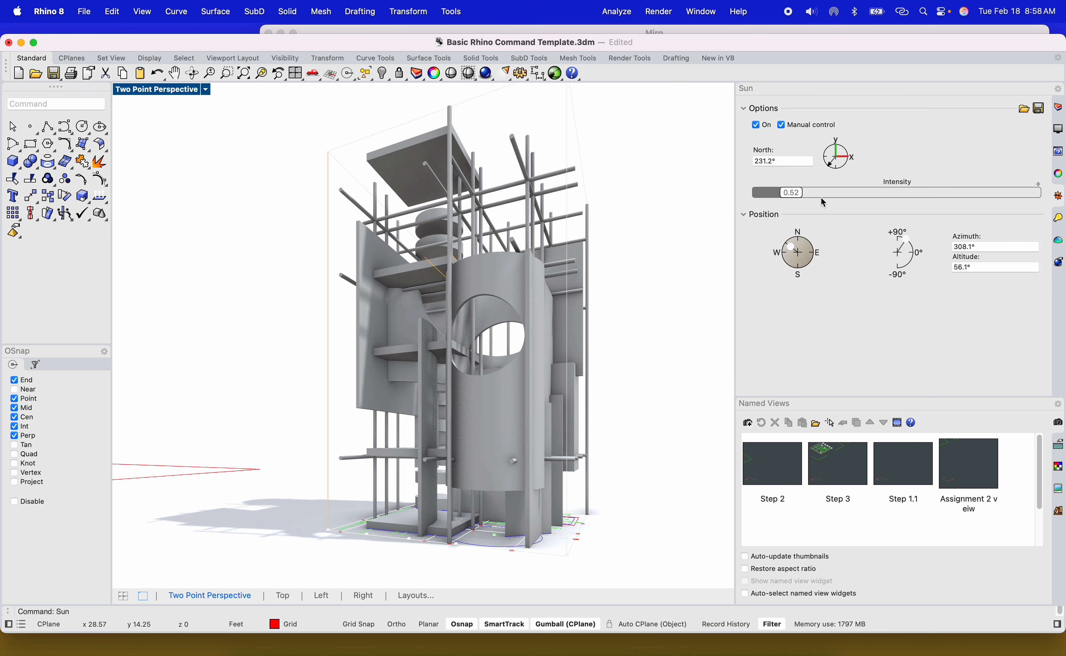
pyautogui.moveTo(906, 243); pyautogui.dragTo(904, 241)
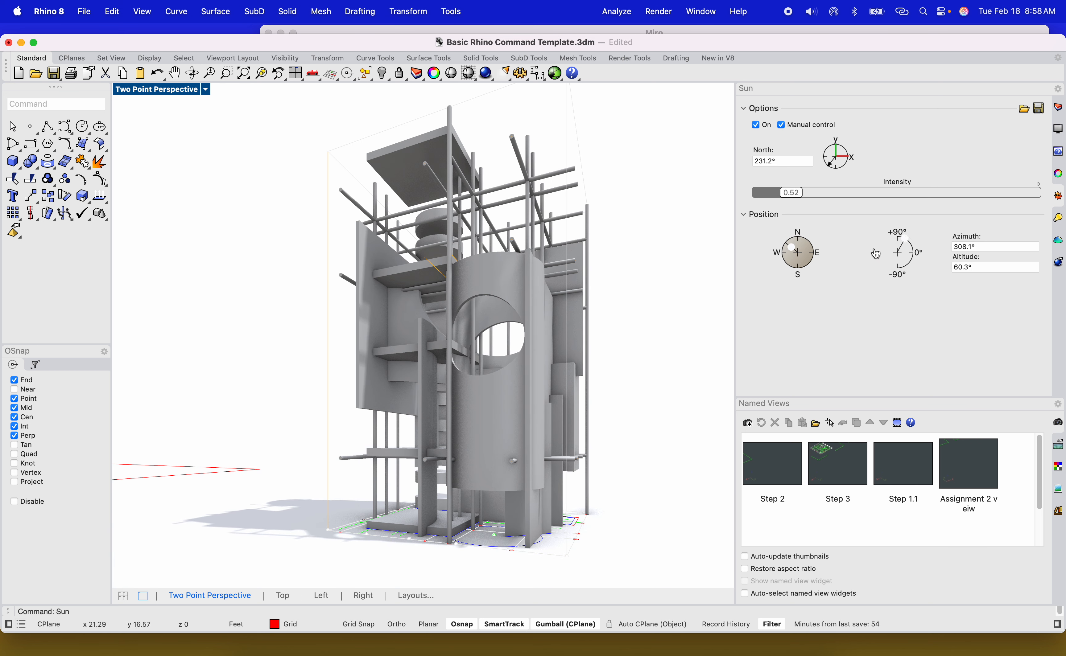
pyautogui.moveTo(902, 238); pyautogui.dragTo(907, 241)
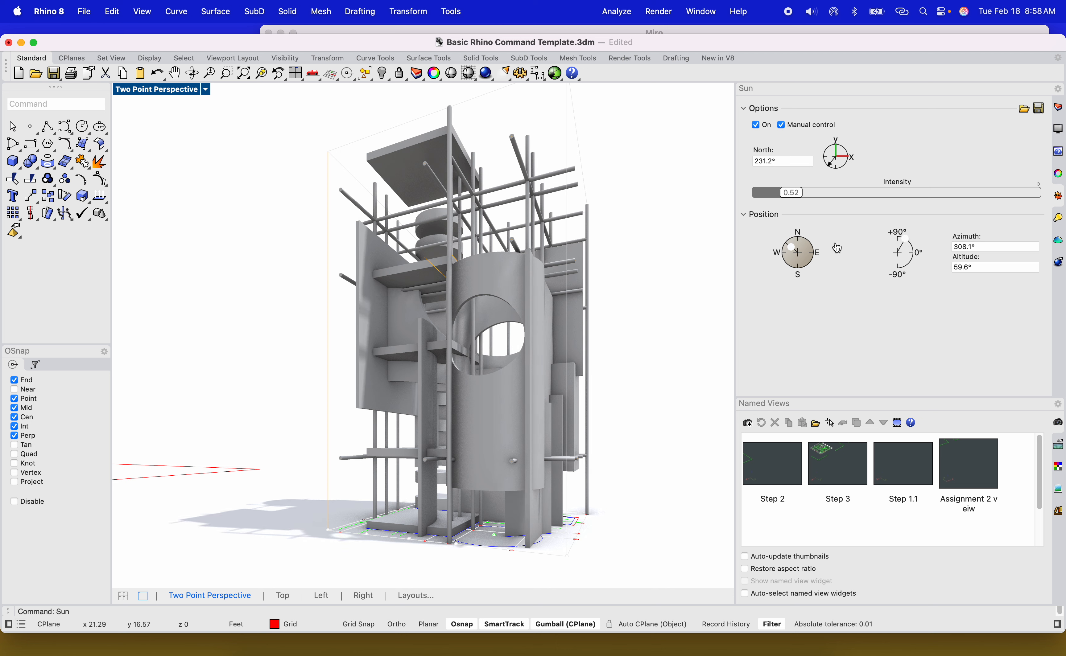
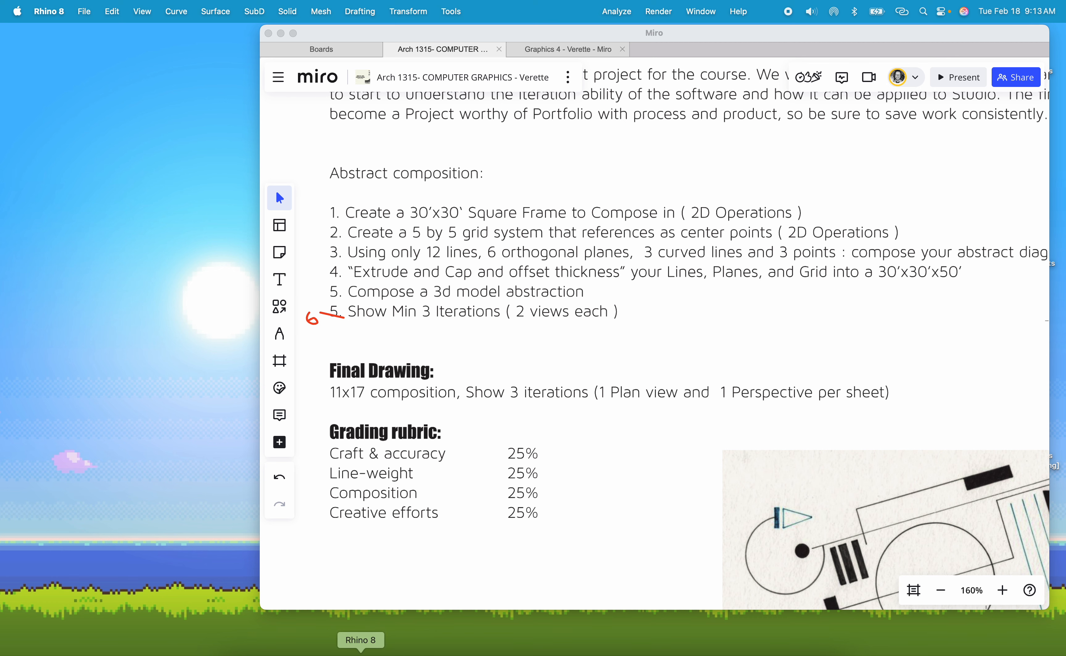
# Return to Rhino and move the render window of 'Veiw 1 photo.jpg' aside to uncover the modelling viewport.
pyautogui.hotkey('ctrl', 'Up')
pyautogui.click(361, 651)
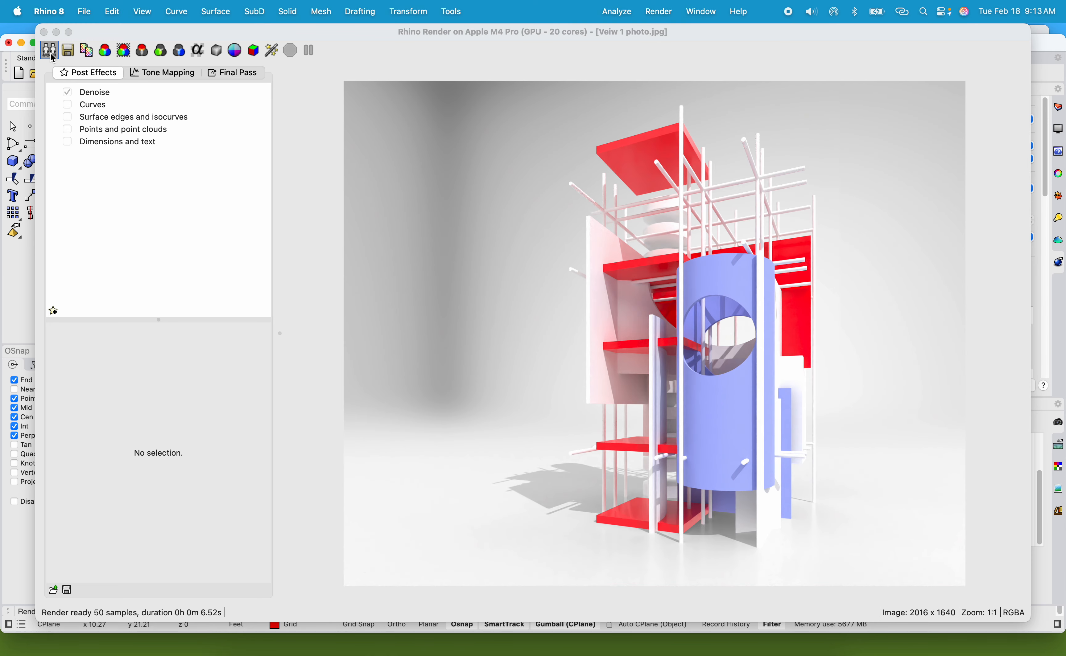
pyautogui.moveTo(94, 37); pyautogui.dragTo(106, 89)
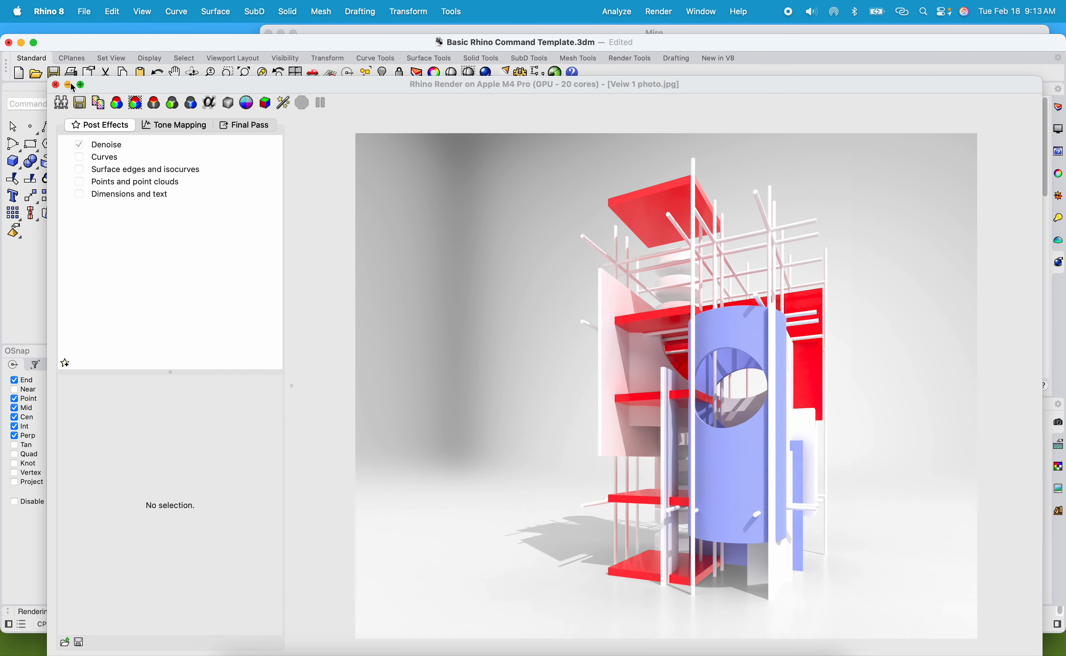
pyautogui.click(81, 85)
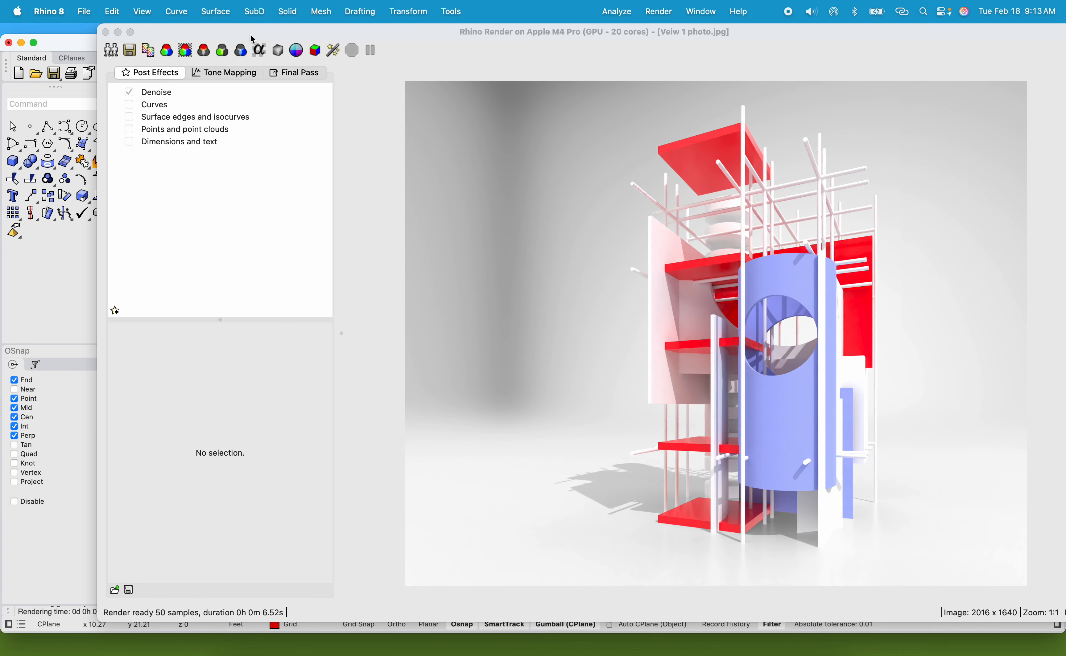
pyautogui.moveTo(158, 35); pyautogui.dragTo(158, 55)
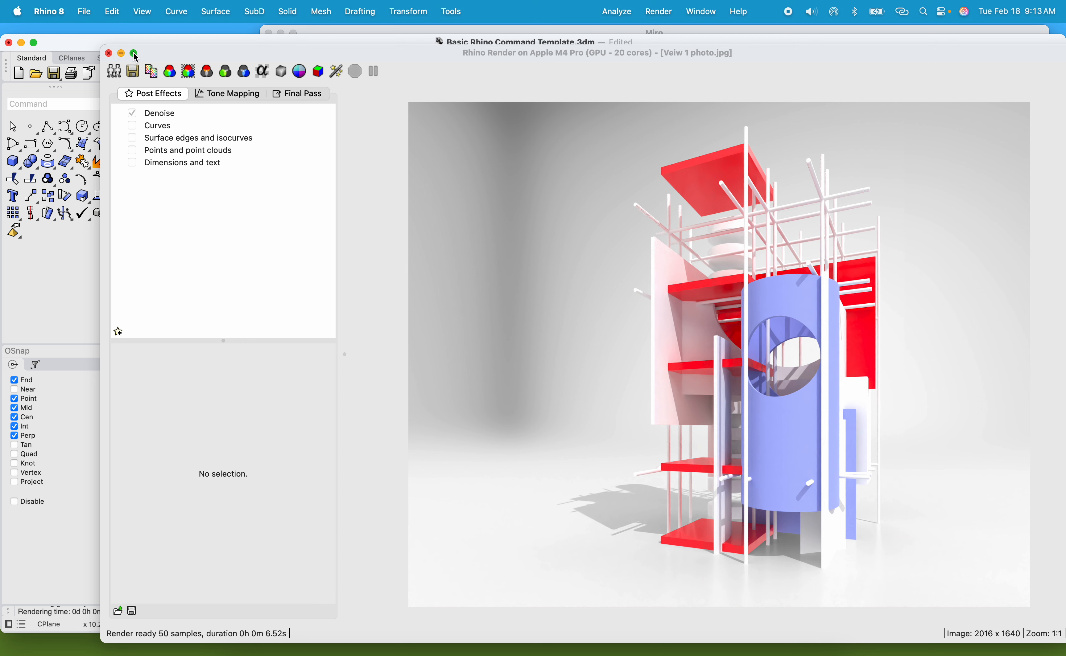
pyautogui.moveTo(77, 46)
pyautogui.mouseDown()
pyautogui.moveTo(152, 74)
pyautogui.moveTo(96, 35)
pyautogui.mouseUp()
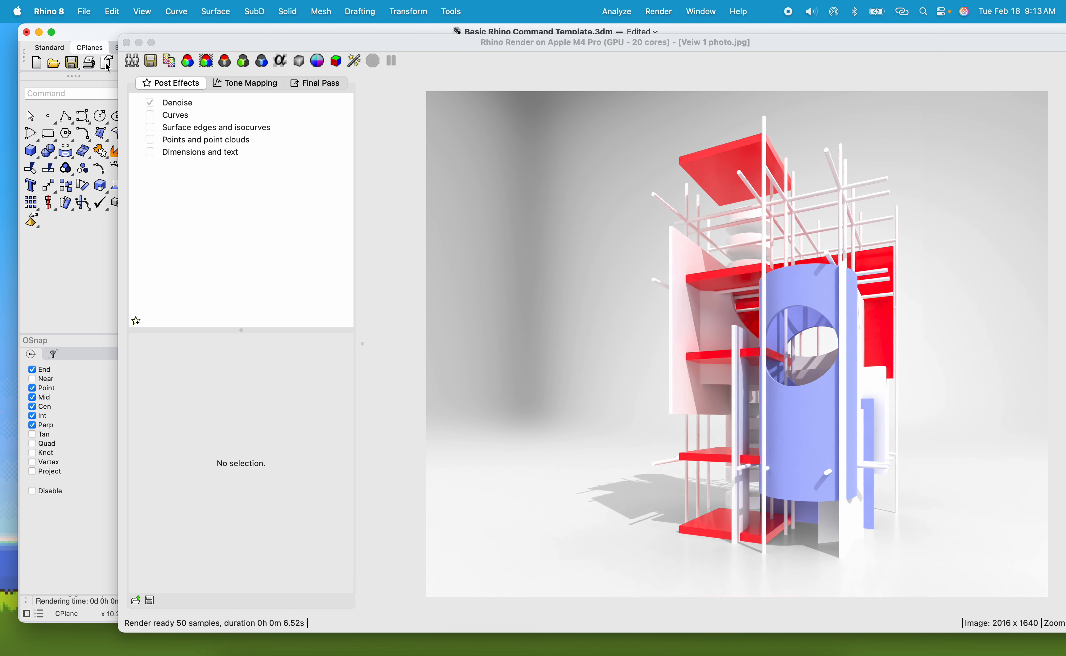
pyautogui.moveTo(176, 48); pyautogui.dragTo(172, 340)
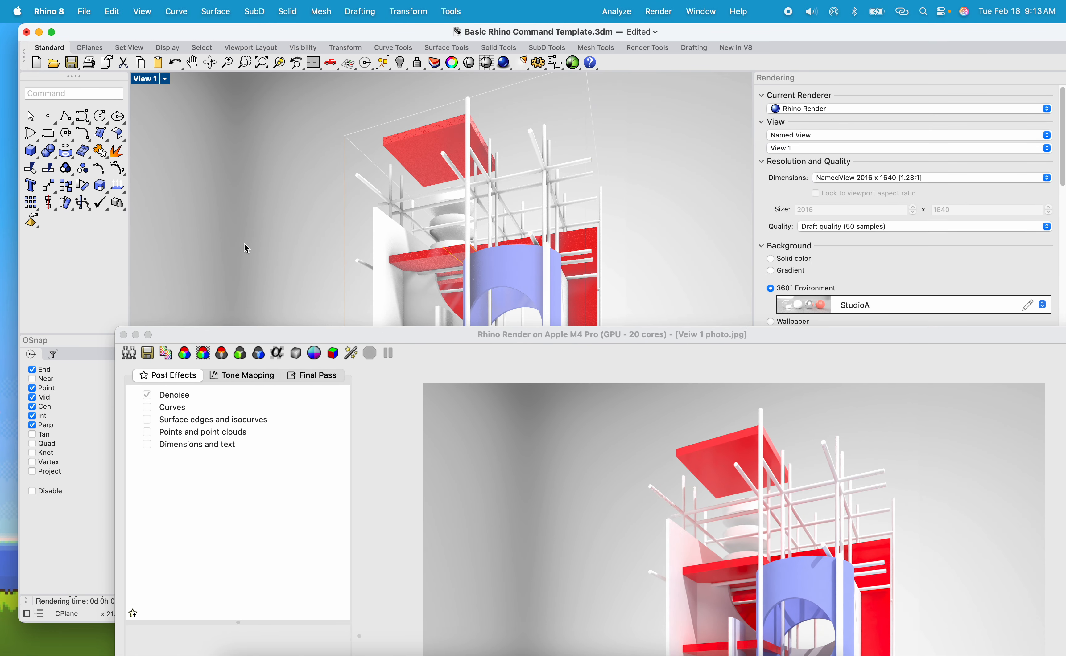
pyautogui.moveTo(244, 245); pyautogui.dragTo(266, 257, button='right')
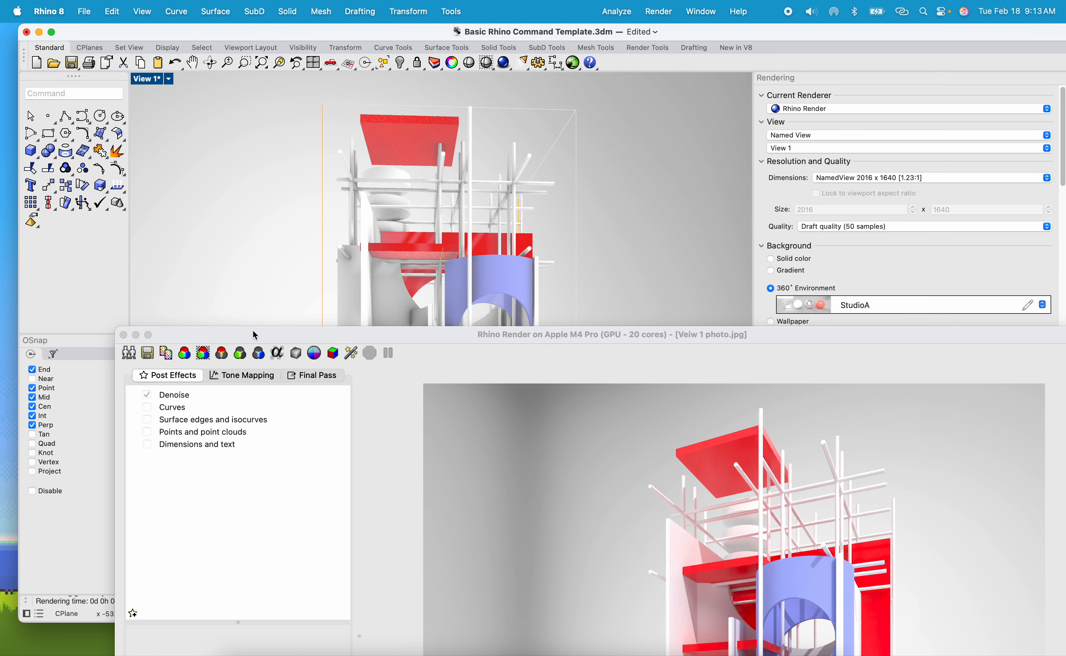
pyautogui.moveTo(256, 335); pyautogui.dragTo(260, 155)
pyautogui.moveTo(153, 160); pyautogui.dragTo(969, 615)
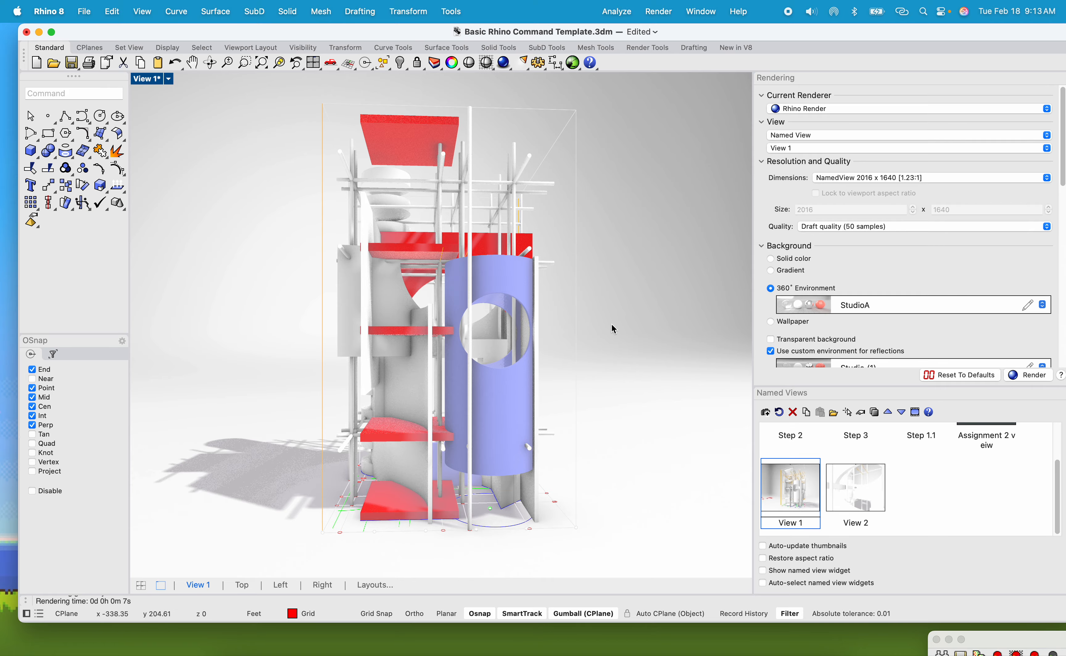
# Switch the viewport's display mode to Shaded and zoom out to show the tower and plan frames.
pyautogui.click(169, 79)
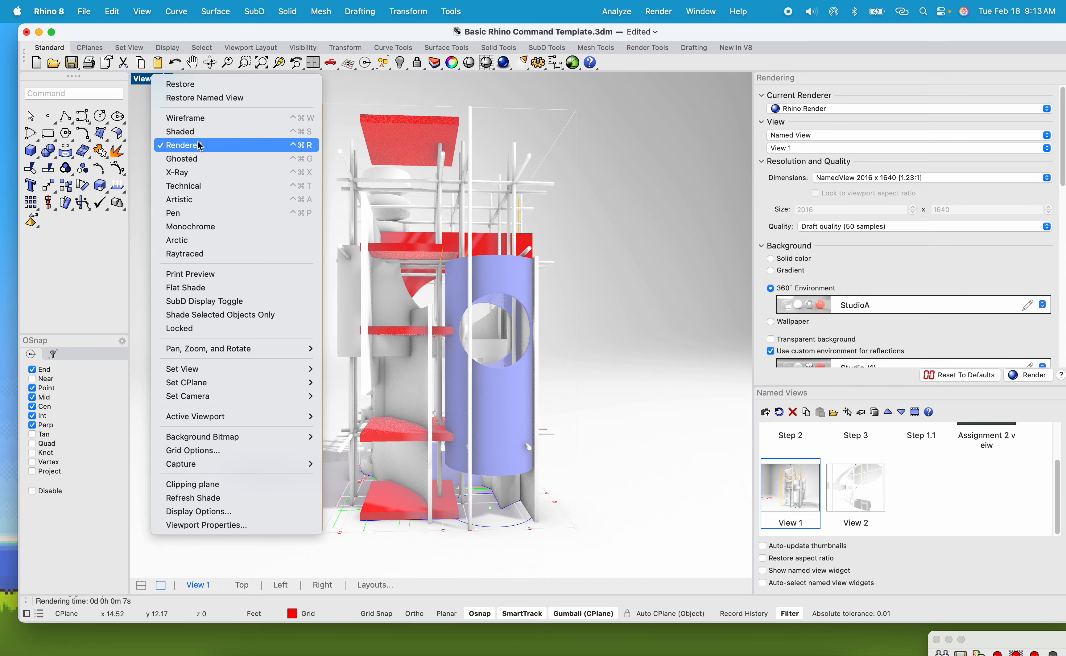
pyautogui.click(192, 132)
pyautogui.scroll(-8, 342, 230)
pyautogui.moveTo(512, 266); pyautogui.dragTo(455, 389, button='right')
pyautogui.scroll(-8, 397, 303)
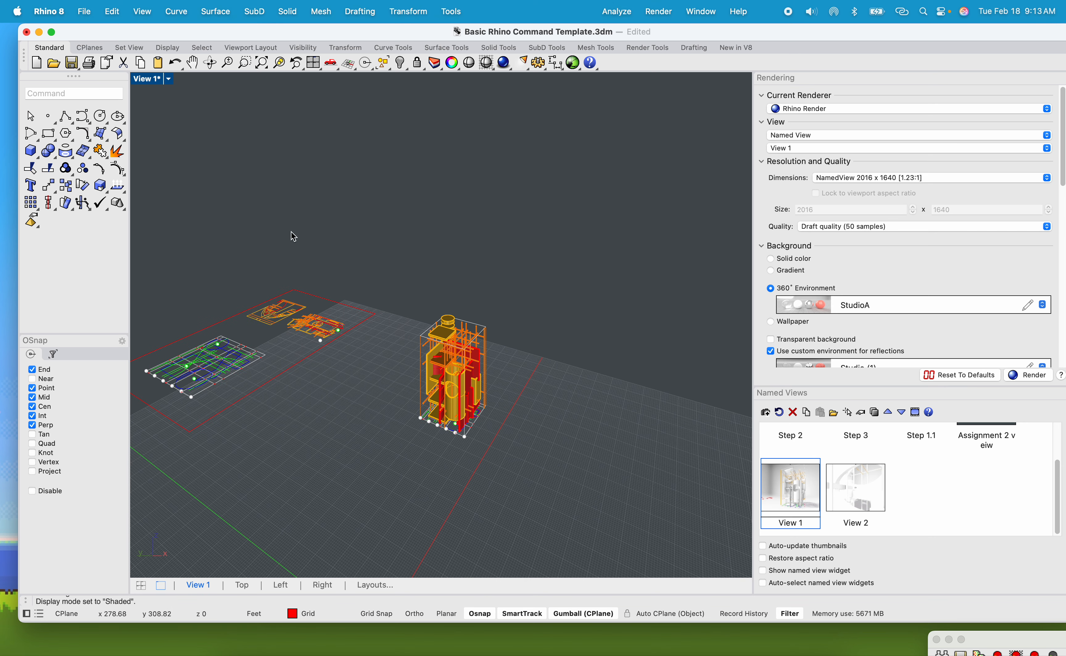
# Set the viewport to the NE isometric view of the model.
pyautogui.click(149, 81)
pyautogui.moveTo(302, 371)
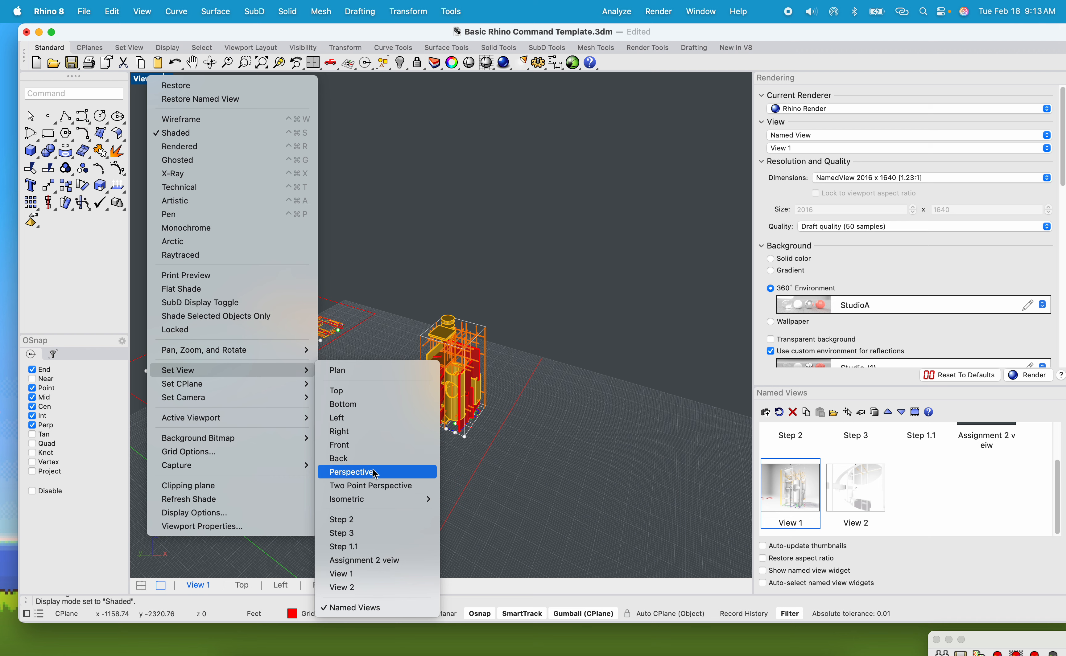
pyautogui.moveTo(376, 499)
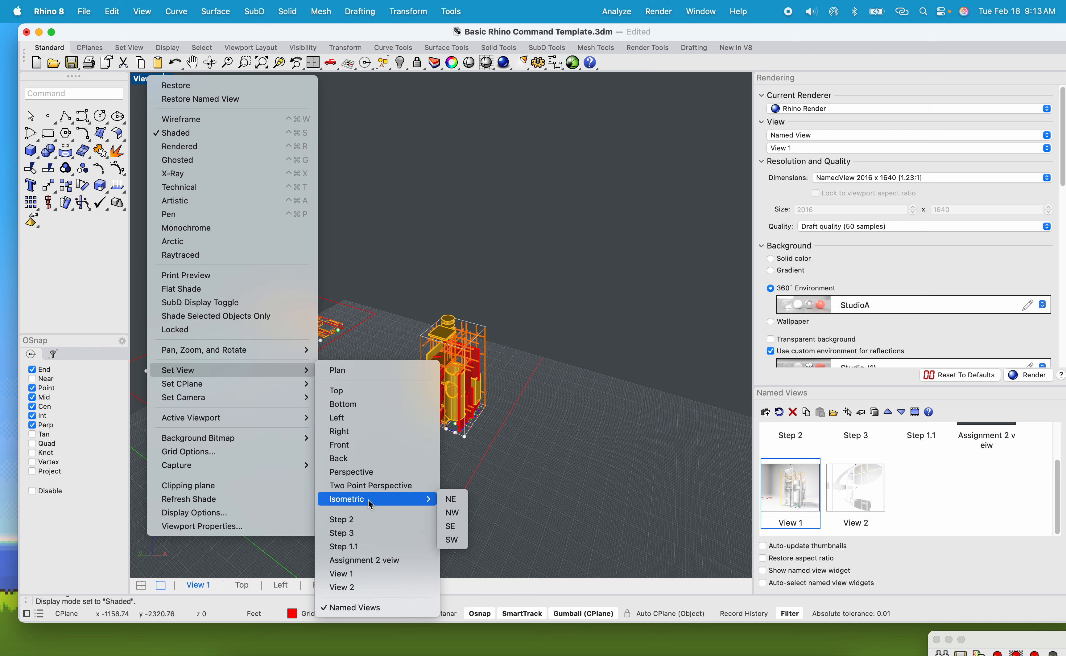
pyautogui.click(453, 498)
pyautogui.scroll(6, 453, 451)
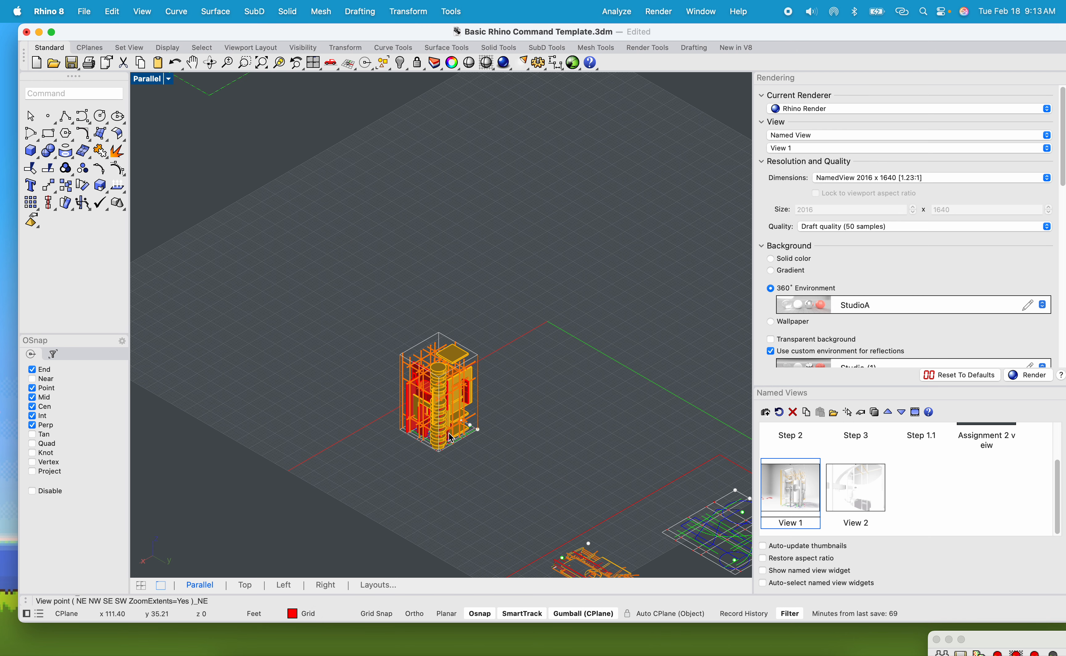
pyautogui.moveTo(456, 437); pyautogui.dragTo(488, 362, button='right')
# Restore the four-viewport layout and maximize the Top viewport.
pyautogui.doubleClick(149, 86)
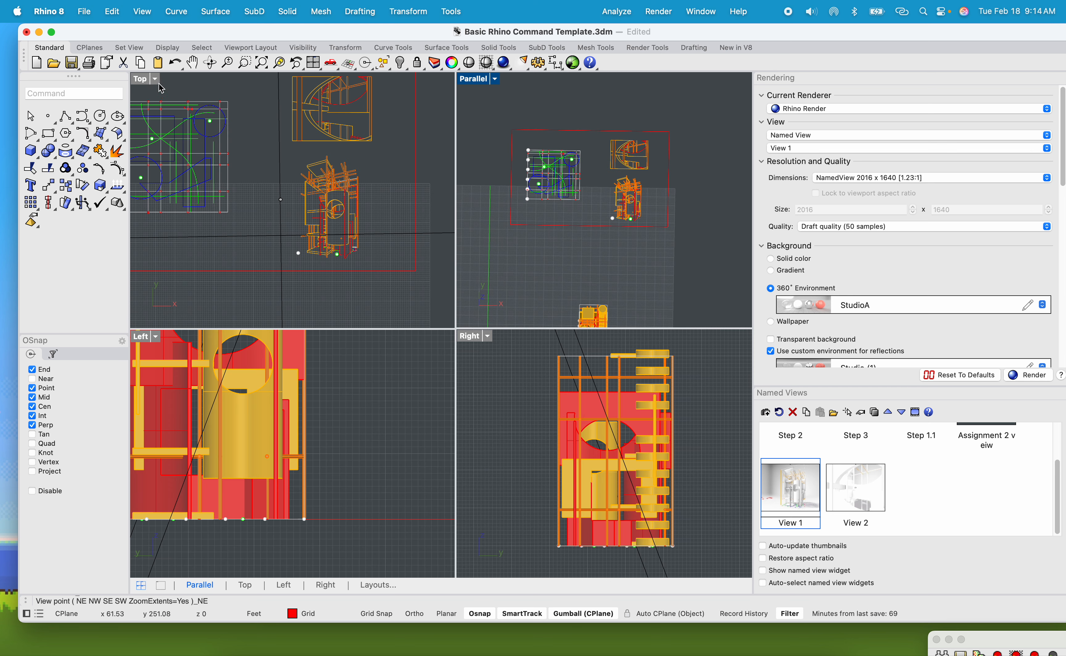
pyautogui.doubleClick(143, 85)
pyautogui.scroll(-5, 373, 226)
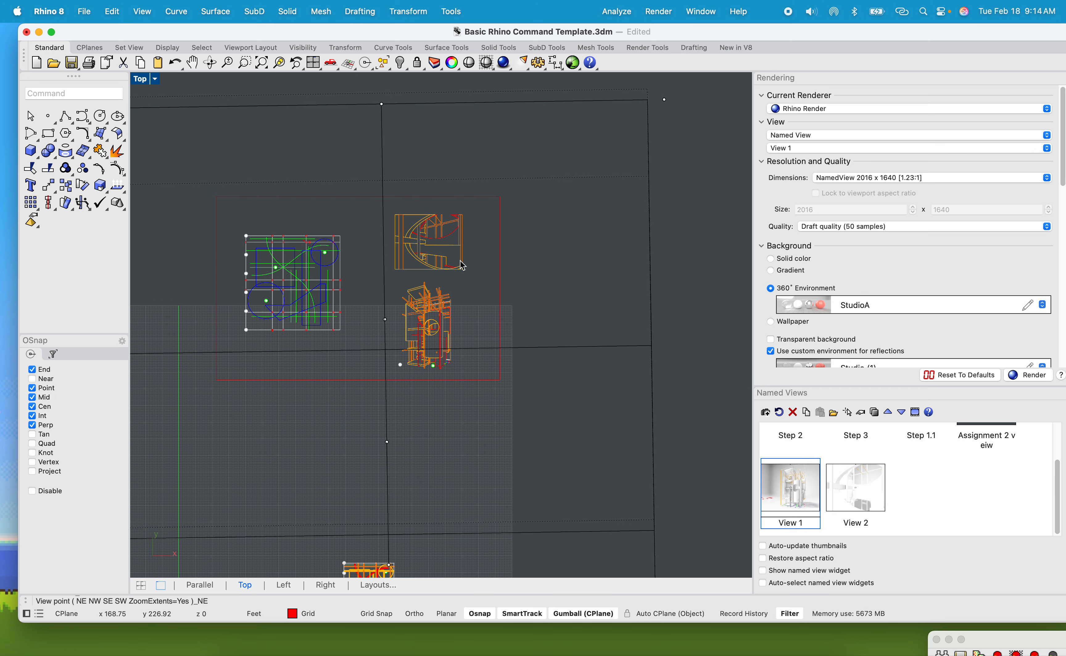
# Run the Picture command and place 'Veiw 1 photo.jpg' as a small picture to the right of the frames.
pyautogui.write('Pci')
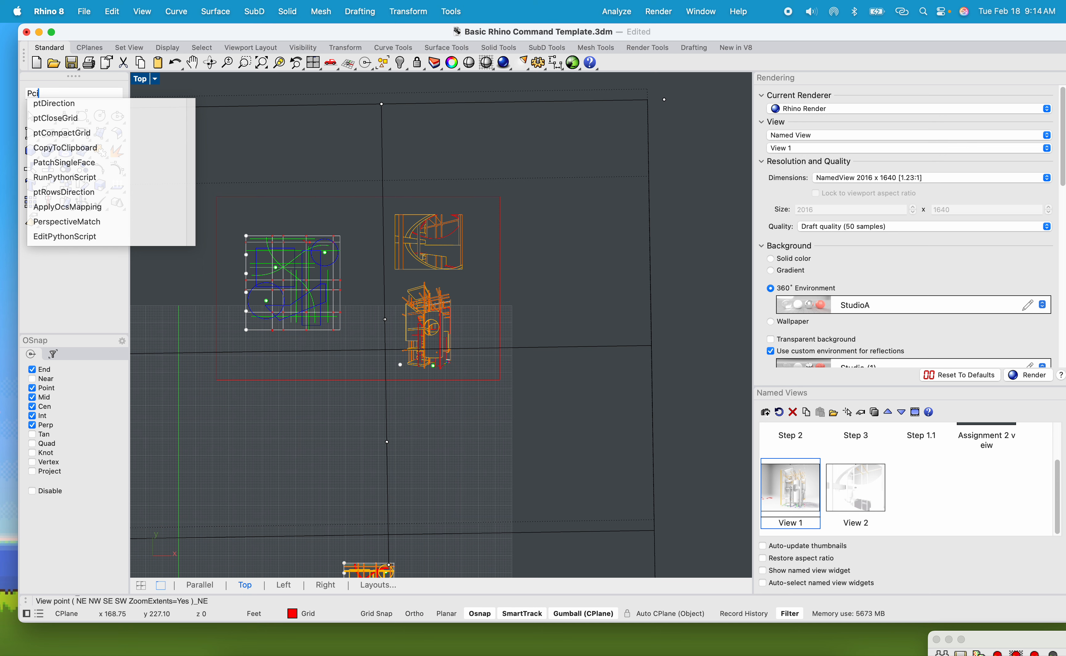
pyautogui.write('tu')
pyautogui.press('BackSpace')
pyautogui.press('BackSpace')
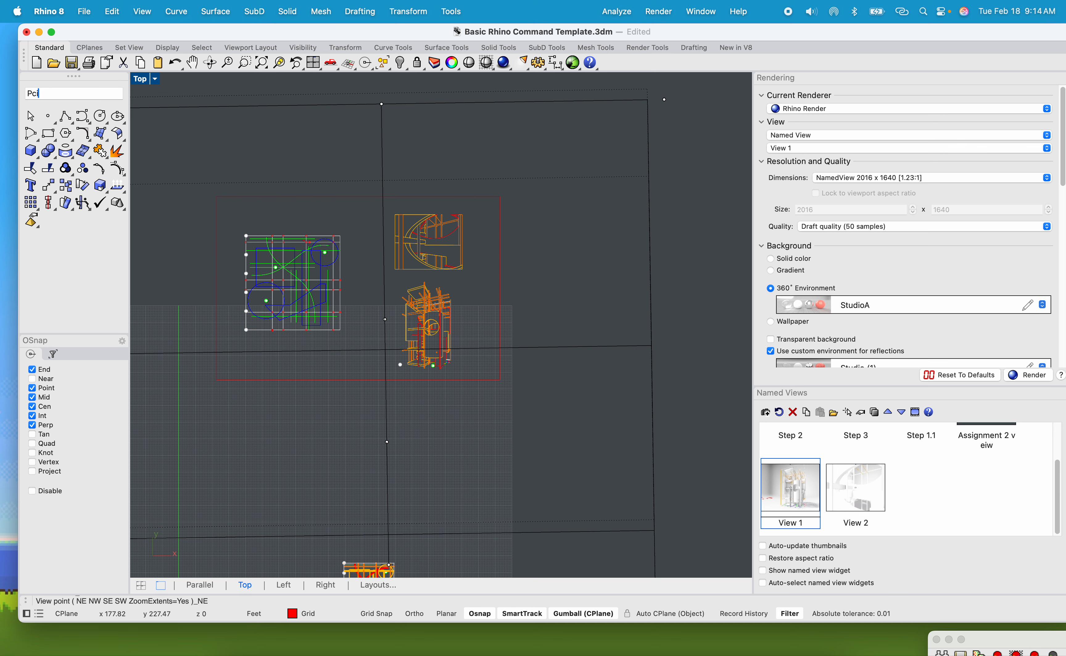
pyautogui.write('icture')
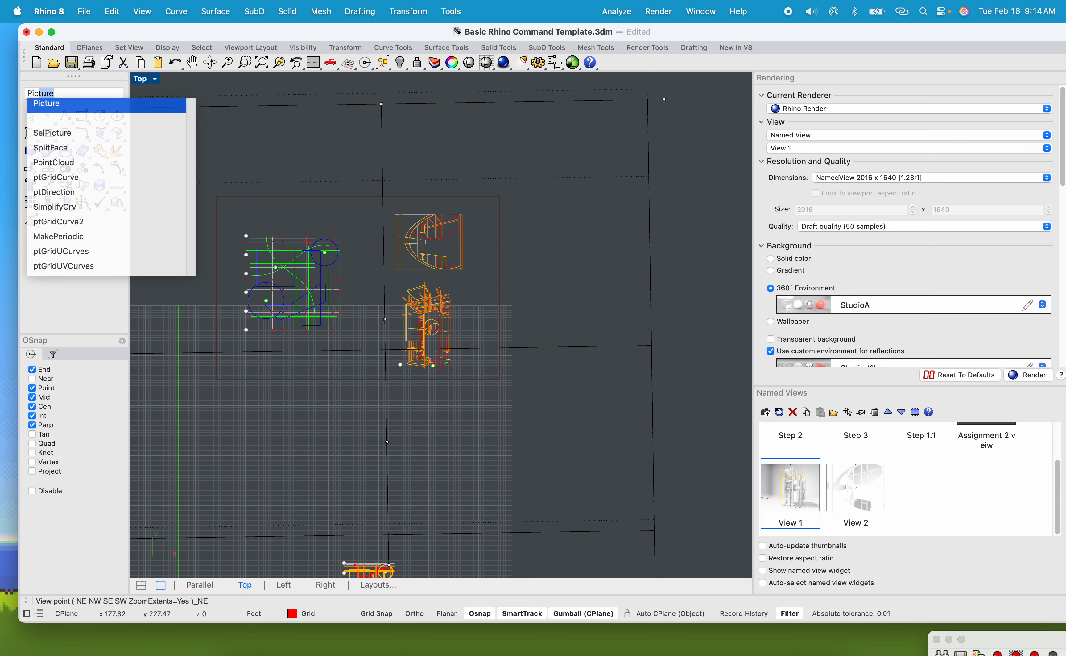
pyautogui.press('Return')
pyautogui.doubleClick(378, 117)
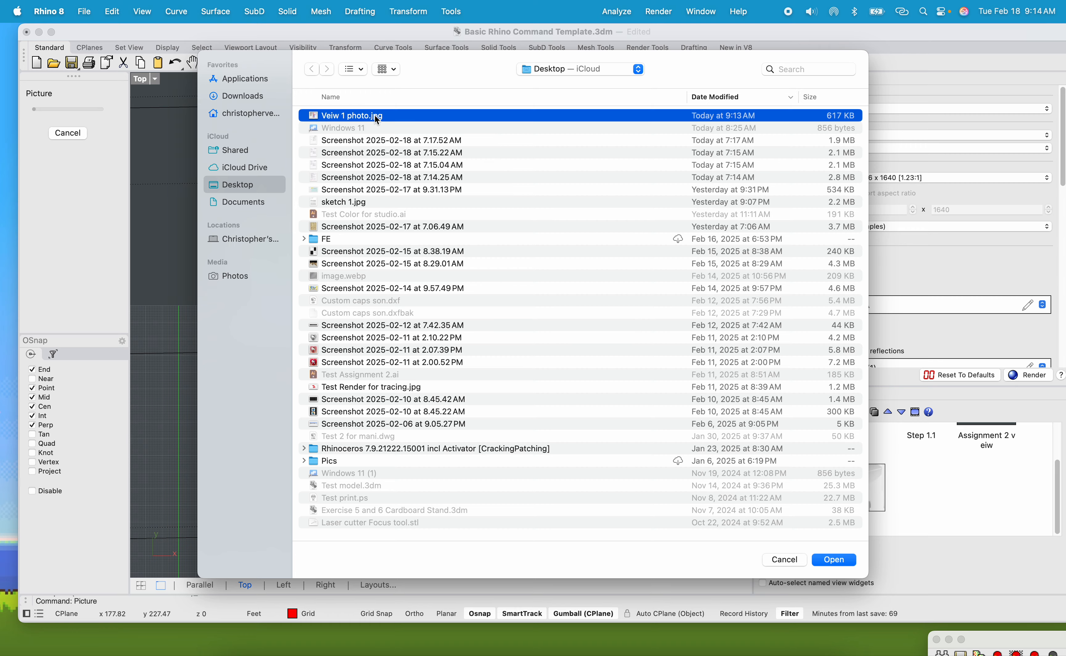
pyautogui.scroll(-5, 475, 325)
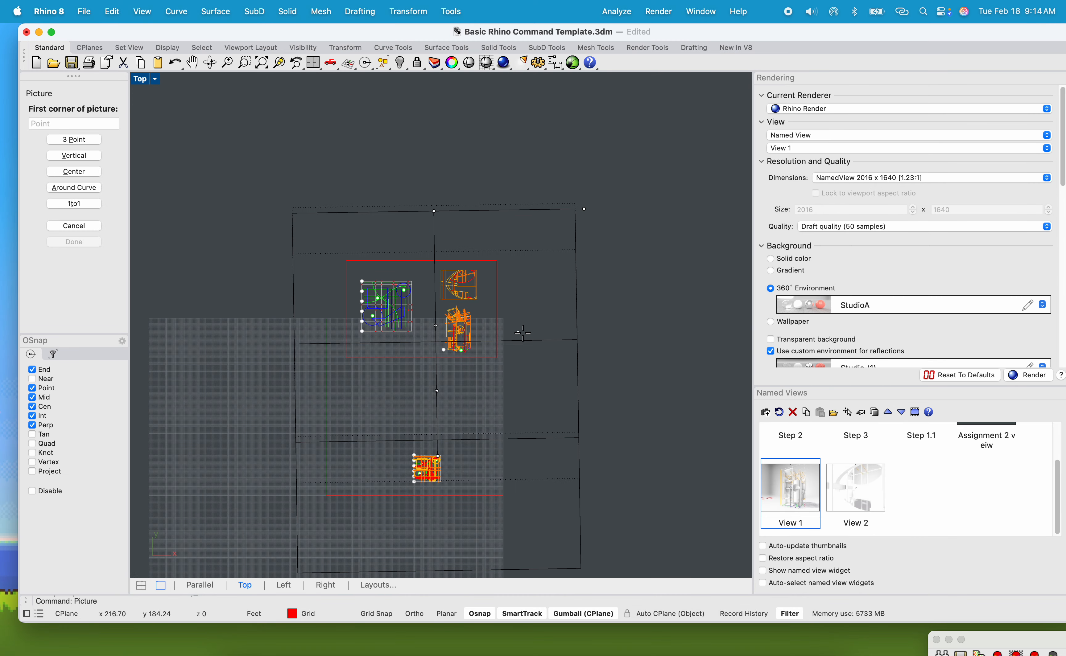
pyautogui.click(625, 401)
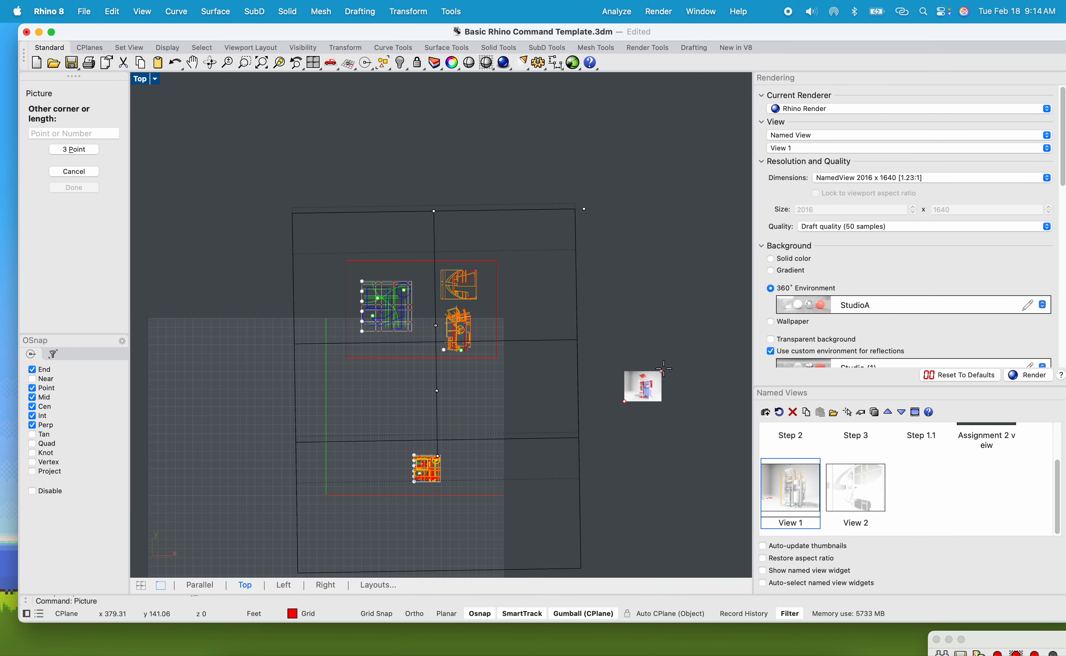
pyautogui.click(704, 349)
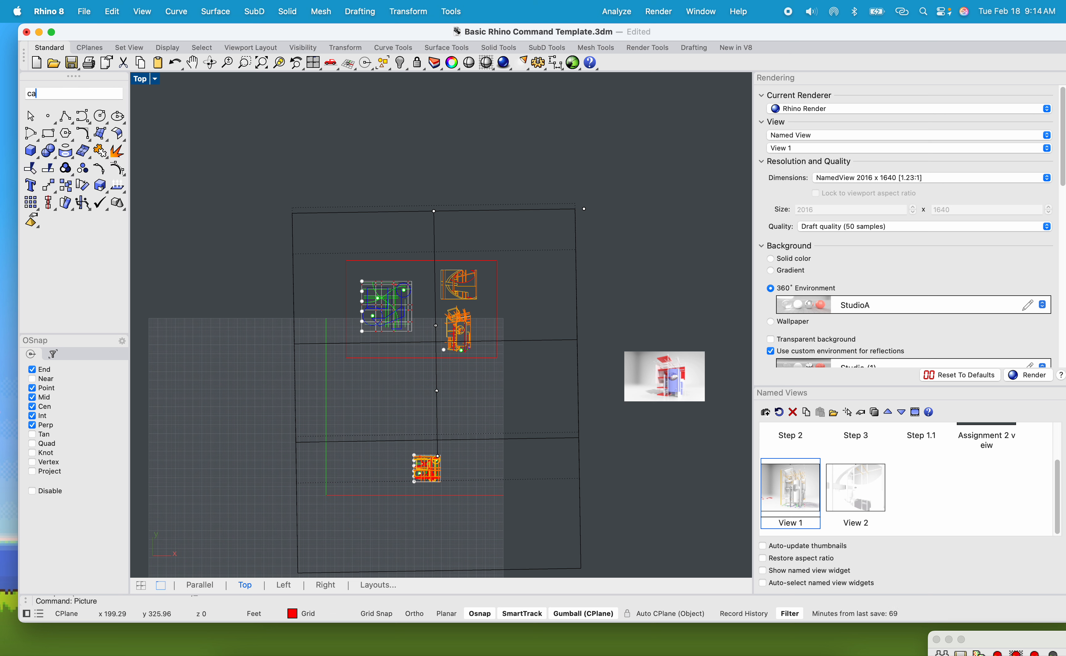
# Hide the camera object with the Camera command.
pyautogui.write('camera')
pyautogui.press('Return')
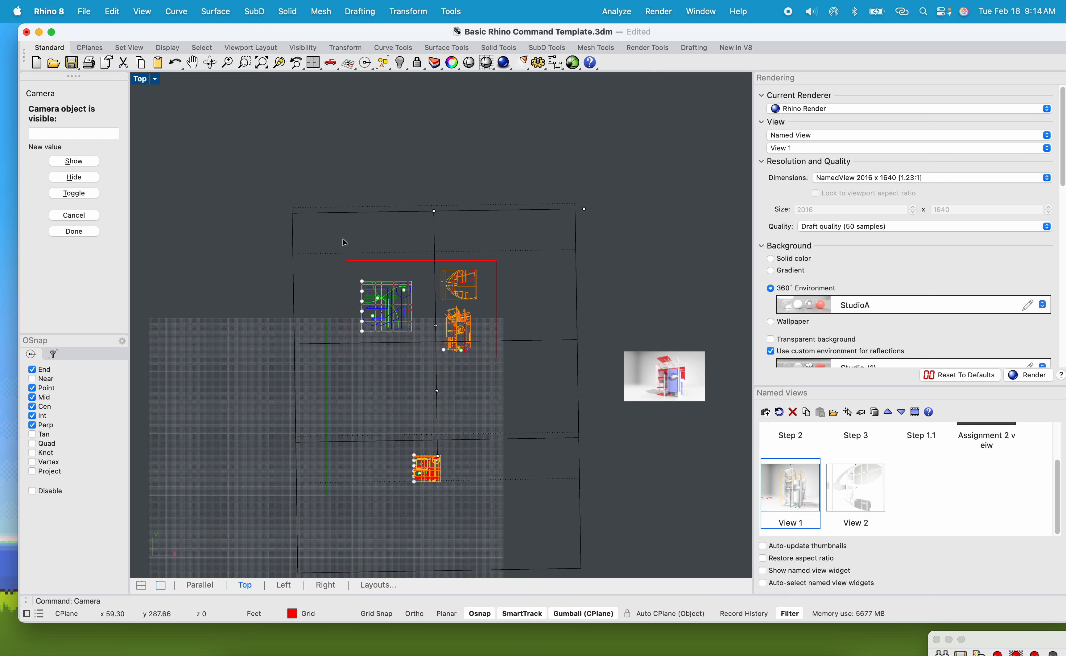
pyautogui.click(71, 179)
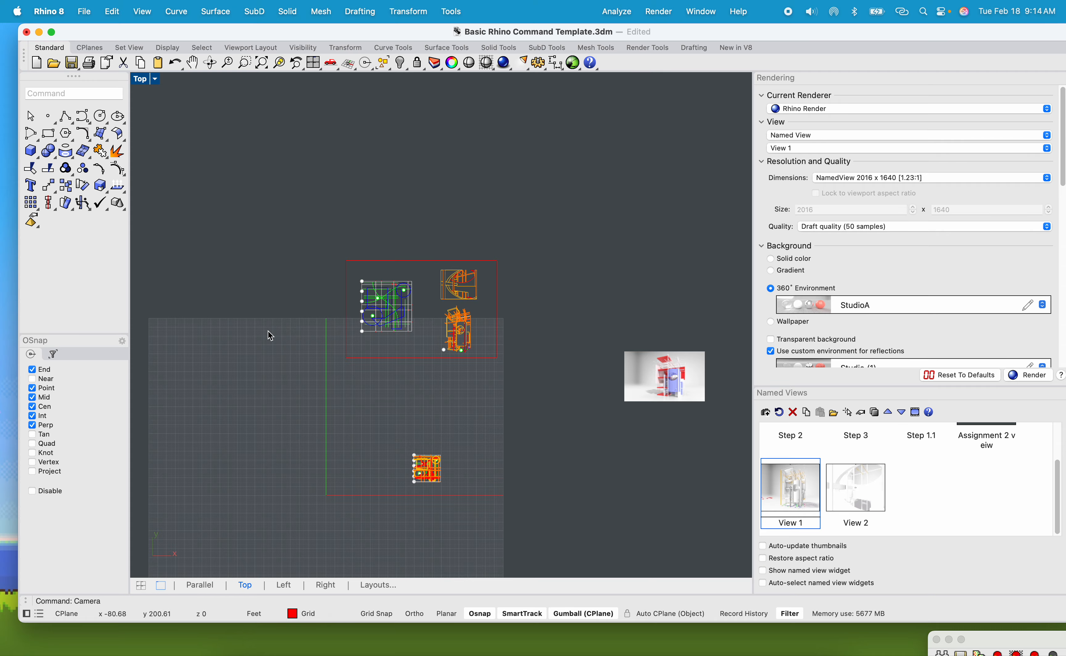
# Select and delete the small placed picture.
pyautogui.moveTo(674, 379); pyautogui.dragTo(652, 311)
pyautogui.scroll(18, 428, 336)
pyautogui.scroll(-8, 487, 339)
pyautogui.scroll(4, 517, 333)
pyautogui.press('Delete')
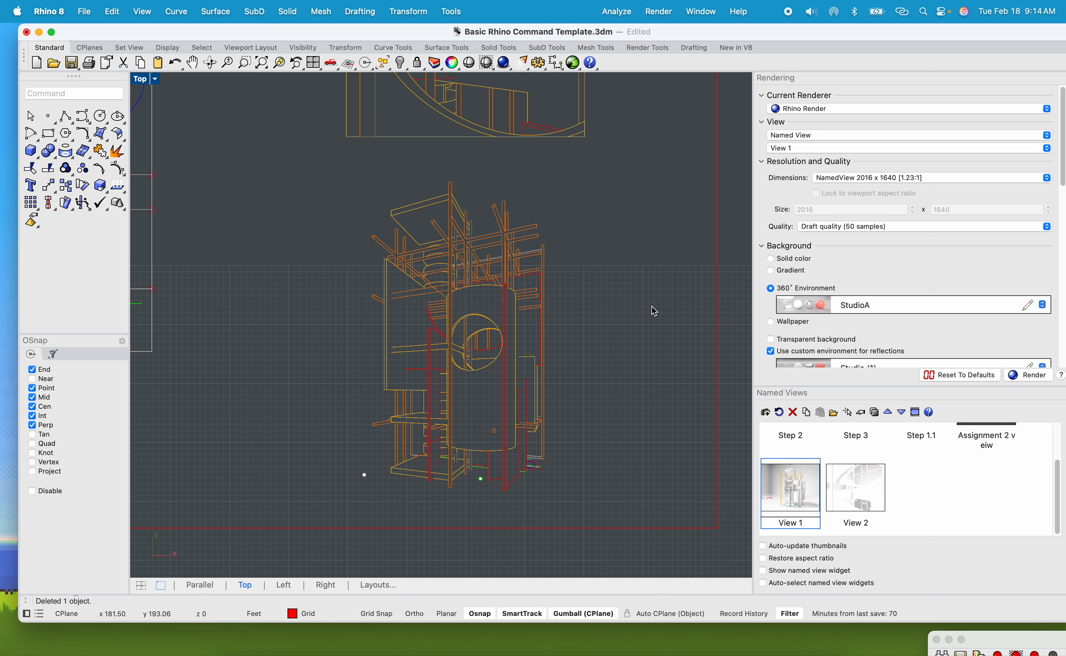
# Repeat the Picture command and place 'Veiw 1 photo.jpg' as a large picture over the tower in the Top view.
pyautogui.press('Return')
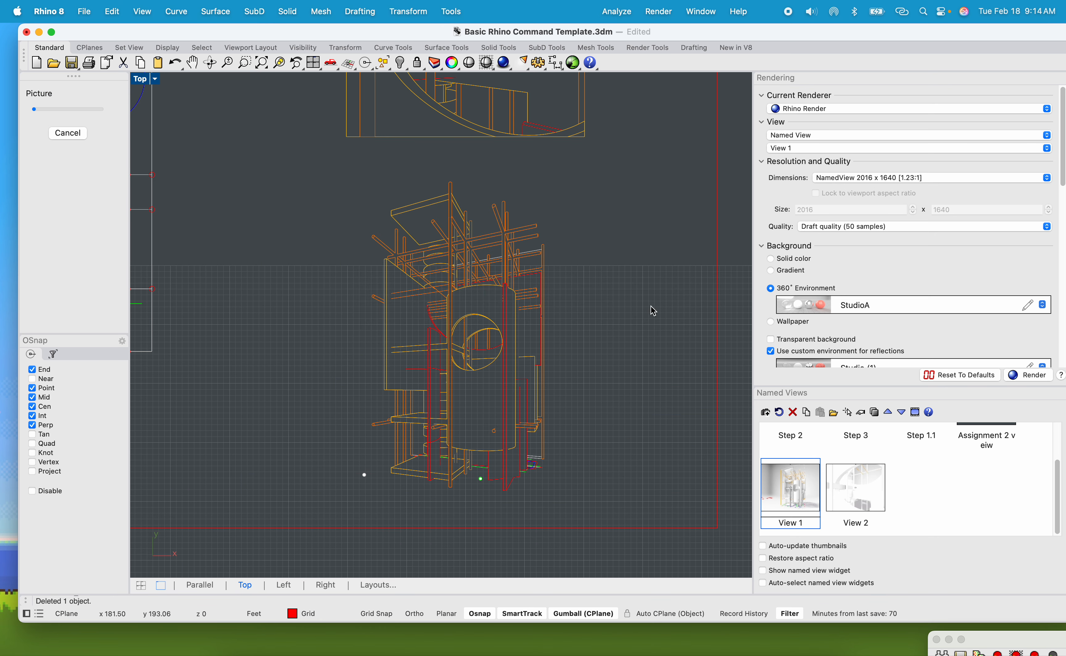
pyautogui.doubleClick(363, 117)
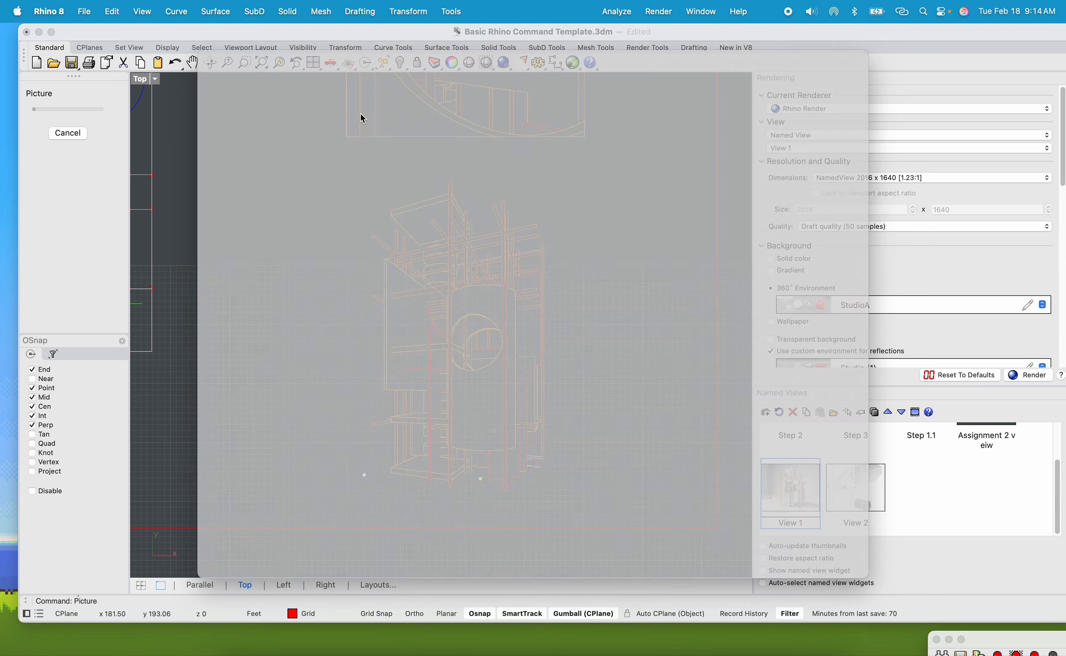
pyautogui.click(296, 477)
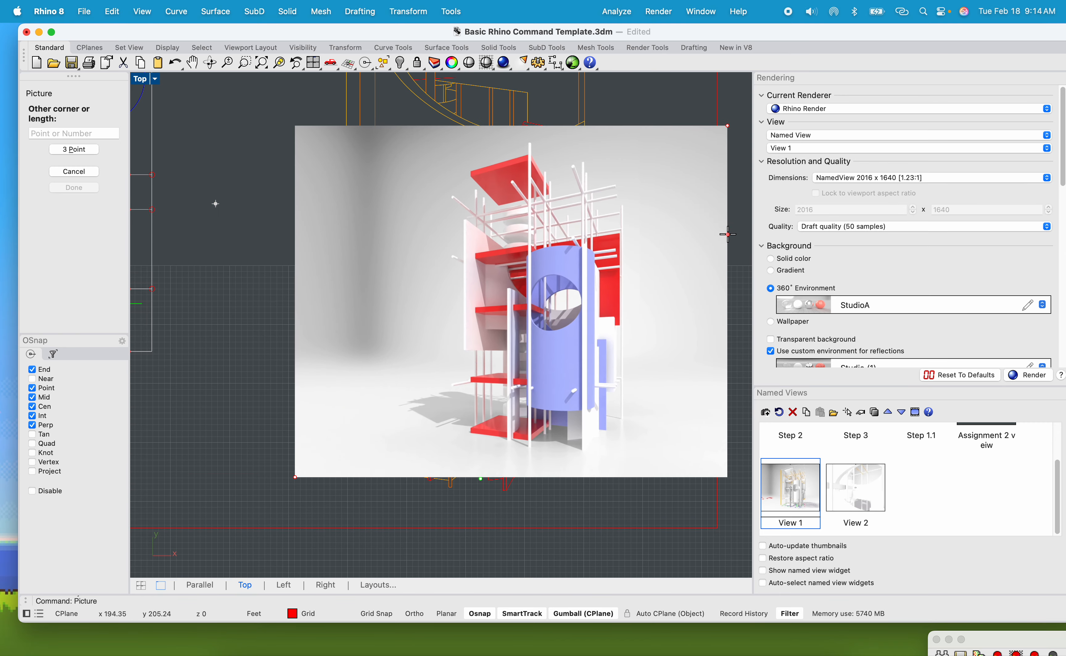
pyautogui.click(730, 236)
# Move the picture so its rendered tower overlaps the tower model's wireframe.
pyautogui.moveTo(603, 288); pyautogui.dragTo(522, 330)
pyautogui.scroll(2, 449, 479)
pyautogui.scroll(5, 450, 483)
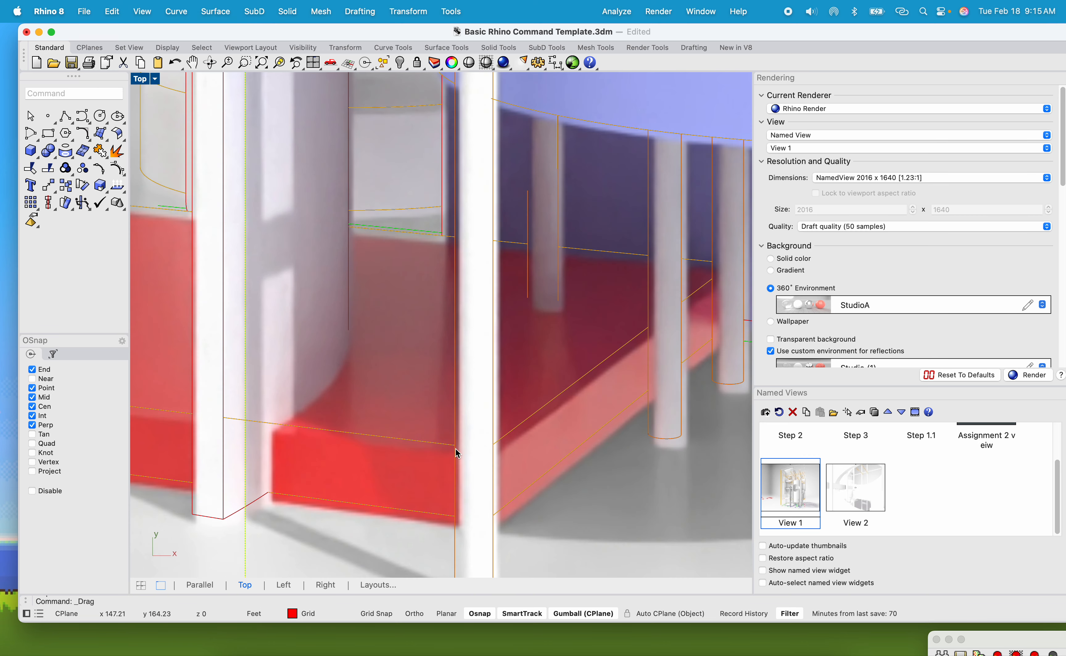
pyautogui.scroll(-7, 477, 468)
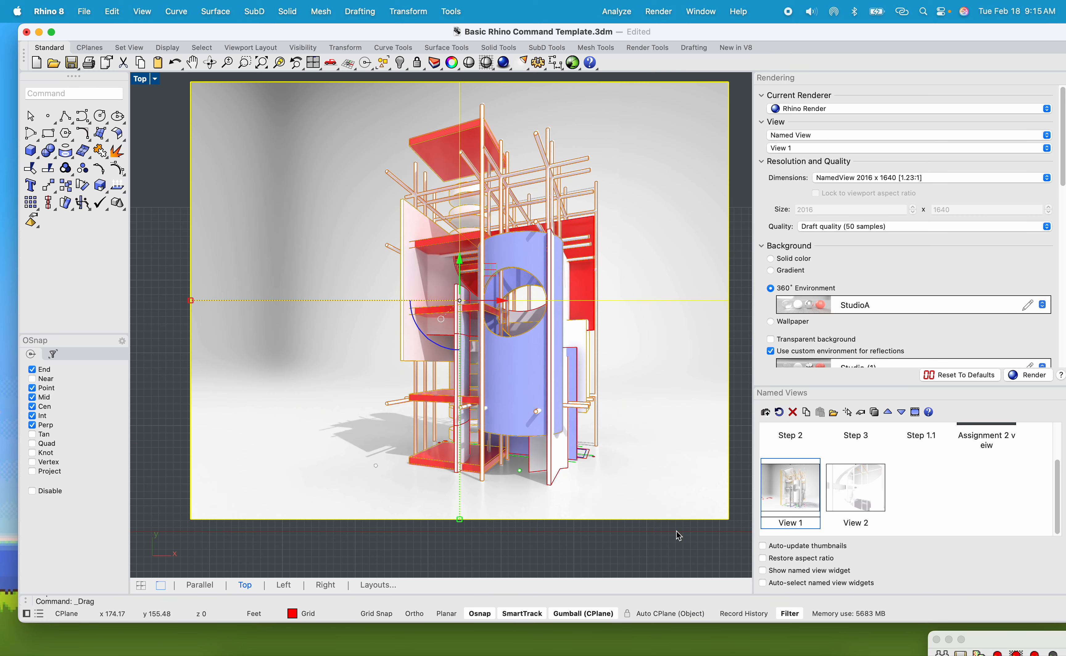
pyautogui.scroll(-5, 595, 518)
pyautogui.scroll(6, 559, 518)
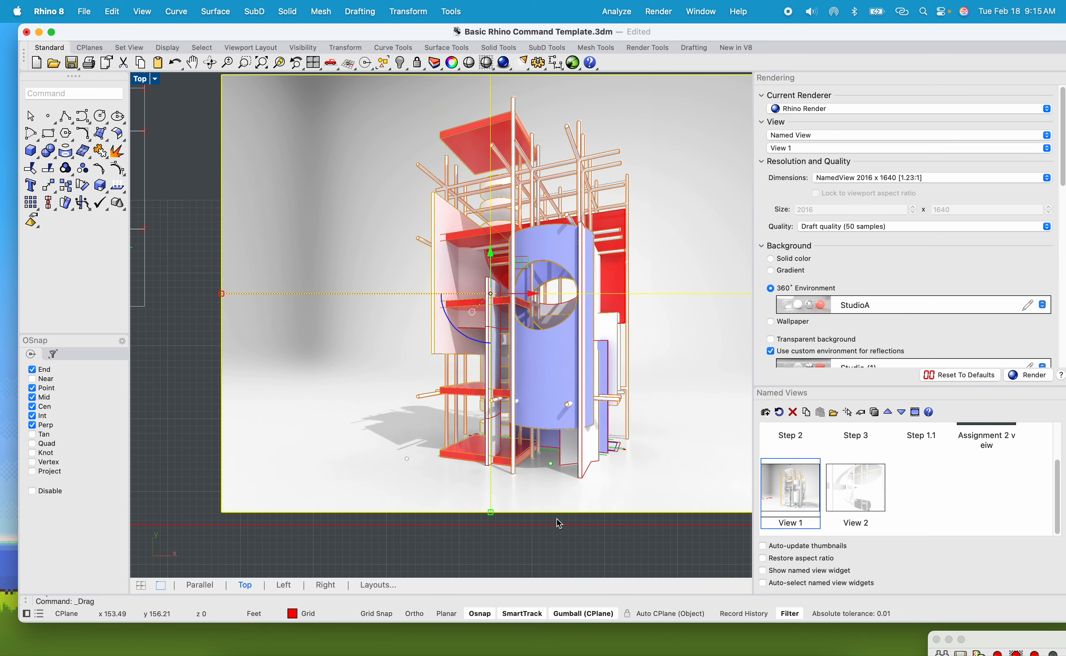
pyautogui.scroll(5, 481, 511)
# Nudge the picture in small increments while zoomed in to refine its alignment with the tower.
pyautogui.moveTo(471, 520); pyautogui.dragTo(469, 513)
pyautogui.scroll(8, 265, 231)
pyautogui.scroll(3, 263, 235)
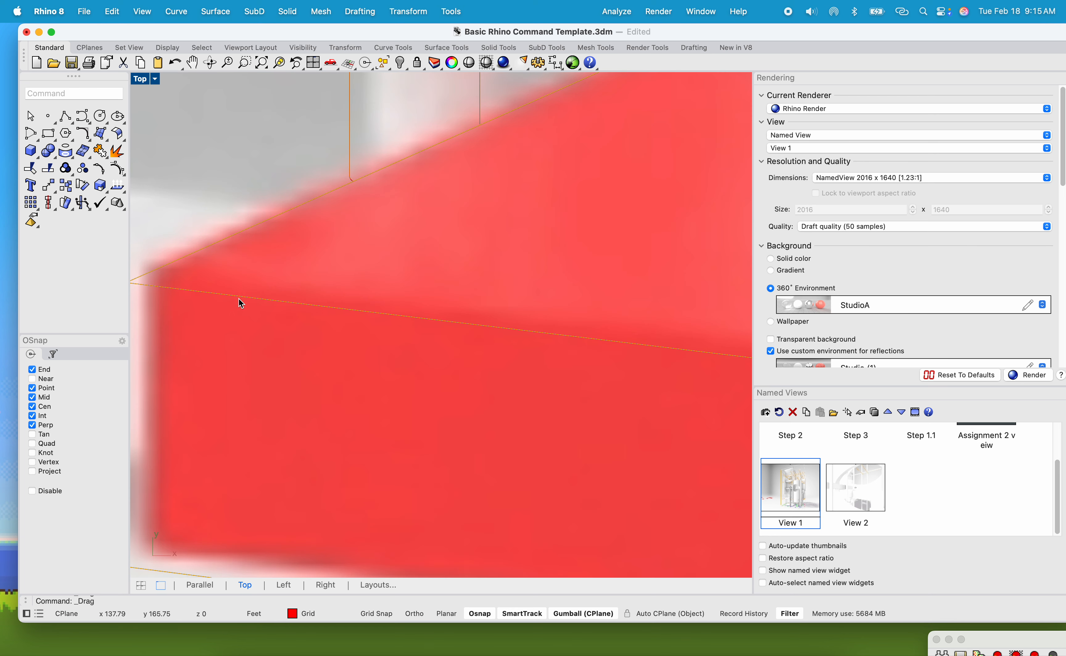
pyautogui.moveTo(238, 367)
pyautogui.mouseDown()
pyautogui.moveTo(226, 383)
pyautogui.moveTo(215, 379)
pyautogui.moveTo(233, 359)
pyautogui.mouseUp()
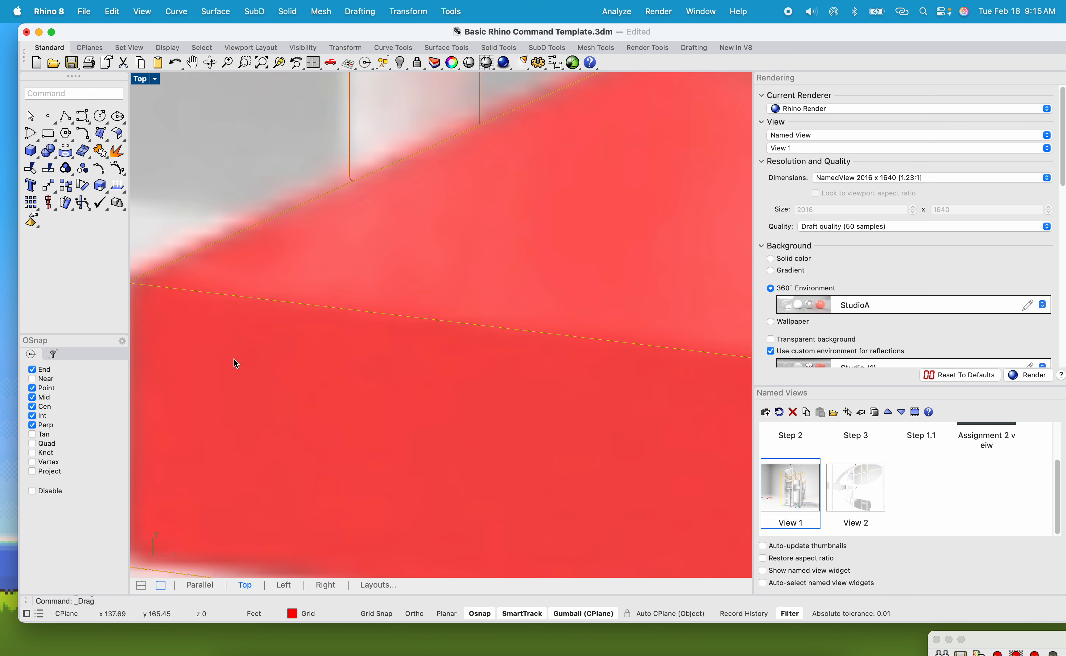
pyautogui.scroll(-10, 235, 361)
pyautogui.scroll(4, 357, 90)
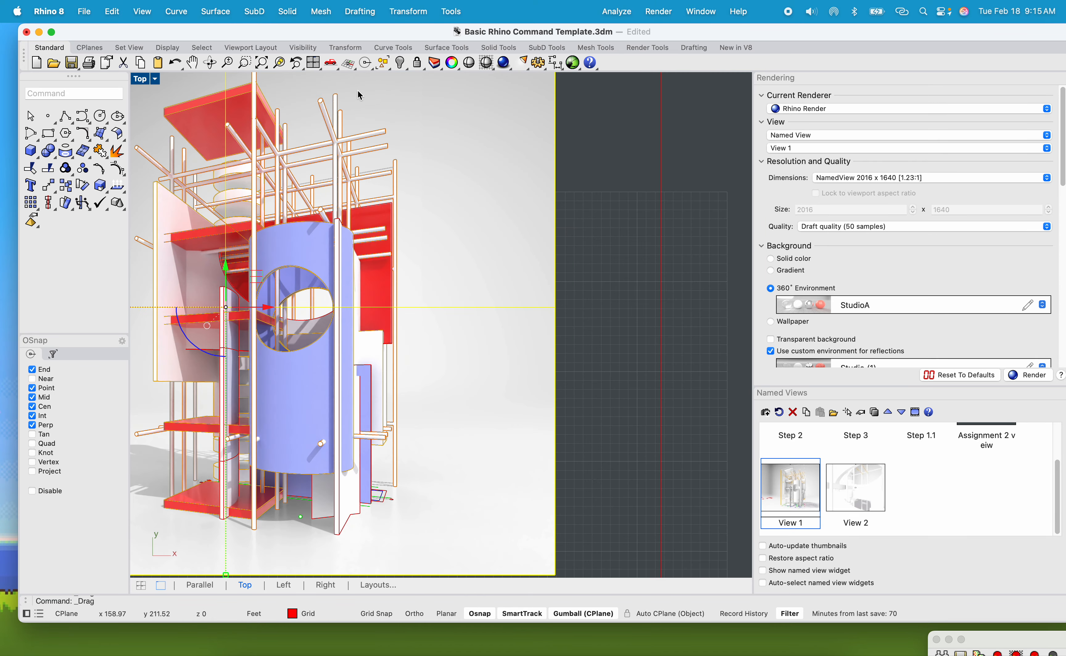
pyautogui.scroll(-8, 320, 272)
pyautogui.scroll(12, 248, 367)
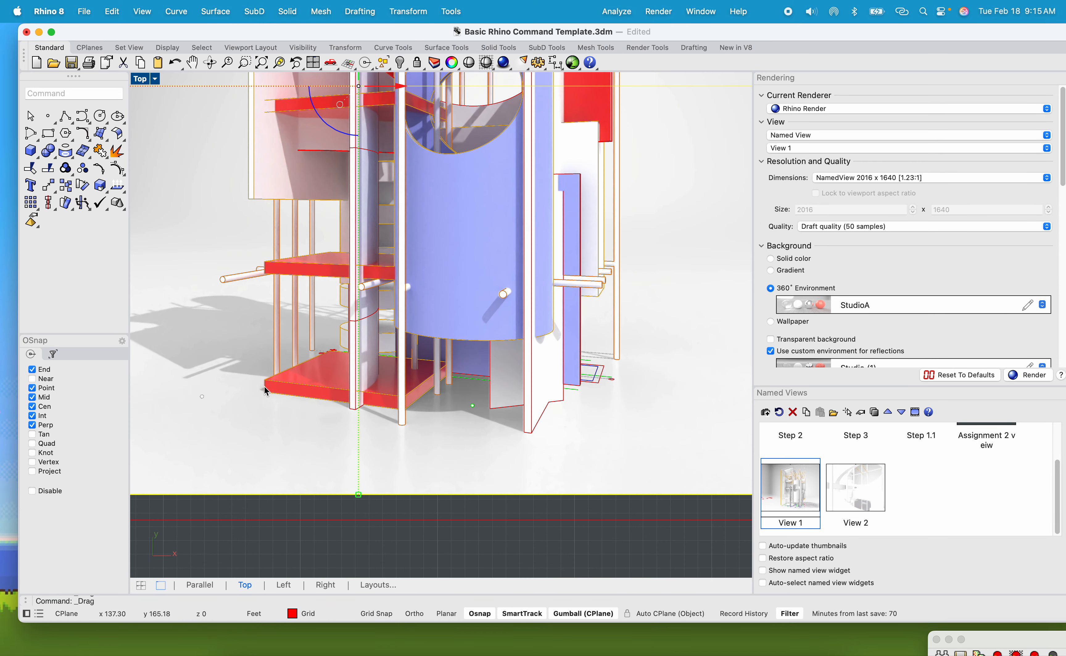
# Drag the picture a few more times while zooming in and out until its rendered tower sits on the model.
pyautogui.scroll(-6, 264, 386)
pyautogui.scroll(12, 356, 224)
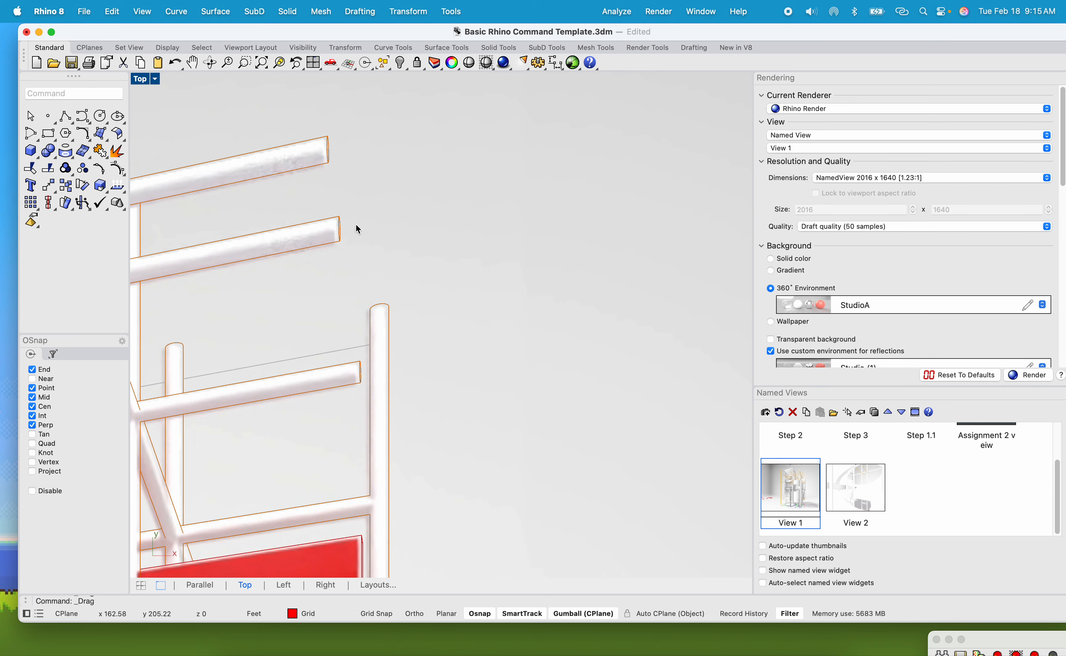
pyautogui.scroll(5, 381, 310)
pyautogui.moveTo(374, 332); pyautogui.dragTo(388, 324)
pyautogui.scroll(-10, 388, 324)
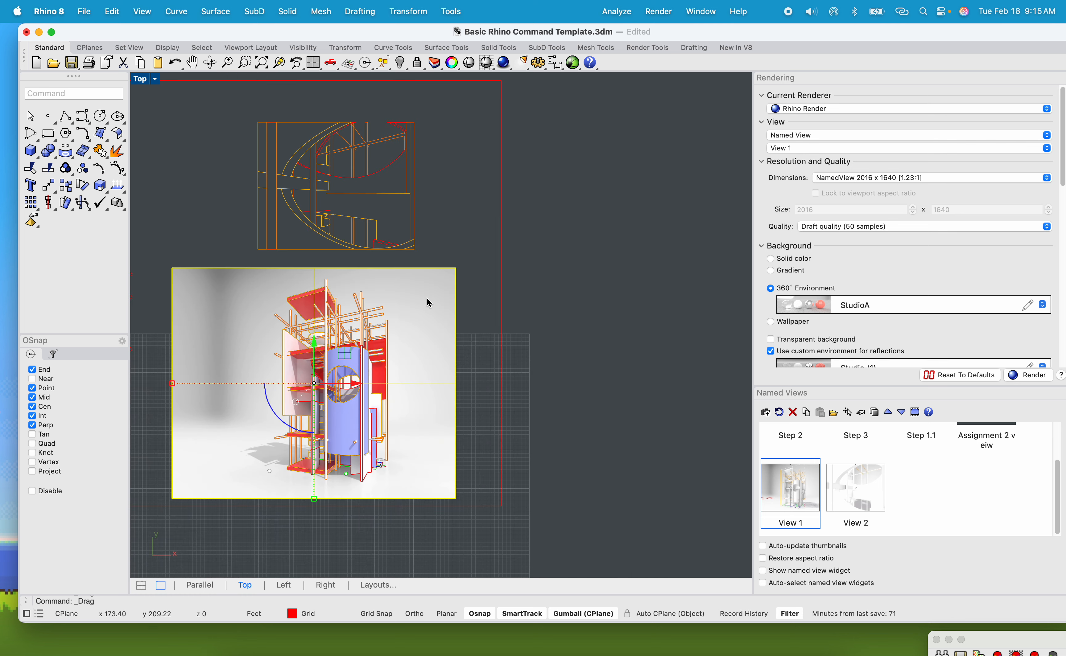
pyautogui.scroll(10, 314, 522)
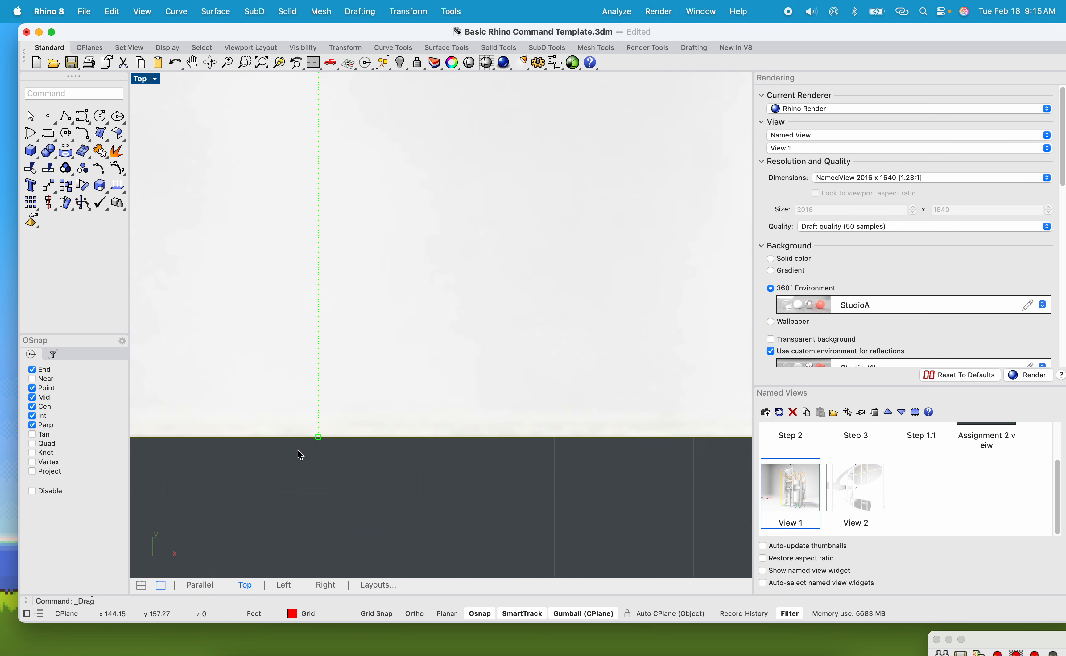
pyautogui.scroll(5, 327, 436)
pyautogui.moveTo(312, 423); pyautogui.dragTo(326, 436)
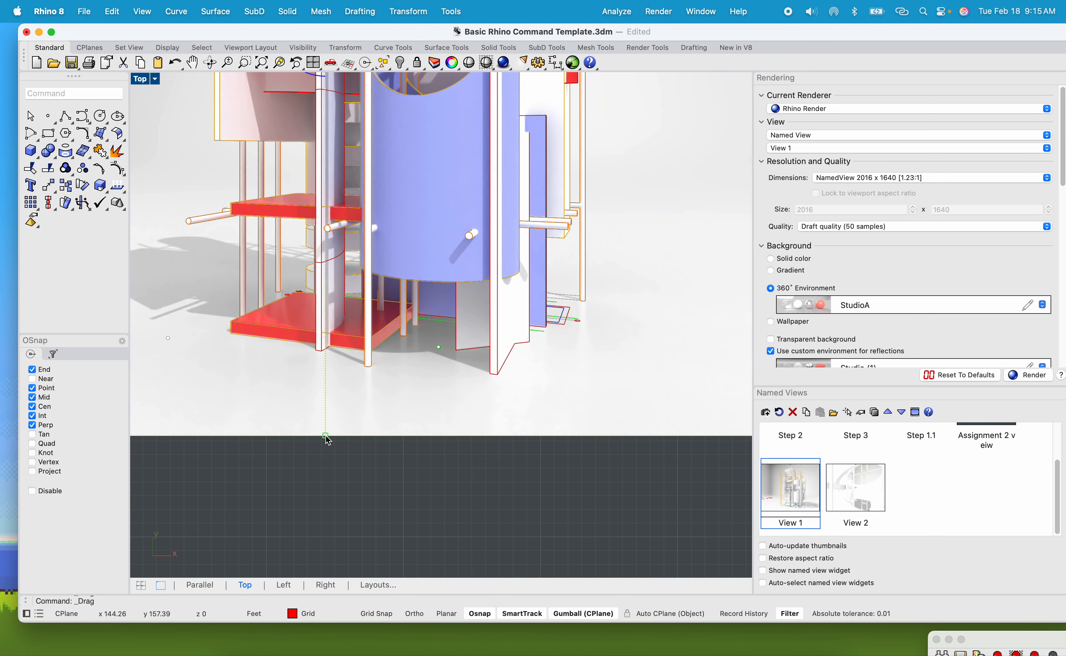
pyautogui.scroll(5, 285, 371)
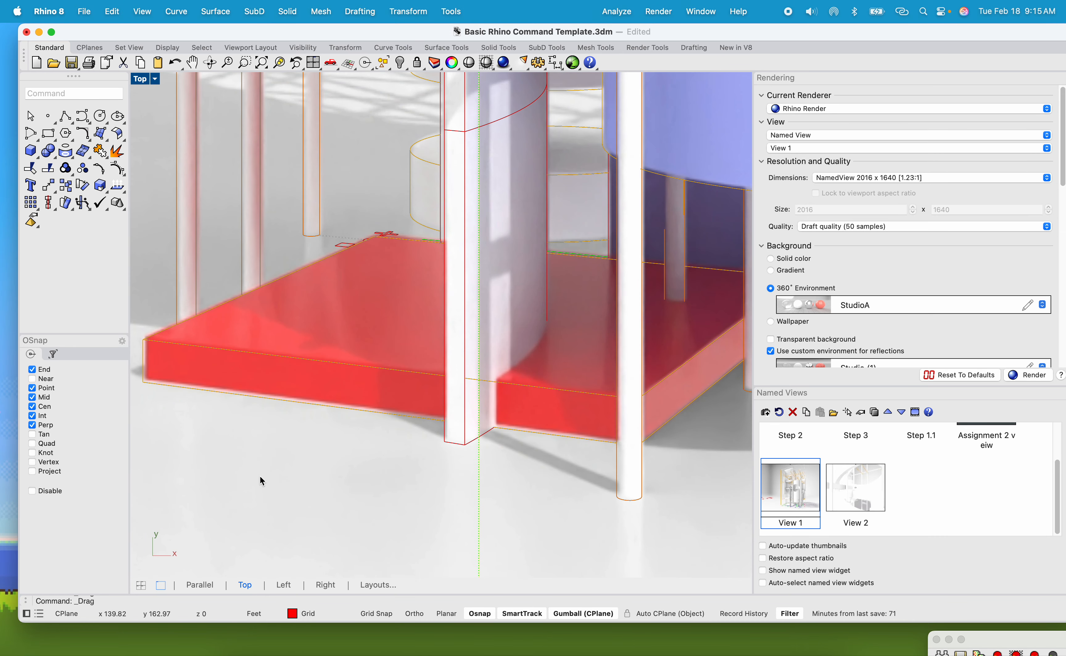
pyautogui.moveTo(260, 476); pyautogui.dragTo(260, 473)
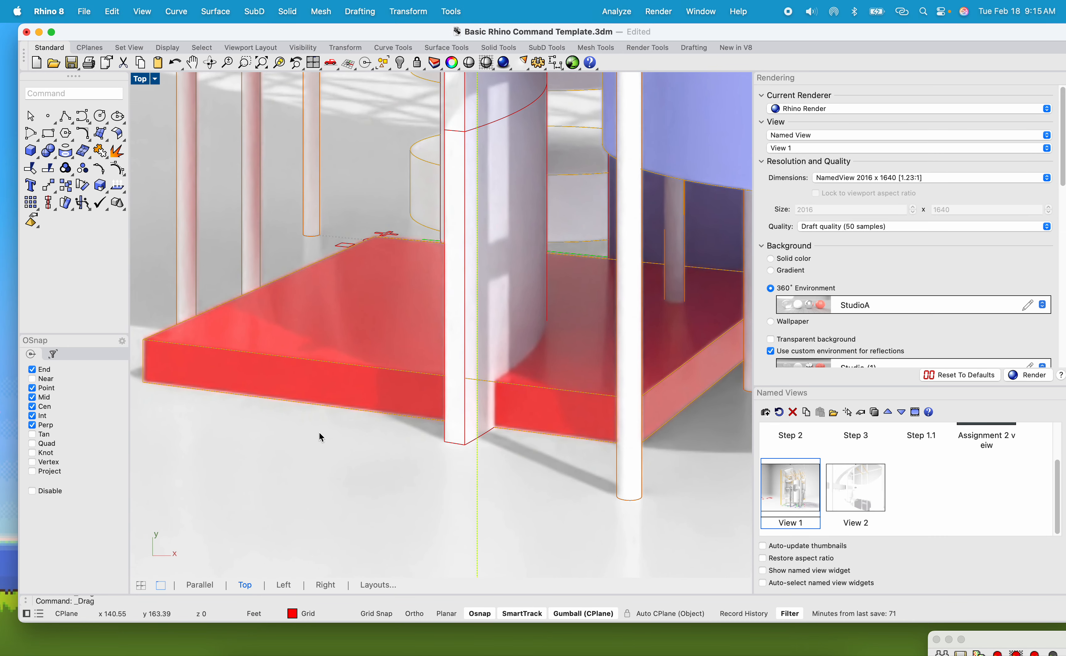
pyautogui.scroll(-6, 400, 414)
pyautogui.scroll(8, 601, 136)
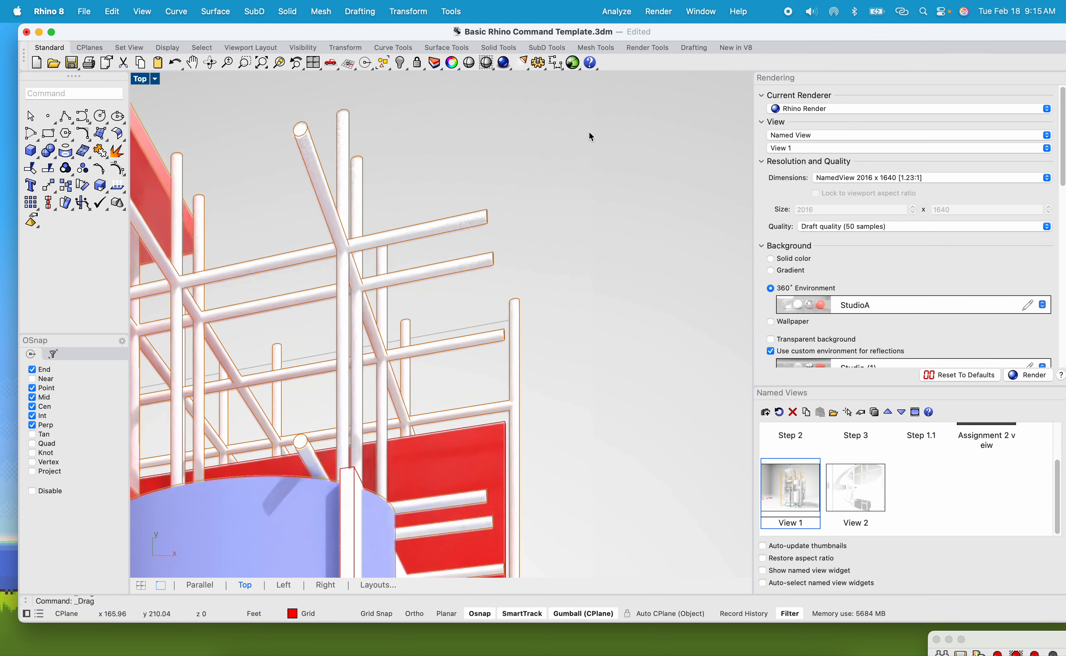
pyautogui.scroll(-10, 506, 257)
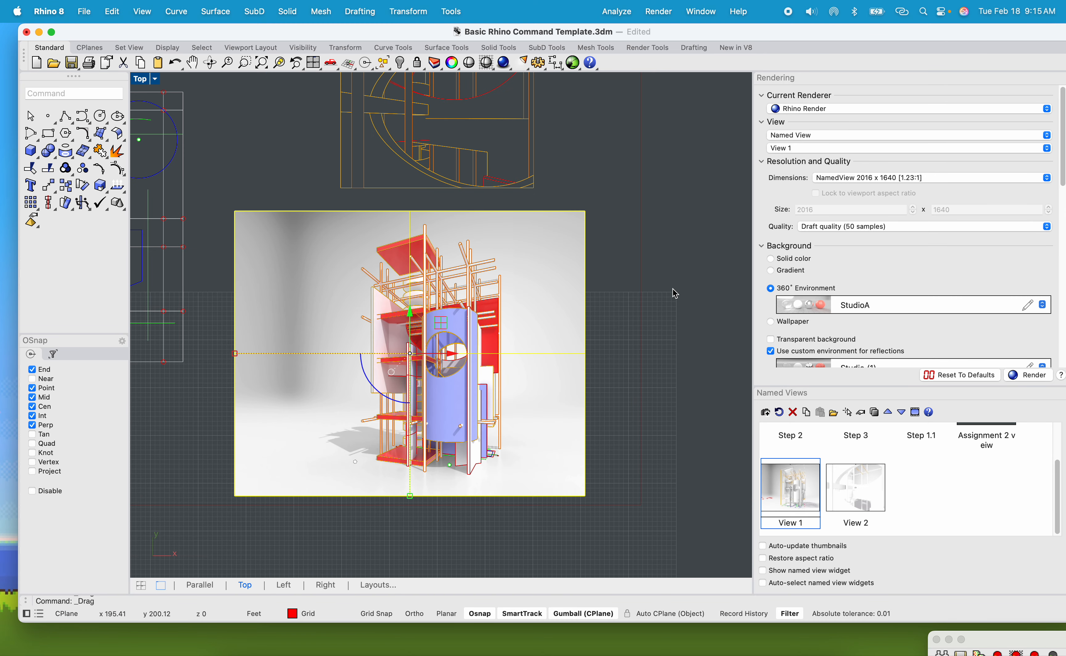
pyautogui.write('tr')
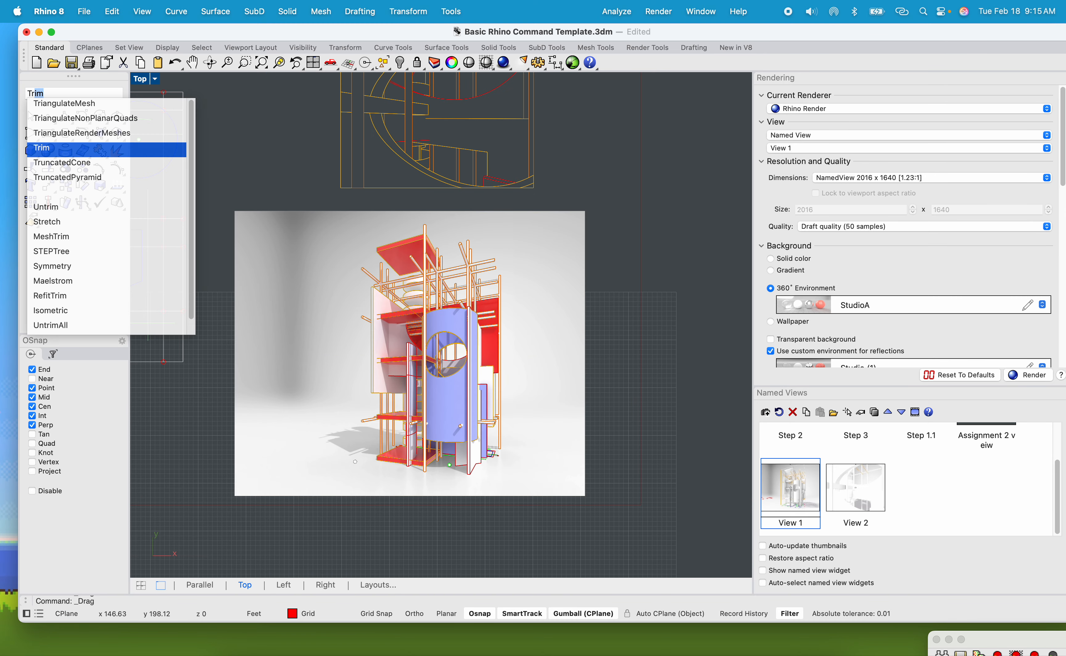
pyautogui.press('Return')
pyautogui.write('rec')
pyautogui.press('Return')
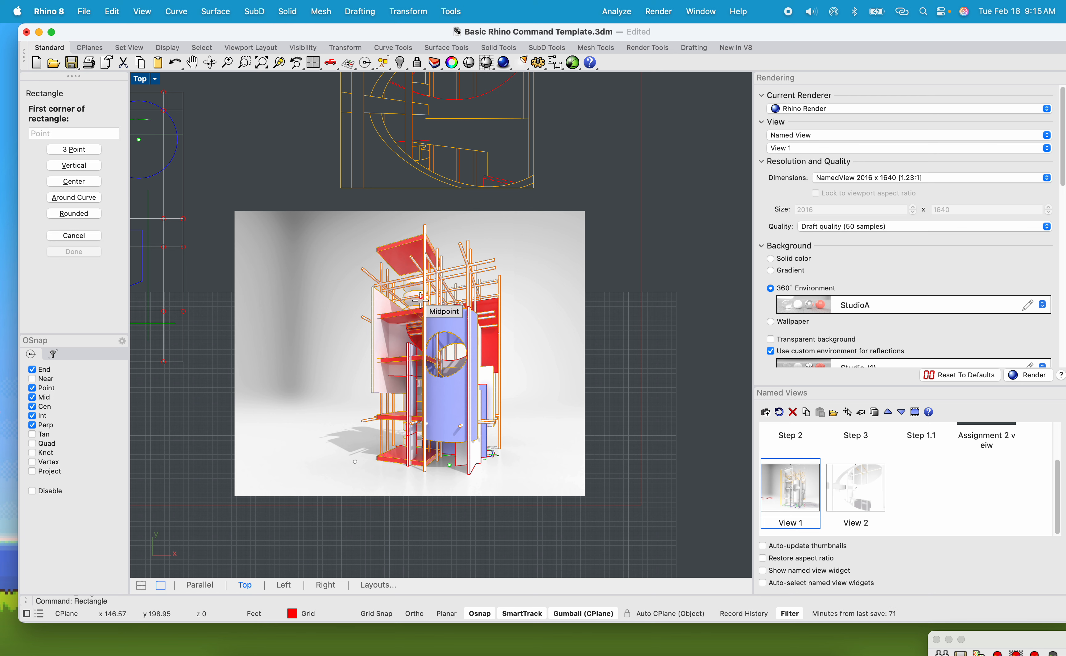
pyautogui.click(331, 219)
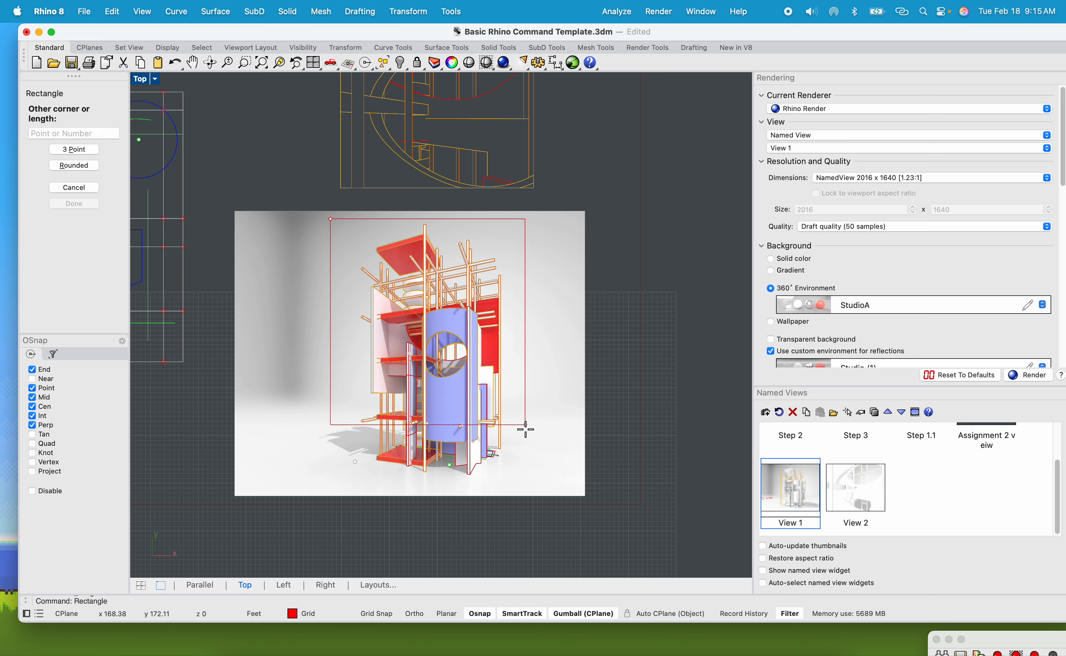
pyautogui.press('Escape')
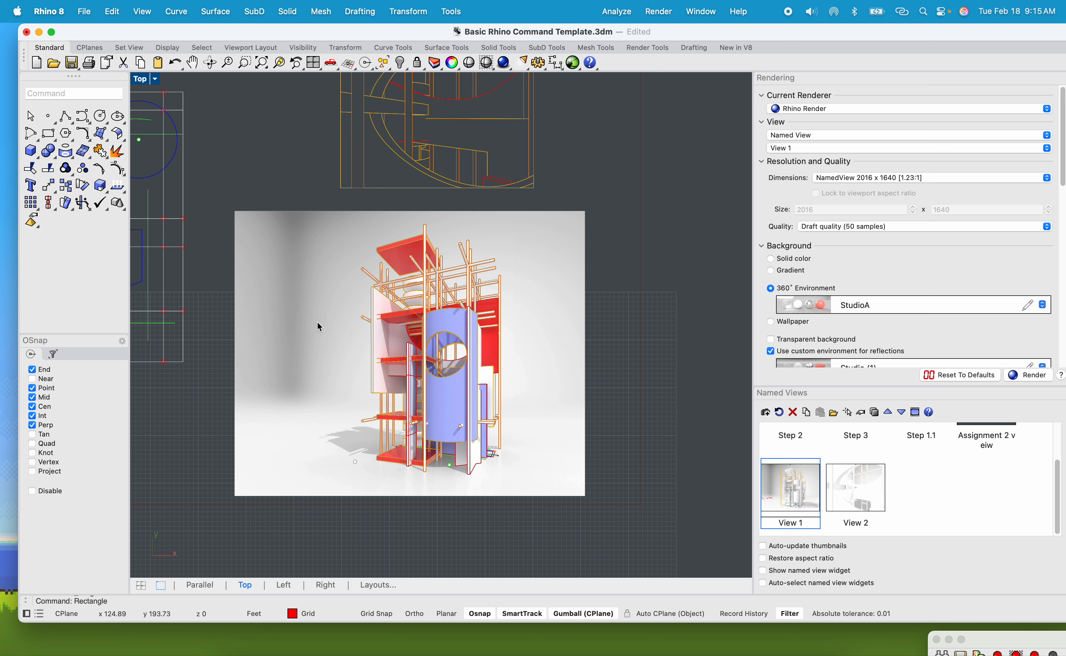
pyautogui.press('Return')
pyautogui.click(324, 223)
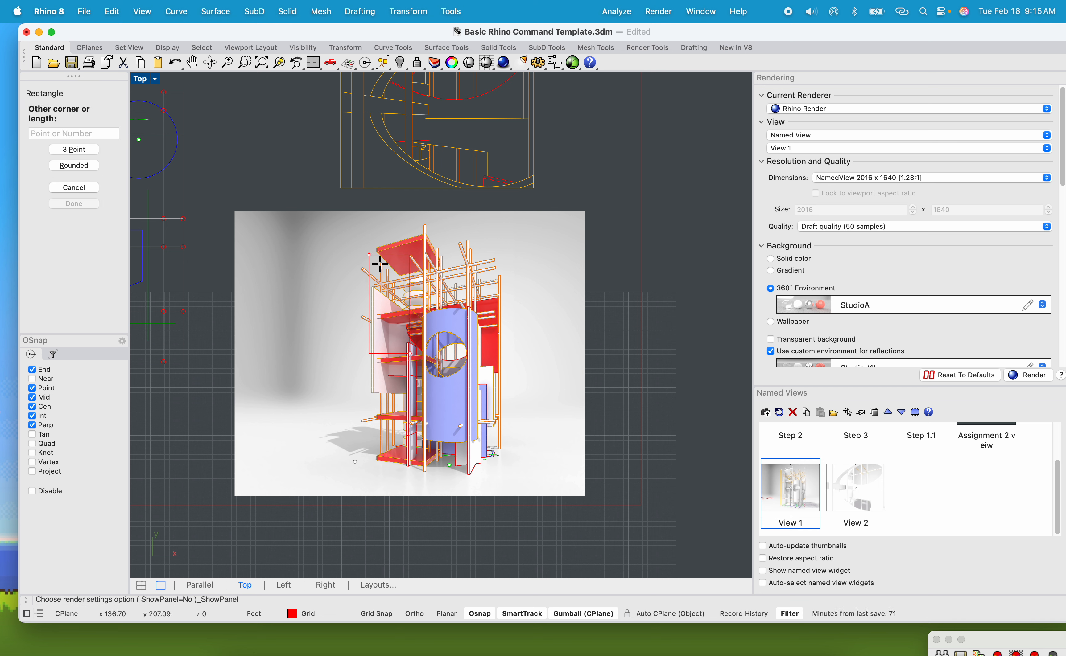
pyautogui.press('Escape')
# Draw a rectangle on the picture enclosing the rendered tower.
pyautogui.press('Return')
pyautogui.click(318, 215)
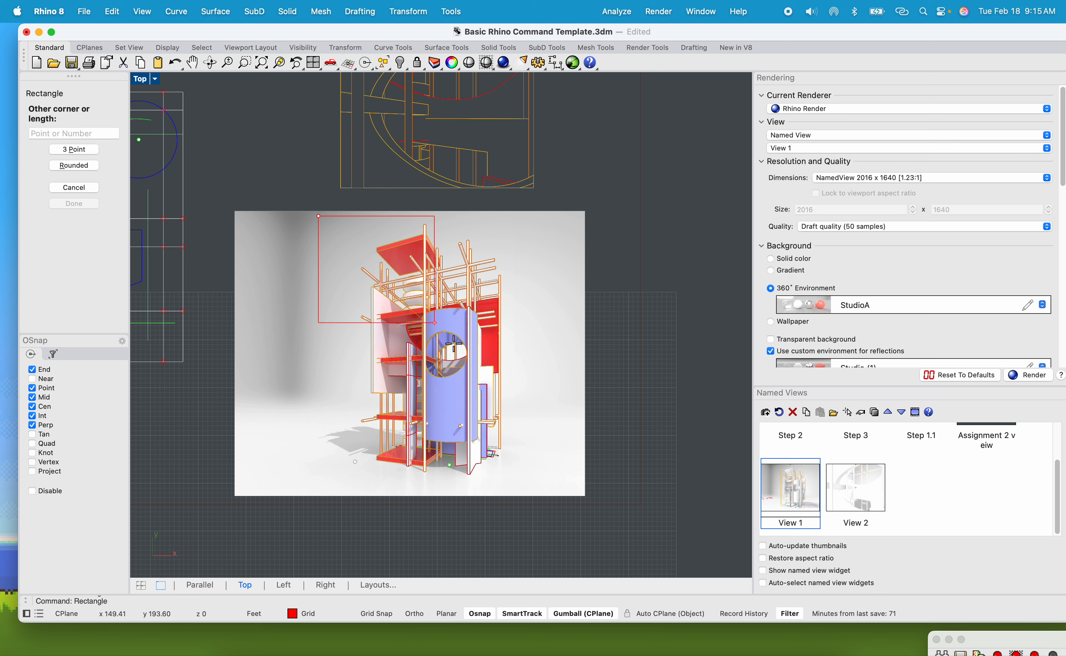
pyautogui.click(534, 491)
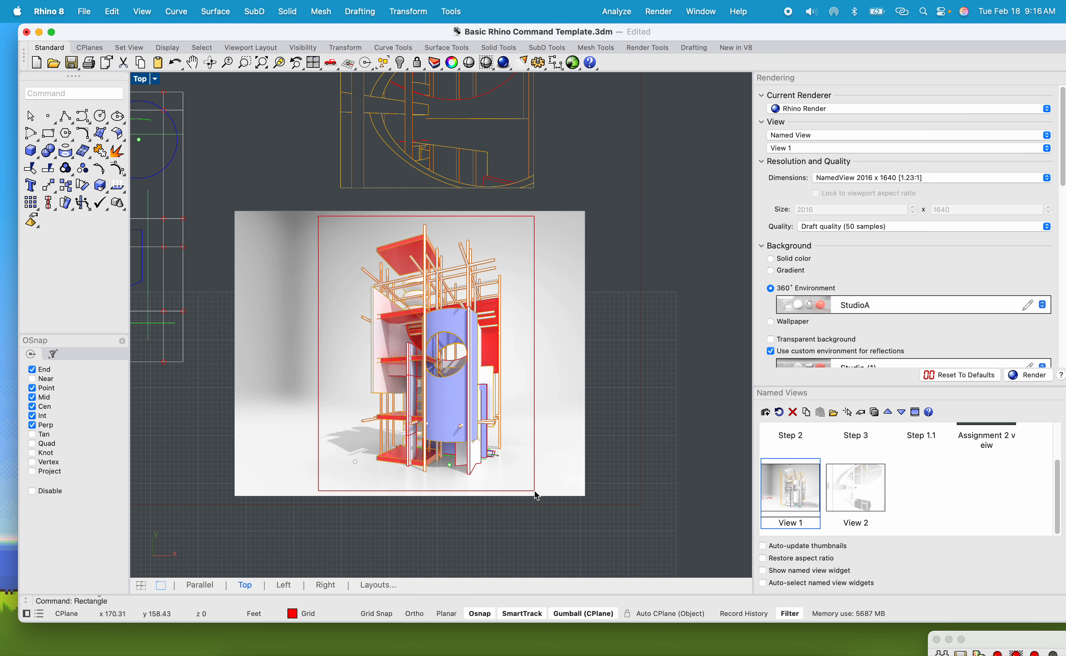
# Trim the picture with the rectangle, removing the part of the image outside it.
pyautogui.click(535, 336)
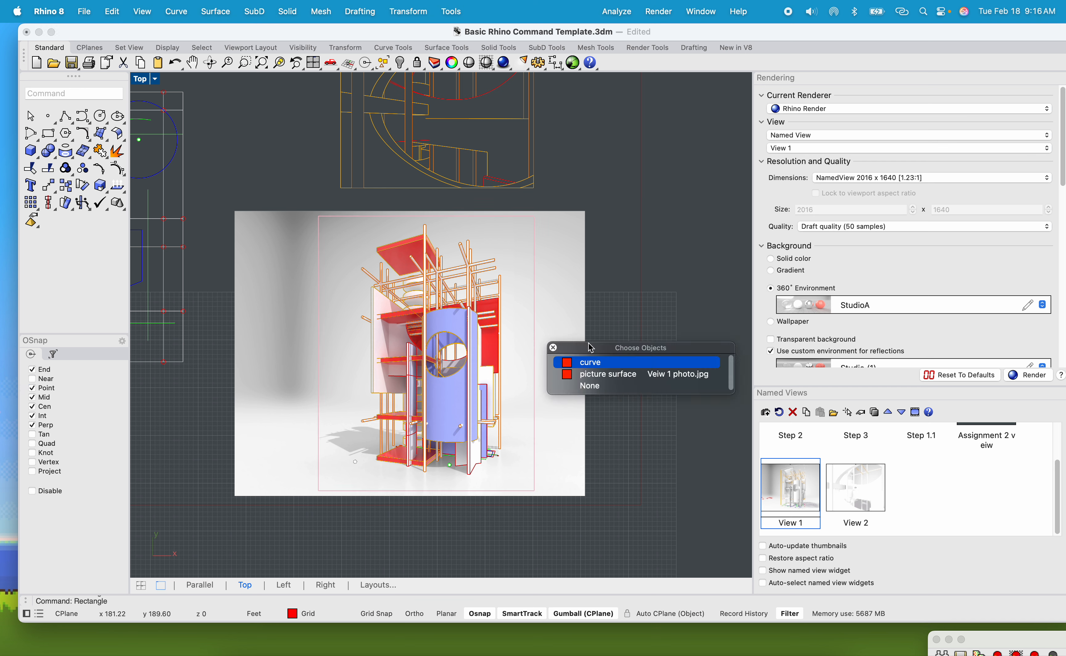
pyautogui.click(590, 363)
pyautogui.write('trim')
pyautogui.press('Return')
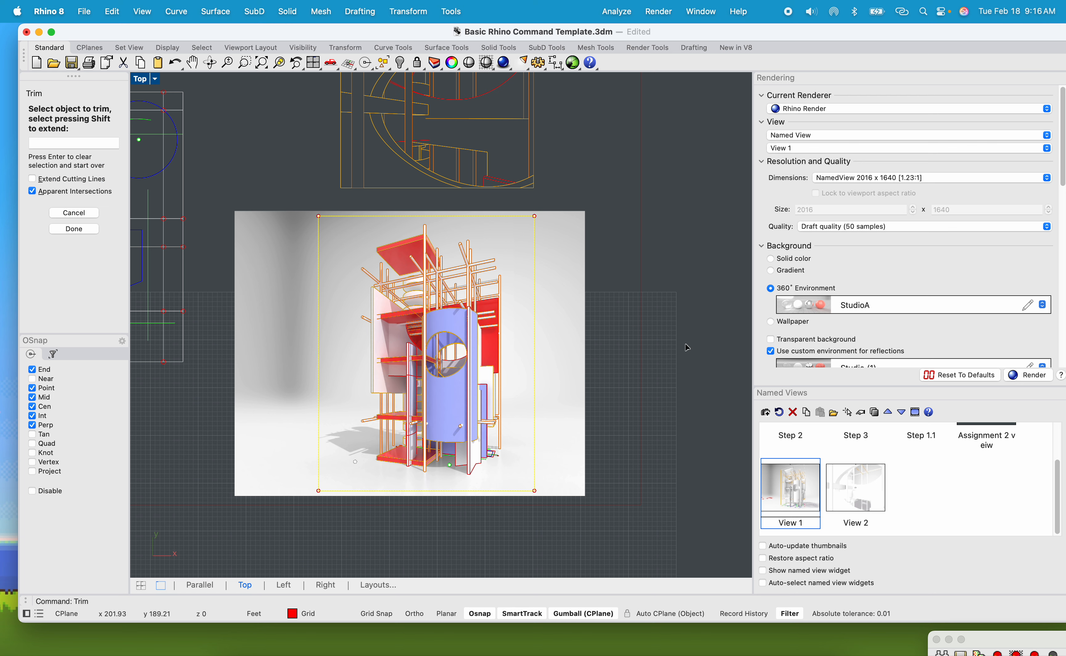
pyautogui.click(574, 342)
pyautogui.press('Return')
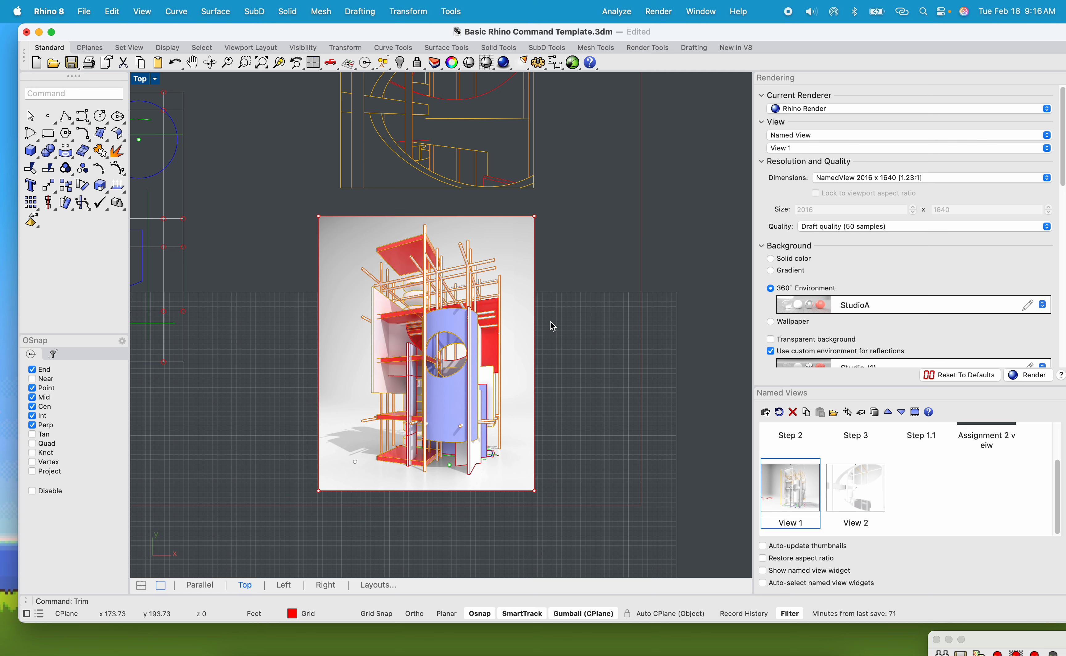
# Restore the View 2 named view and set its display mode to Shaded.
pyautogui.scroll(-5, 550, 327)
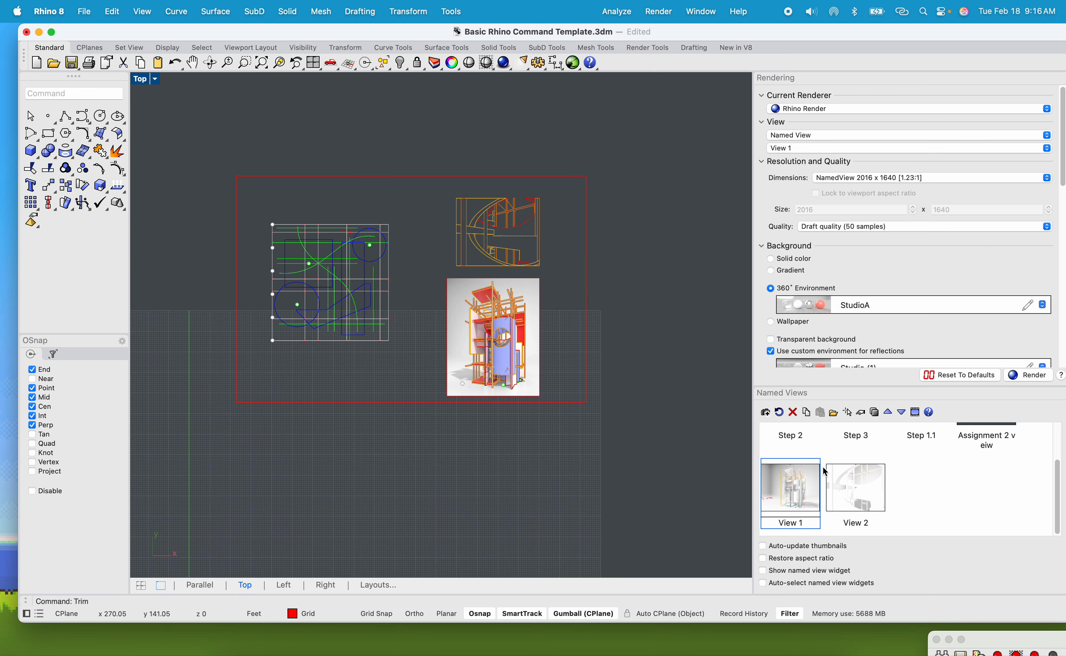
pyautogui.doubleClick(846, 484)
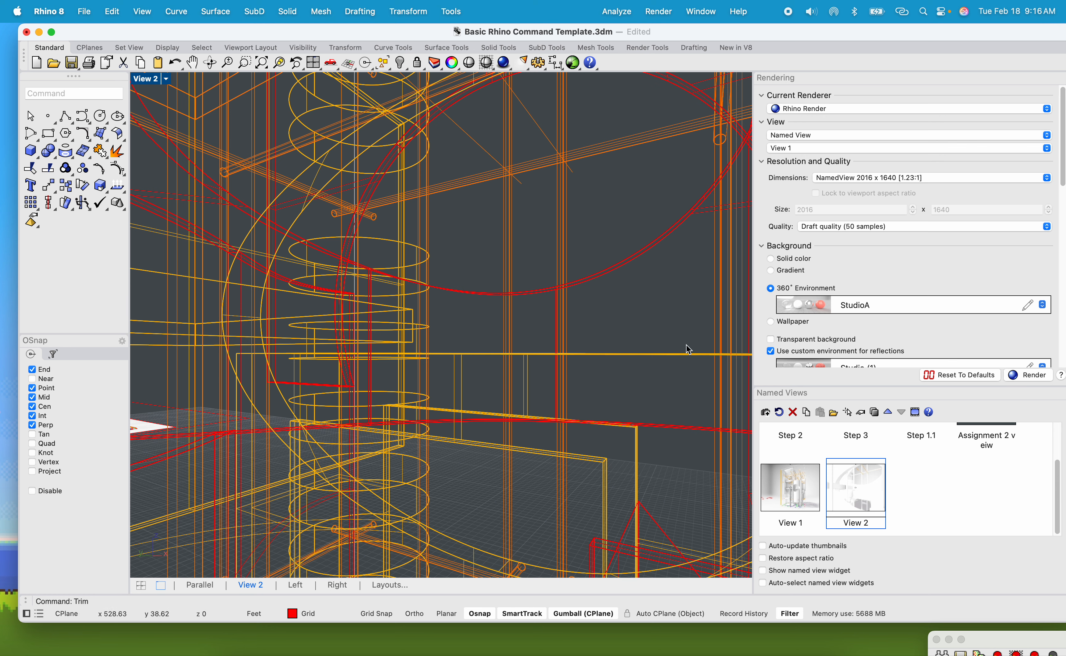
pyautogui.click(163, 82)
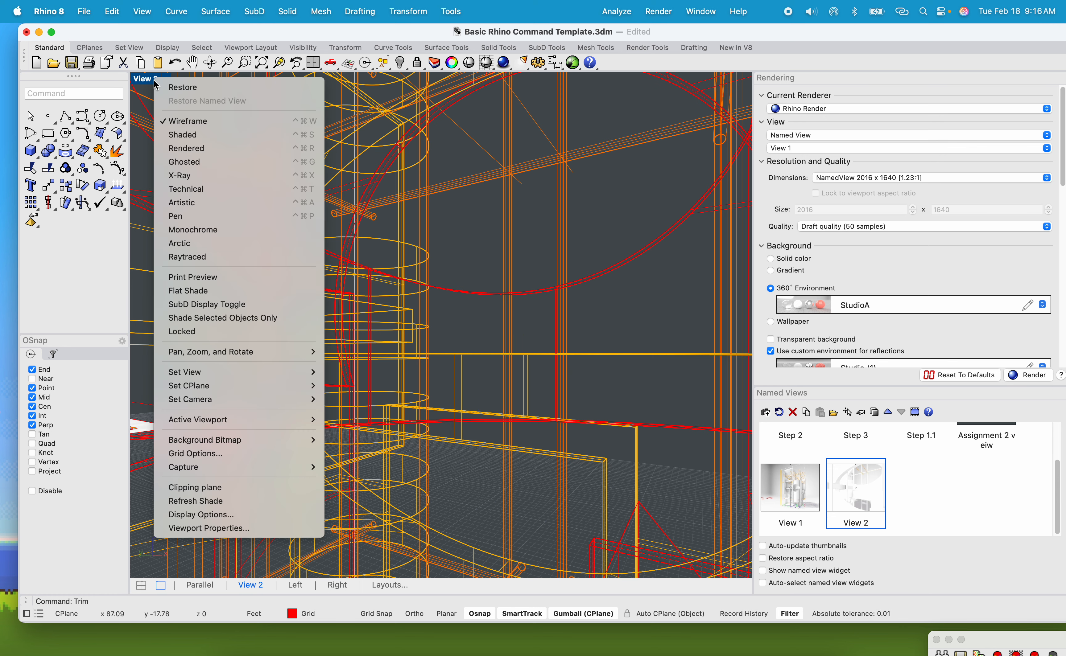
pyautogui.click(188, 137)
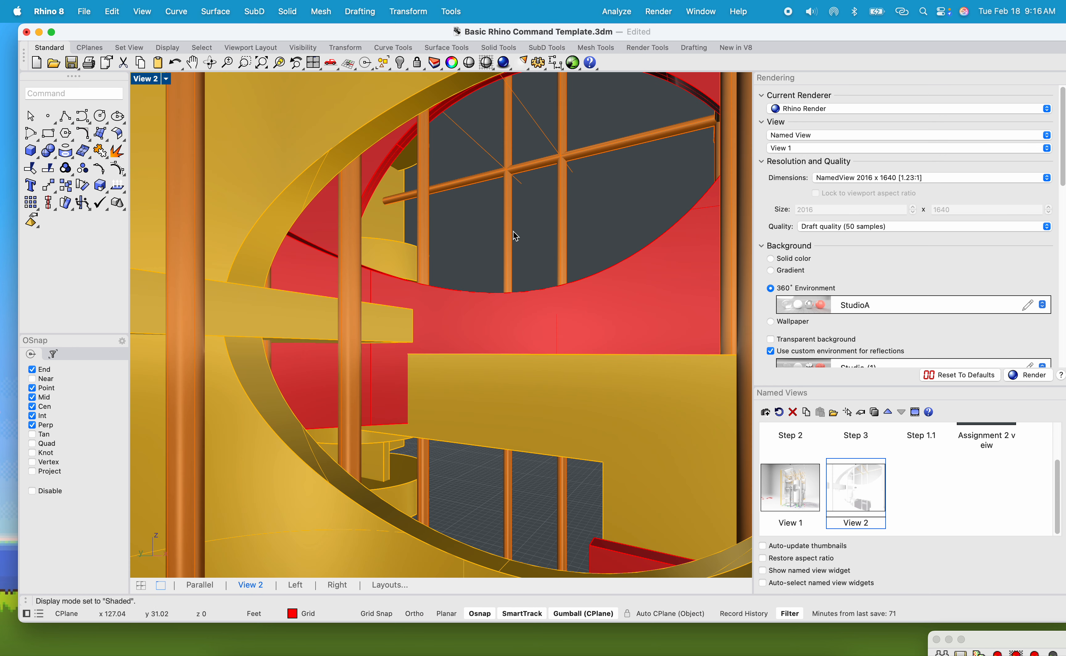
pyautogui.click(513, 231)
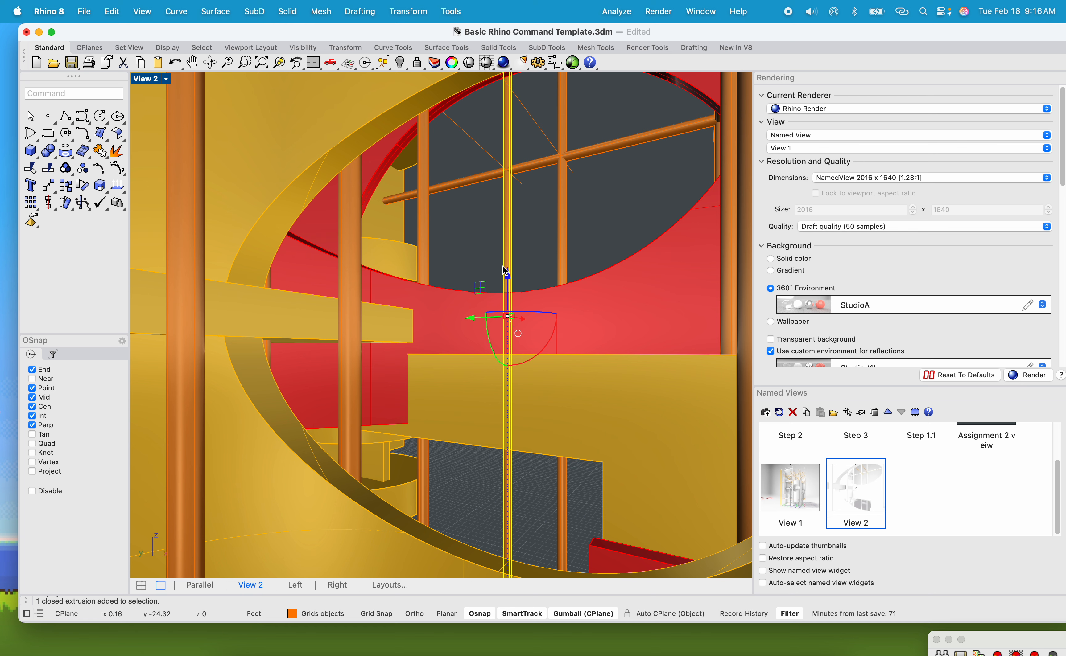
pyautogui.click(611, 256)
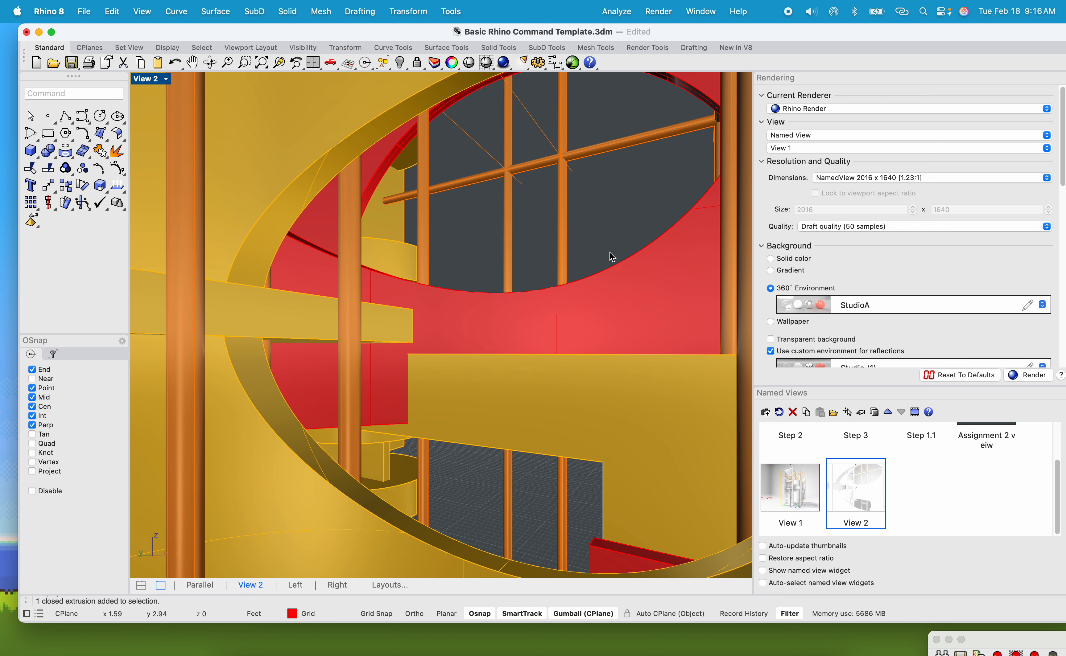
# Switch the active viewport to the Top view and maximize it.
pyautogui.doubleClick(141, 79)
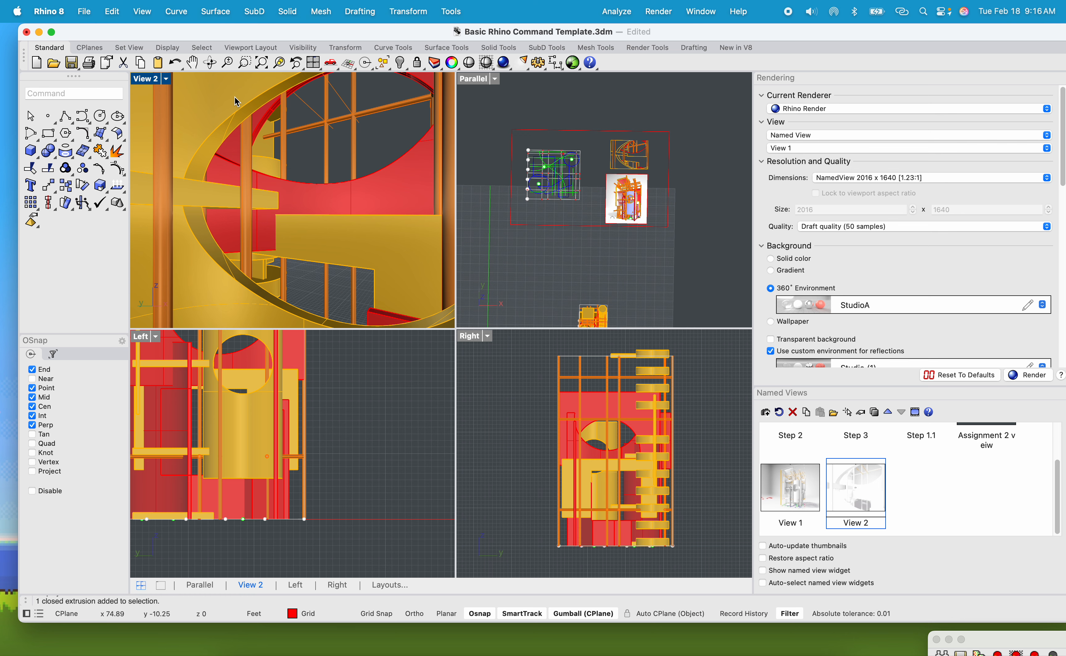
pyautogui.click(159, 79)
pyautogui.moveTo(273, 371)
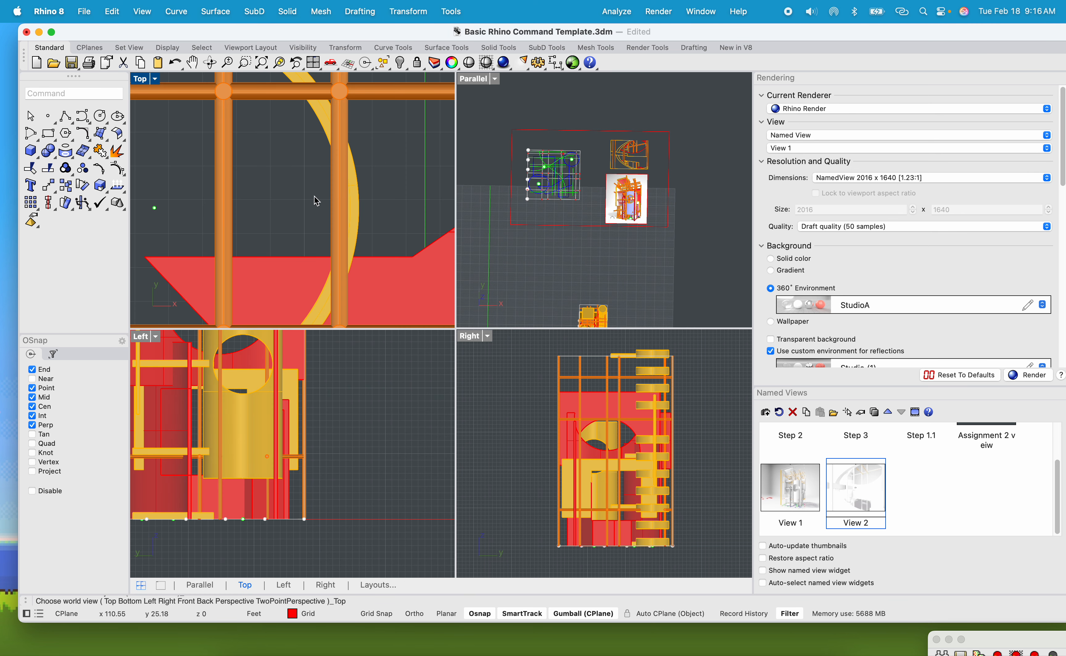
pyautogui.scroll(-20, 292, 197)
pyautogui.moveTo(342, 232); pyautogui.dragTo(346, 330, button='right')
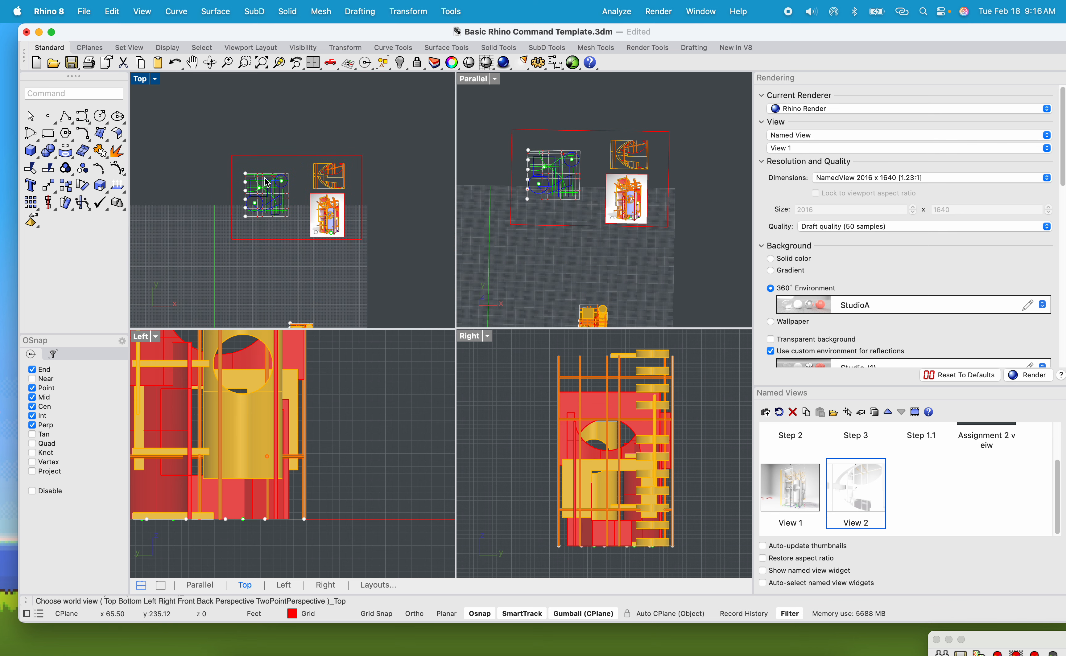
pyautogui.scroll(10, 262, 171)
pyautogui.doubleClick(142, 80)
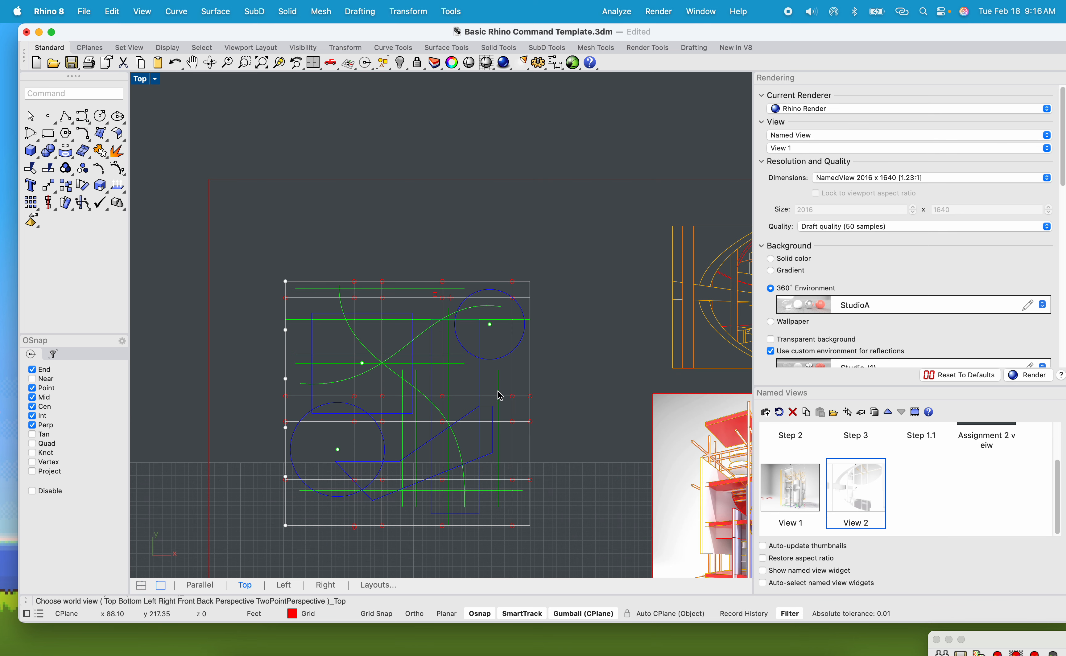
pyautogui.scroll(10, 459, 372)
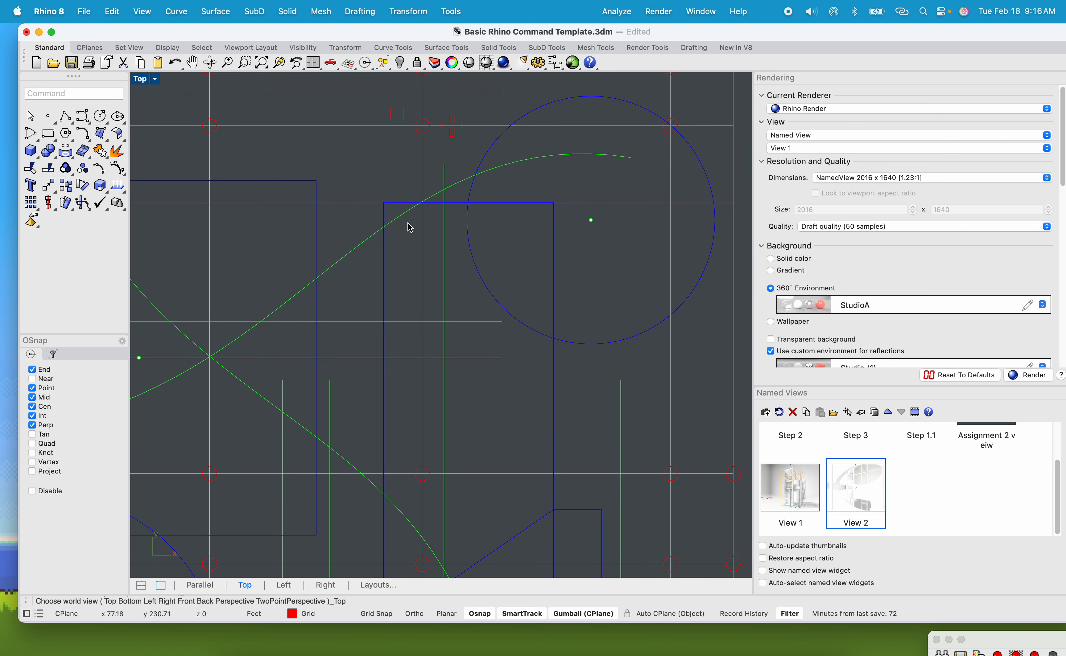
pyautogui.scroll(-10, 493, 362)
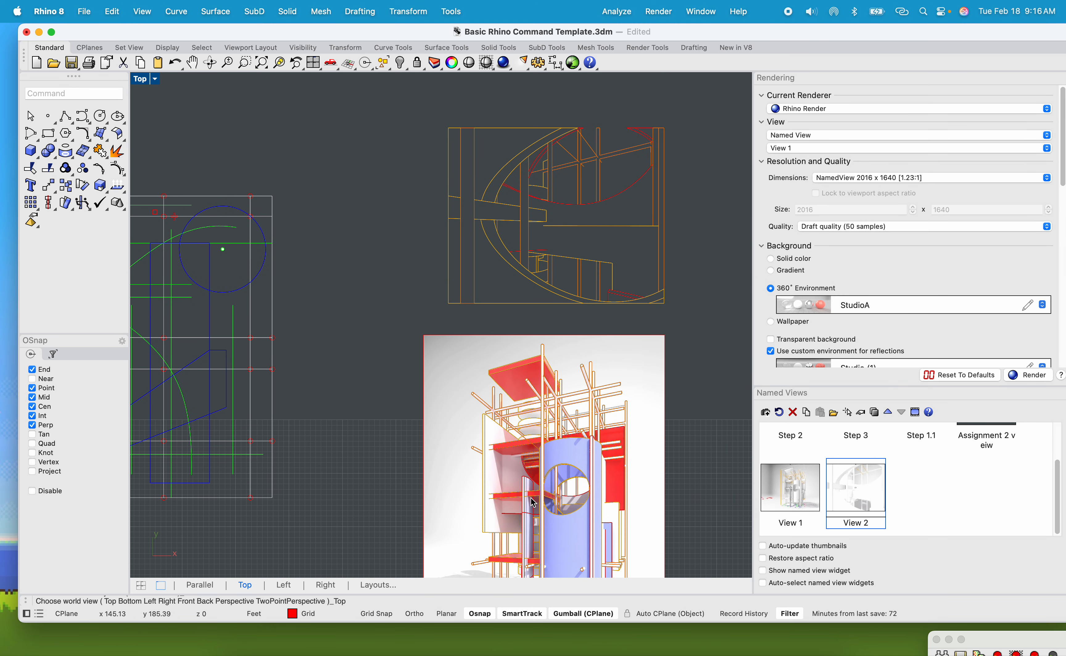
pyautogui.scroll(10, 571, 468)
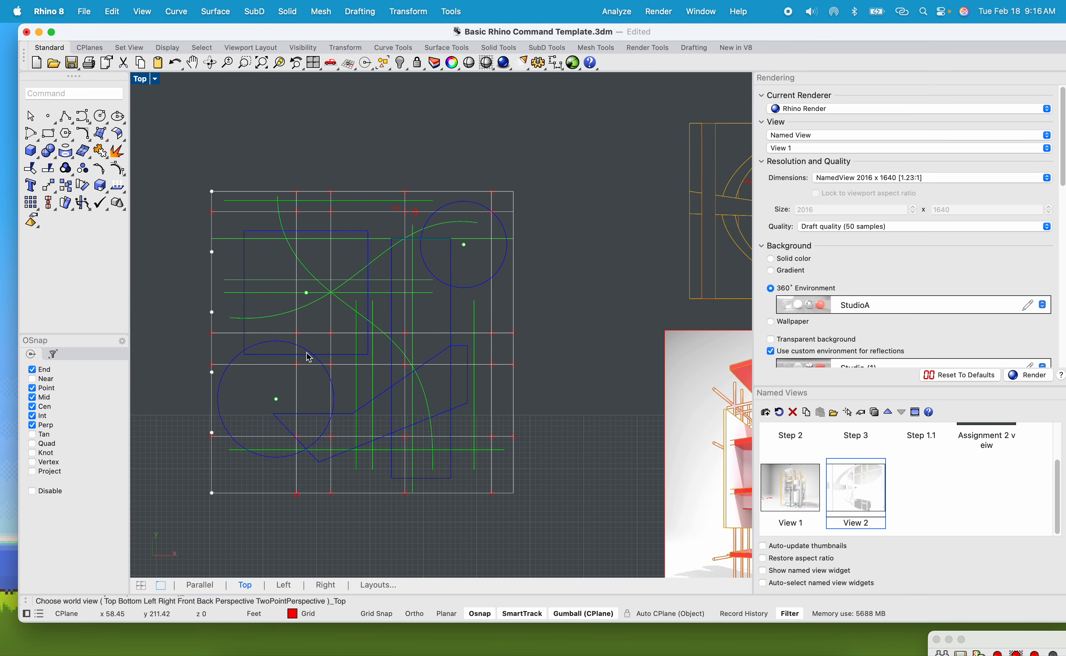
pyautogui.click(265, 341)
pyautogui.write('offsetsrf')
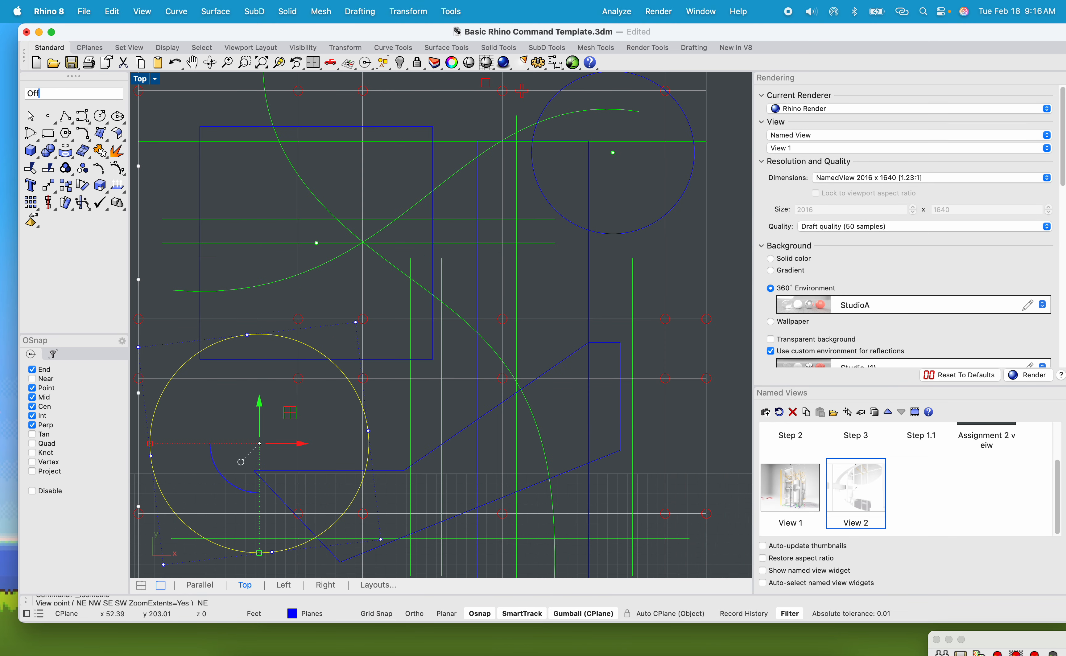
pyautogui.press('Return')
pyautogui.press('Escape')
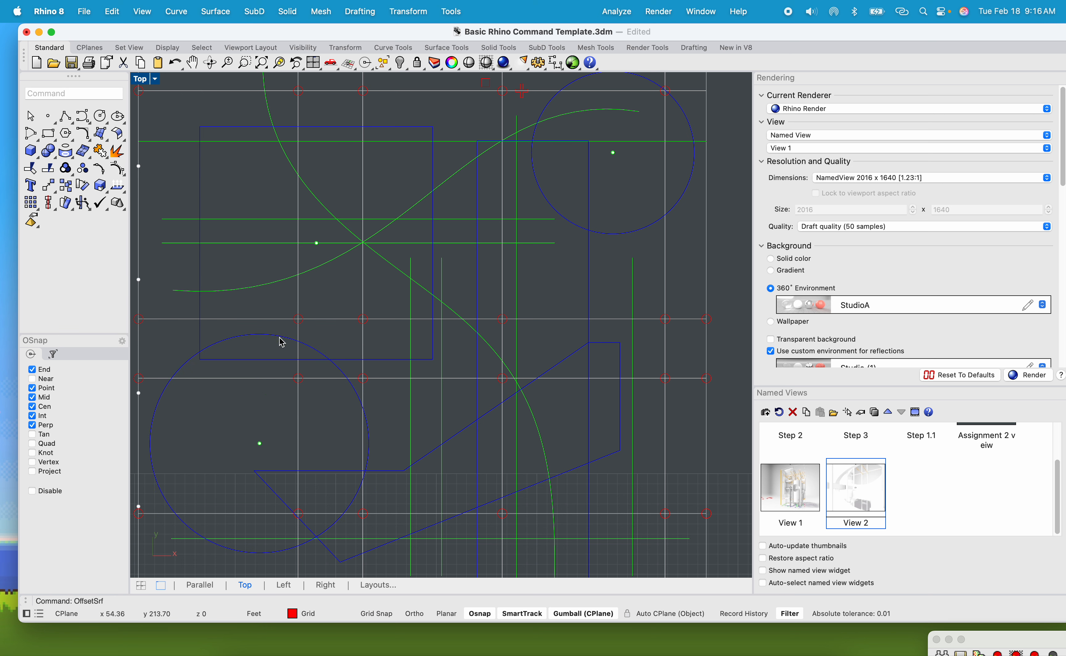
# Offset the lower-left circle inward by 0.5 with the Offset command.
pyautogui.click(281, 344)
pyautogui.write('OffsetSrf')
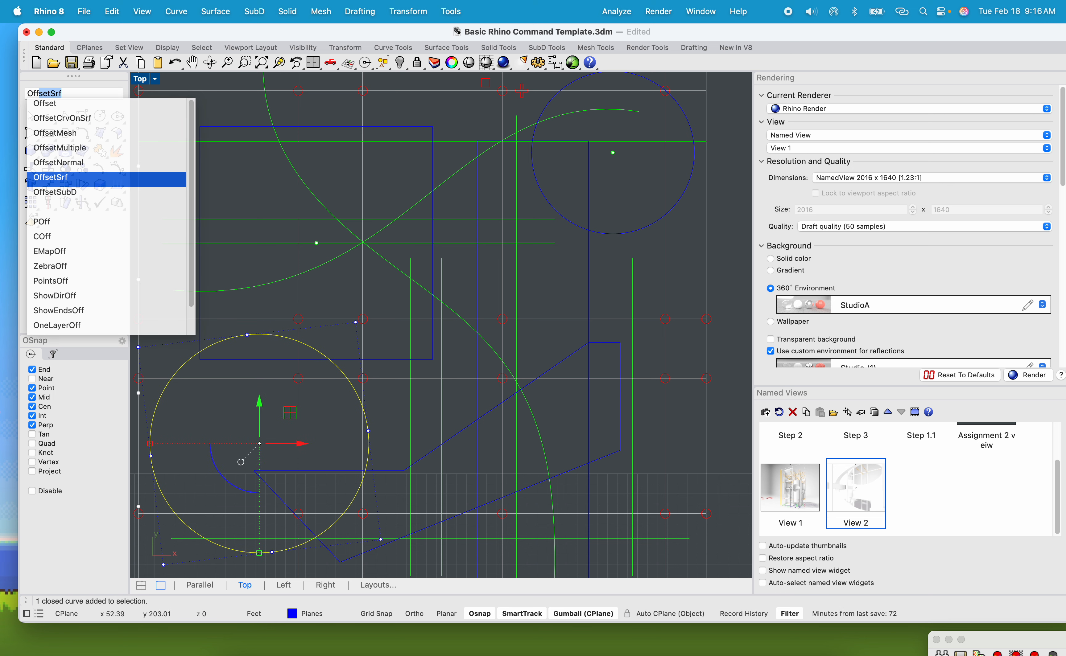
pyautogui.press('Up')
pyautogui.press('Up')
pyautogui.press('Up')
pyautogui.press('Up')
pyautogui.press('Up')
pyautogui.press('Return')
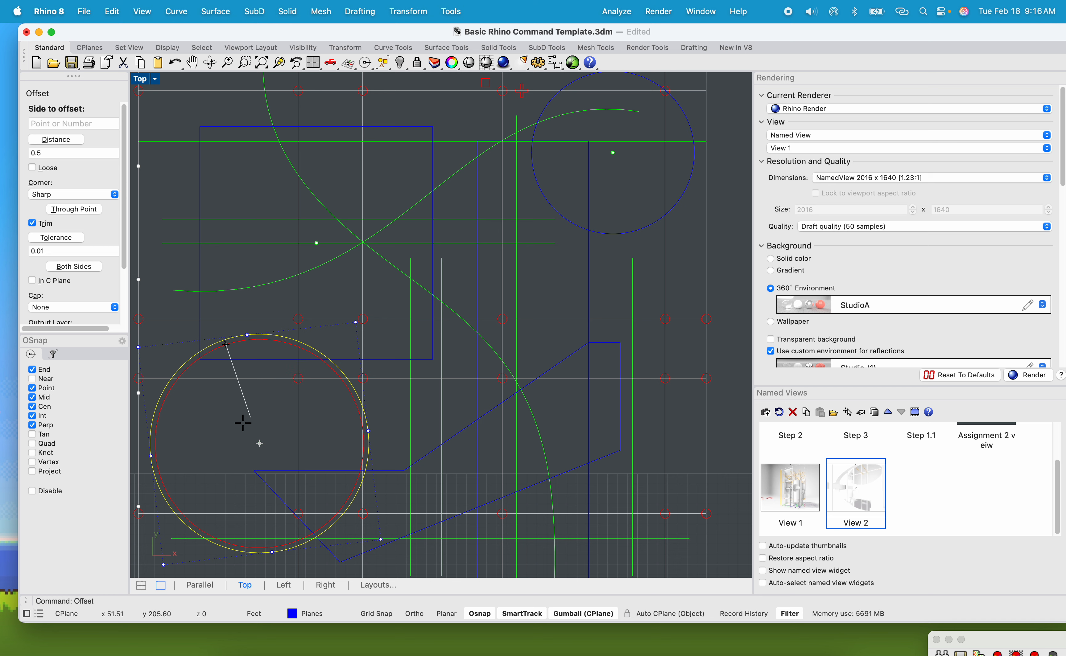
pyautogui.click(264, 428)
# Offset the square outline and the tall rectangle inward by the same 0.5 distance.
pyautogui.click(345, 361)
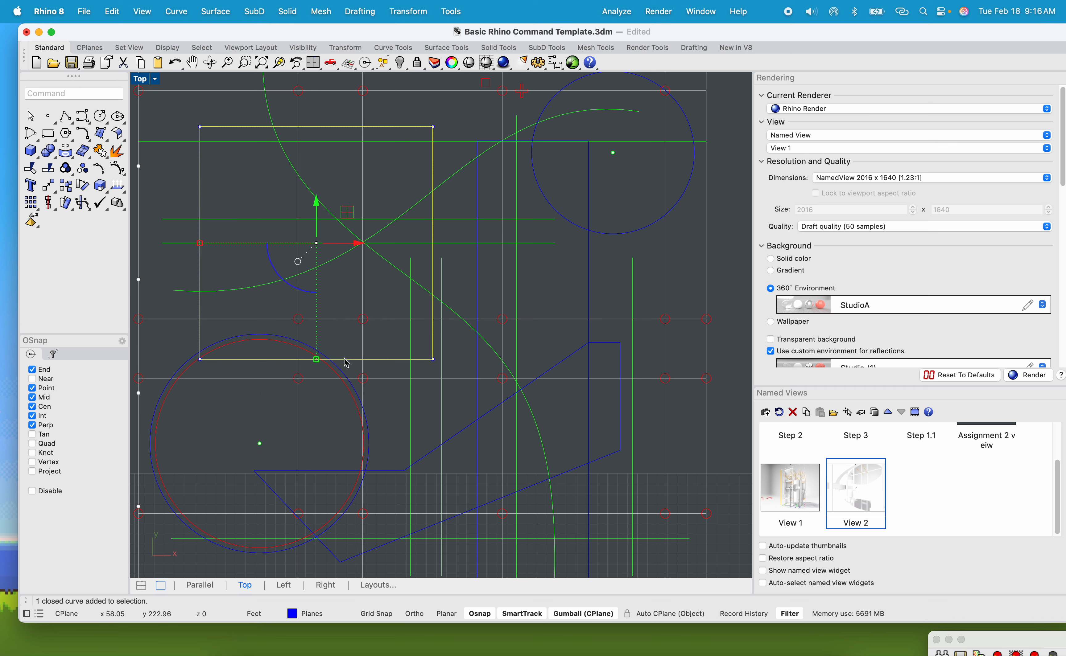
pyautogui.press('Return')
pyautogui.click(339, 305)
pyautogui.click(482, 274)
pyautogui.press('Return')
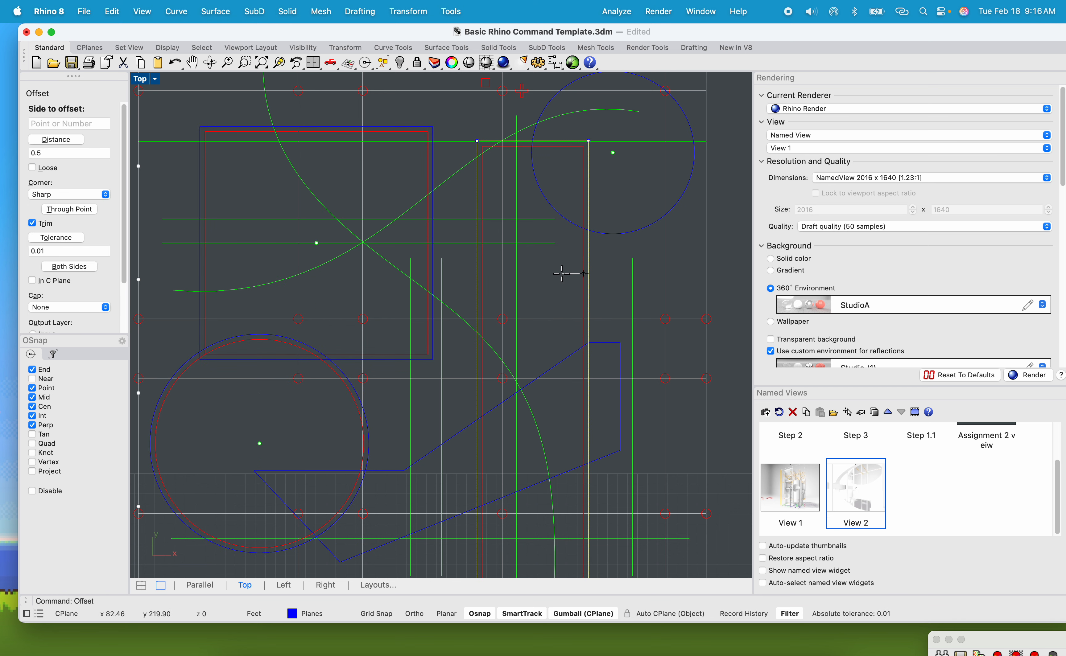
pyautogui.click(564, 276)
# Offset the upper-right circle inward by 0.5.
pyautogui.click(631, 223)
pyautogui.press('Return')
pyautogui.click(630, 209)
pyautogui.scroll(-2, 612, 245)
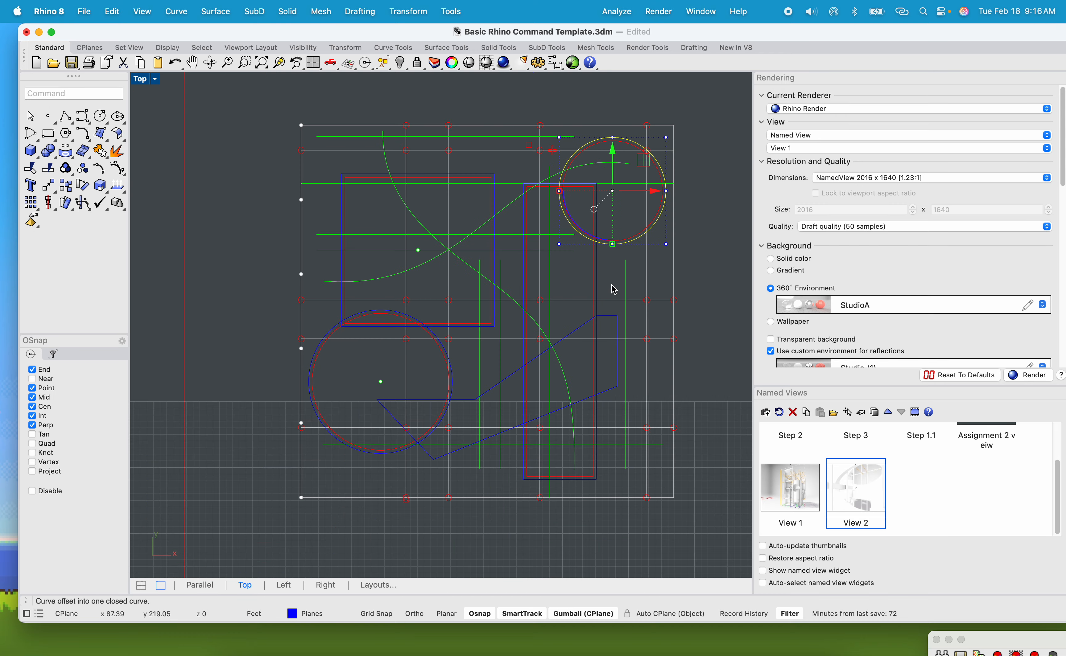
pyautogui.scroll(6, 590, 305)
pyautogui.click(538, 318)
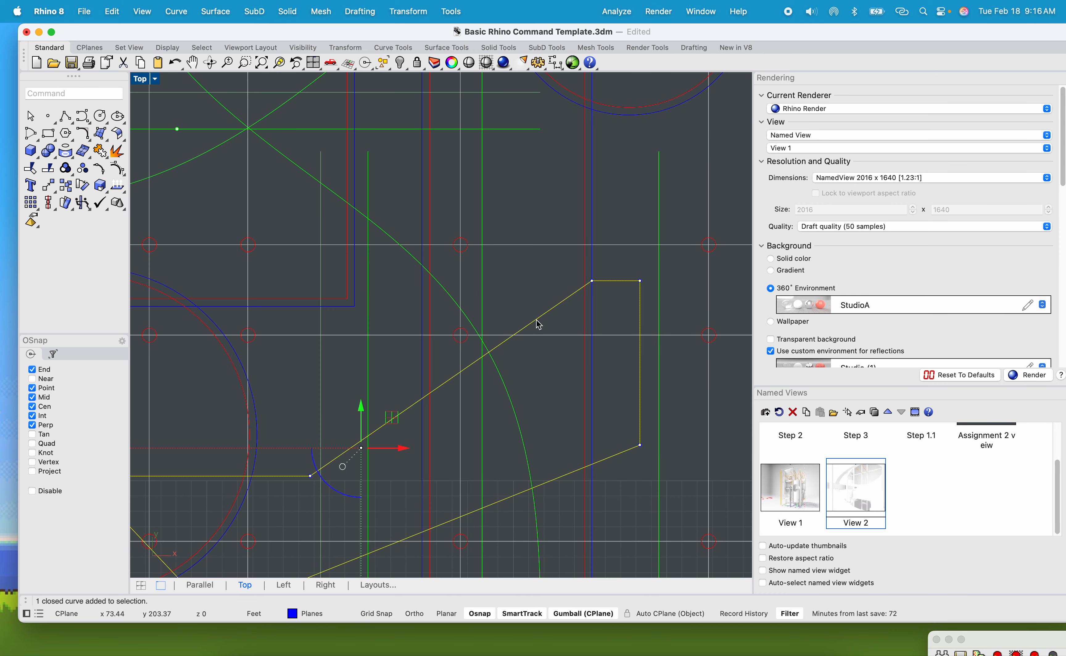
pyautogui.scroll(-6, 540, 324)
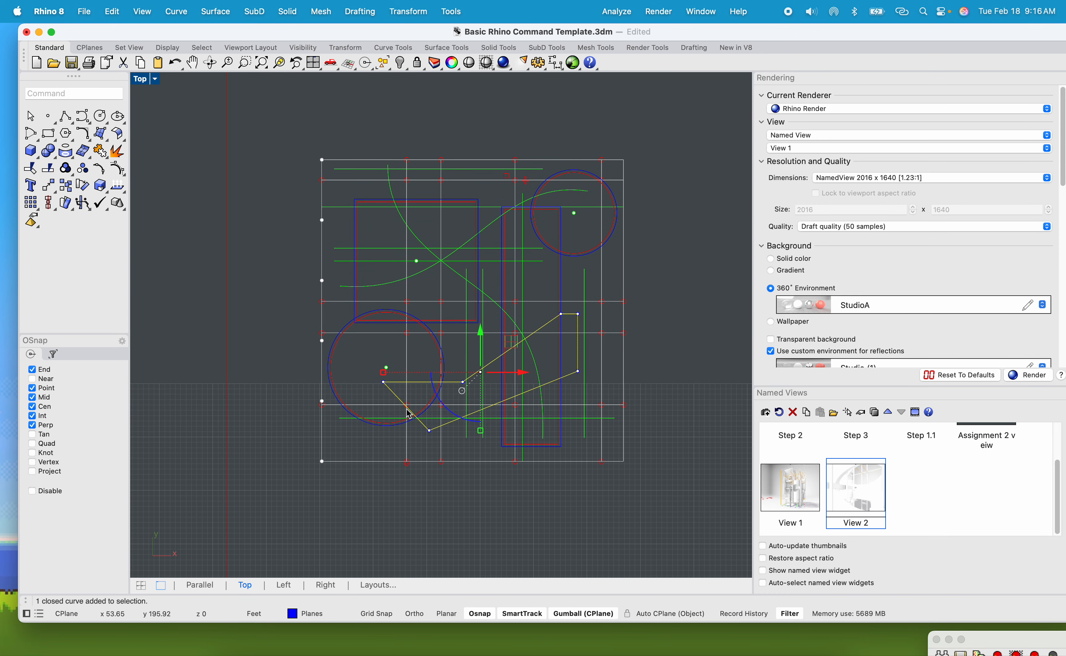
pyautogui.scroll(3, 408, 380)
pyautogui.click(364, 454)
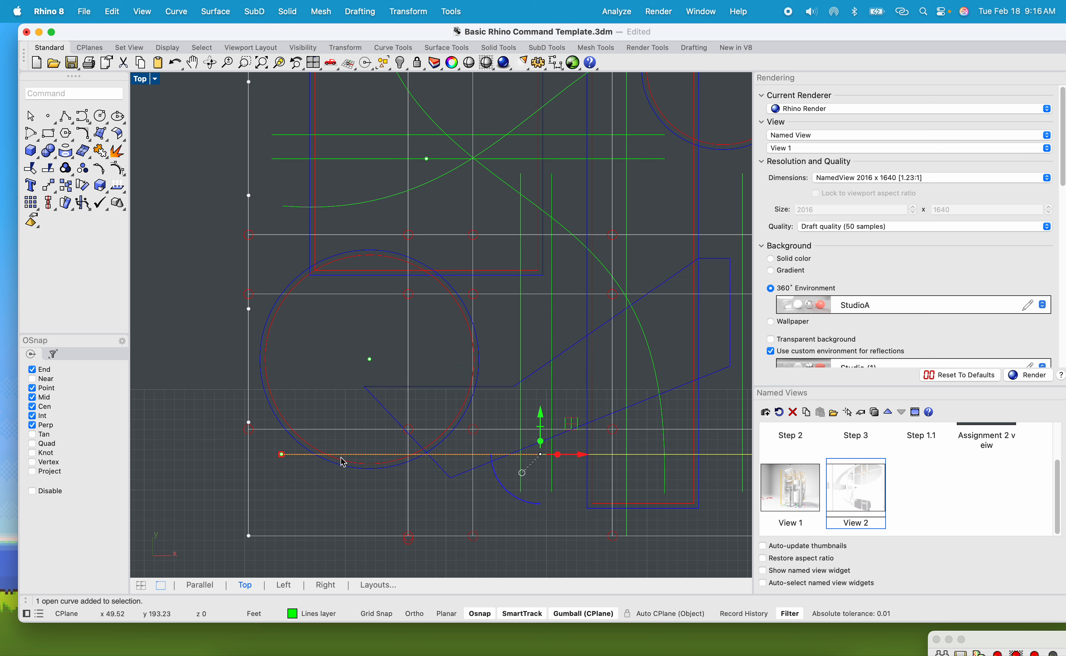
pyautogui.write('ex')
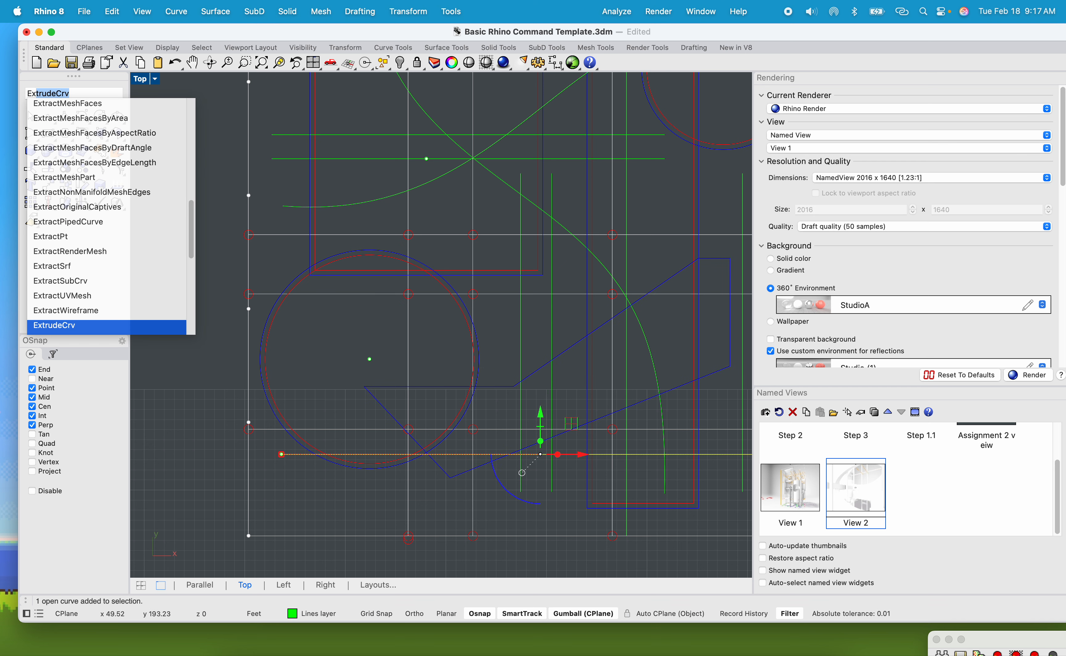
pyautogui.press('Return')
pyautogui.scroll(5, 331, 471)
pyautogui.press('Escape')
pyautogui.press('Escape')
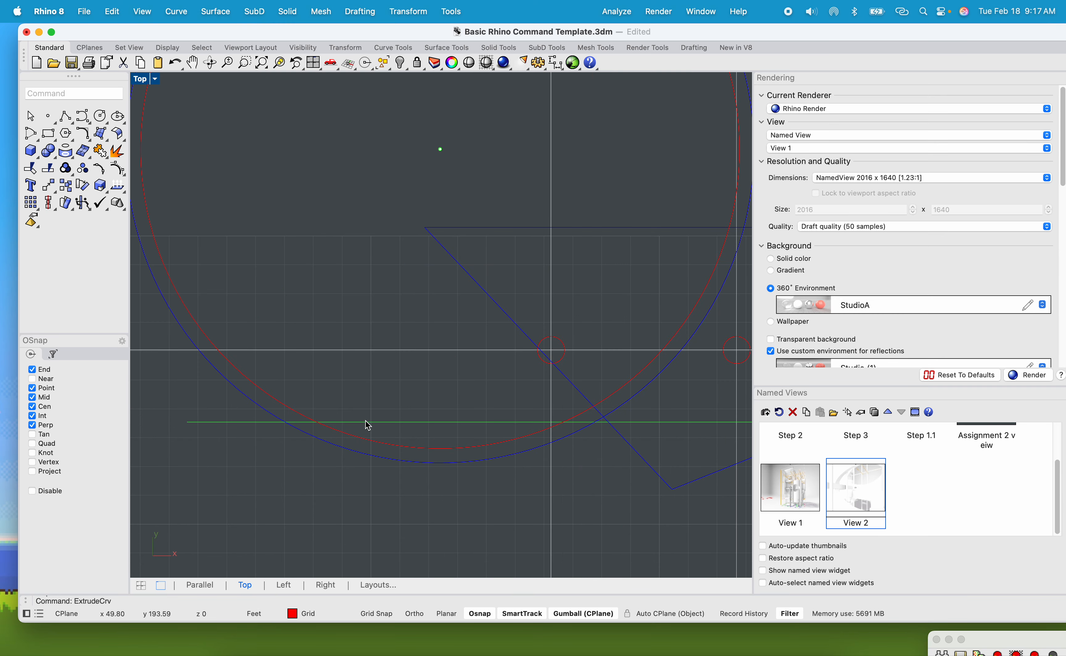
# Draw a thin rectangle starting at the left endpoint of the bottom horizontal line and running along it.
pyautogui.click(366, 424)
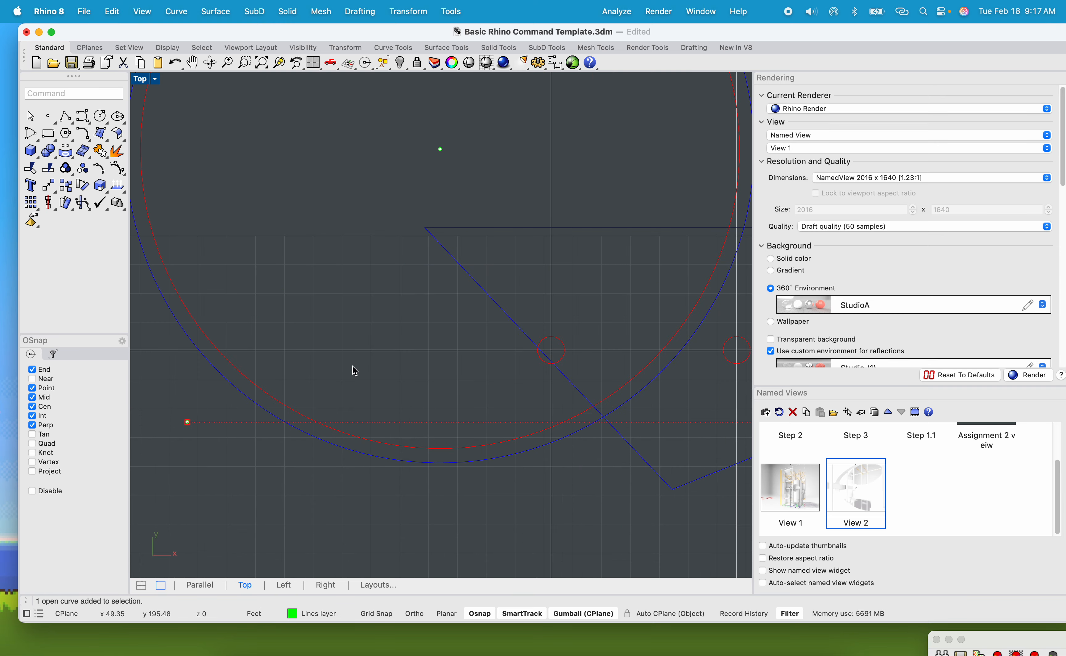
pyautogui.write('rec')
pyautogui.press('Return')
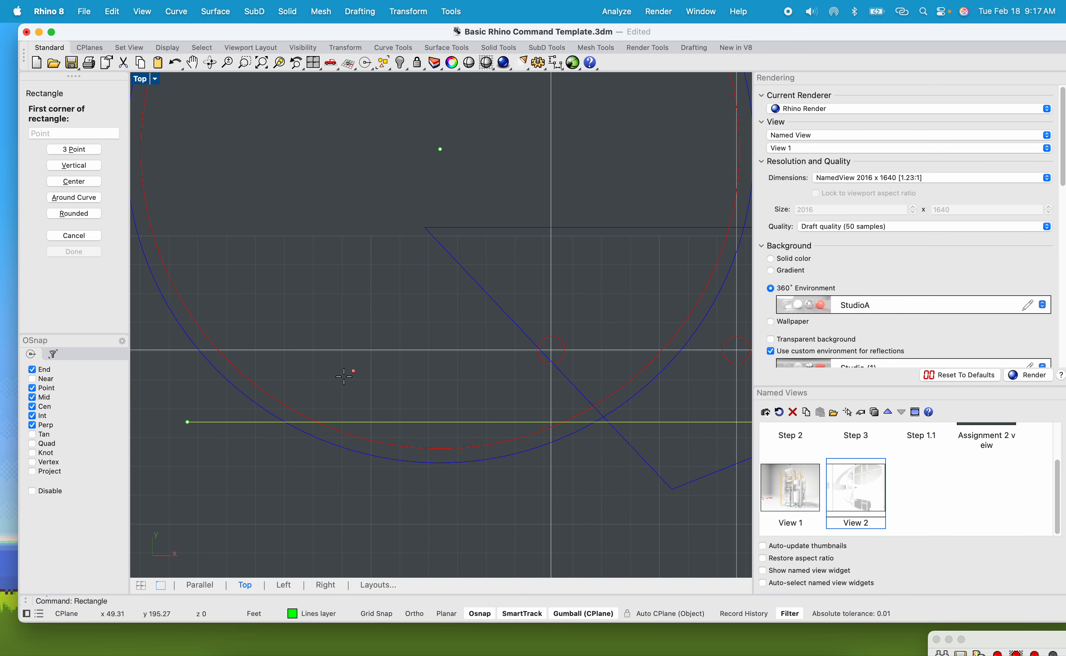
pyautogui.click(187, 421)
pyautogui.scroll(-6, 543, 475)
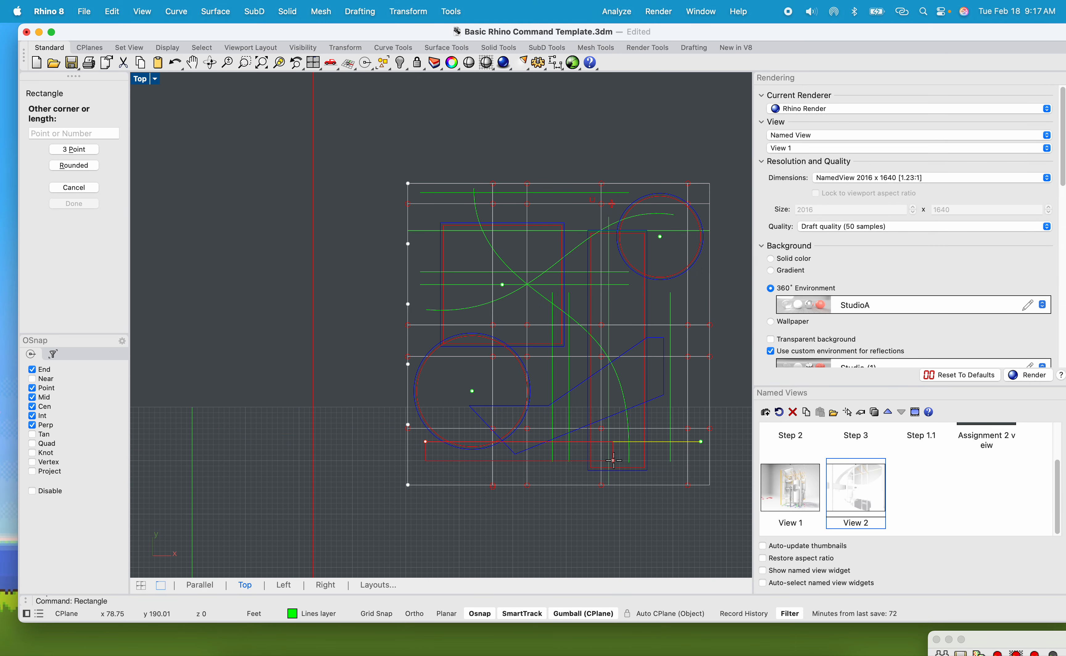
pyautogui.scroll(8, 505, 409)
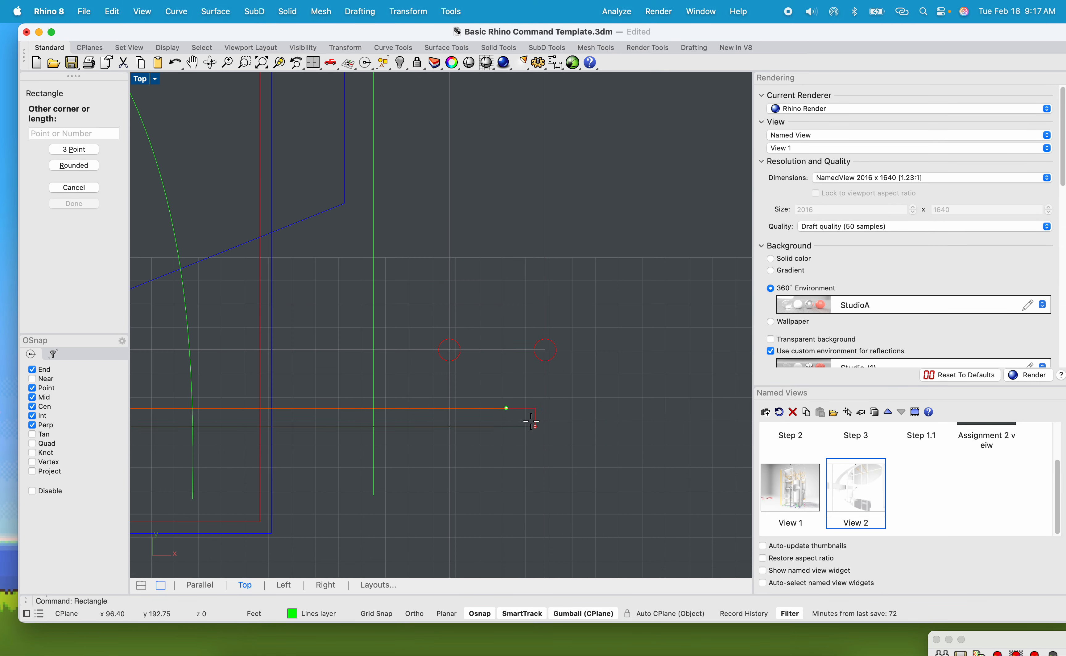
pyautogui.click(507, 406)
# Hatch the regions inside the thin bottom strip with the SOLID pattern, enabling the Boundary option.
pyautogui.scroll(-8, 508, 401)
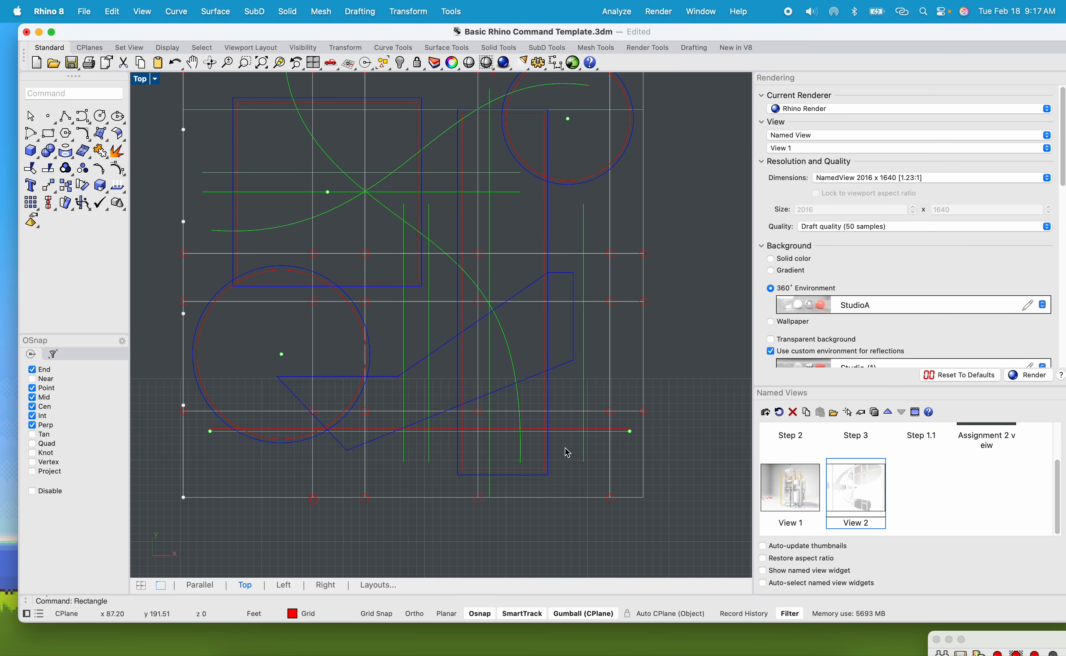
pyautogui.scroll(-5, 574, 480)
pyautogui.moveTo(640, 502); pyautogui.dragTo(387, 260)
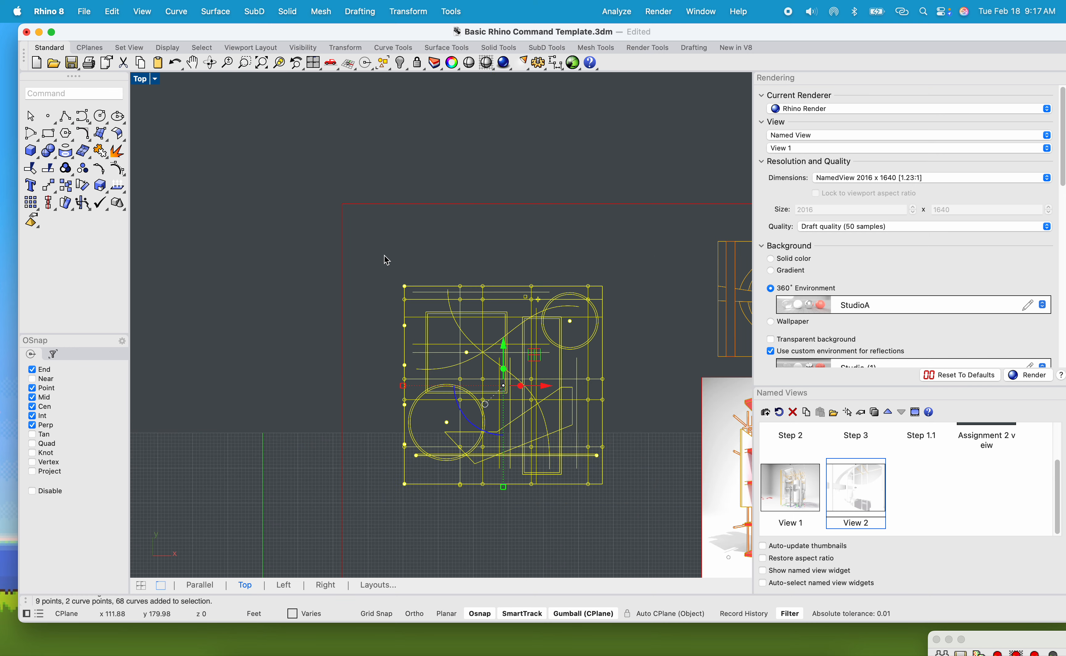
pyautogui.press('Return')
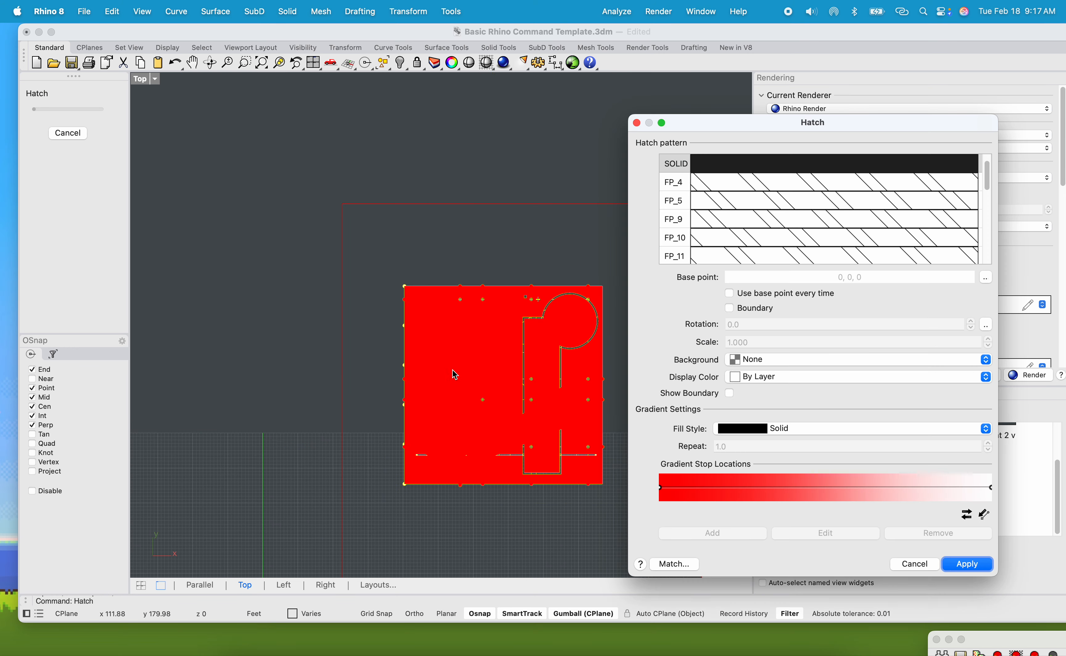
pyautogui.click(760, 309)
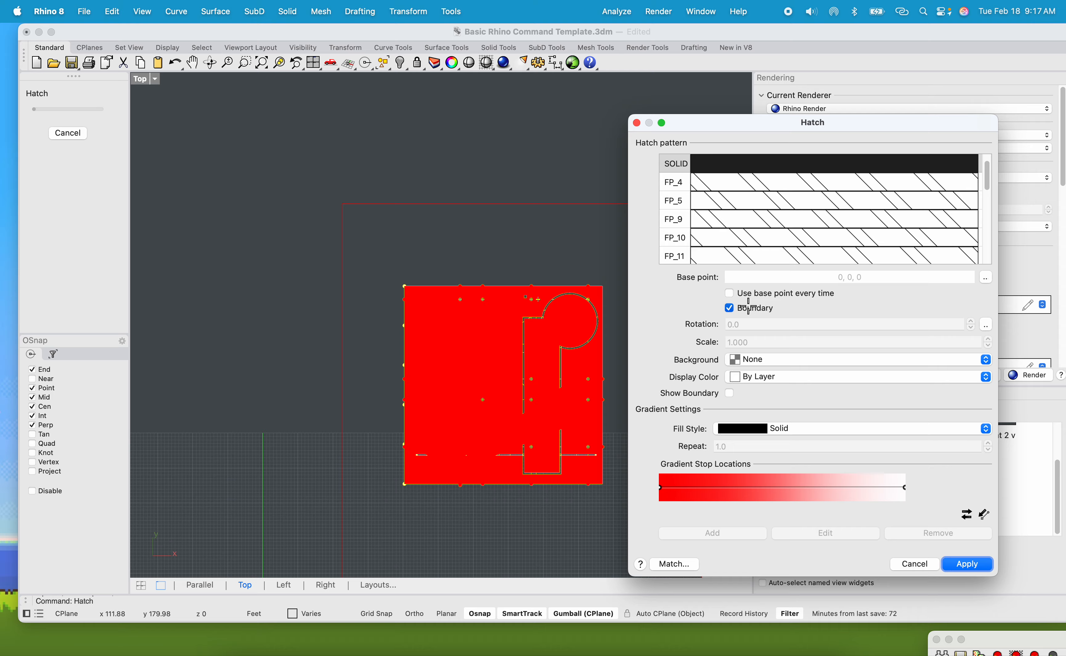
pyautogui.press('Return')
pyautogui.scroll(5, 392, 339)
pyautogui.scroll(5, 392, 339)
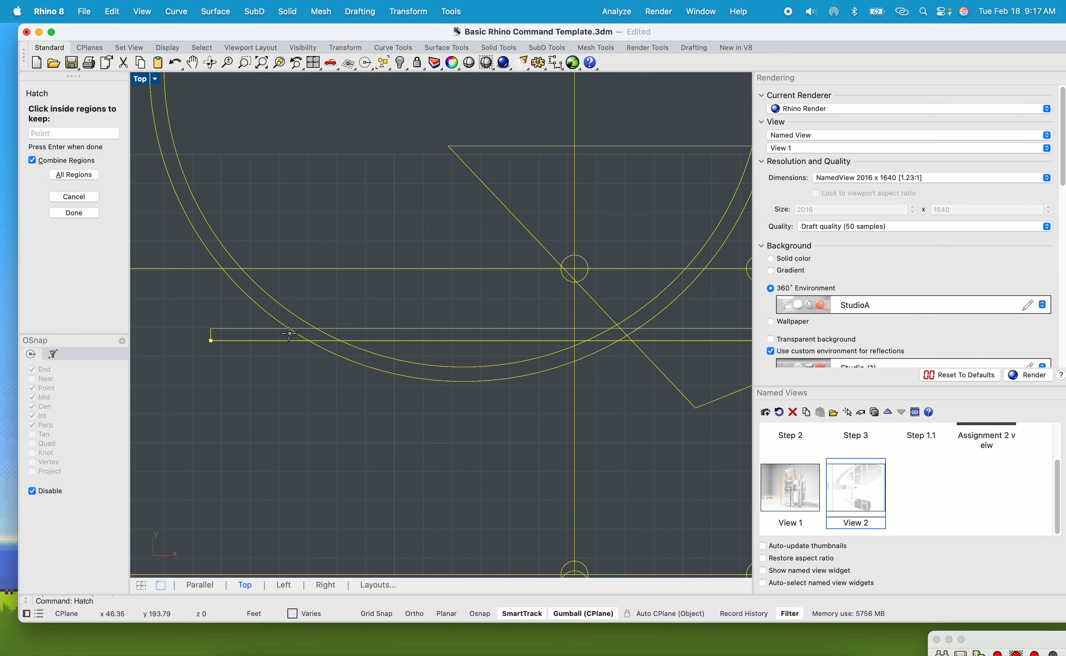
pyautogui.scroll(-5, 503, 350)
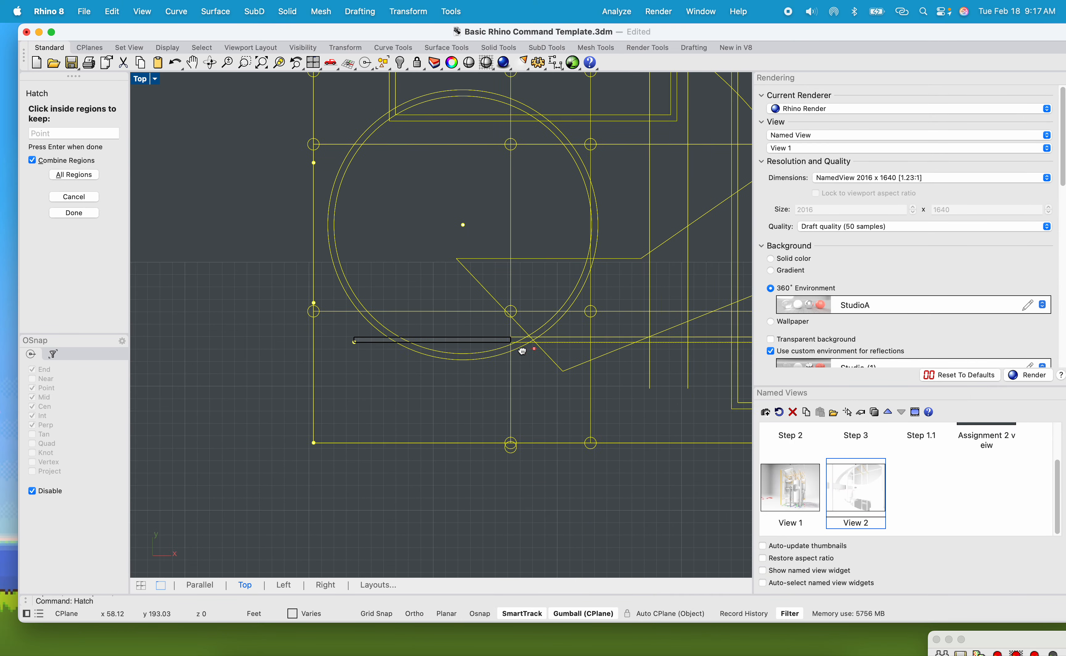
pyautogui.scroll(8, 333, 356)
pyautogui.click(346, 356)
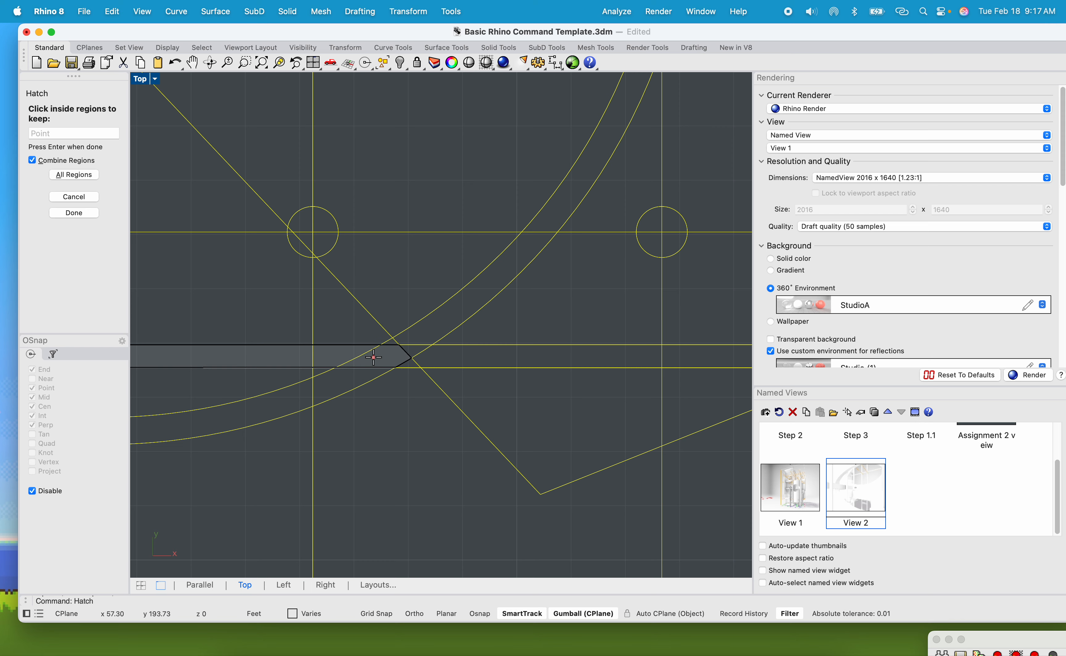
pyautogui.scroll(4, 487, 361)
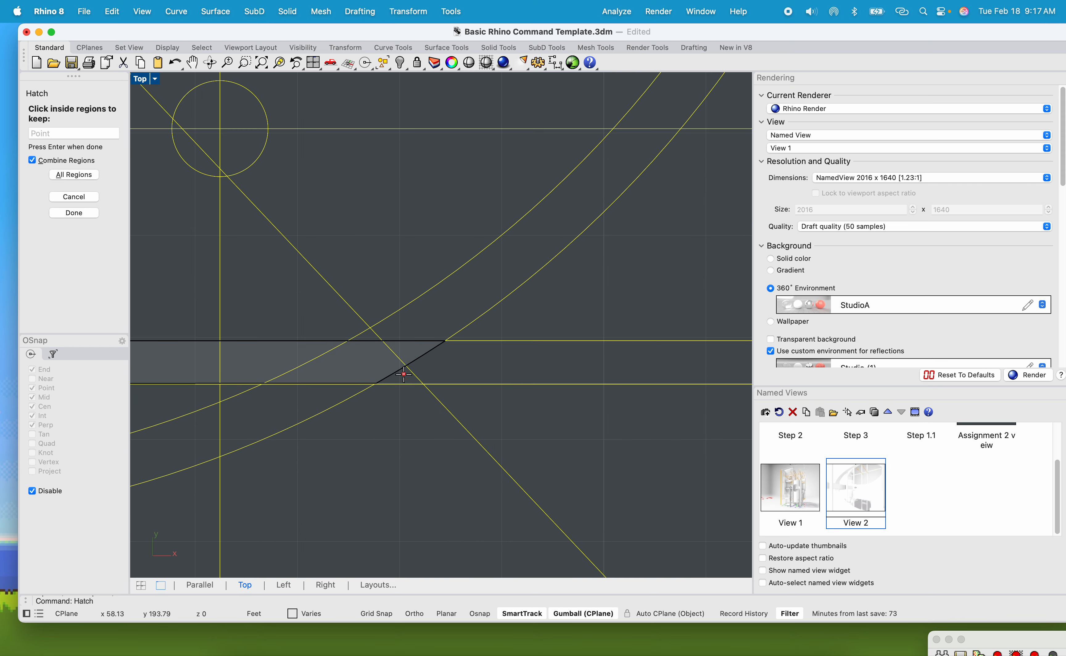
pyautogui.scroll(-5, 463, 361)
pyautogui.scroll(4, 554, 382)
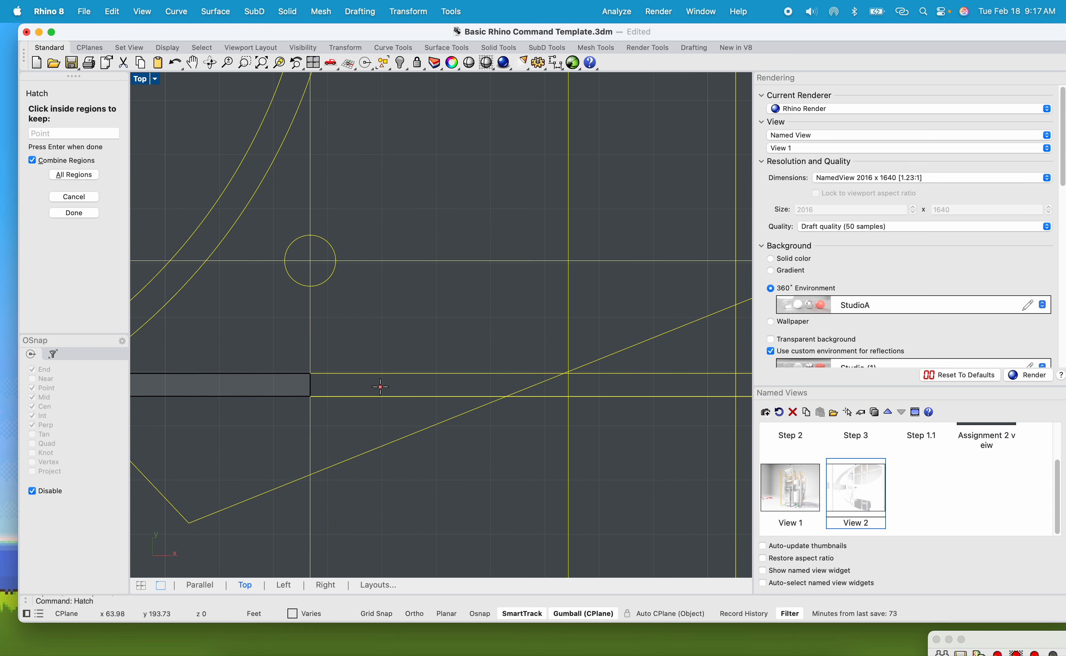
pyautogui.scroll(4, 547, 376)
pyautogui.scroll(-6, 543, 364)
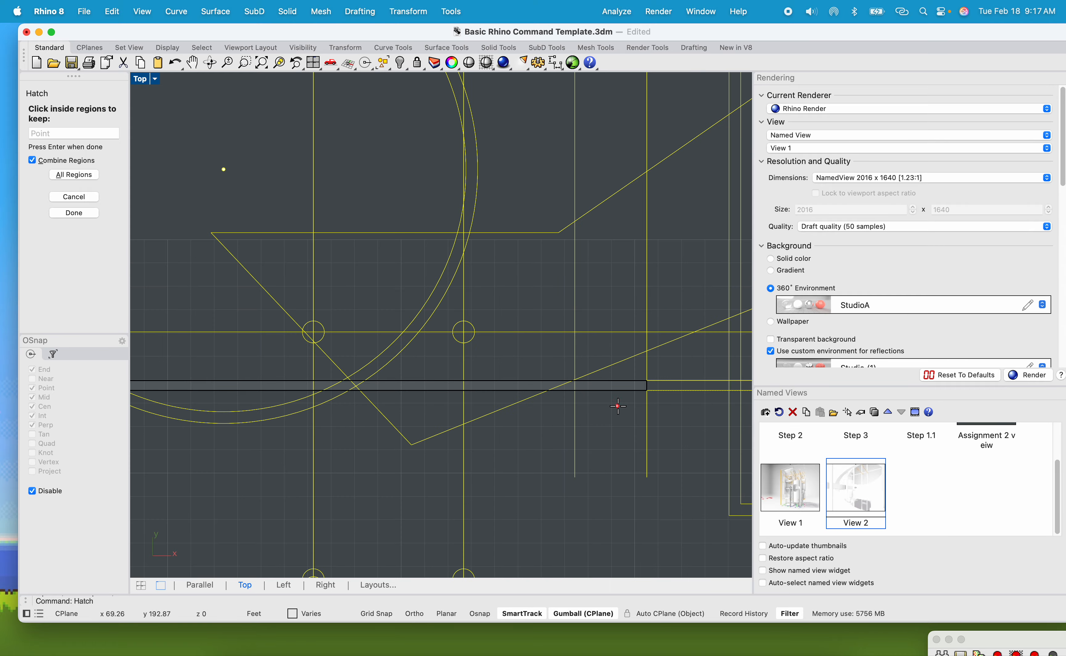
pyautogui.scroll(4, 442, 416)
pyautogui.scroll(-5, 457, 400)
pyautogui.scroll(4, 388, 431)
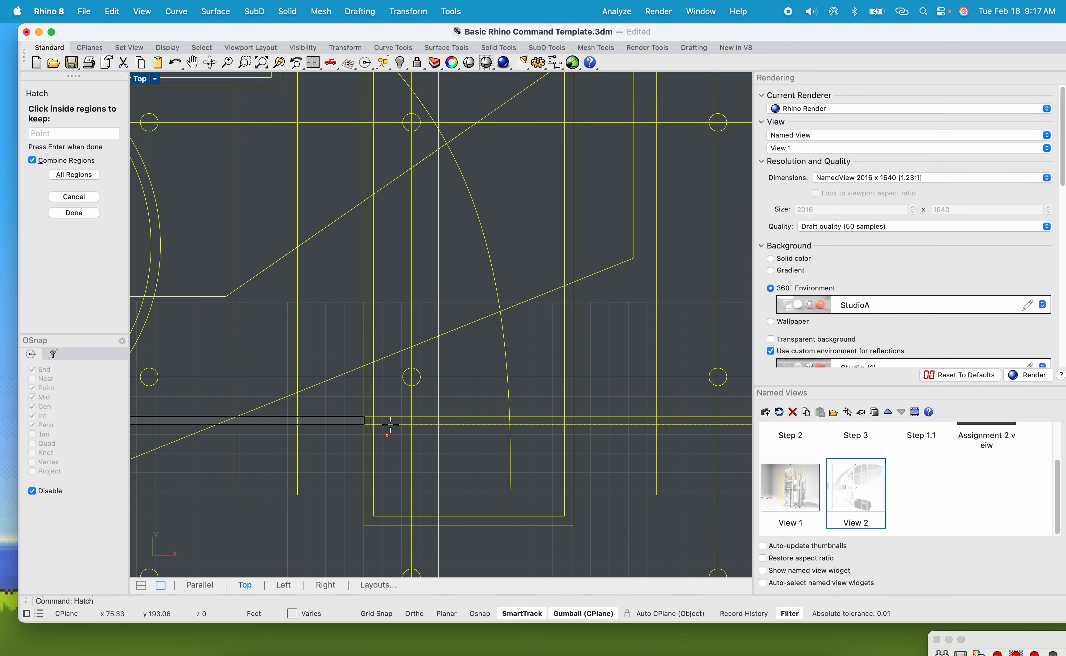
pyautogui.scroll(-1, 464, 428)
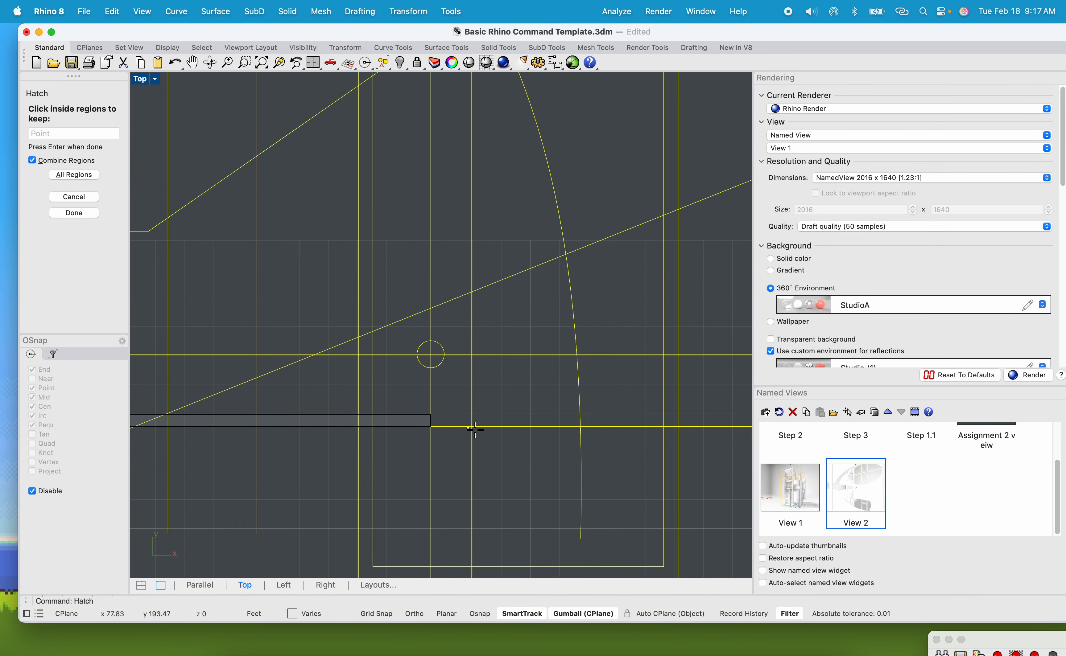
pyautogui.click(459, 422)
pyautogui.click(490, 423)
pyautogui.moveTo(589, 431); pyautogui.dragTo(399, 438, button='right')
pyautogui.click(439, 427)
pyautogui.scroll(8, 486, 428)
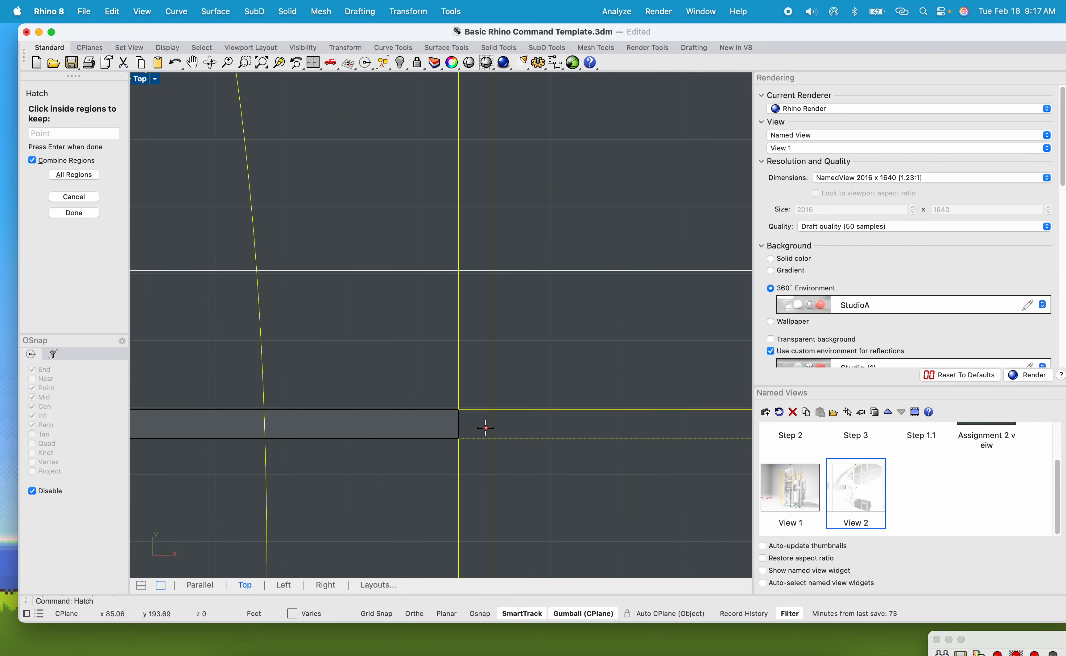
pyautogui.click(485, 427)
pyautogui.click(562, 429)
pyautogui.scroll(-9, 567, 429)
pyautogui.moveTo(610, 435); pyautogui.dragTo(454, 457, button='right')
pyautogui.scroll(6, 530, 467)
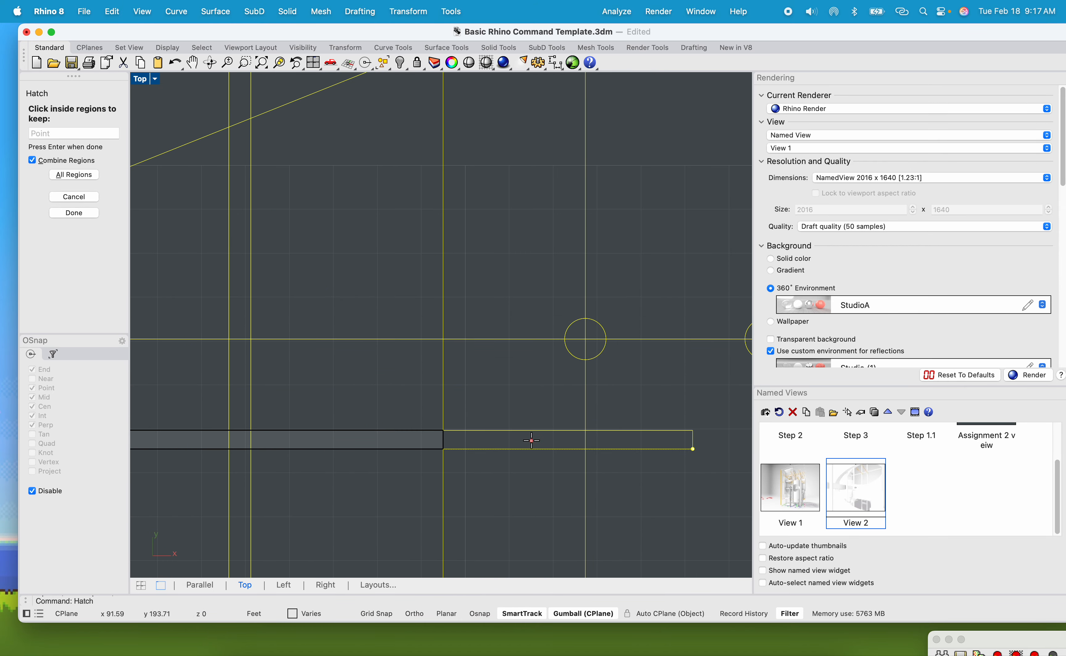
pyautogui.click(531, 441)
pyautogui.click(628, 439)
pyautogui.press('Return')
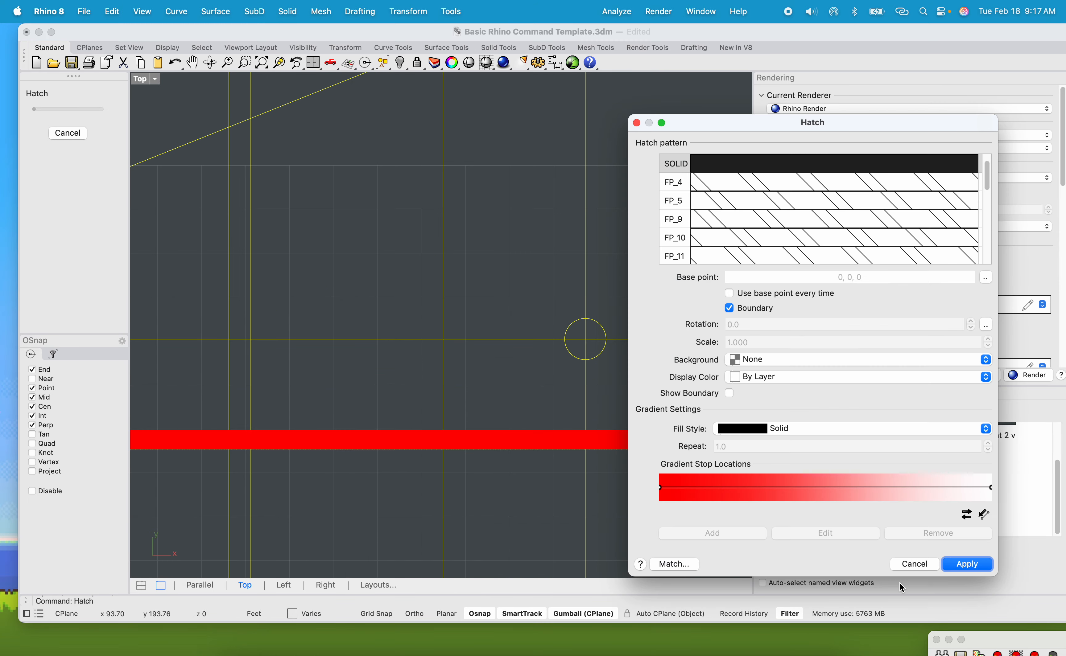
pyautogui.click(966, 564)
pyautogui.scroll(-6, 638, 523)
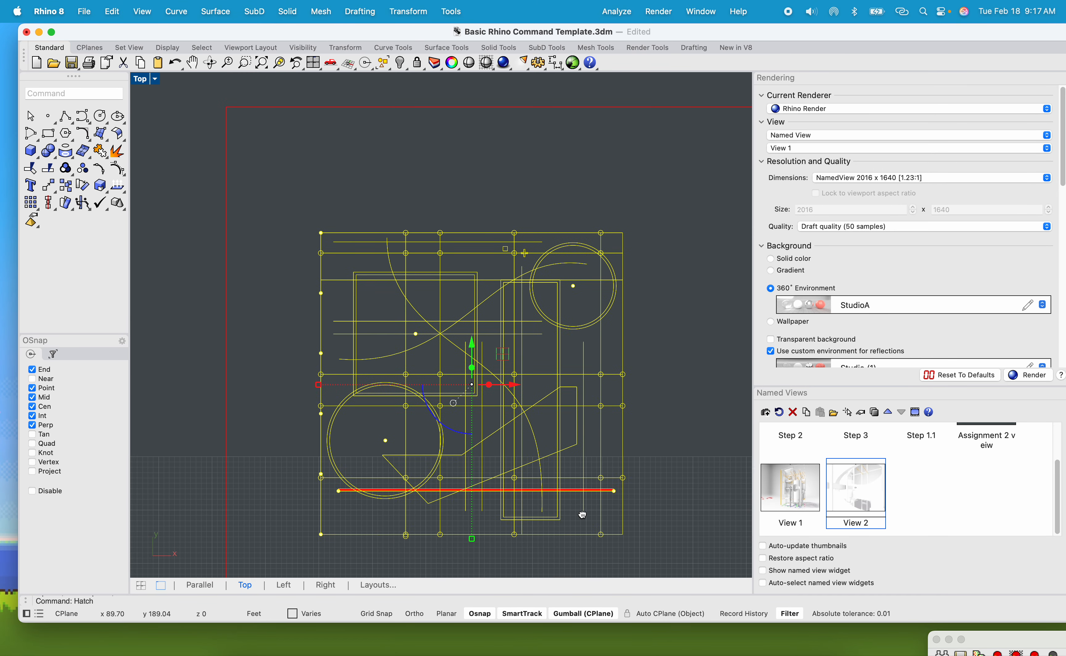